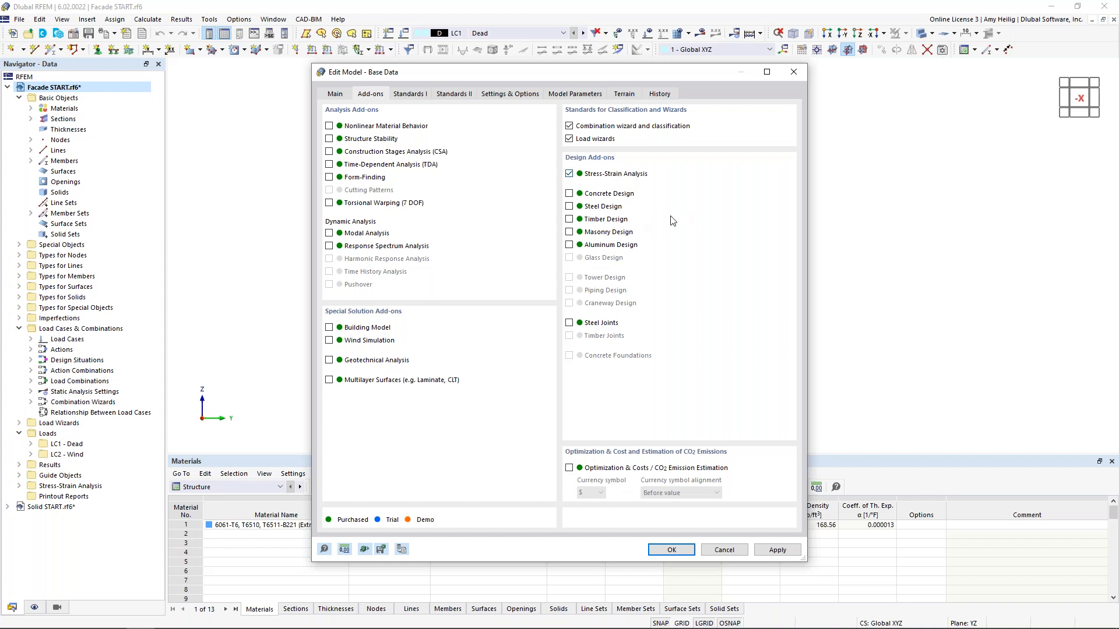
# - Dismiss the base data settings and examine the upper facade frame in both wireframe and solid display
pyautogui.click(720, 549)
pyautogui.keyDown('ctrl'); pyautogui.moveTo(712, 267); pyautogui.dragTo(656, 261, button='middle'); pyautogui.keyUp('ctrl')
pyautogui.scroll(-1, 655, 260)
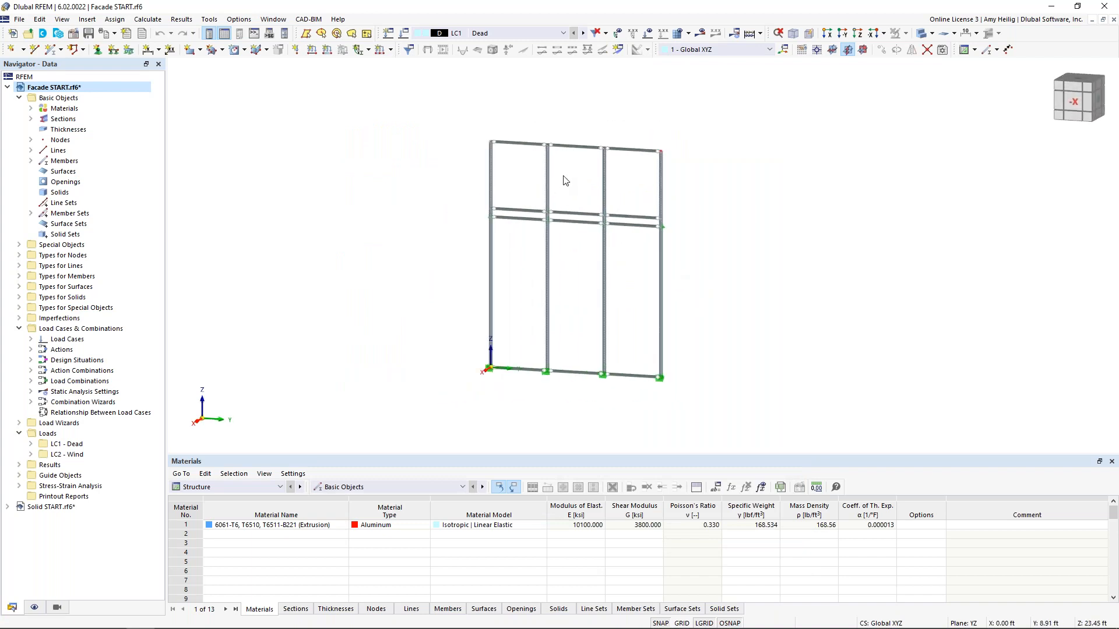
pyautogui.scroll(1, 565, 180)
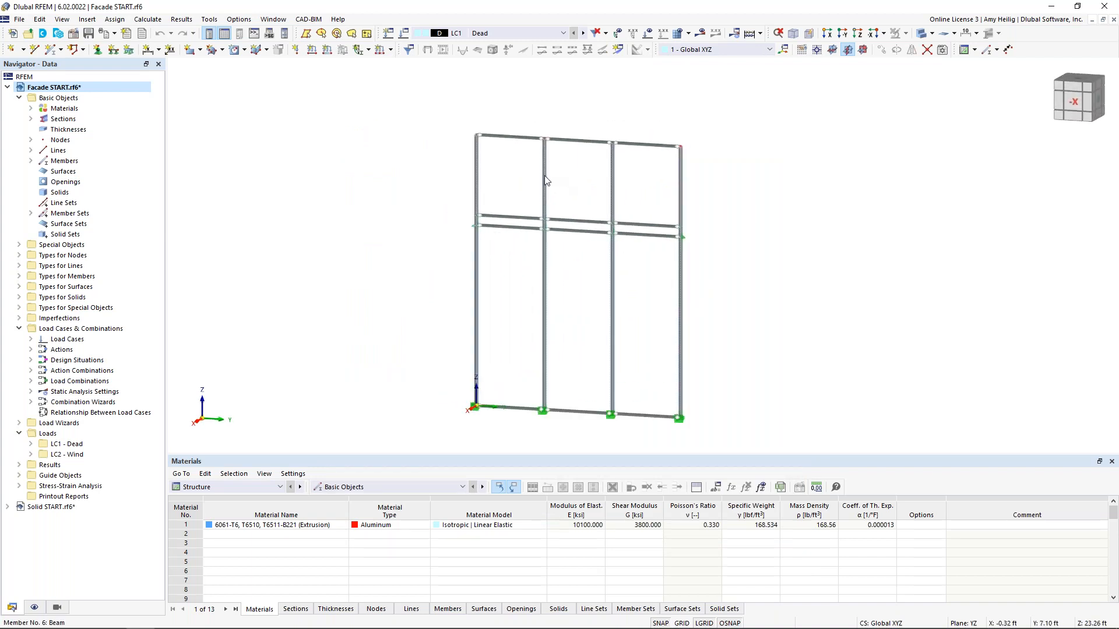
pyautogui.scroll(3, 512, 154)
pyautogui.moveTo(643, 170); pyautogui.dragTo(607, 219, button='middle')
pyautogui.click(922, 34)
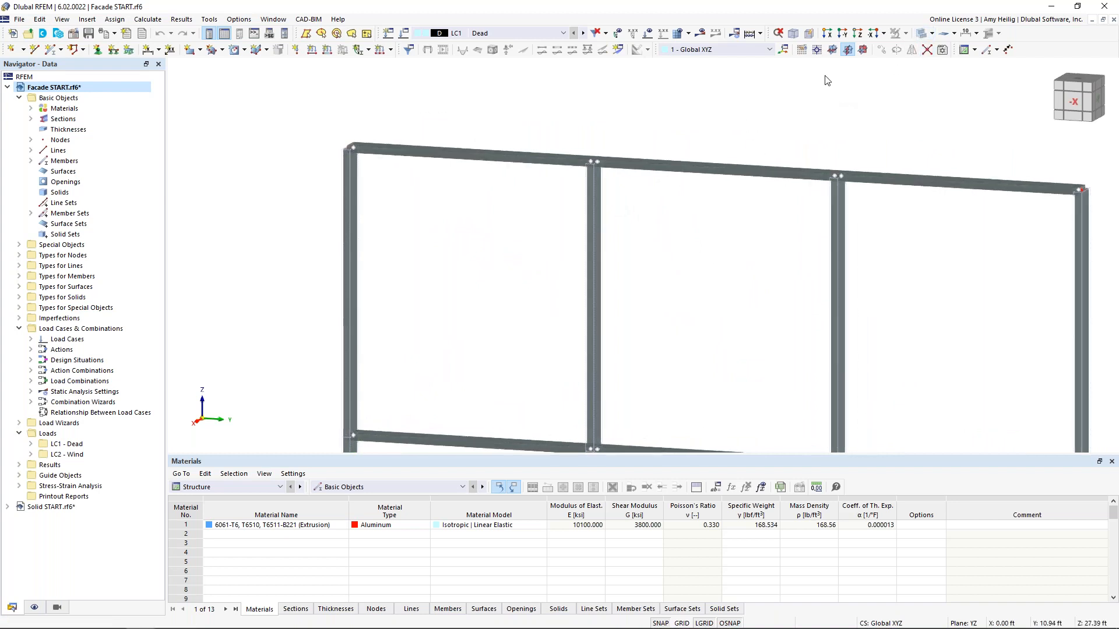
pyautogui.click(922, 34)
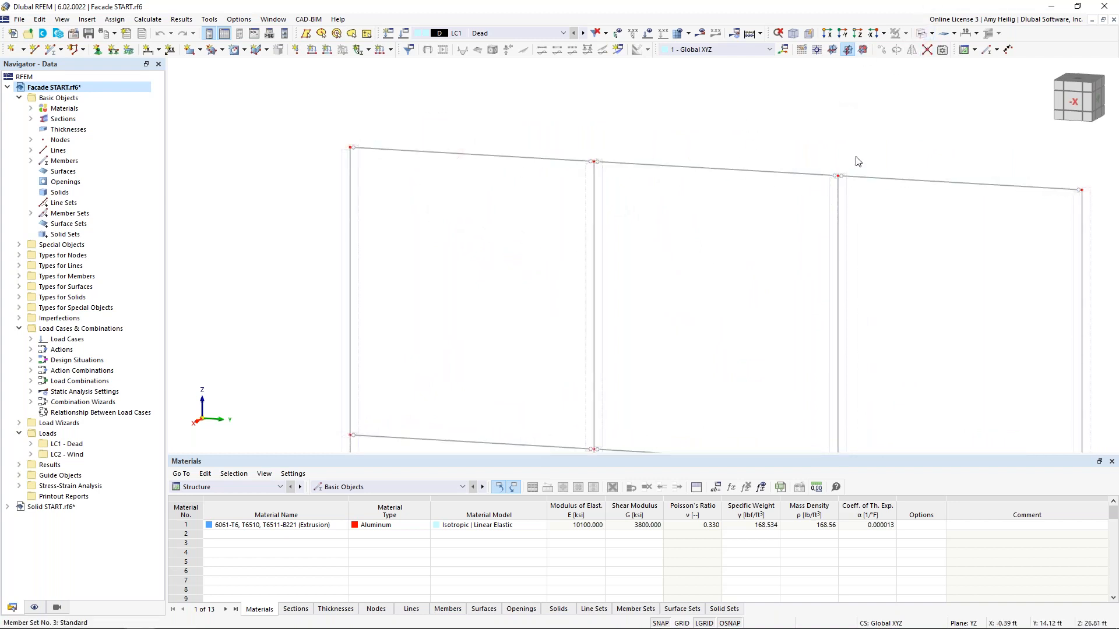
pyautogui.click(922, 33)
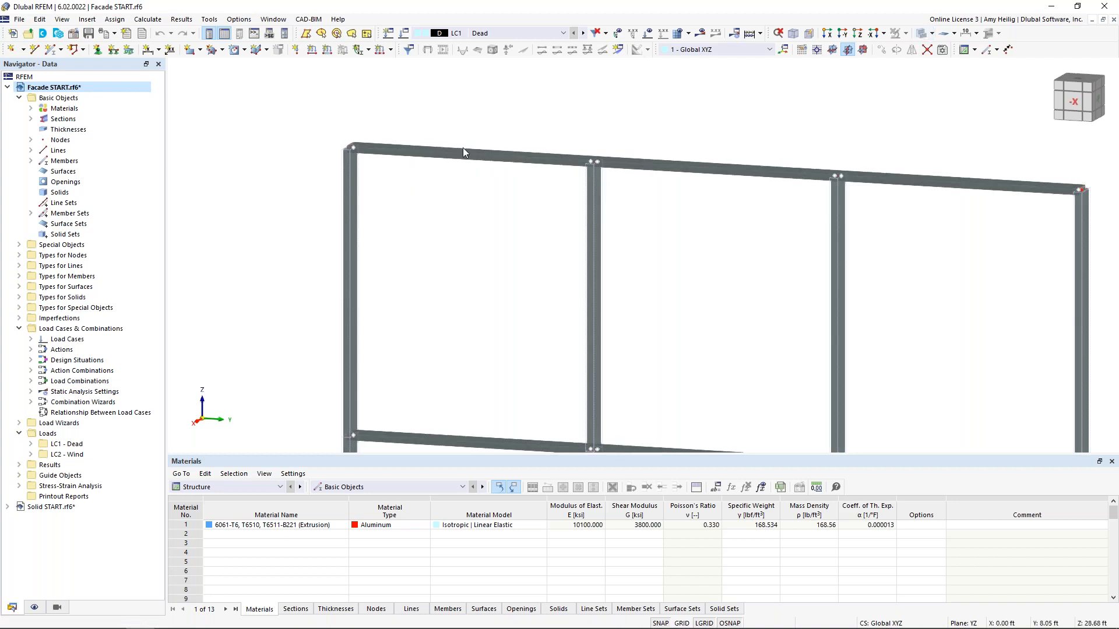
pyautogui.scroll(-1, 466, 236)
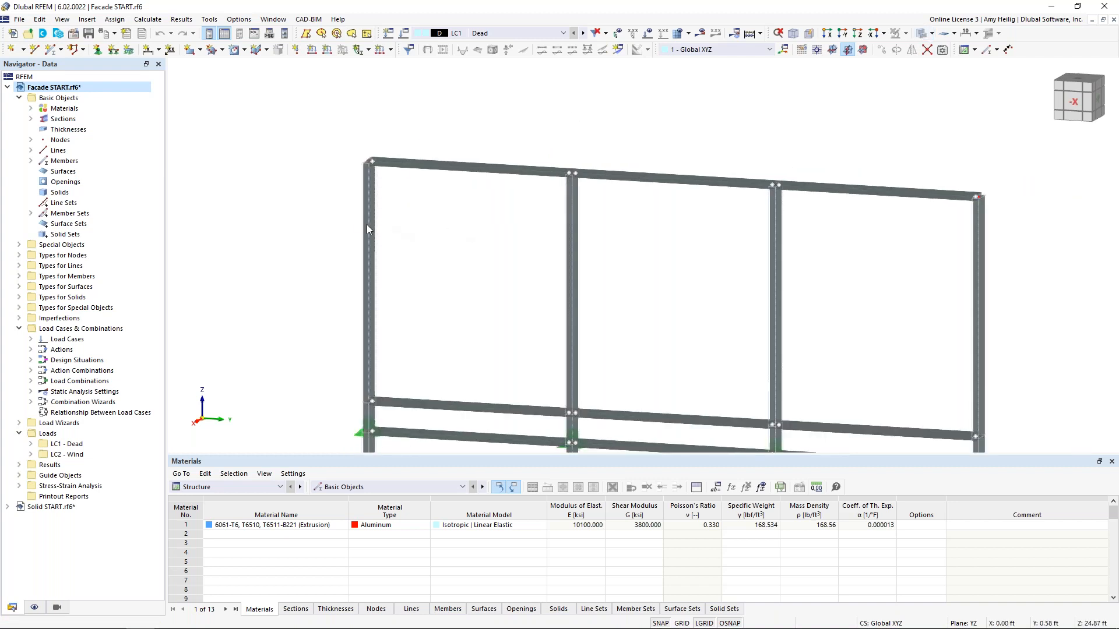
# - Review the 6061-T6, T6510, T6511-B221 (Extrusion) aluminum material and its entry in the material library
pyautogui.click(31, 109)
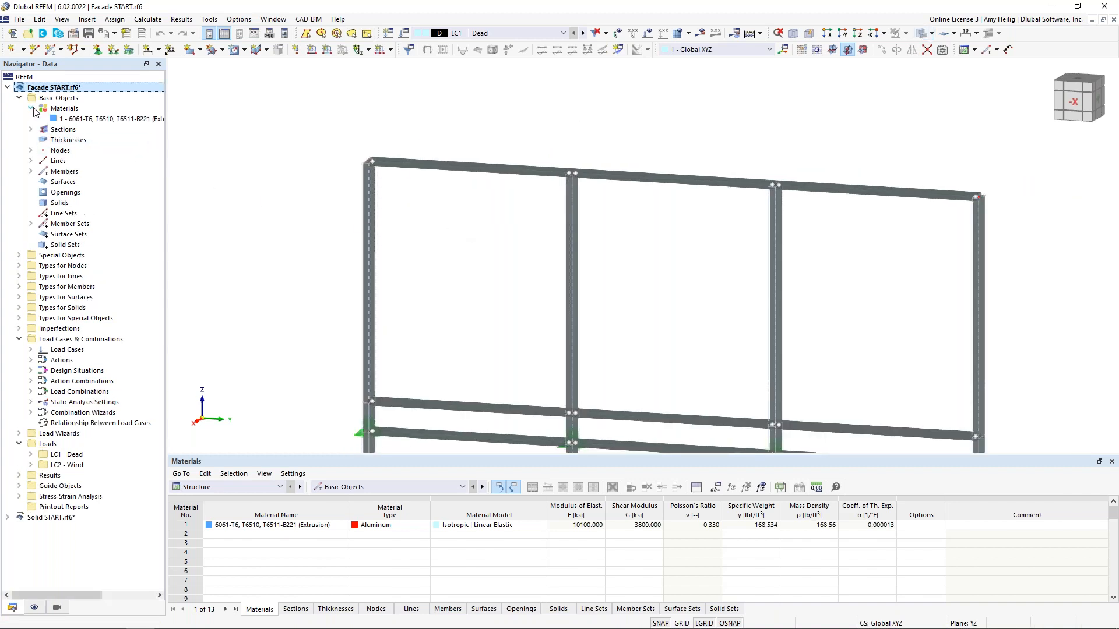
pyautogui.click(68, 121)
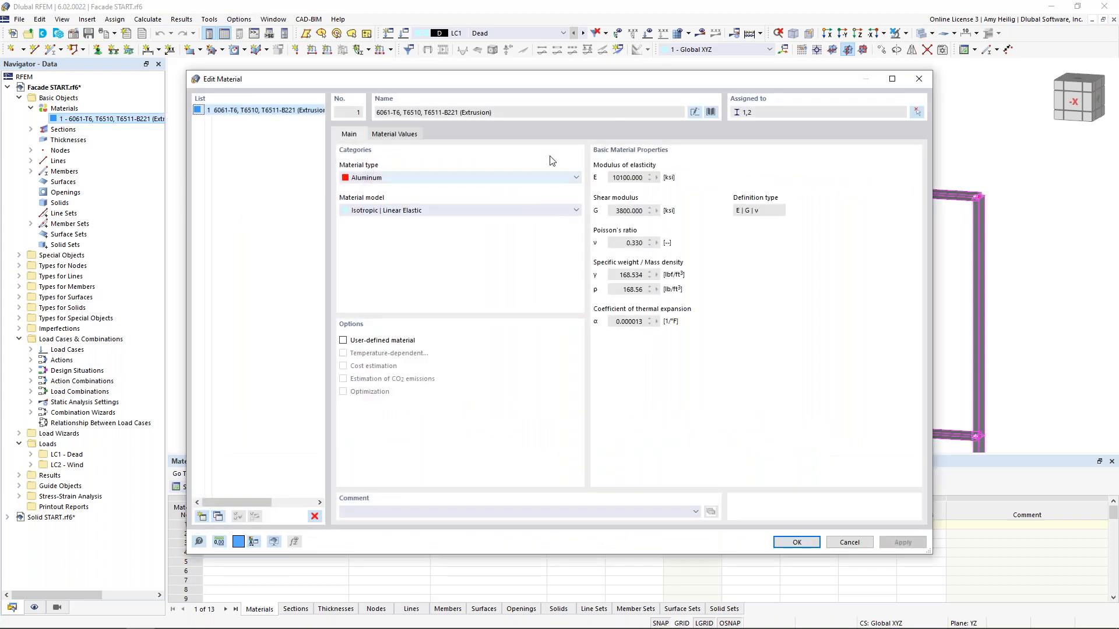
pyautogui.click(710, 112)
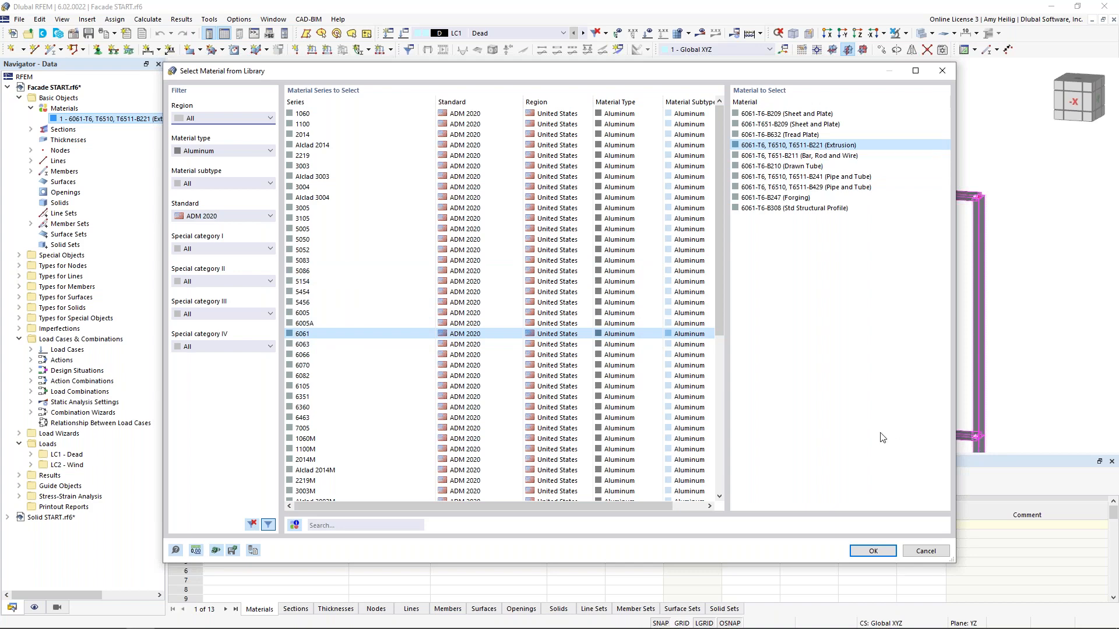
pyautogui.click(872, 551)
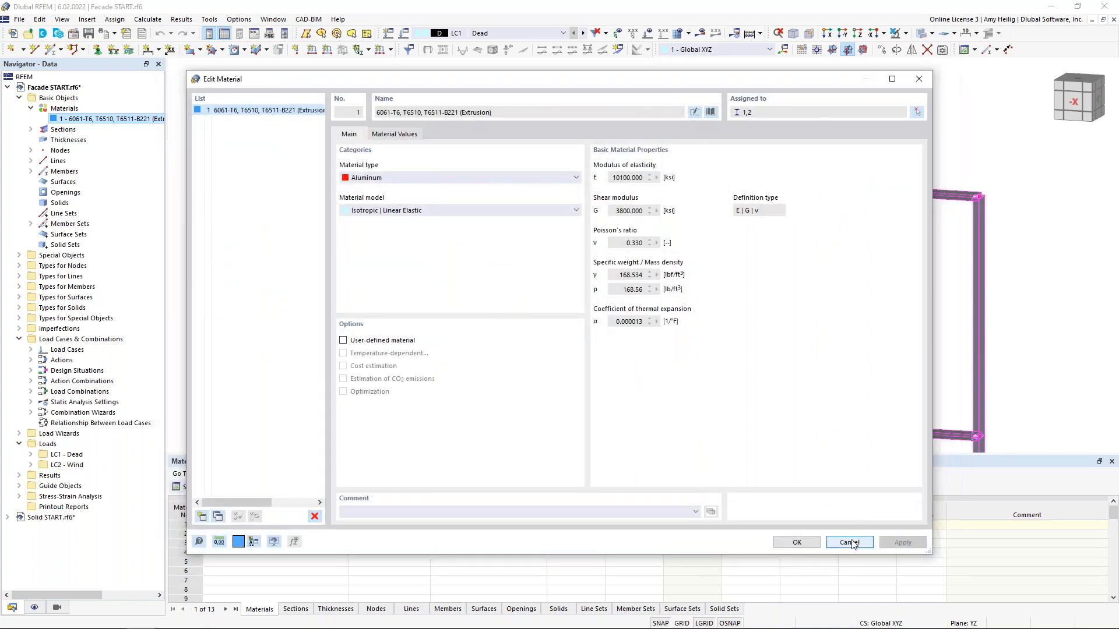
pyautogui.click(845, 537)
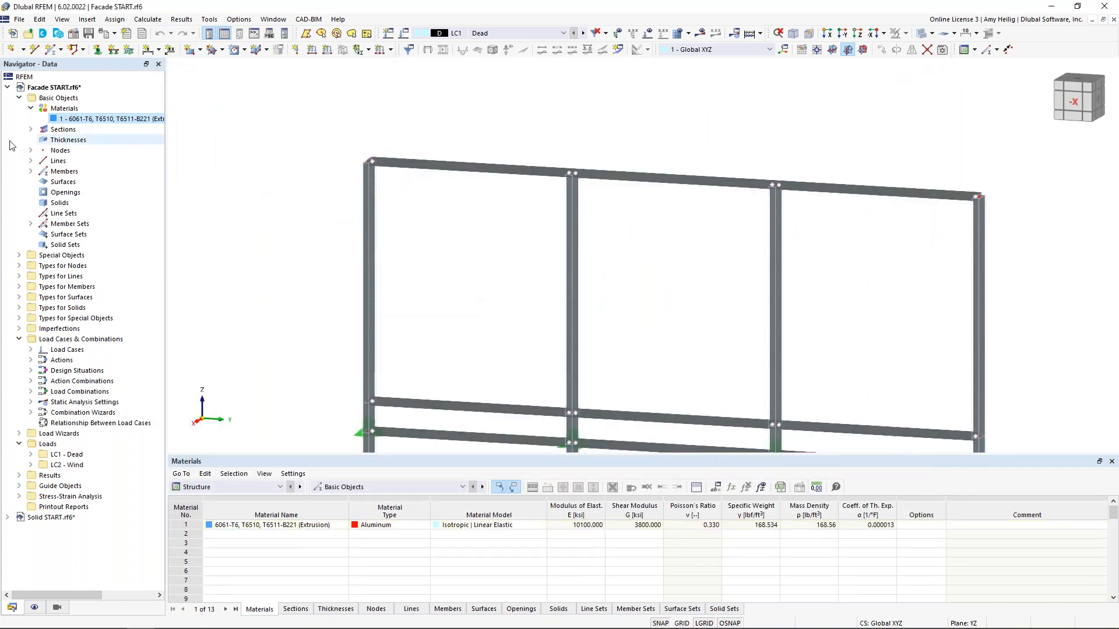
# - Review the parametric dimensions of both RHSU hollow sections without changing them
pyautogui.click(30, 129)
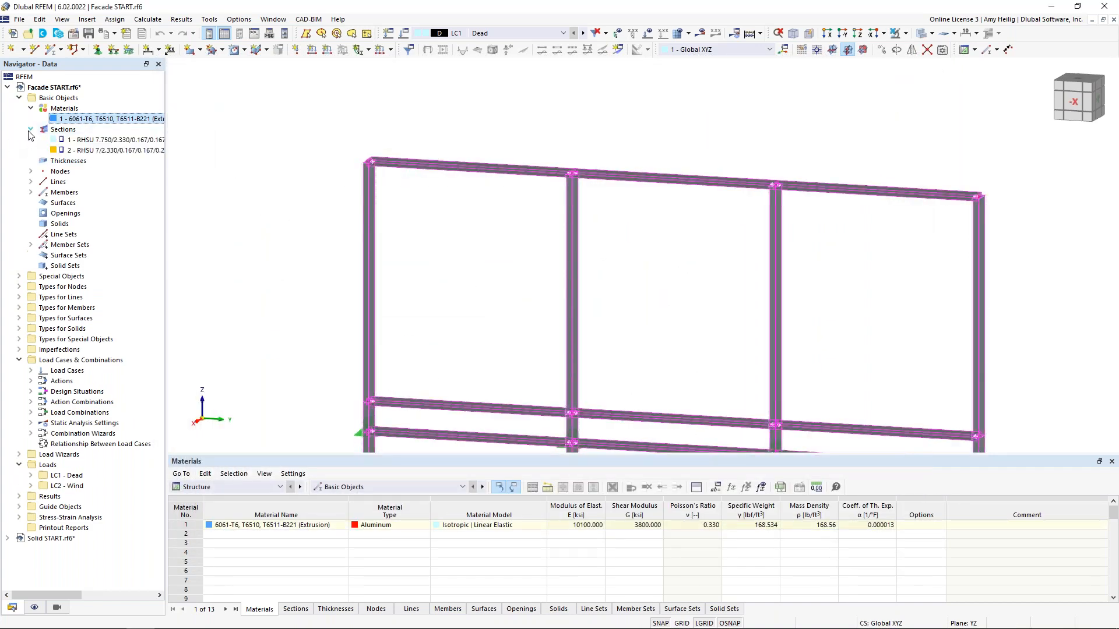
pyautogui.click(73, 140)
pyautogui.doubleClick(74, 140)
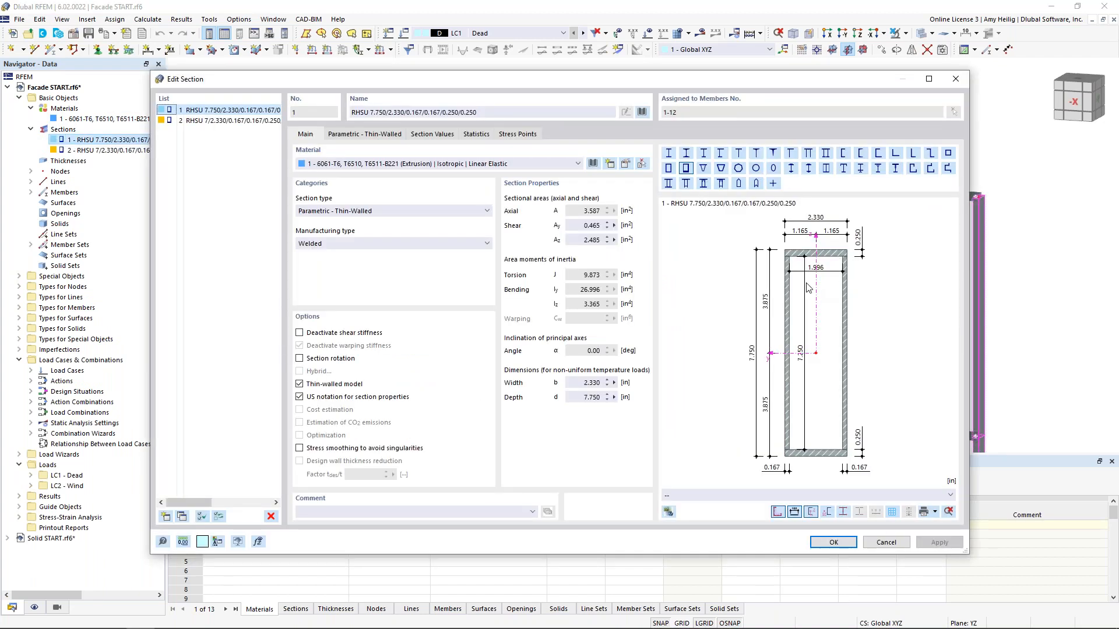
pyautogui.click(364, 134)
pyautogui.click(374, 169)
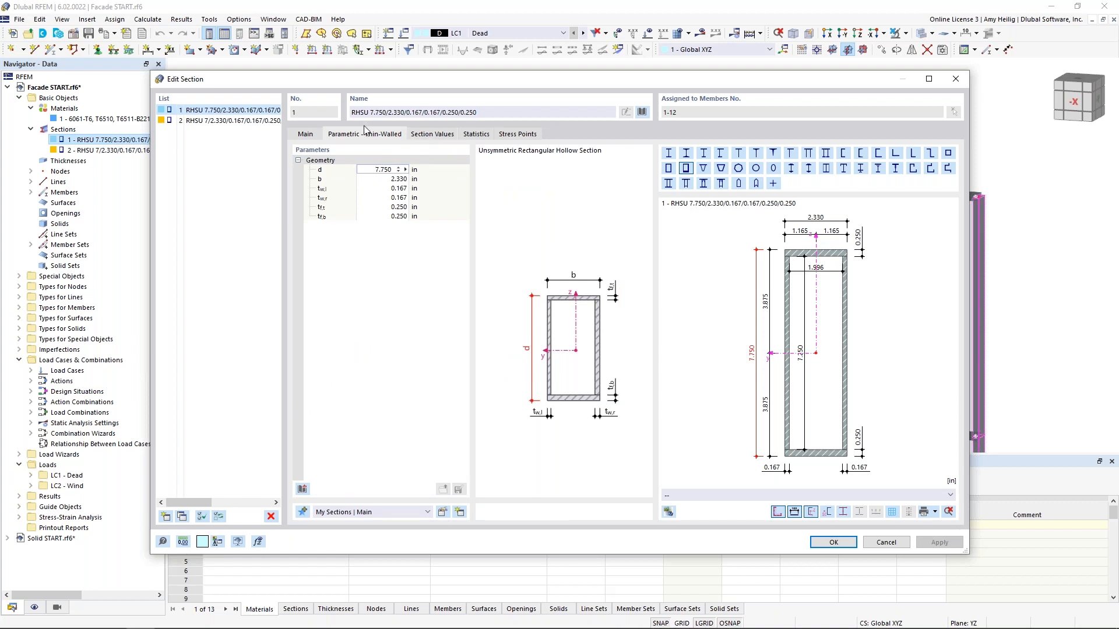
pyautogui.click(219, 121)
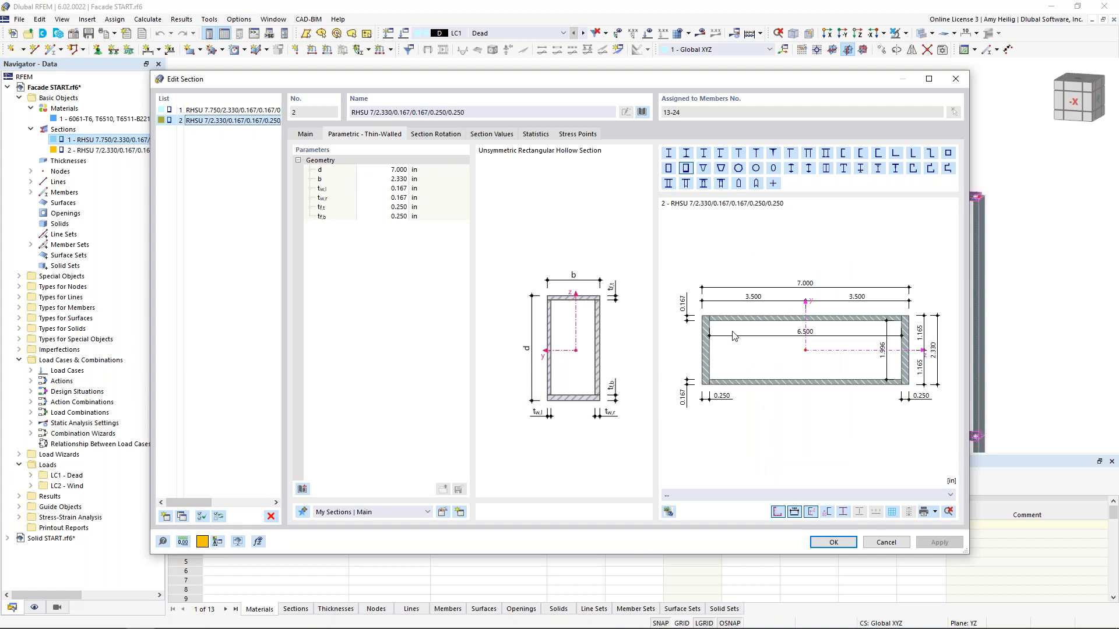
pyautogui.click(885, 543)
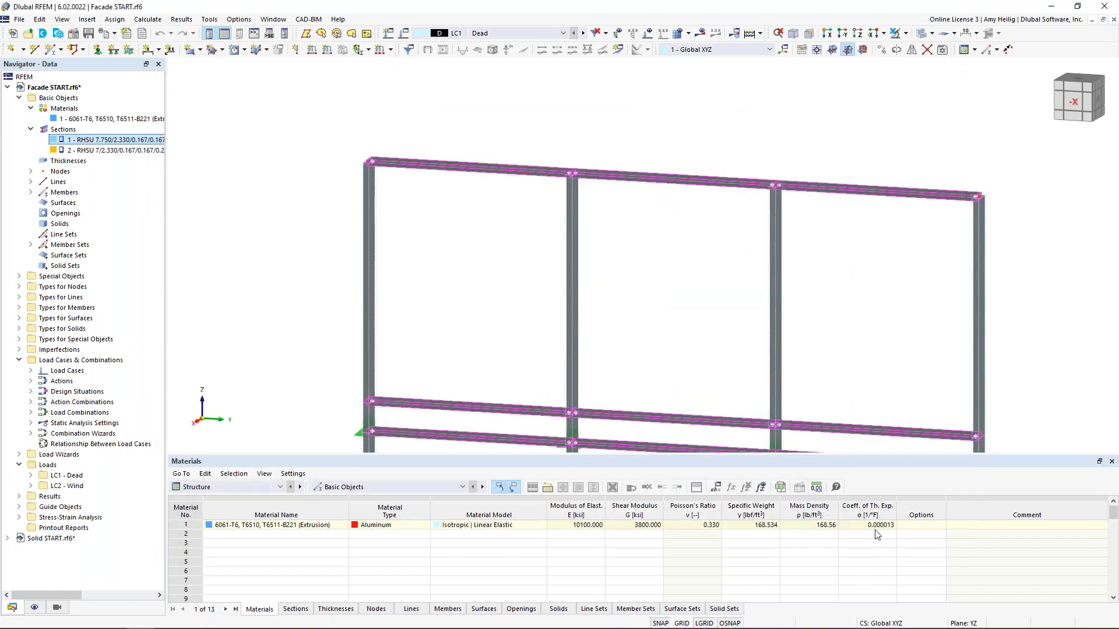
# - Inspect the individual member segments of the outer vertical mullion at the Y origin in the full front view of the frame
pyautogui.scroll(-5, 655, 270)
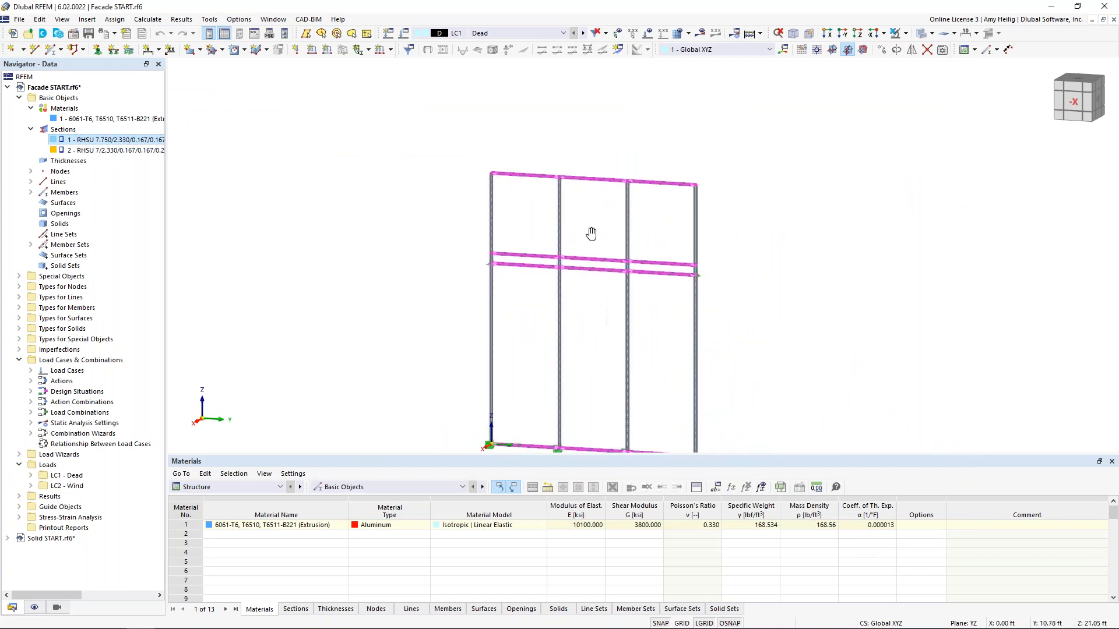
pyautogui.keyDown('ctrl'); pyautogui.moveTo(601, 226); pyautogui.dragTo(621, 214, button='middle'); pyautogui.keyUp('ctrl')
pyautogui.click(453, 283)
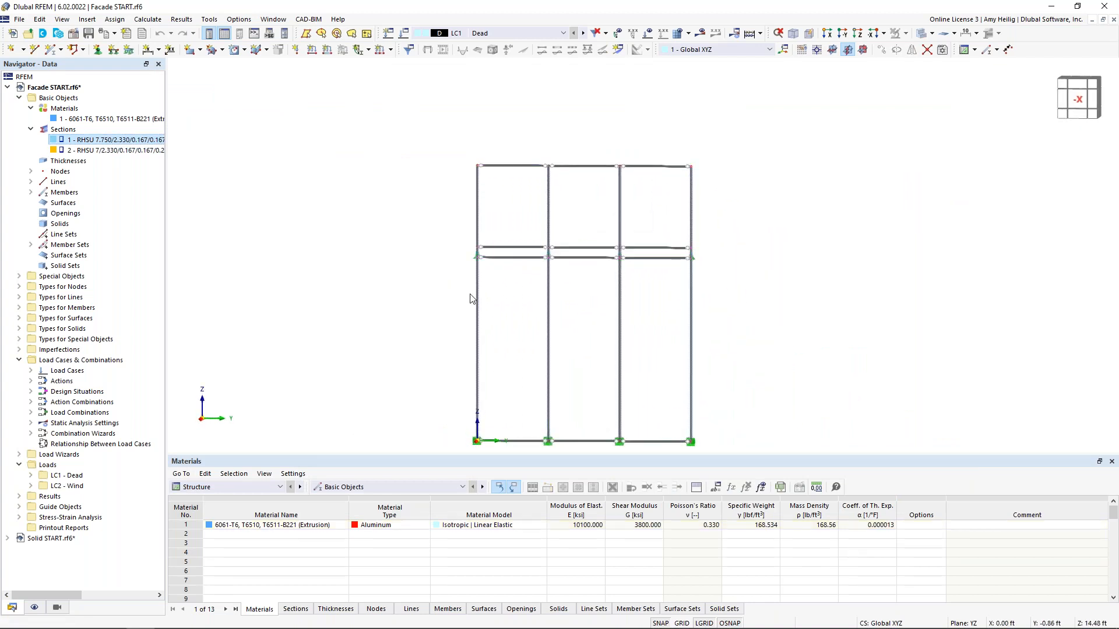
pyautogui.click(477, 296)
pyautogui.click(476, 250)
pyautogui.keyDown('ctrl'); pyautogui.moveTo(554, 353); pyautogui.dragTo(558, 315, button='middle'); pyautogui.keyUp('ctrl')
pyautogui.scroll(1, 559, 315)
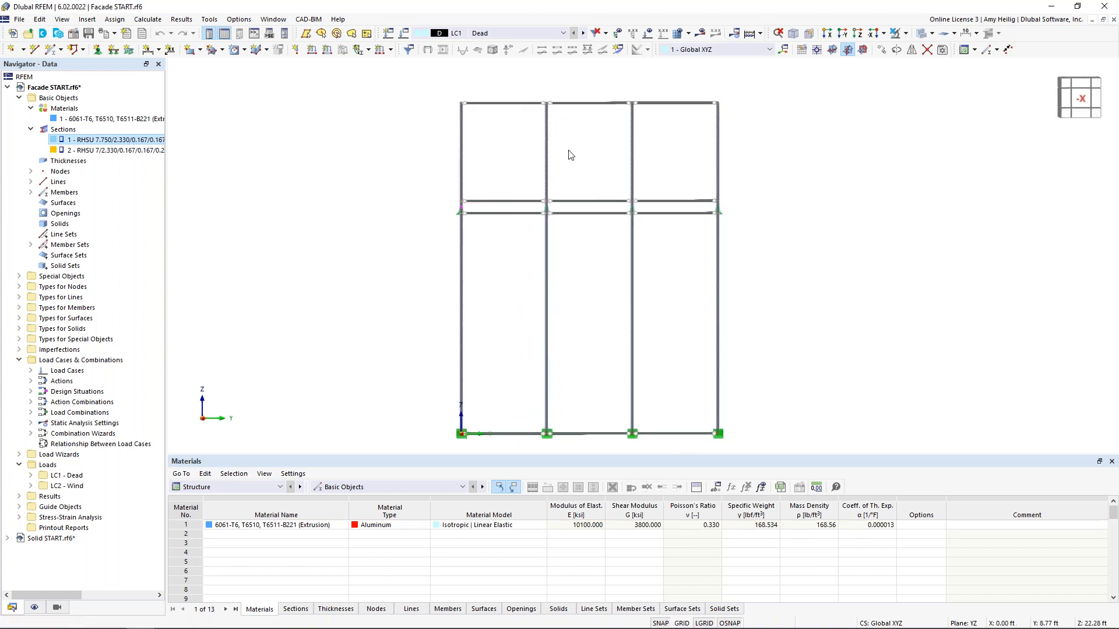
# - Select the members of all four vertical mullions, check the Create Member Set option, and list the existing member sets
pyautogui.moveTo(450, 91); pyautogui.dragTo(479, 433)
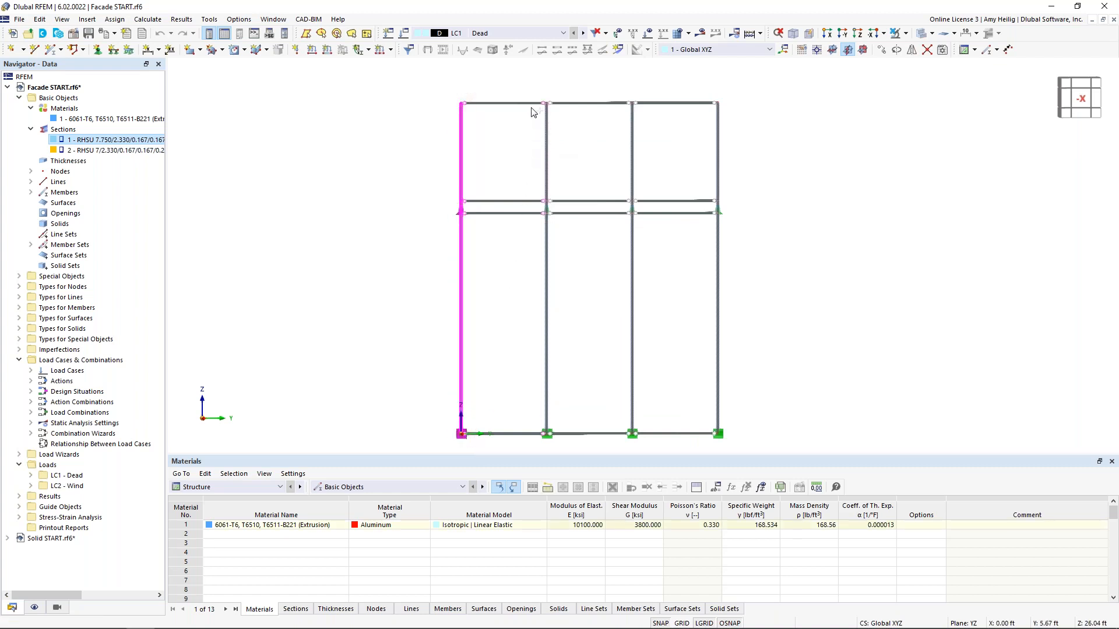
pyautogui.moveTo(531, 84); pyautogui.dragTo(567, 451)
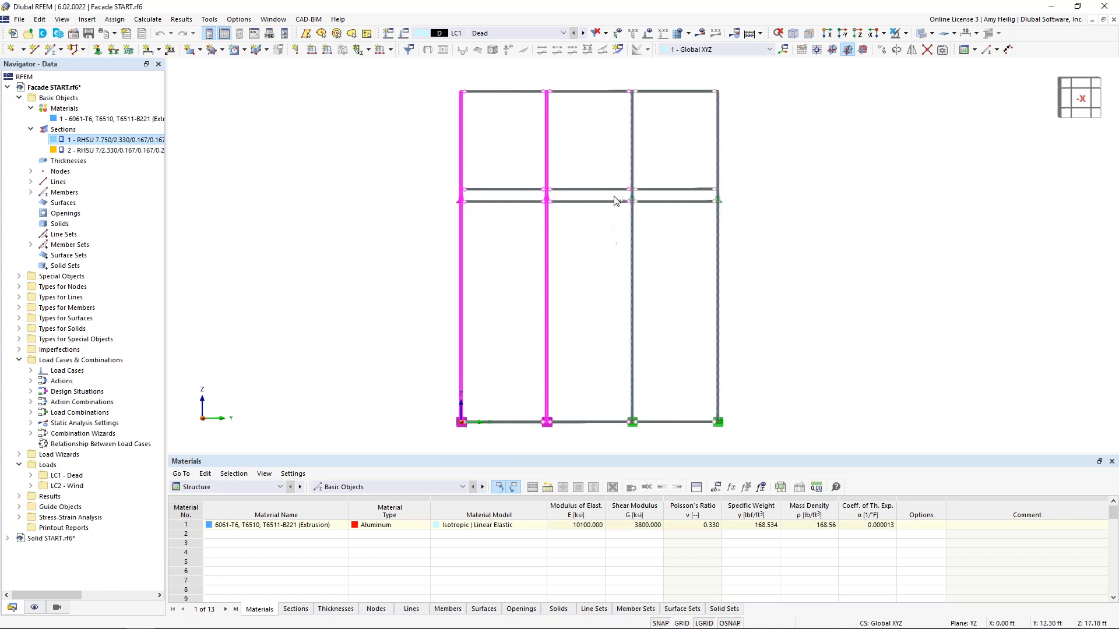
pyautogui.moveTo(620, 74); pyautogui.dragTo(657, 402)
pyautogui.moveTo(703, 78); pyautogui.dragTo(741, 441)
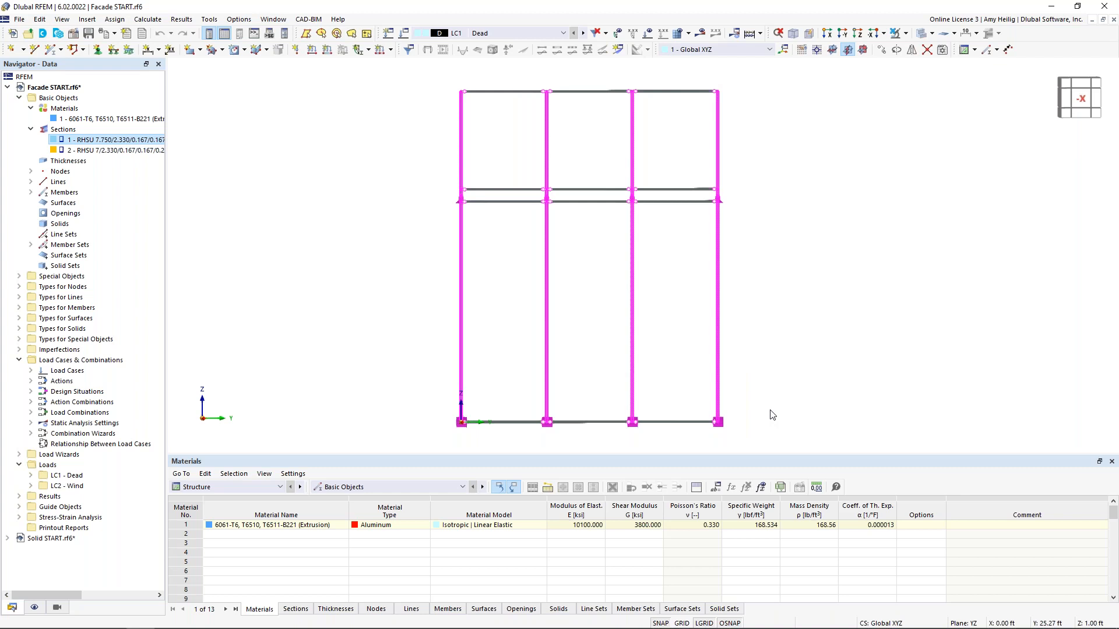
pyautogui.rightClick(720, 316)
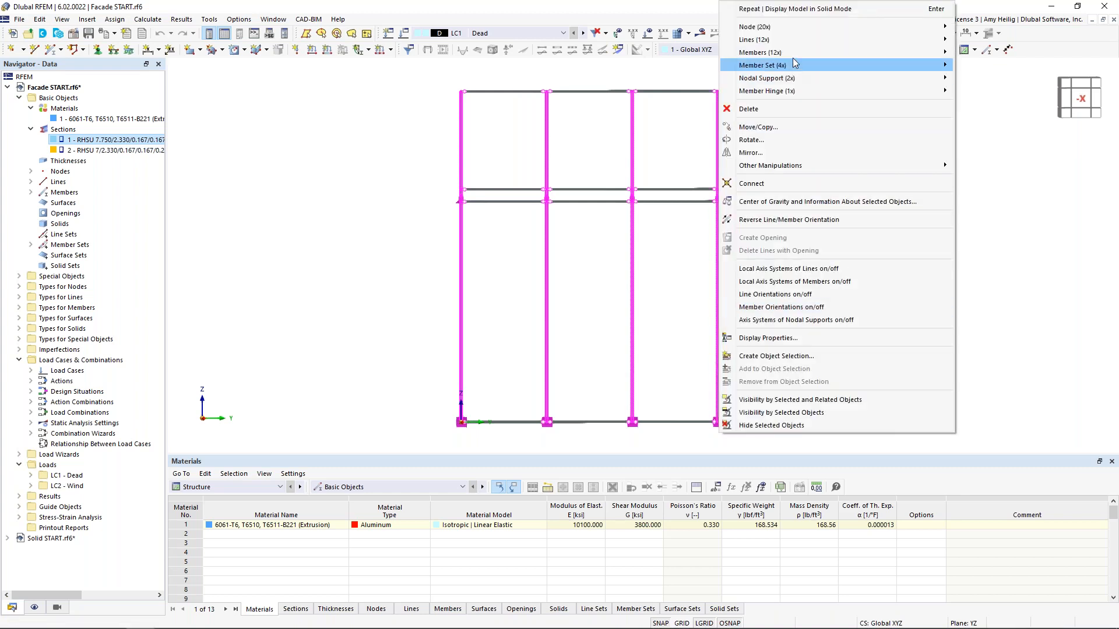
pyautogui.moveTo(795, 55)
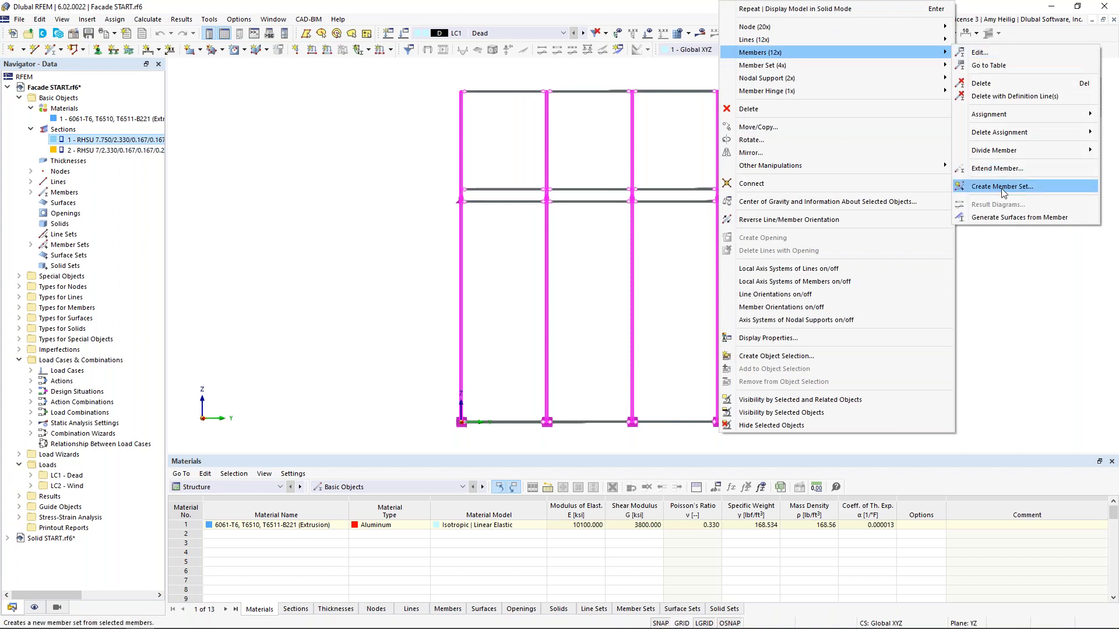
pyautogui.click(382, 231)
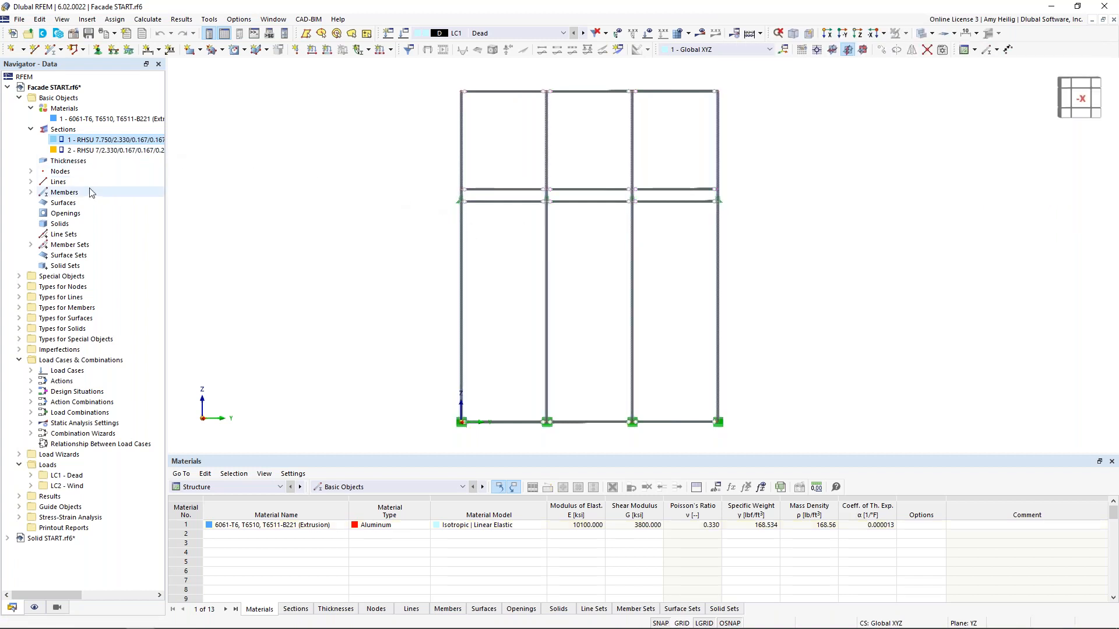
pyautogui.click(31, 245)
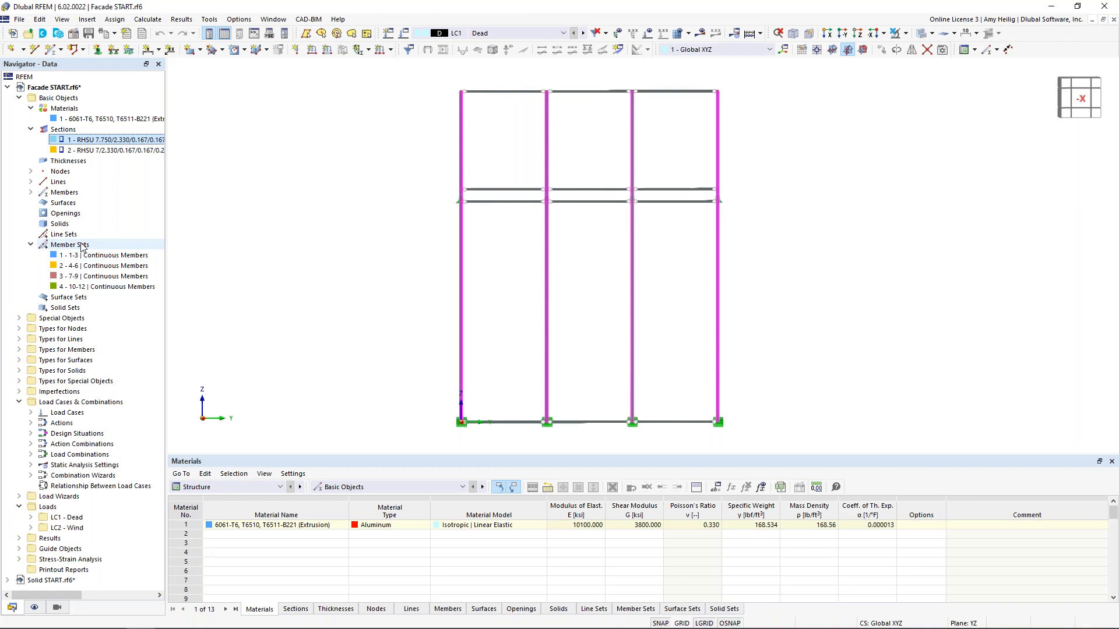
# - Enable Member Representatives and Member Set Representatives in the base data of the Facade START model and check the Member Representatives Wizard
pyautogui.rightClick(66, 90)
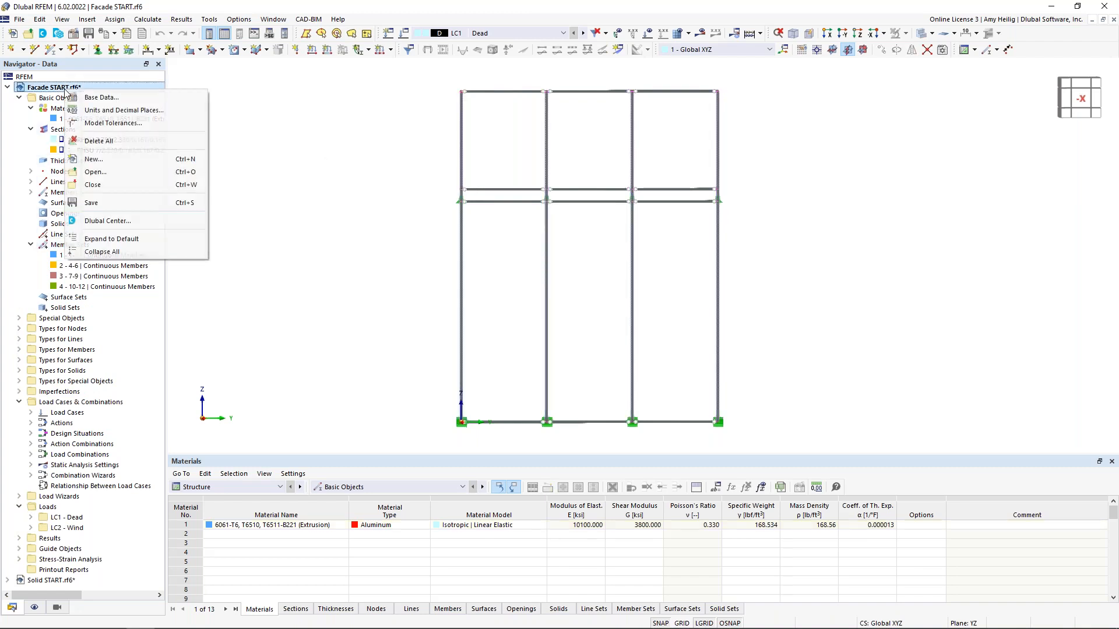
pyautogui.click(93, 97)
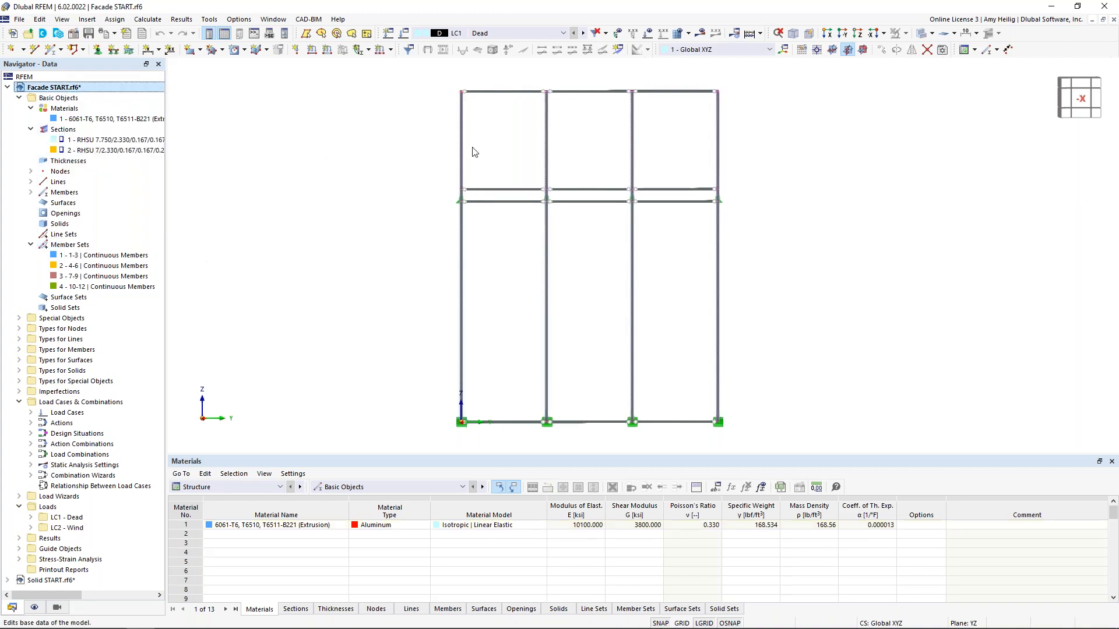
pyautogui.click(526, 97)
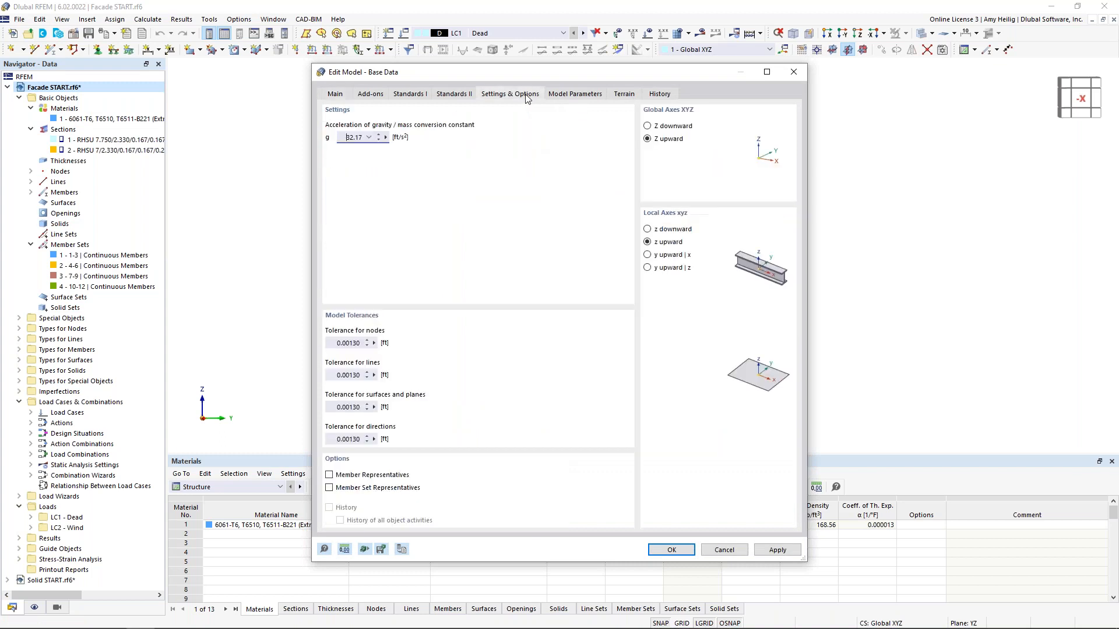
pyautogui.click(329, 476)
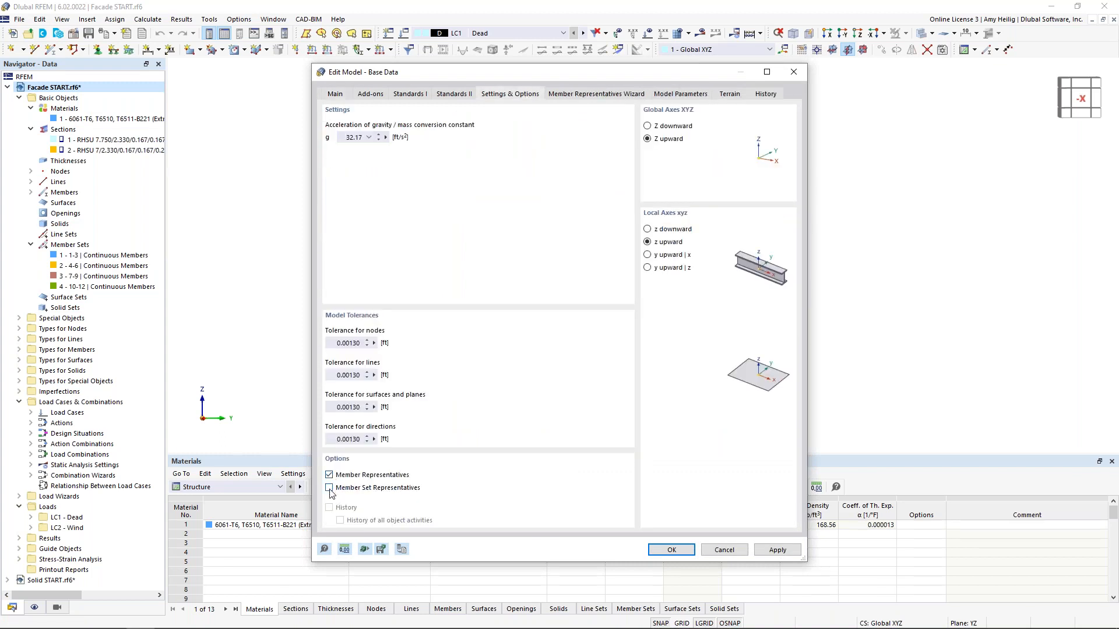
pyautogui.click(330, 488)
pyautogui.click(612, 99)
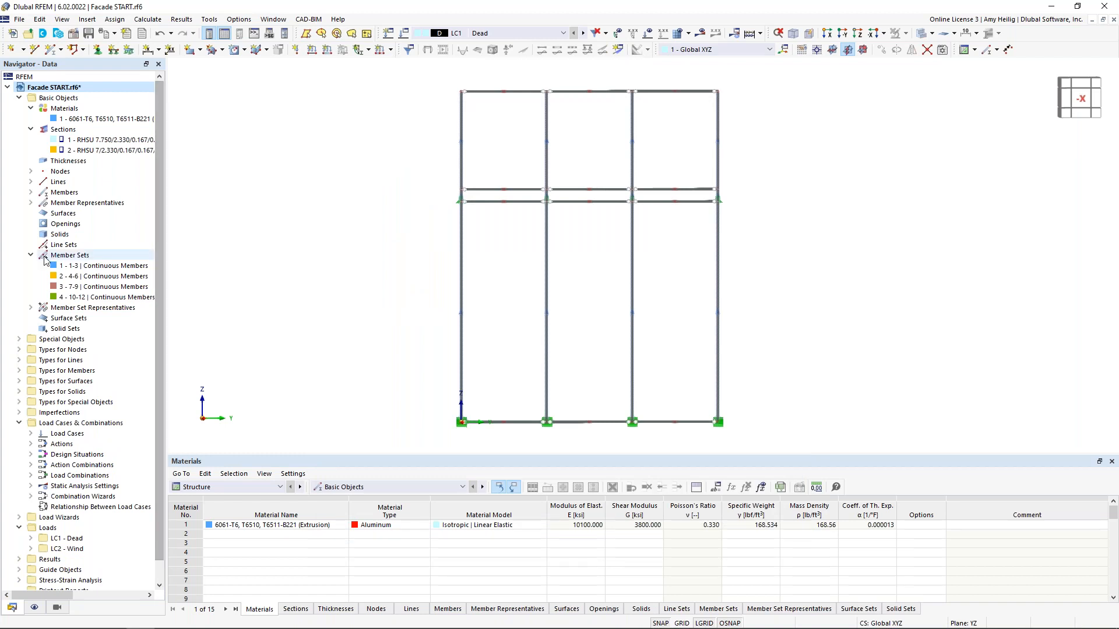
# - Highlight the members belonging to the Beam member representative and examine the representative markers in wireframe display
pyautogui.click(31, 255)
pyautogui.click(31, 203)
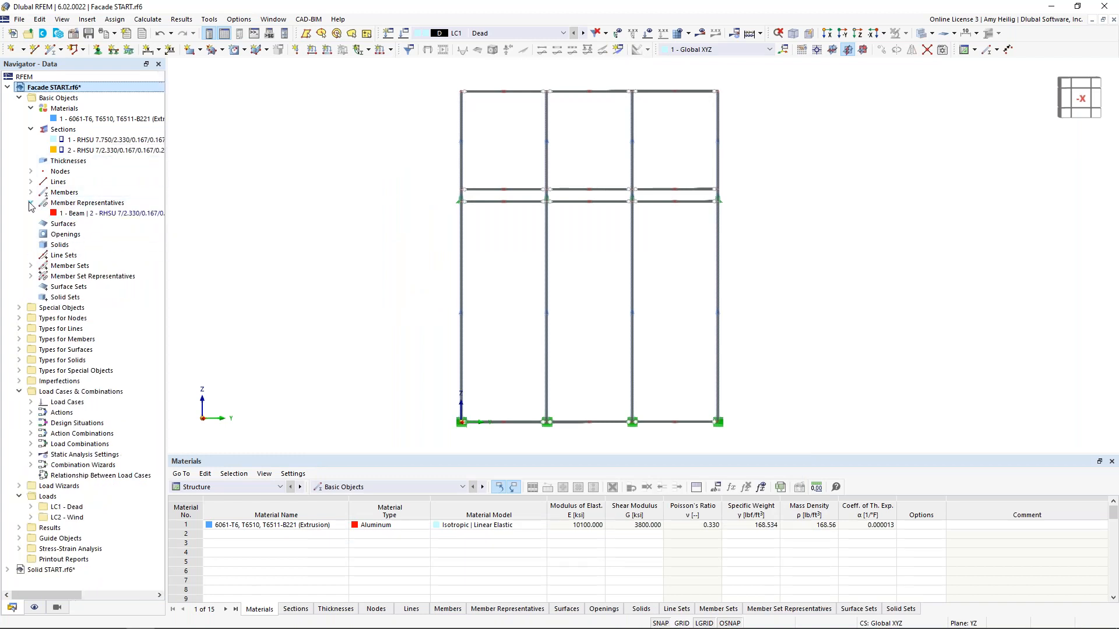
pyautogui.click(70, 215)
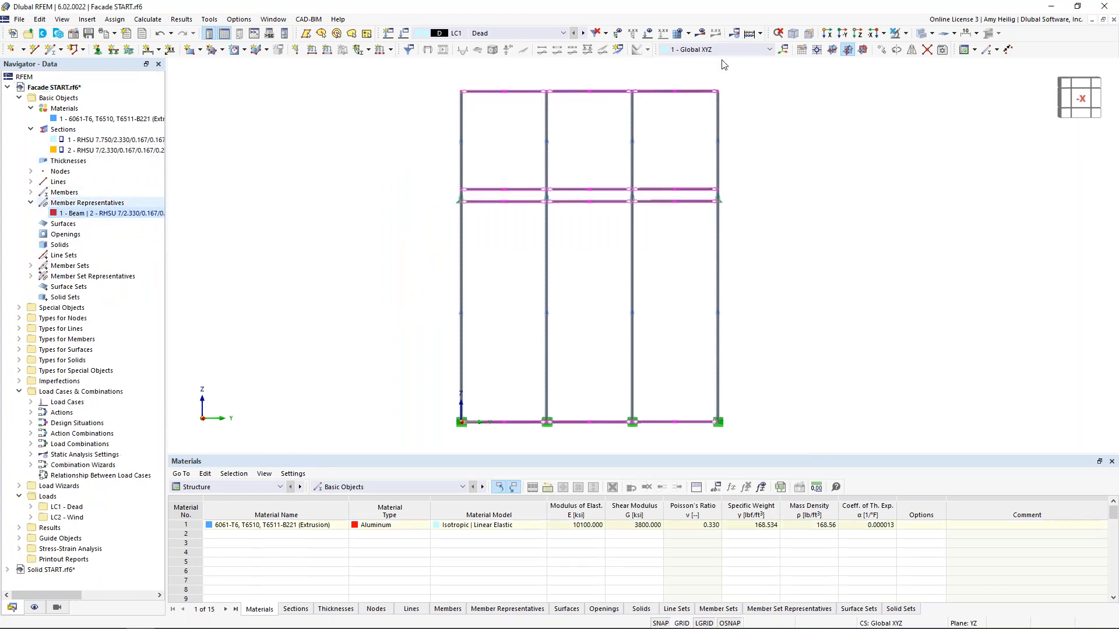
pyautogui.click(923, 35)
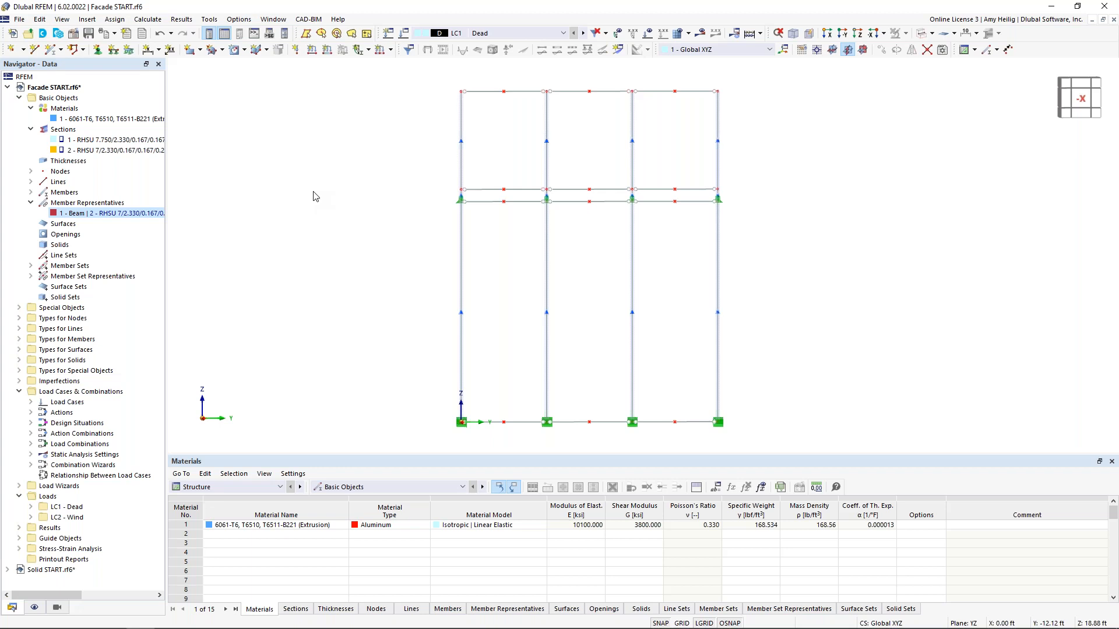
pyautogui.scroll(2, 496, 211)
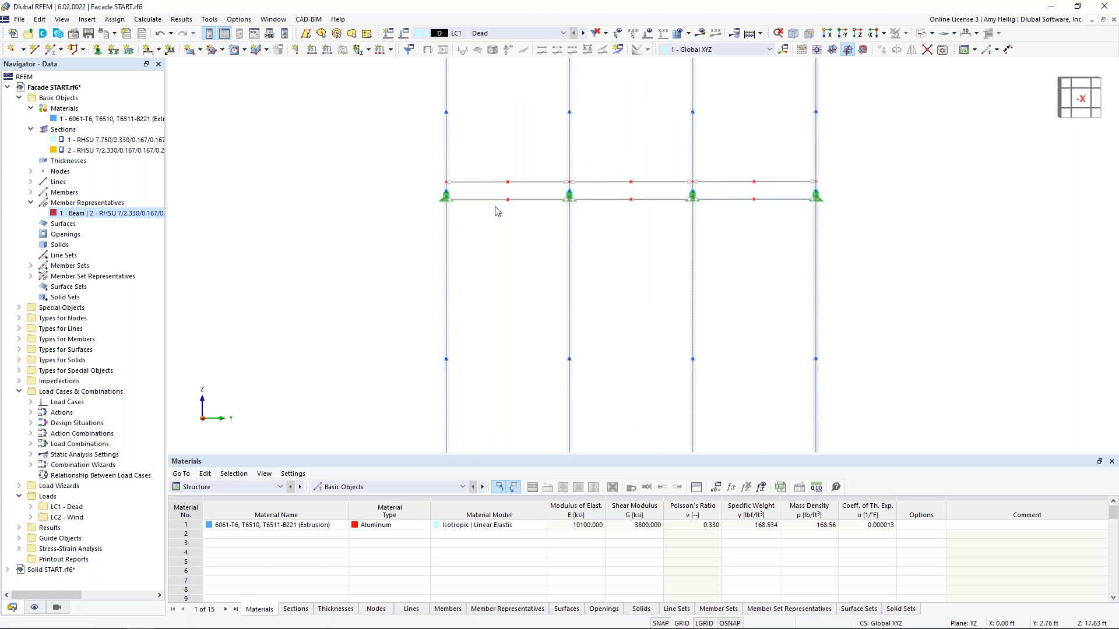
# - Examine the member representative markers on the horizontal beams and mullions from the intermediate supports down to the base
pyautogui.scroll(1, 508, 237)
pyautogui.moveTo(487, 221); pyautogui.dragTo(423, 186, button='middle')
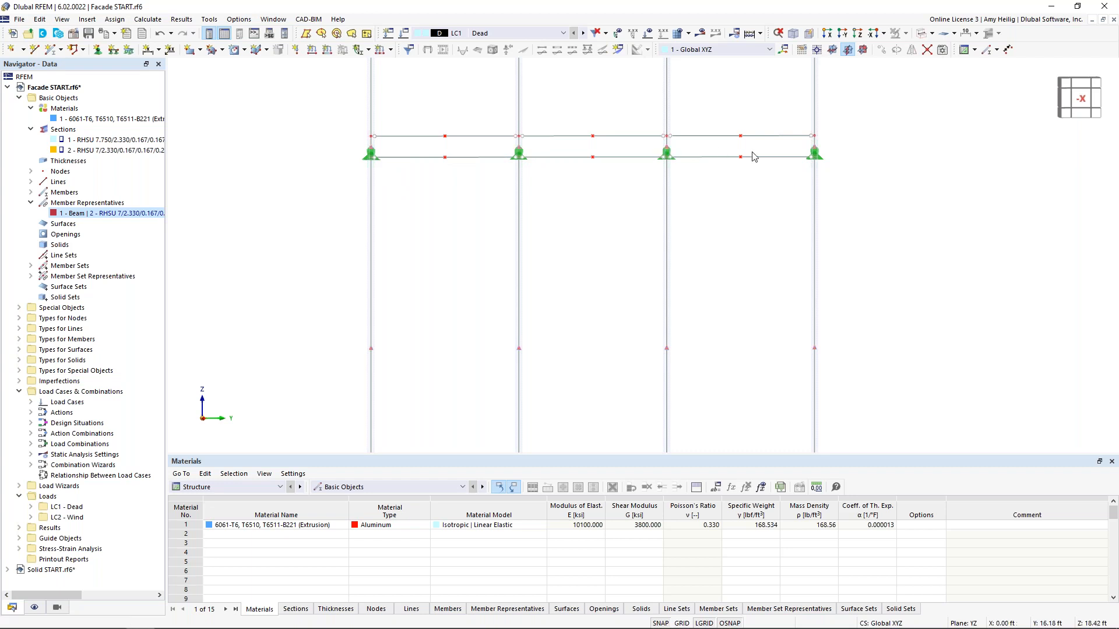
pyautogui.moveTo(685, 336); pyautogui.dragTo(676, 155, button='middle')
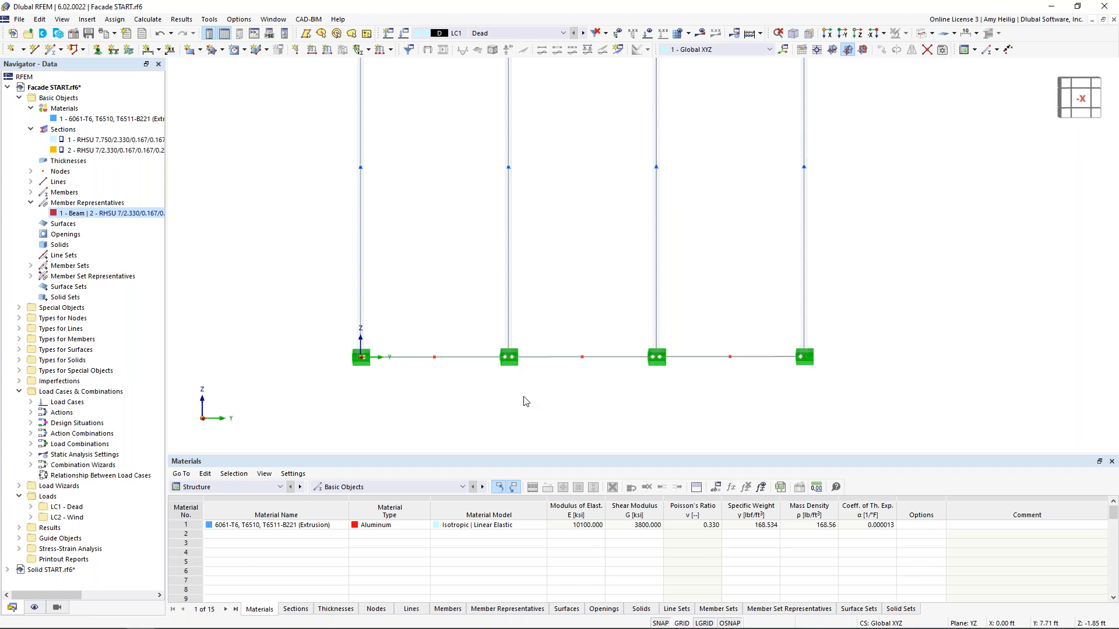
pyautogui.scroll(-2, 469, 271)
pyautogui.moveTo(478, 173); pyautogui.dragTo(481, 252, button='middle')
pyautogui.scroll(-2, 479, 245)
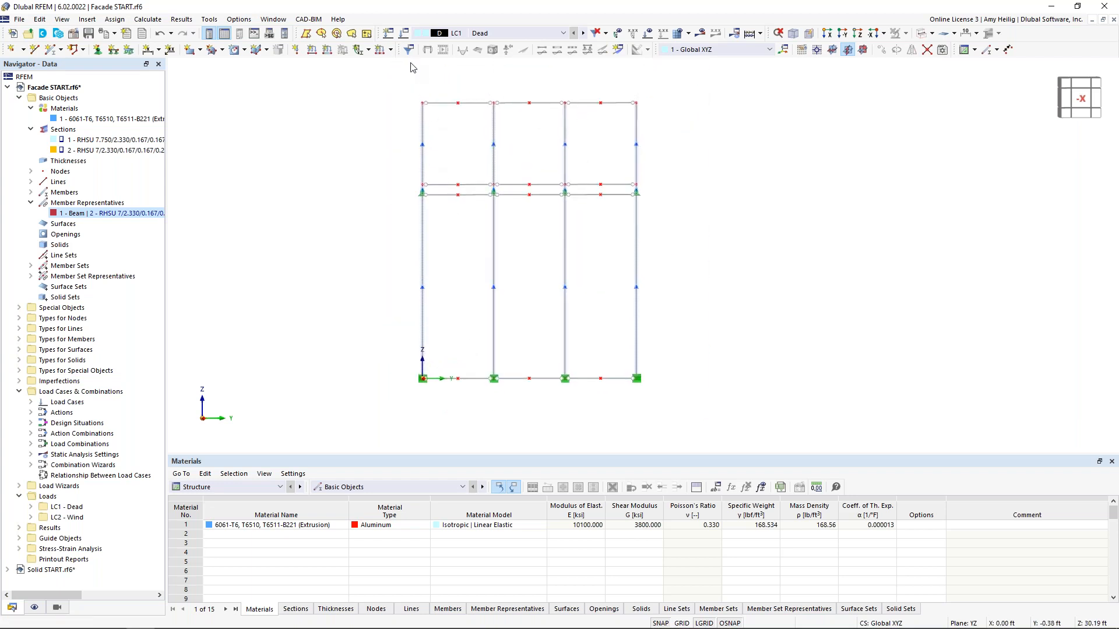
# - Review the settings of load cases LC1 Dead and LC2 Wind, including analysis type, action category and self-weight
pyautogui.click(403, 34)
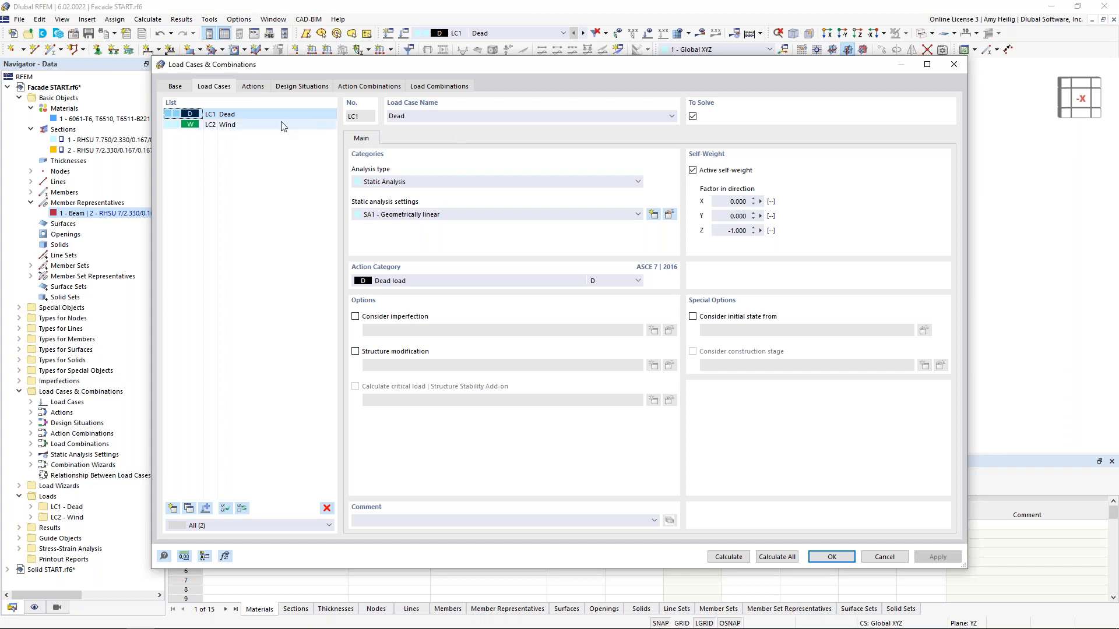
pyautogui.click(222, 128)
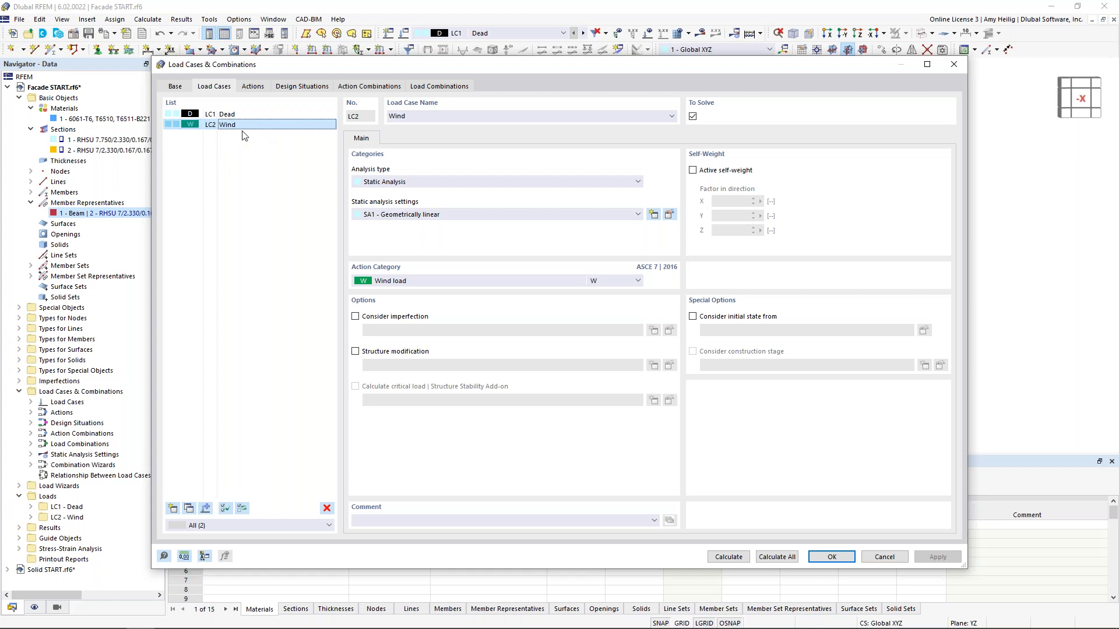
pyautogui.click(839, 557)
# - Keep LC1 Dead as the active load case and show its loads on the whole frame
pyautogui.click(502, 34)
pyautogui.click(500, 43)
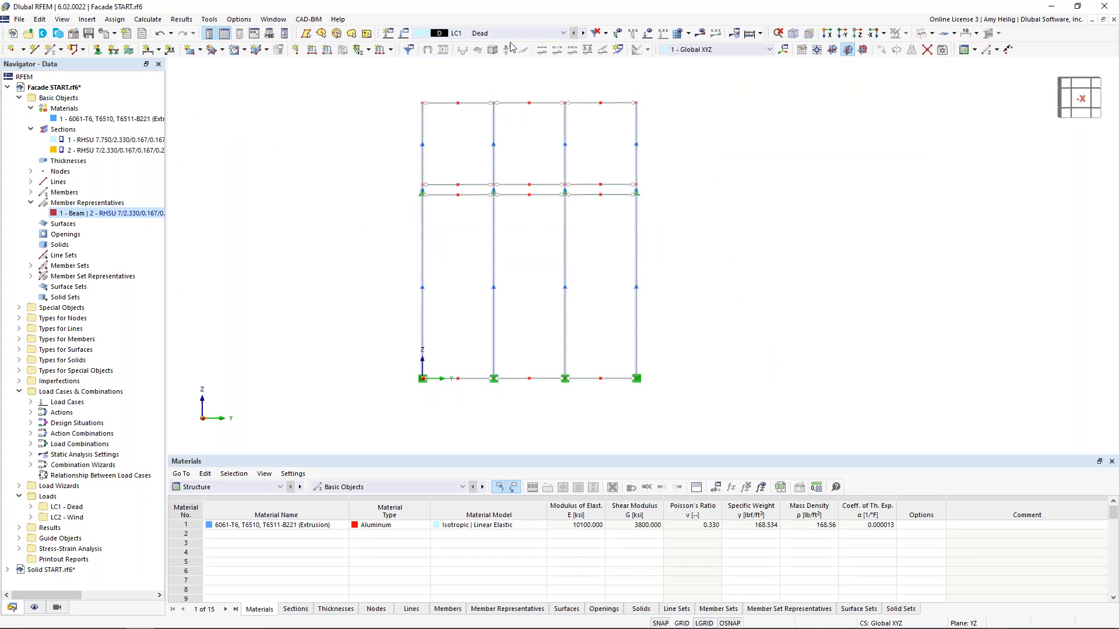
pyautogui.click(648, 33)
pyautogui.moveTo(526, 349); pyautogui.dragTo(542, 382, button='middle')
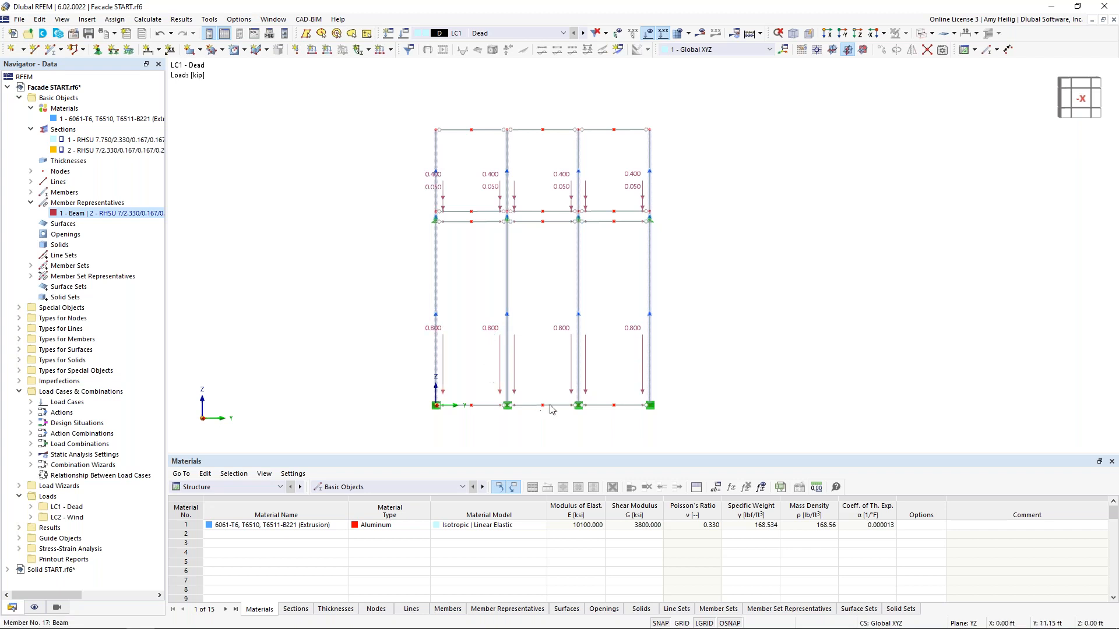
# - Inspect the load distribution options and force eccentricity of the dead load on the middle base beam, leaving the settings unchanged
pyautogui.moveTo(562, 333)
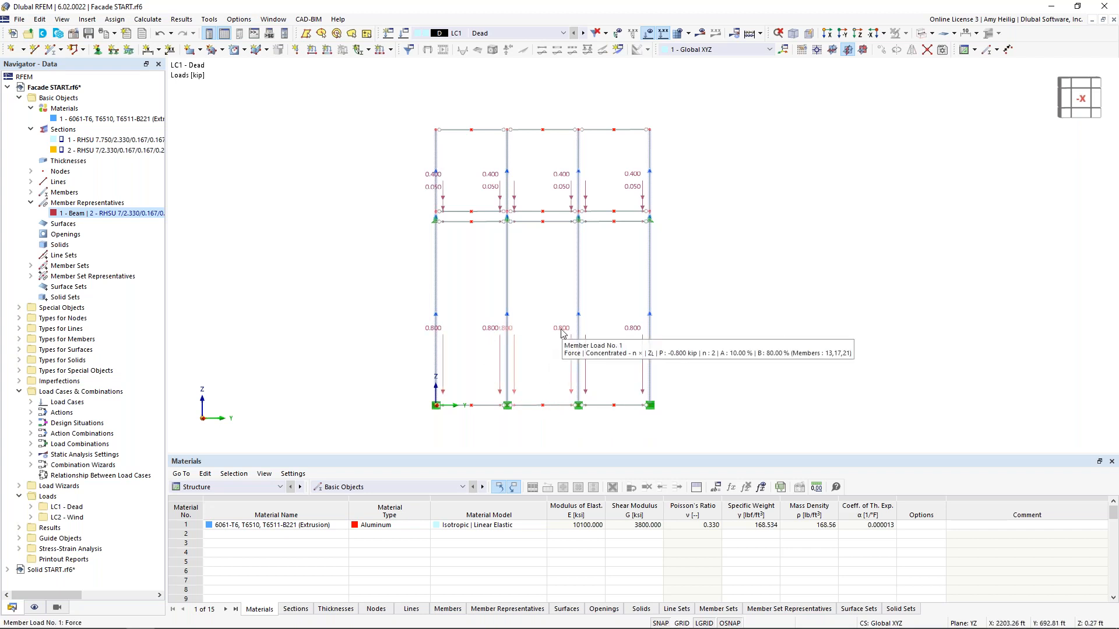
pyautogui.doubleClick(562, 333)
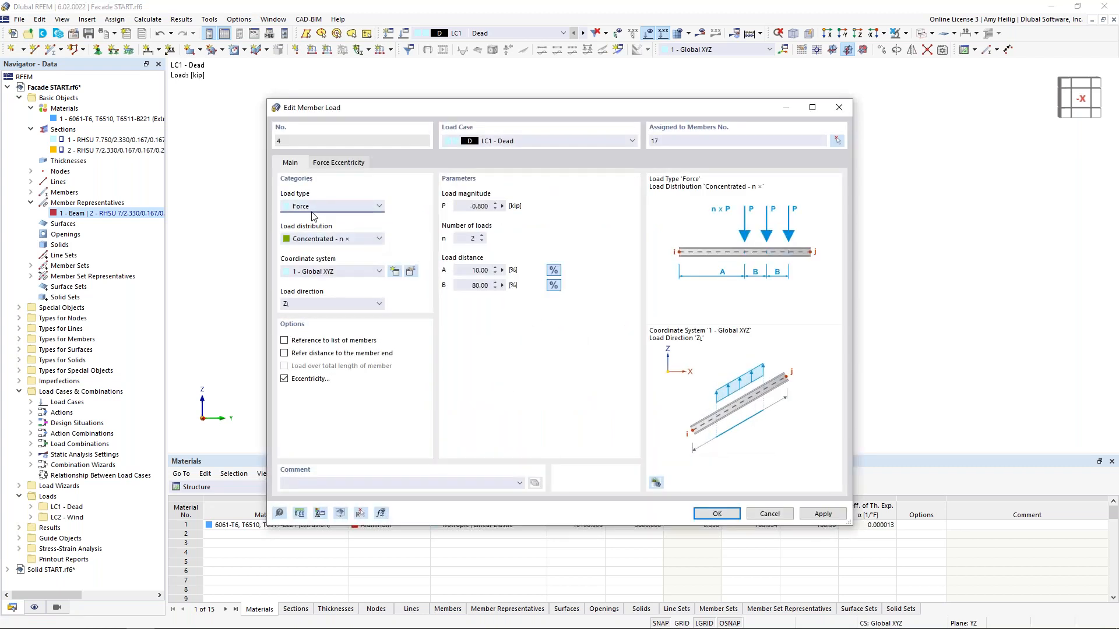
pyautogui.click(302, 241)
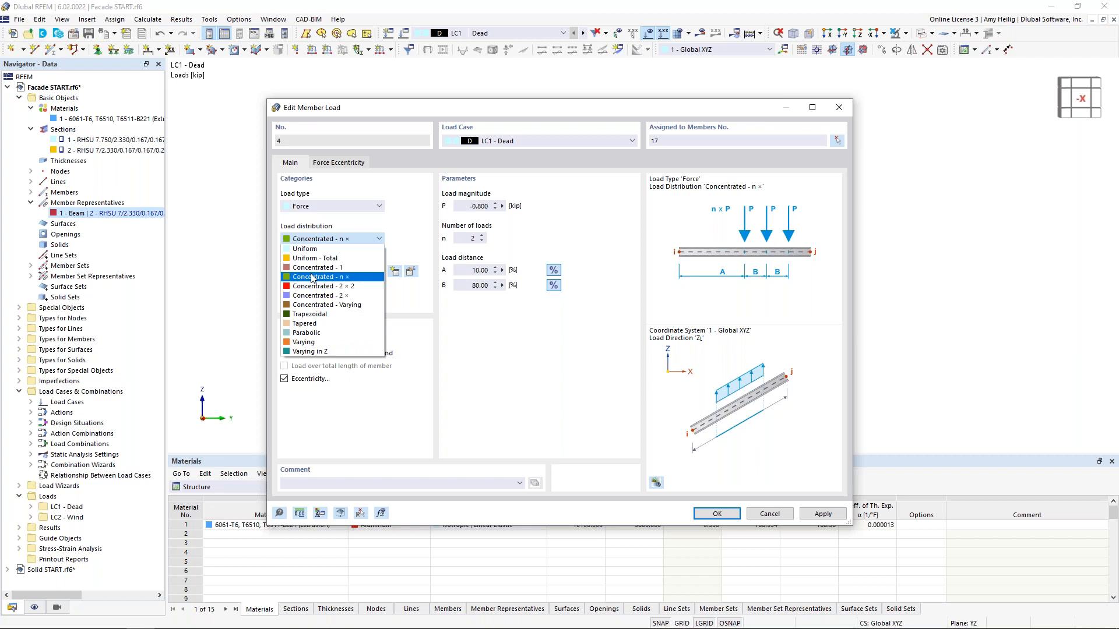
pyautogui.click(504, 326)
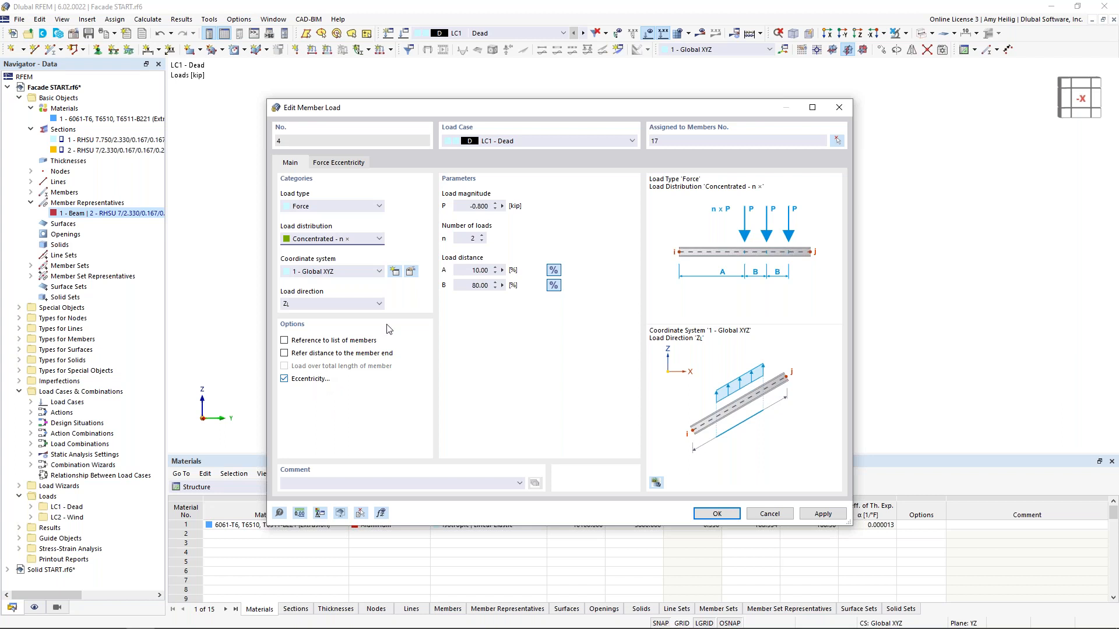
pyautogui.click(351, 165)
pyautogui.click(308, 255)
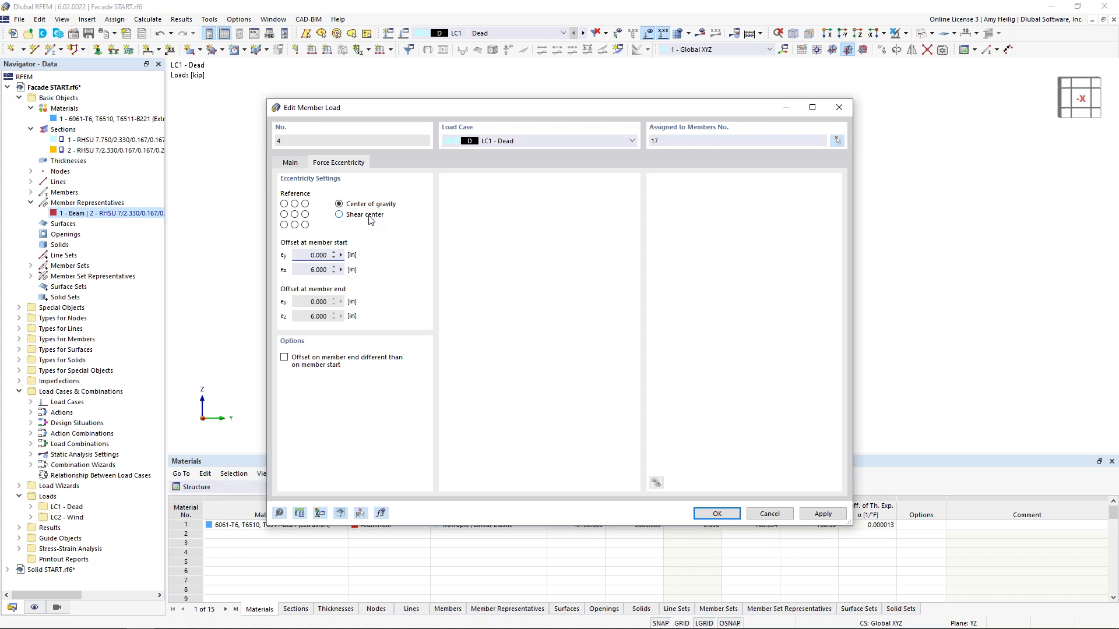
pyautogui.click(769, 514)
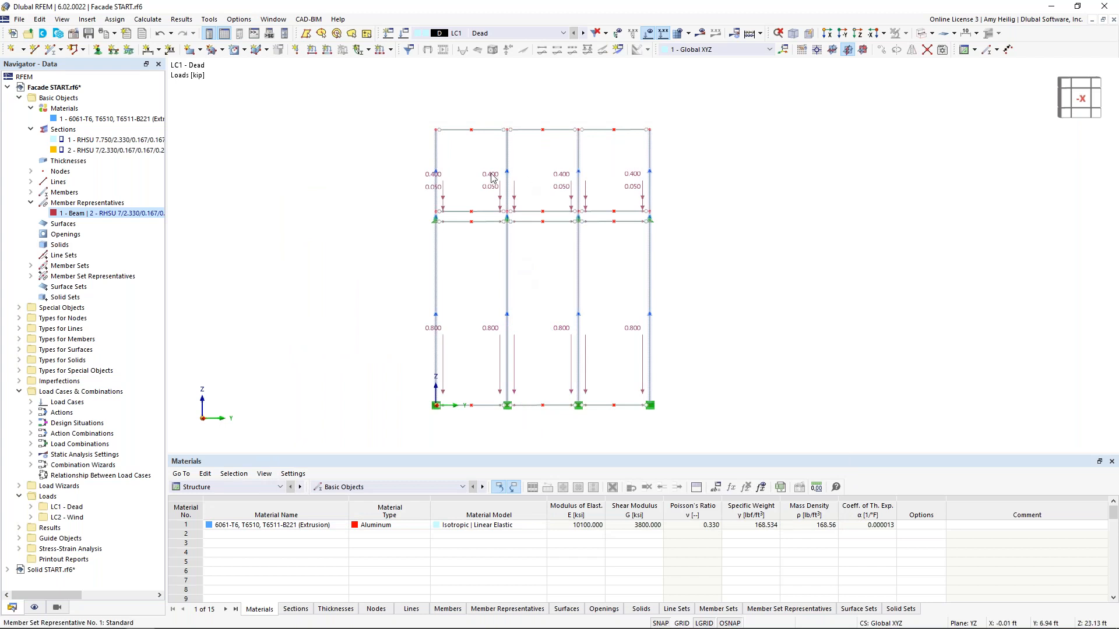
# - Switch the active load case to LC2 Wind and view its loads on the full frame in 3D
pyautogui.scroll(2, 516, 211)
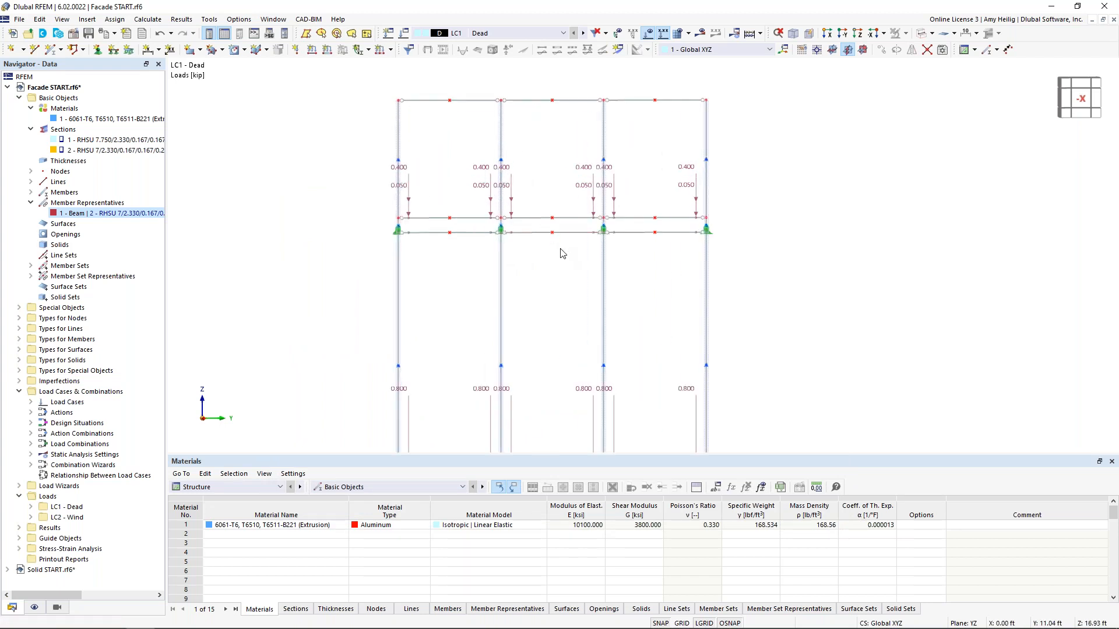
pyautogui.click(583, 33)
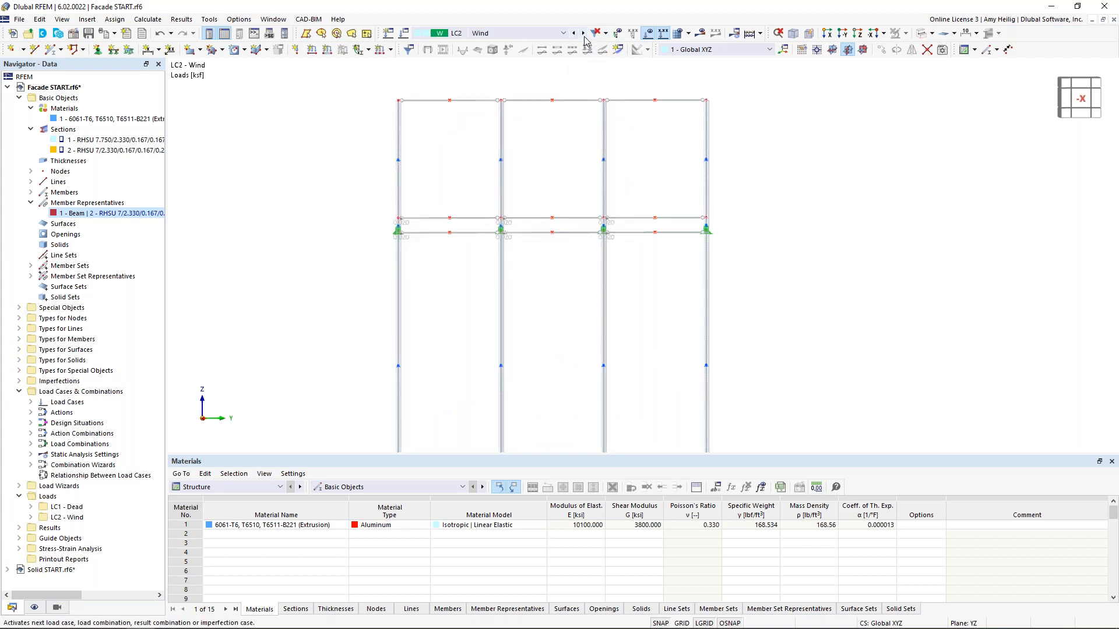
pyautogui.keyDown('ctrl'); pyautogui.moveTo(606, 242); pyautogui.dragTo(543, 267, button='middle'); pyautogui.keyUp('ctrl')
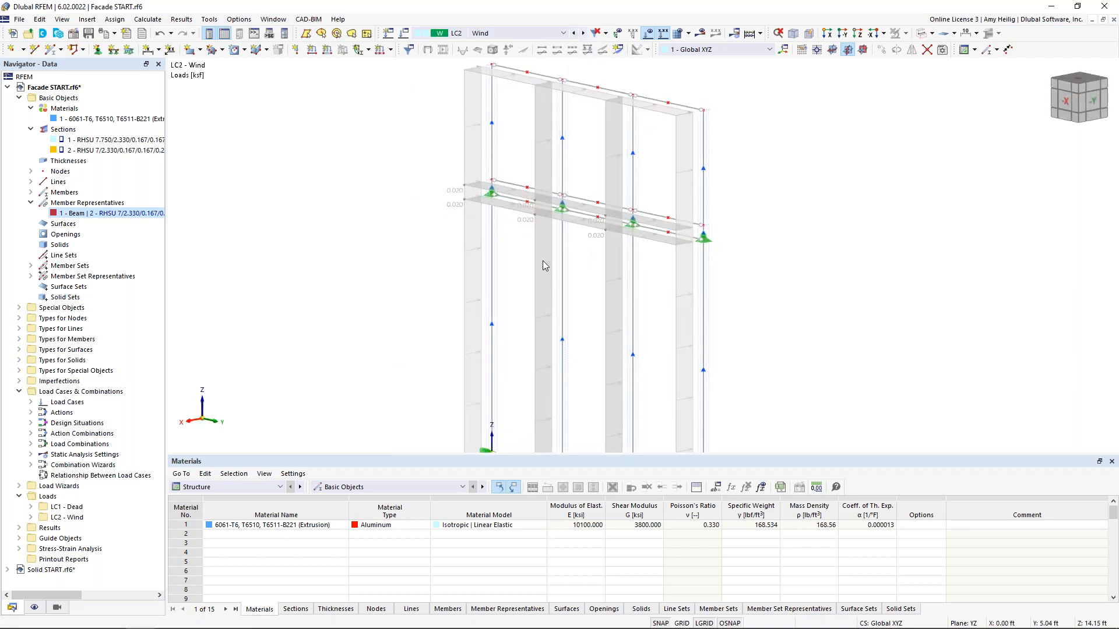
pyautogui.scroll(-3, 543, 266)
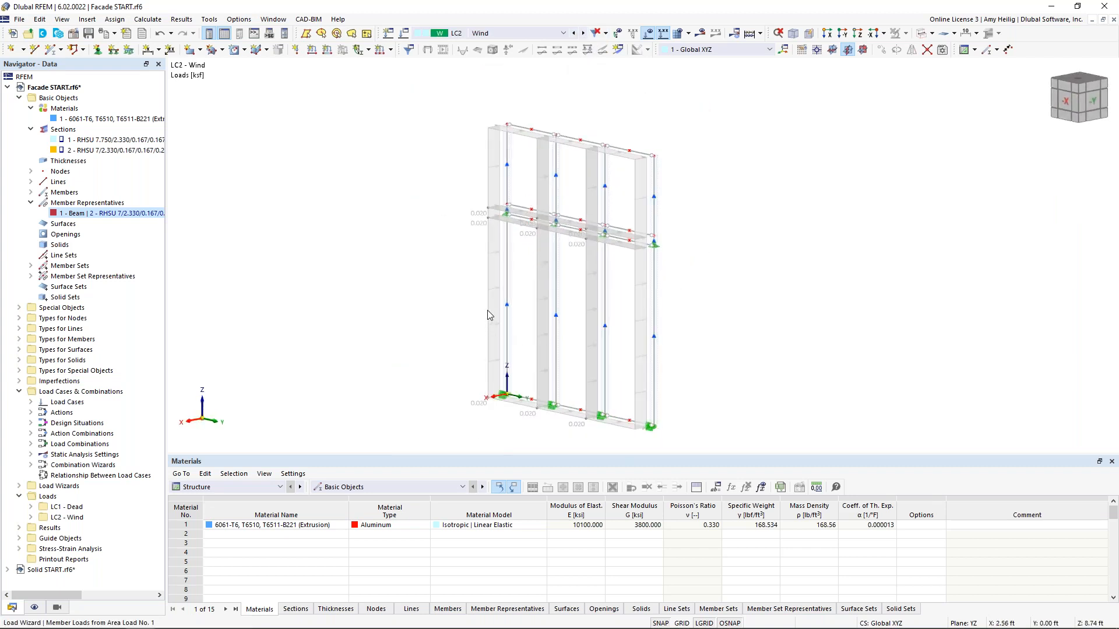
# - Open the LC2 Wind area load under Member Loads from Area Load and review its main parameters and boundary geometry
pyautogui.click(19, 486)
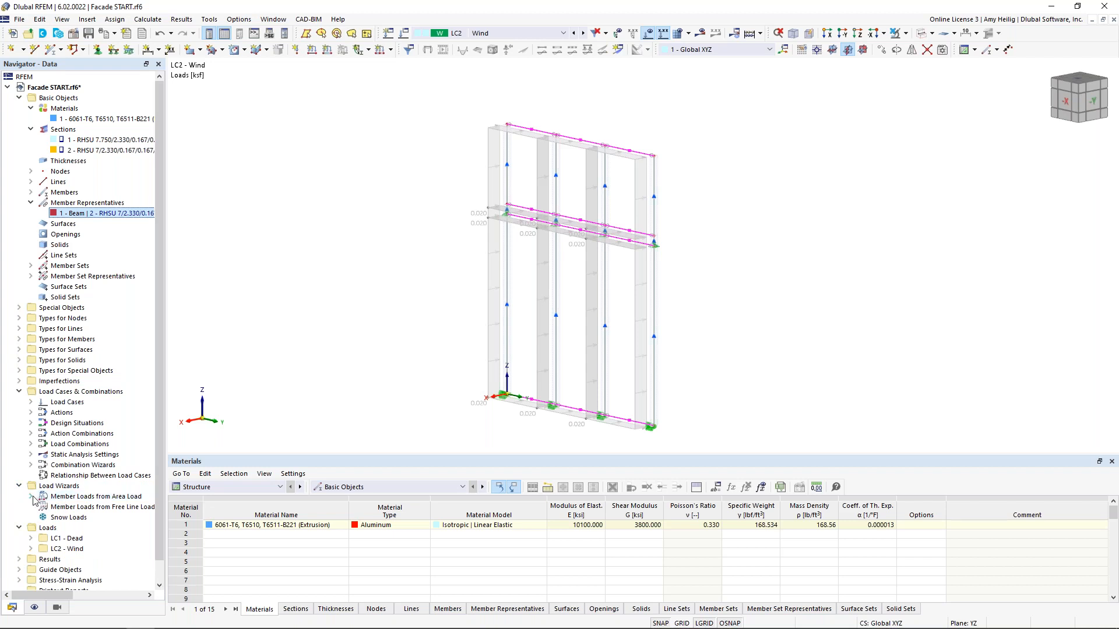
pyautogui.click(31, 497)
pyautogui.doubleClick(66, 508)
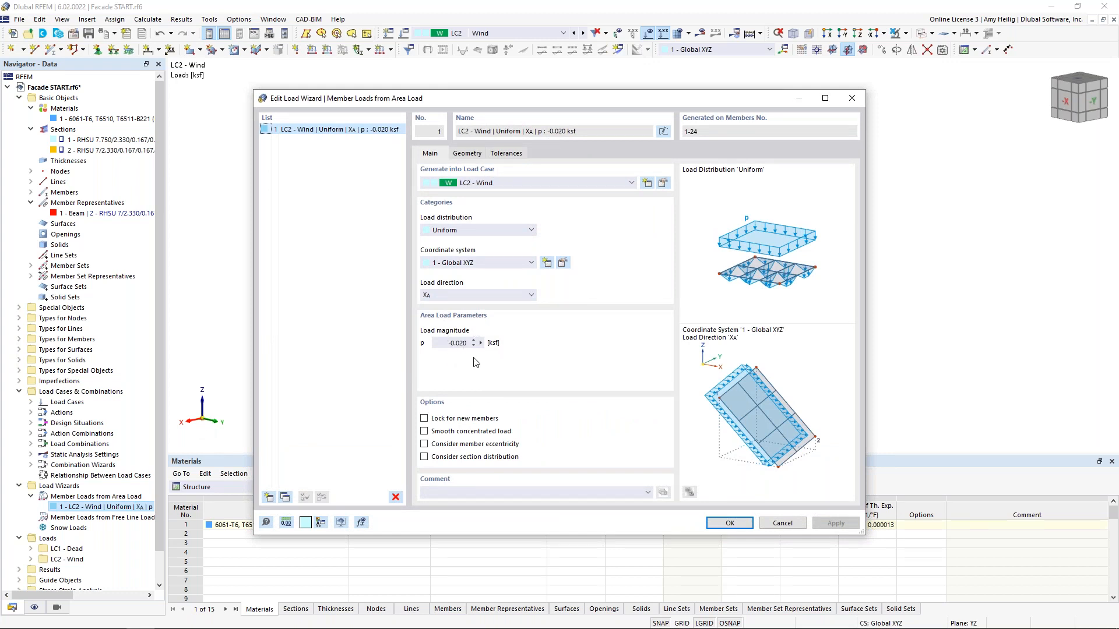
pyautogui.click(469, 153)
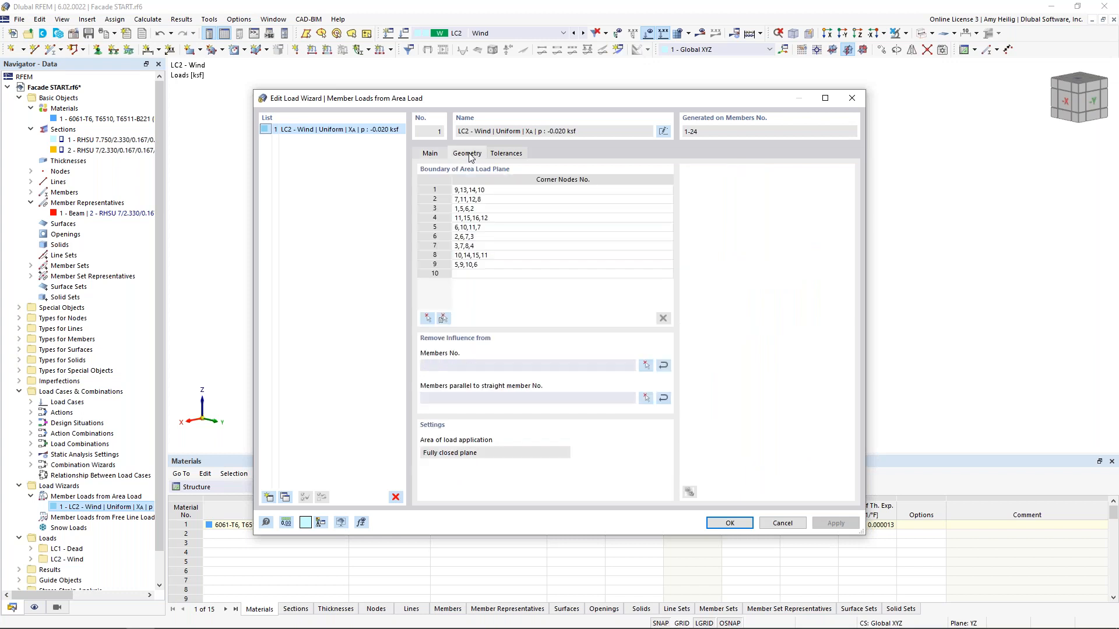
# - Check the graphical cell selection for the wind area load on the facade, and leave the load wizard without saving
pyautogui.click(443, 320)
pyautogui.keyDown('ctrl'); pyautogui.moveTo(455, 314); pyautogui.dragTo(514, 313, button='middle'); pyautogui.keyUp('ctrl')
pyautogui.scroll(2, 574, 321)
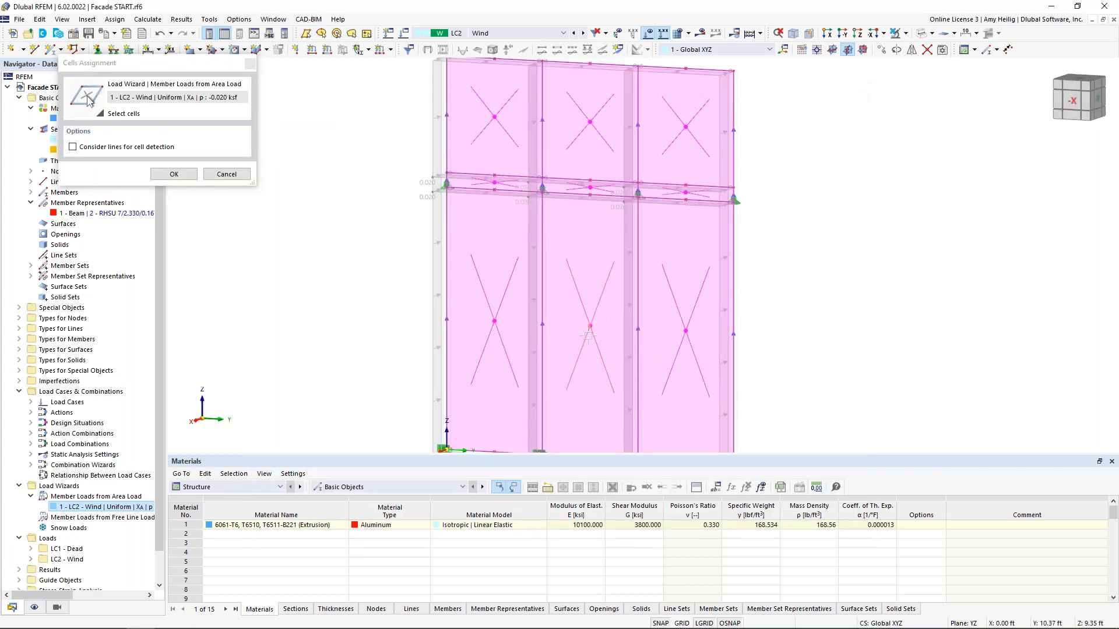
pyautogui.scroll(-1, 606, 321)
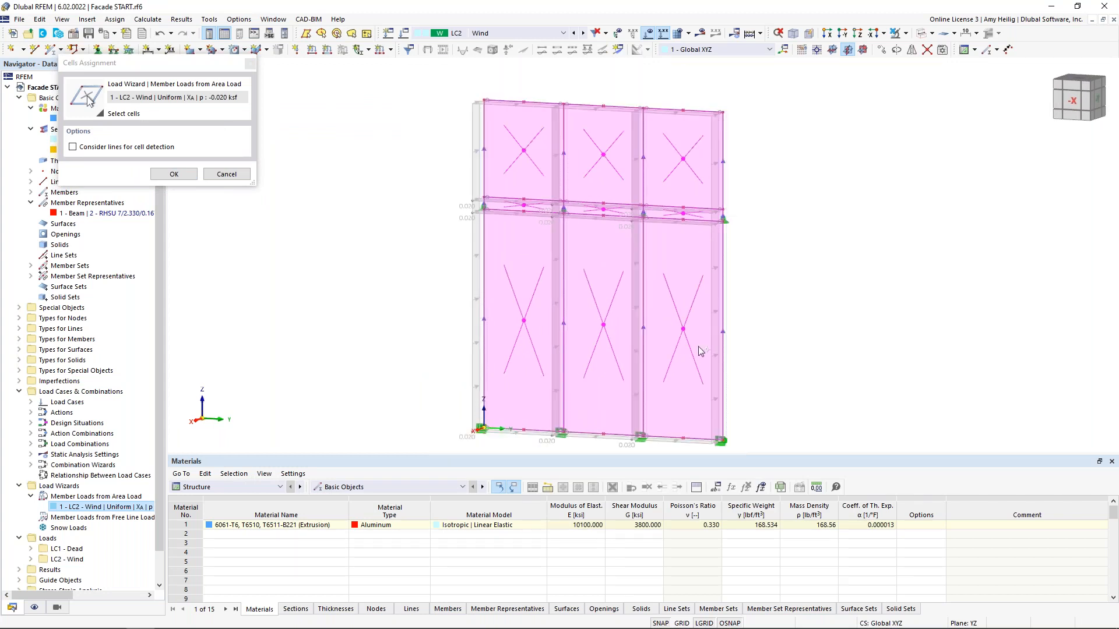
pyautogui.moveTo(799, 415); pyautogui.dragTo(476, 105)
pyautogui.click(228, 173)
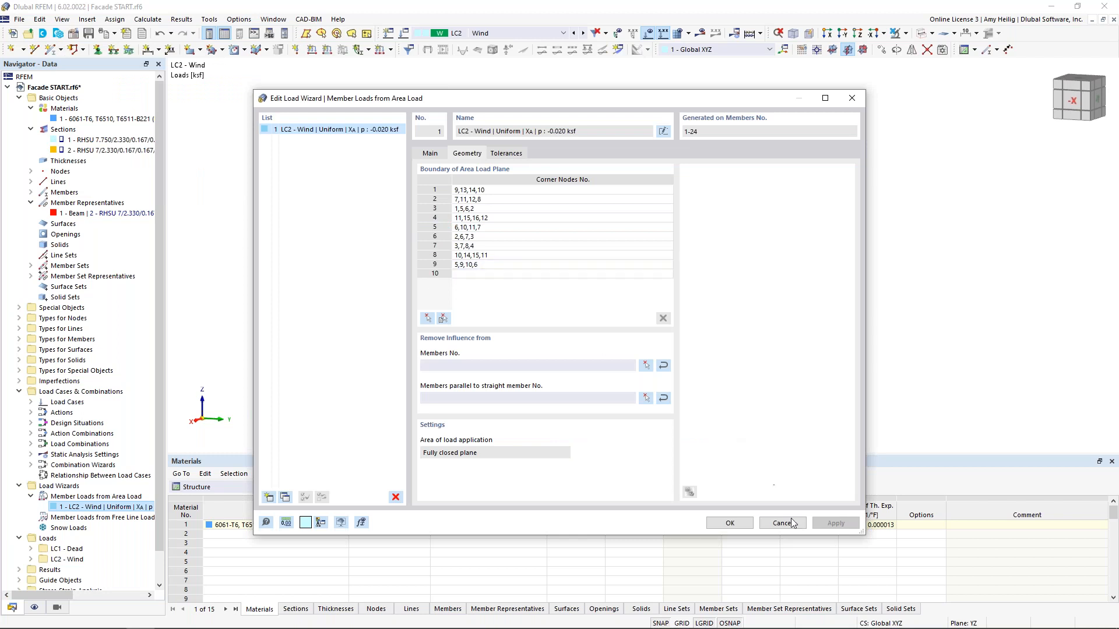
pyautogui.click(776, 523)
# - Display the member loads generated from the wind area load separately, examine them, and restore the combined area load display
pyautogui.keyDown('ctrl'); pyautogui.moveTo(782, 322); pyautogui.dragTo(728, 335, button='middle'); pyautogui.keyUp('ctrl')
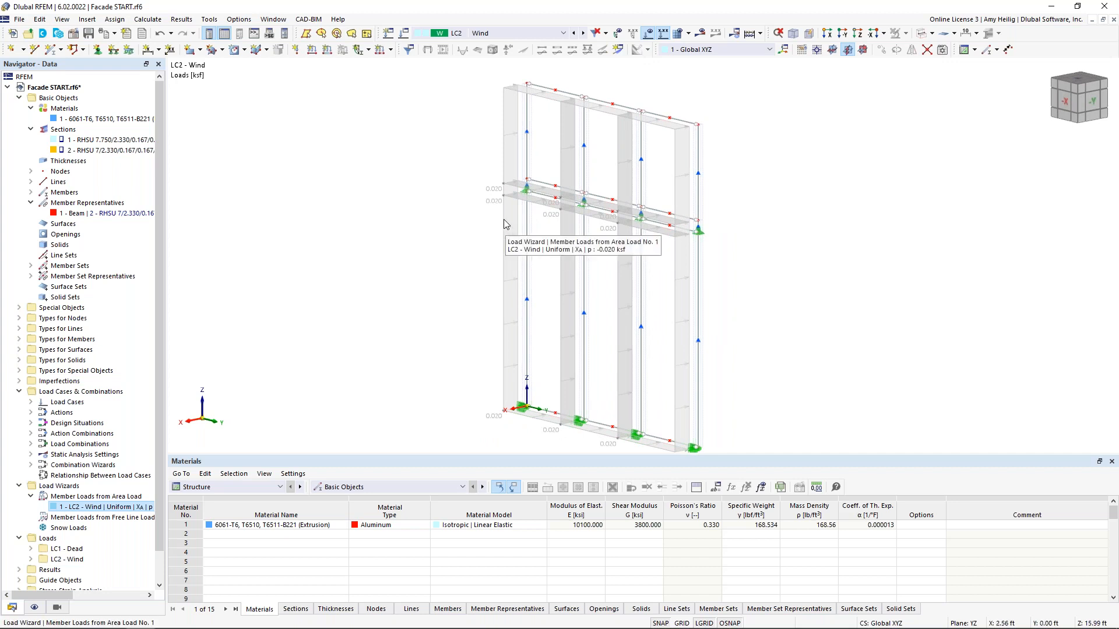
pyautogui.moveTo(529, 213); pyautogui.dragTo(492, 217, button='middle')
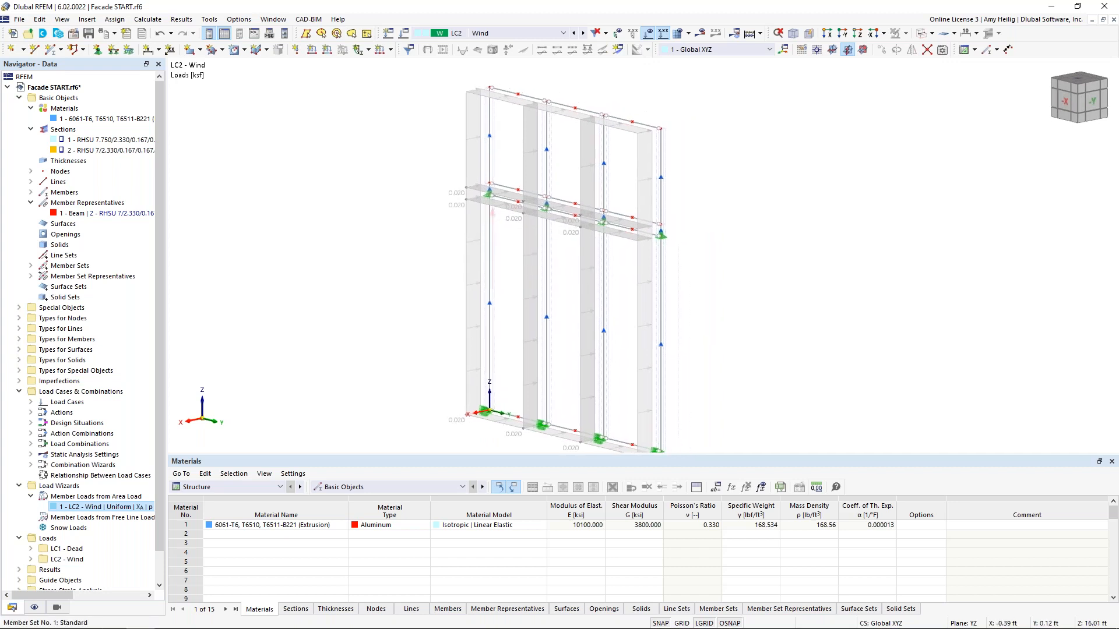
pyautogui.rightClick(470, 203)
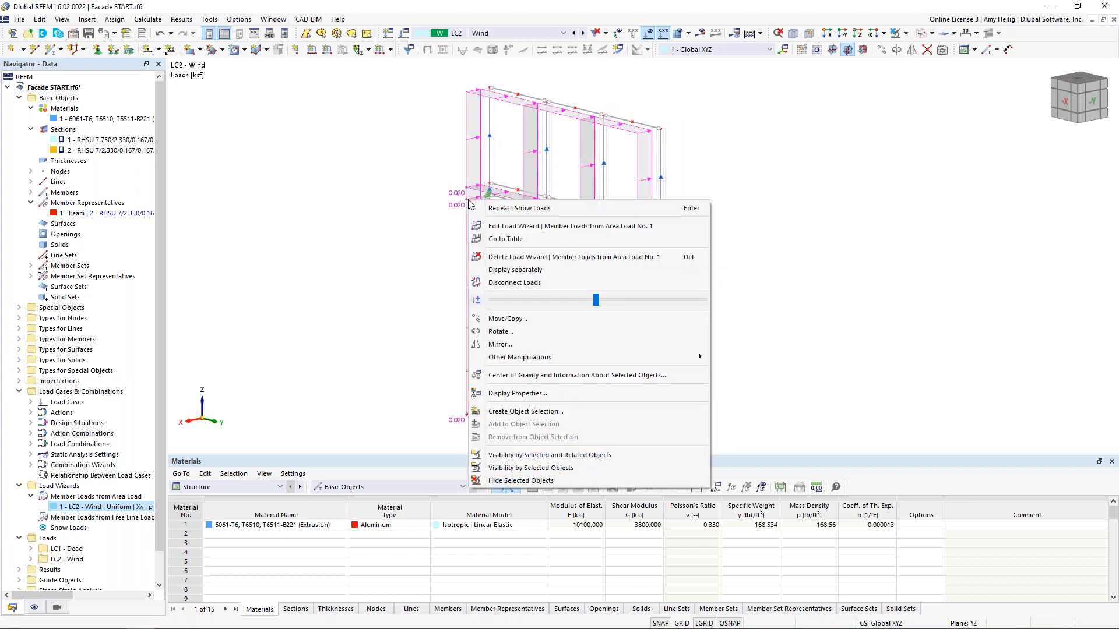
pyautogui.click(497, 270)
pyautogui.click(434, 270)
pyautogui.keyDown('ctrl'); pyautogui.moveTo(432, 278); pyautogui.dragTo(476, 271, button='middle'); pyautogui.keyUp('ctrl')
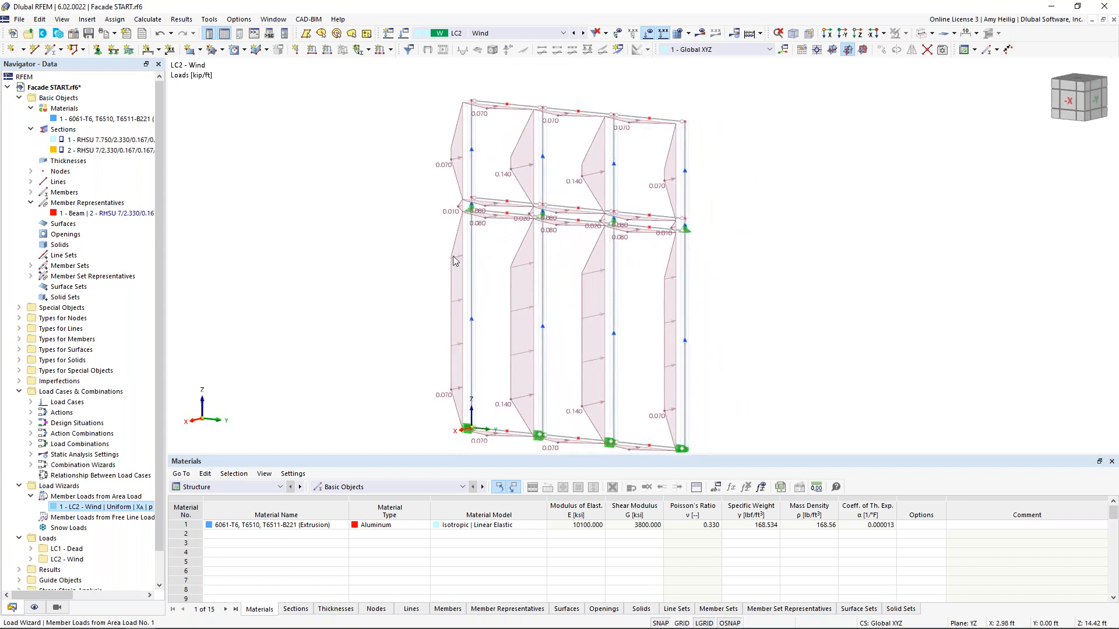
pyautogui.rightClick(455, 261)
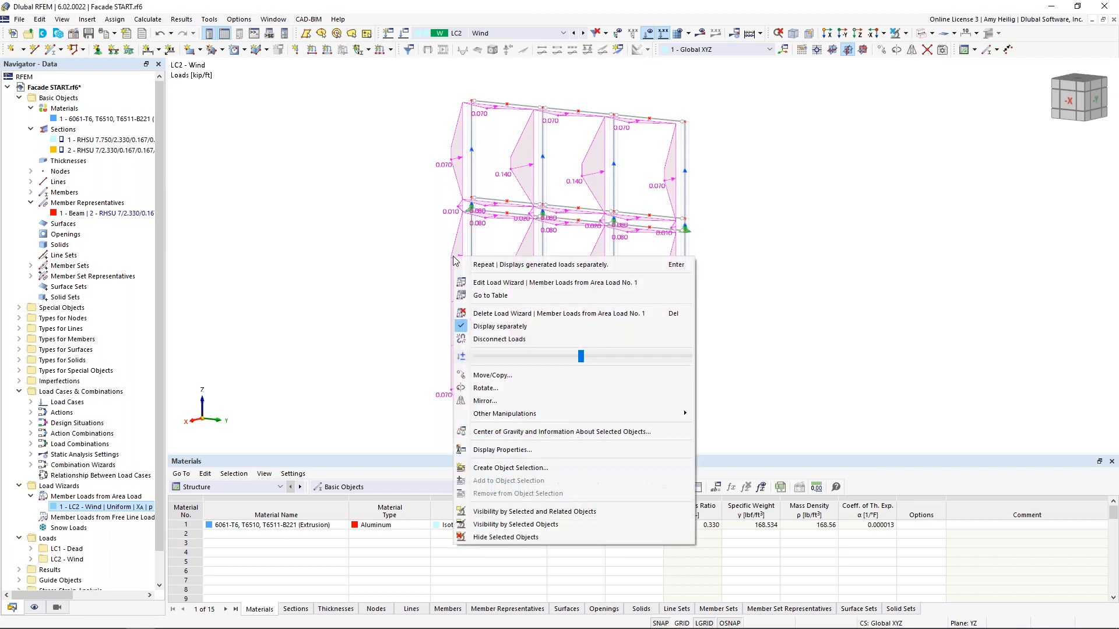
pyautogui.click(500, 328)
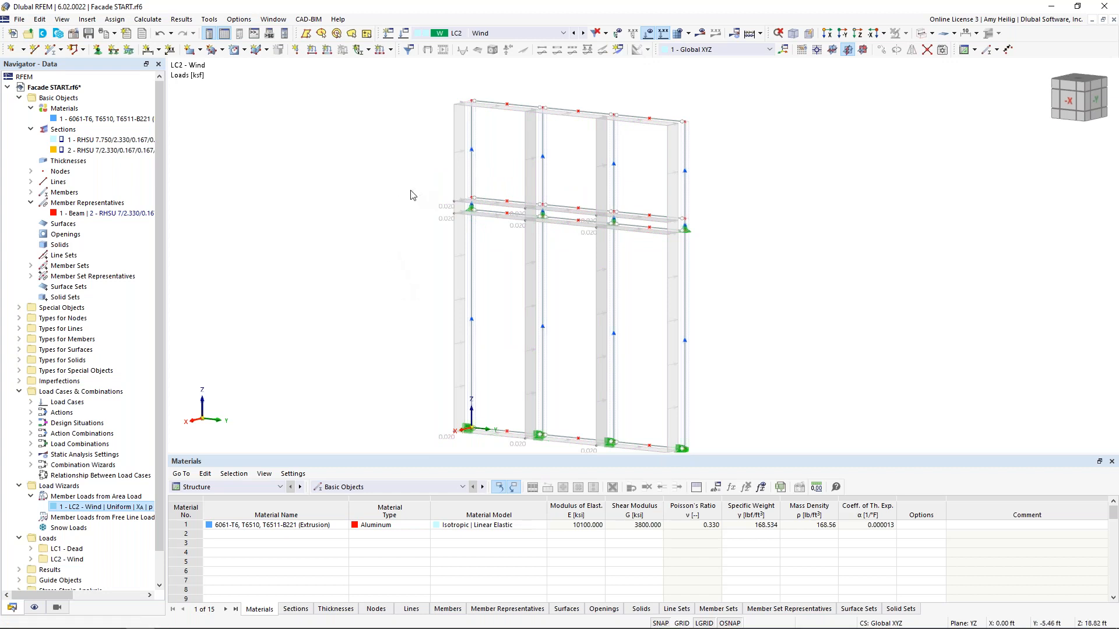
# - Review the load combination base settings and the available standard groups, keeping ASCE 7 with the 2016 edition
pyautogui.click(406, 36)
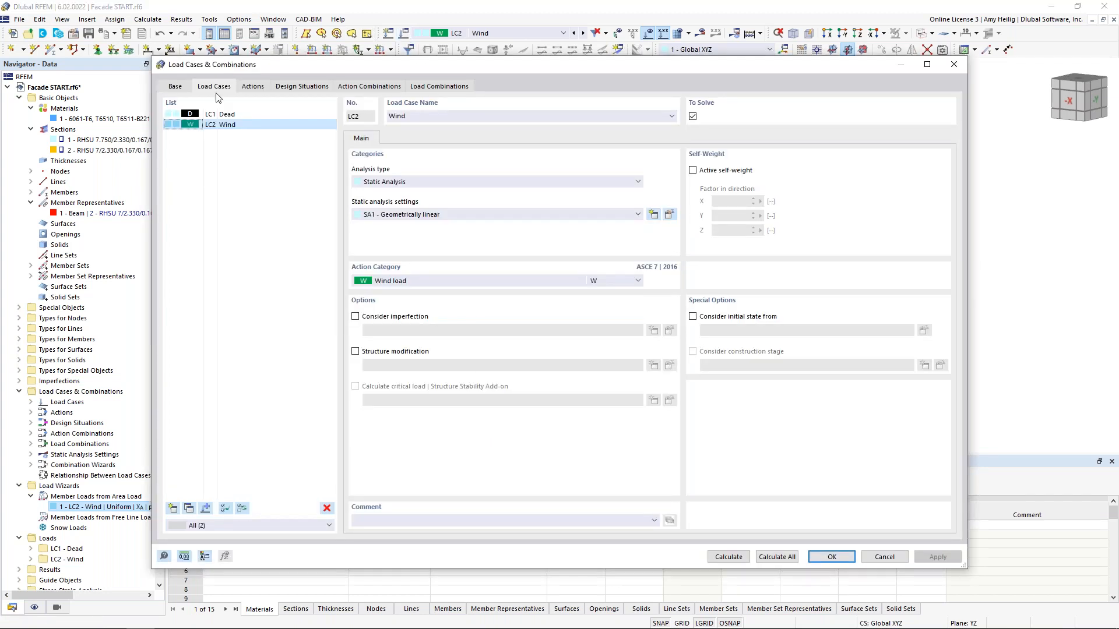
pyautogui.click(175, 87)
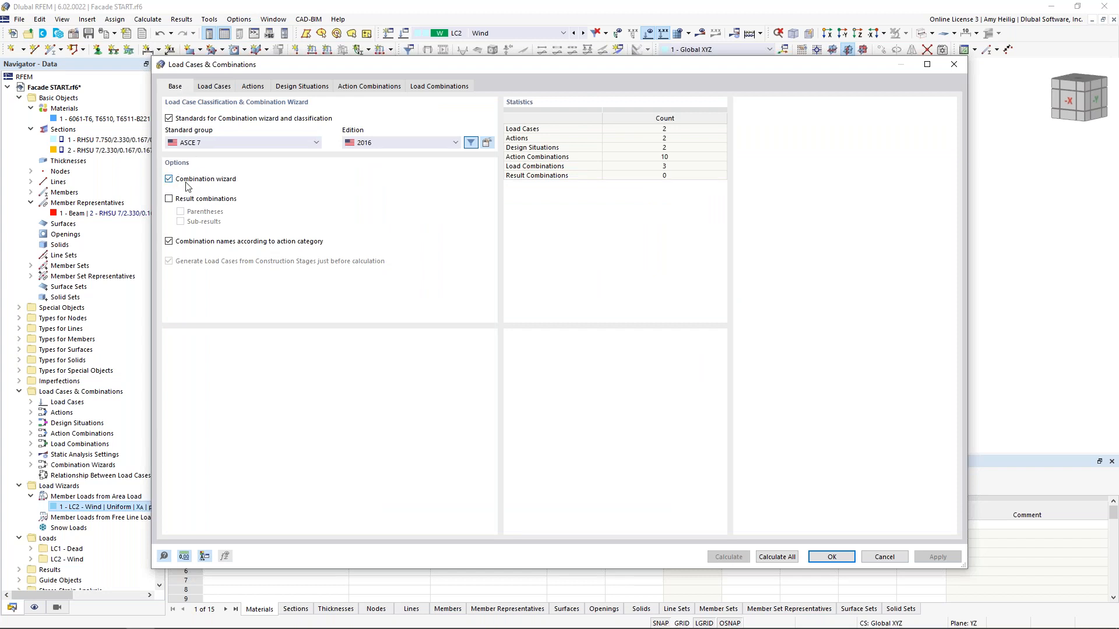
pyautogui.click(215, 142)
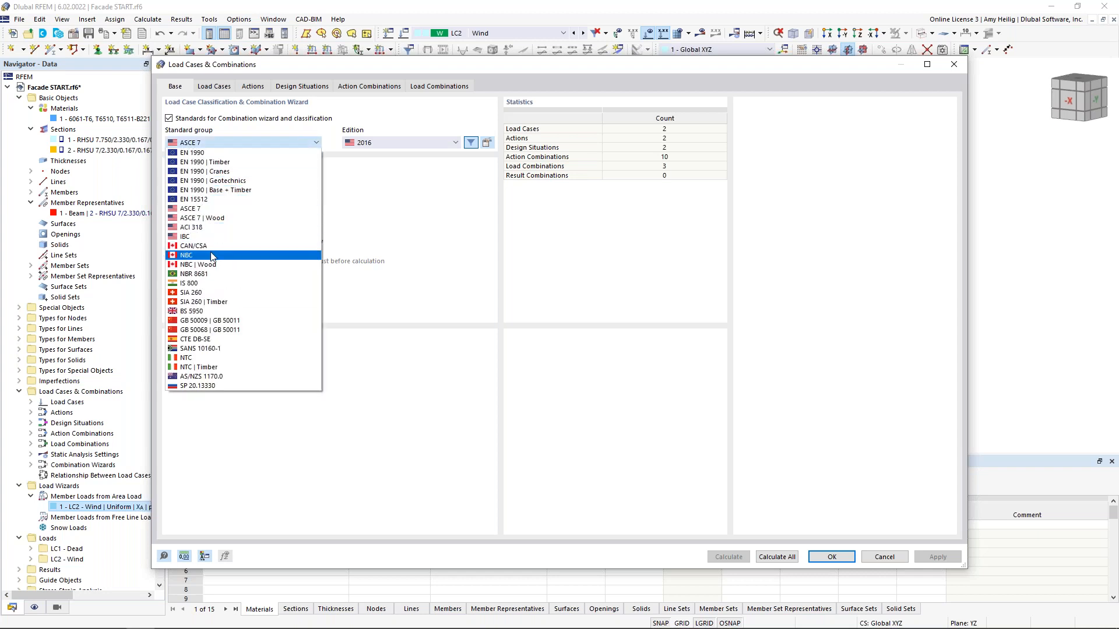
pyautogui.click(376, 231)
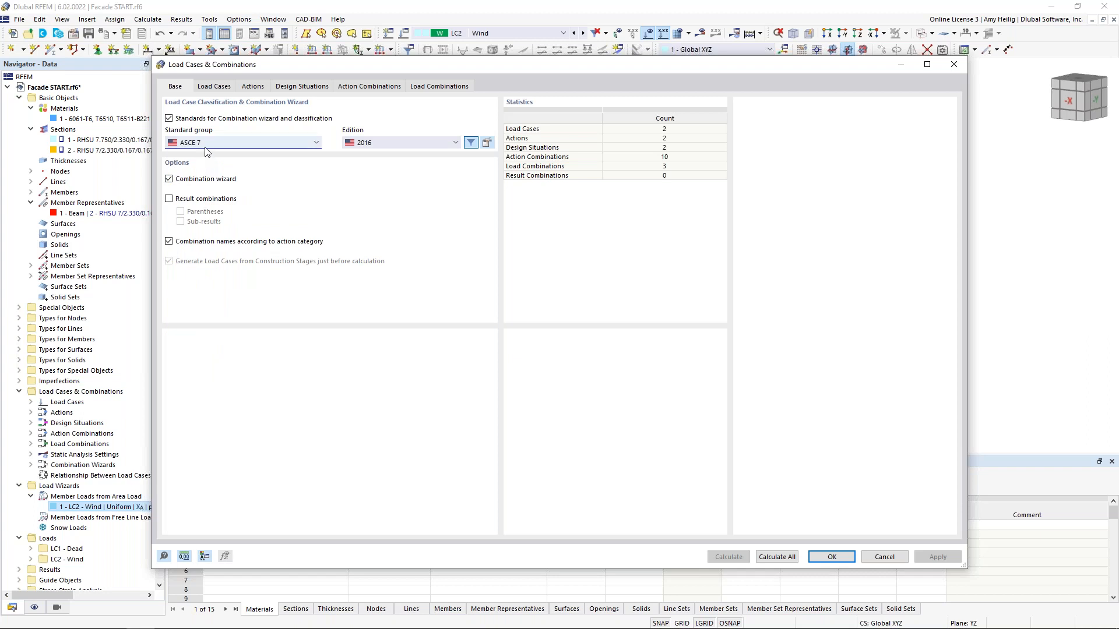
# - Review the design situations Section 2.3 (LRFD) and Section 2.4 (ASD) and the latter's active state
pyautogui.click(289, 87)
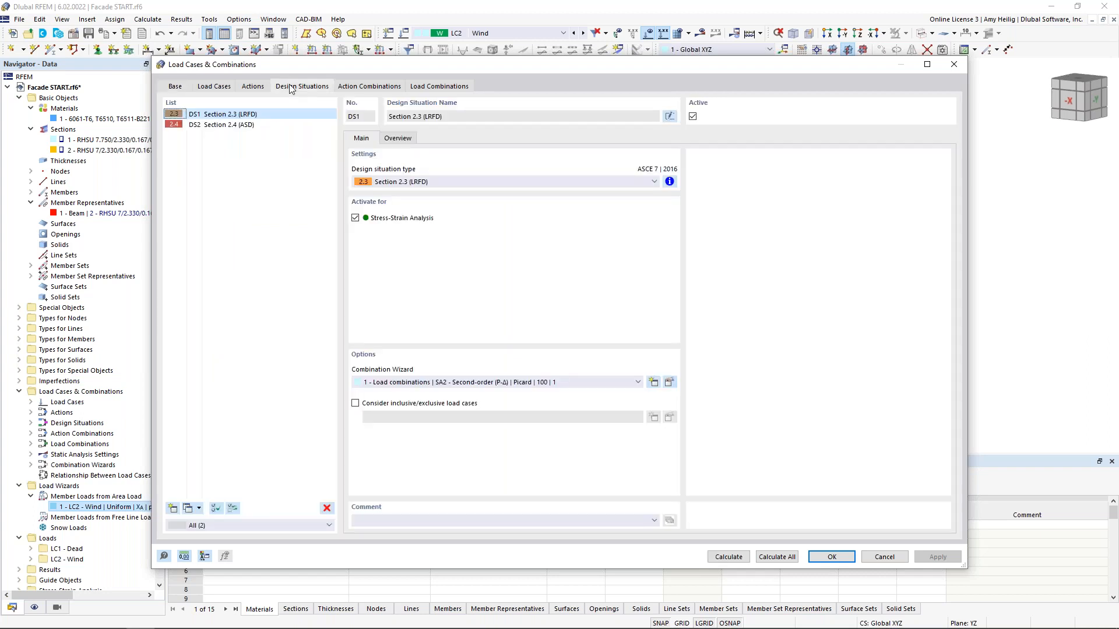
pyautogui.click(274, 127)
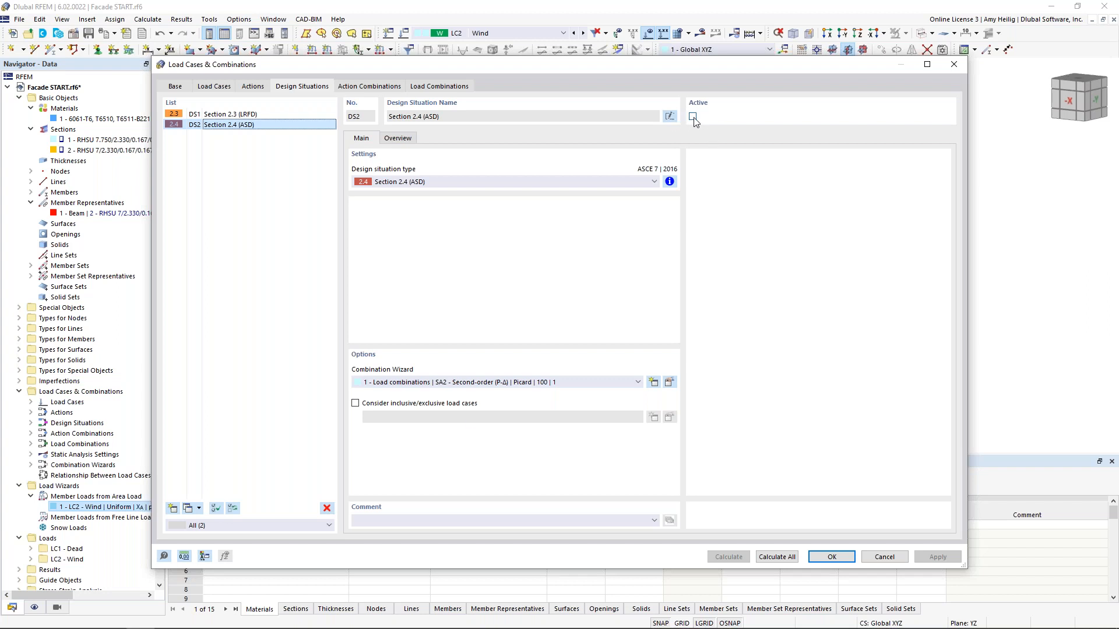
# - Review the load combinations, accept the load case and combination settings, and hide the loads on the facade
pyautogui.click(433, 87)
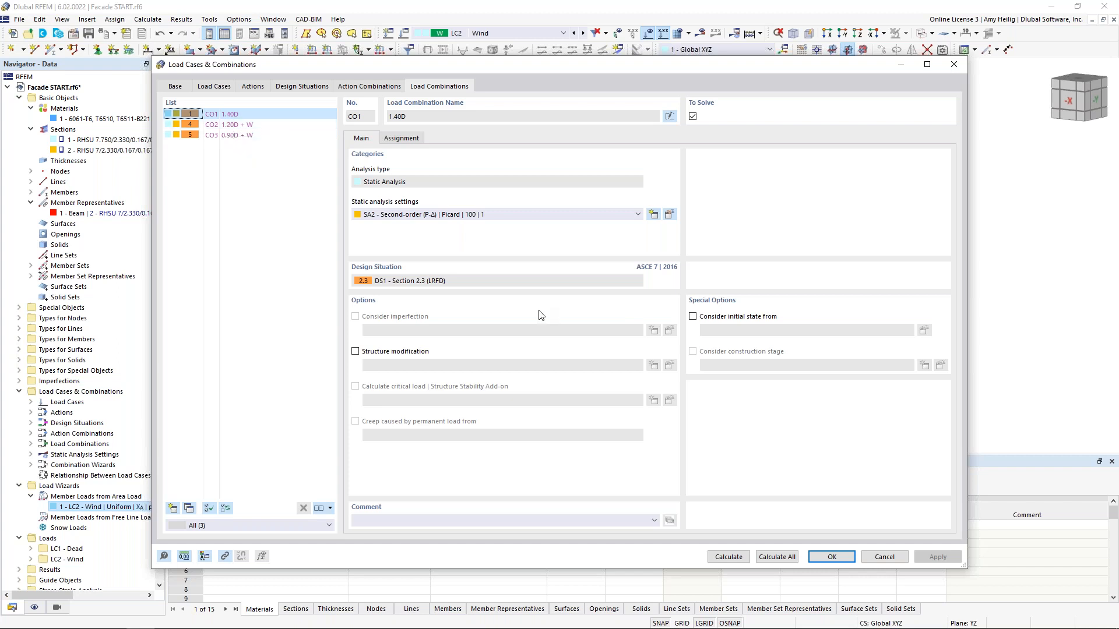
pyautogui.click(830, 557)
pyautogui.click(648, 35)
pyautogui.keyDown('ctrl'); pyautogui.moveTo(401, 253); pyautogui.dragTo(484, 245, button='middle'); pyautogui.keyUp('ctrl')
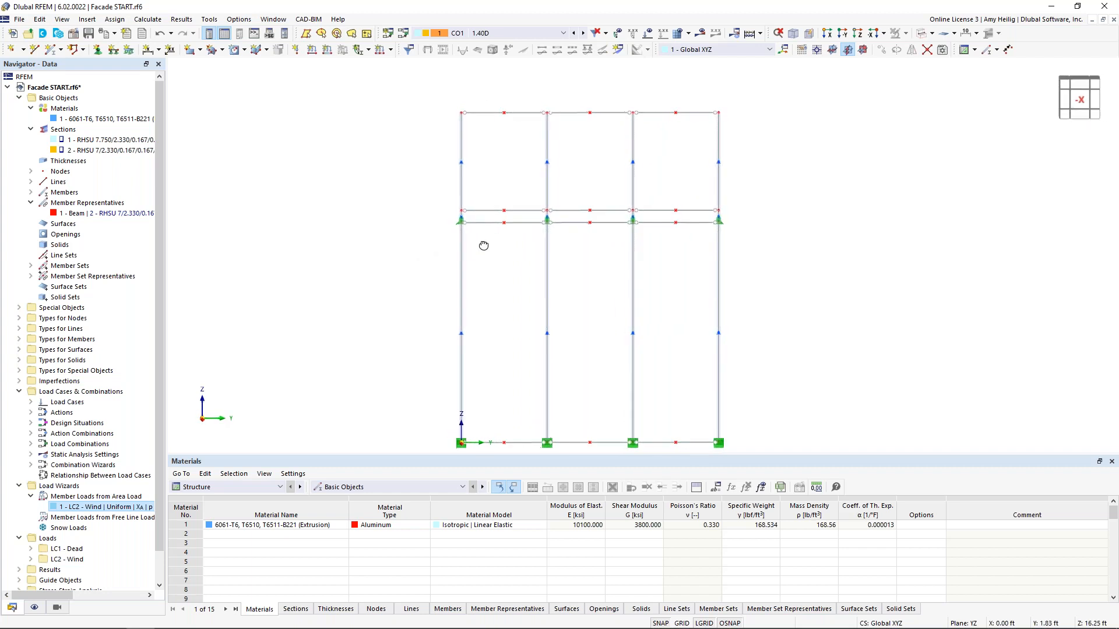
pyautogui.moveTo(491, 287); pyautogui.dragTo(456, 277, button='middle')
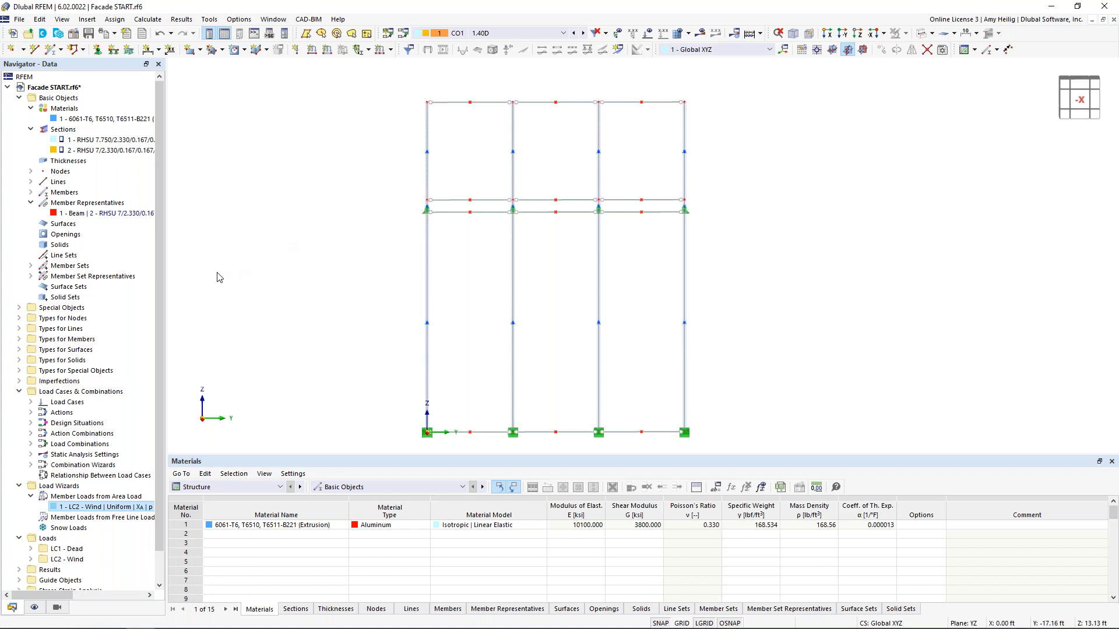
# - Collapse the model data tree and open the Default member configuration of the Stress-Strain Analysis
pyautogui.rightClick(58, 98)
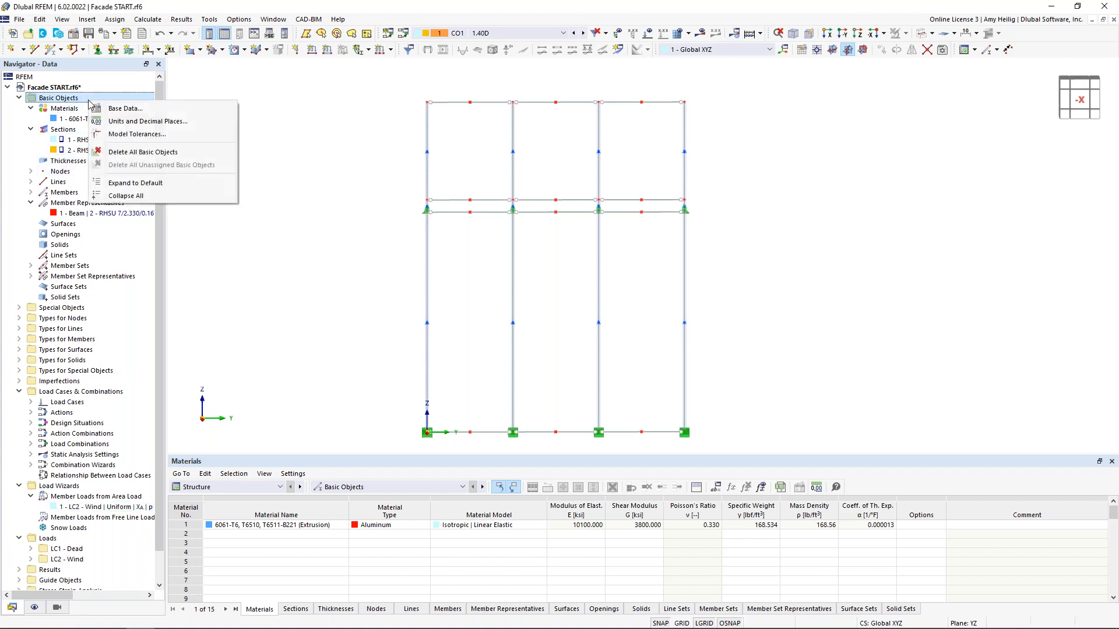
pyautogui.click(144, 196)
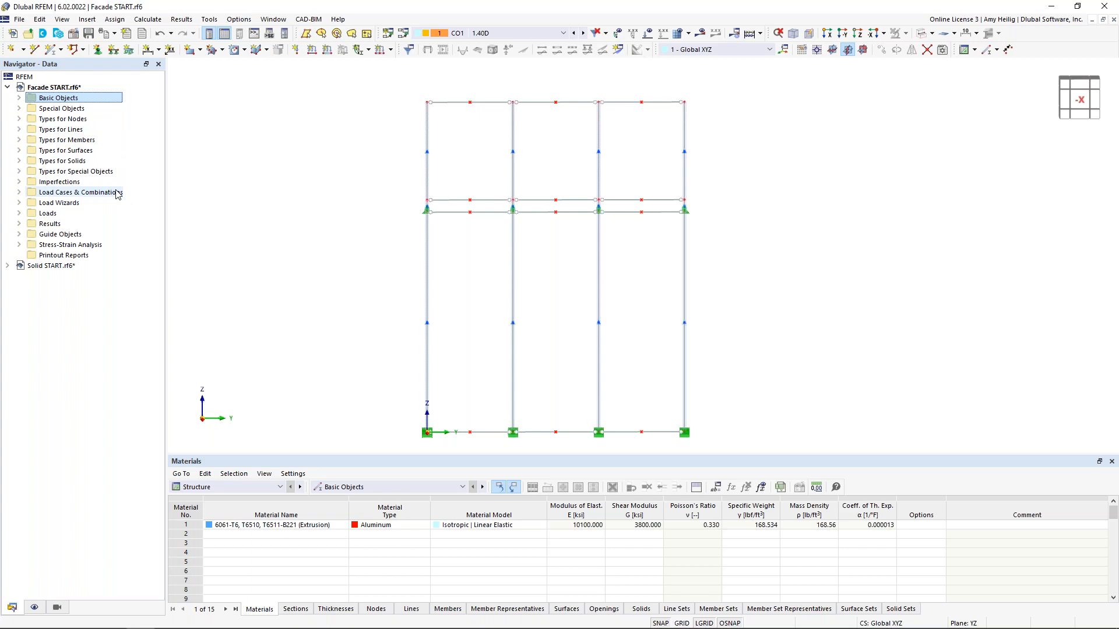
pyautogui.click(19, 245)
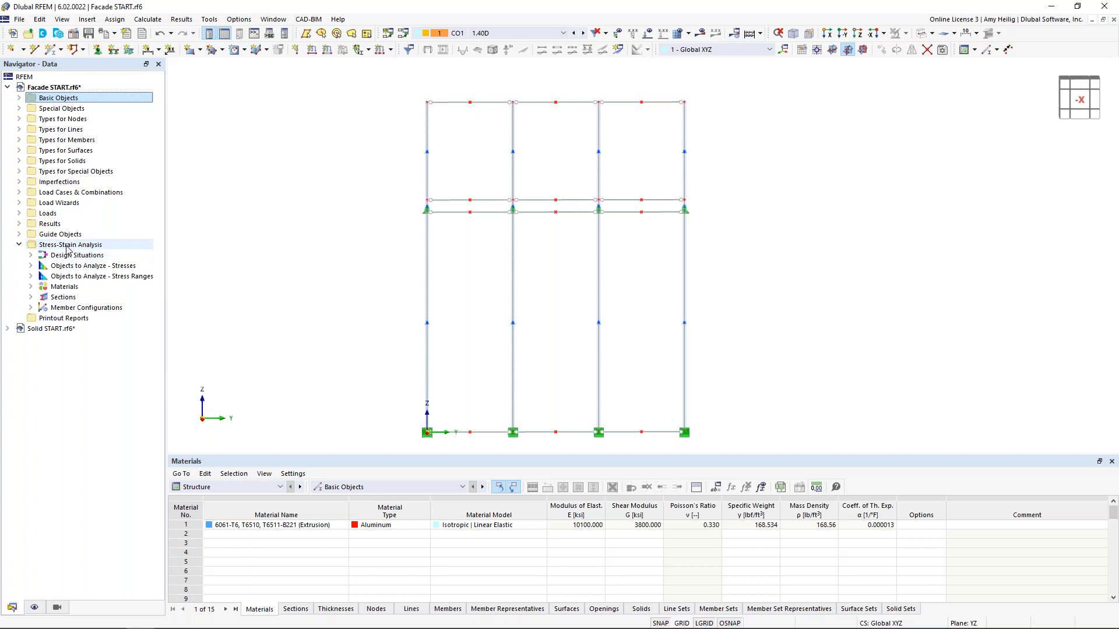
pyautogui.click(31, 308)
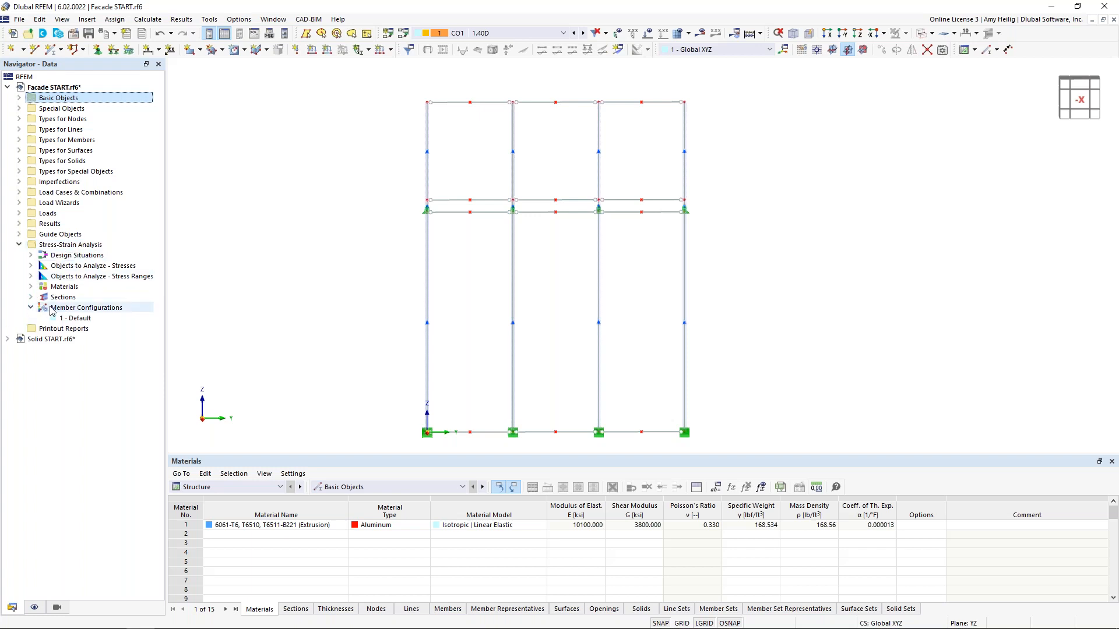
pyautogui.doubleClick(77, 320)
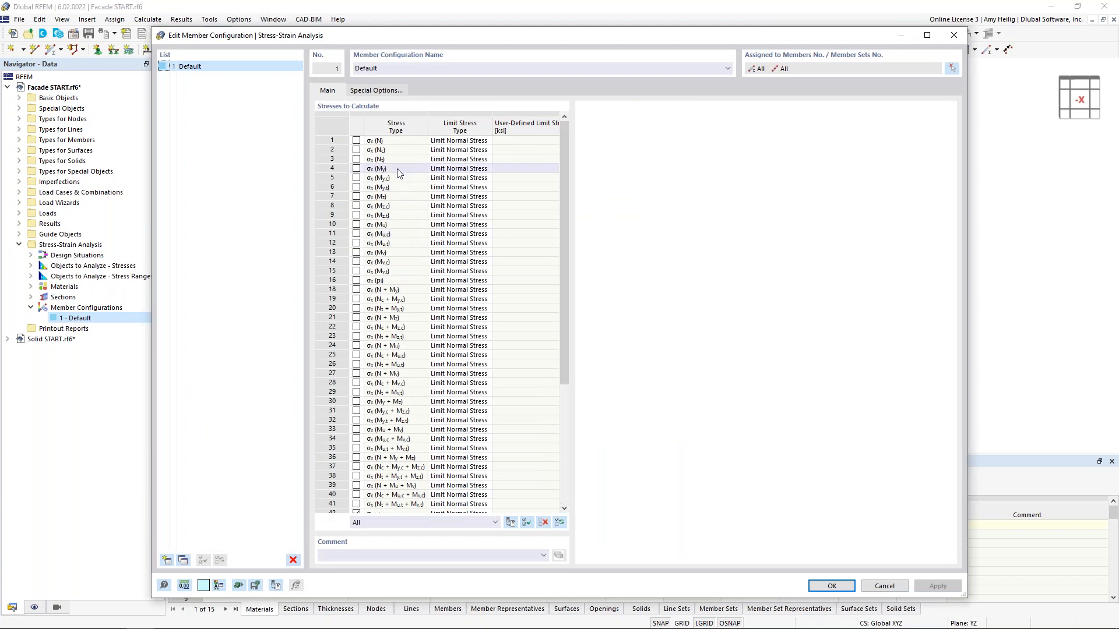
# - Examine the formulas of the normal stress types for compressive axial force and for bending about the local z- and y-axes
pyautogui.click(397, 151)
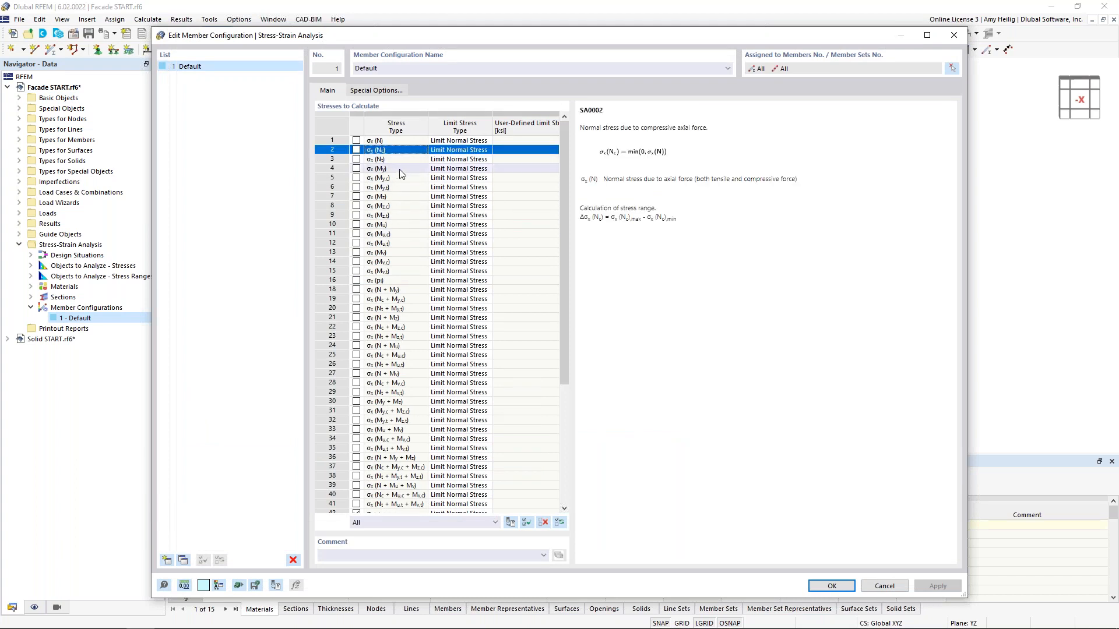
pyautogui.click(400, 197)
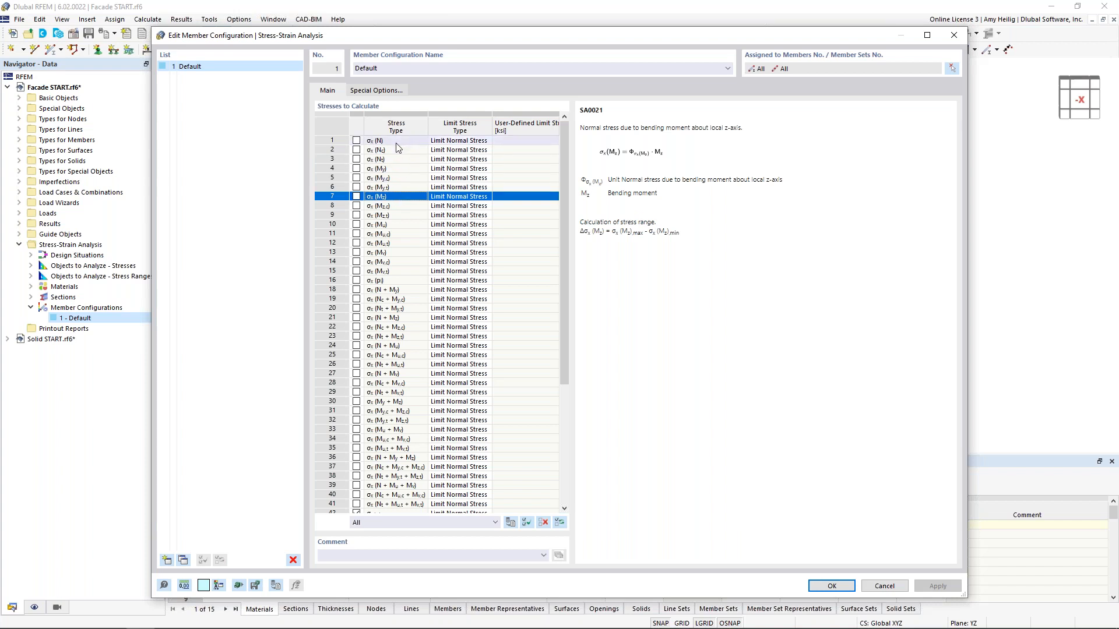
pyautogui.click(395, 170)
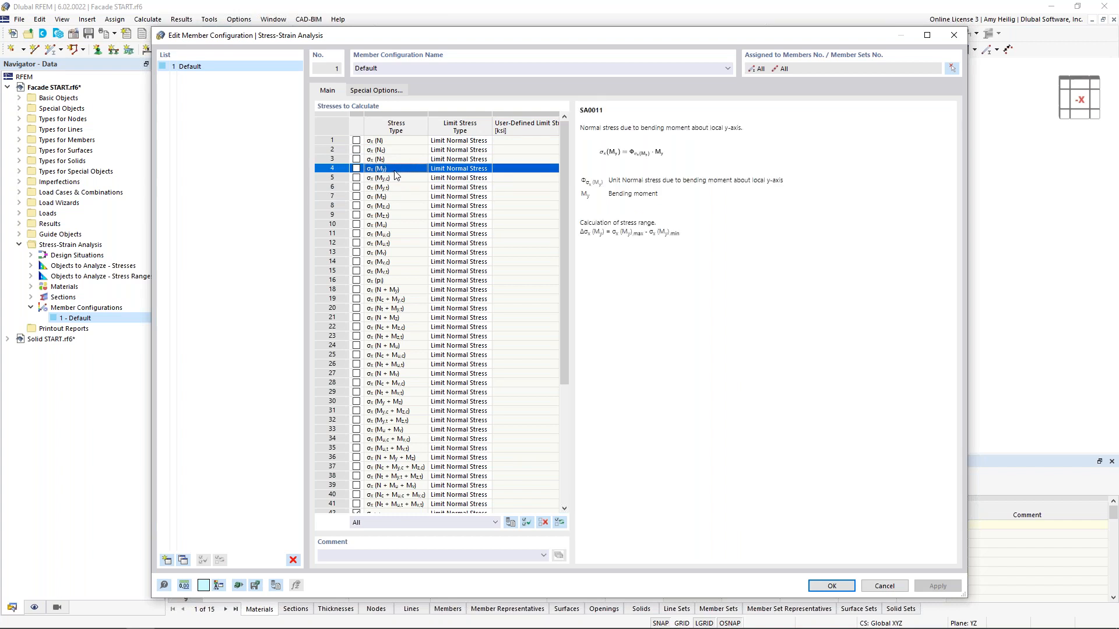
# - Exclude the total shear and total normal stresses, keeping only the von Mises equivalent stress with Limit Equivalent Stress as its limit type
pyautogui.scroll(-6, 401, 287)
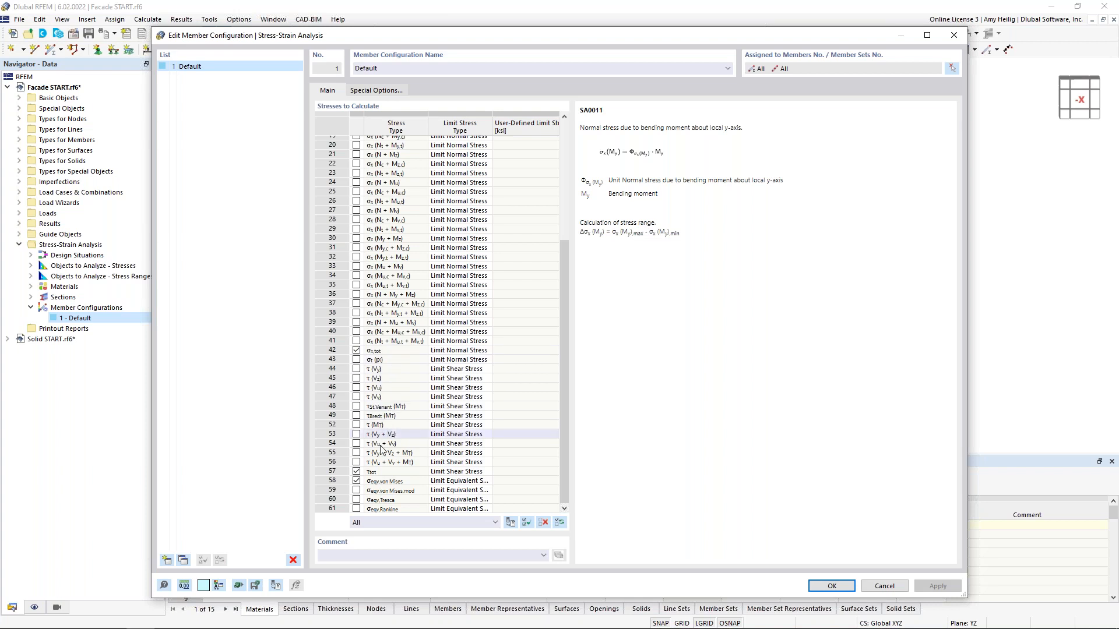
pyautogui.click(359, 472)
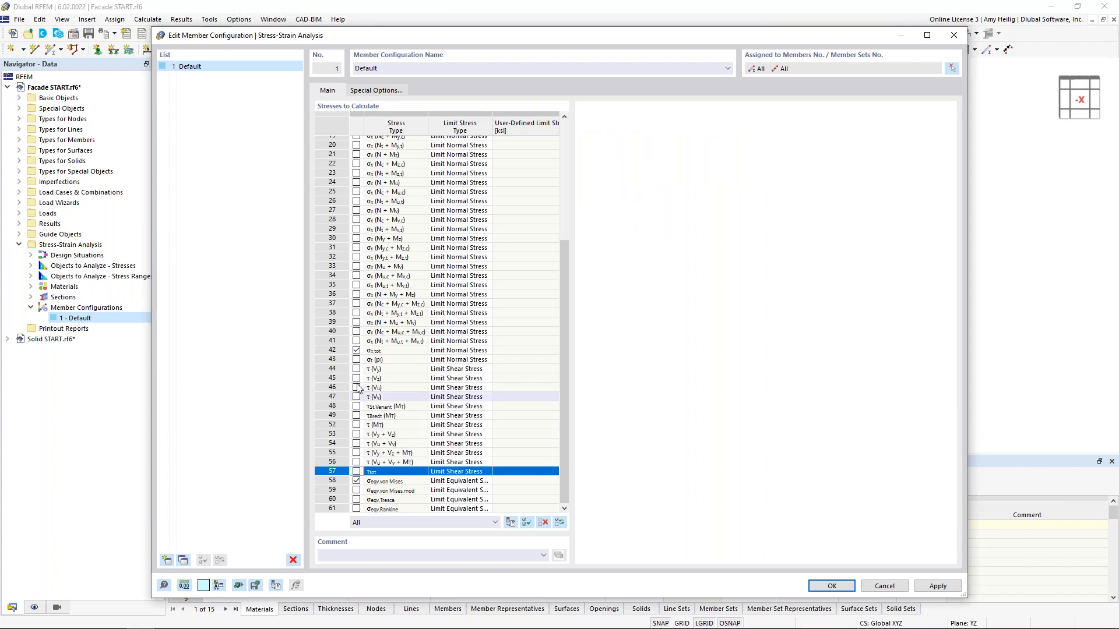
pyautogui.click(356, 350)
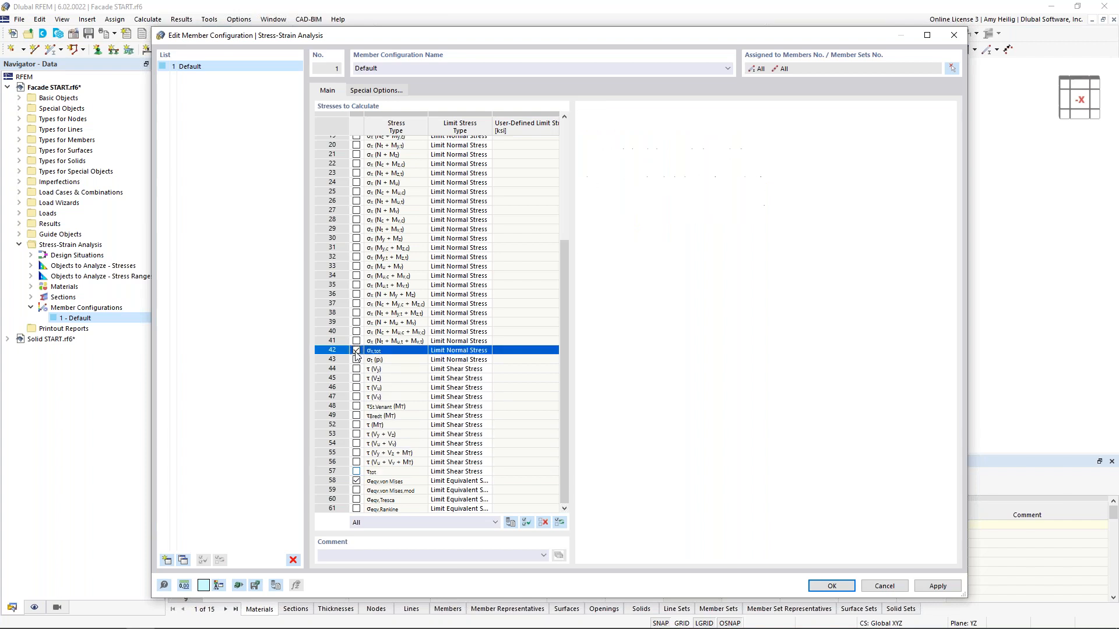
pyautogui.click(383, 482)
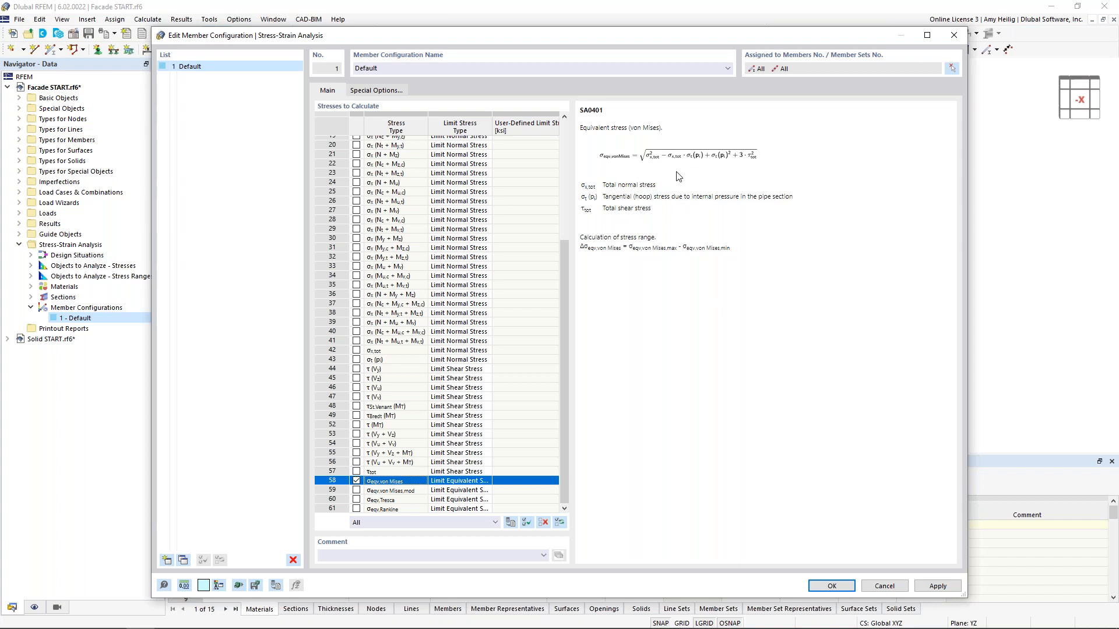
pyautogui.click(475, 482)
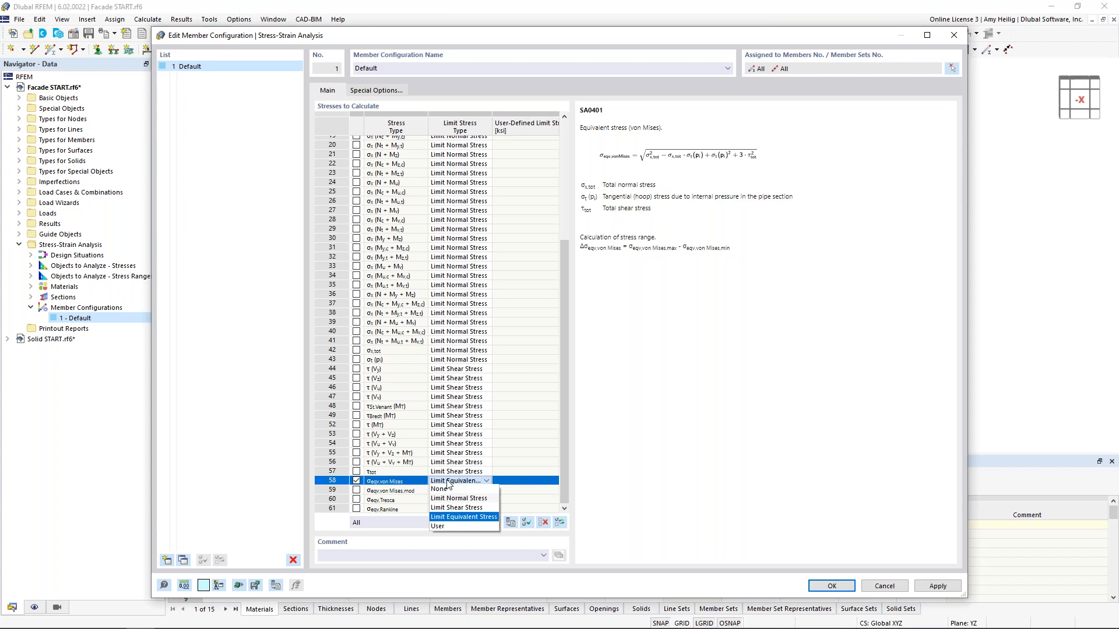
pyautogui.click(653, 458)
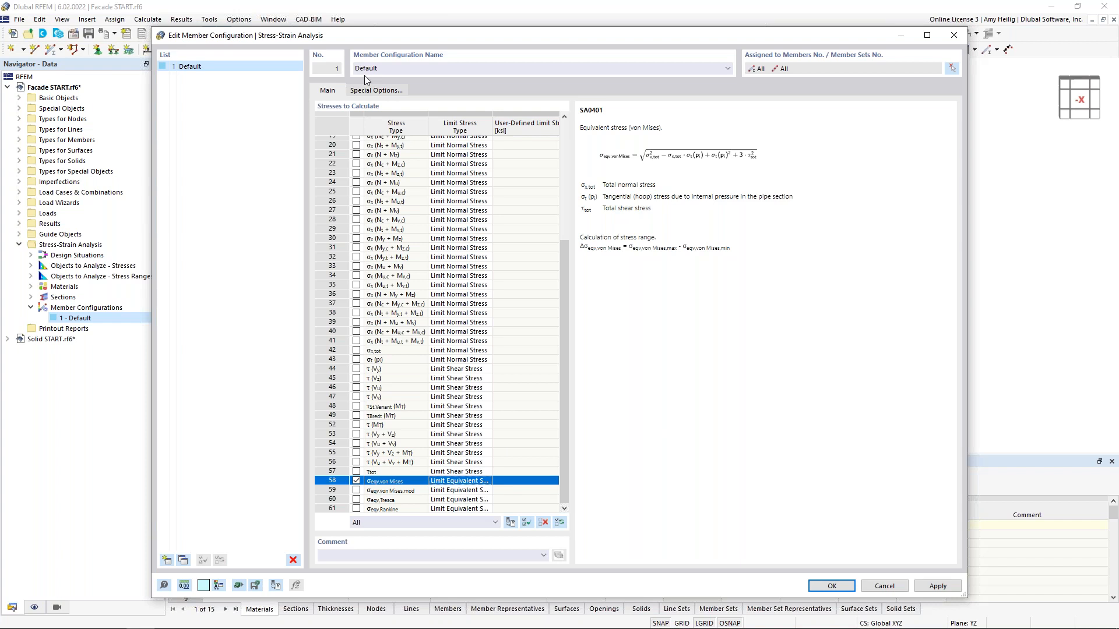
# - Rename the member configuration Von Mises and assign it to the vertical mullions, members 1-12 and member sets 1-4
pyautogui.doubleClick(386, 68)
pyautogui.write('Von Mises')
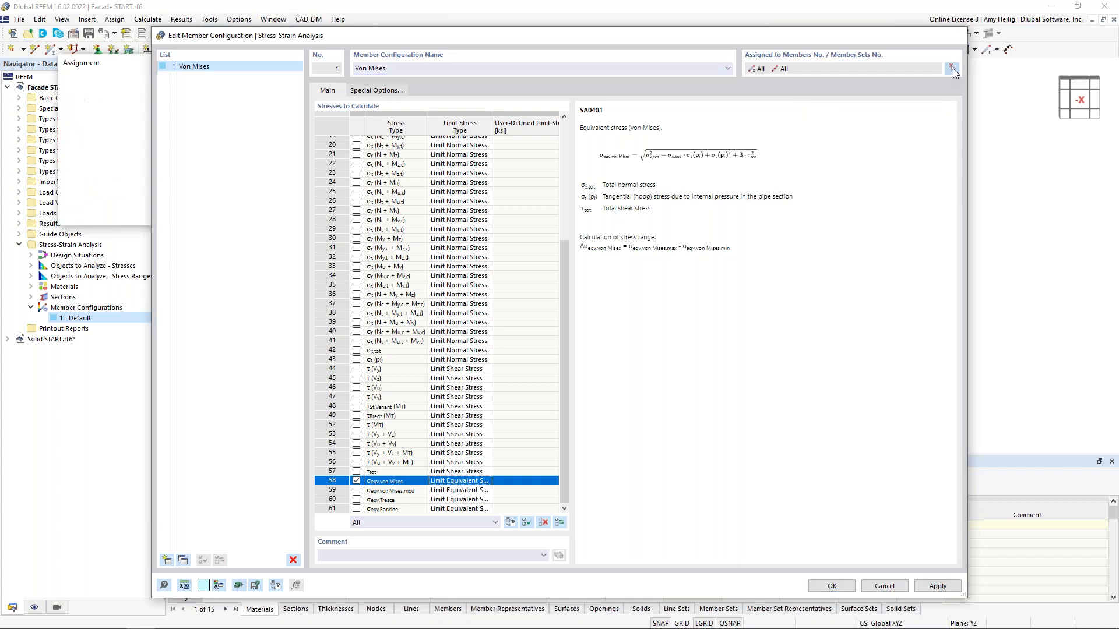
pyautogui.click(952, 69)
pyautogui.moveTo(403, 87); pyautogui.dragTo(455, 431)
pyautogui.moveTo(506, 87); pyautogui.dragTo(530, 419)
pyautogui.moveTo(588, 72); pyautogui.dragTo(619, 423)
pyautogui.moveTo(670, 66); pyautogui.dragTo(714, 434)
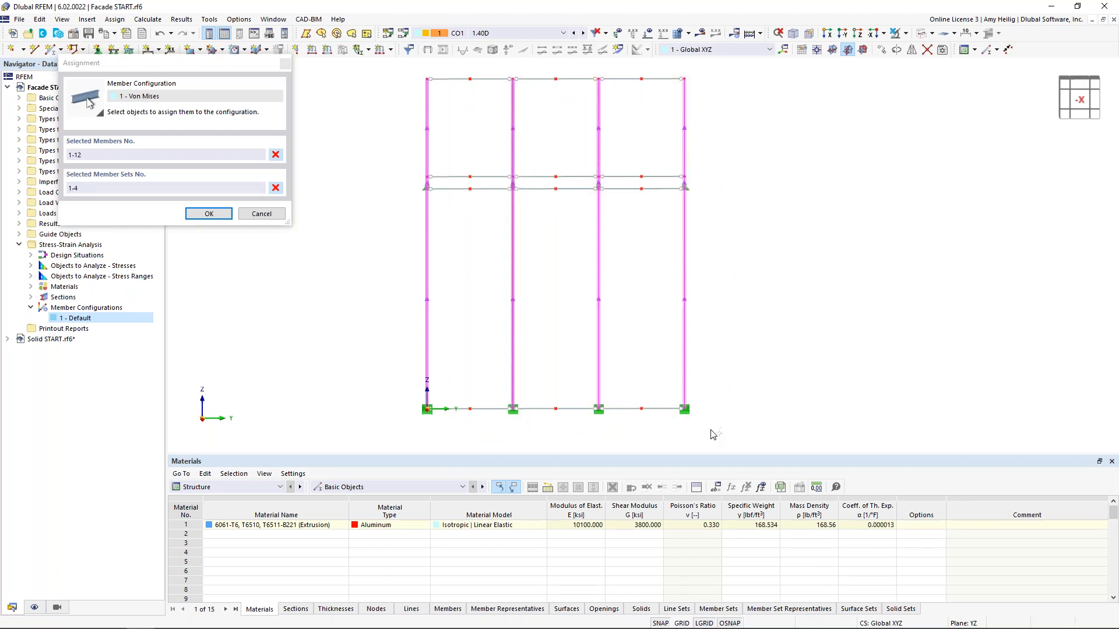
pyautogui.click(208, 213)
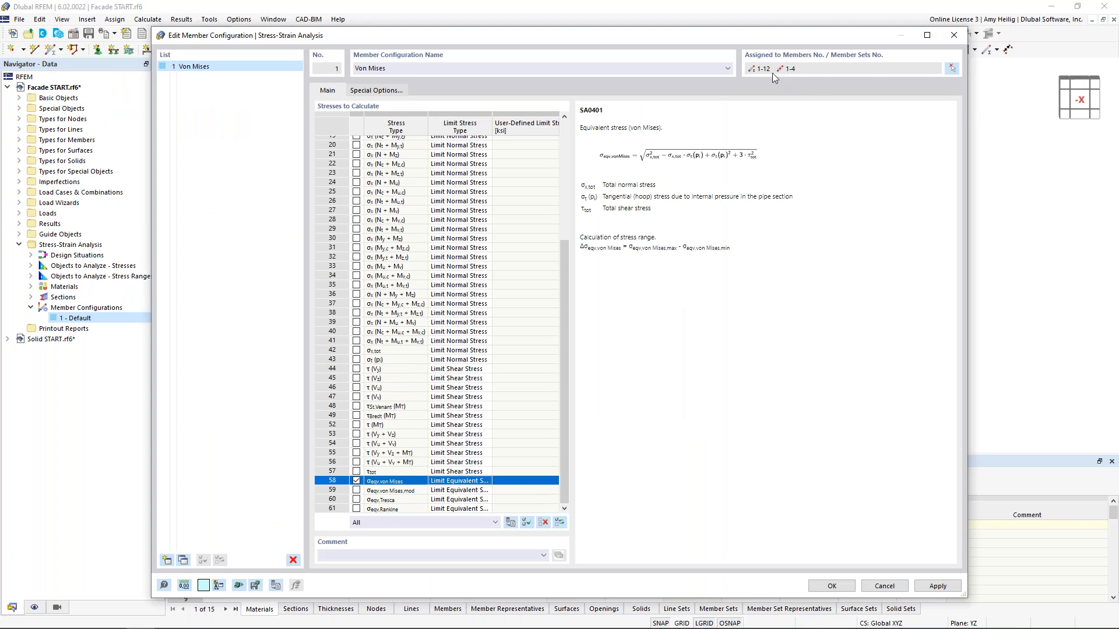
# - Copy the Von Mises configuration as Tresca, calculating the Tresca equivalent stress in place of the von Mises stress
pyautogui.click(183, 561)
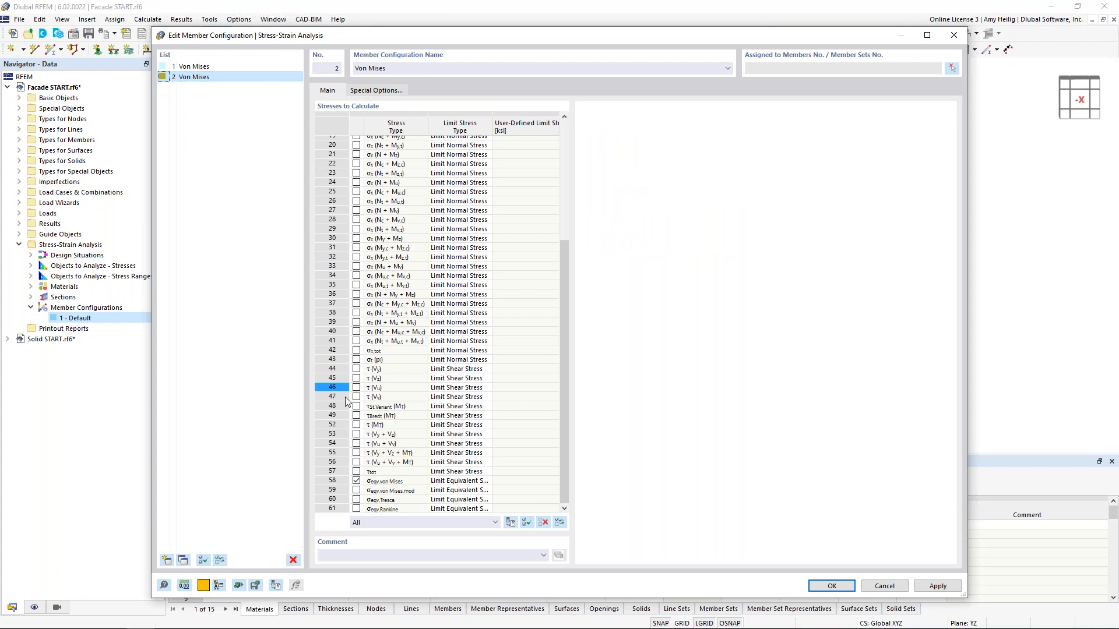
pyautogui.click(356, 481)
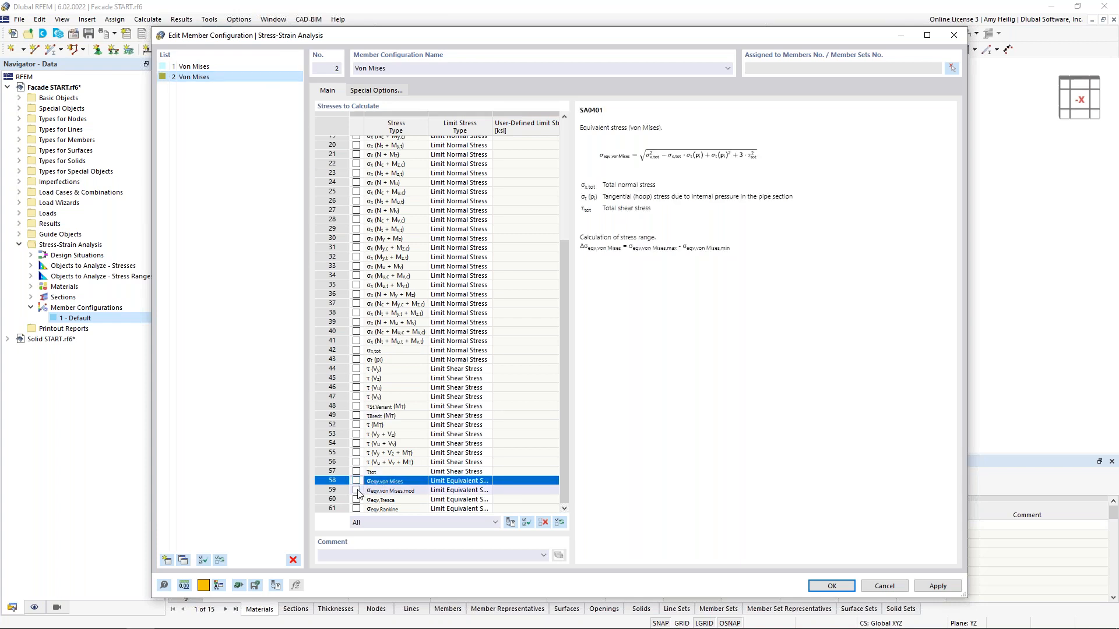
pyautogui.click(356, 500)
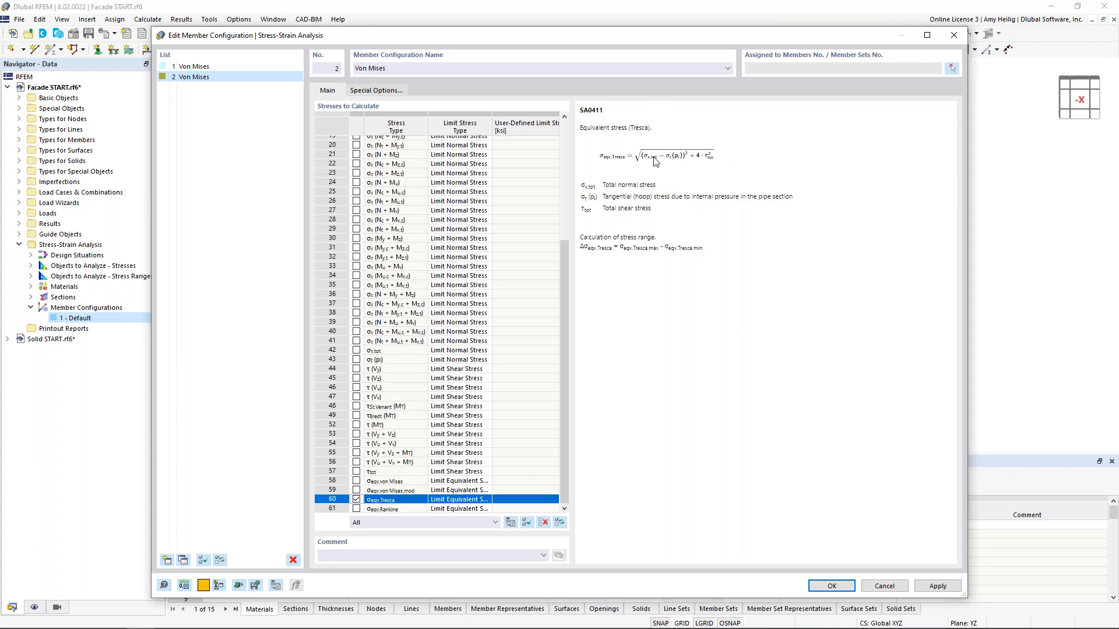
pyautogui.click(391, 67)
pyautogui.press('BackSpace')
pyautogui.press('BackSpace')
pyautogui.press('BackSpace')
pyautogui.press('BackSpace')
pyautogui.press('BackSpace')
pyautogui.press('BackSpace')
pyautogui.press('BackSpace')
pyautogui.press('BackSpace')
pyautogui.press('BackSpace')
pyautogui.write('Tresca')
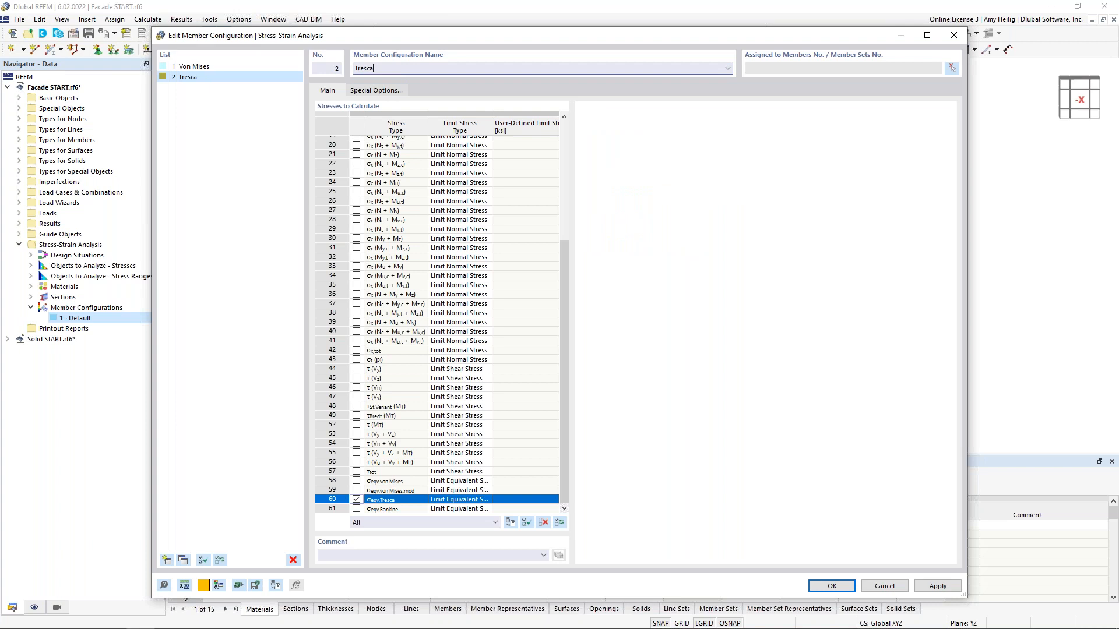
# - Assign the Tresca configuration to the horizontal members 13-24 and accept the member configurations
pyautogui.click(952, 69)
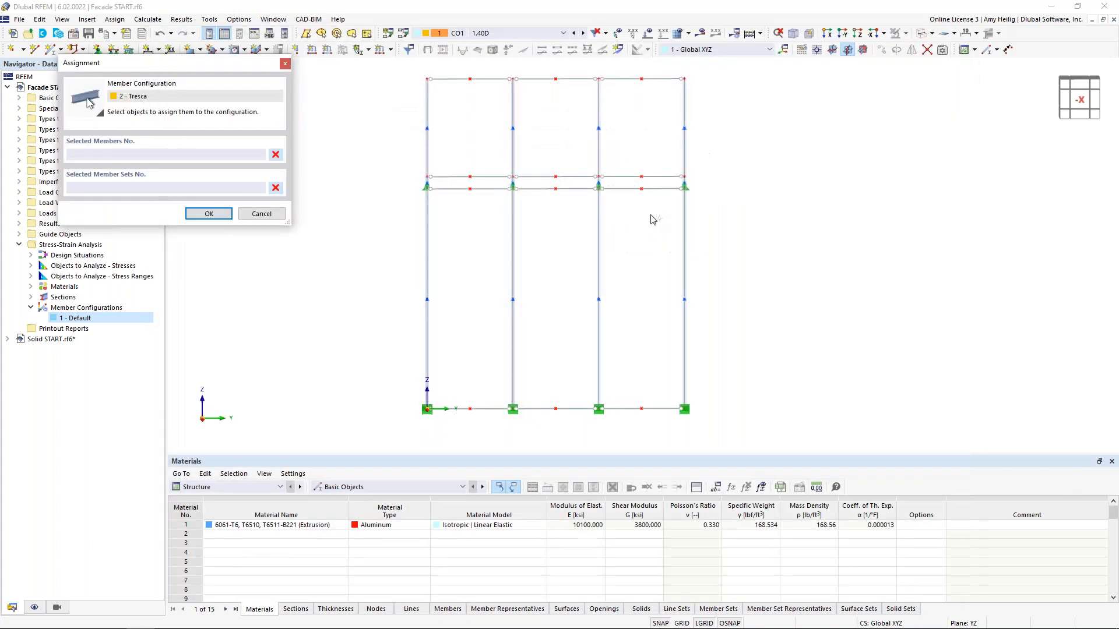
pyautogui.moveTo(418, 67); pyautogui.dragTo(684, 96)
pyautogui.moveTo(412, 165); pyautogui.dragTo(691, 187)
pyautogui.moveTo(406, 187); pyautogui.dragTo(690, 222)
pyautogui.moveTo(401, 394); pyautogui.dragTo(718, 429)
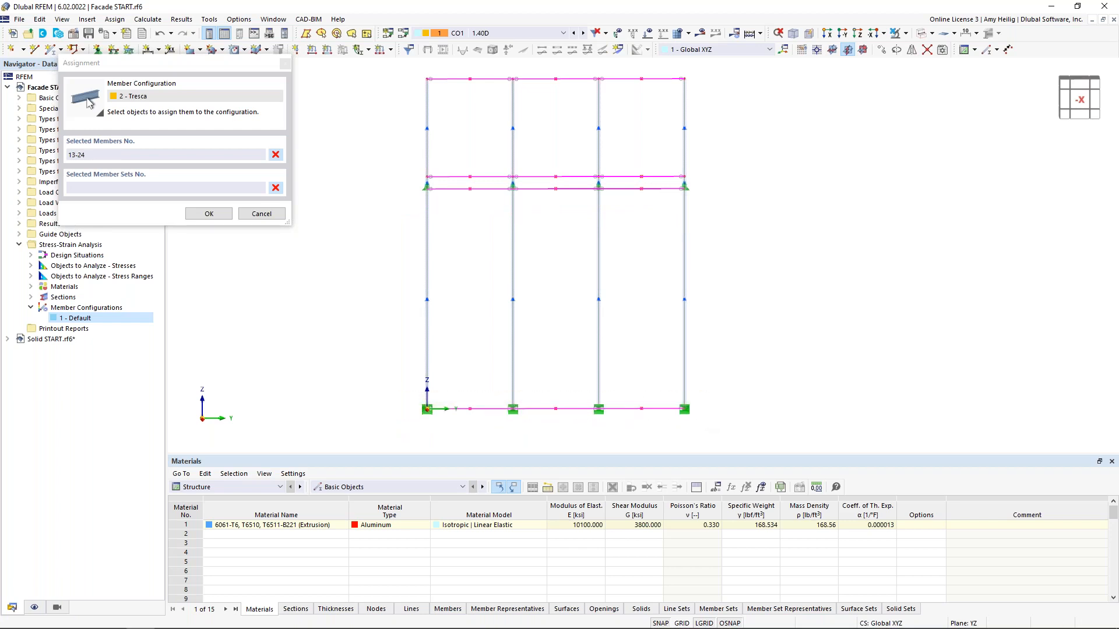
pyautogui.click(195, 214)
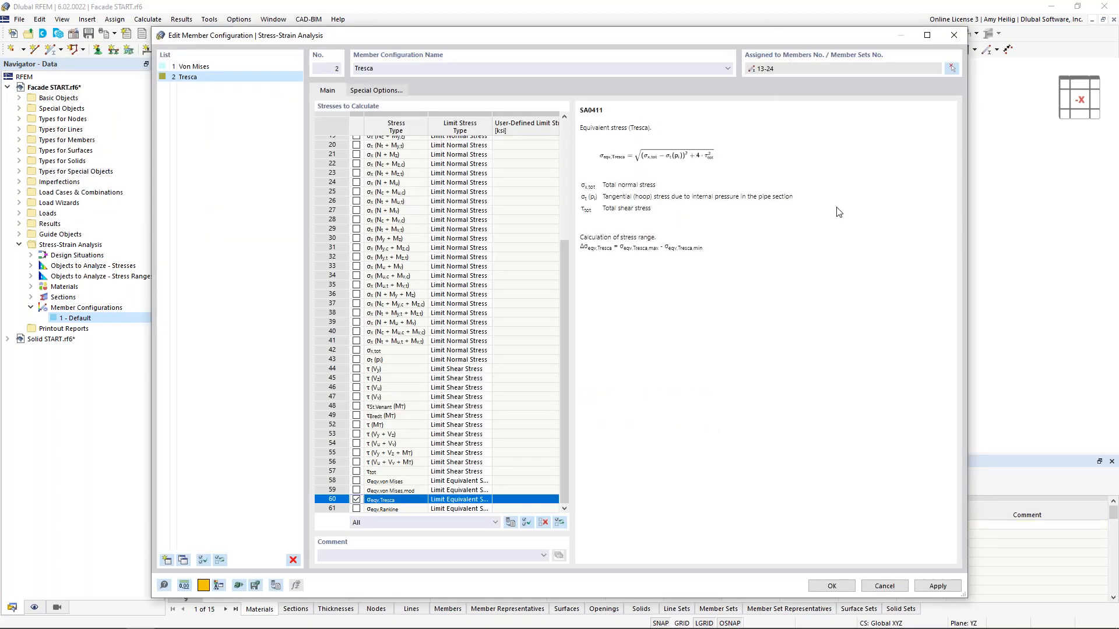
pyautogui.click(819, 589)
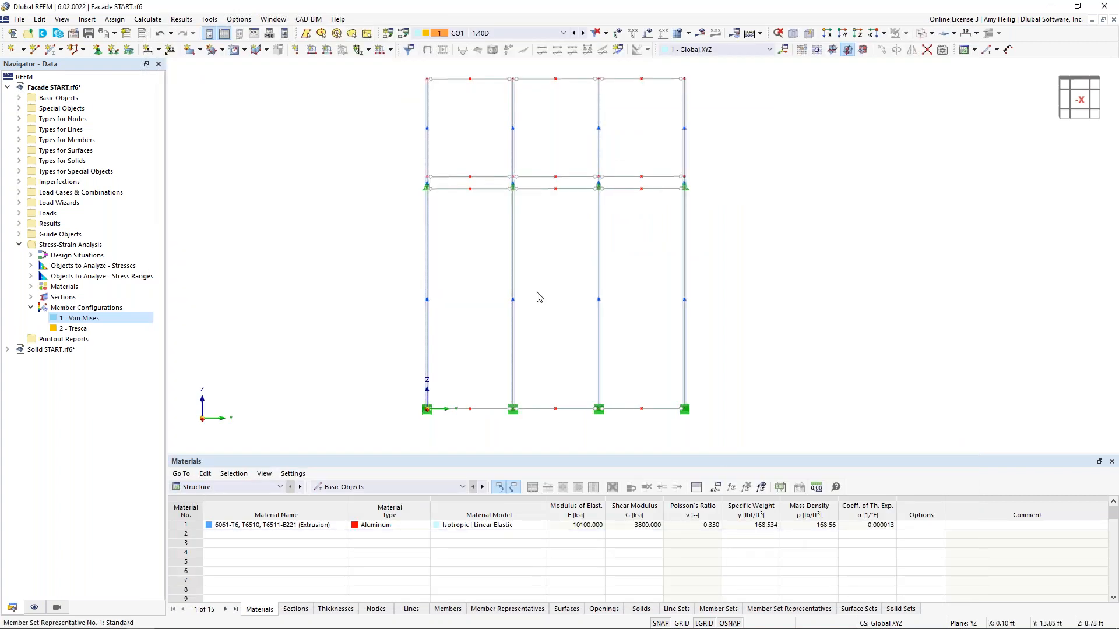
# - Calculate all load cases and load combinations together with the stress-strain analysis
pyautogui.click(147, 19)
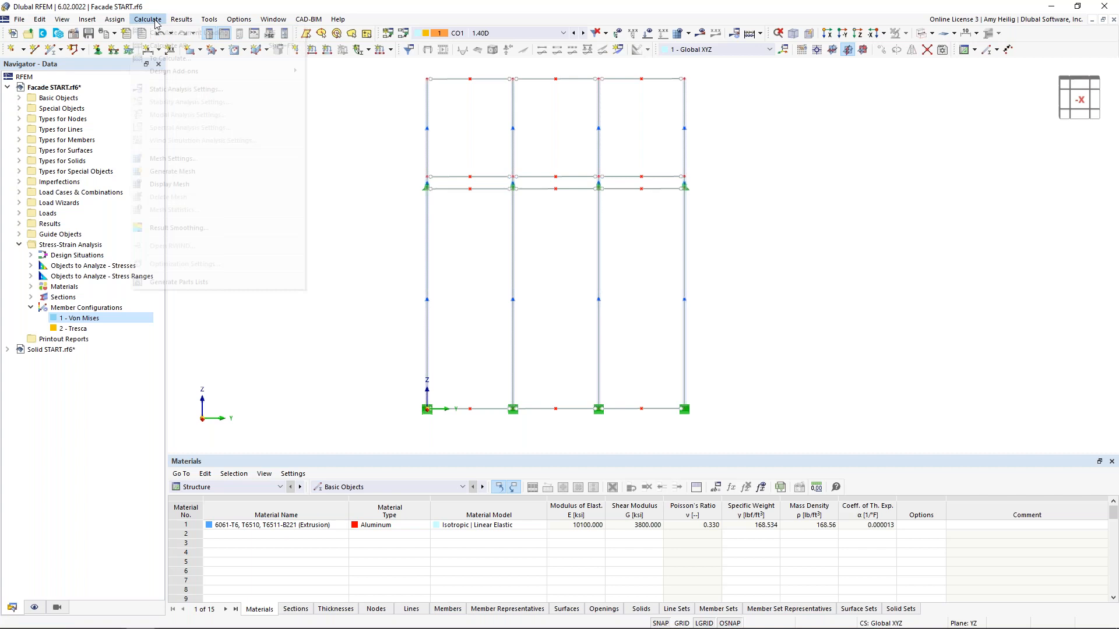
pyautogui.click(160, 33)
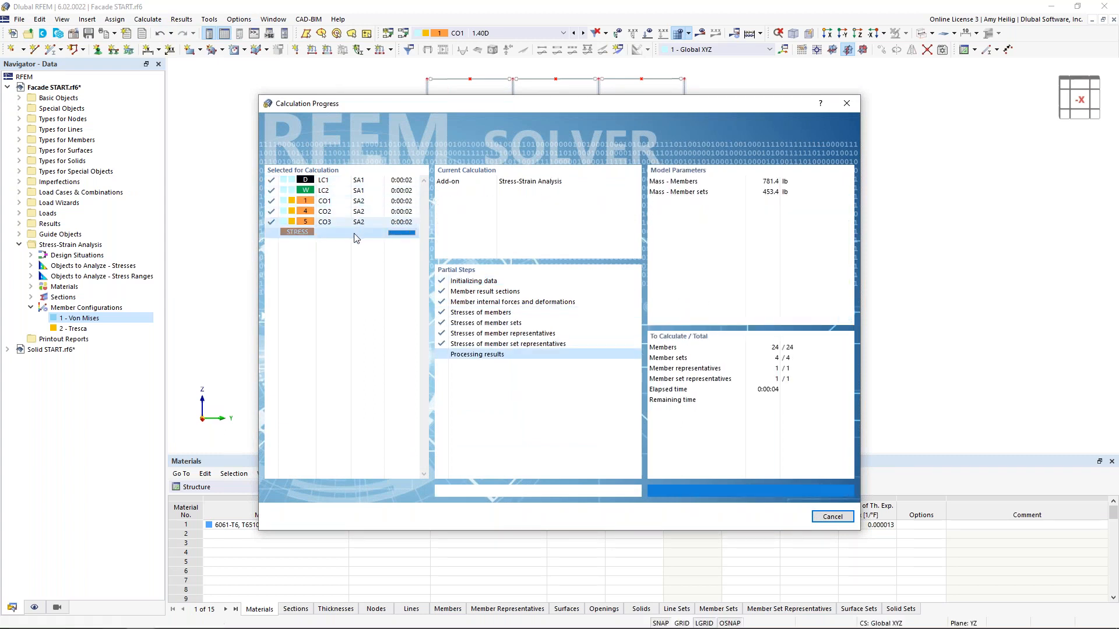
pyautogui.moveTo(310, 244); pyautogui.dragTo(393, 245, button='middle')
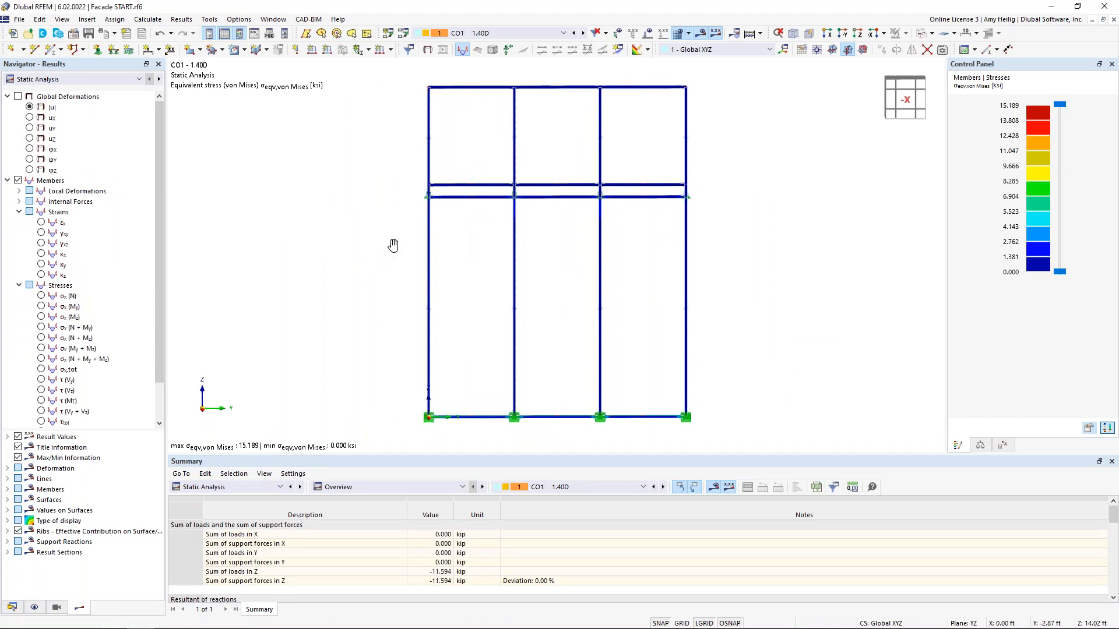
# - Display the results of load combination CO2, 1.20D + W, and check the available analysis result types, keeping Static Analysis
pyautogui.click(511, 35)
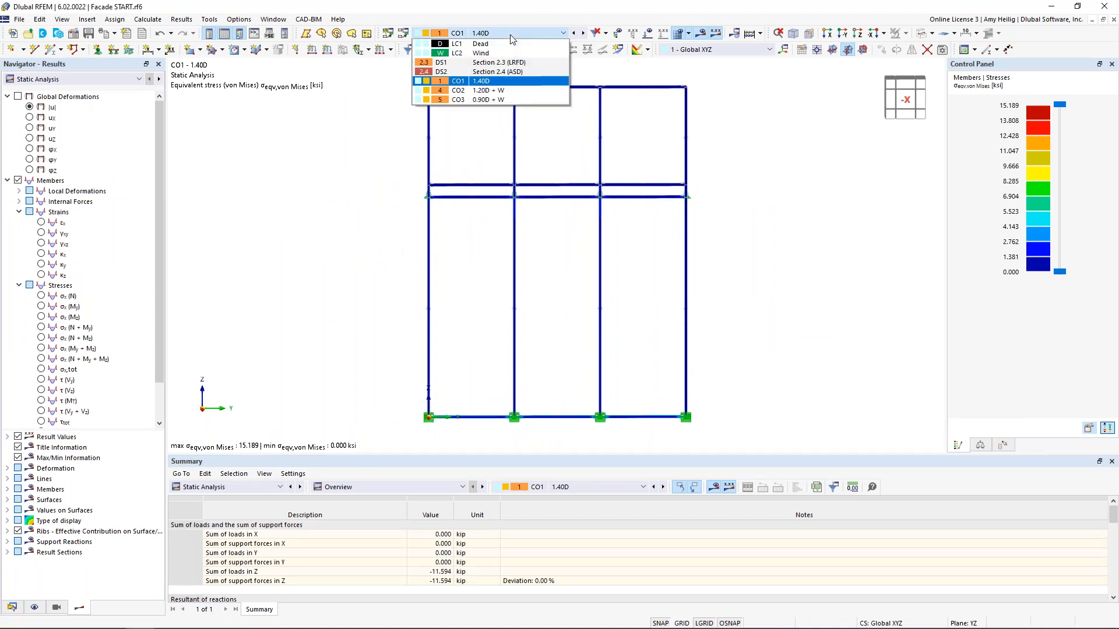
pyautogui.click(499, 91)
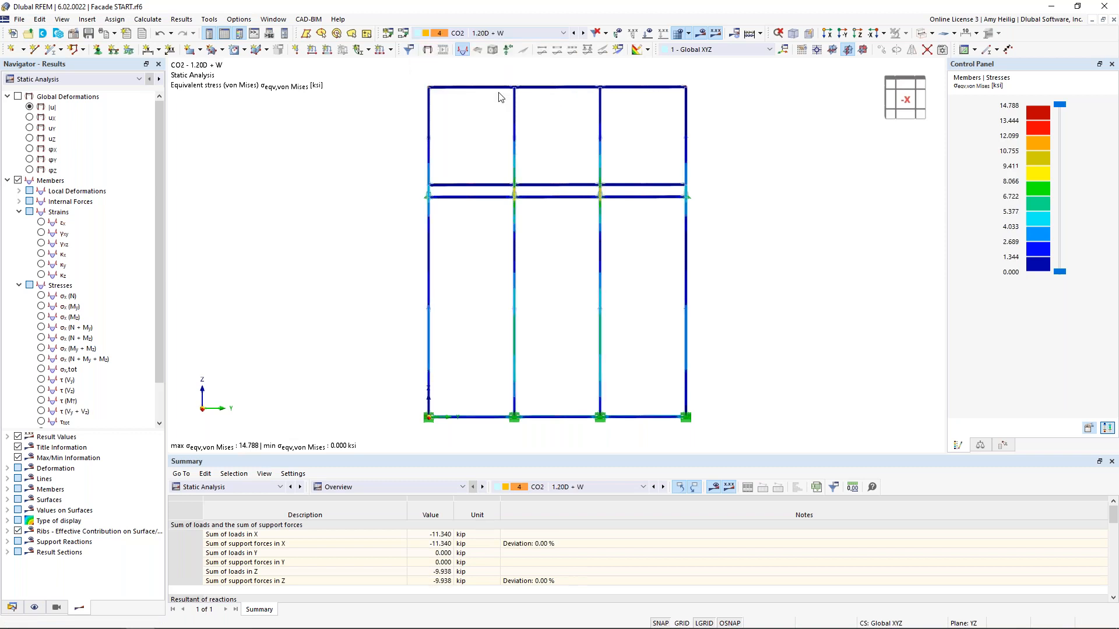
pyautogui.click(47, 85)
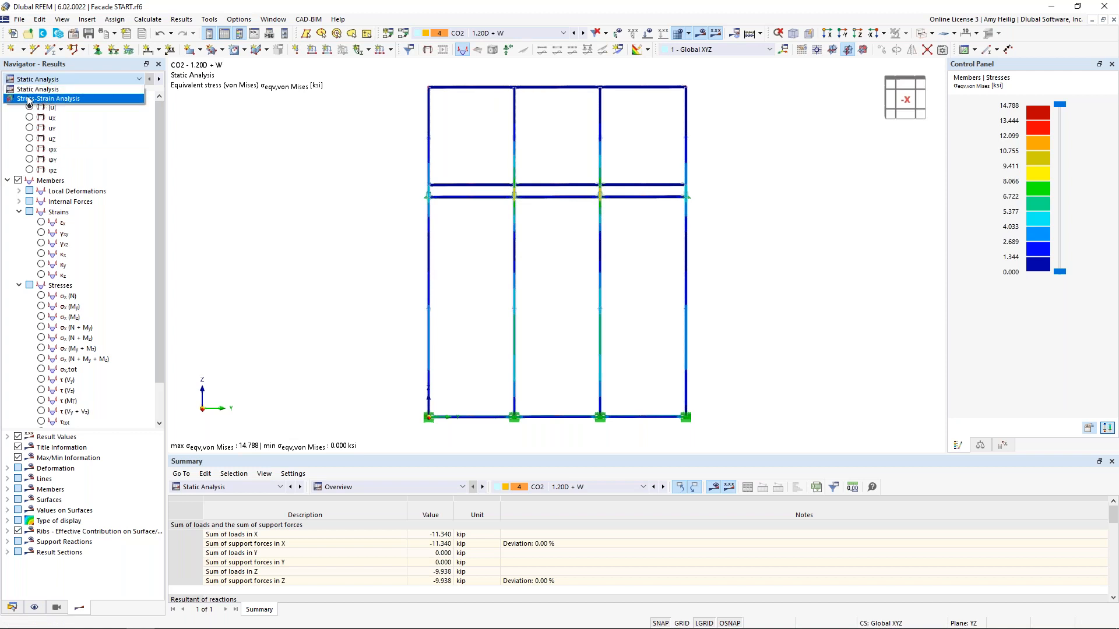
pyautogui.click(25, 90)
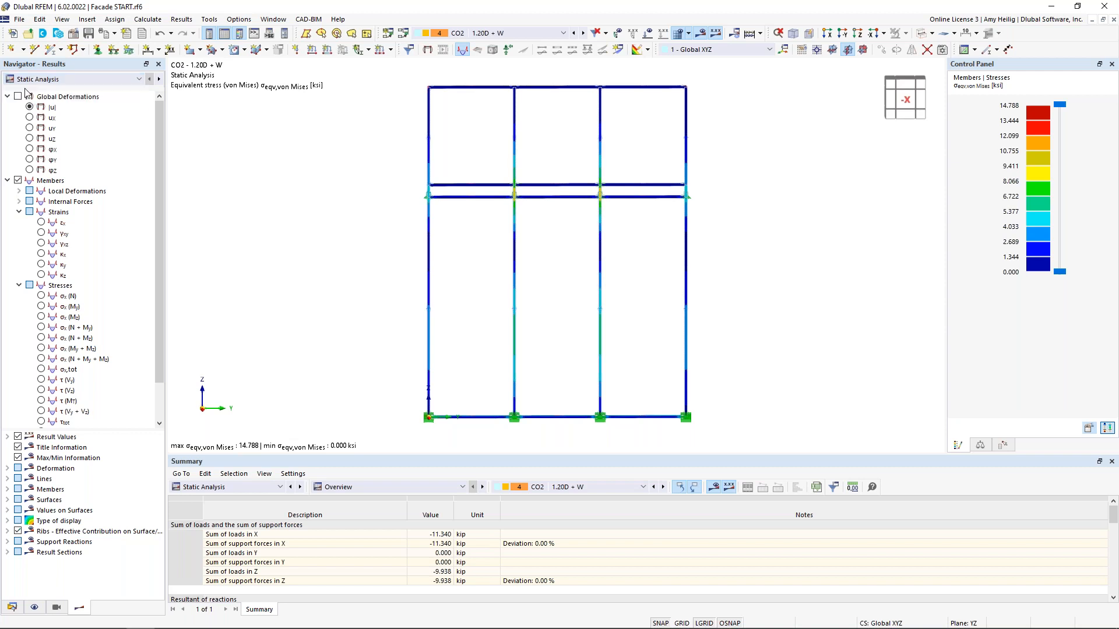
# - View the global deformations, the member stresses σx (N) and τ (Vy), and the von Mises equivalent stress for CO2
pyautogui.click(18, 97)
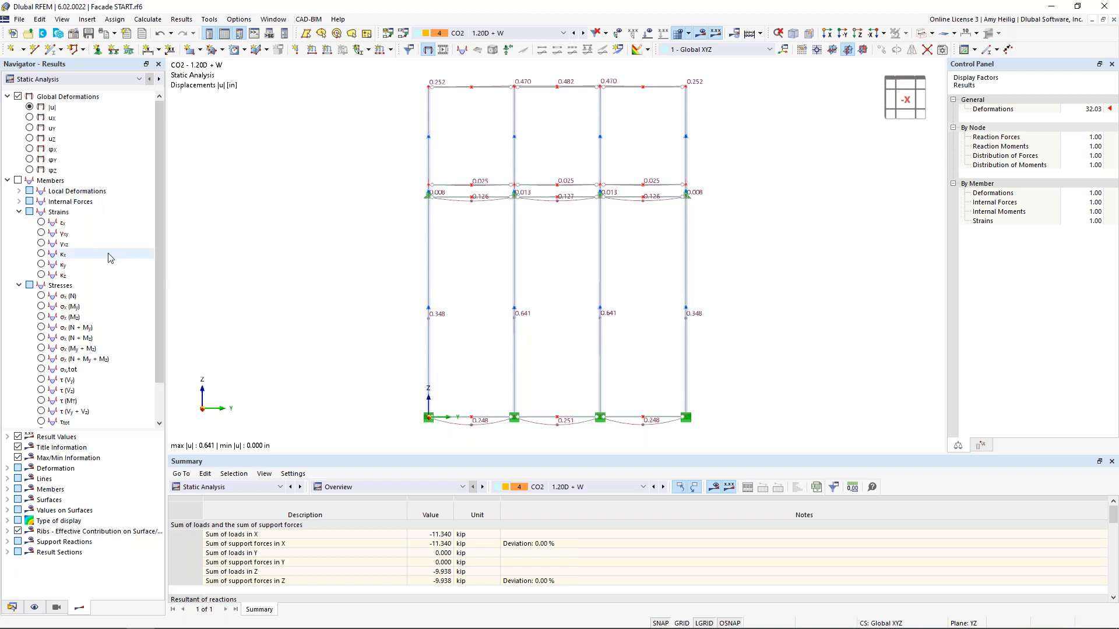
pyautogui.scroll(-2, 57, 268)
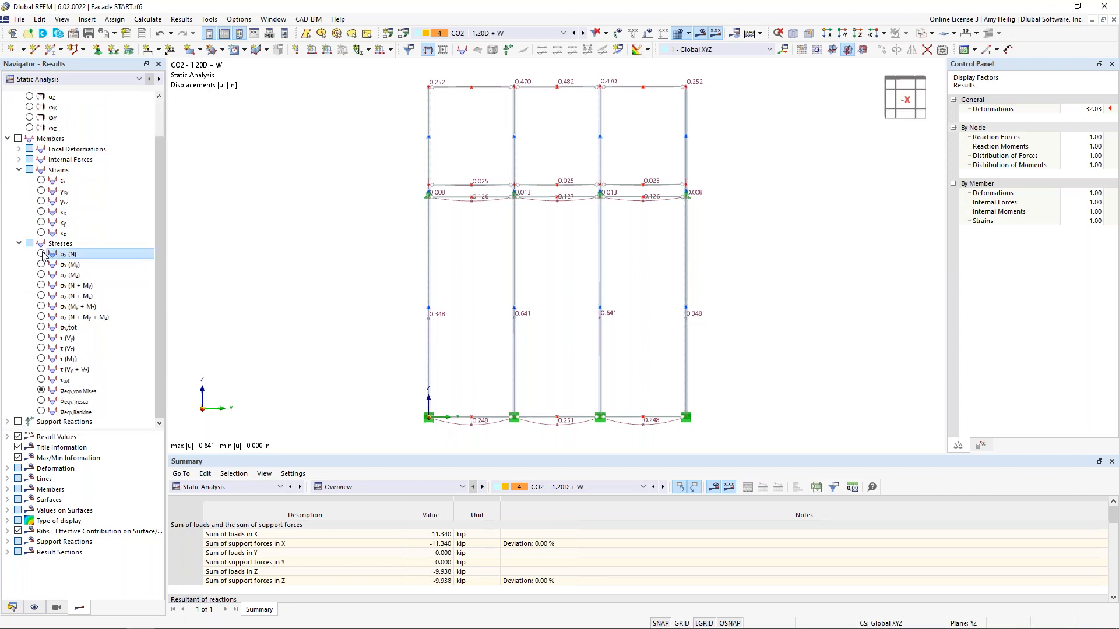
pyautogui.click(41, 255)
pyautogui.click(962, 448)
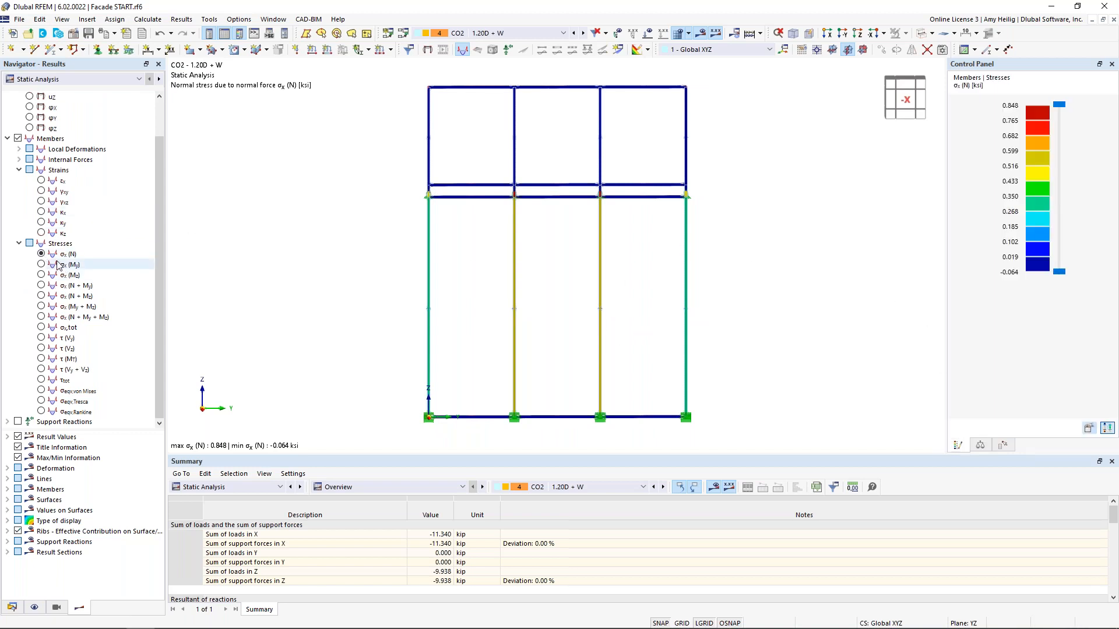
pyautogui.click(41, 338)
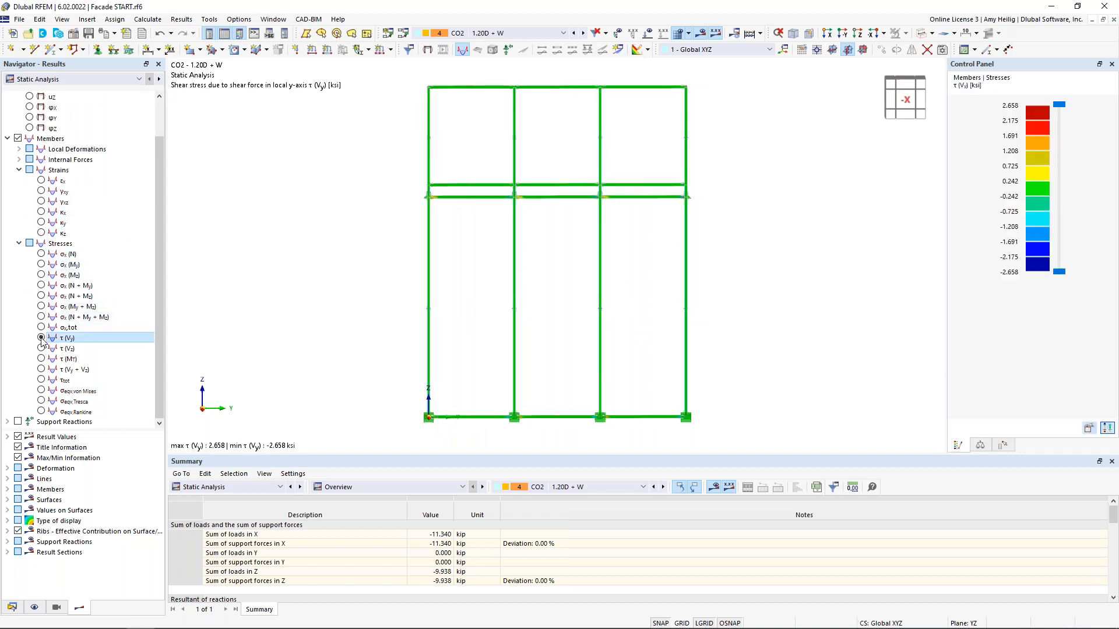
pyautogui.click(41, 390)
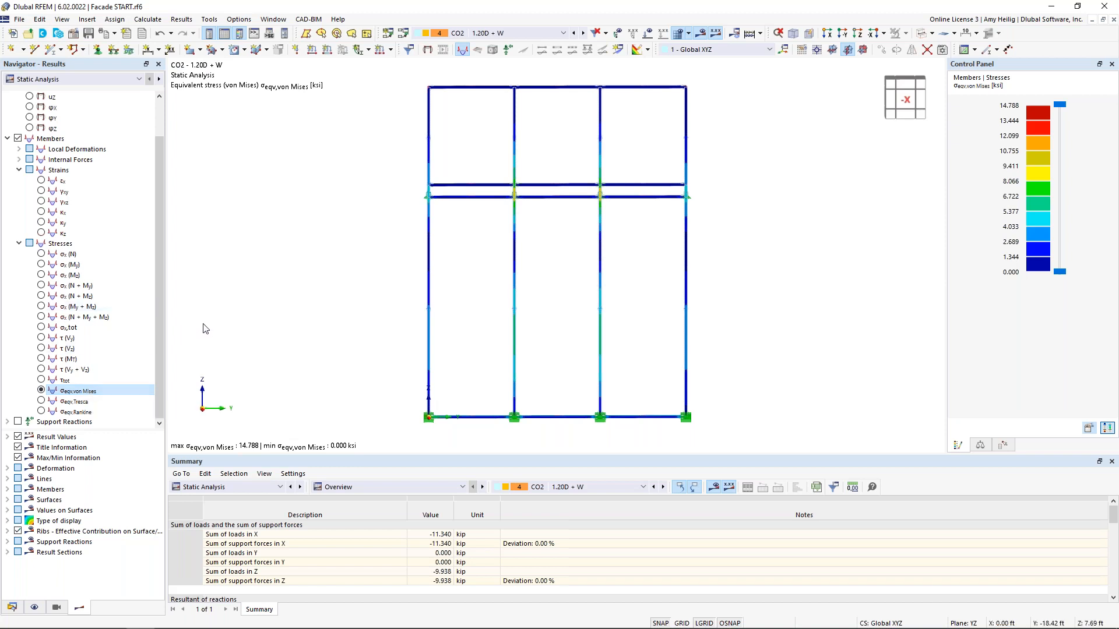
# - Show the Stress-Strain Analysis results with a taller table and inspect the result details for the stress ratio of members 1-12
pyautogui.click(131, 82)
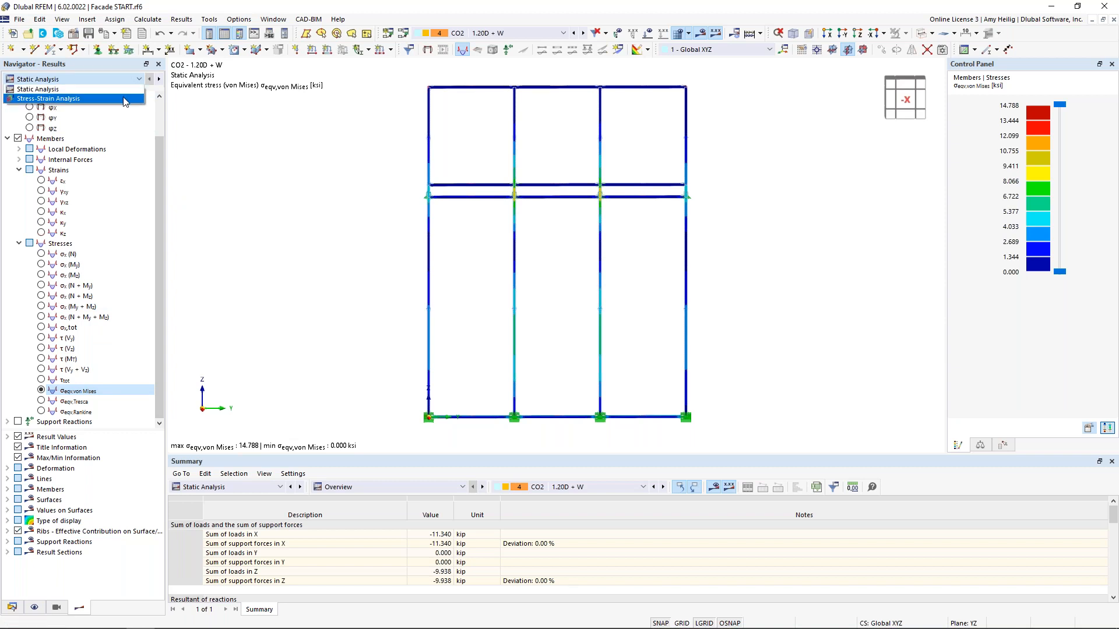
pyautogui.click(87, 98)
pyautogui.moveTo(339, 453); pyautogui.dragTo(348, 380)
pyautogui.moveTo(380, 312); pyautogui.dragTo(408, 283, button='middle')
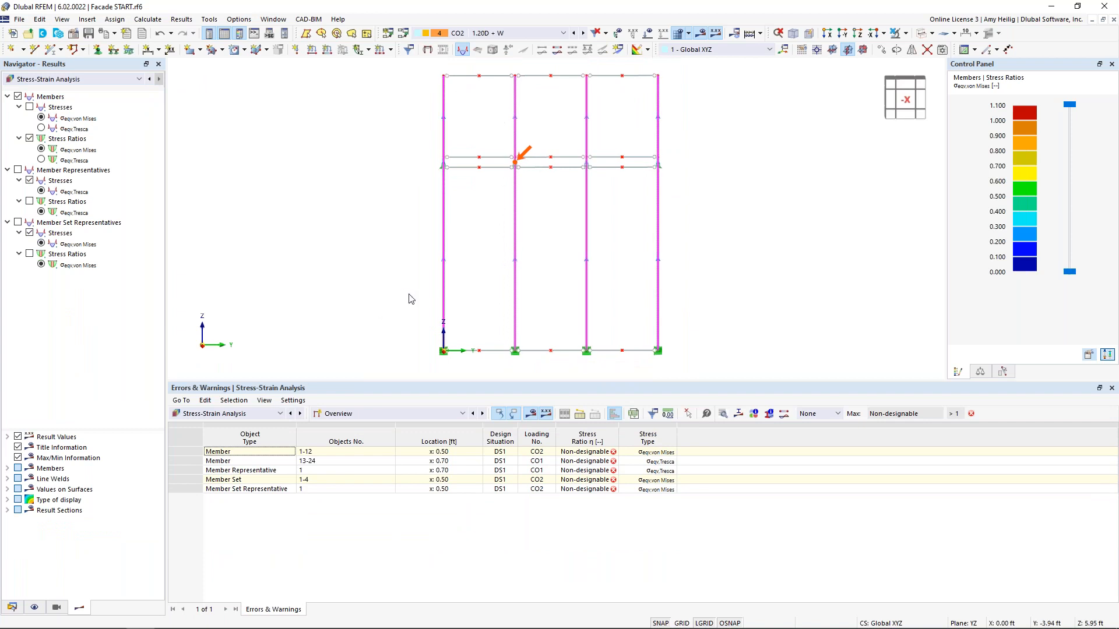
pyautogui.click(588, 455)
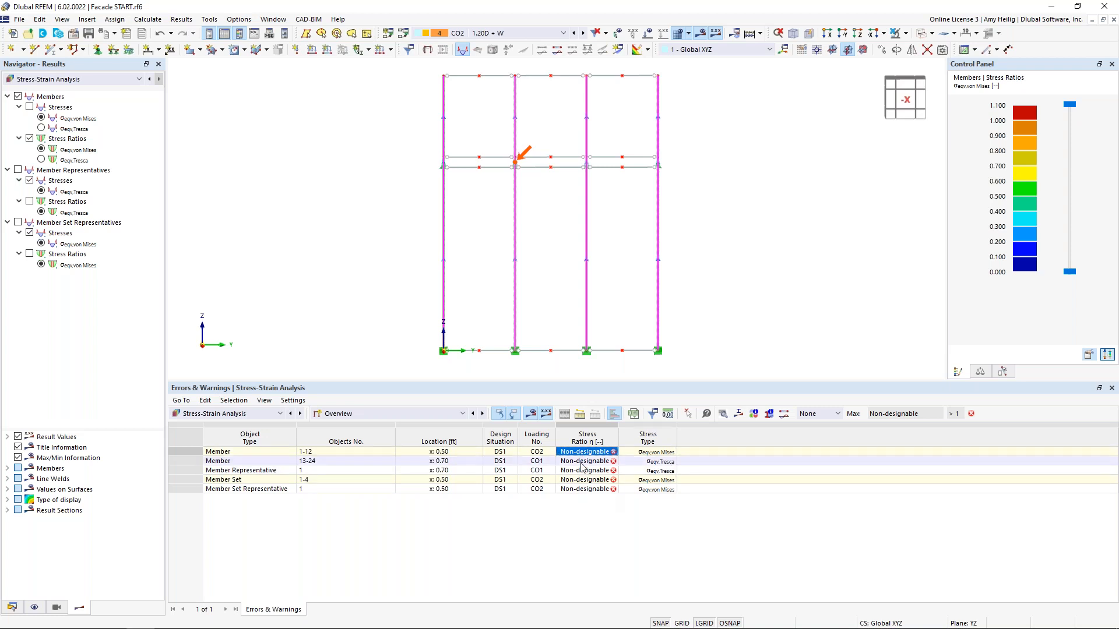
pyautogui.click(723, 414)
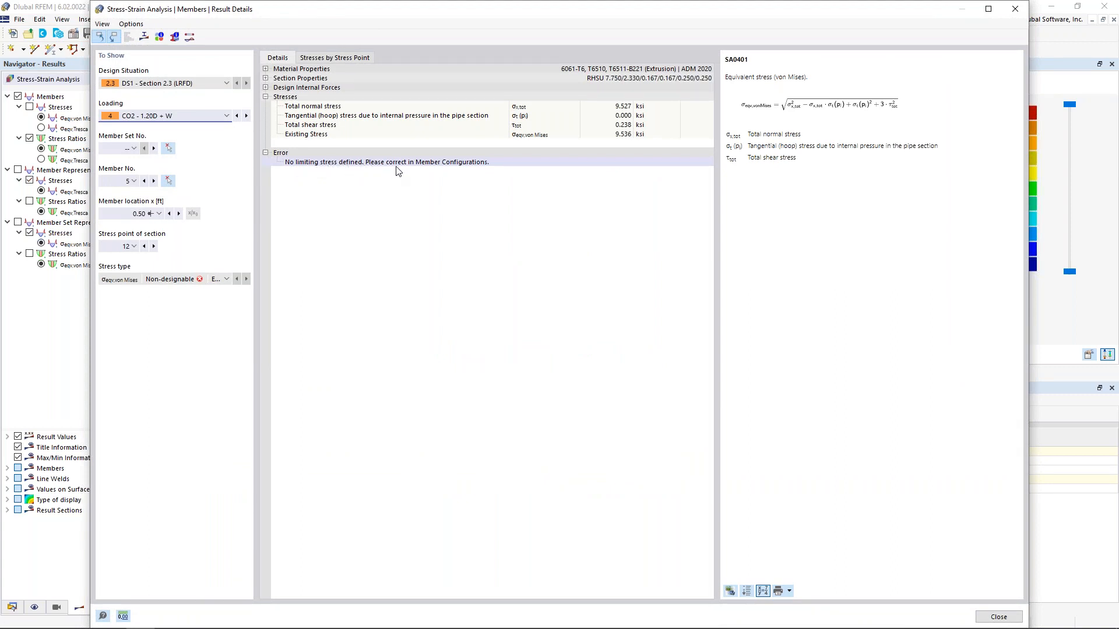
pyautogui.click(999, 617)
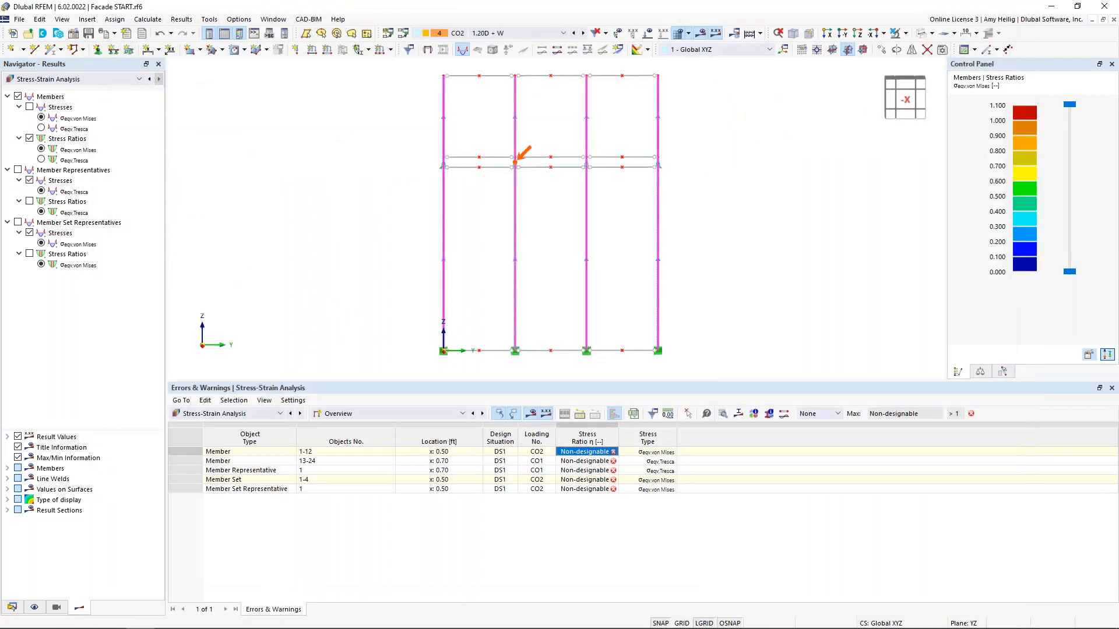
# - Look up the strength values of the 6061-T6 extrusion material and leave its definition without changes
pyautogui.click(12, 608)
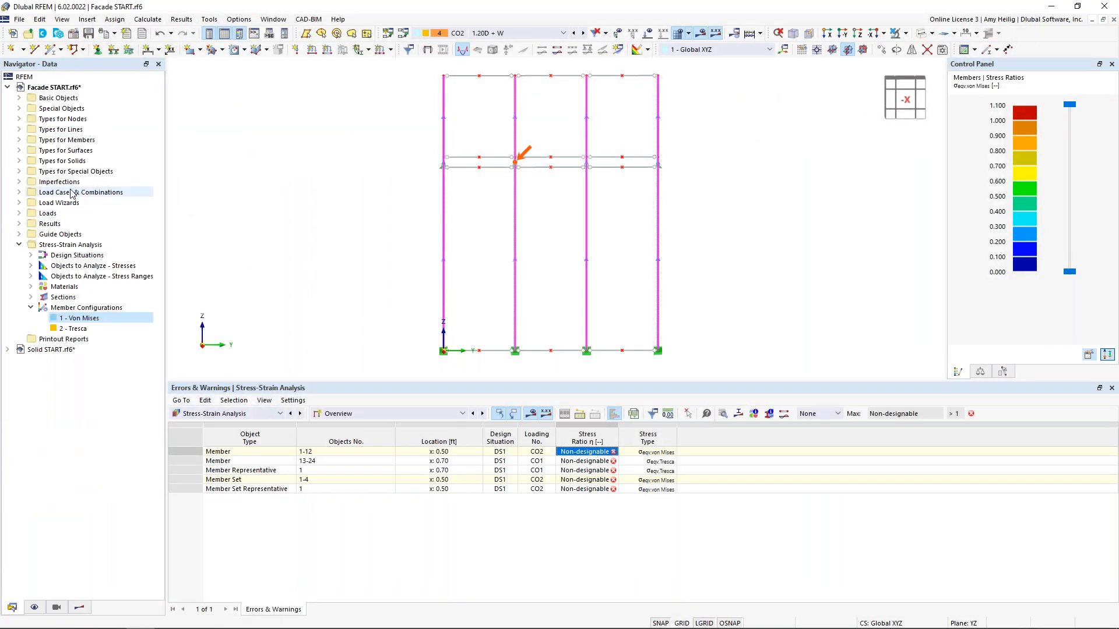
pyautogui.click(19, 99)
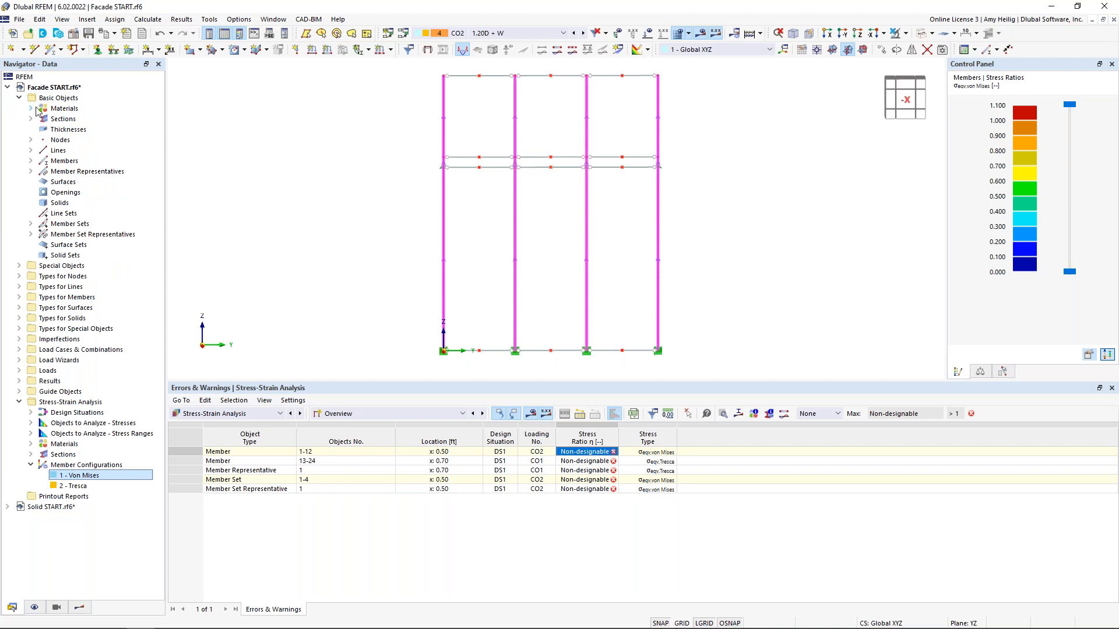
pyautogui.click(31, 109)
pyautogui.doubleClick(64, 119)
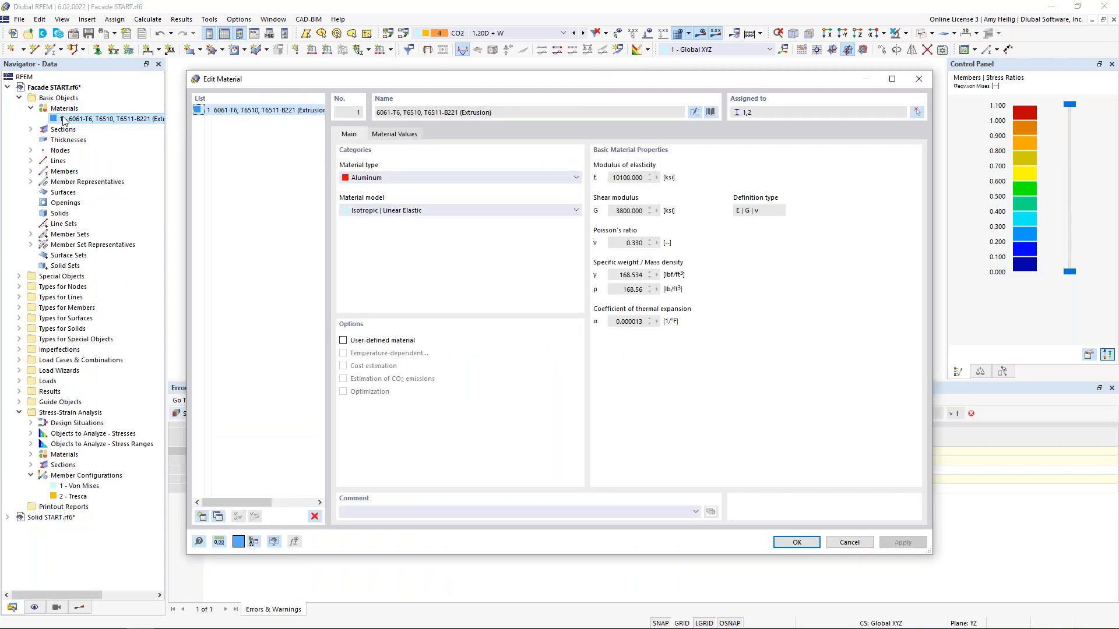
pyautogui.click(394, 135)
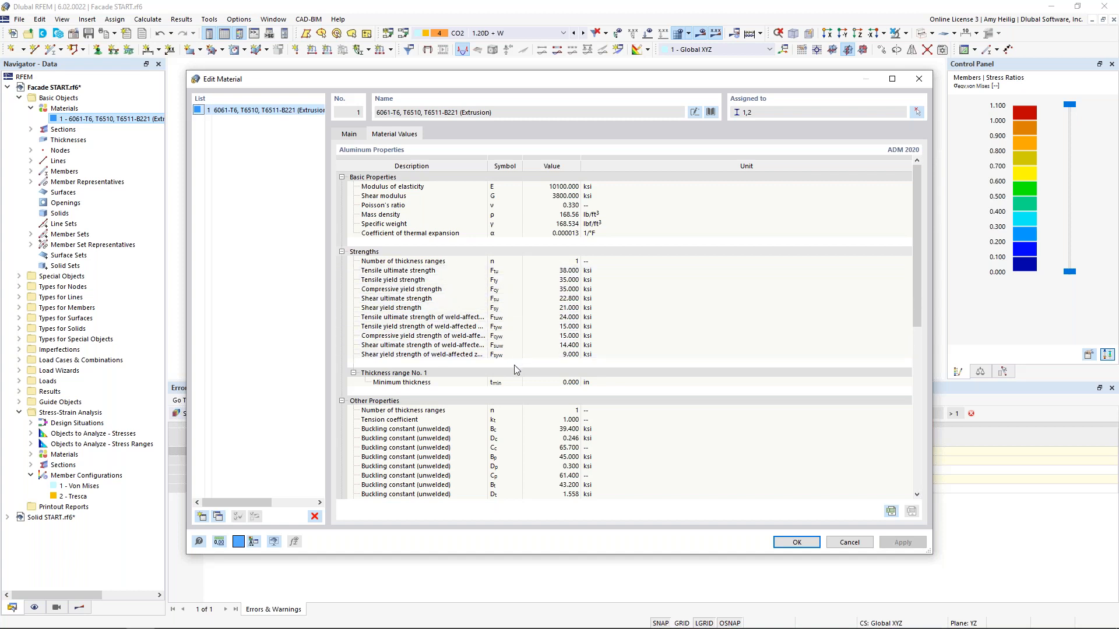
pyautogui.click(849, 542)
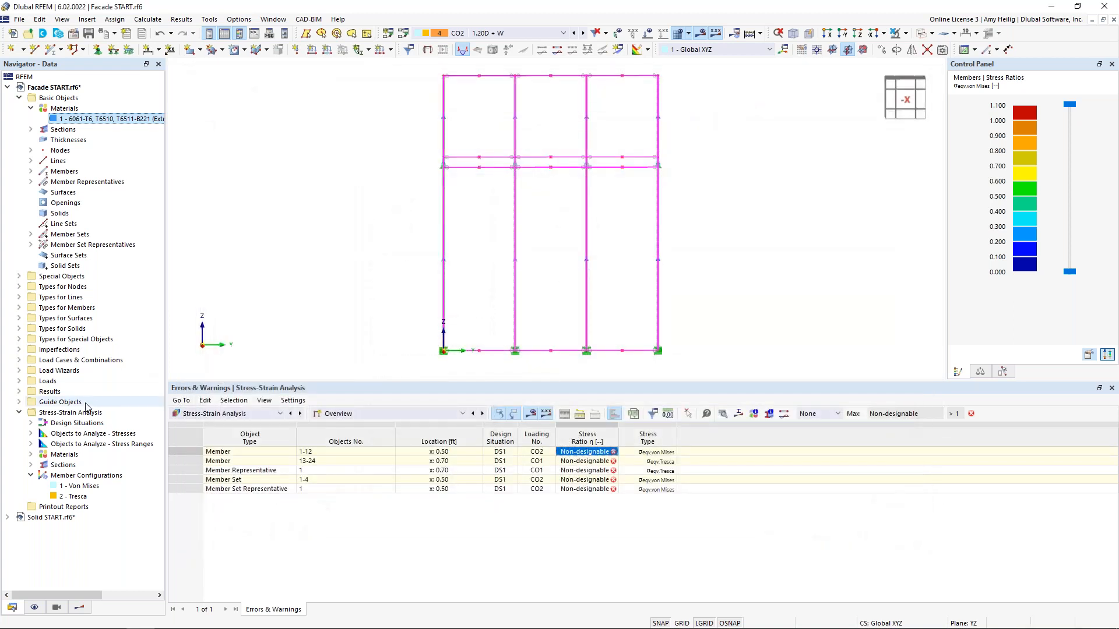
# - In the Von Mises member configuration, set the von Mises equivalent stress limit type to User with a limit of 35 ksi
pyautogui.doubleClick(94, 486)
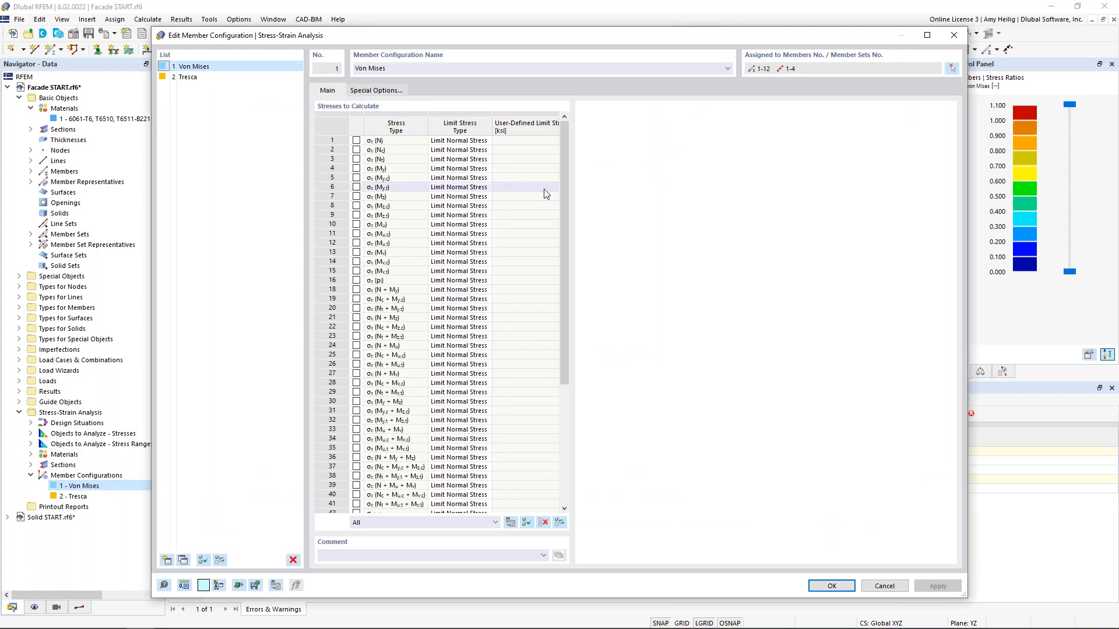
pyautogui.moveTo(563, 190); pyautogui.dragTo(574, 349)
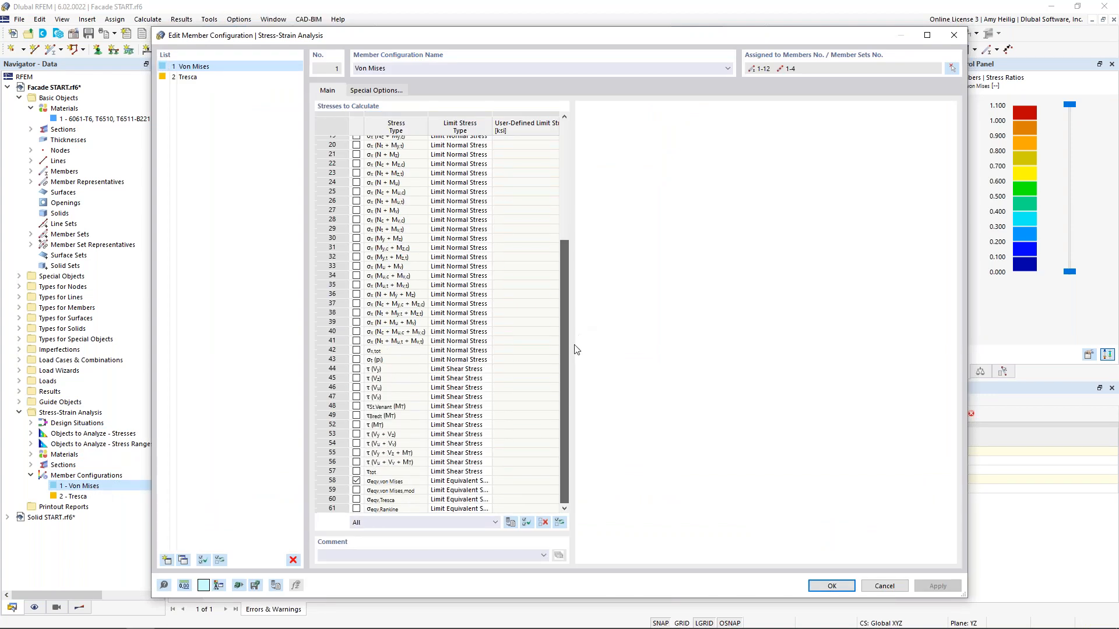
pyautogui.click(467, 481)
pyautogui.click(487, 482)
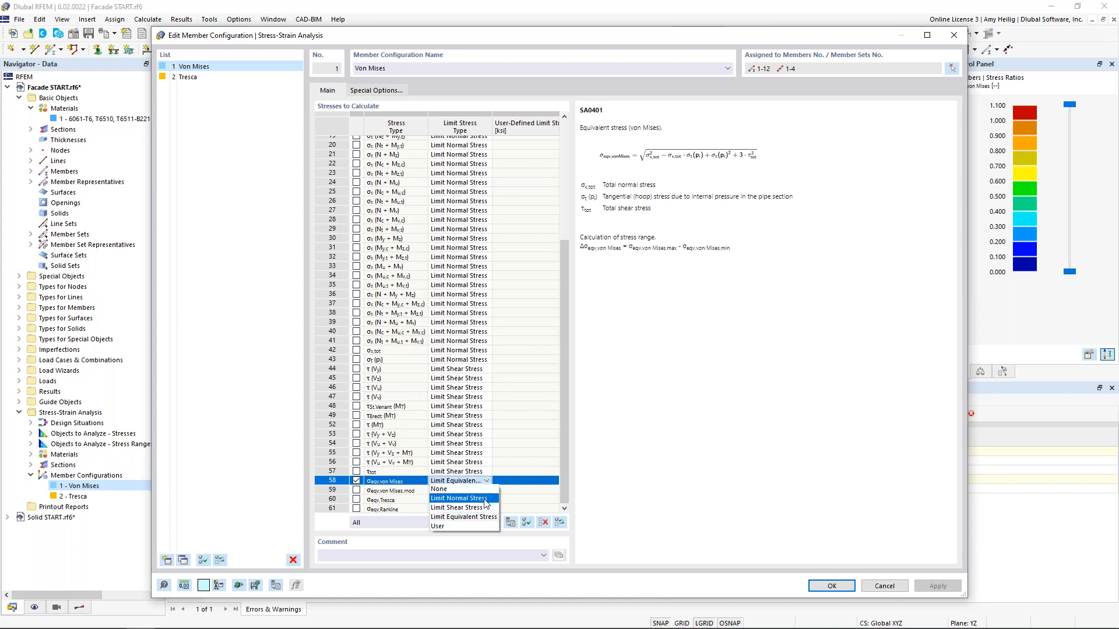
pyautogui.click(473, 526)
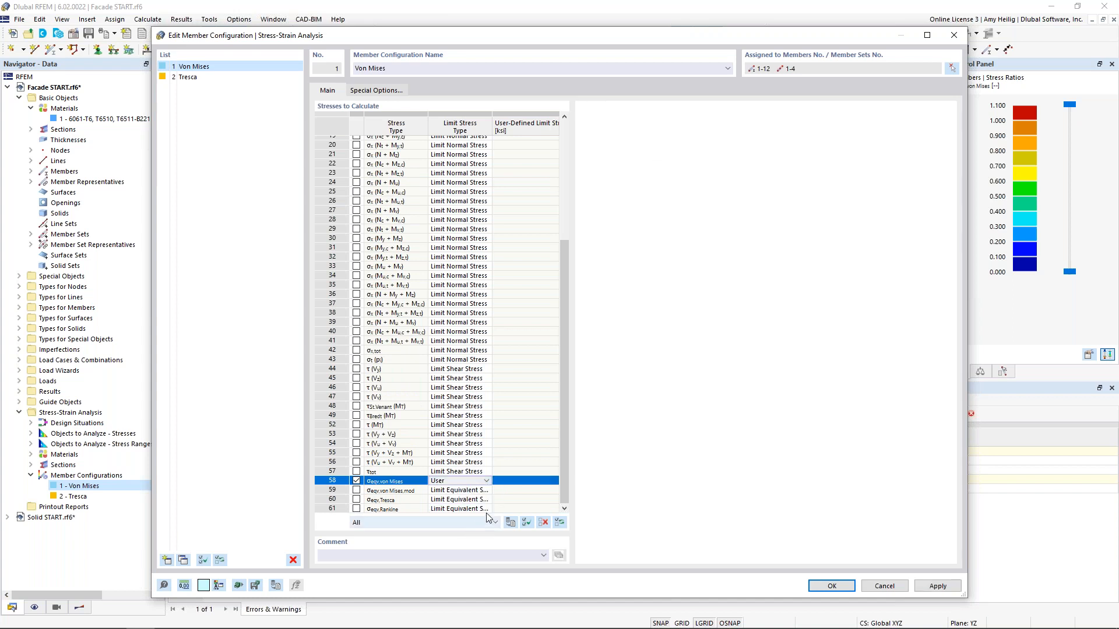
pyautogui.click(520, 481)
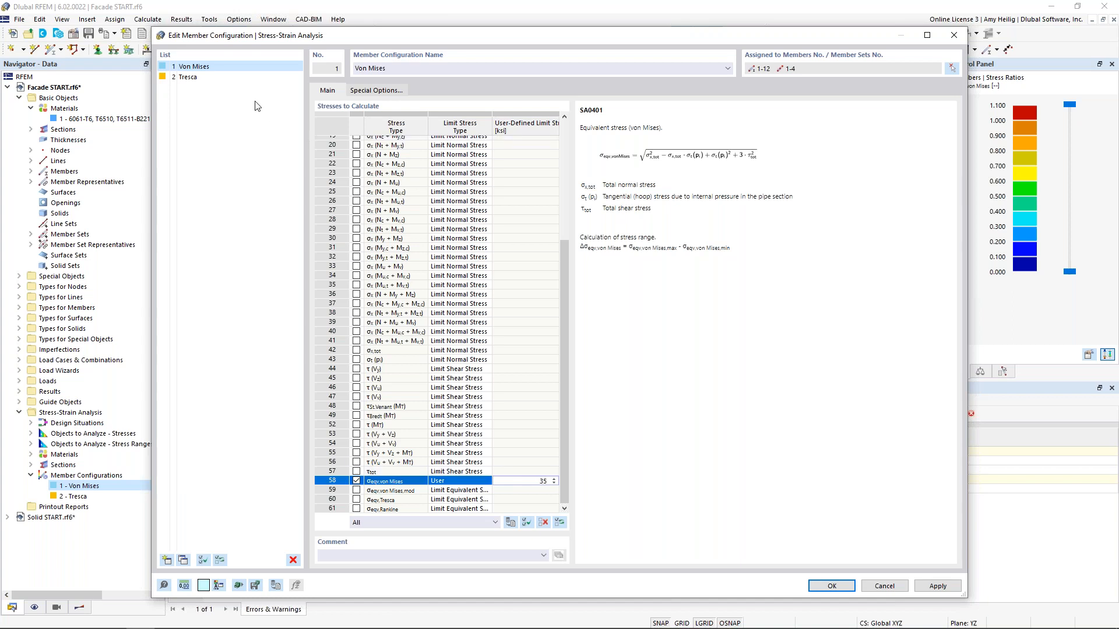
# - Set the Tresca configuration's Tresca stress limit to User, 35 ksi, and accept the configurations, allowing the Stress-Strain Analysis results to be deleted
pyautogui.click(203, 77)
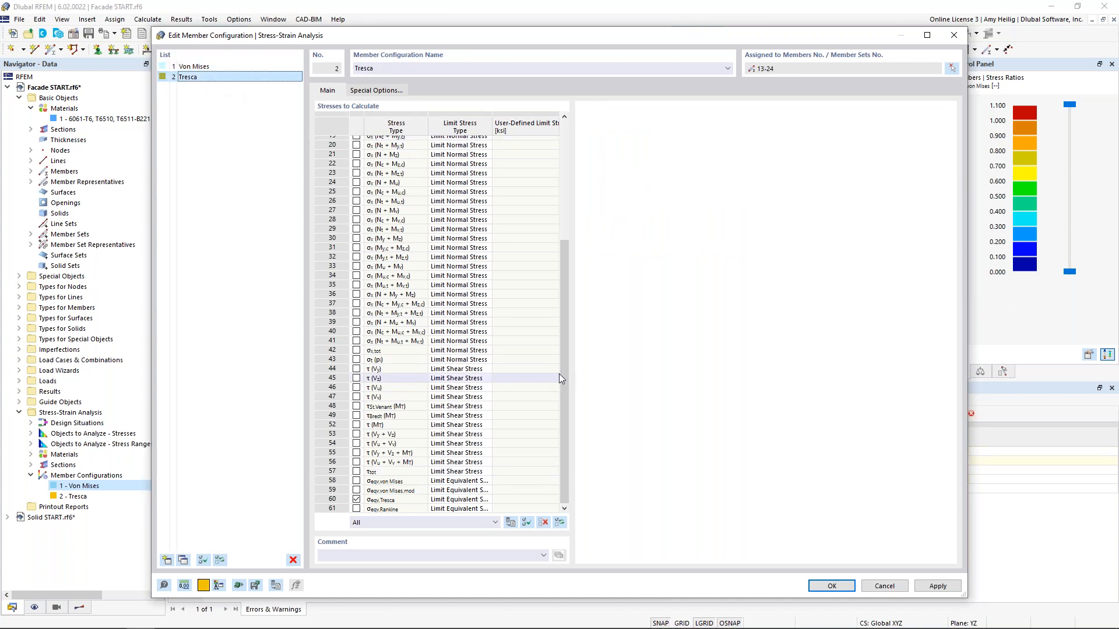
pyautogui.click(460, 499)
pyautogui.click(486, 499)
pyautogui.click(462, 545)
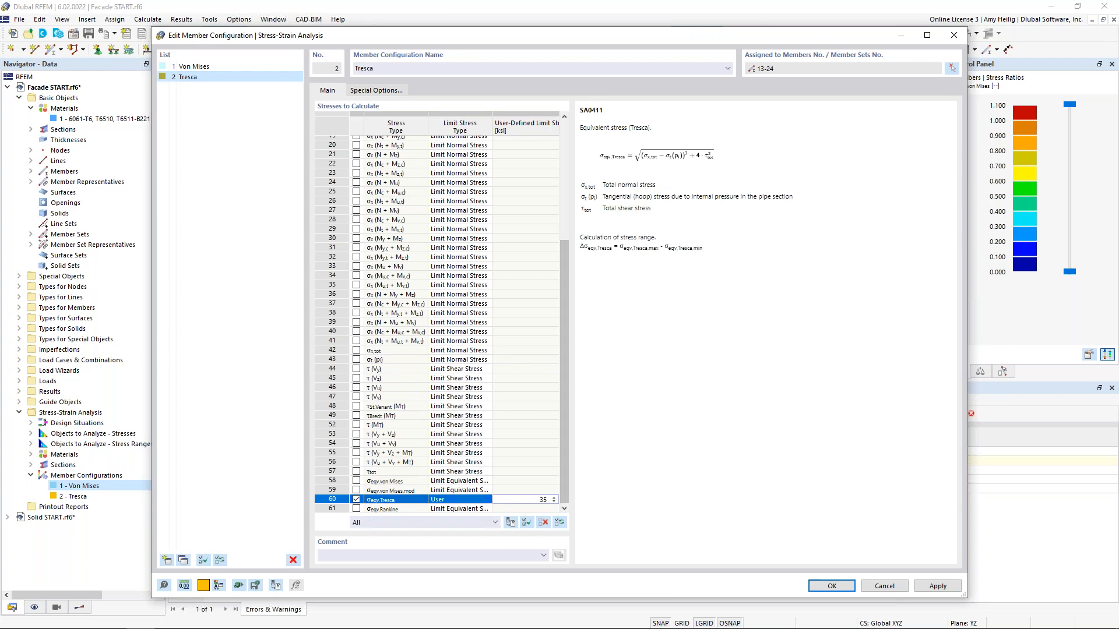
pyautogui.click(835, 586)
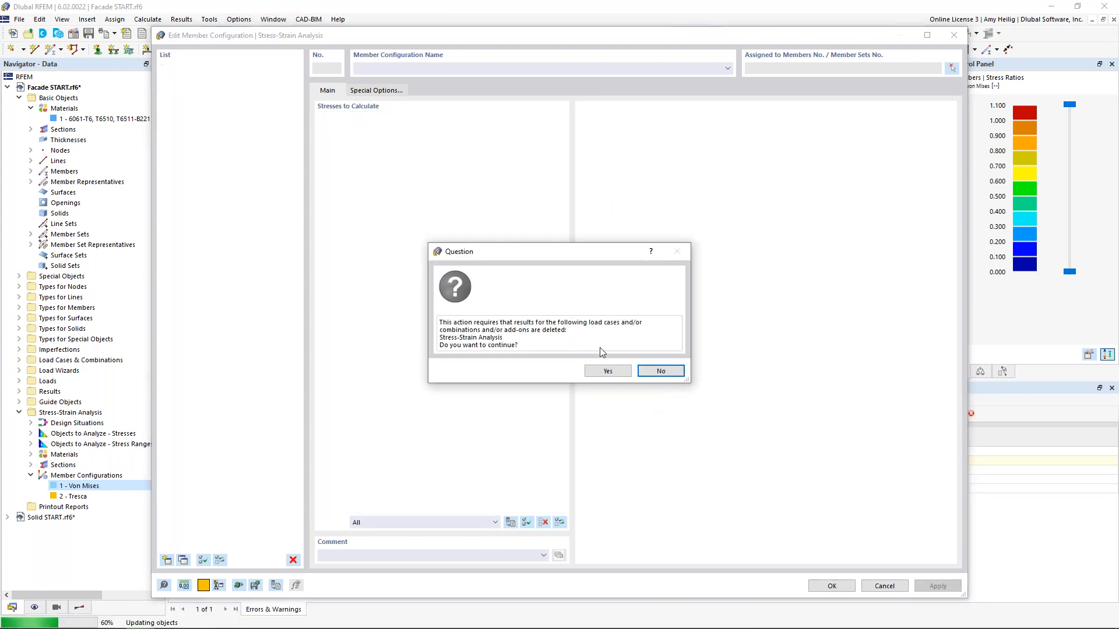
pyautogui.click(605, 369)
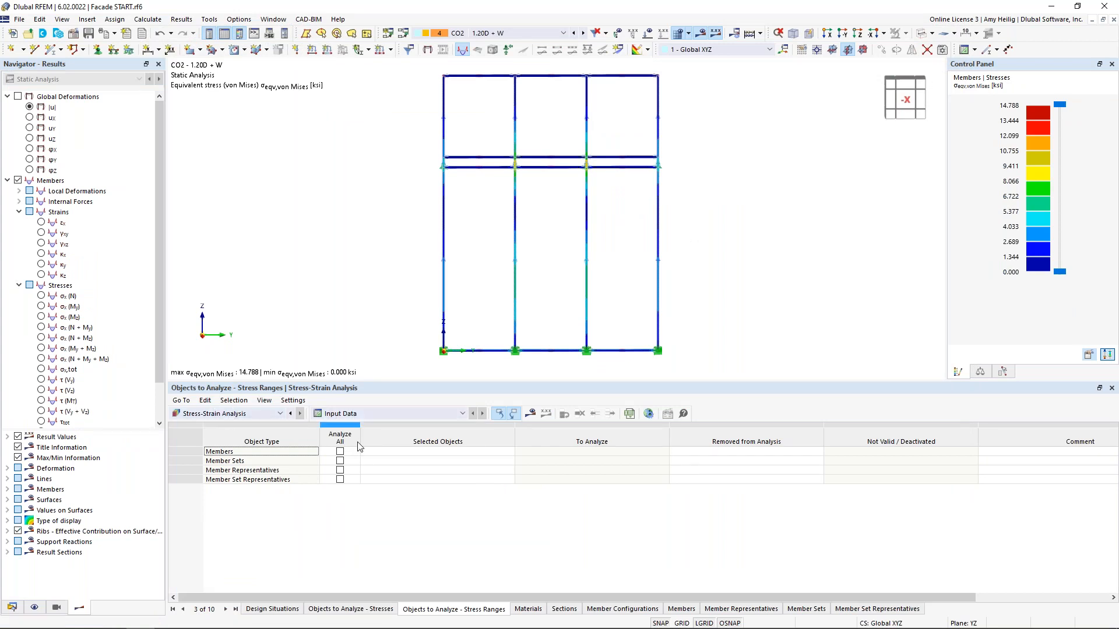
# - Check the design situations and the objects to analyze for stresses, and rerun the Stress-Strain Analysis calculation
pyautogui.click(272, 610)
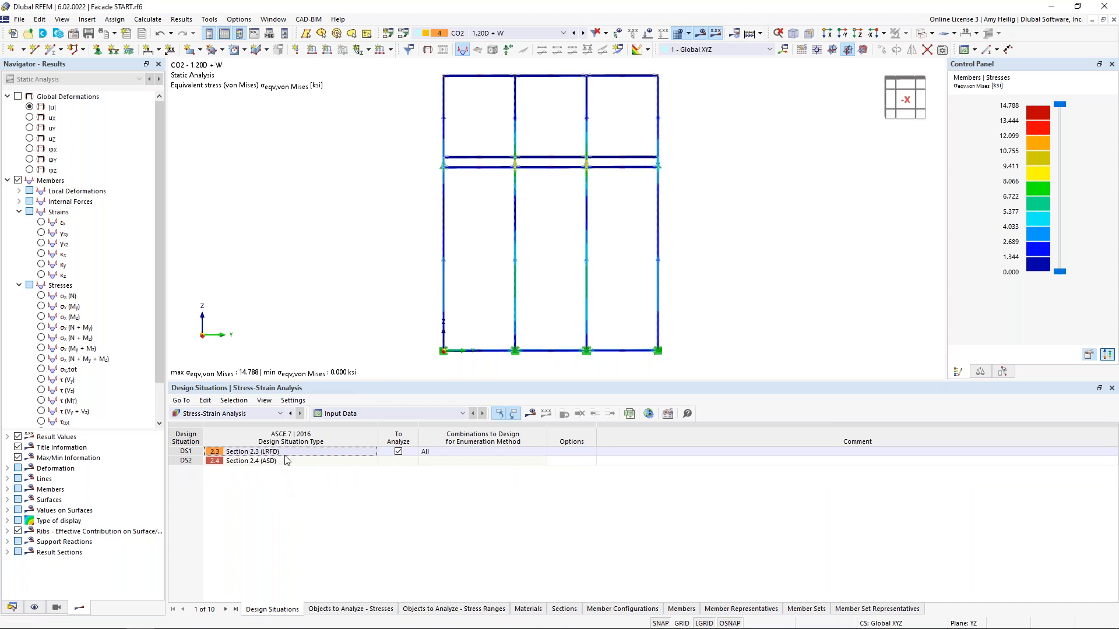
pyautogui.click(376, 610)
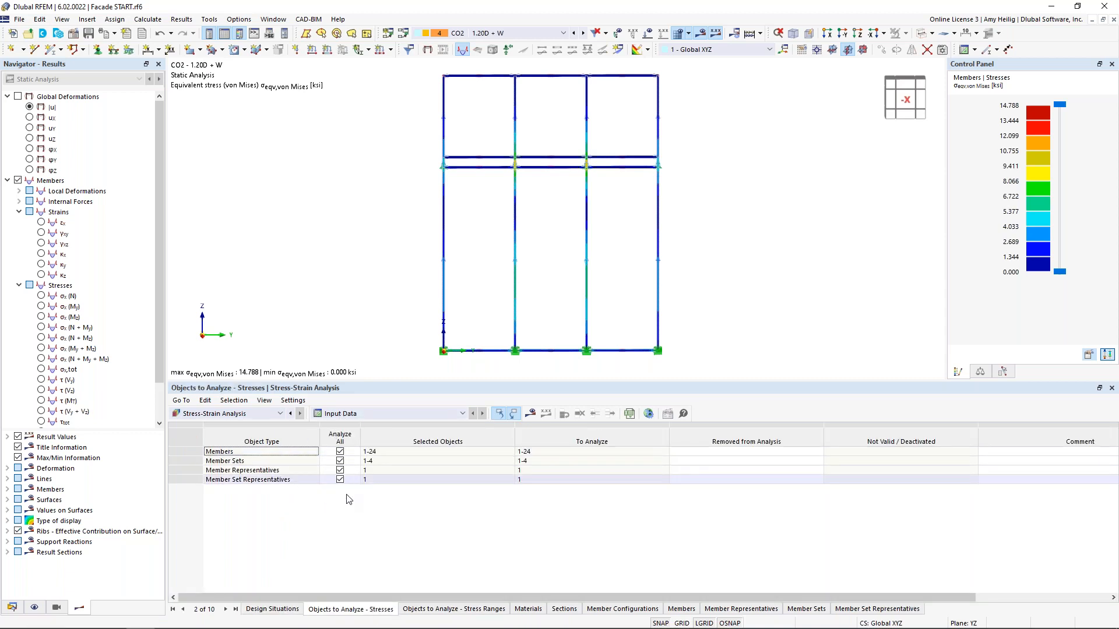
pyautogui.click(531, 414)
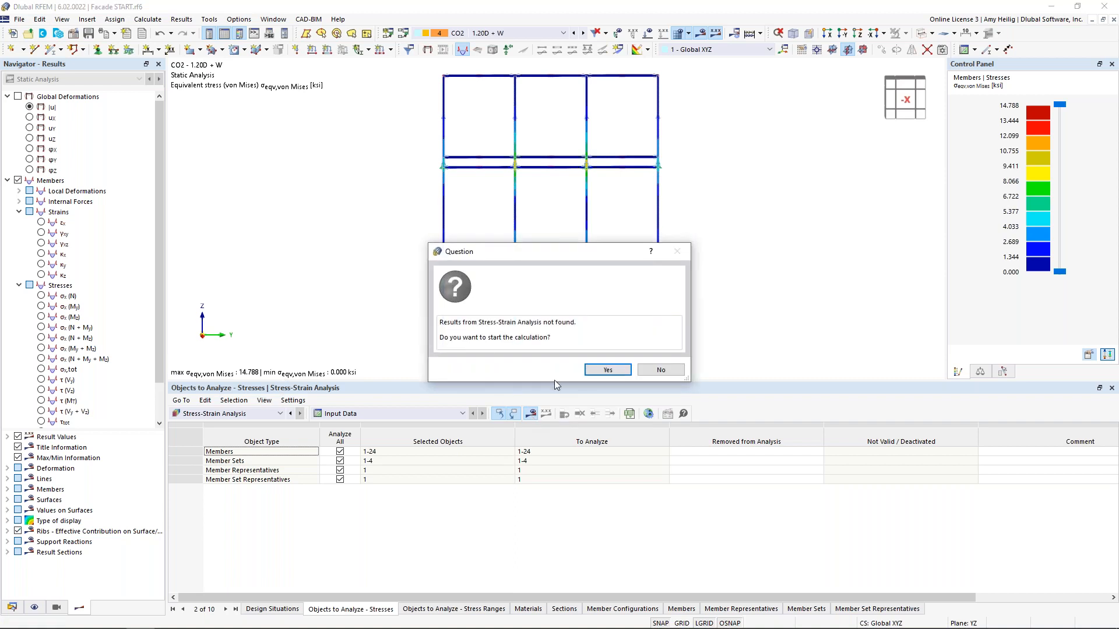
pyautogui.click(608, 370)
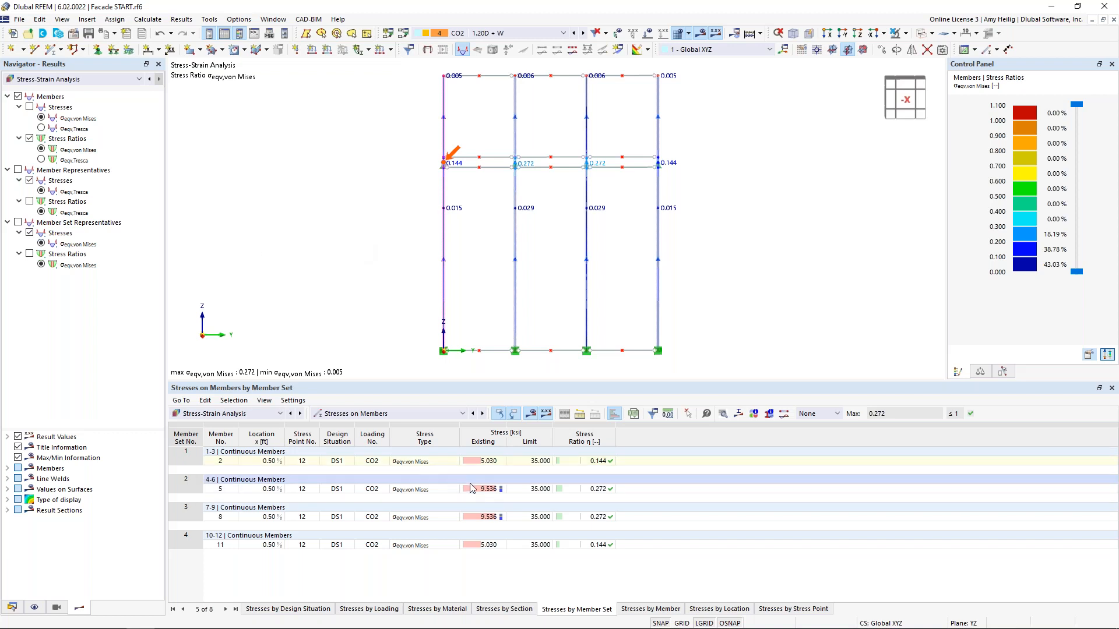
# - List the stresses on members by member and compare the existing and limit stresses of members 1, 2 and 3
pyautogui.click(443, 414)
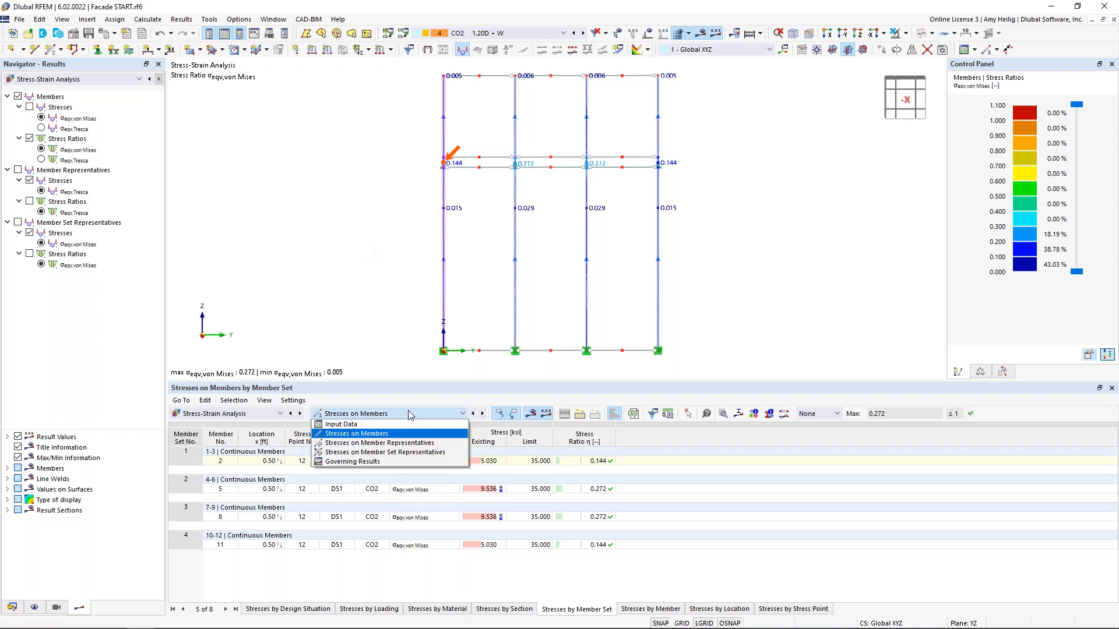
pyautogui.click(348, 435)
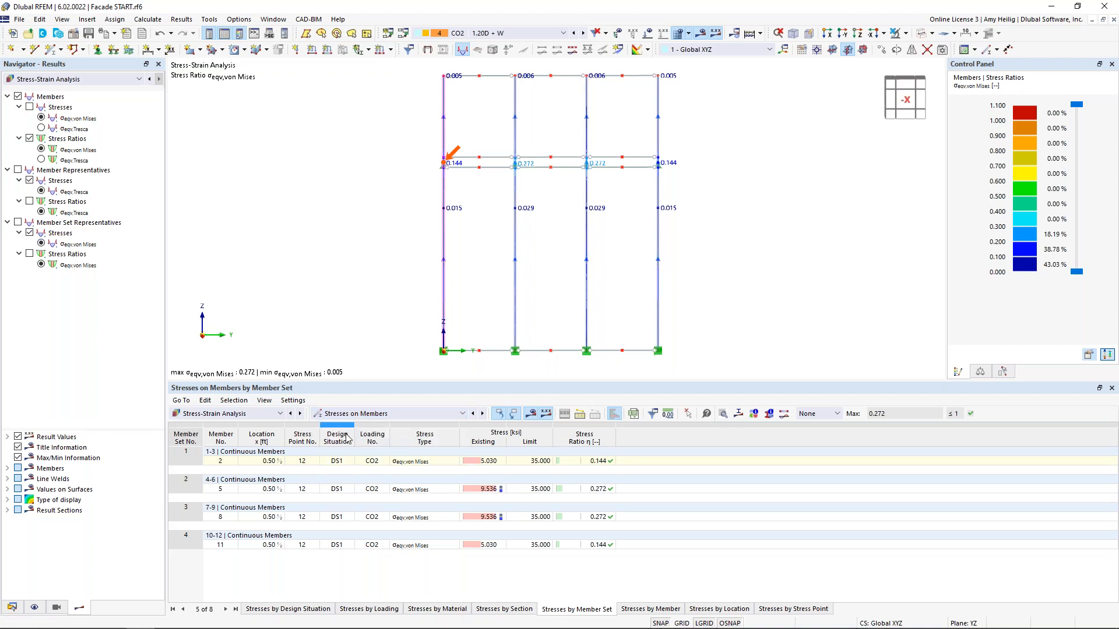
pyautogui.click(642, 610)
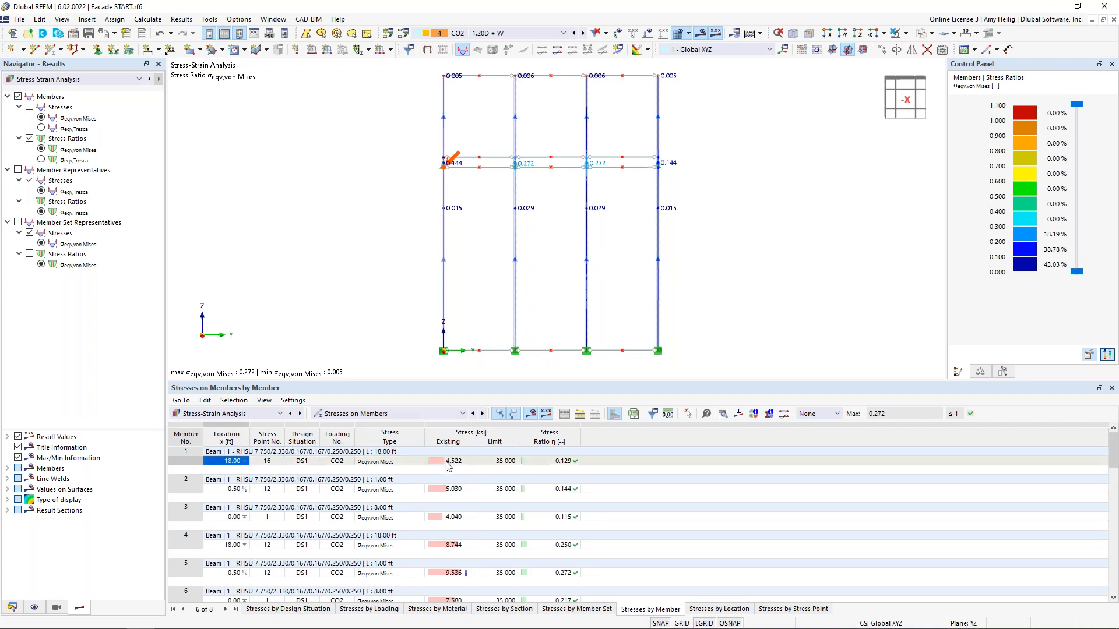
pyautogui.click(448, 465)
pyautogui.click(454, 491)
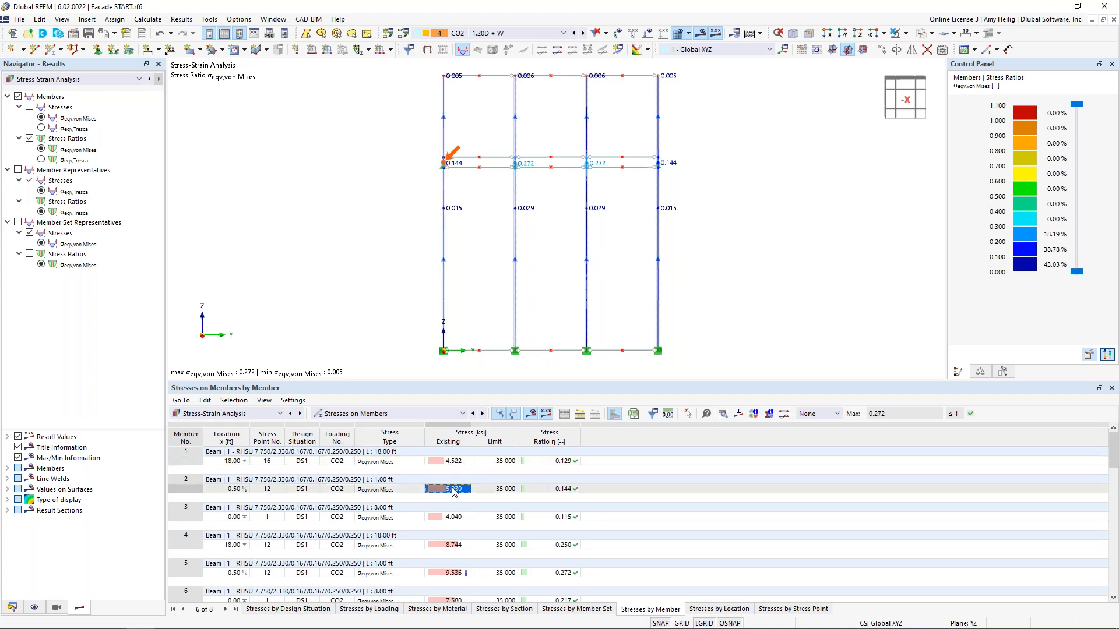
pyautogui.click(455, 519)
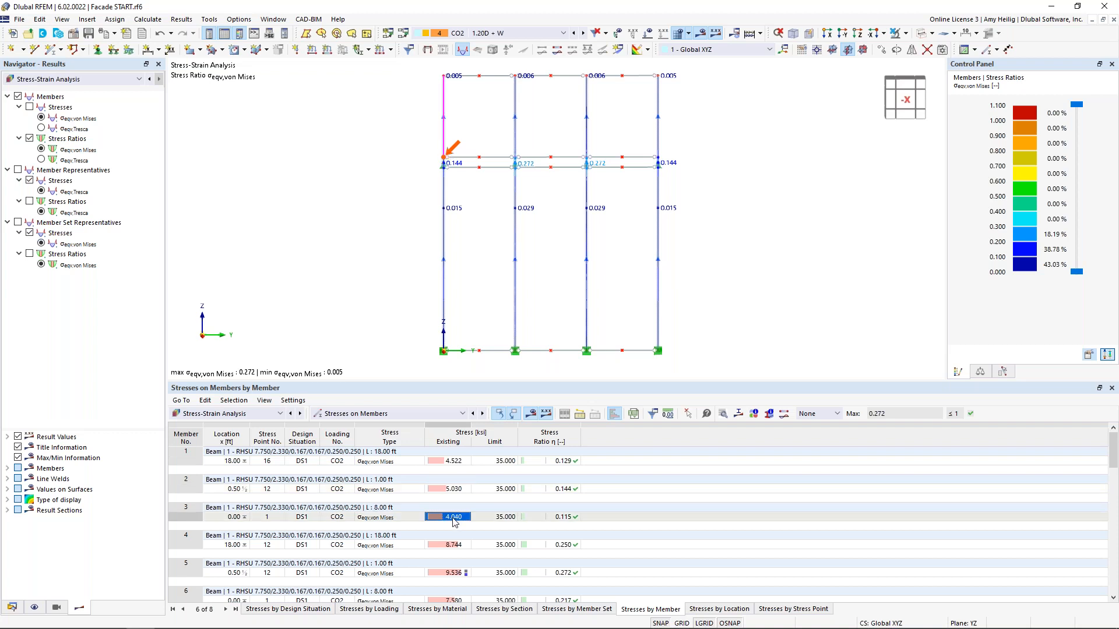
pyautogui.click(496, 461)
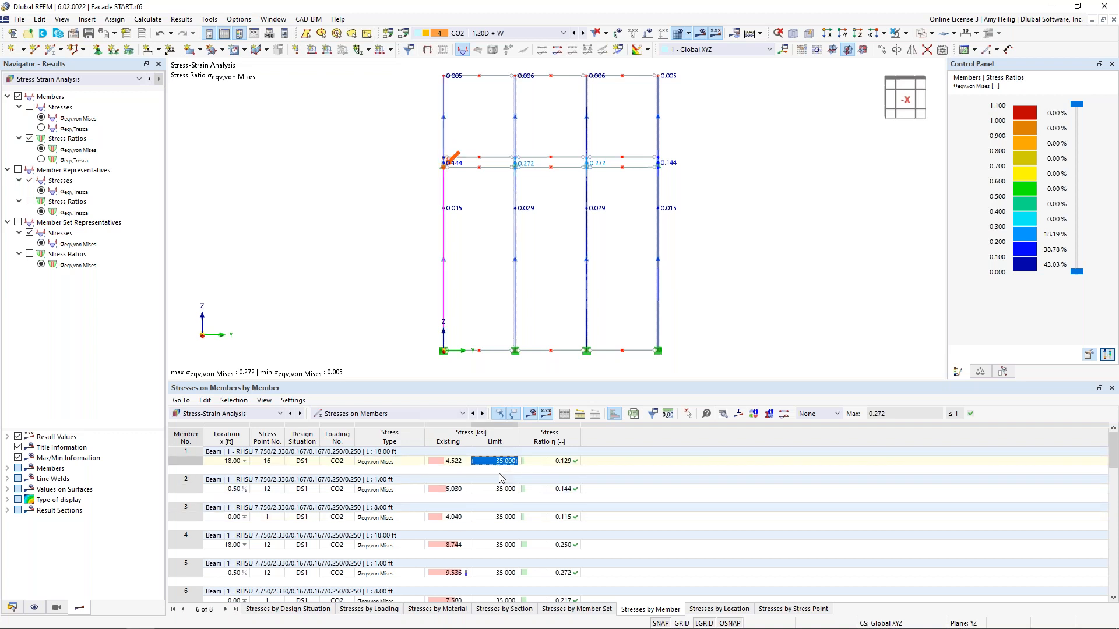
pyautogui.click(496, 490)
pyautogui.click(499, 517)
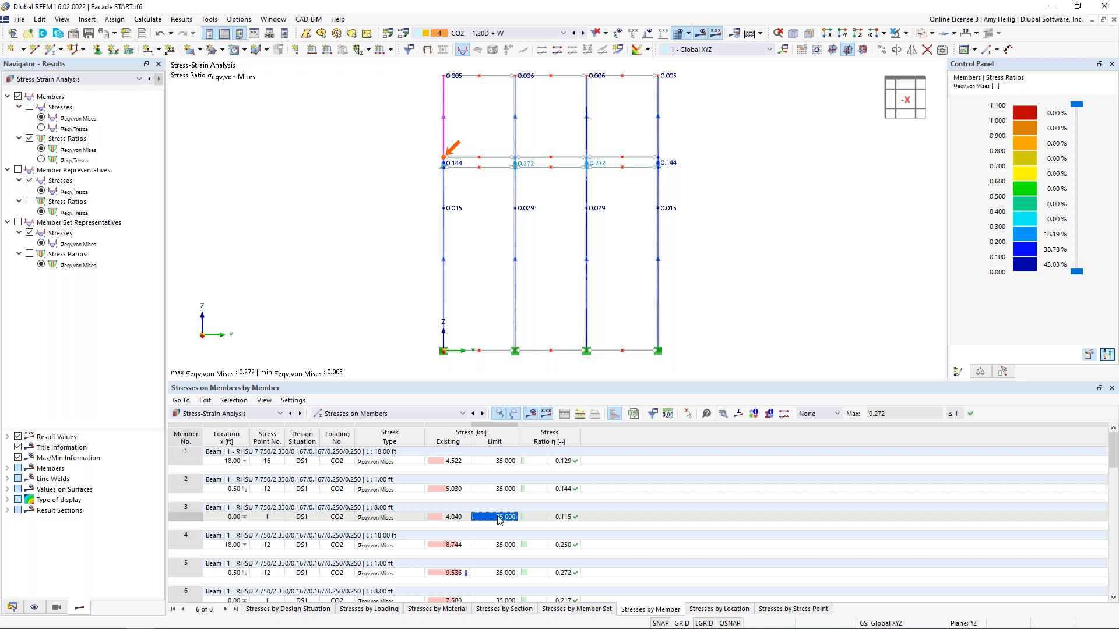
# - Compare the stress ratios of members 1, 2 and 3, and list the stresses by member set
pyautogui.click(564, 461)
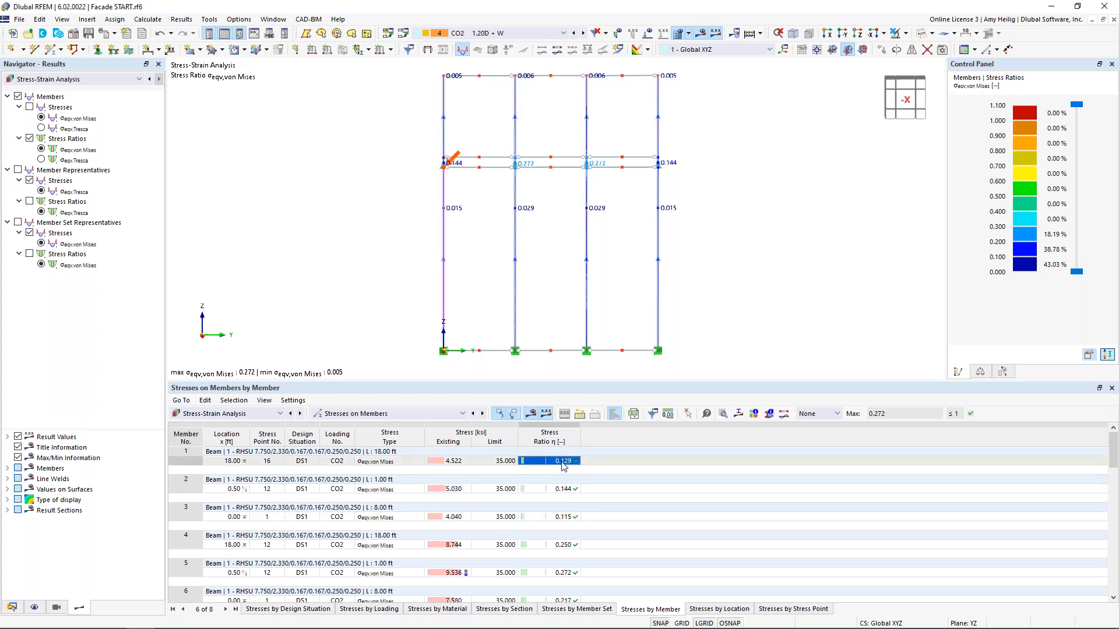
pyautogui.click(565, 489)
pyautogui.click(568, 519)
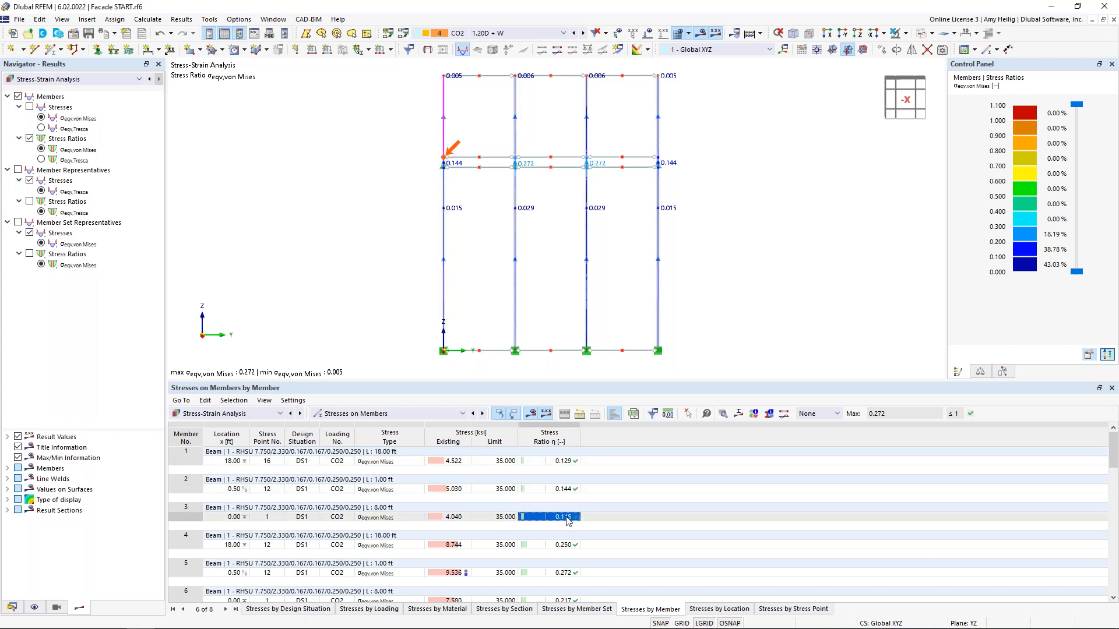
pyautogui.click(576, 610)
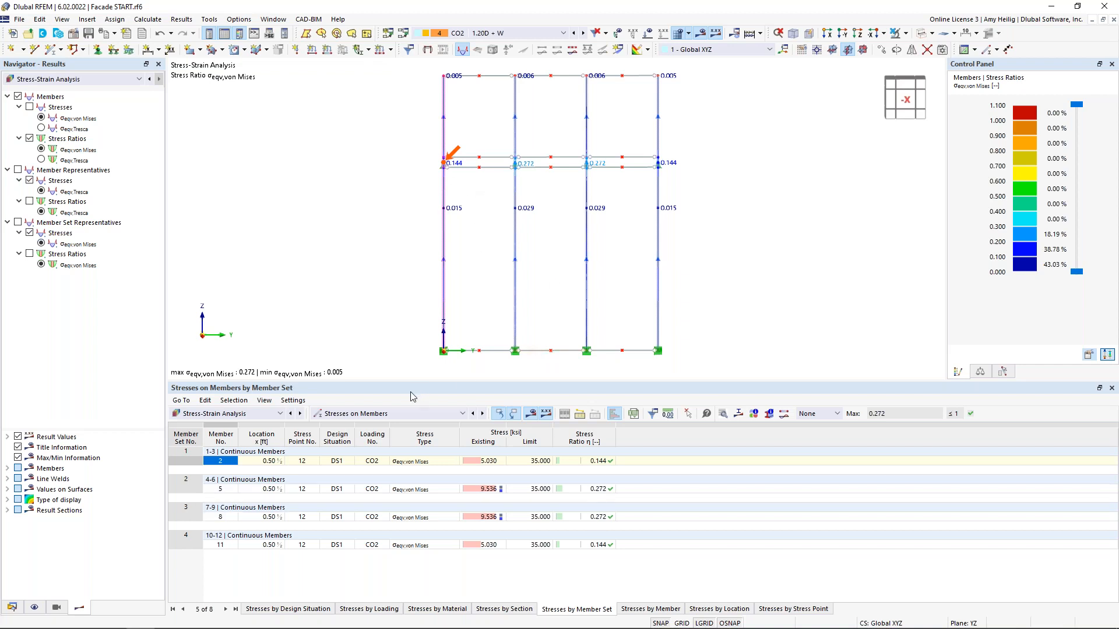
# - Review the stresses on the member representatives and on the member set representatives by design situation
pyautogui.click(402, 413)
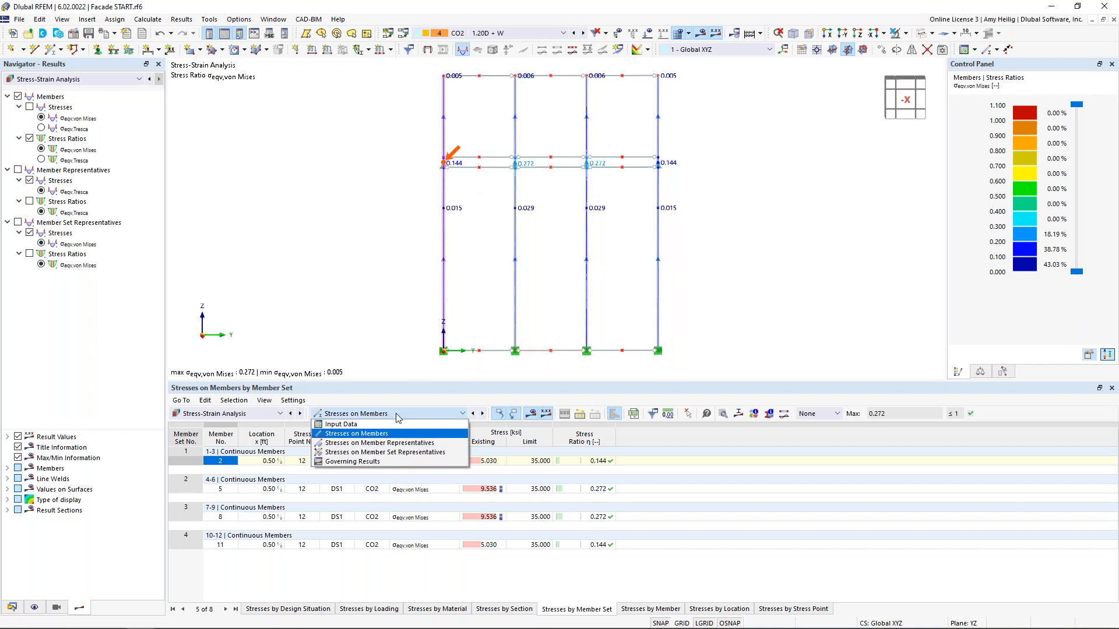
pyautogui.click(395, 444)
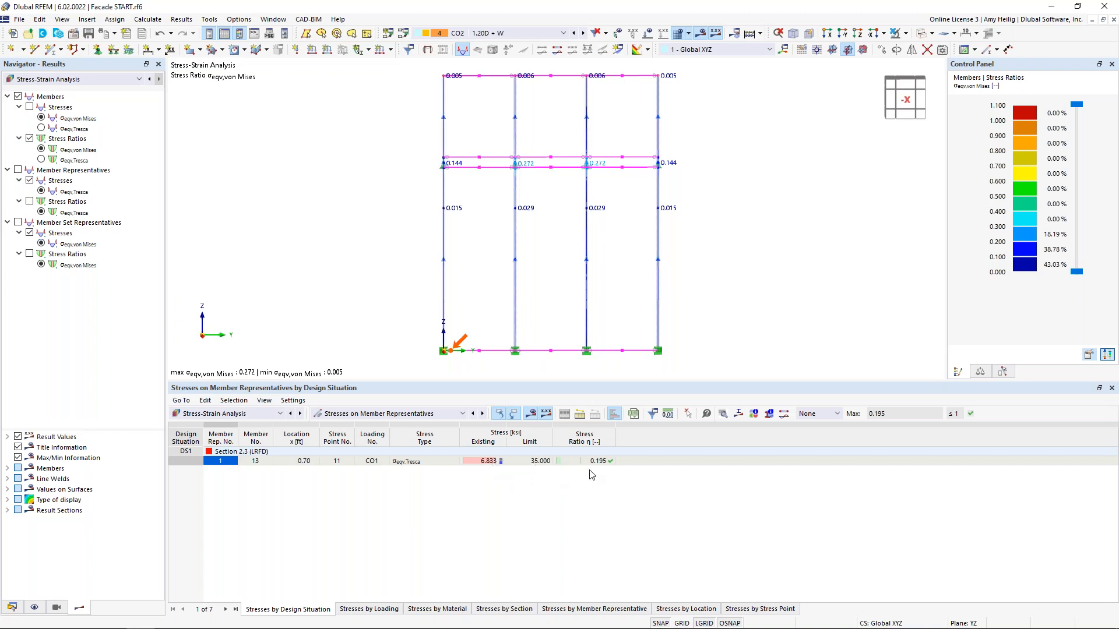
pyautogui.click(444, 415)
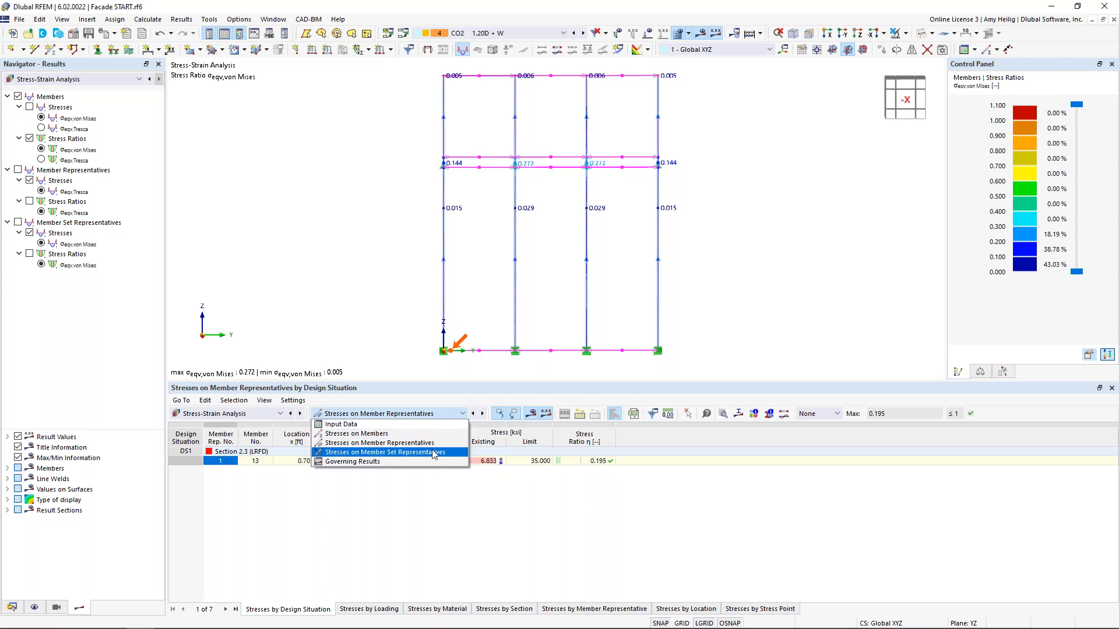
pyautogui.click(433, 453)
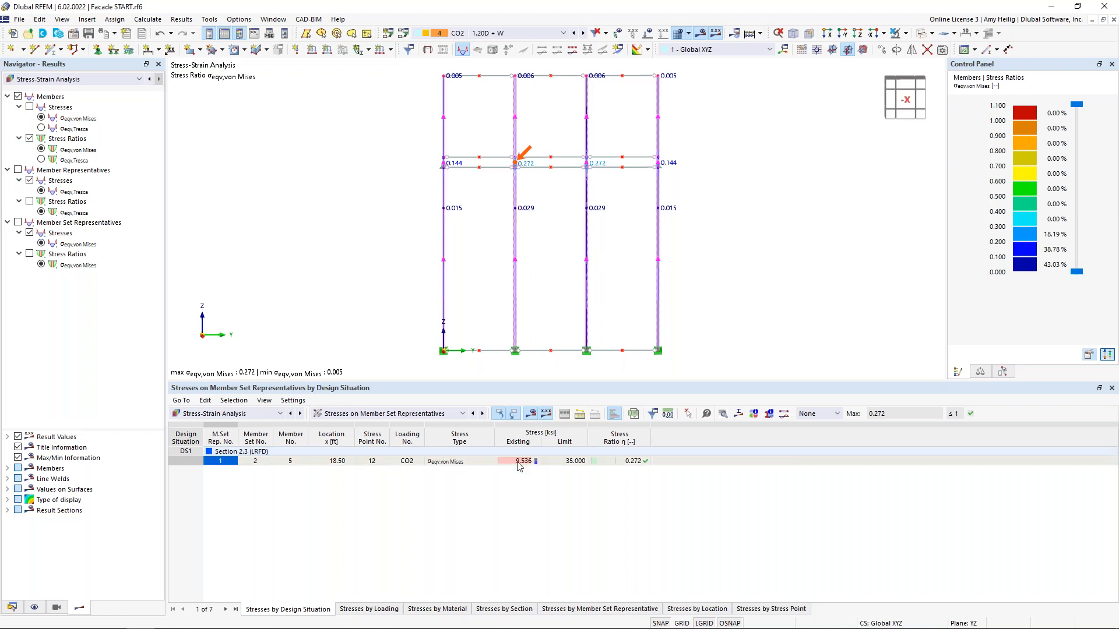
# - Open the result details of the member set representative and display its section diagram with the Stresses result type
pyautogui.click(725, 414)
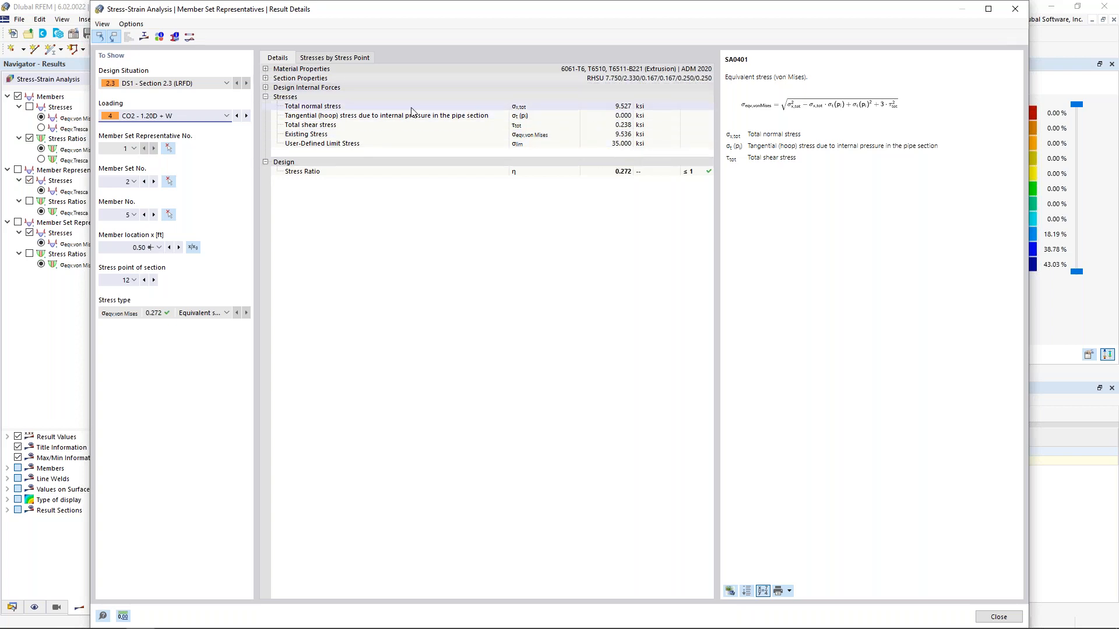
pyautogui.click(144, 37)
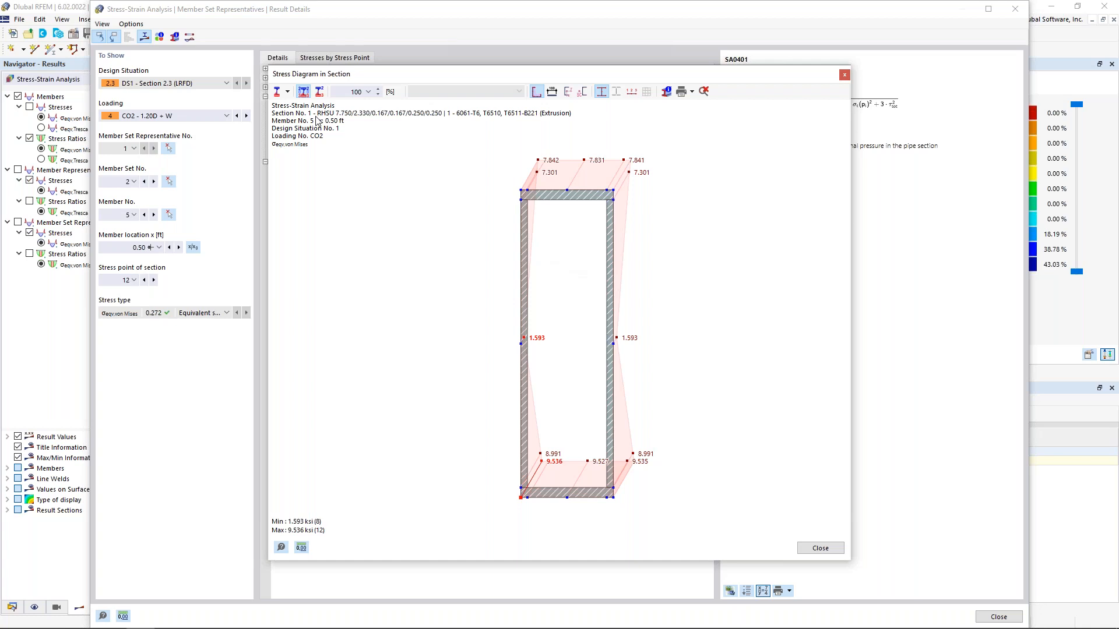
pyautogui.click(286, 92)
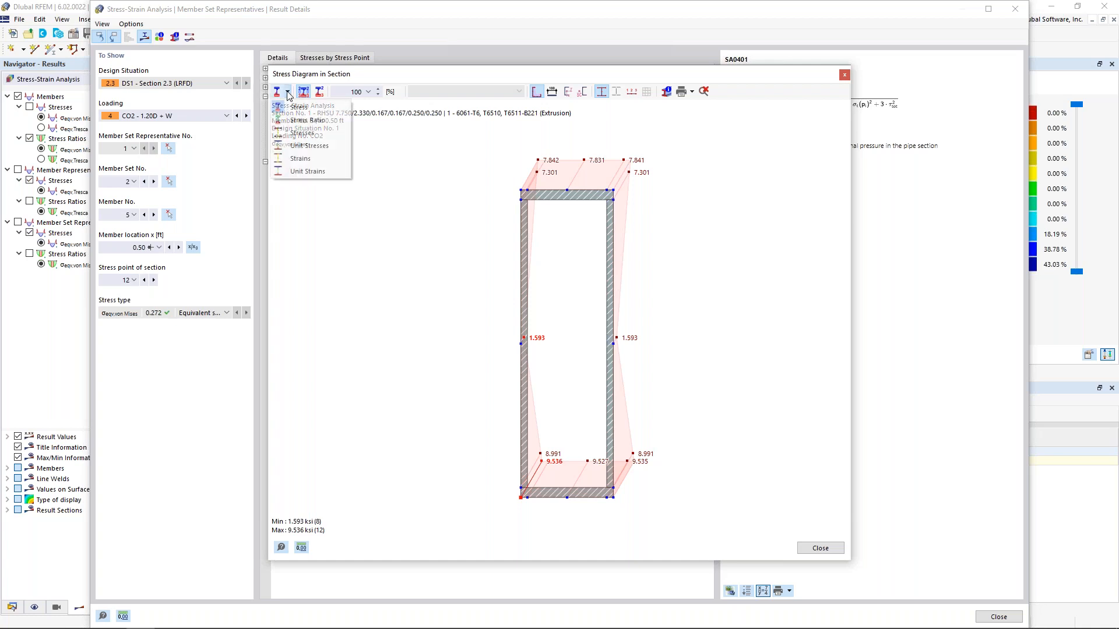
pyautogui.click(301, 134)
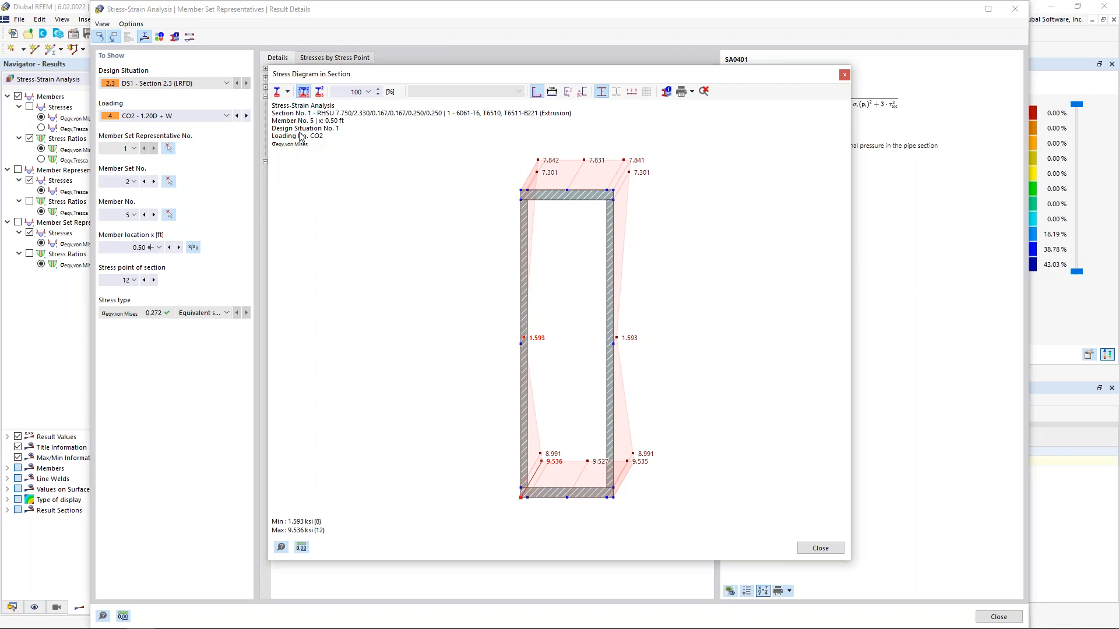
# - View the section's normal stress from the bending moment about local y and its shear stress from local z shear, and close the details
pyautogui.click(519, 92)
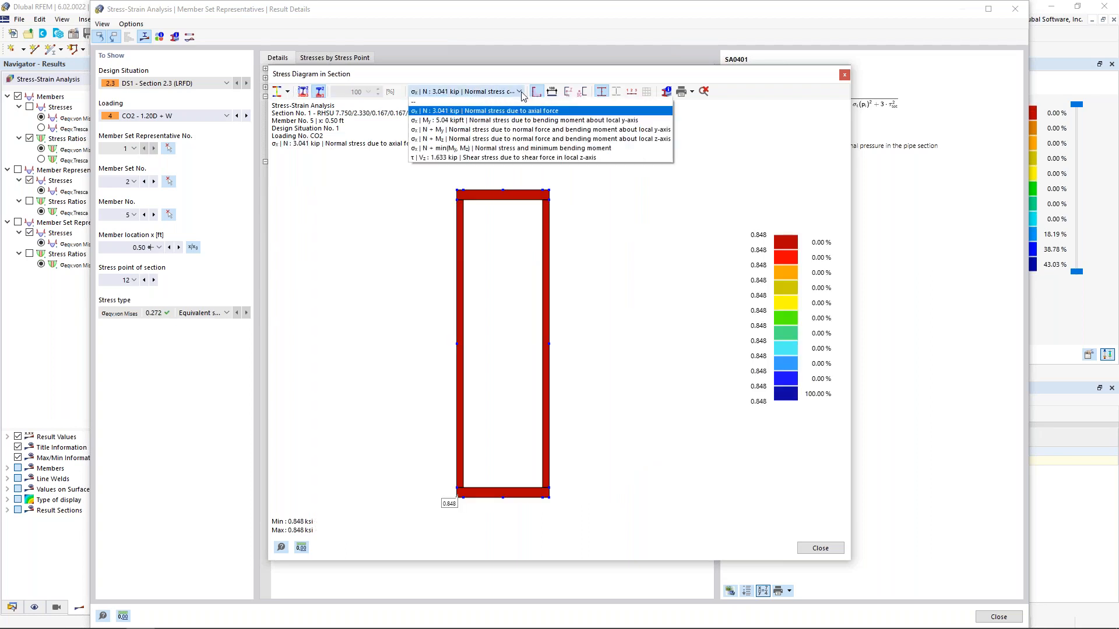
pyautogui.click(514, 121)
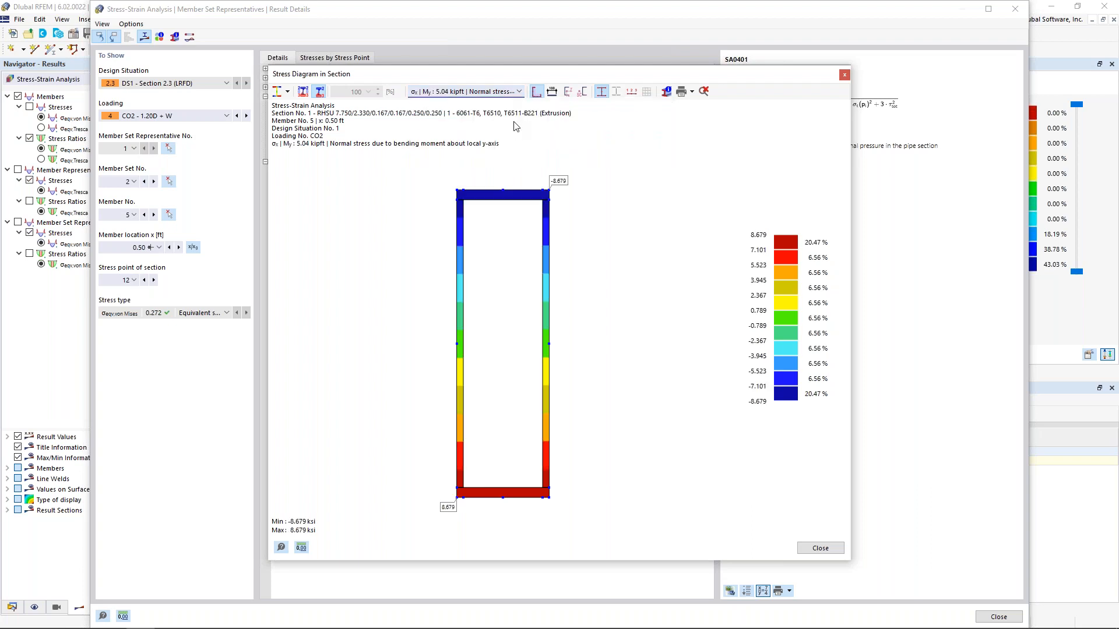
pyautogui.click(520, 92)
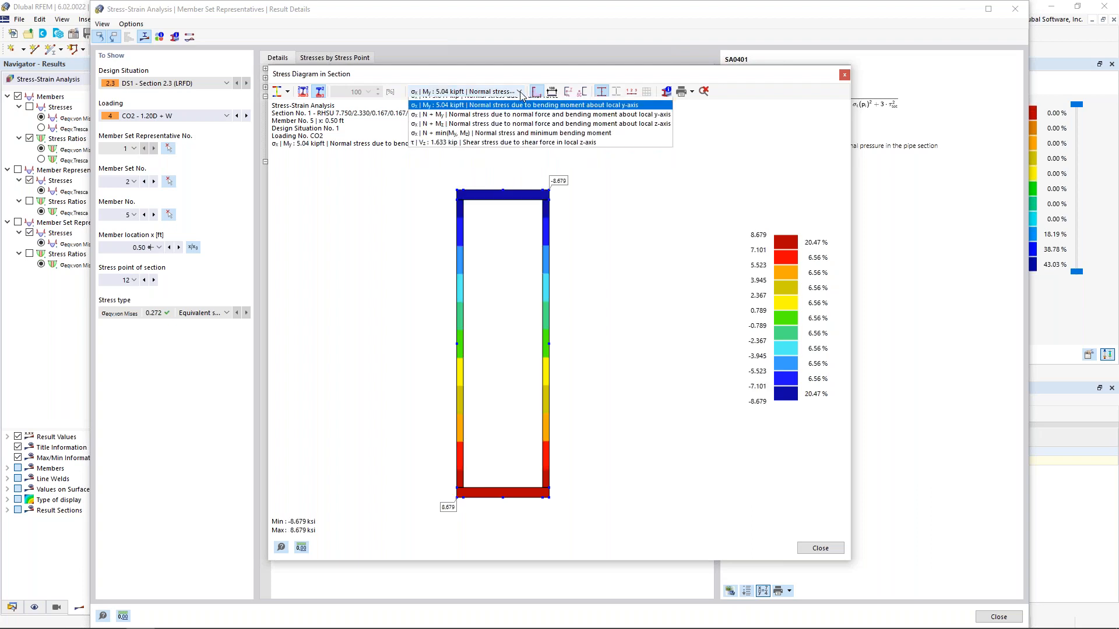
pyautogui.click(502, 157)
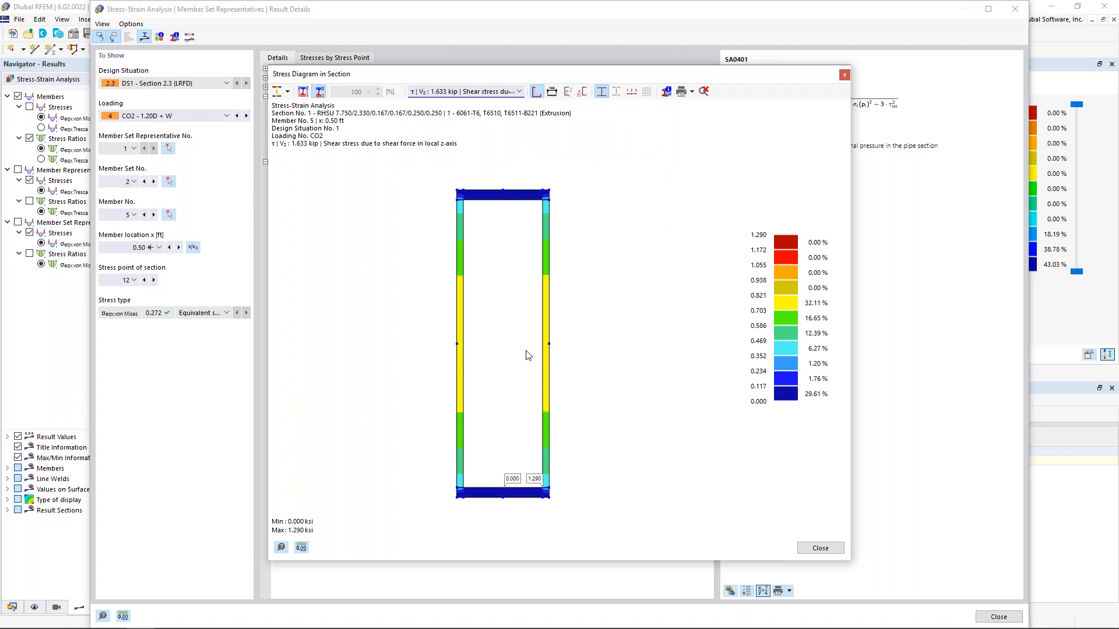
pyautogui.click(820, 548)
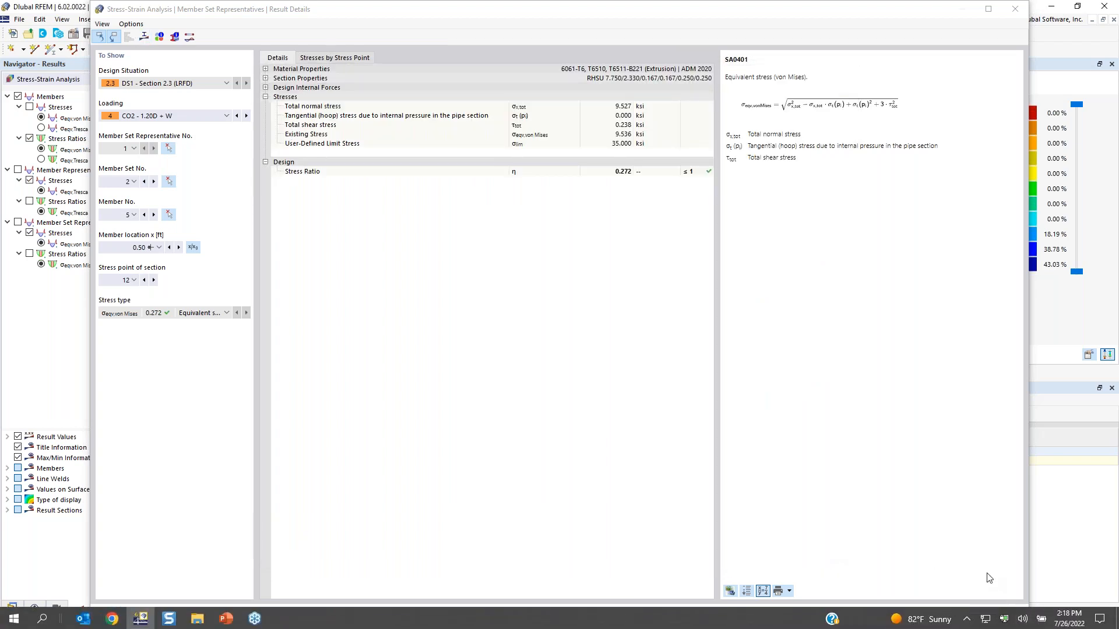
pyautogui.click(1011, 616)
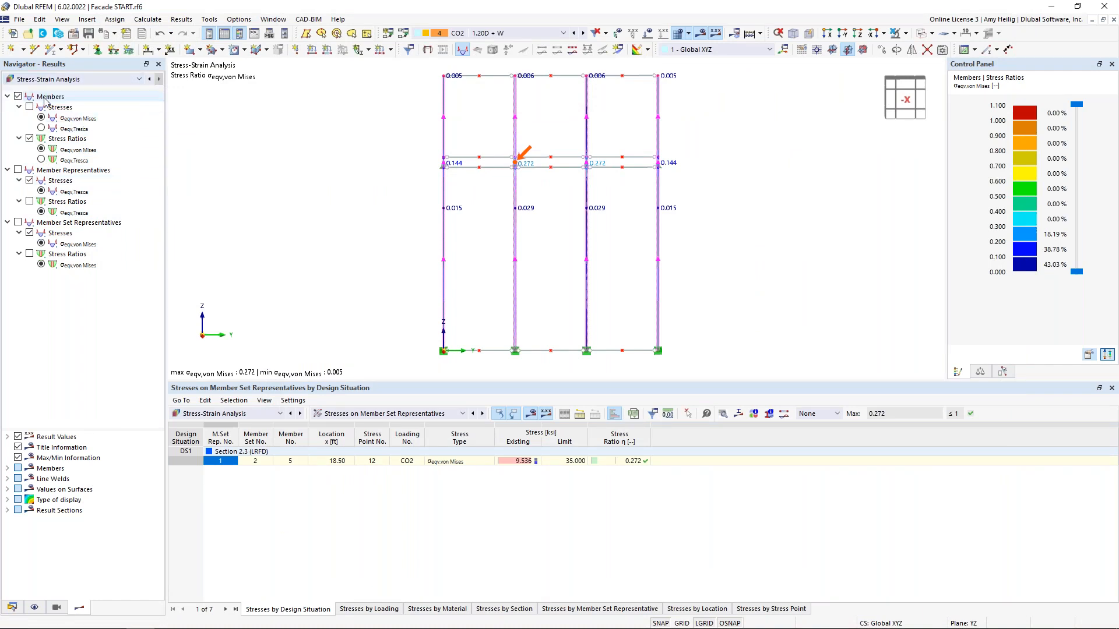
# - Display the Tresca stress ratios of the member representatives on the facade in a 3D view
pyautogui.keyDown('ctrl'); pyautogui.moveTo(399, 239); pyautogui.dragTo(537, 248, button='middle'); pyautogui.keyUp('ctrl')
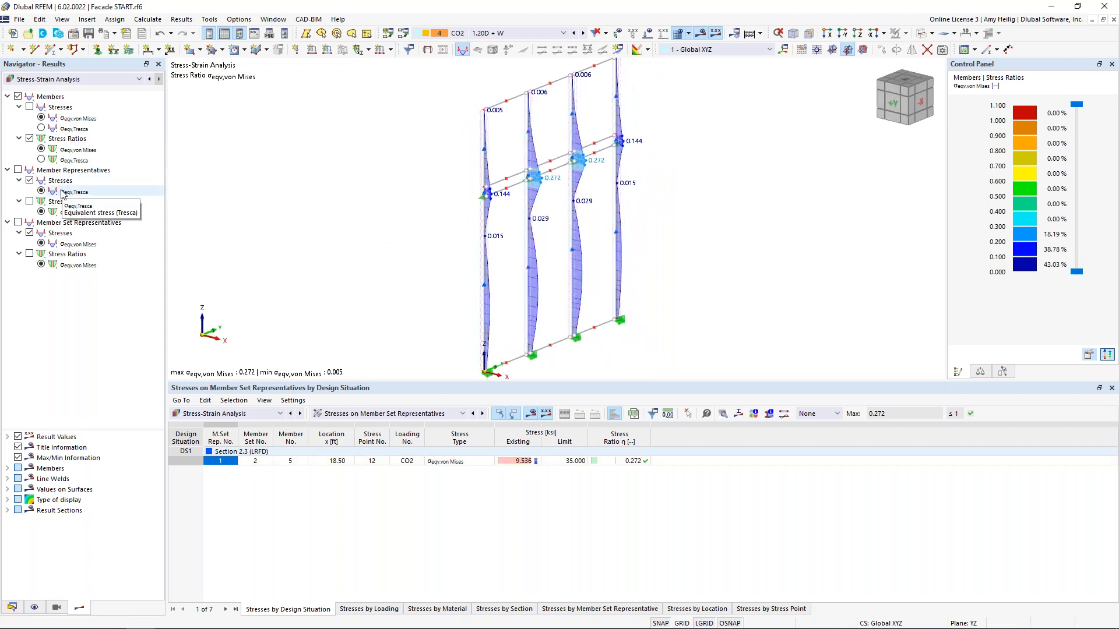
pyautogui.click(29, 201)
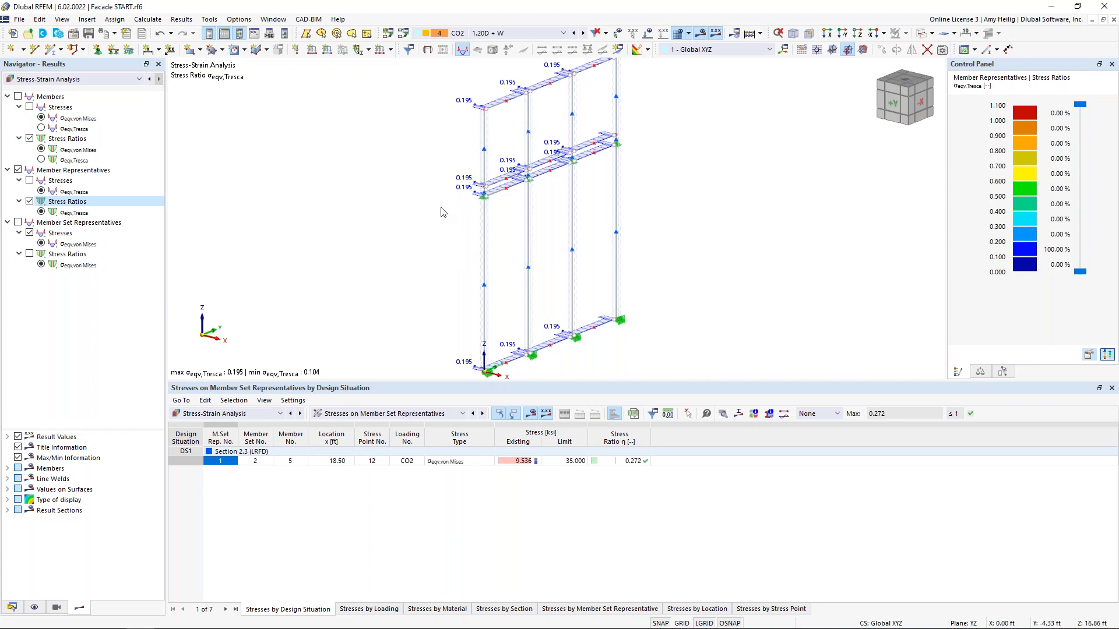
# - Create a new 3D model named Base Plate 10 with the Stress-Strain Analysis and Nonlinear Material Behavior add-ons activated
pyautogui.click(21, 20)
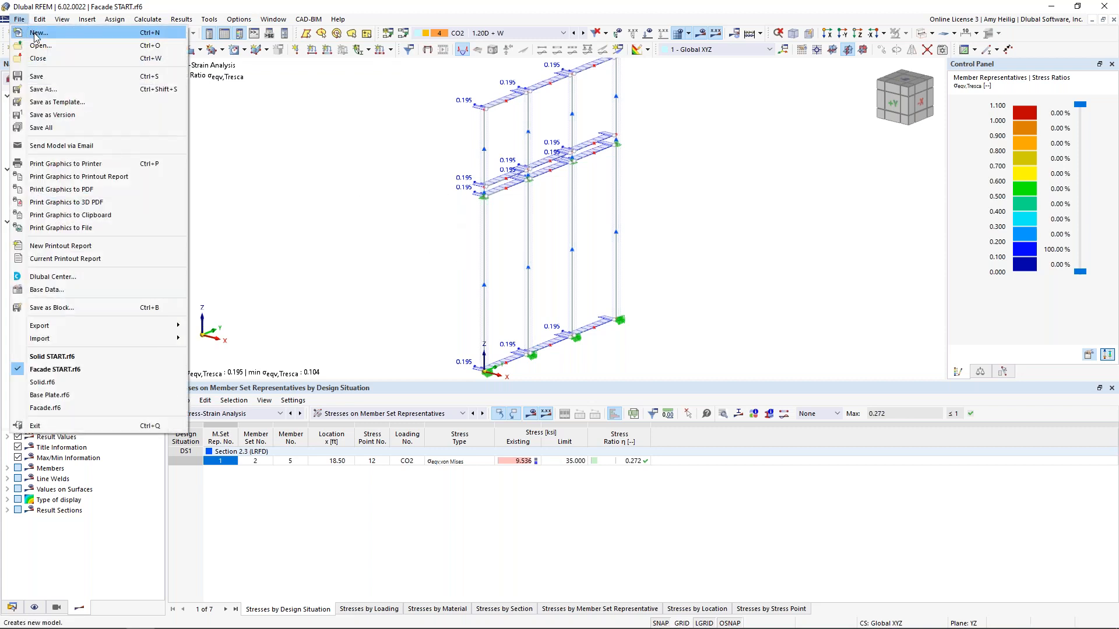
pyautogui.click(35, 33)
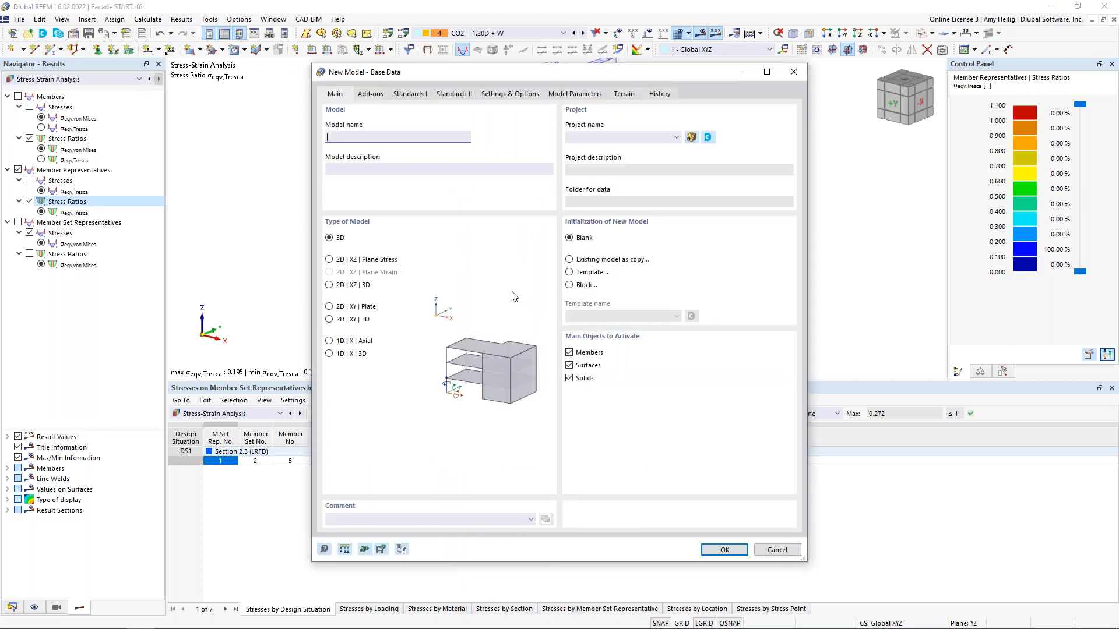
pyautogui.write('Base Plate 10')
pyautogui.click(374, 98)
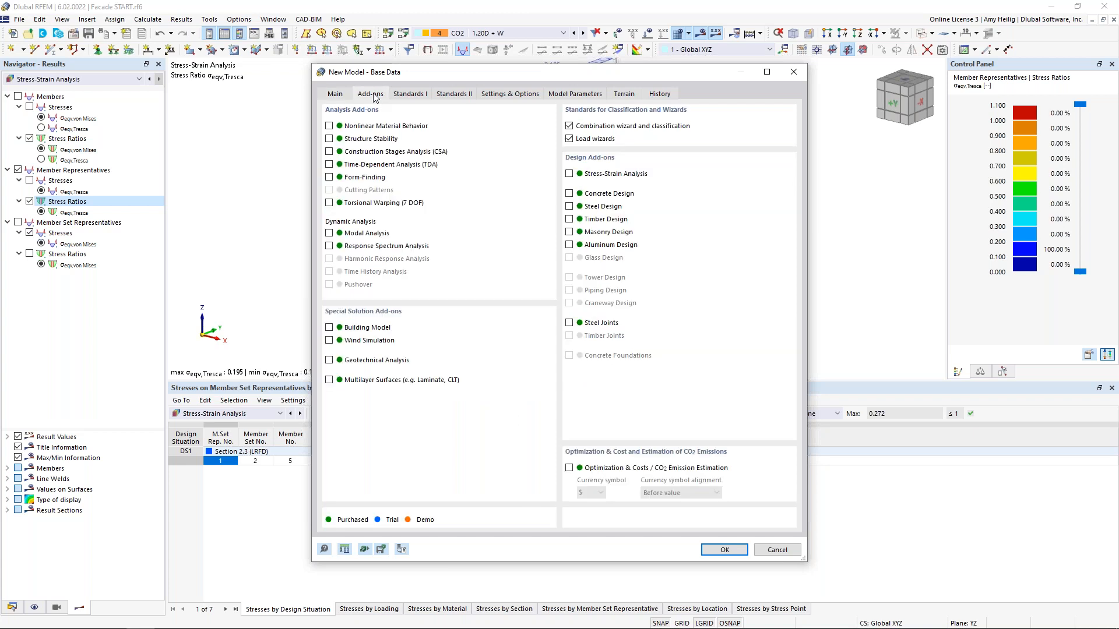
pyautogui.click(569, 174)
pyautogui.click(330, 126)
pyautogui.click(723, 549)
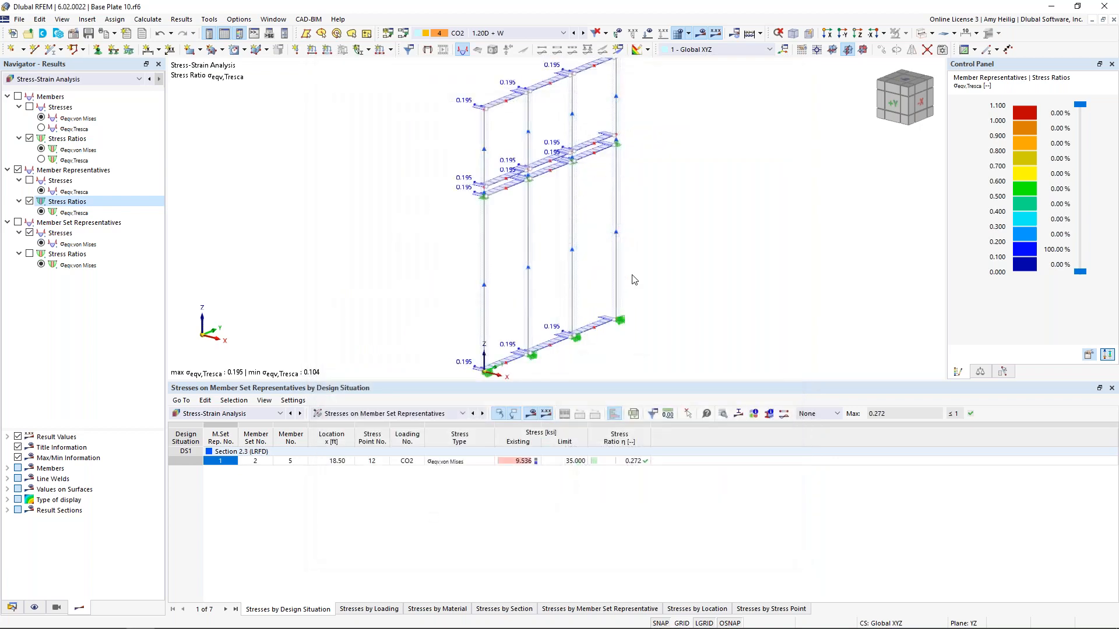
# - Enlarge the graphics area and set the model's length unit to inches from the work plane grid settings
pyautogui.moveTo(652, 237); pyautogui.dragTo(607, 247, button='middle')
pyautogui.scroll(1, 607, 247)
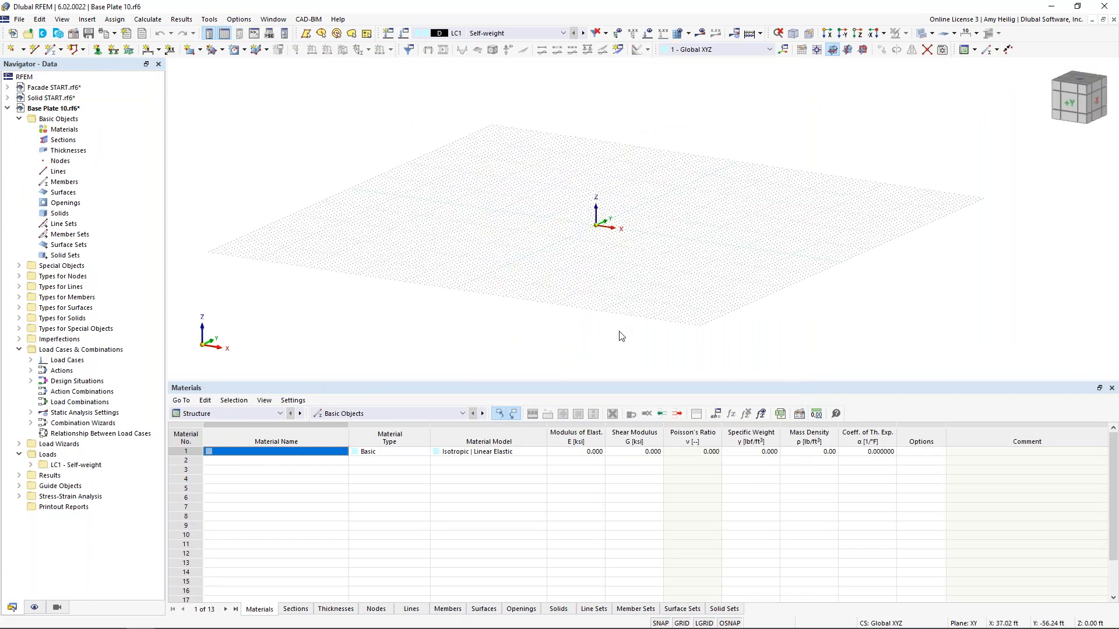
pyautogui.moveTo(630, 380); pyautogui.dragTo(631, 492)
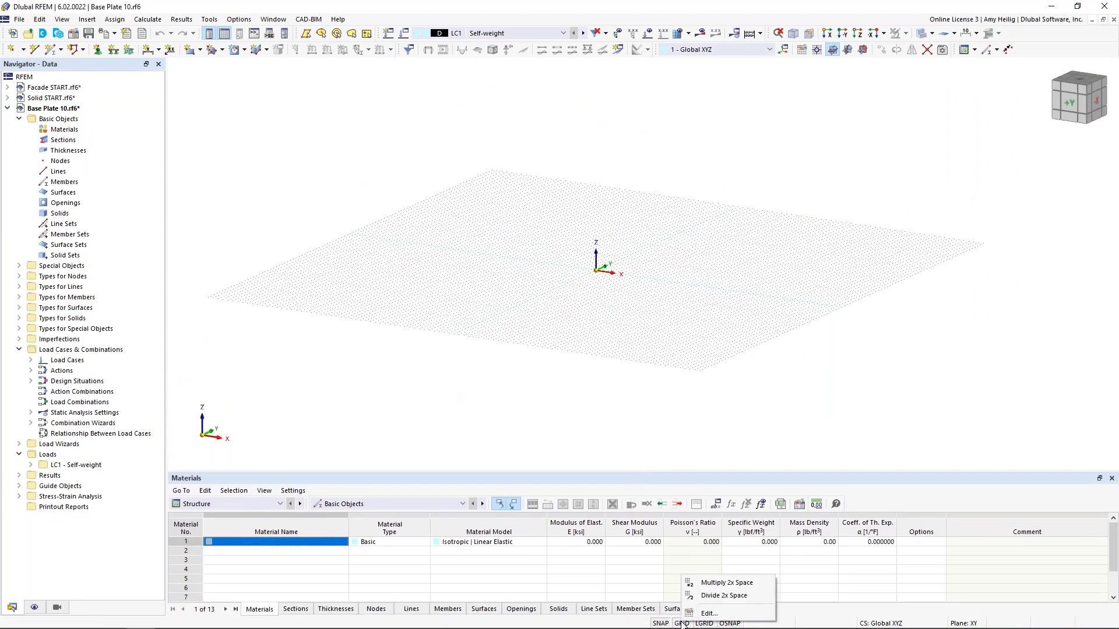
pyautogui.click(696, 614)
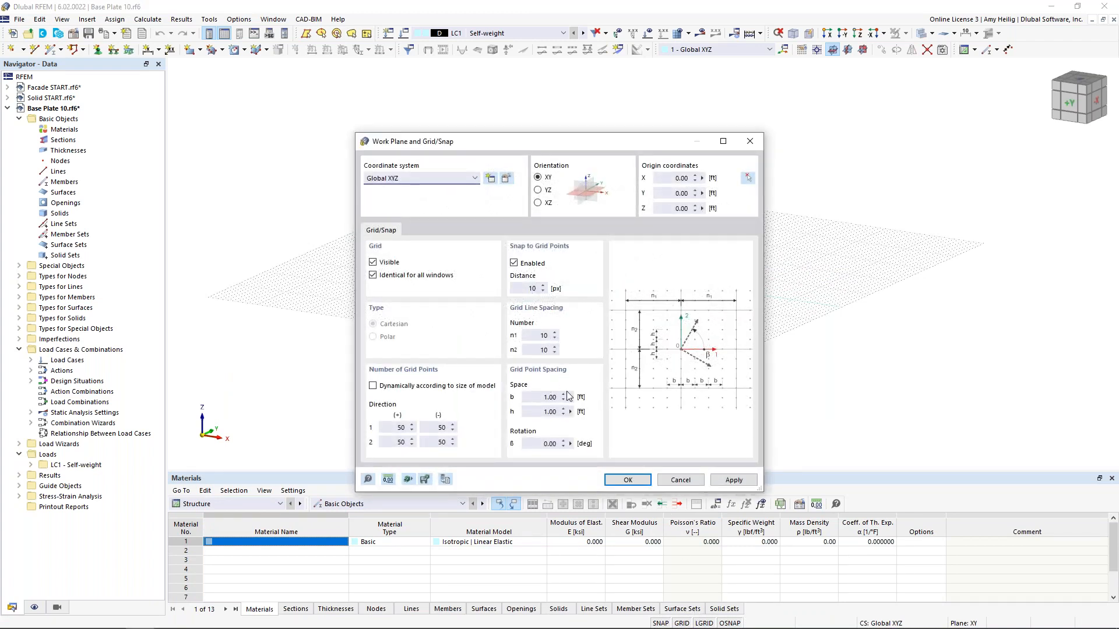
pyautogui.click(388, 479)
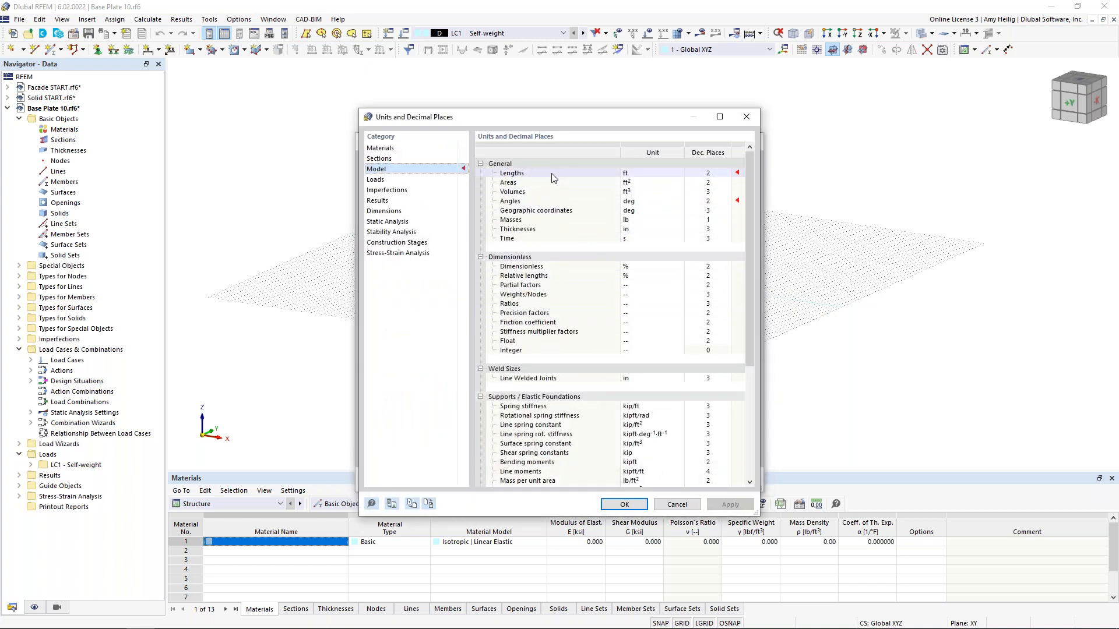
pyautogui.click(635, 176)
pyautogui.click(677, 175)
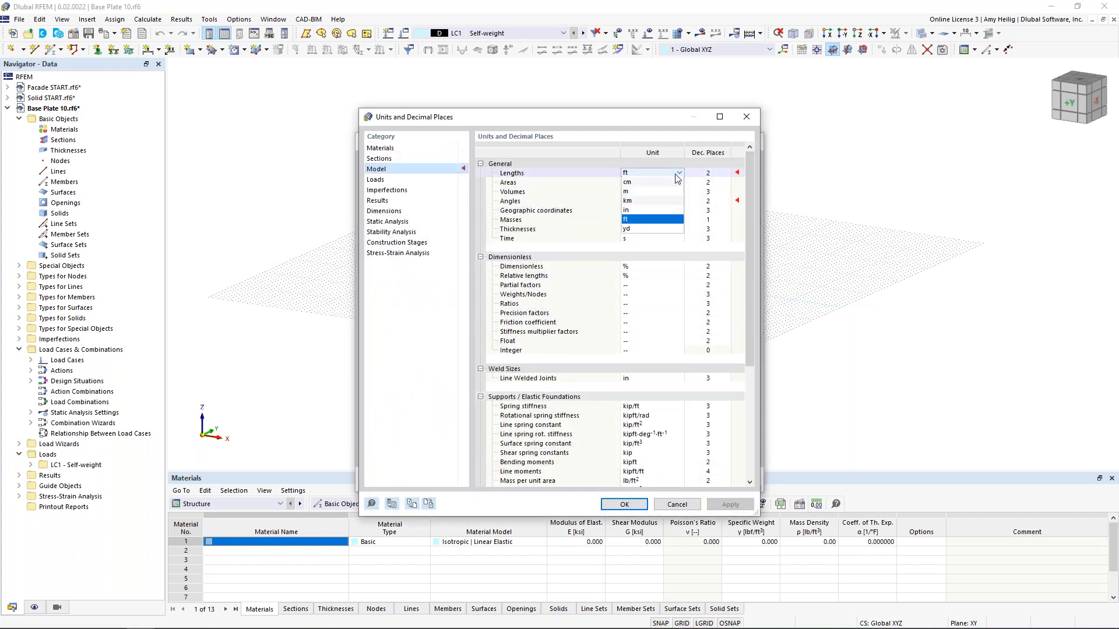
pyautogui.click(660, 224)
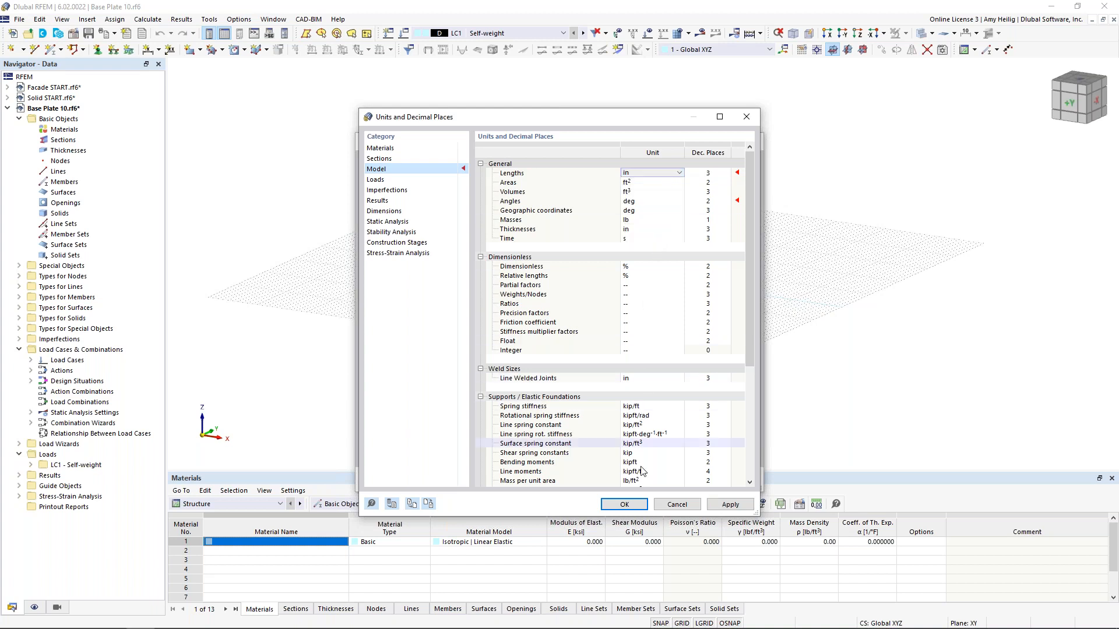
pyautogui.click(624, 505)
# - Set the work plane's grid point spacing to 1 in for both b and h
pyautogui.doubleClick(542, 398)
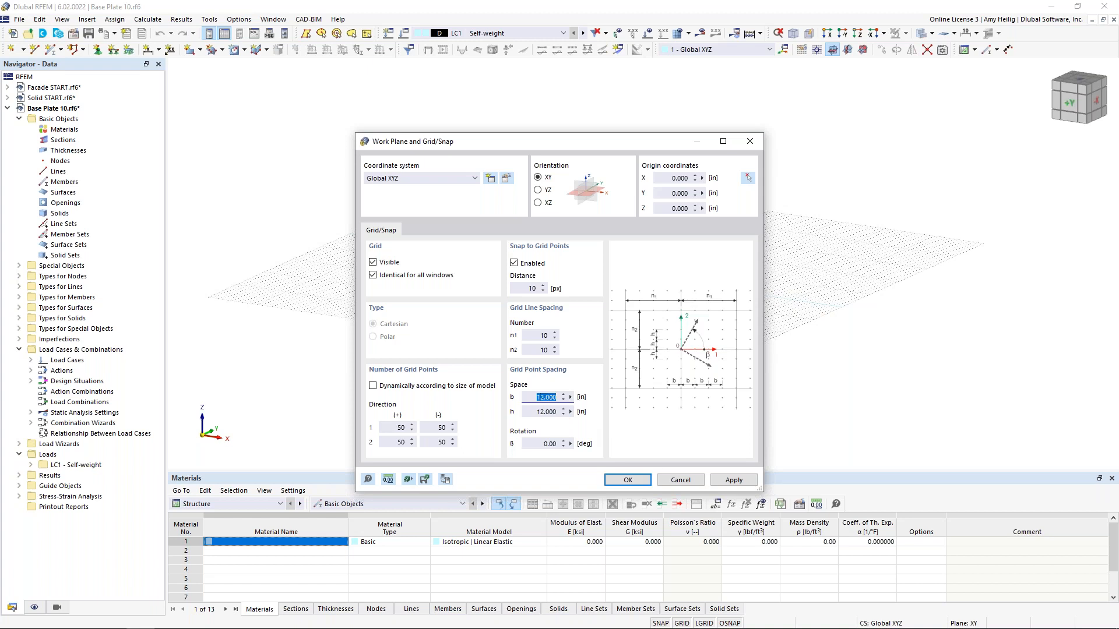
pyautogui.write('1')
pyautogui.press('Tab')
pyautogui.write('1')
pyautogui.press('Tab')
pyautogui.click(619, 479)
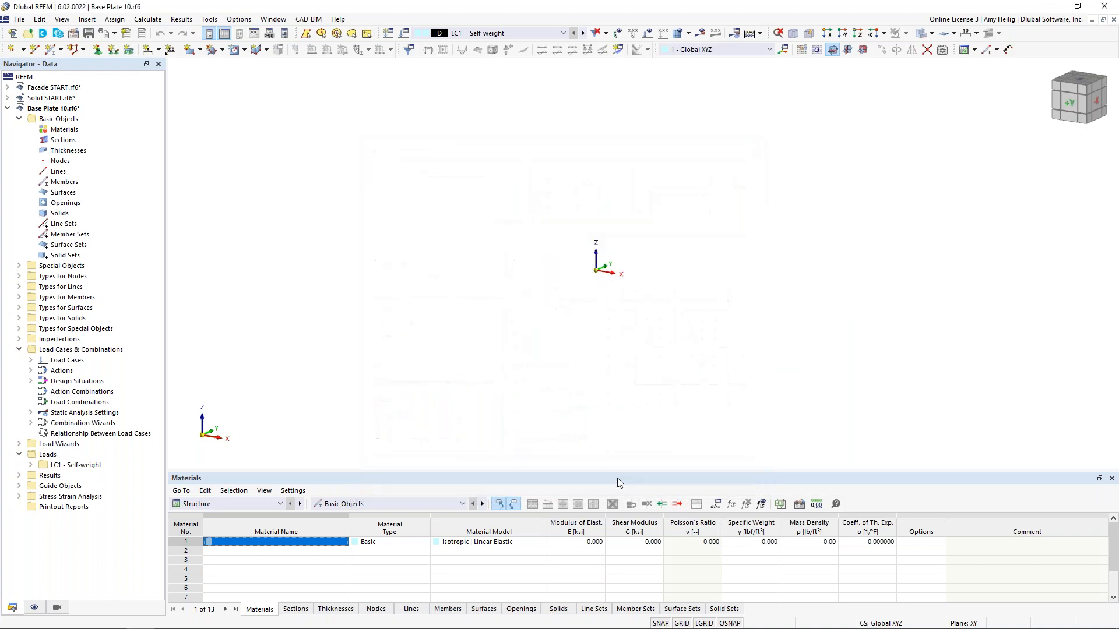
# - Start a new rectangular surface defined via its center and create a uniform thickness of 0.5 in for it
pyautogui.scroll(15, 600, 285)
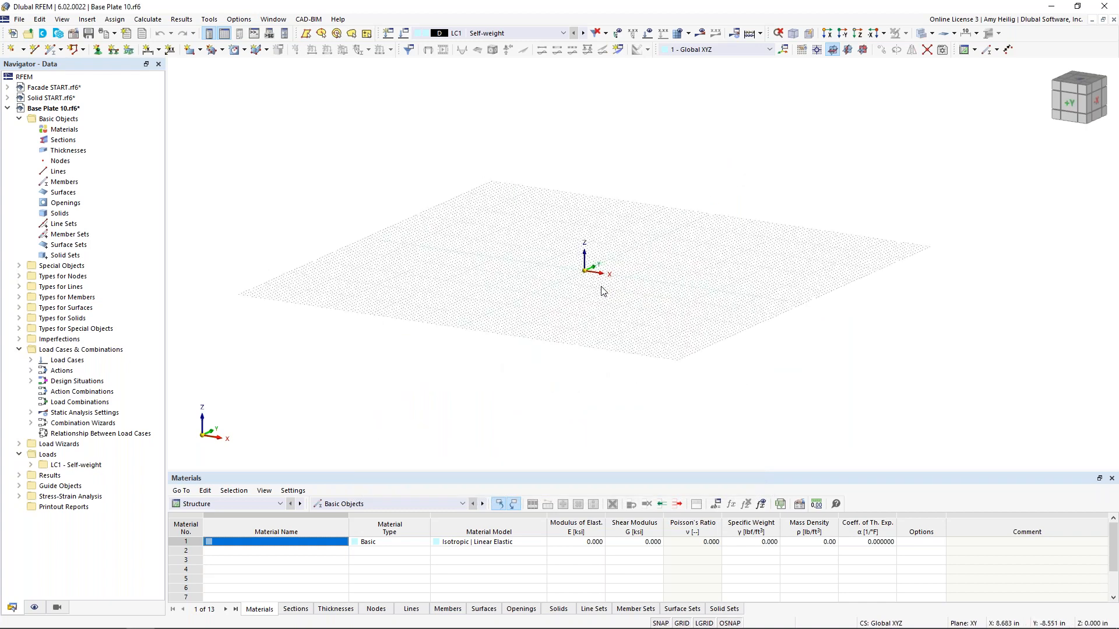
pyautogui.scroll(3, 558, 263)
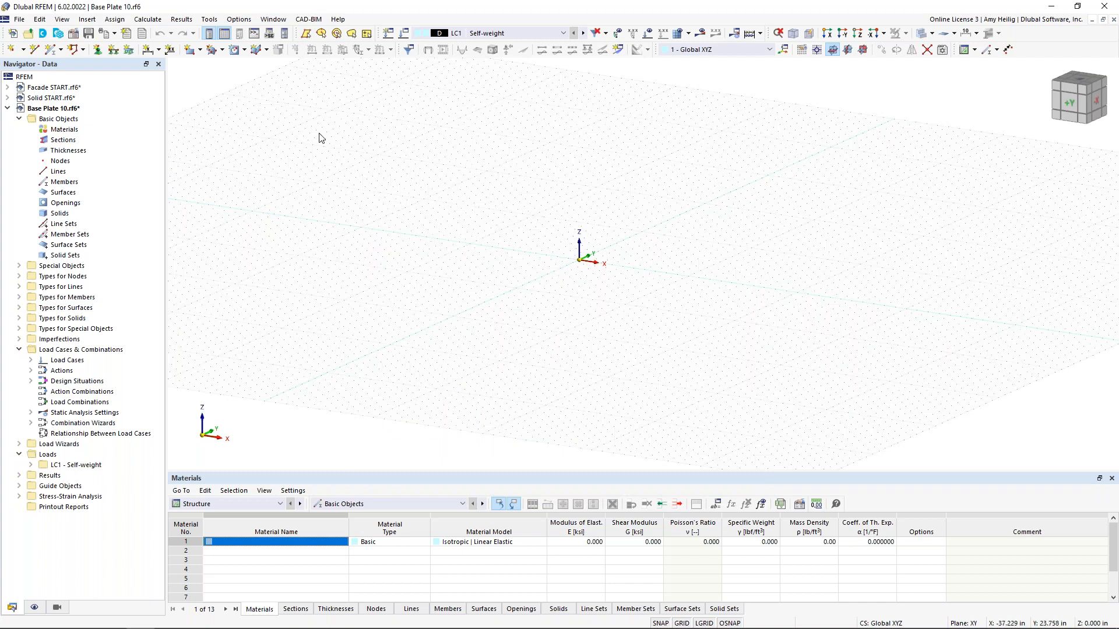
pyautogui.click(200, 49)
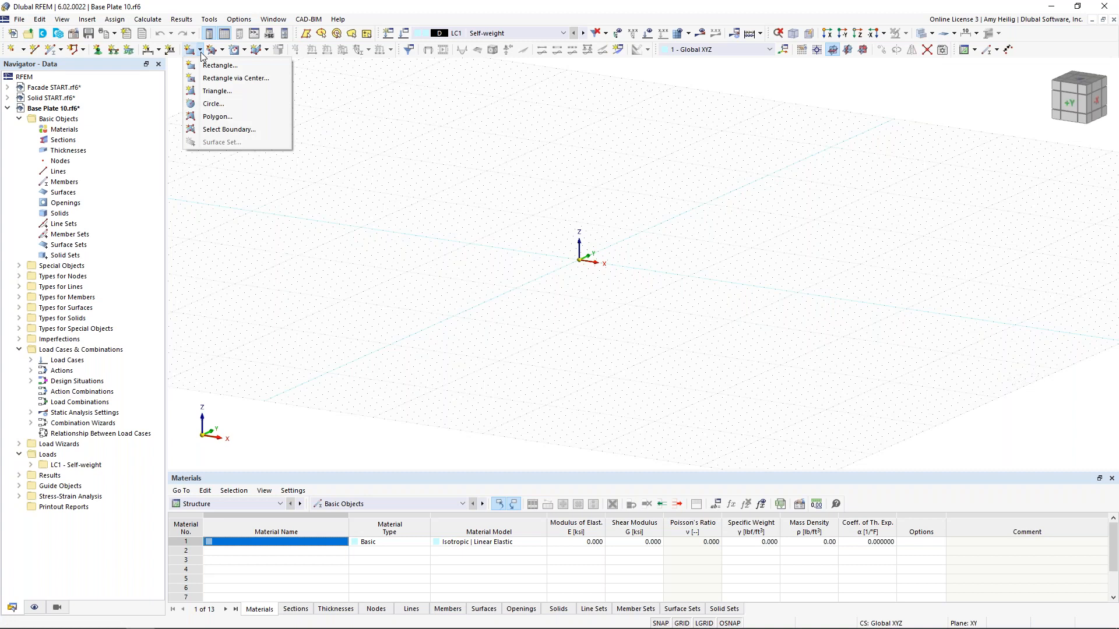
pyautogui.click(233, 78)
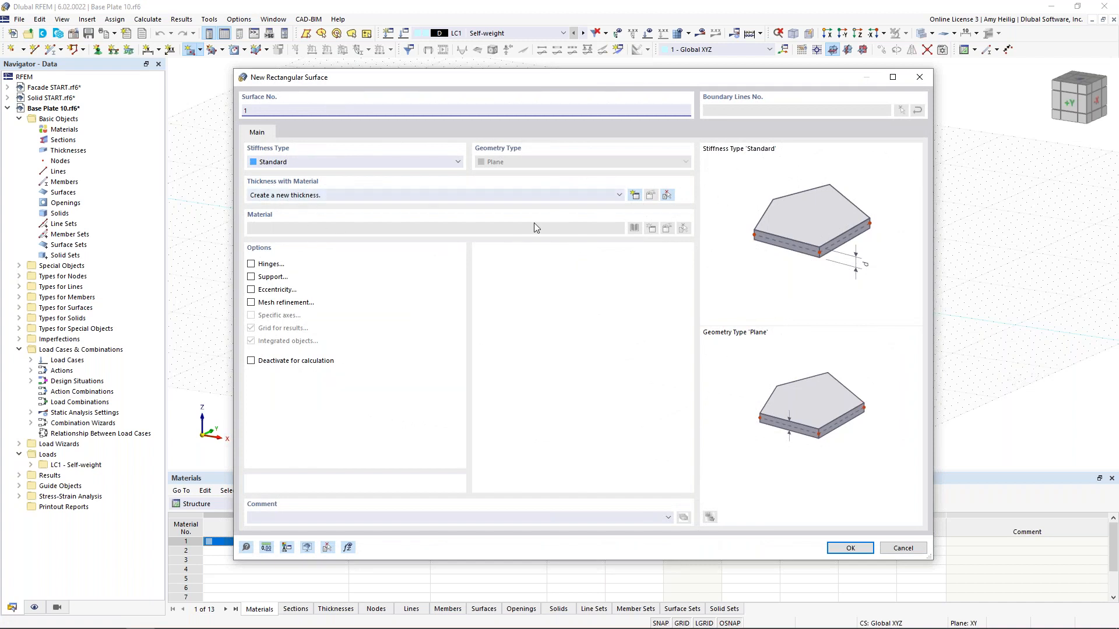
pyautogui.click(635, 196)
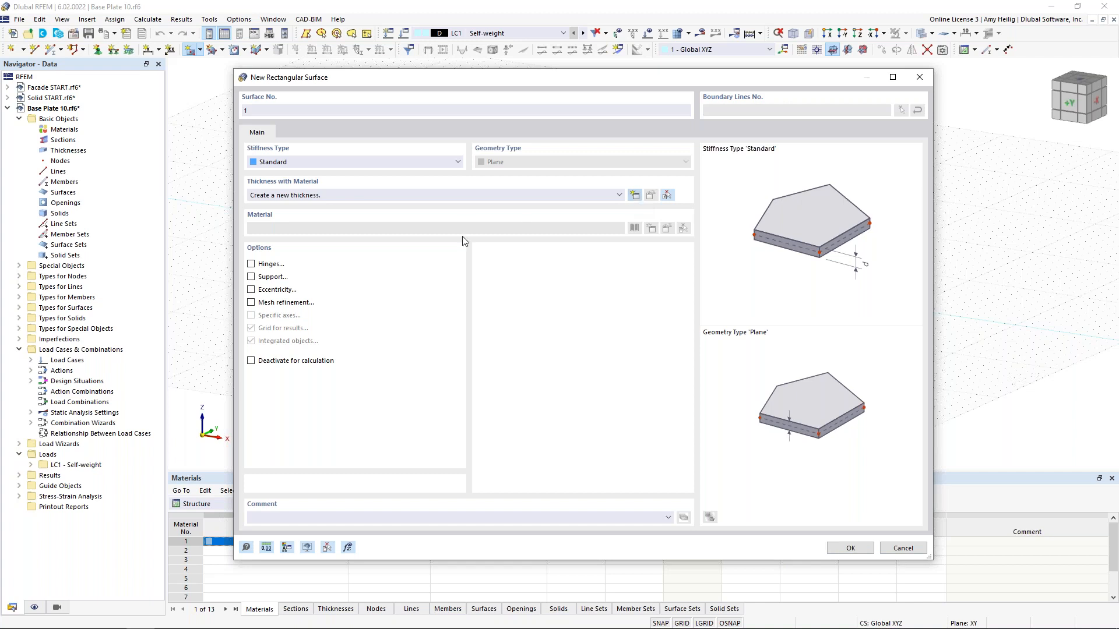
pyautogui.moveTo(412, 234); pyautogui.dragTo(454, 243)
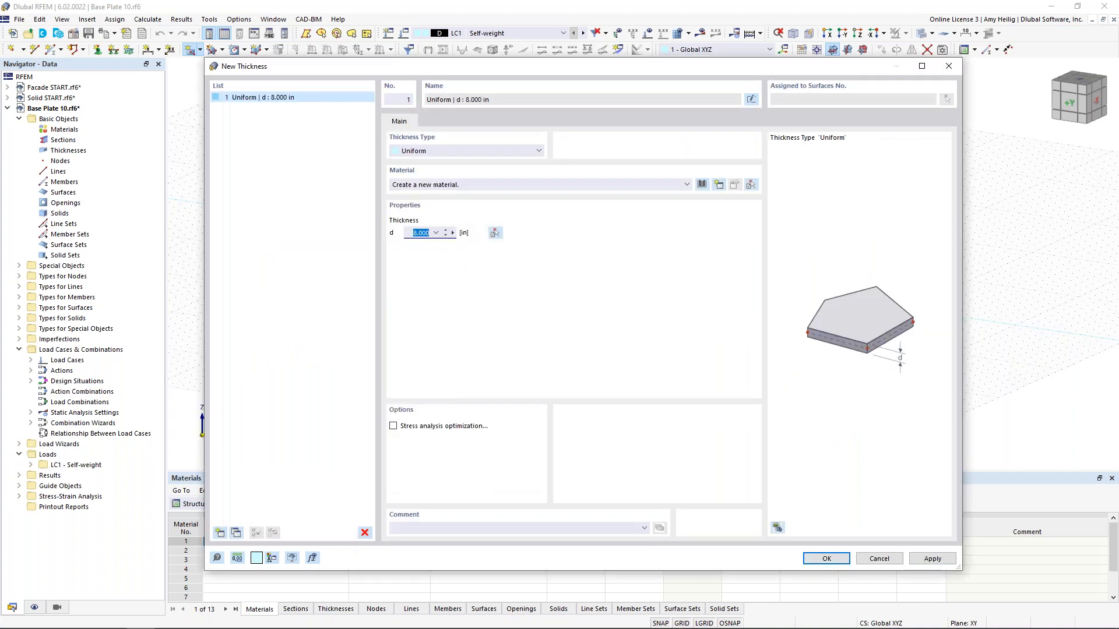
pyautogui.write('0.5')
# - Assign the AISC 360-16 steel A36 (Plates, Strips and Sheets) from the material library to the new thickness
pyautogui.click(701, 184)
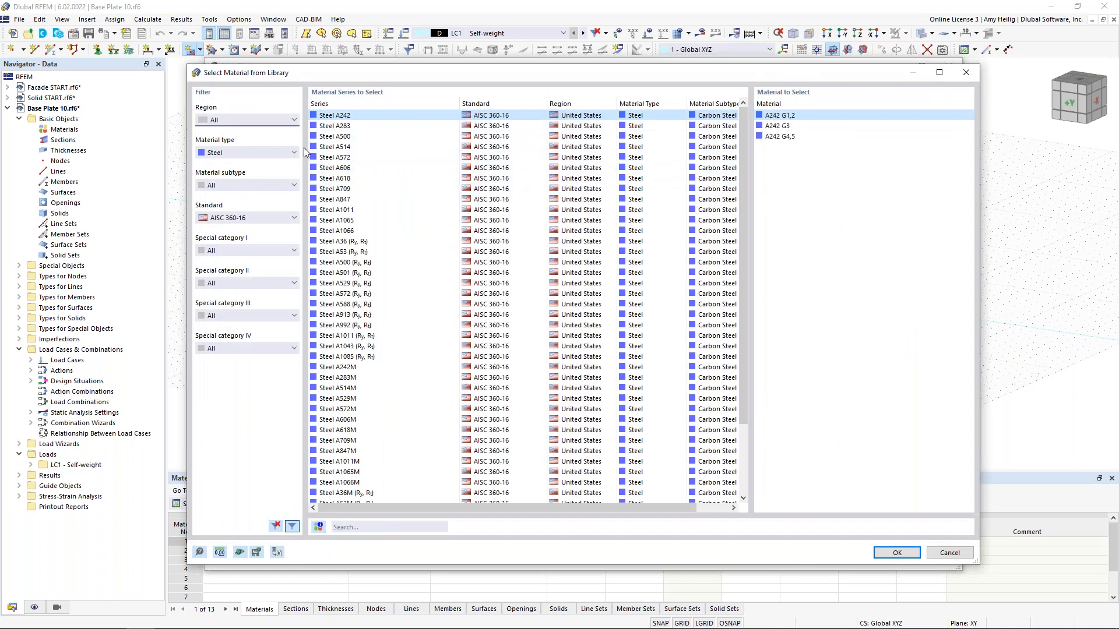
pyautogui.click(239, 153)
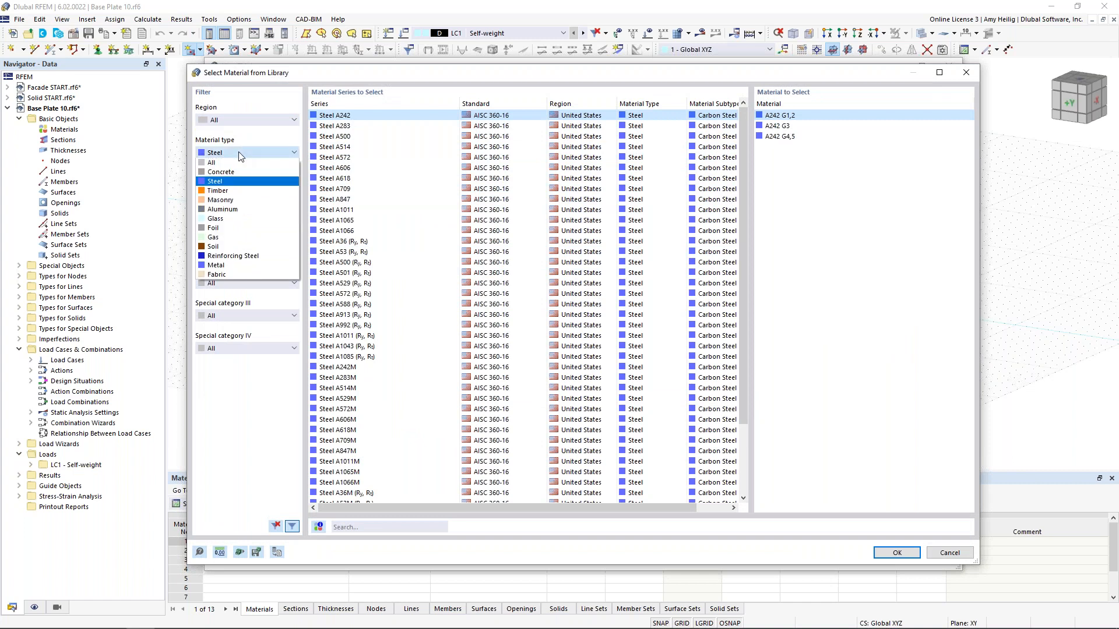
pyautogui.click(229, 181)
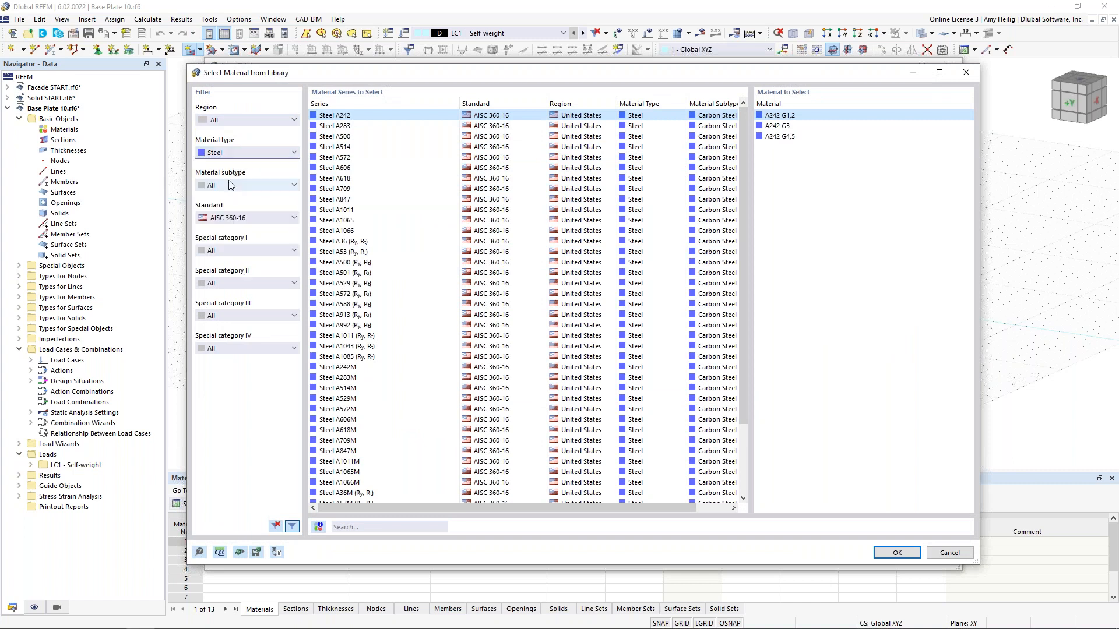
pyautogui.click(243, 219)
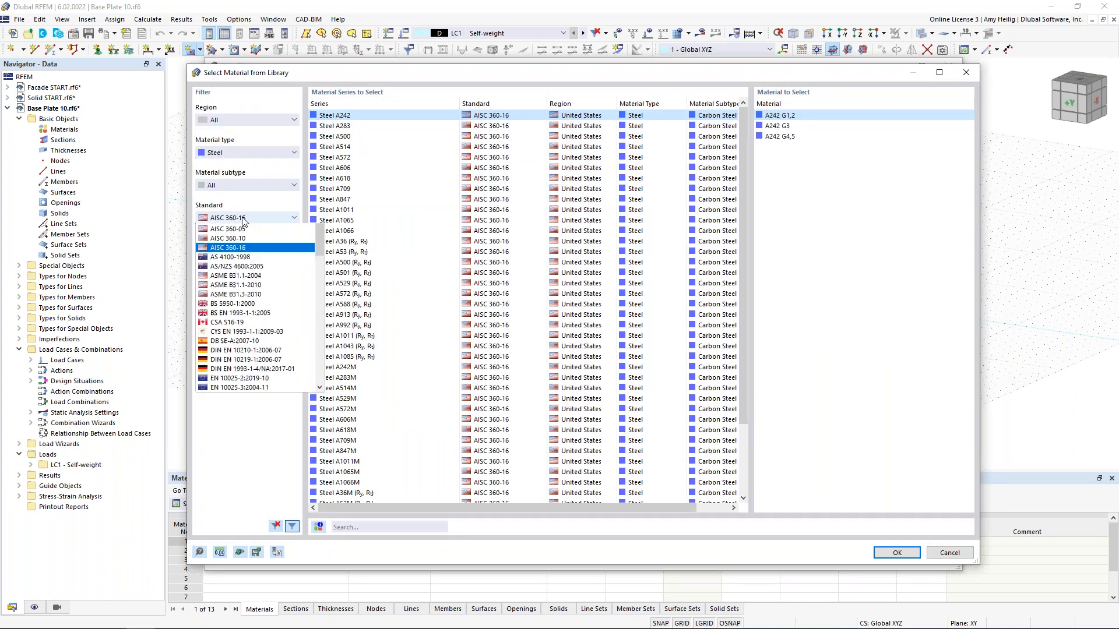
pyautogui.click(267, 200)
pyautogui.click(340, 242)
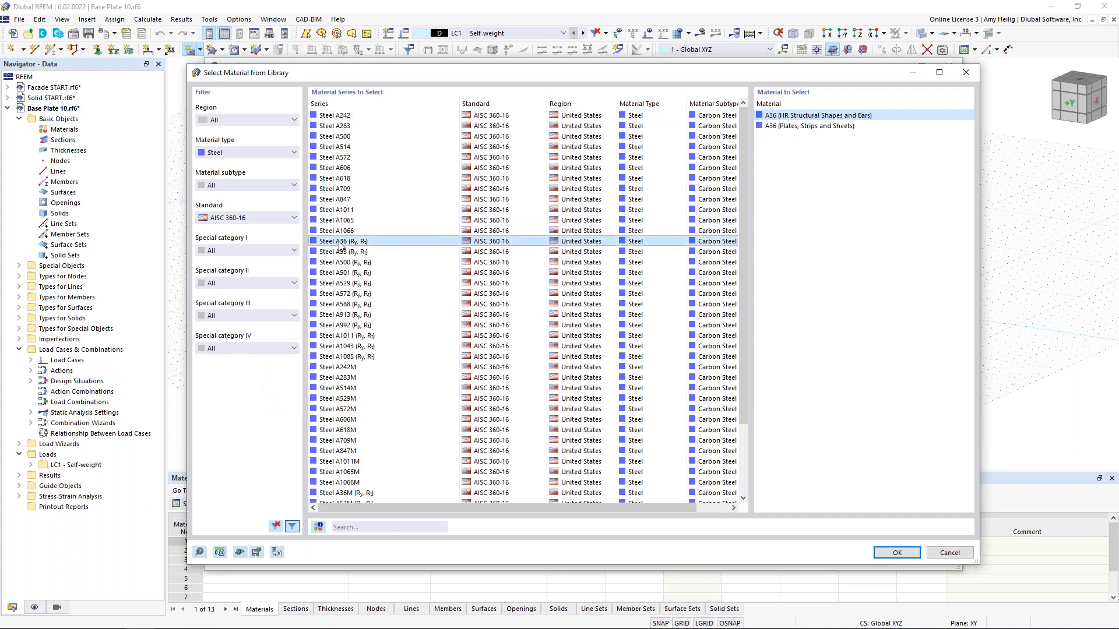
pyautogui.click(787, 127)
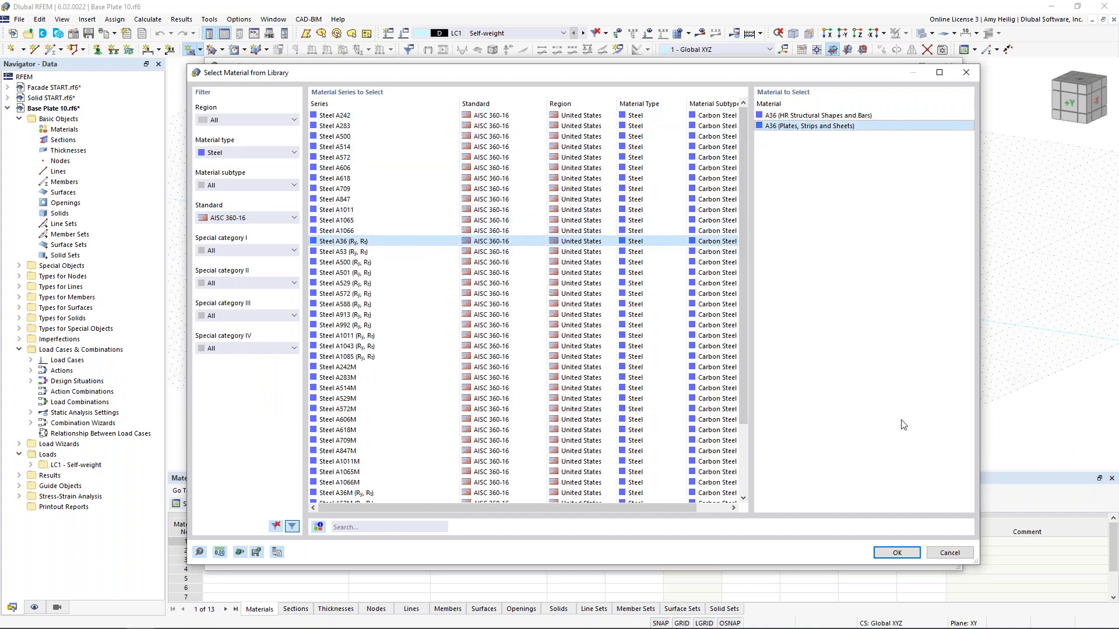
pyautogui.click(905, 553)
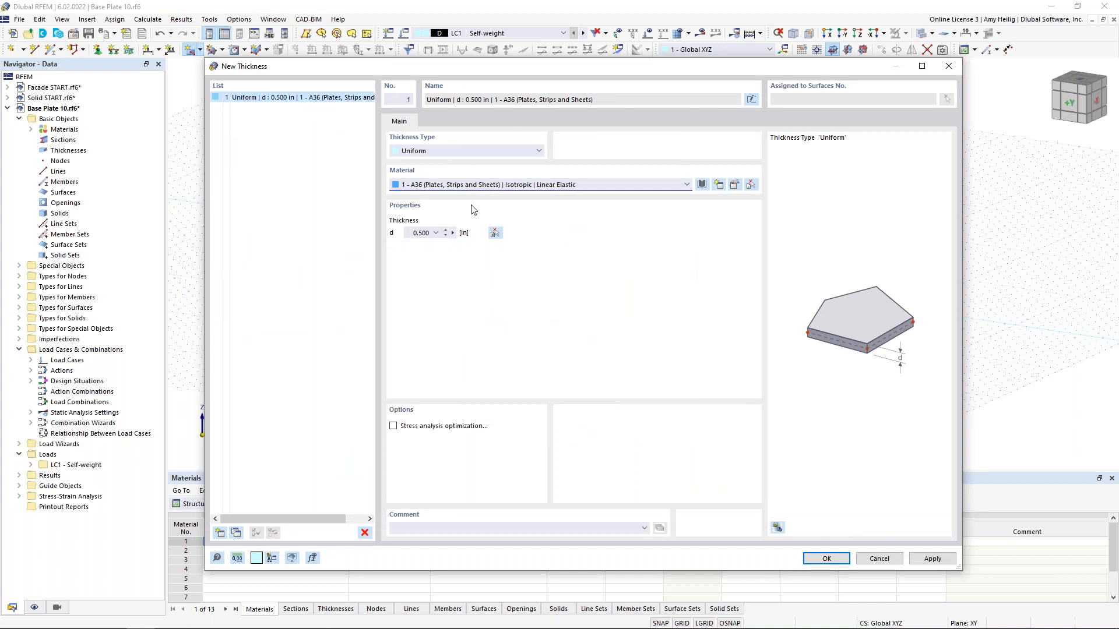
pyautogui.click(816, 560)
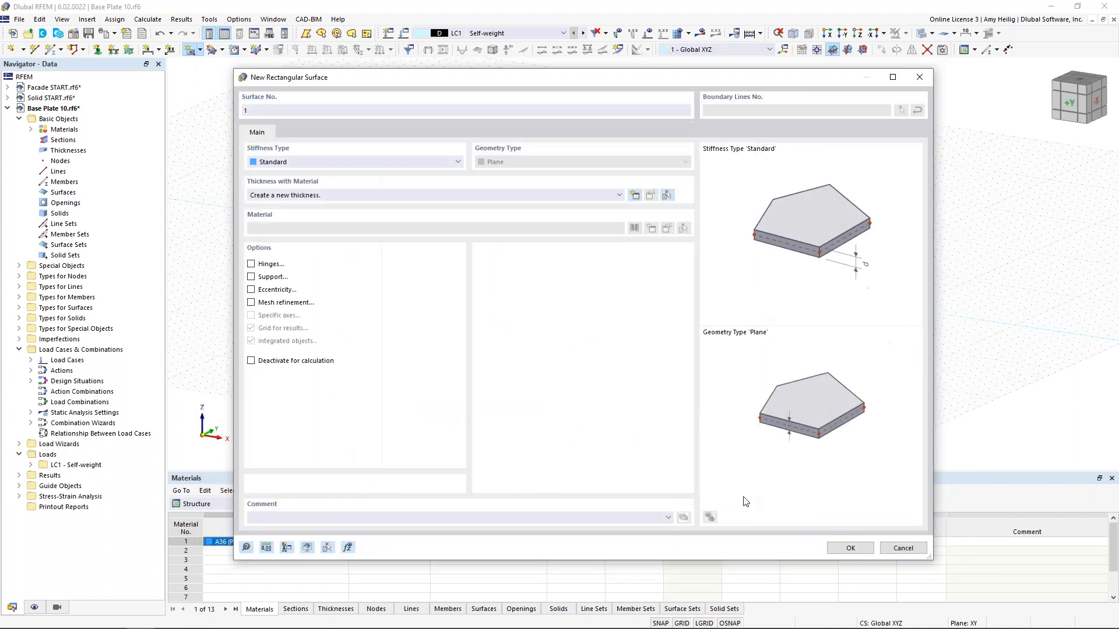
# - Place the rectangular surface centered on the origin with its corner at X 10 in, Y 10 in
pyautogui.click(839, 548)
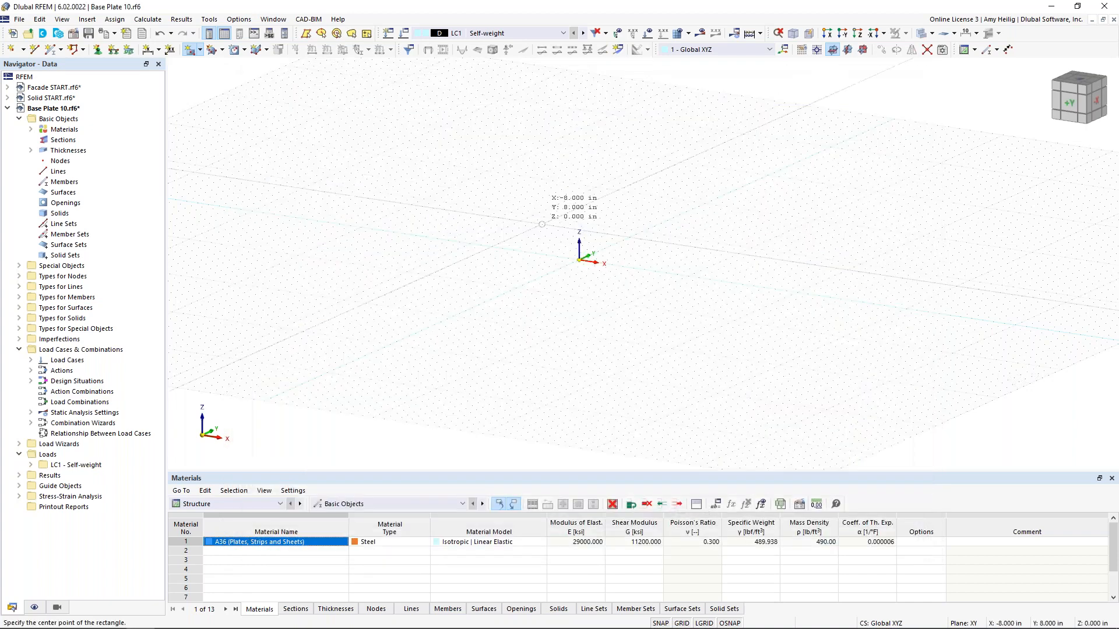
pyautogui.click(569, 252)
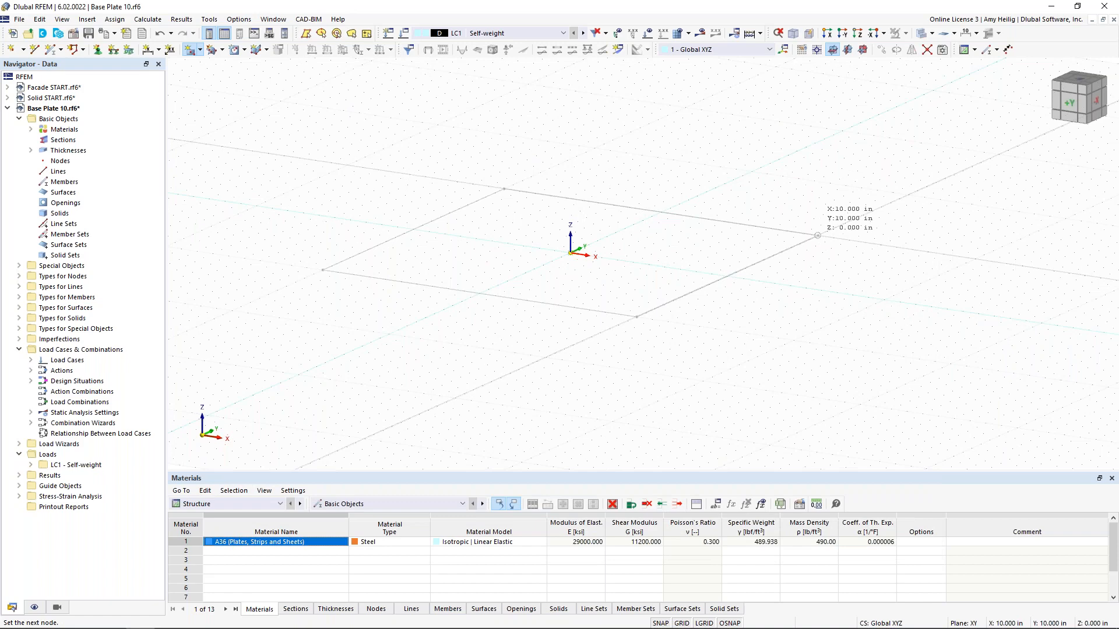
pyautogui.click(817, 235)
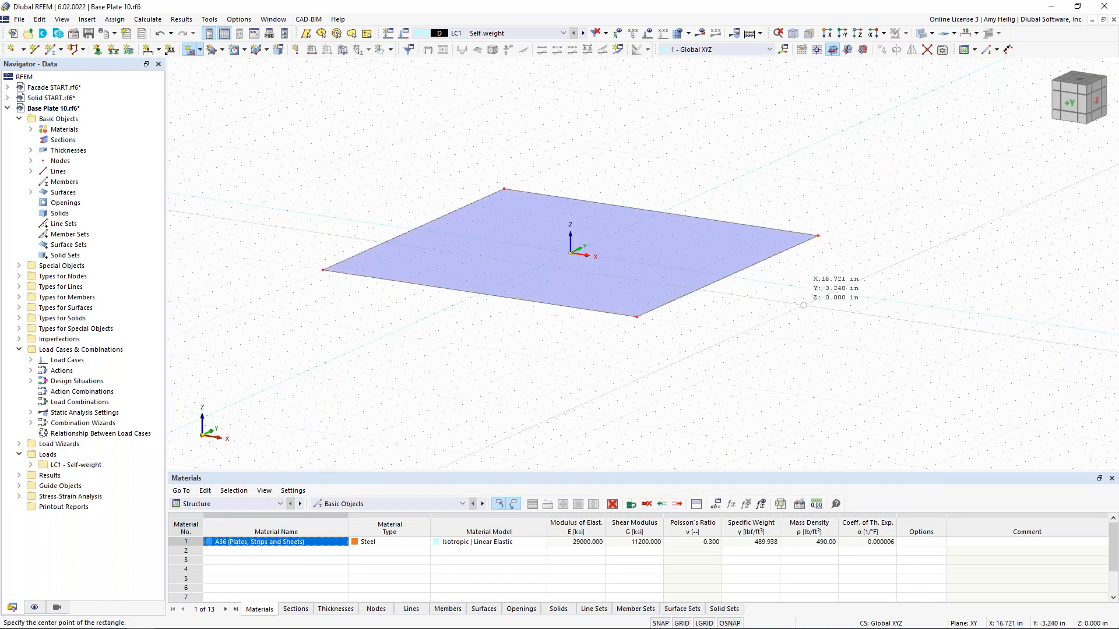
pyautogui.press('Escape')
# - Cut a circular opening with a 0.75 in radius in the plate, centered at X 7 in, Y -7 in
pyautogui.moveTo(804, 305)
pyautogui.keyDown('ctrl'); pyautogui.mouseDown(button='middle')
pyautogui.moveTo(777, 314)
pyautogui.moveTo(684, 292)
pyautogui.moveTo(769, 327)
pyautogui.mouseUp(button='middle'); pyautogui.keyUp('ctrl')
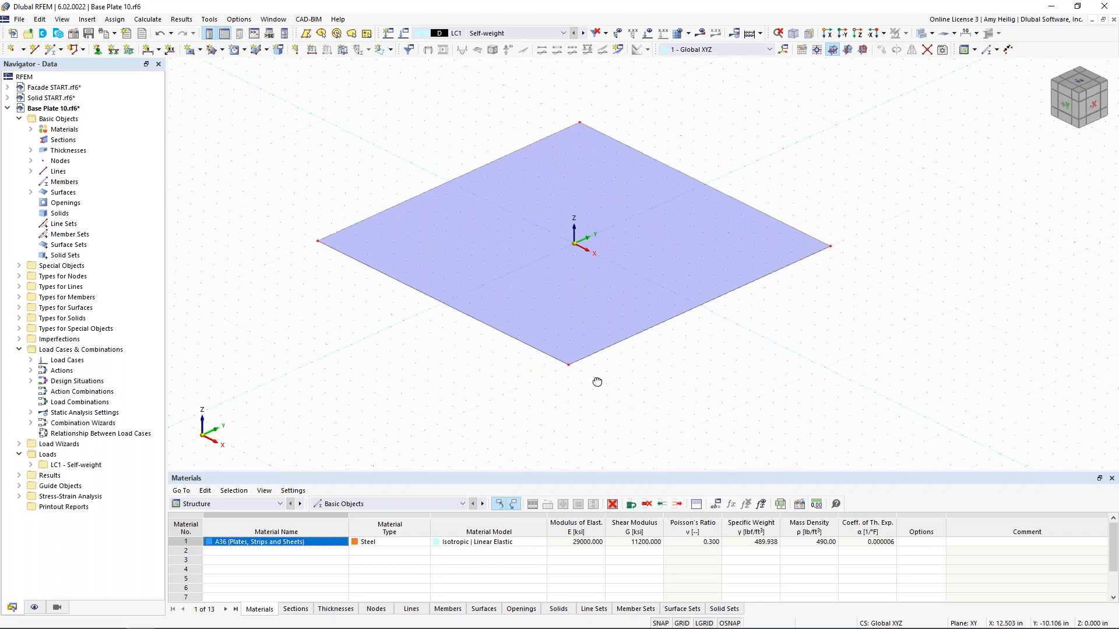
pyautogui.keyDown('ctrl'); pyautogui.moveTo(599, 382); pyautogui.dragTo(589, 359, button='middle'); pyautogui.keyUp('ctrl')
pyautogui.scroll(1, 589, 359)
pyautogui.scroll(1, 589, 362)
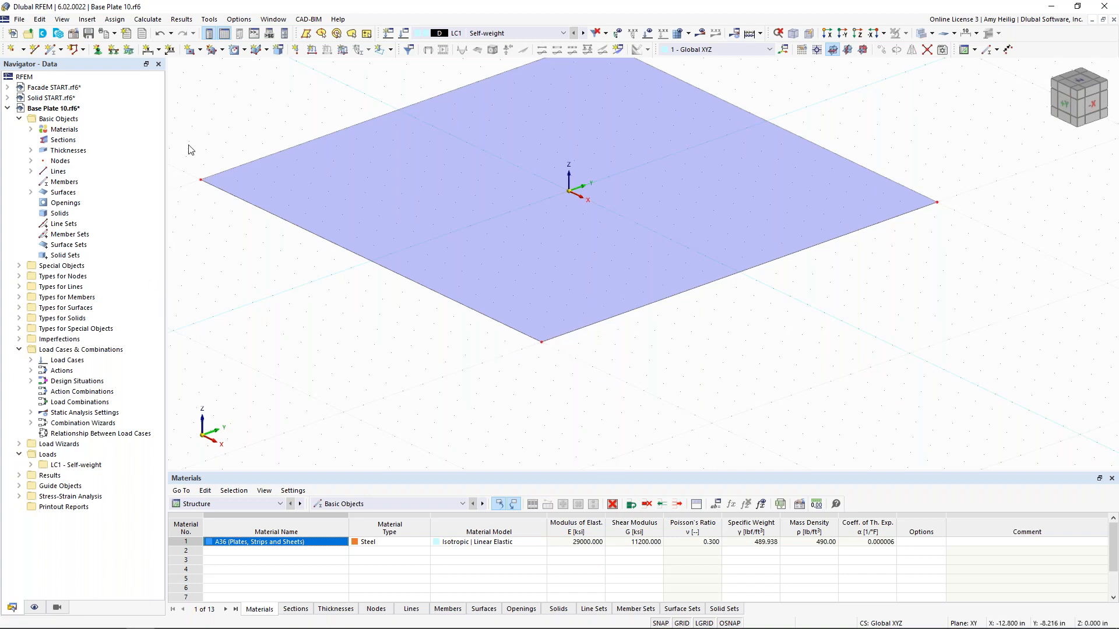
pyautogui.click(245, 50)
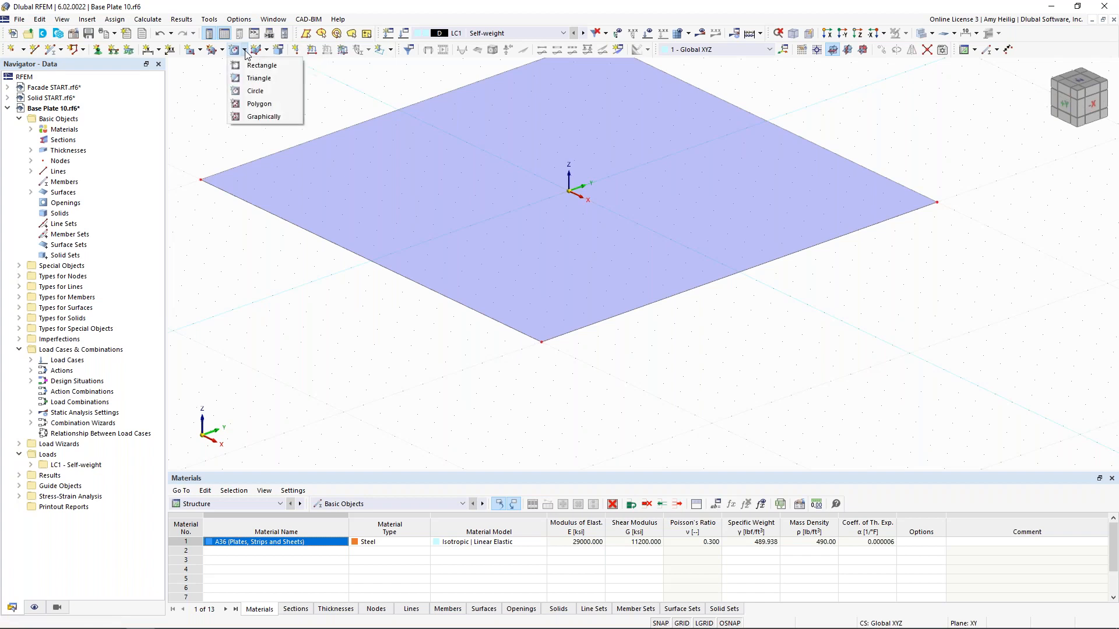
pyautogui.click(268, 92)
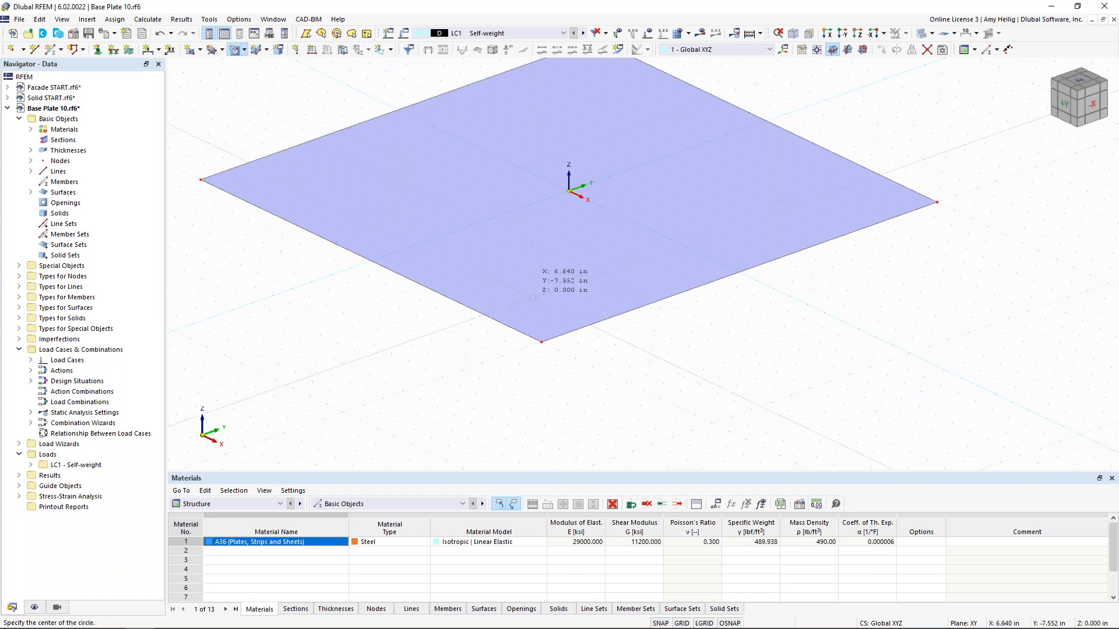
pyautogui.click(549, 296)
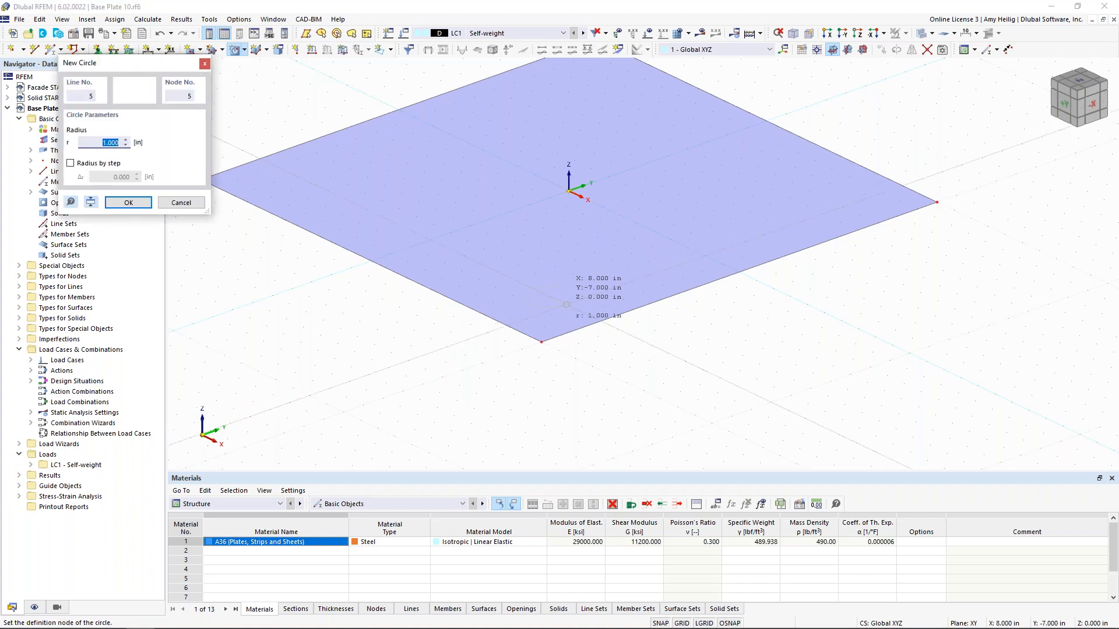
pyautogui.write('0.75')
pyautogui.press('Return')
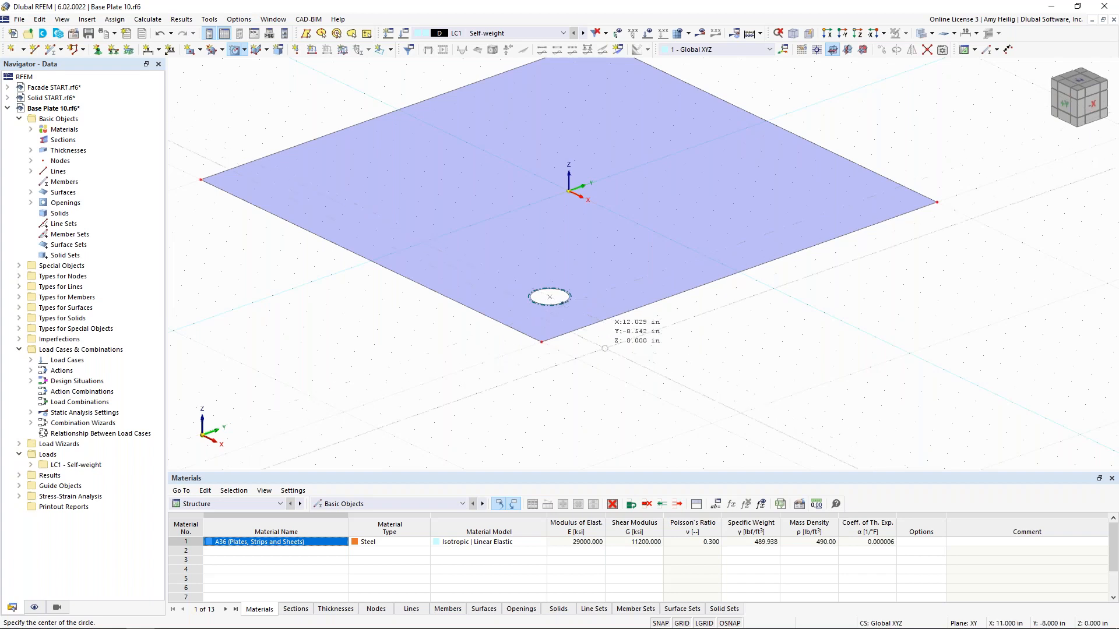
pyautogui.press('Escape')
# - Add a node at the center of the circular opening
pyautogui.scroll(1, 580, 291)
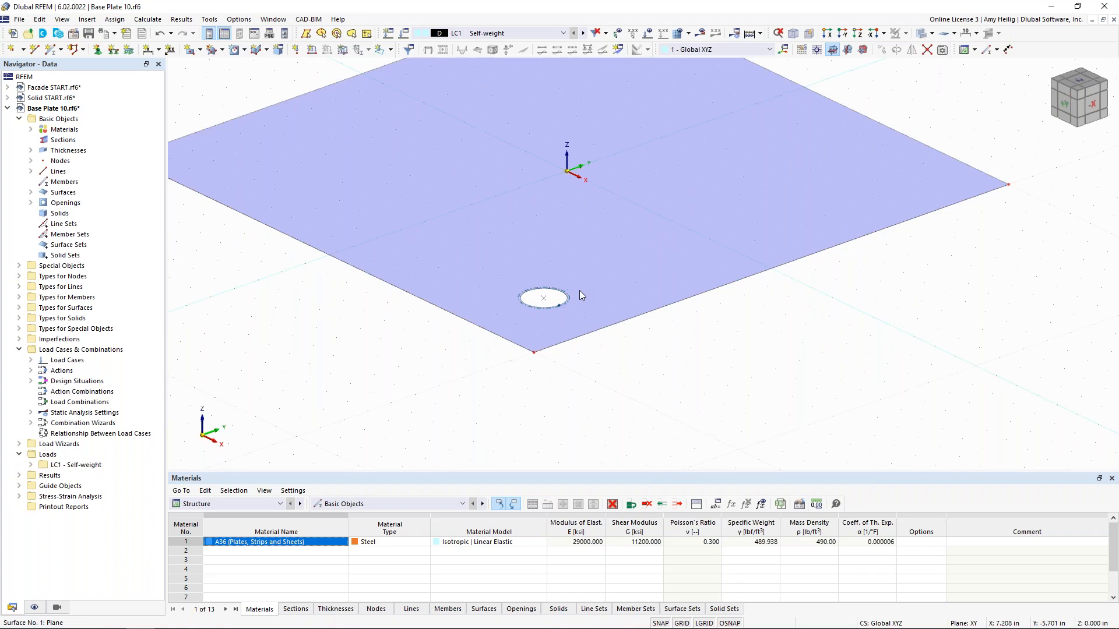
pyautogui.click(12, 50)
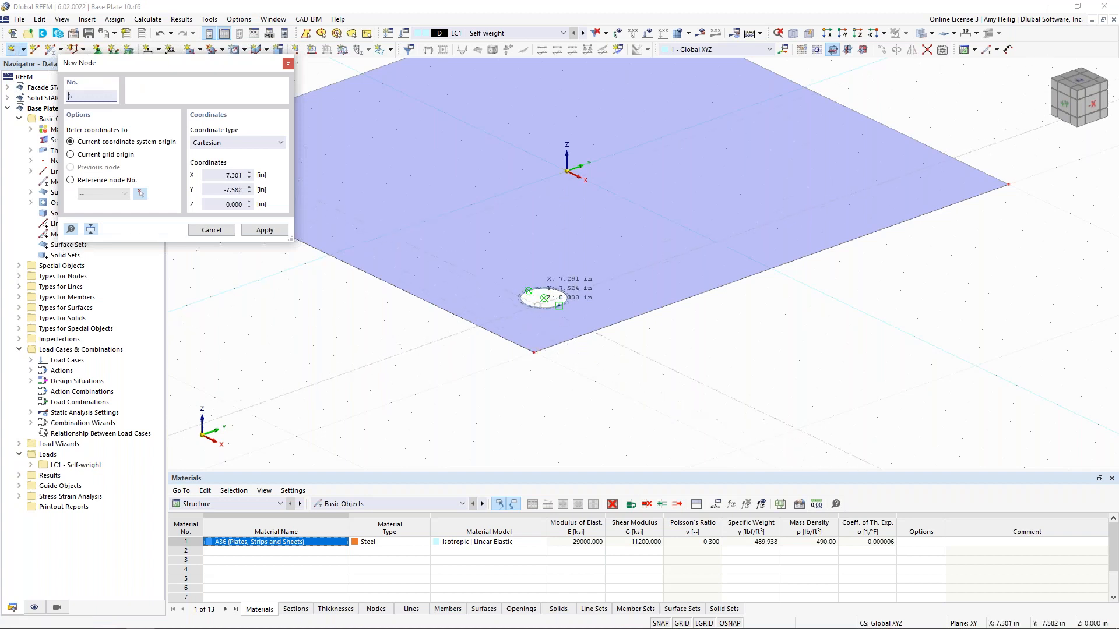
pyautogui.click(544, 297)
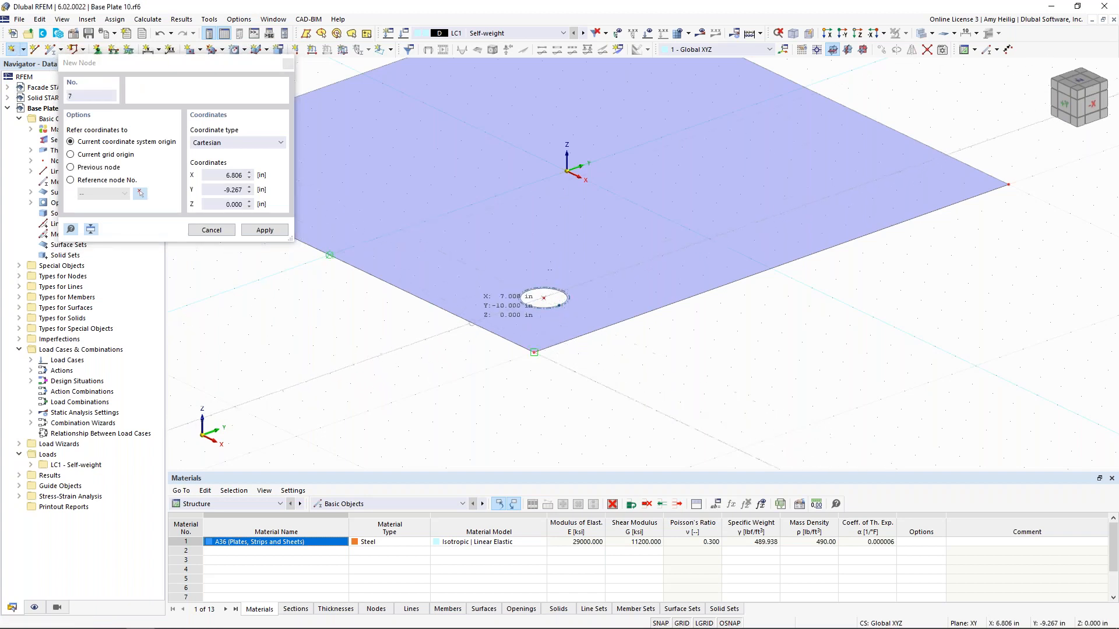
pyautogui.press('Escape')
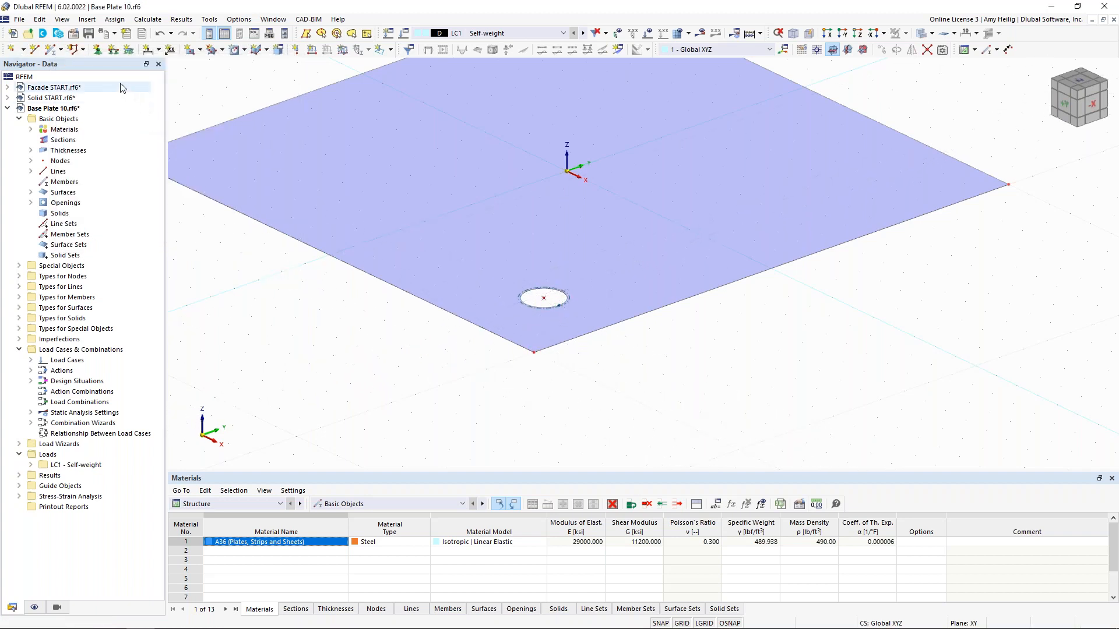
# - Create a nodal support with uX, uY and uZ fixed and φZ released, and assign it to the opening's center node
pyautogui.click(97, 51)
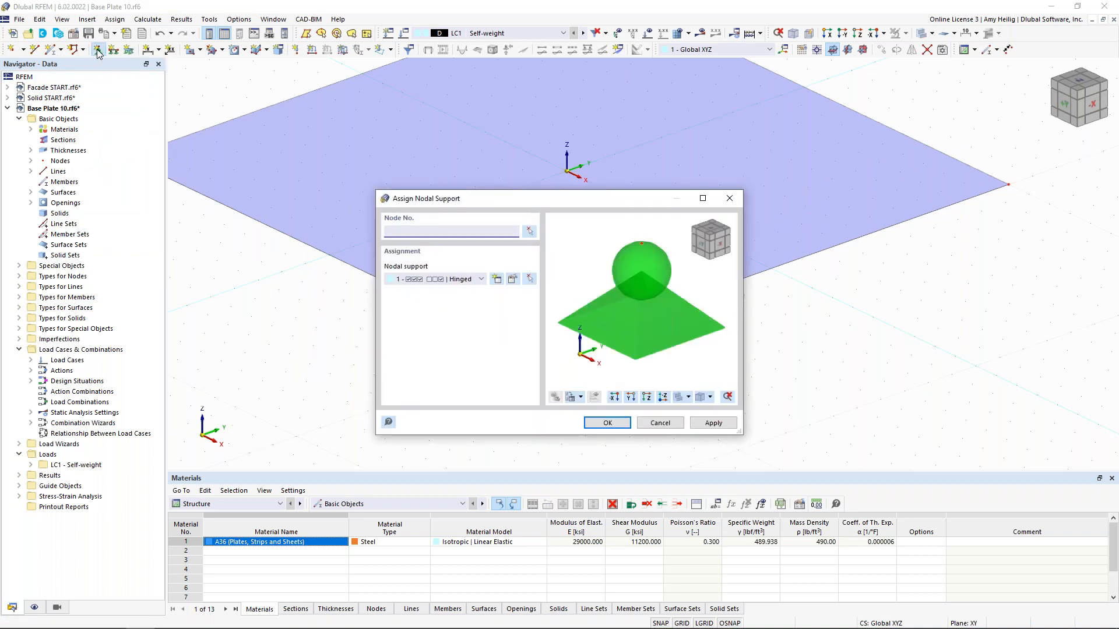
pyautogui.click(497, 279)
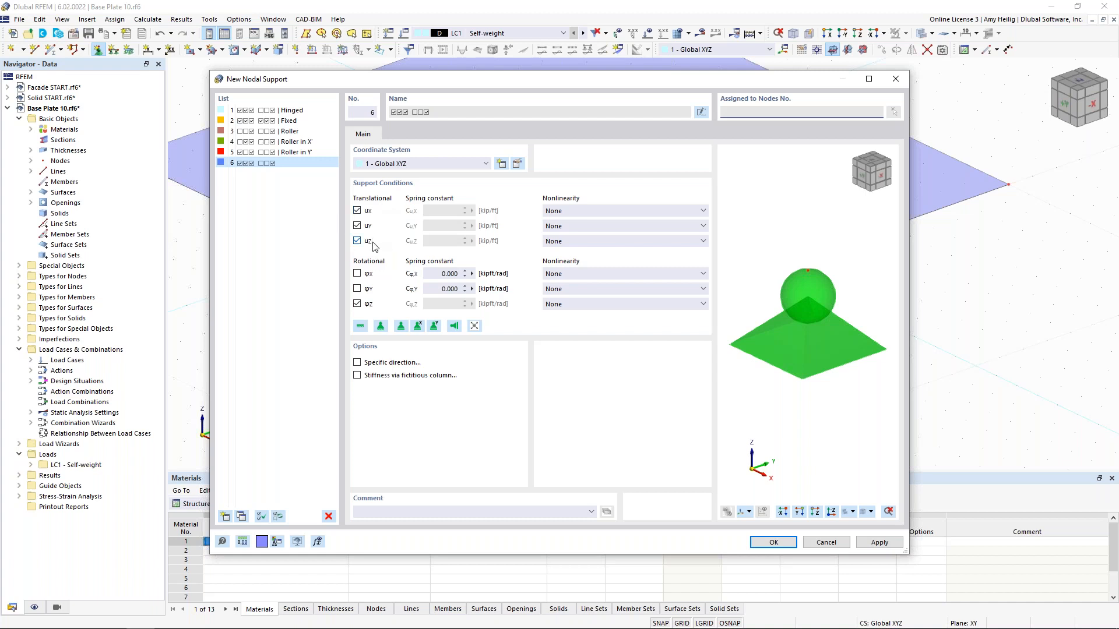
pyautogui.click(357, 304)
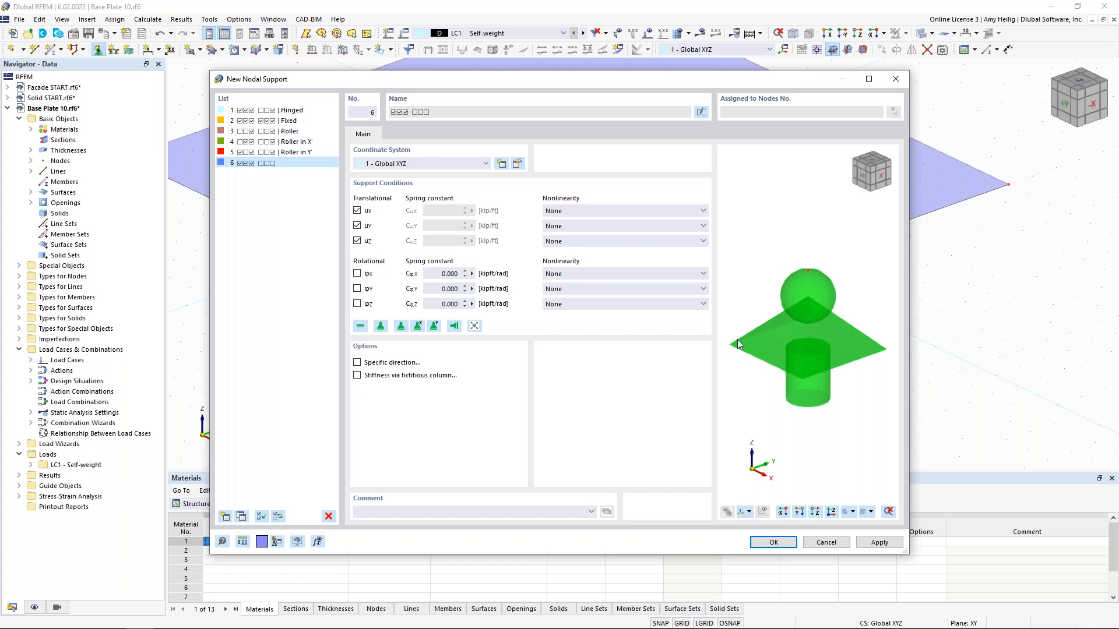
pyautogui.click(773, 543)
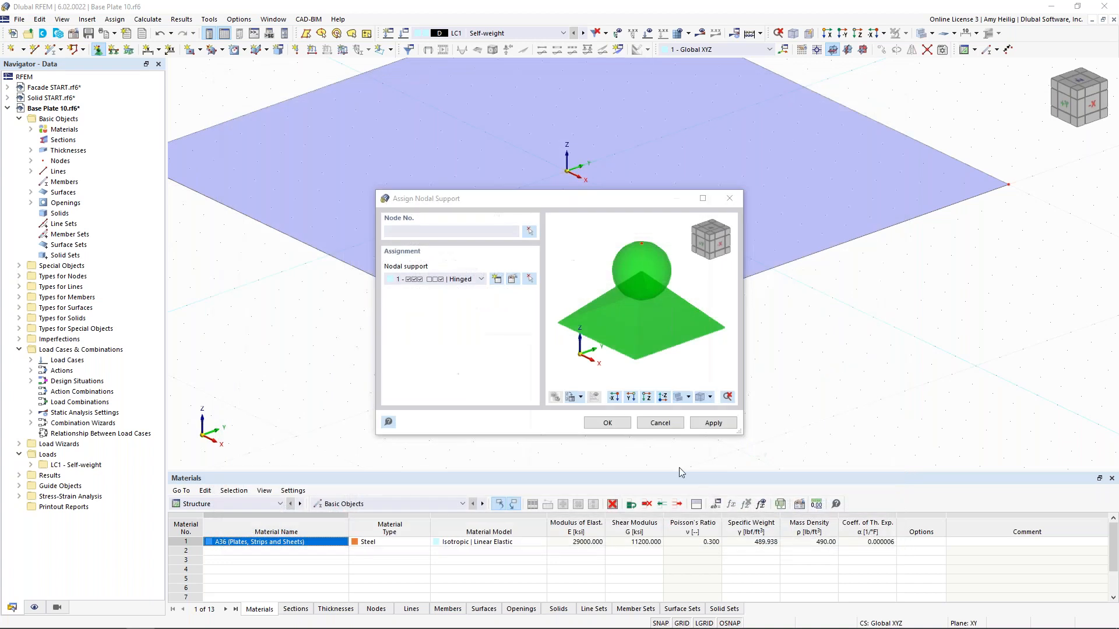
pyautogui.click(603, 424)
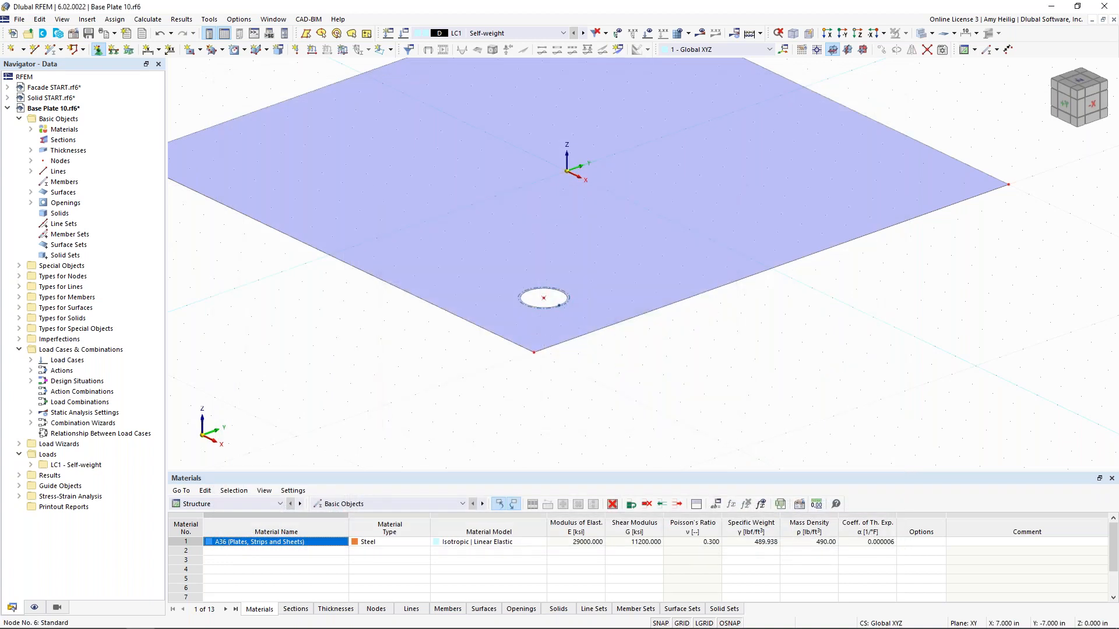
pyautogui.click(544, 298)
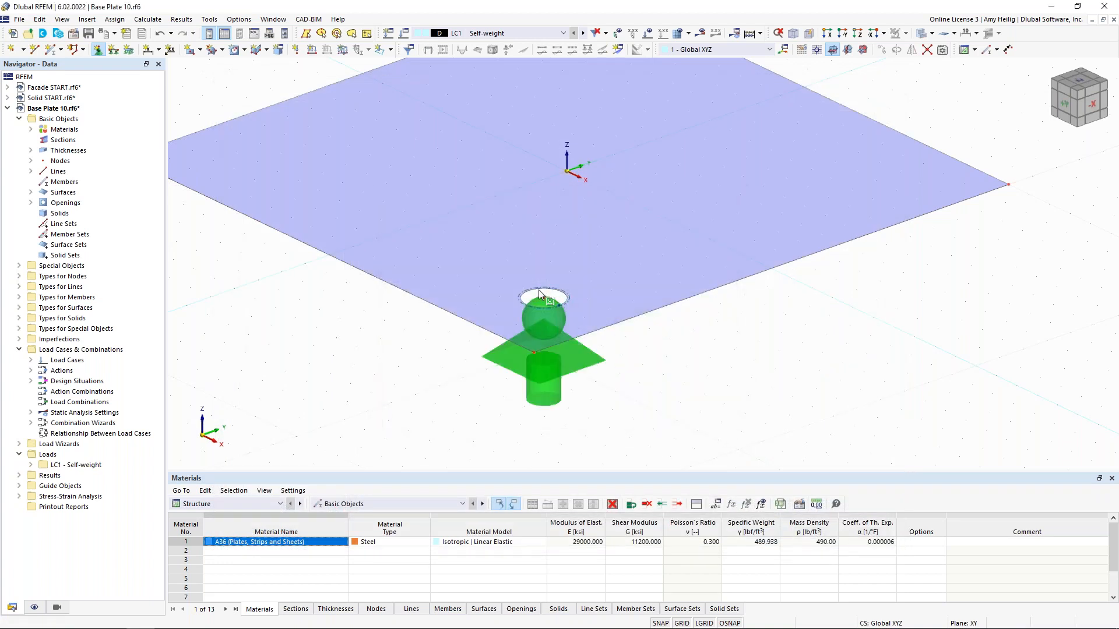
pyautogui.press('Escape')
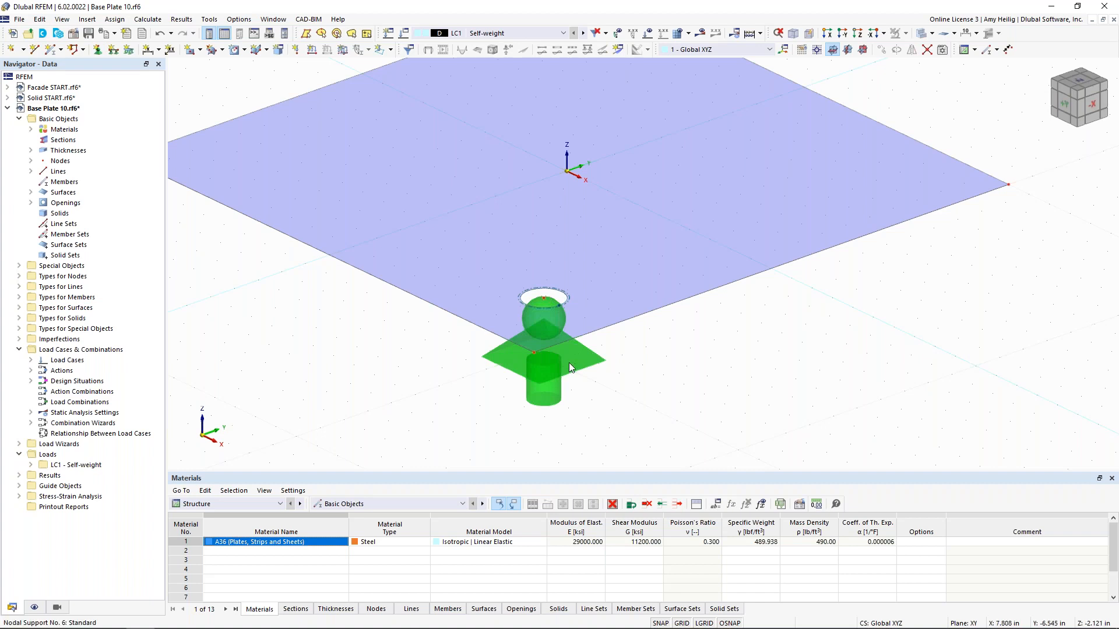
# - Reduce the display size of the nodal support symbol at the bolt opening
pyautogui.rightClick(569, 363)
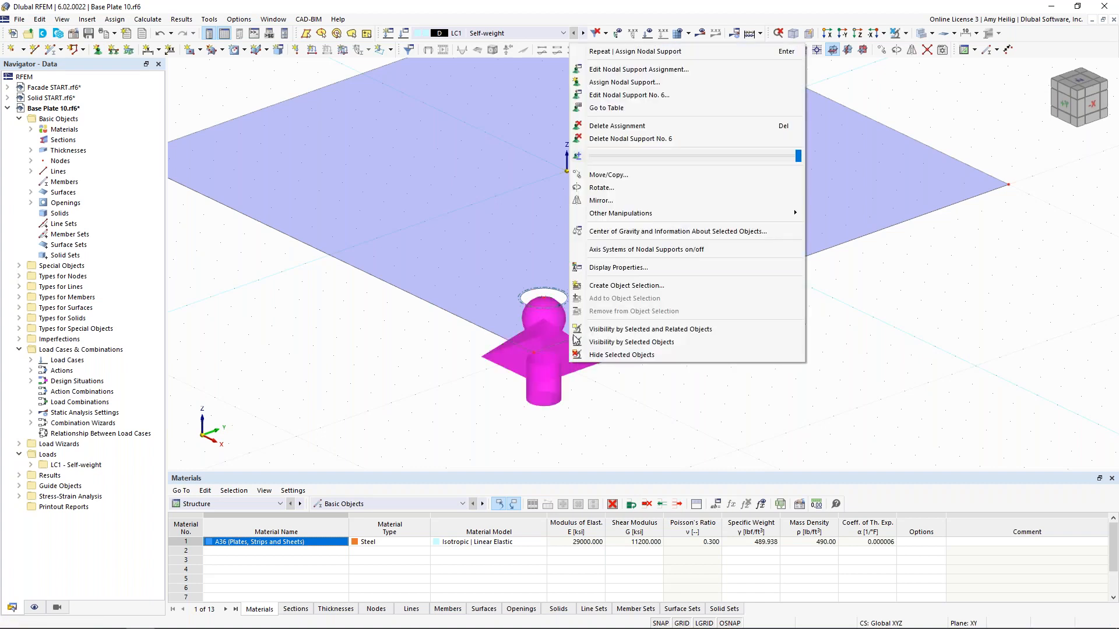
pyautogui.moveTo(799, 155); pyautogui.dragTo(648, 155)
pyautogui.click(688, 390)
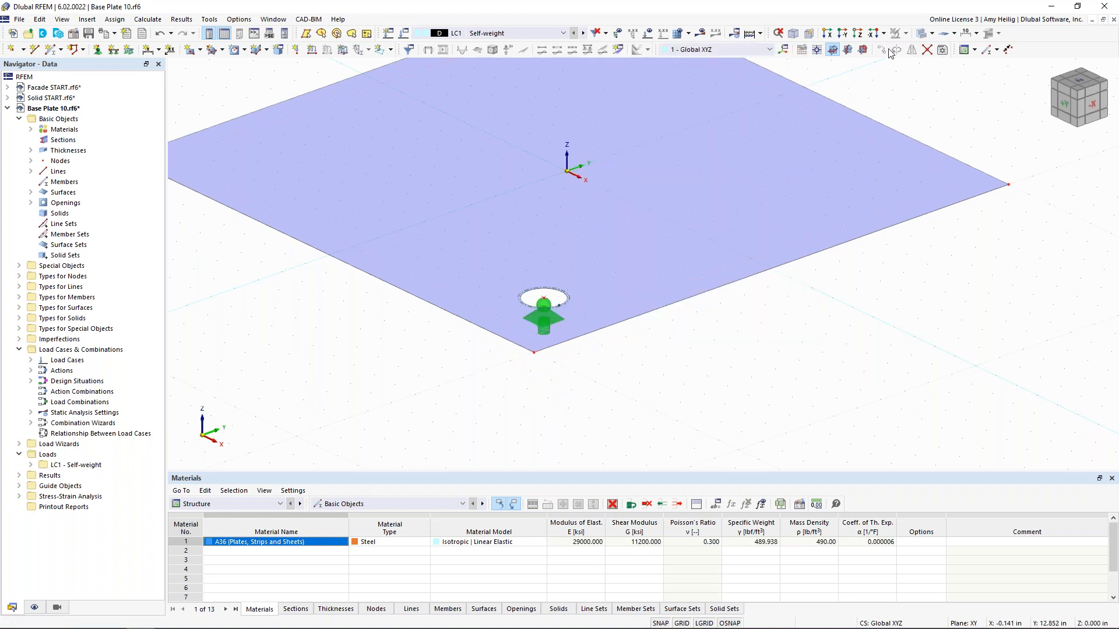
# - In wireframe display, select the opening with its supported center node and create three copies rotated at 90° about the global Z axis through the origin
pyautogui.click(922, 33)
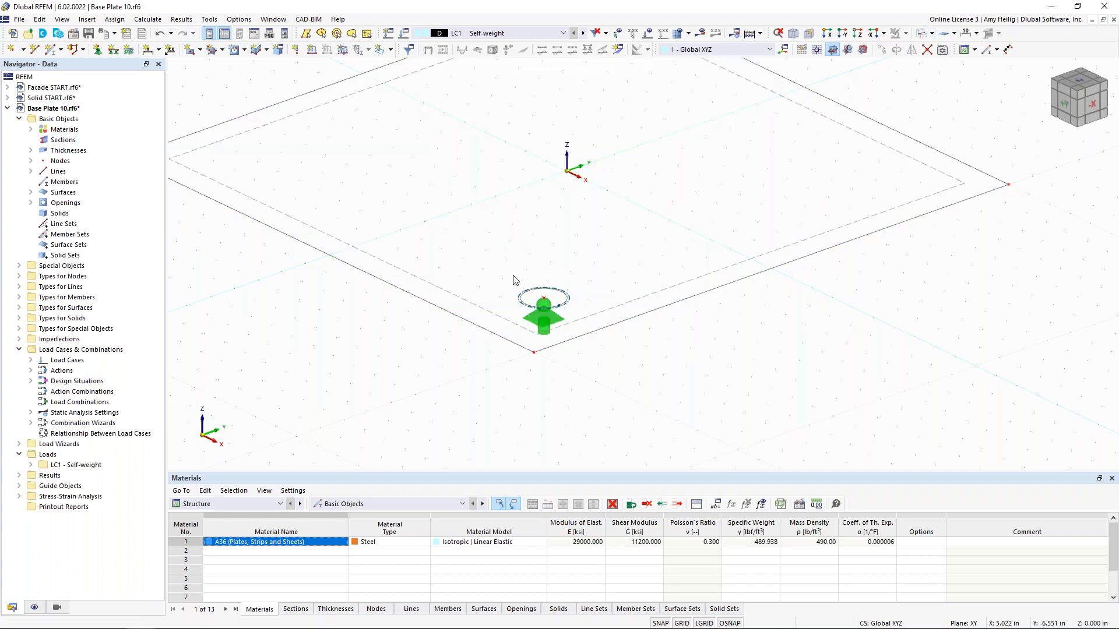
pyautogui.moveTo(512, 276); pyautogui.dragTo(574, 315)
pyautogui.click(520, 250)
pyautogui.moveTo(519, 250)
pyautogui.mouseDown(button='middle')
pyautogui.moveTo(526, 323)
pyautogui.moveTo(518, 264)
pyautogui.mouseUp(button='middle')
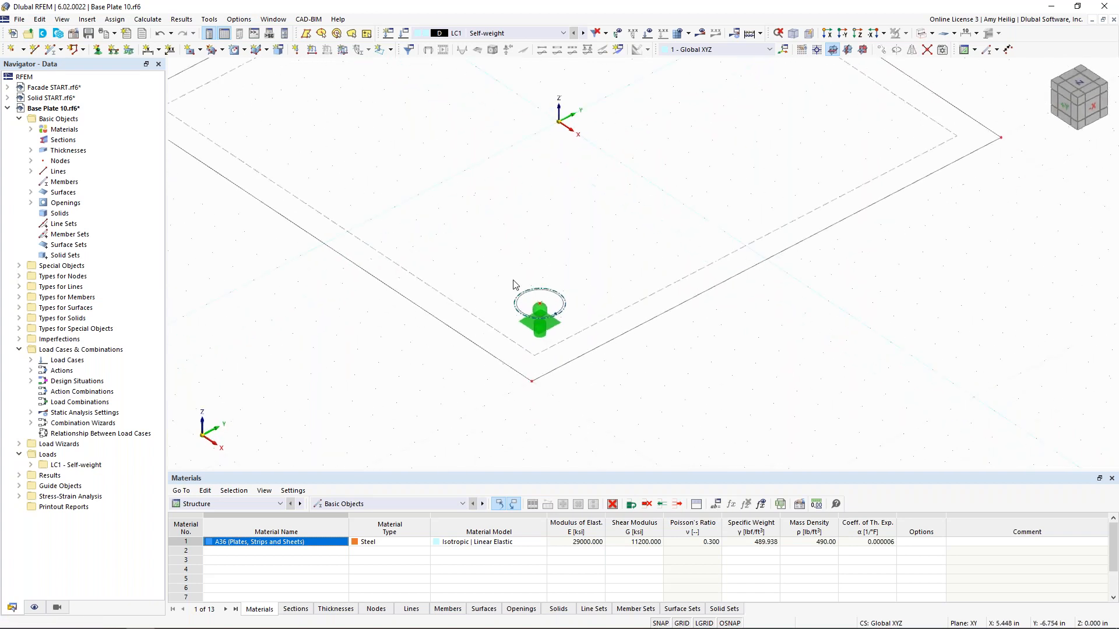
pyautogui.click(572, 338)
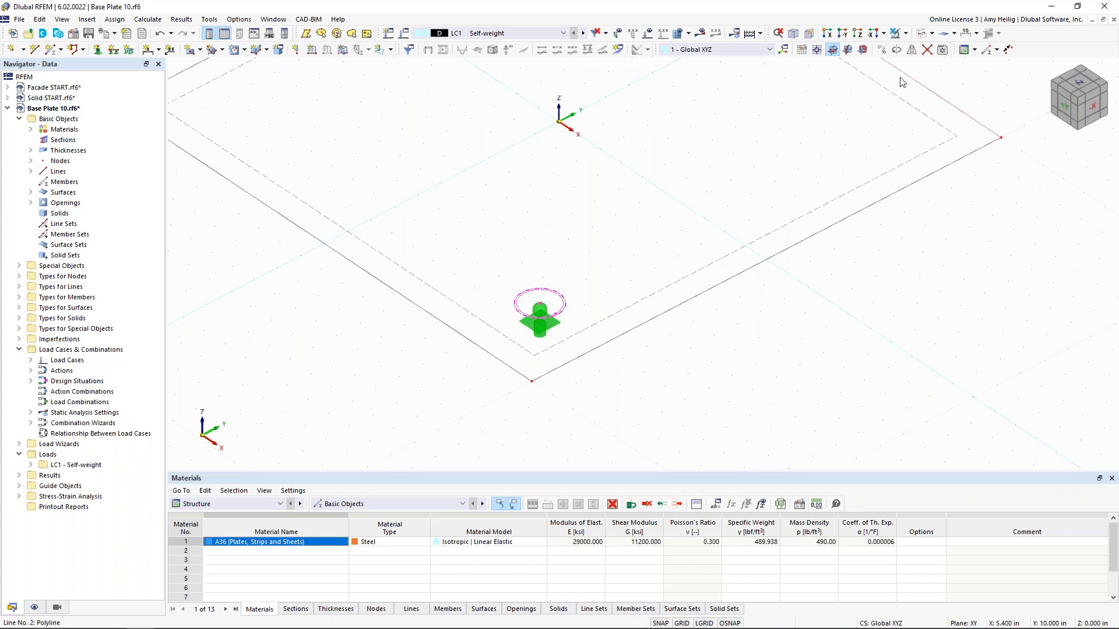
pyautogui.click(897, 51)
pyautogui.click(388, 214)
pyautogui.click(533, 224)
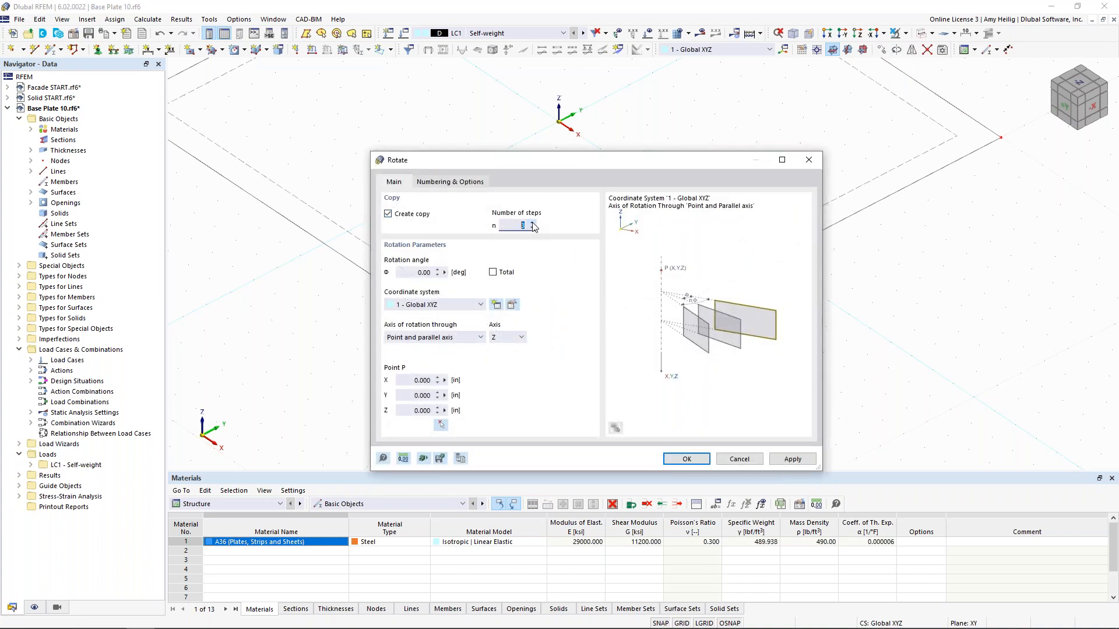
pyautogui.click(406, 272)
pyautogui.write('90')
pyautogui.click(683, 459)
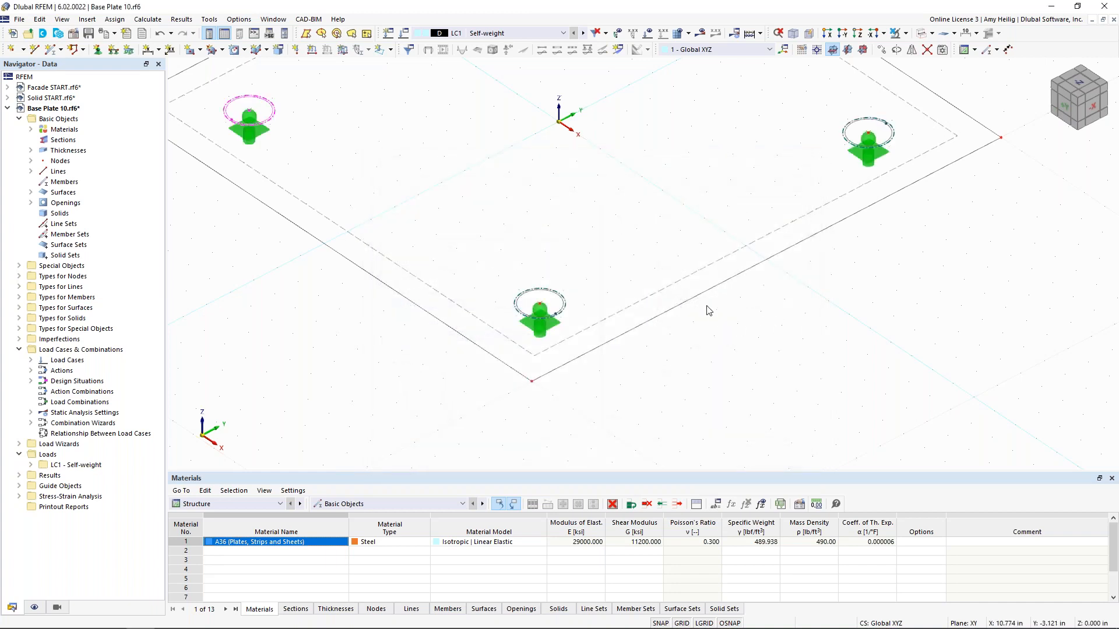
# - Return the model from wireframe to the filled transparent surface display
pyautogui.scroll(-1, 708, 312)
pyautogui.moveTo(706, 313); pyautogui.dragTo(635, 348, button='middle')
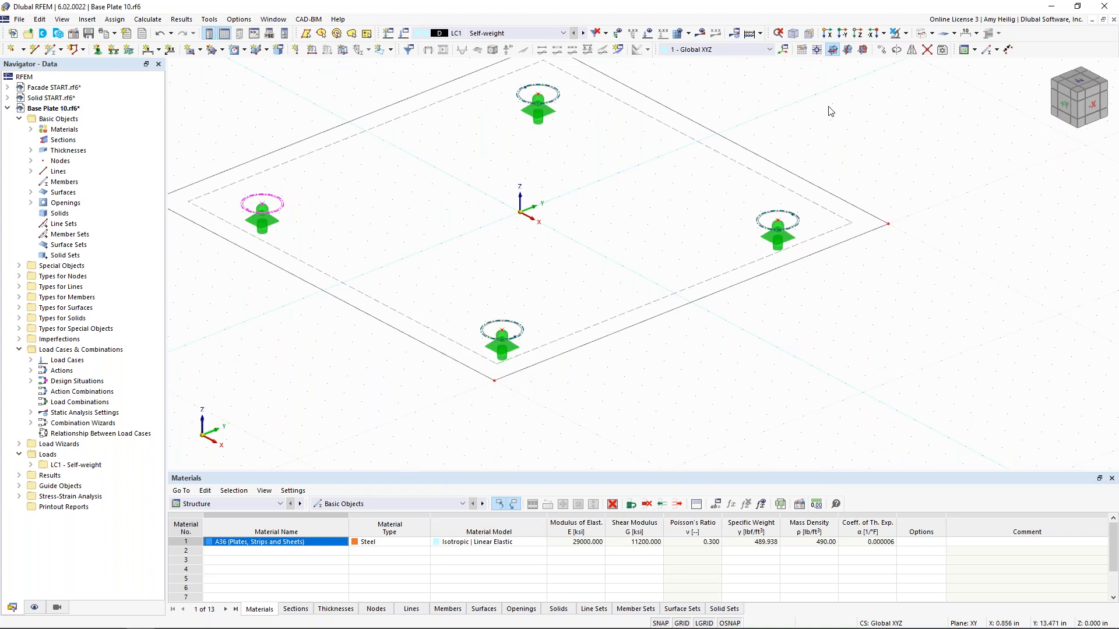
pyautogui.click(921, 33)
pyautogui.click(922, 35)
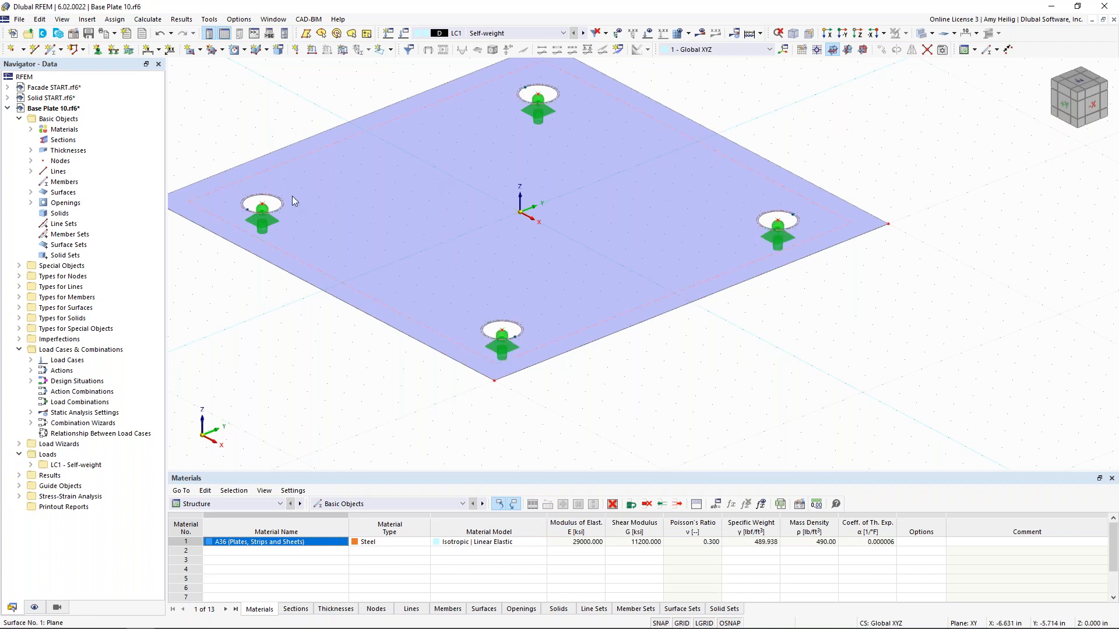
# - Create plane surfaces with Rigid stiffness type inside the circular boundary lines of all four bolt openings
pyautogui.click(200, 50)
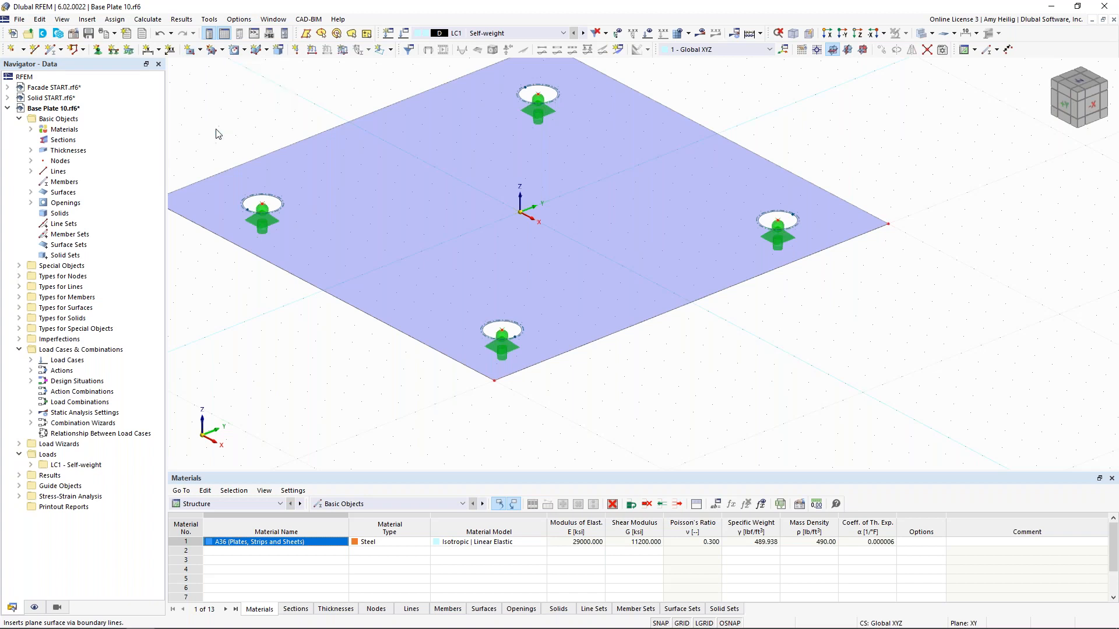
pyautogui.click(217, 129)
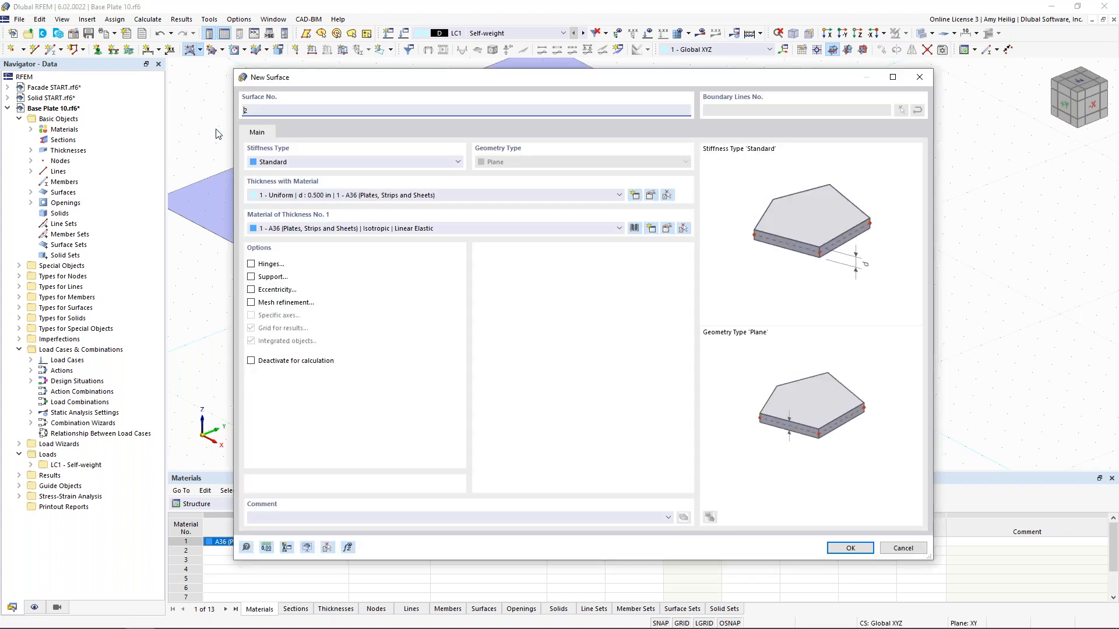
pyautogui.click(297, 162)
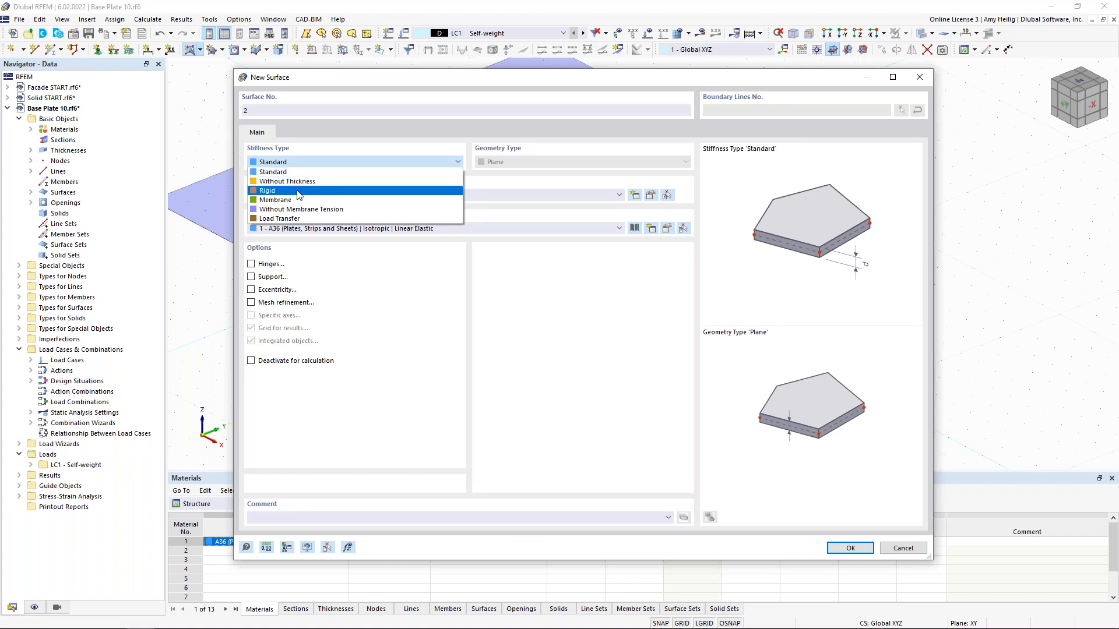
pyautogui.click(298, 191)
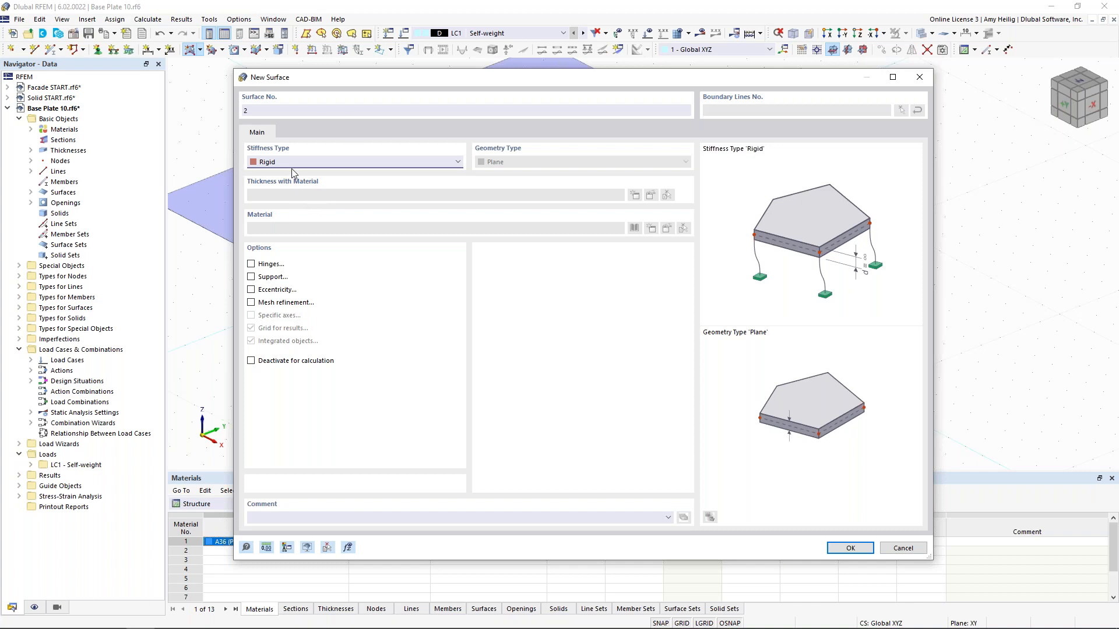
pyautogui.click(850, 548)
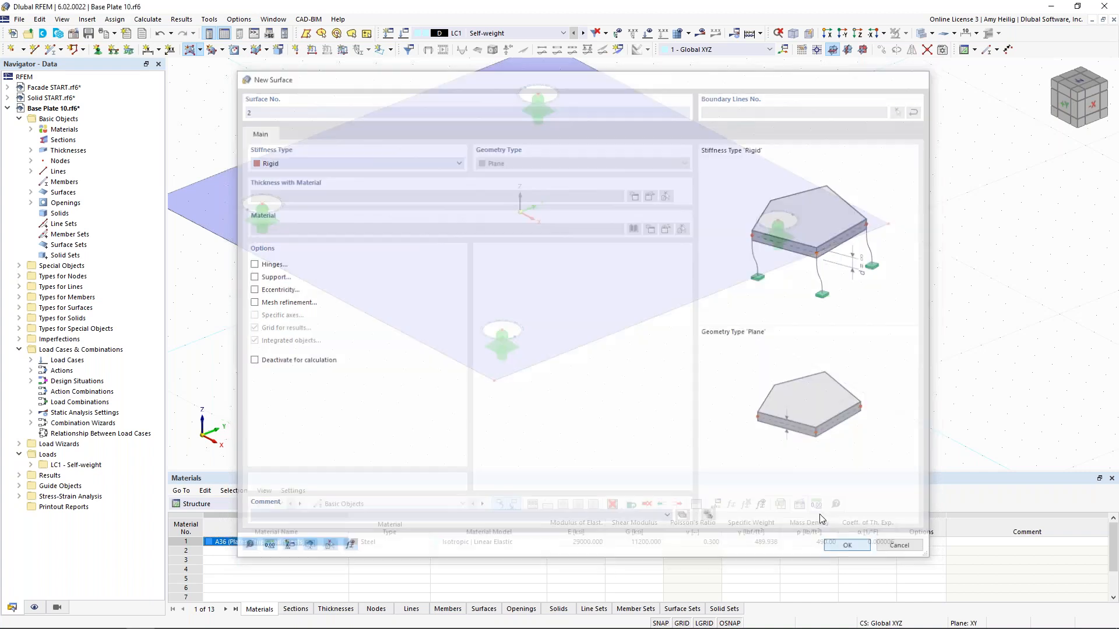
pyautogui.click(787, 229)
pyautogui.click(555, 92)
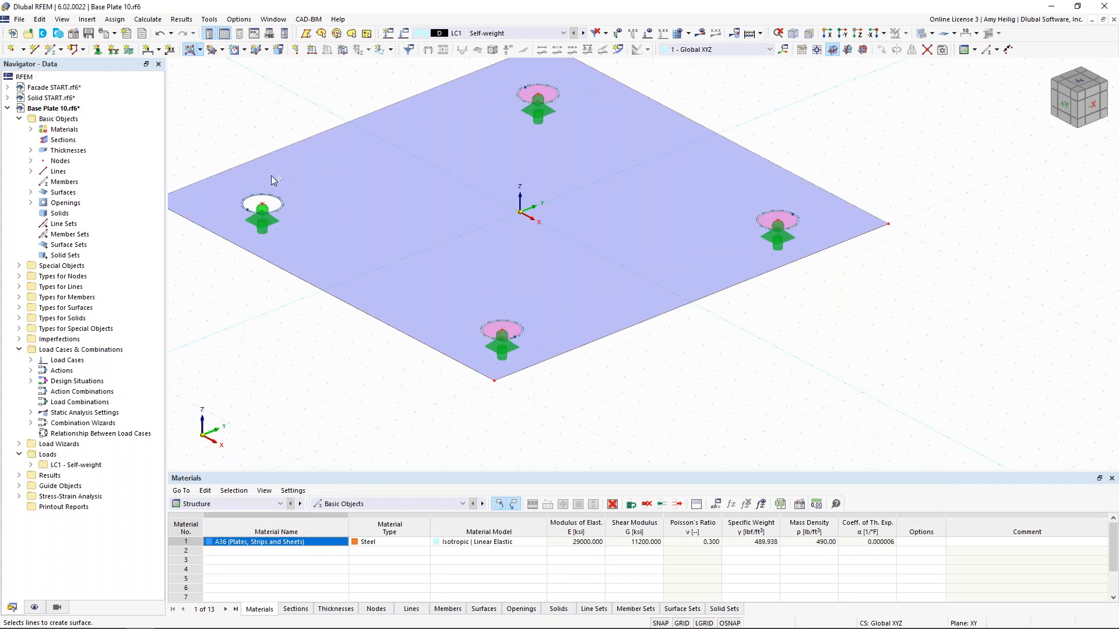
pyautogui.click(278, 200)
pyautogui.press('Escape')
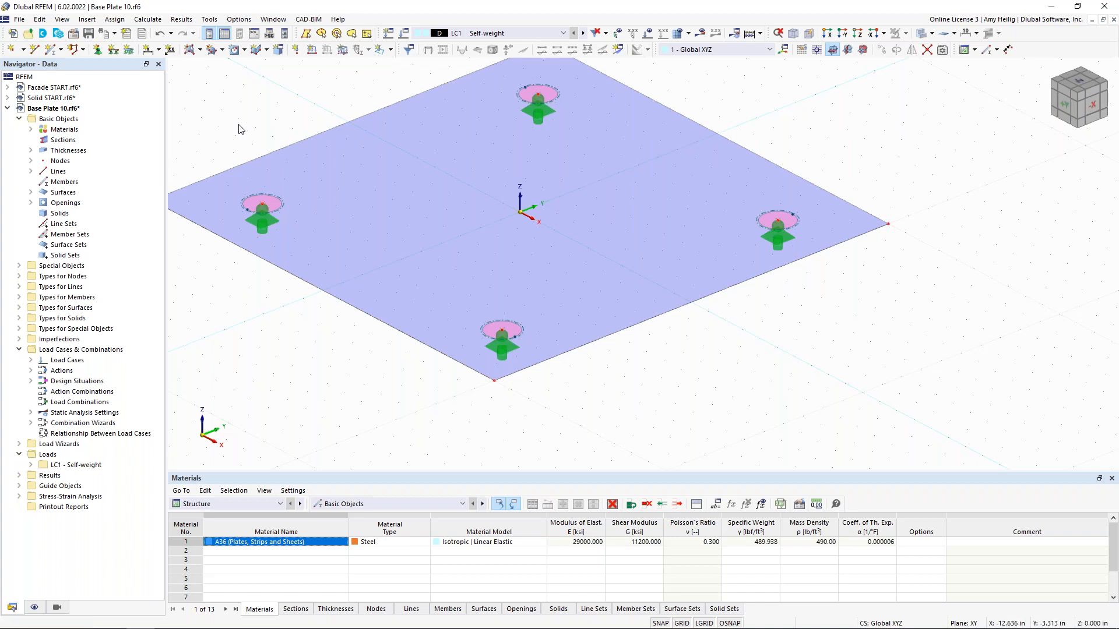
# - Set the work plane to the vertical YZ plane
pyautogui.scroll(-1, 239, 125)
pyautogui.moveTo(239, 125); pyautogui.dragTo(290, 207, button='middle')
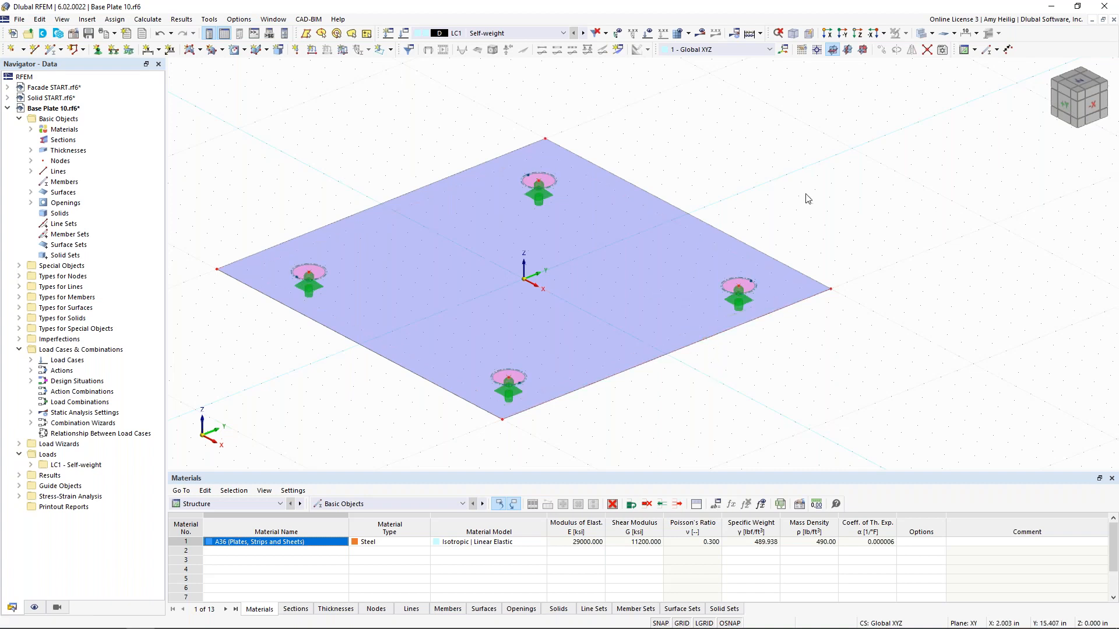
pyautogui.click(847, 49)
pyautogui.scroll(-4, 604, 282)
pyautogui.moveTo(548, 301)
pyautogui.keyDown('ctrl'); pyautogui.mouseDown(button='middle')
pyautogui.moveTo(656, 260)
pyautogui.moveTo(582, 269)
pyautogui.moveTo(540, 296)
pyautogui.mouseUp(button='middle'); pyautogui.keyUp('ctrl')
pyautogui.scroll(4, 540, 291)
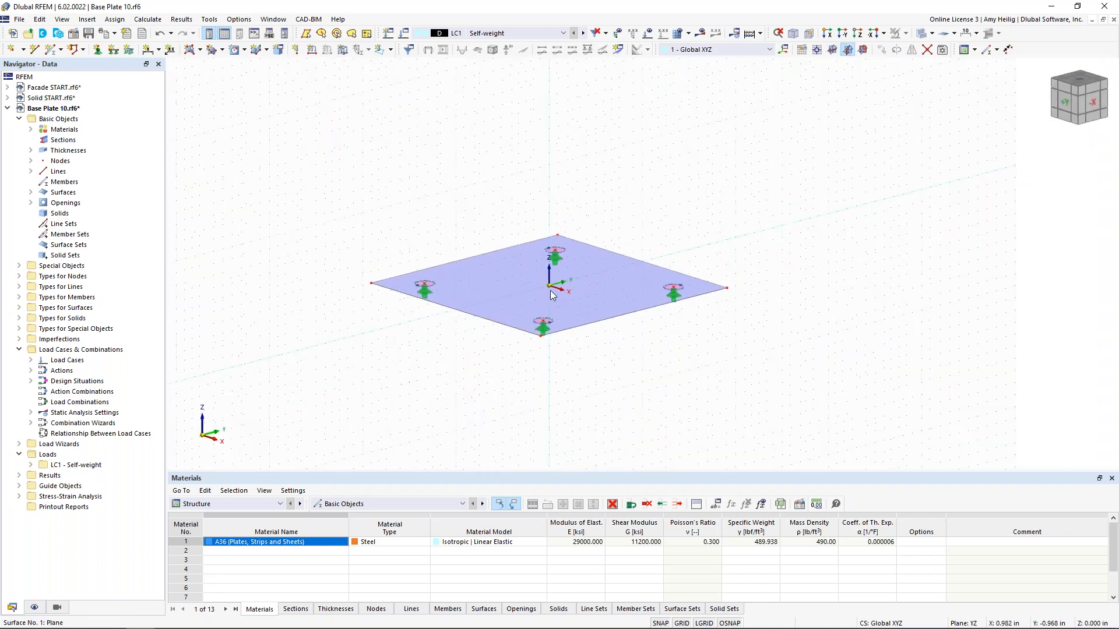
# - Start a new beam member and choose the W 8x35 section from the AISC 15 standardized W series
pyautogui.click(52, 54)
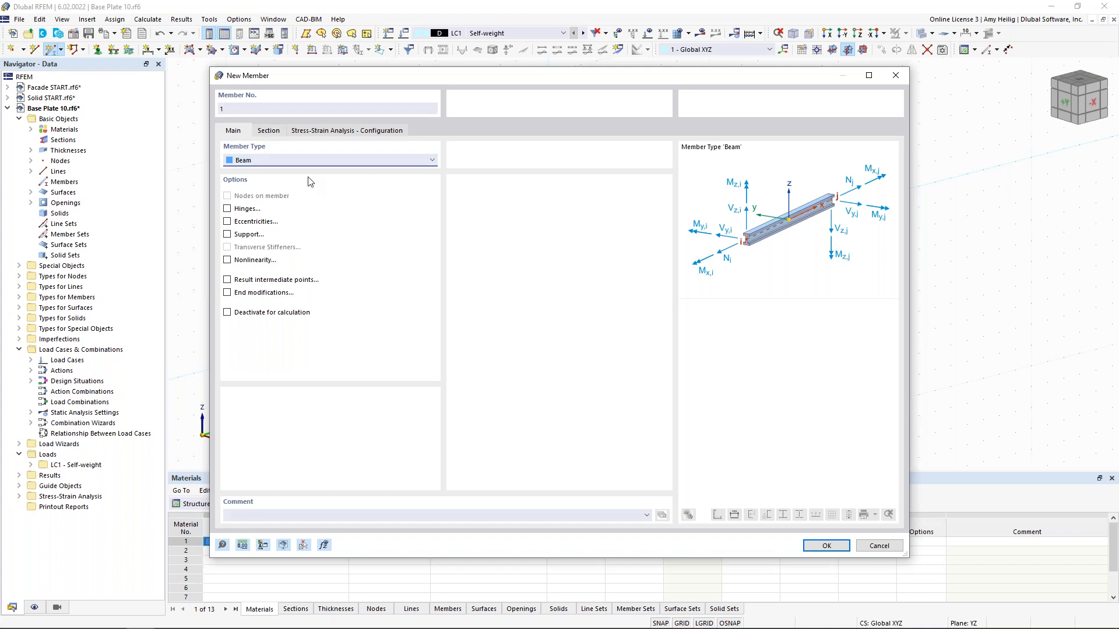
pyautogui.click(270, 132)
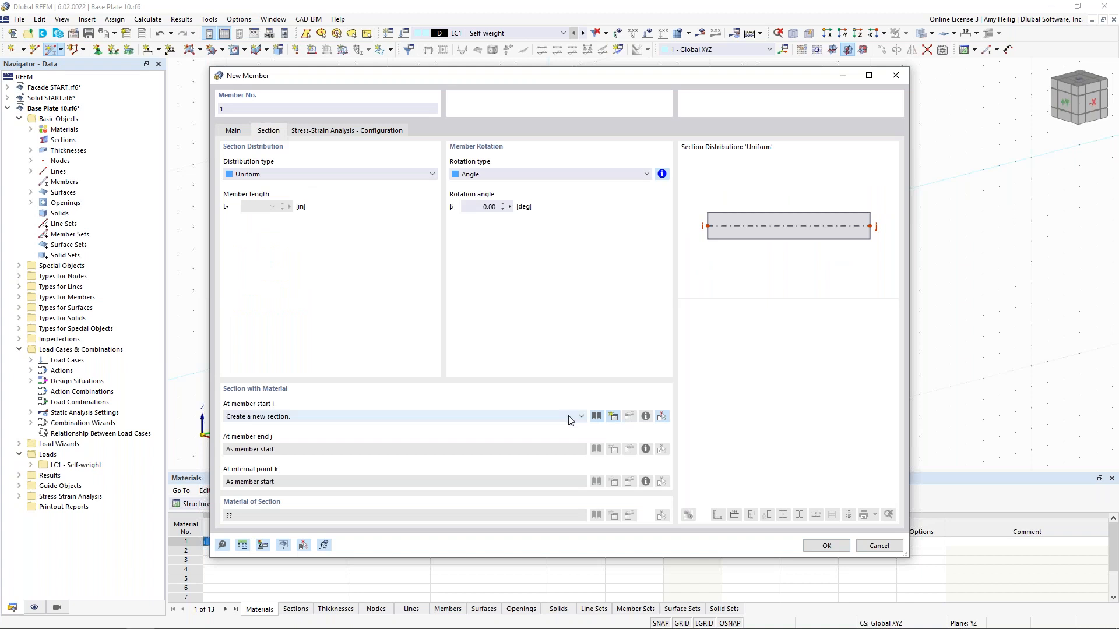
pyautogui.click(597, 417)
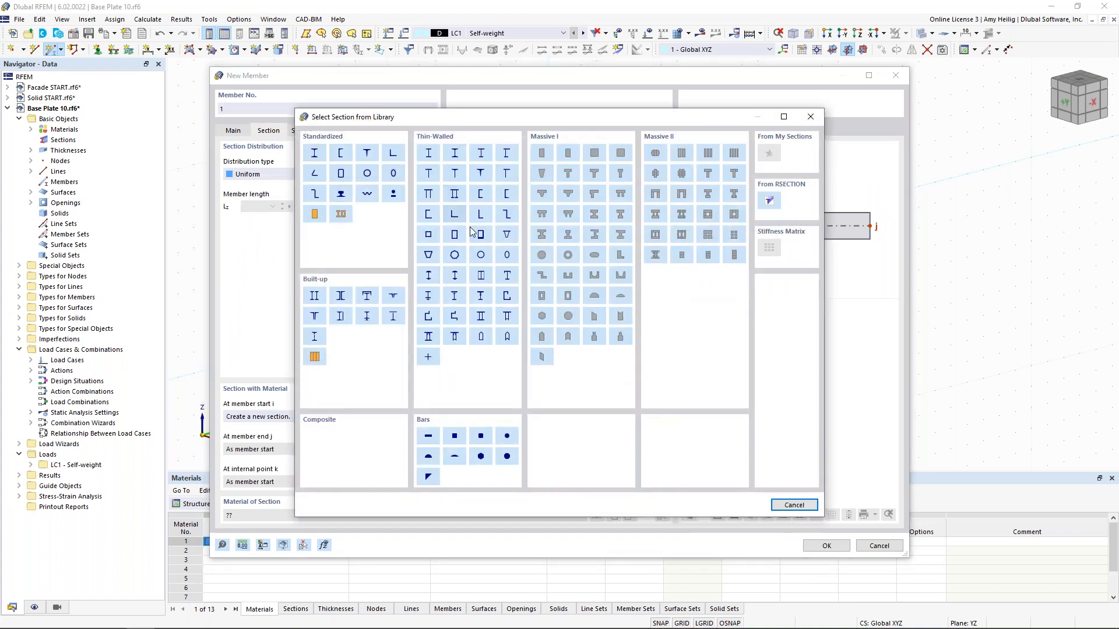
pyautogui.click(315, 154)
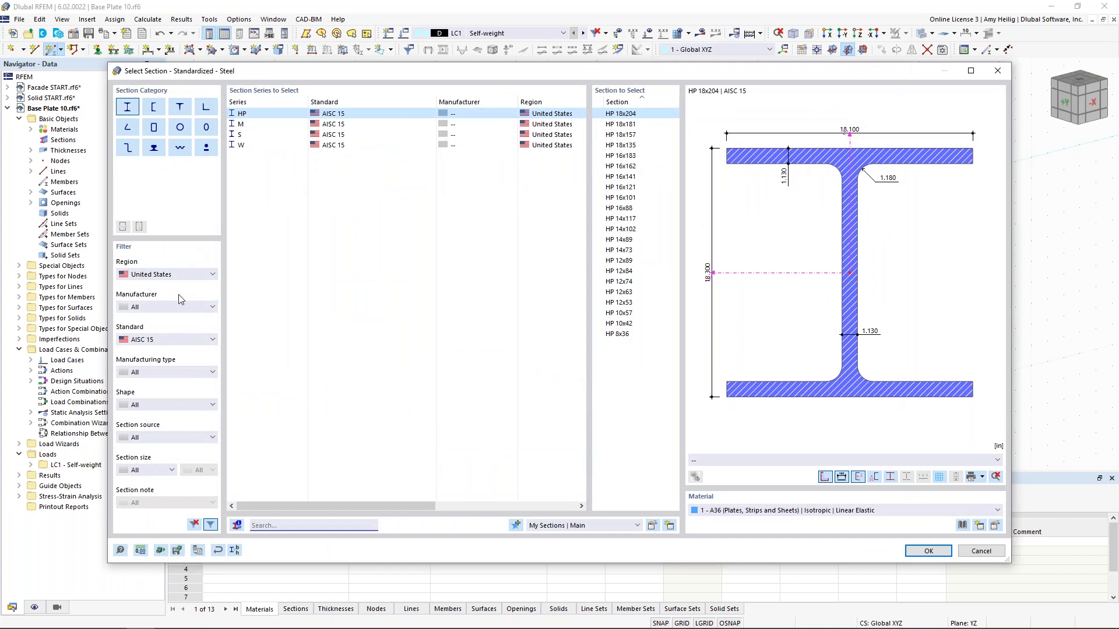
pyautogui.click(174, 341)
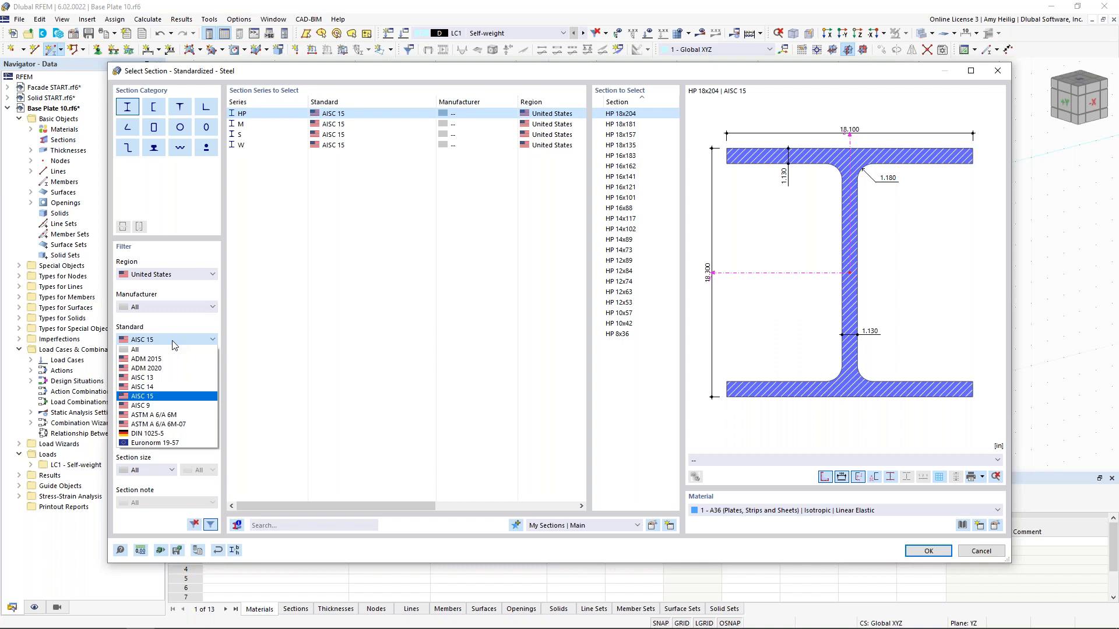
pyautogui.click(167, 401)
pyautogui.click(275, 147)
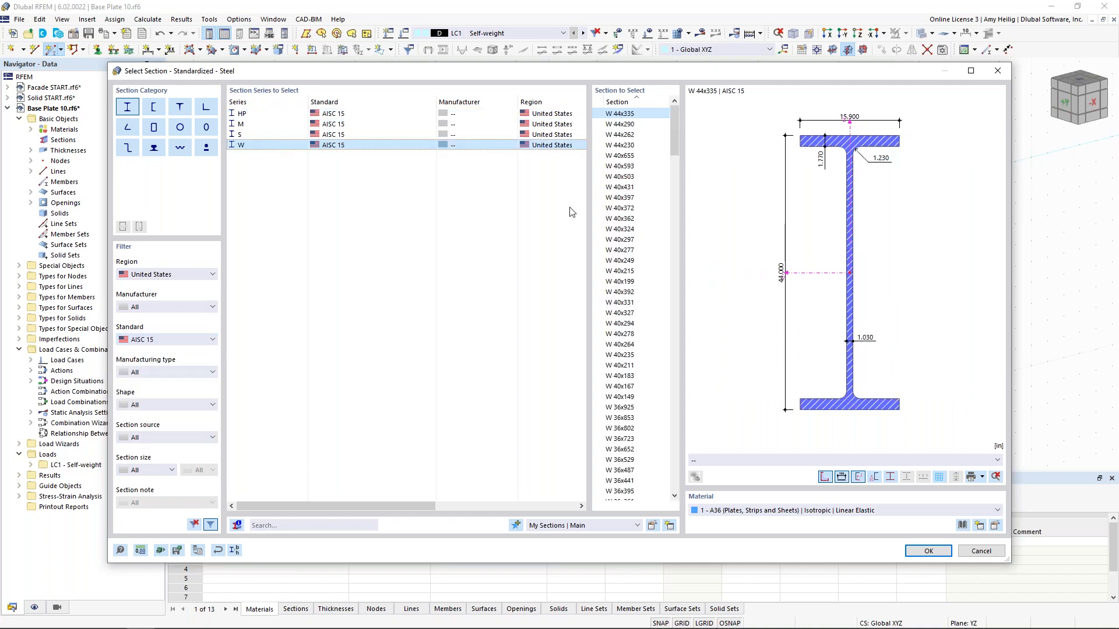
pyautogui.moveTo(674, 134); pyautogui.dragTo(674, 463)
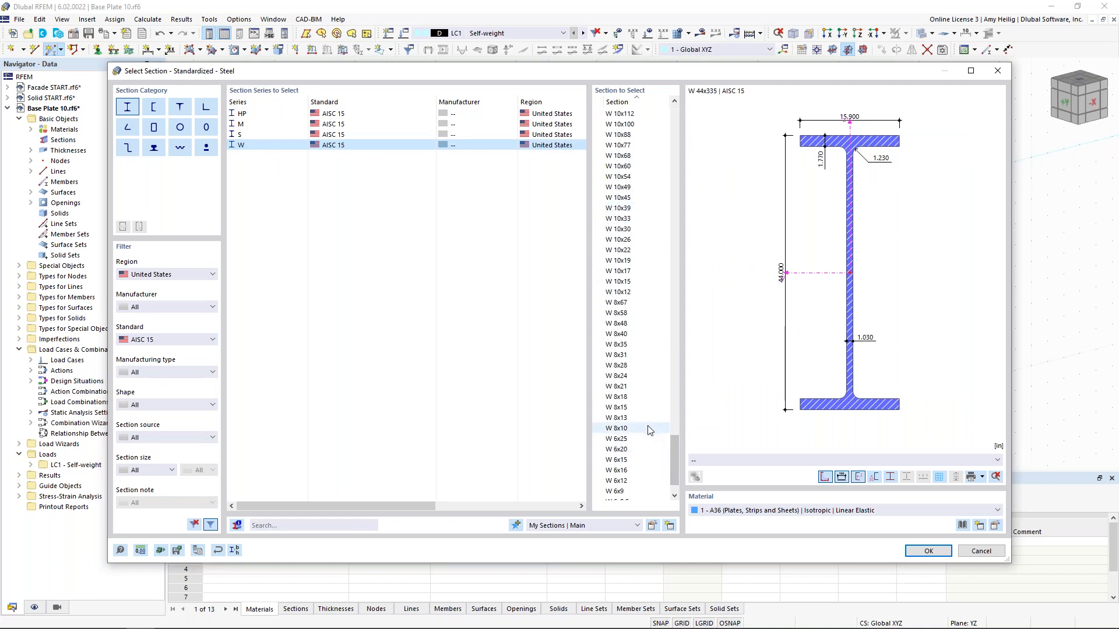
pyautogui.click(628, 346)
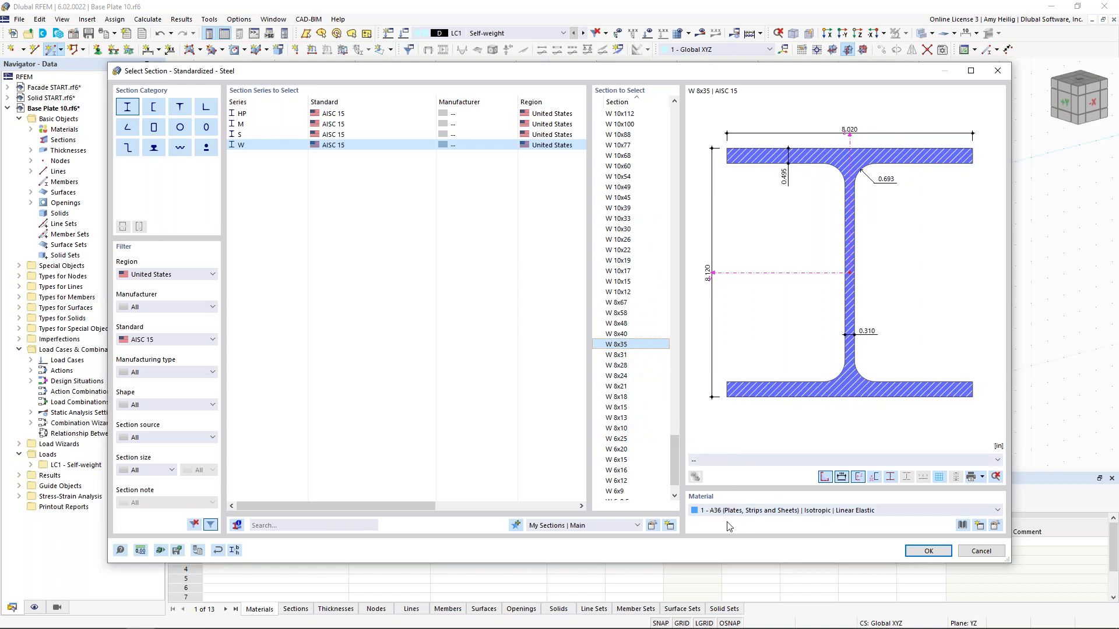
# - Assign A992 steel from the material library to the W 8x35 section and accept the member definition
pyautogui.click(963, 526)
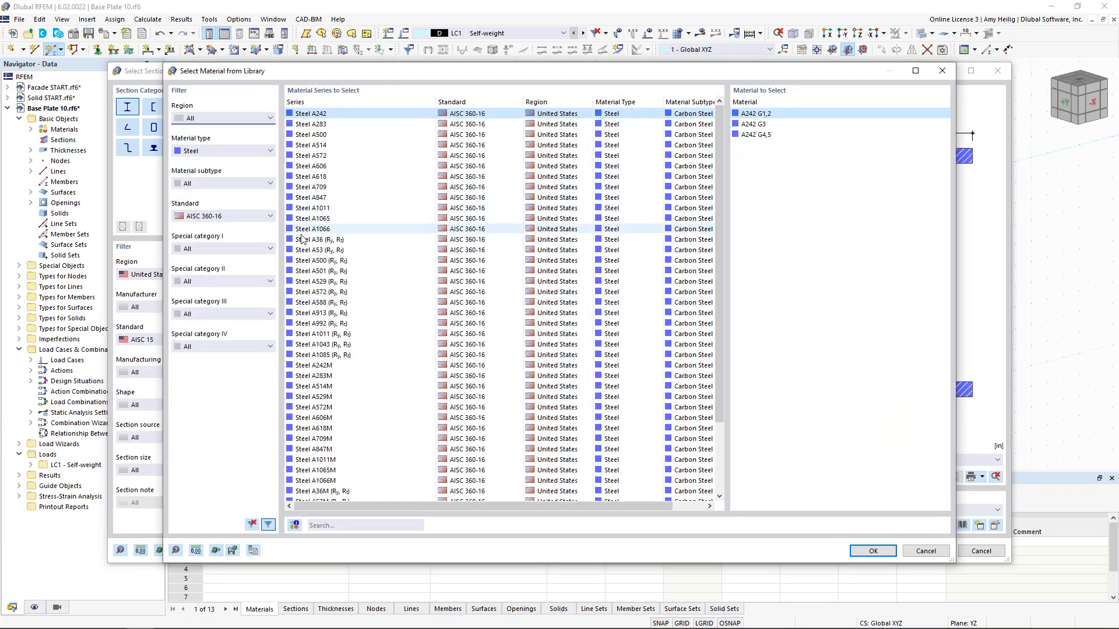
pyautogui.click(329, 325)
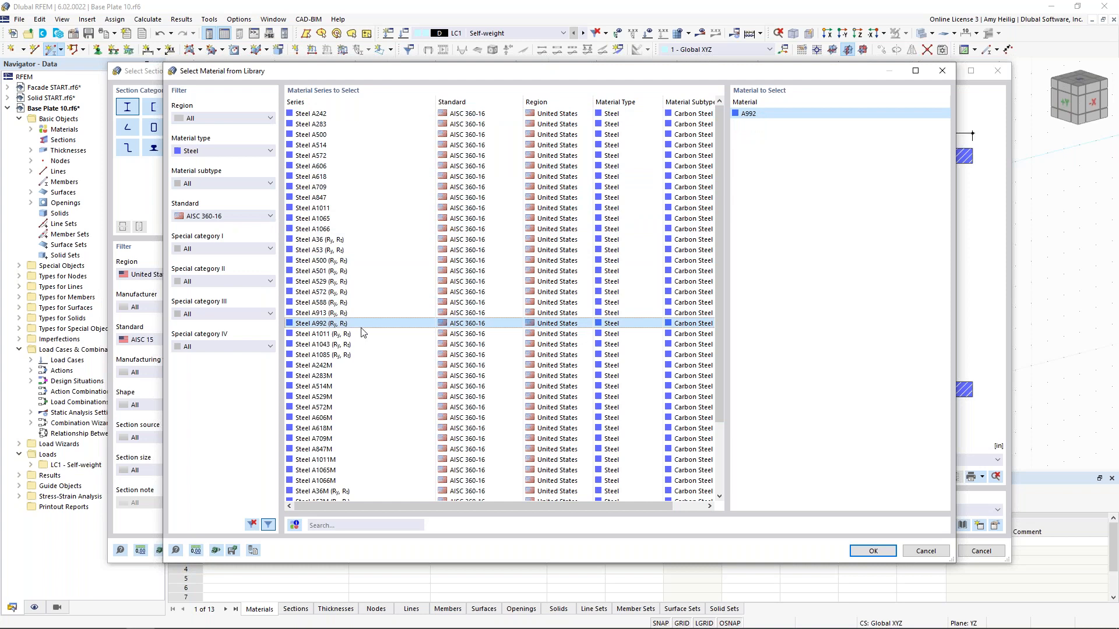
pyautogui.click(870, 551)
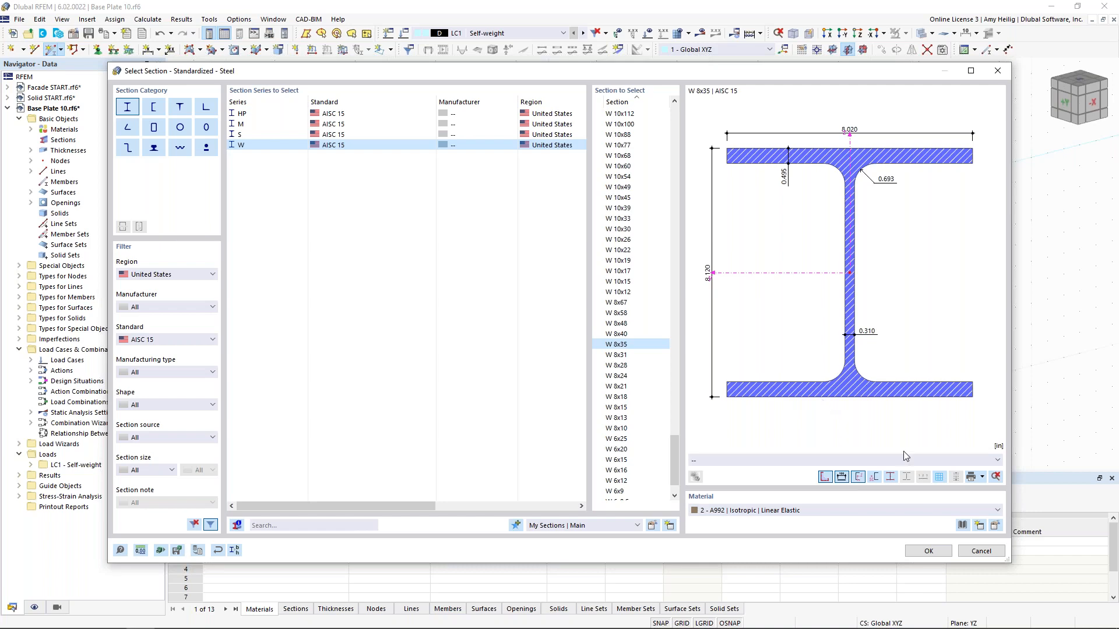
pyautogui.click(919, 551)
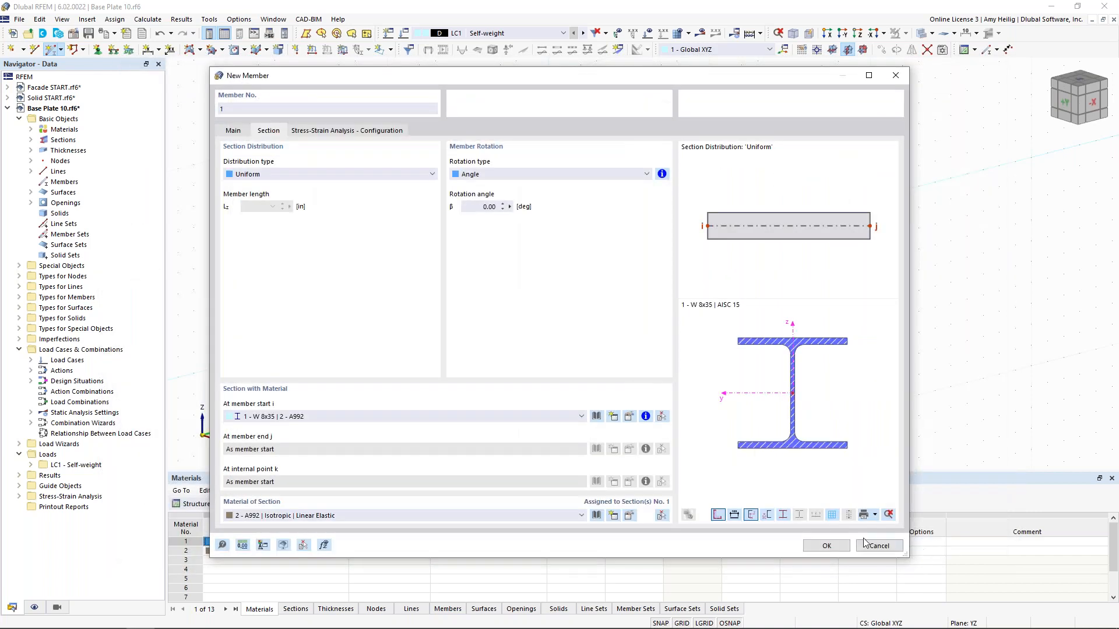
pyautogui.click(826, 546)
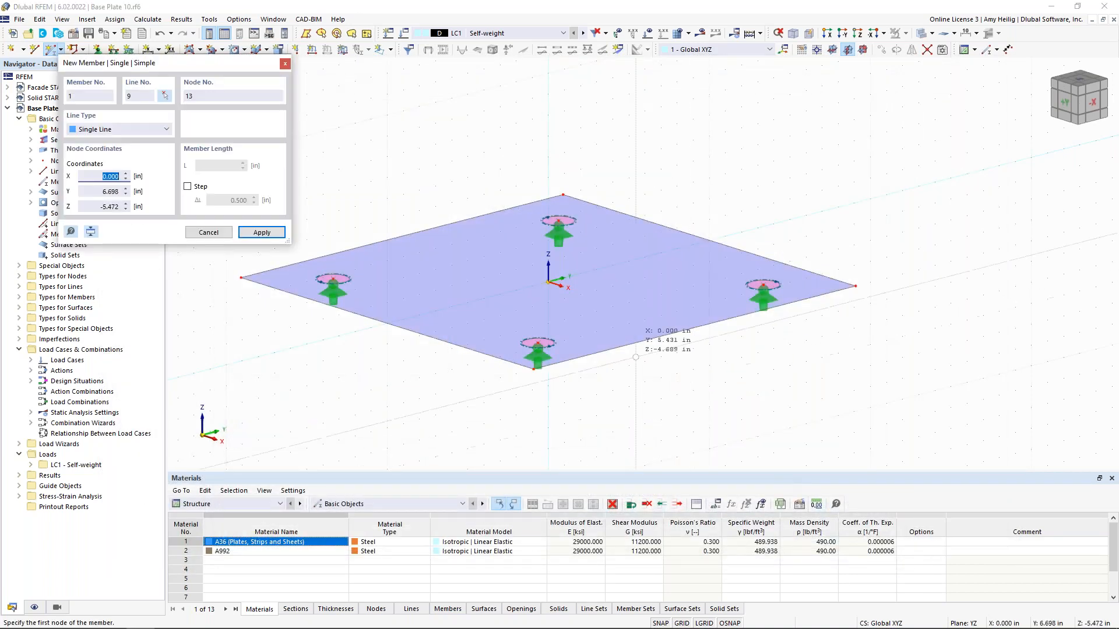
# - Place the column member vertically from the origin to X 0, Y 0, Z 40 in, and end the member command
pyautogui.click(611, 276)
pyautogui.scroll(-1, 612, 276)
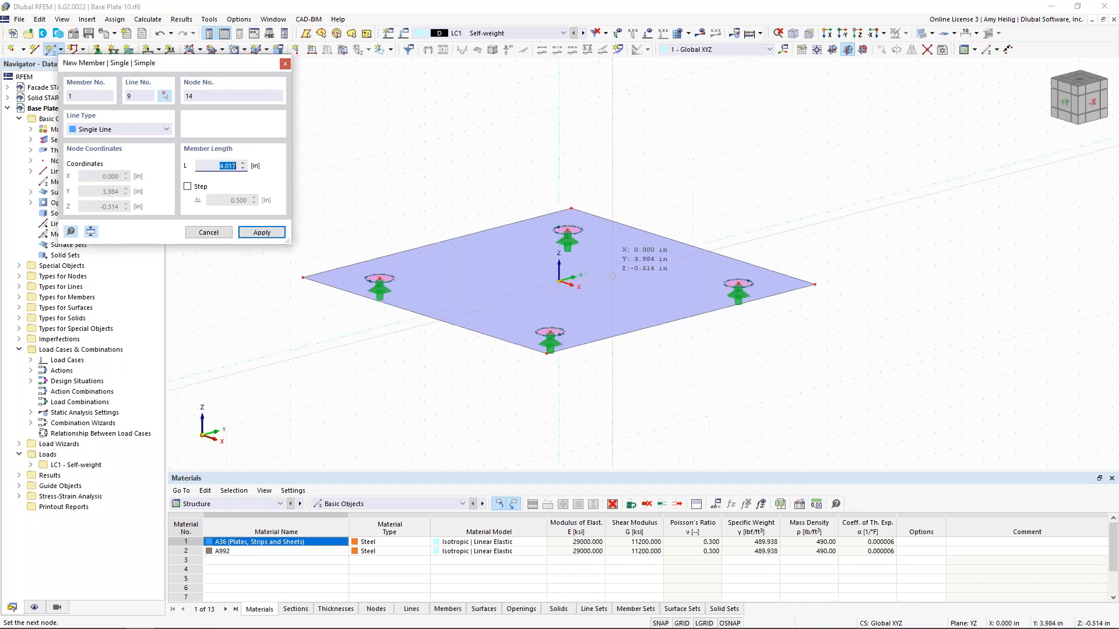
pyautogui.scroll(-6, 612, 276)
pyautogui.moveTo(630, 257); pyautogui.dragTo(608, 360, button='middle')
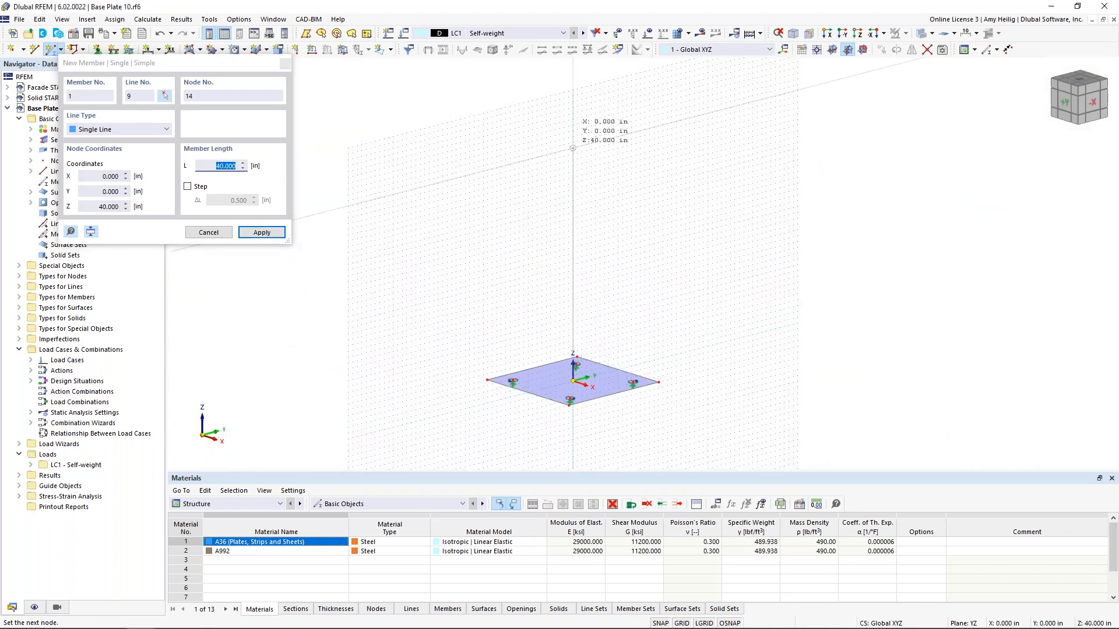
pyautogui.click(573, 148)
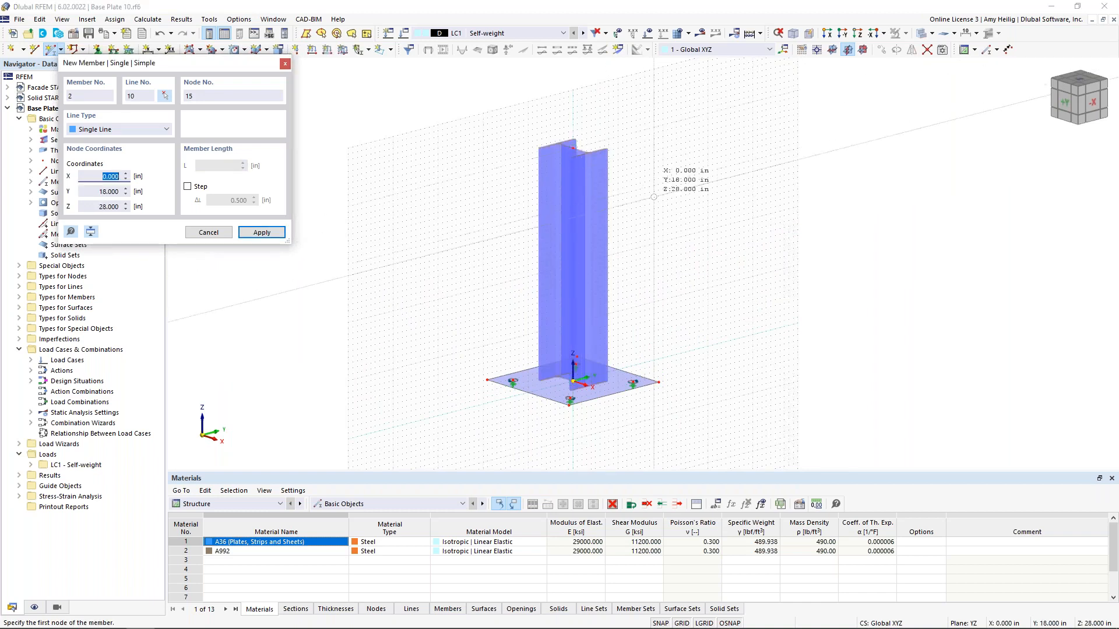
pyautogui.press('Escape')
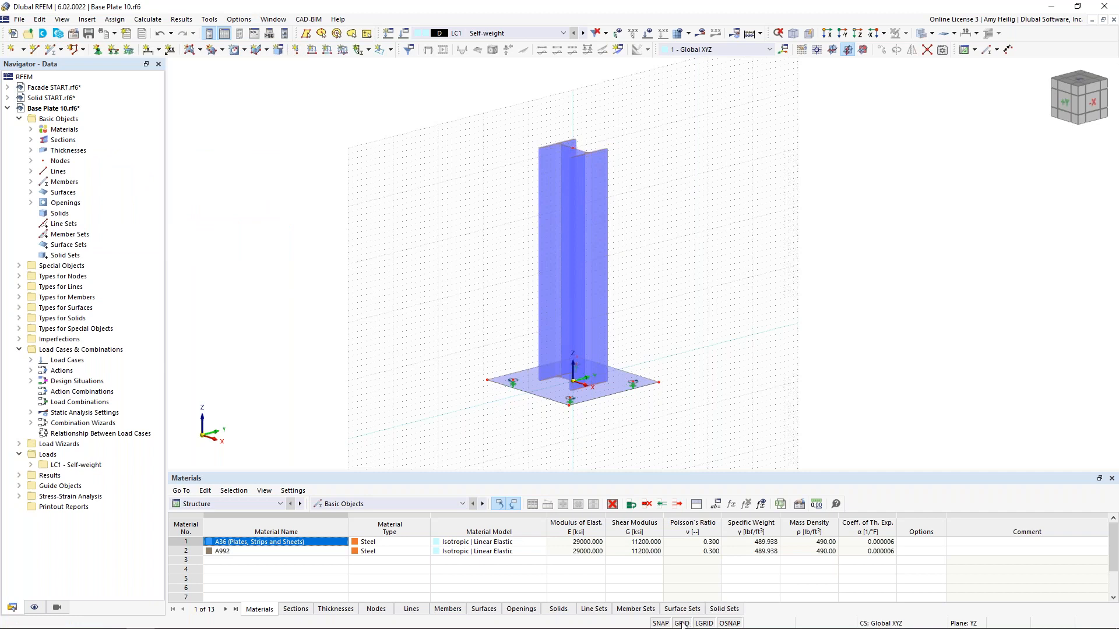
# - Display the model as a wireframe and generate surfaces from the W 8x35 column member
pyautogui.click(920, 34)
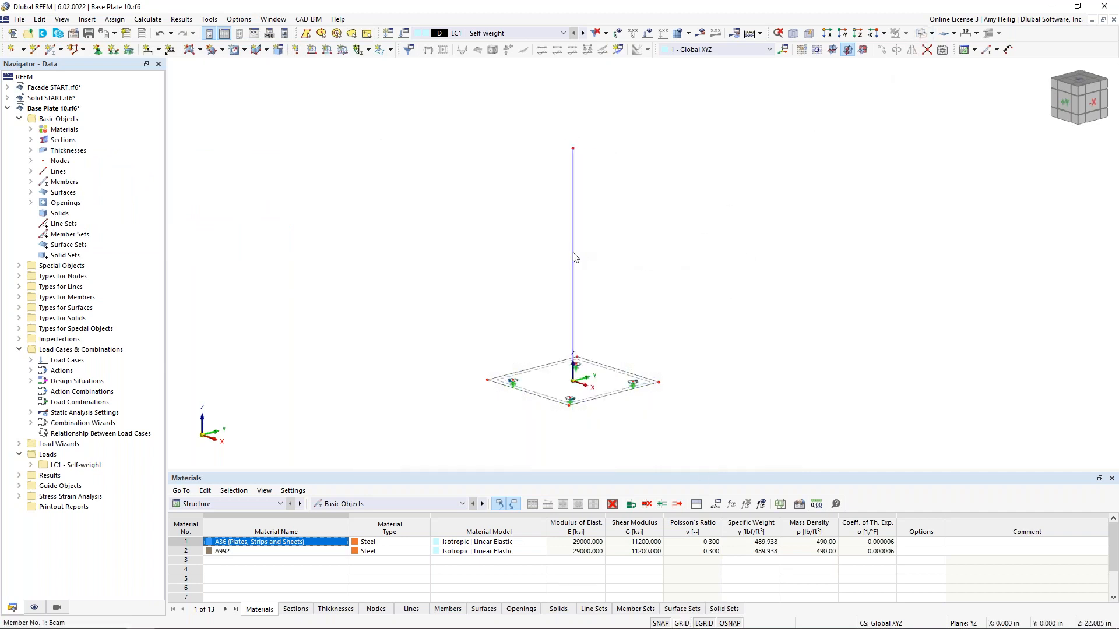
pyautogui.moveTo(574, 257)
pyautogui.moveTo(624, 295); pyautogui.dragTo(538, 251)
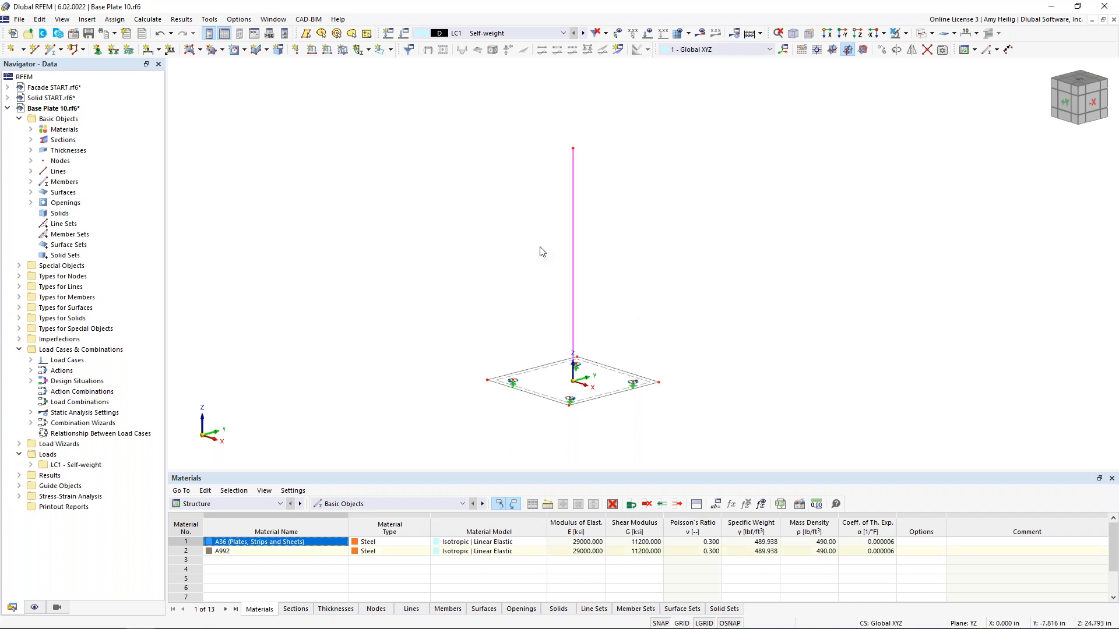
pyautogui.rightClick(572, 245)
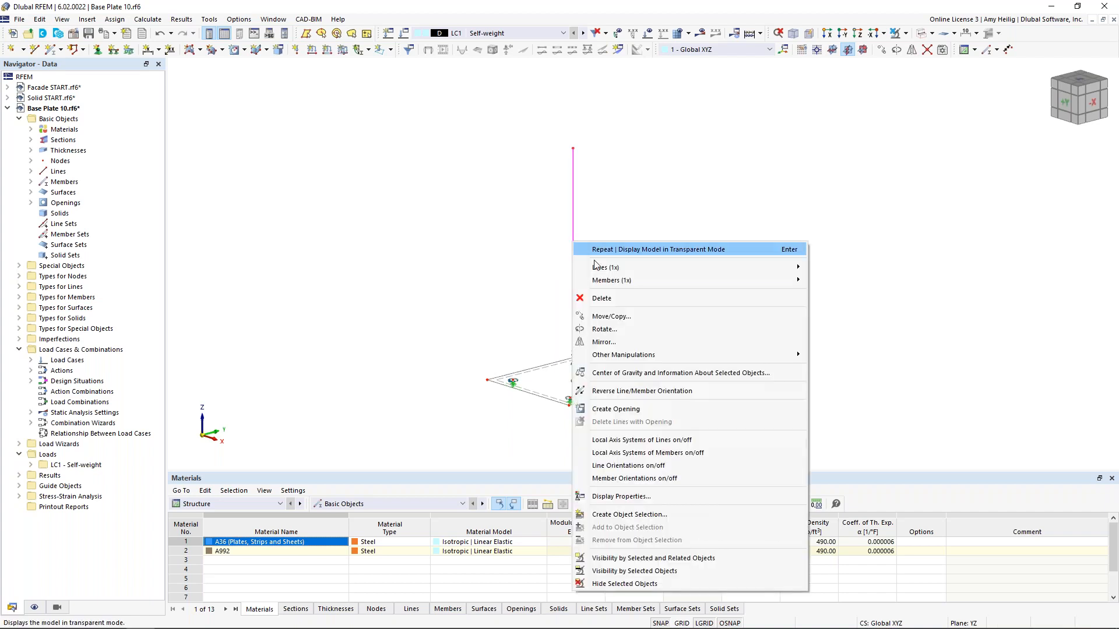
pyautogui.moveTo(628, 285)
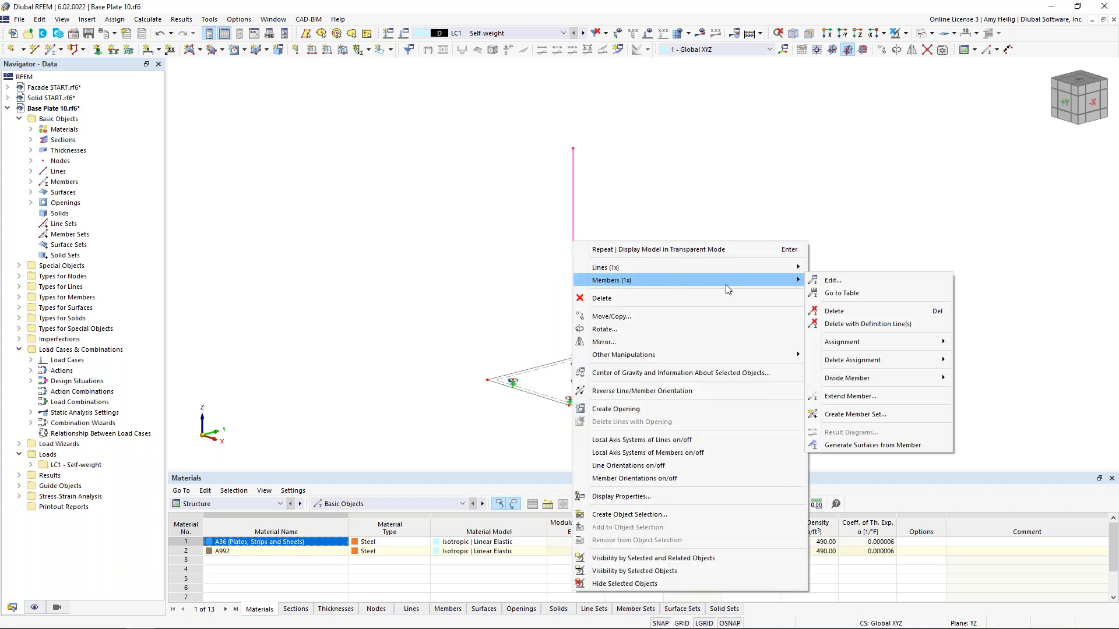
pyautogui.click(866, 446)
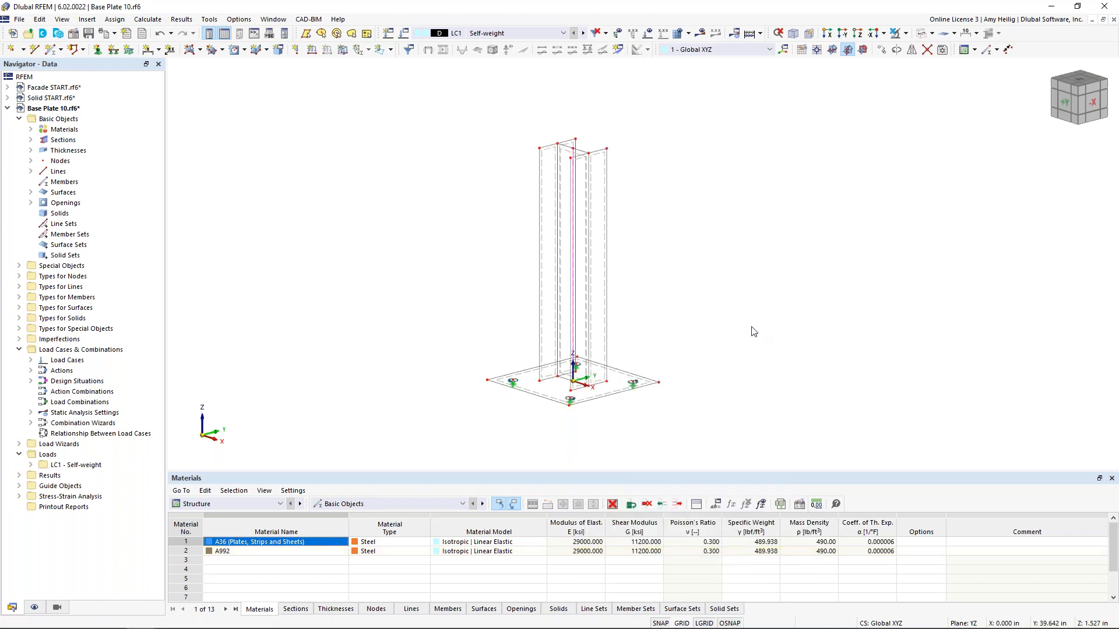
# - Review the thickness and material assigned to one of the column's flange surfaces without changing anything
pyautogui.scroll(3, 583, 208)
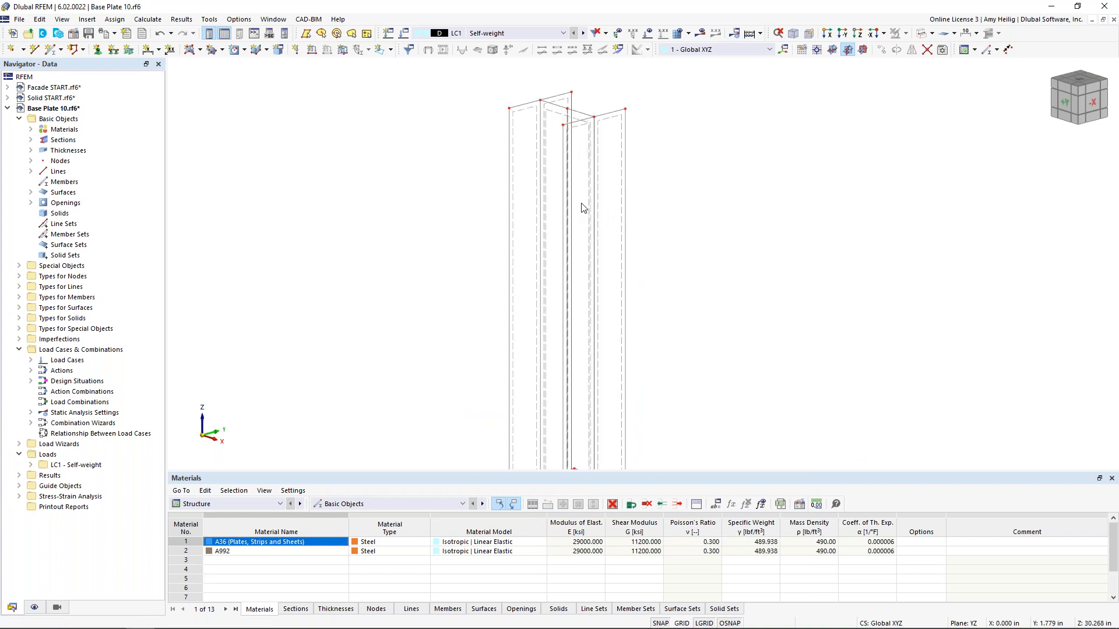
pyautogui.scroll(-1, 584, 208)
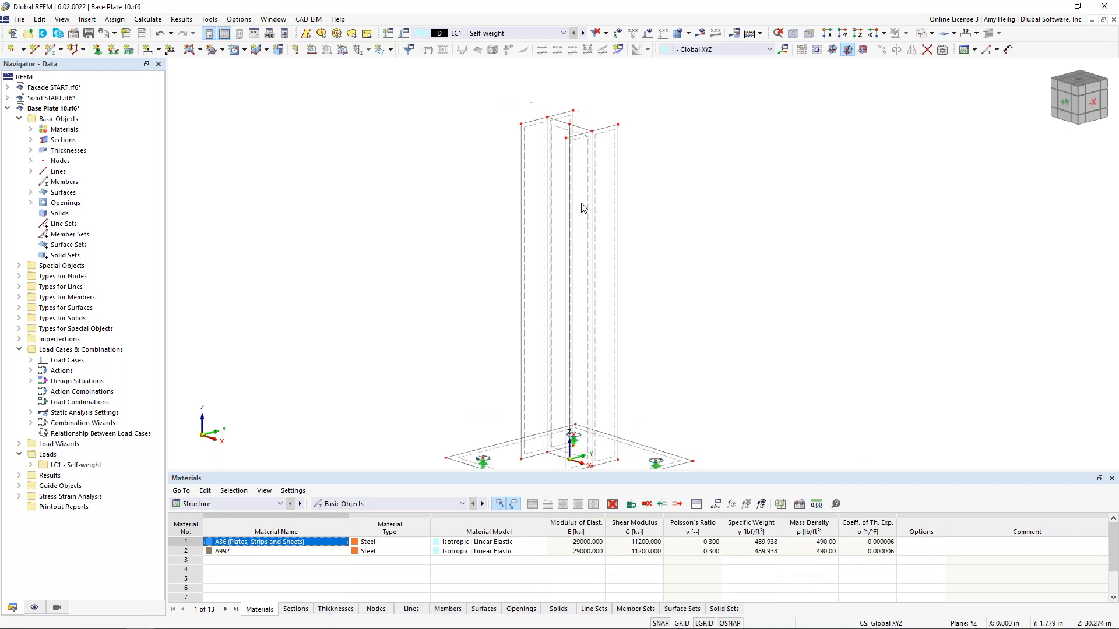
pyautogui.doubleClick(535, 128)
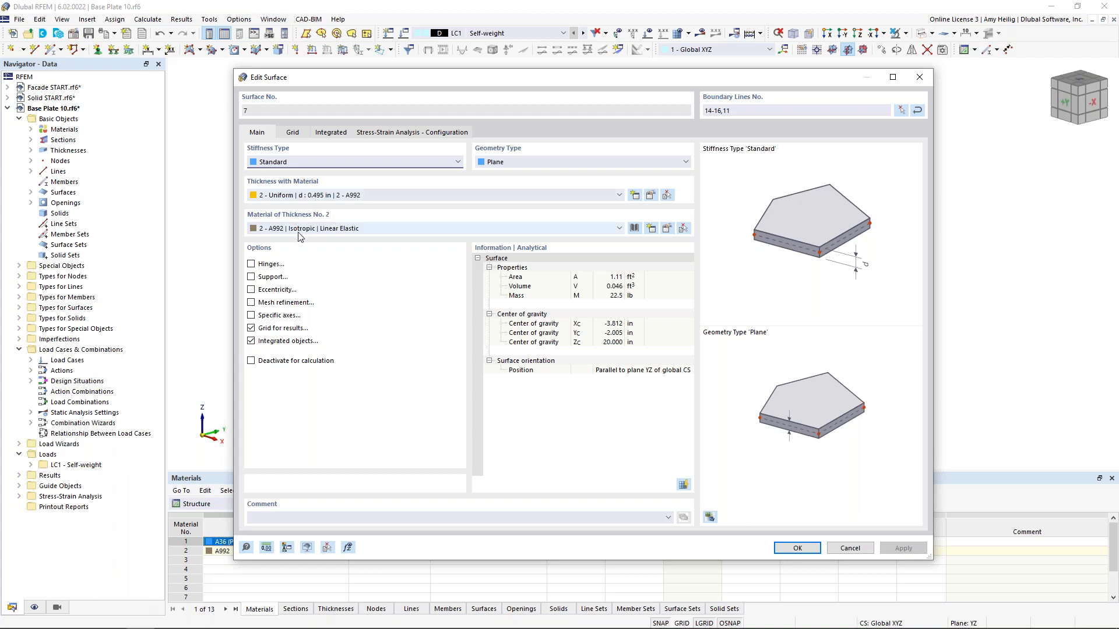
pyautogui.click(848, 549)
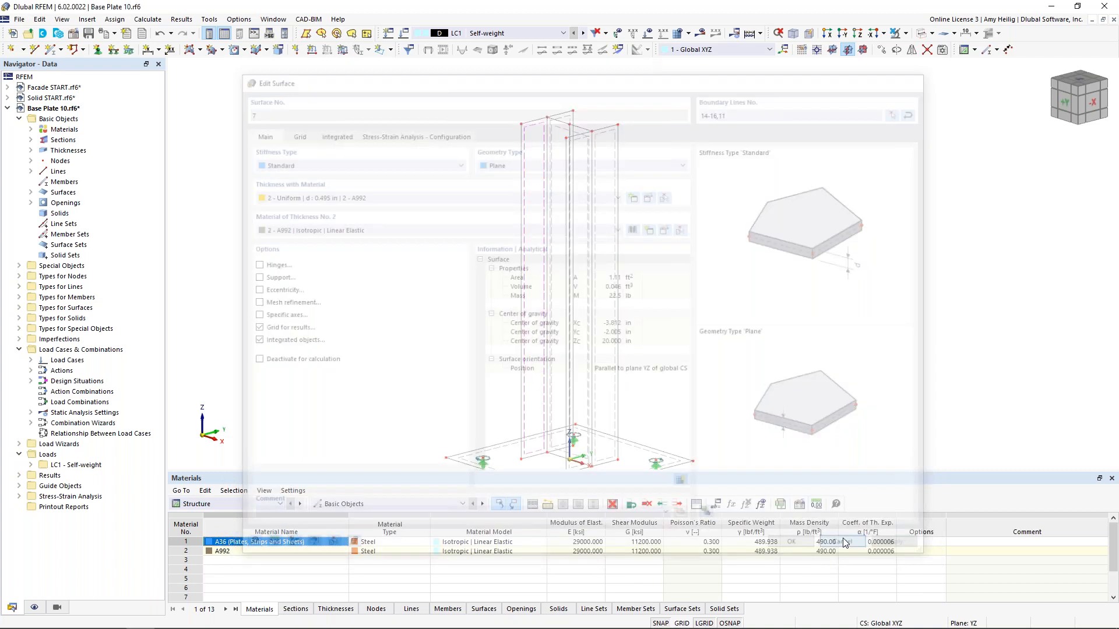
# - Create a new surface support with both shear conditions vxz and vyz fixed
pyautogui.scroll(-1, 679, 343)
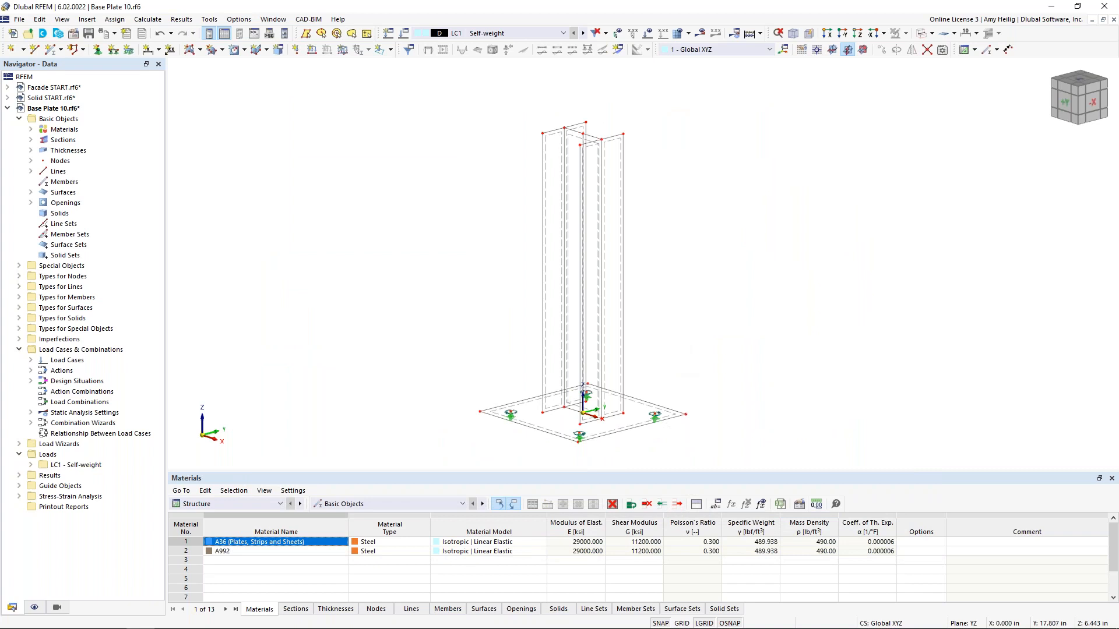
pyautogui.scroll(1, 667, 356)
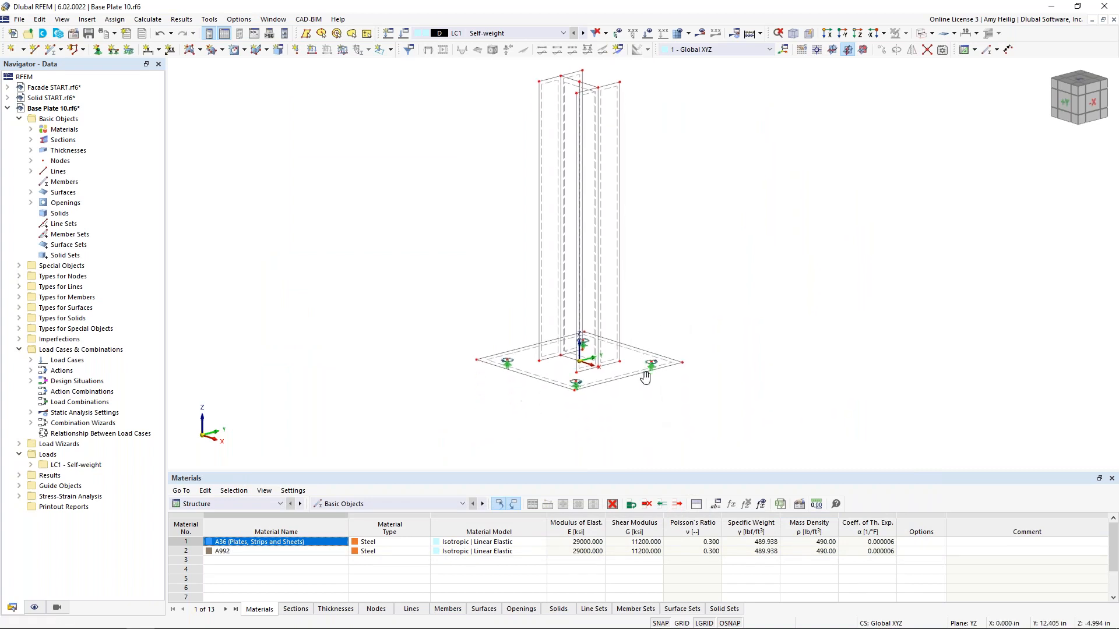
pyautogui.scroll(2, 606, 390)
pyautogui.scroll(1, 606, 392)
pyautogui.scroll(1, 602, 379)
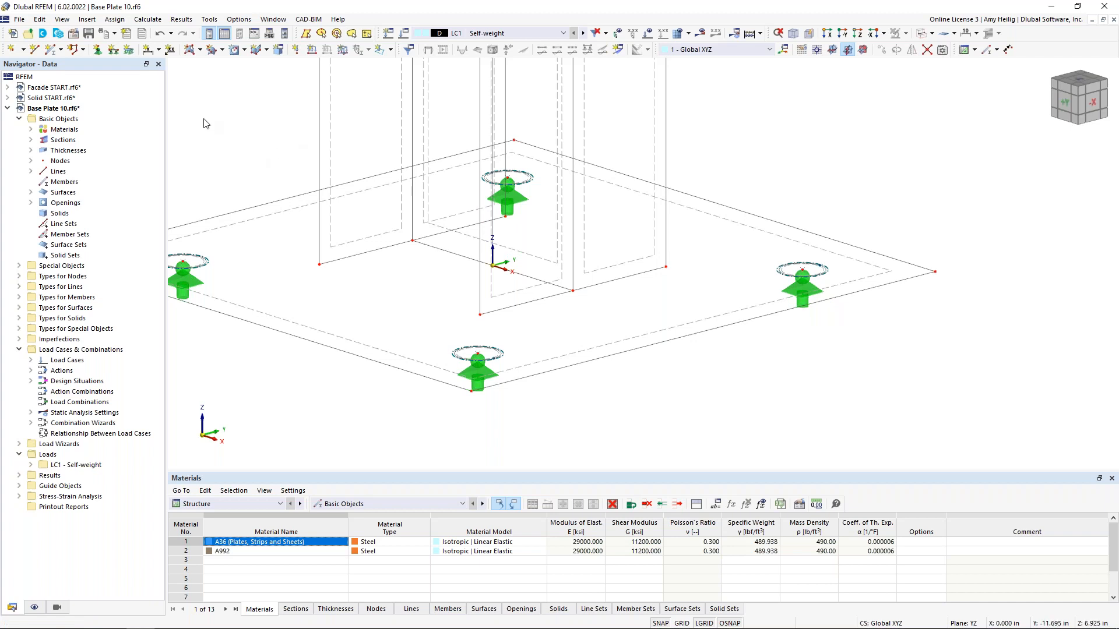
pyautogui.click(129, 54)
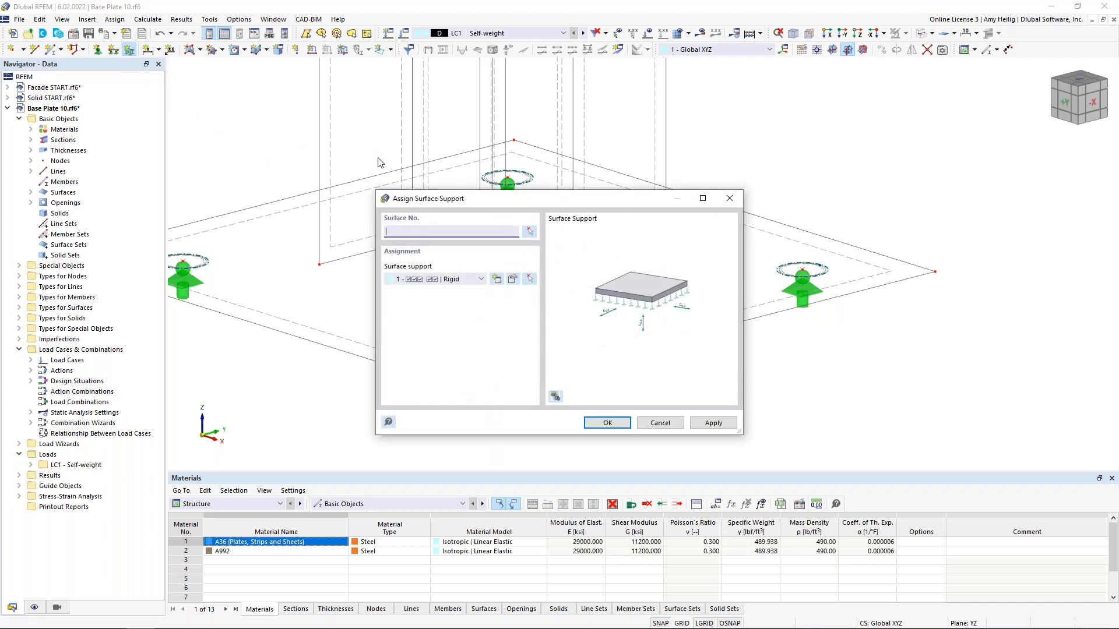
pyautogui.click(501, 284)
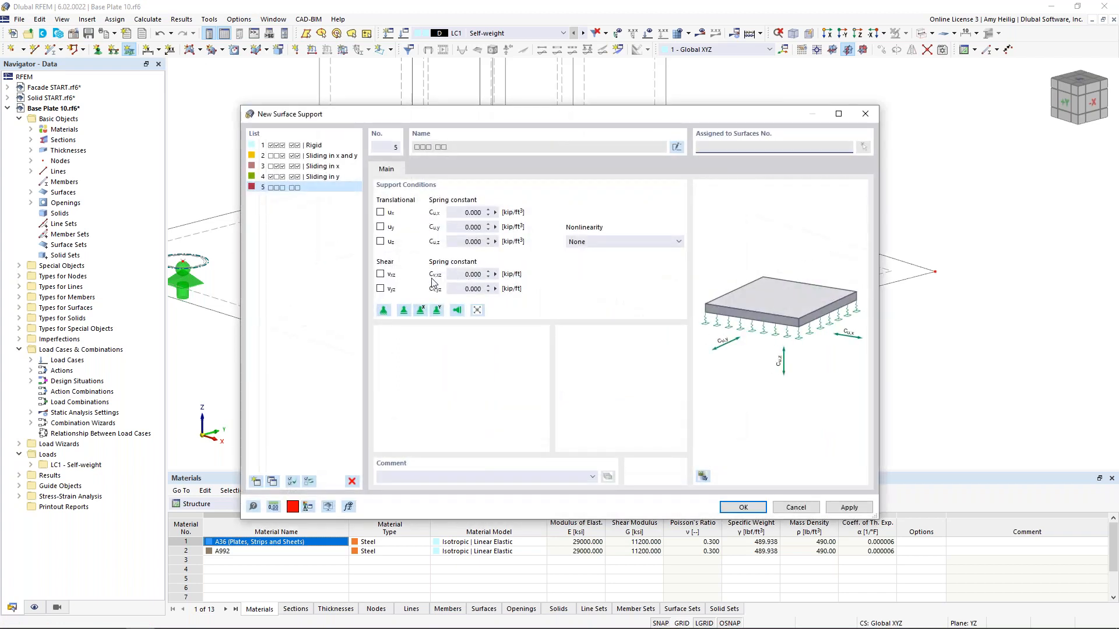
pyautogui.click(380, 274)
pyautogui.click(382, 289)
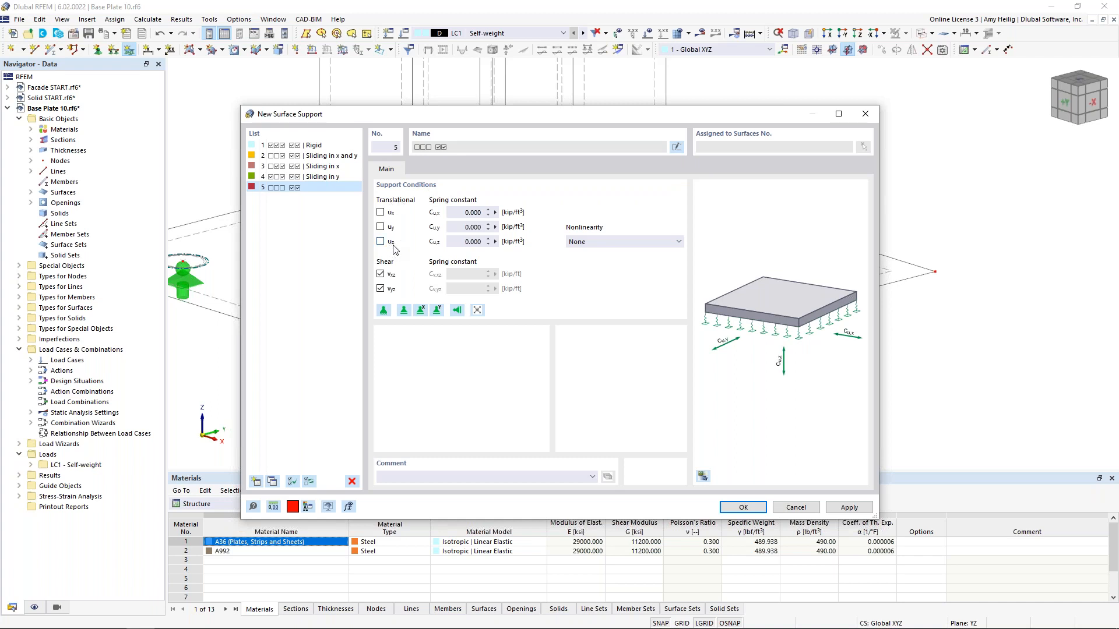
# - Set the support's Cu,z spring constant to 1000000 kip/ft³ with nonlinearity Failure if positive contact stress σz, and accept the definition
pyautogui.doubleClick(473, 242)
pyautogui.write('100000')
pyautogui.click(603, 243)
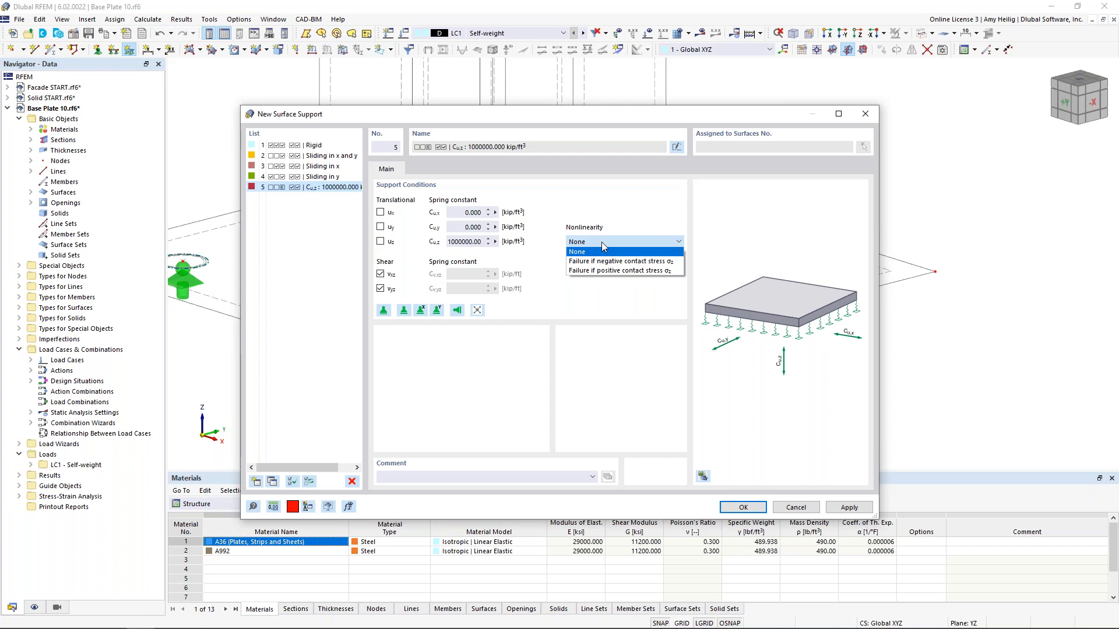
pyautogui.click(606, 272)
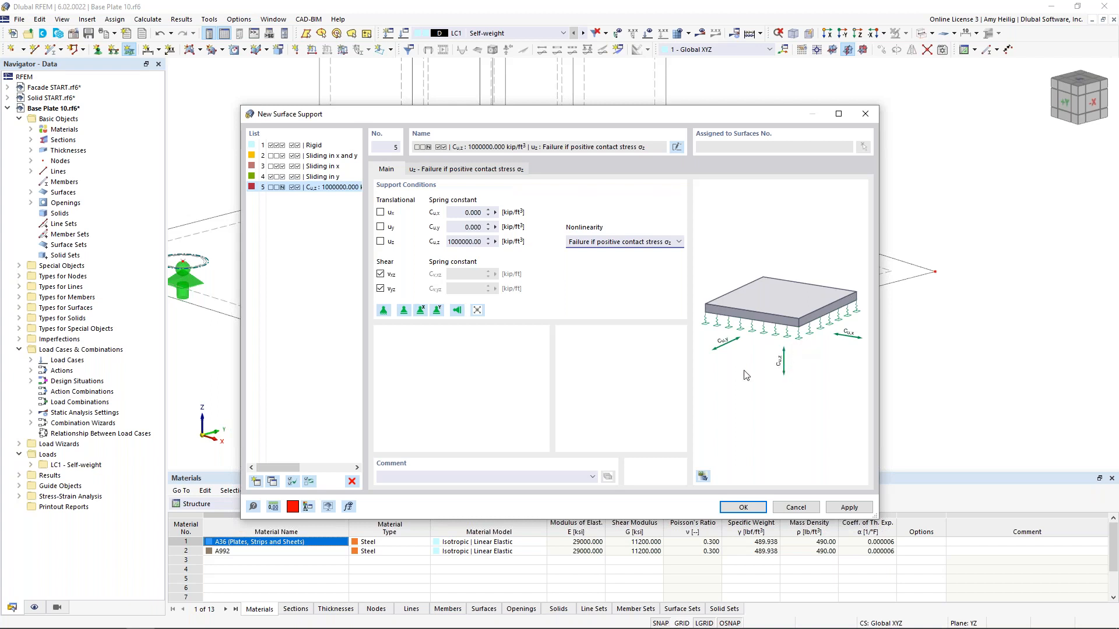
pyautogui.click(744, 507)
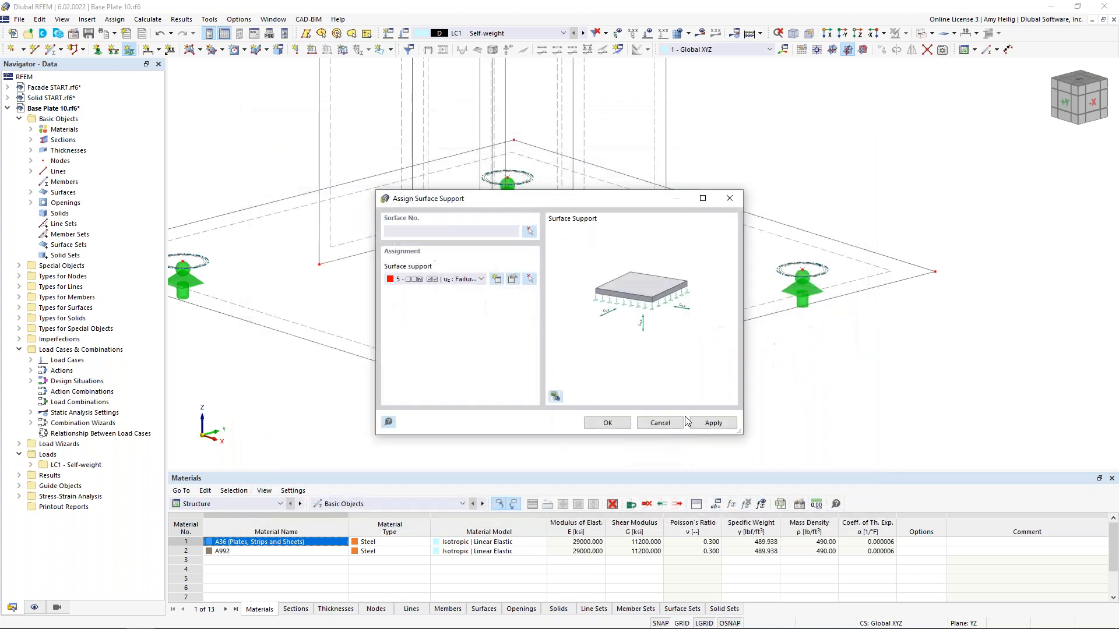
# - Assign the new nonlinear surface support to the base plate surface and end the assignment
pyautogui.click(613, 421)
pyautogui.scroll(-4, 625, 337)
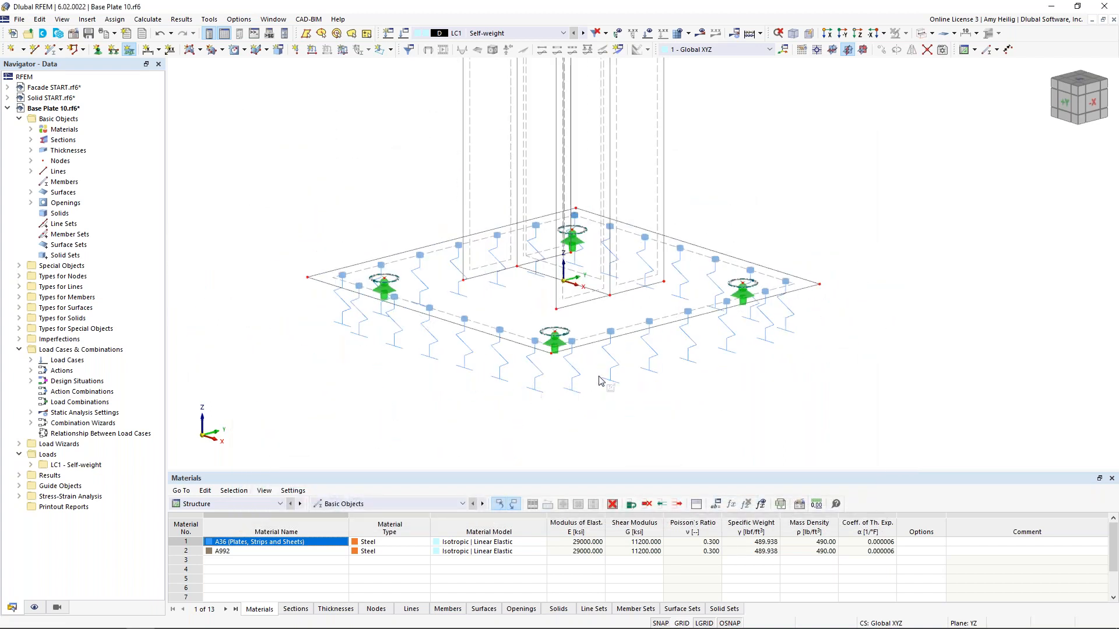
pyautogui.press('Escape')
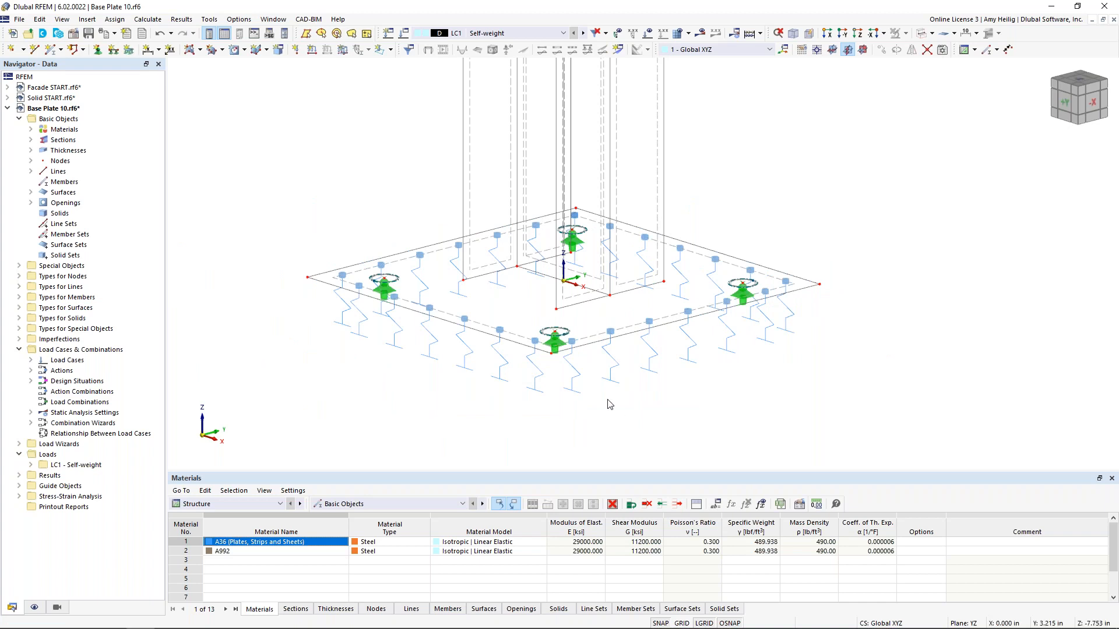
# - Reduce the display size and adjust the spacing of the base plate's surface support symbols
pyautogui.rightClick(616, 369)
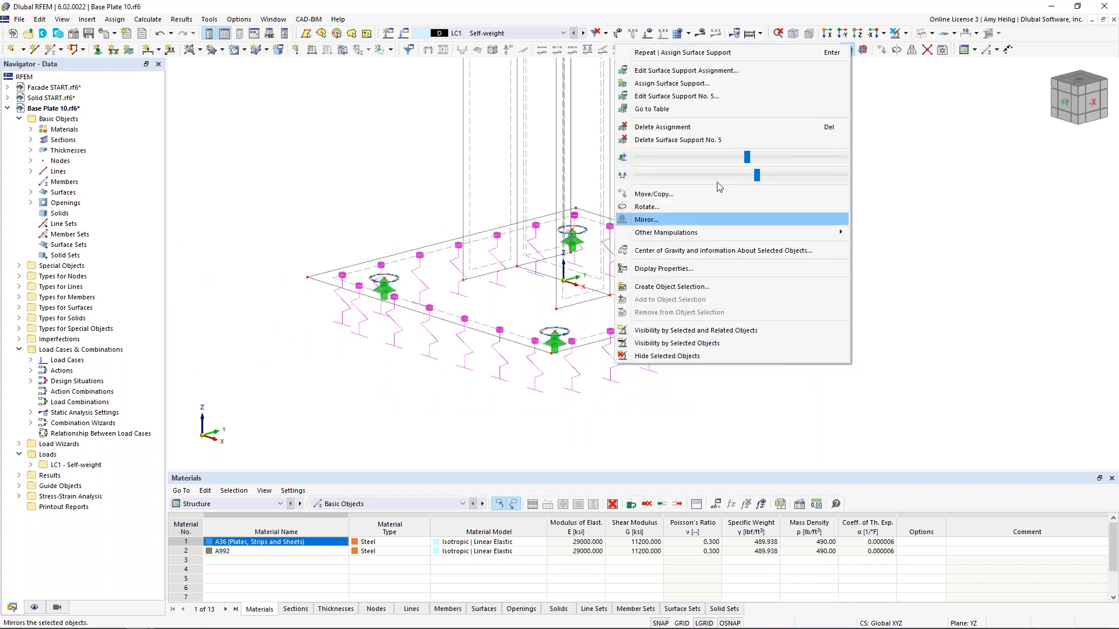
pyautogui.moveTo(746, 158); pyautogui.dragTo(671, 158)
pyautogui.moveTo(757, 175)
pyautogui.mouseDown()
pyautogui.moveTo(697, 178)
pyautogui.moveTo(749, 176)
pyautogui.mouseUp()
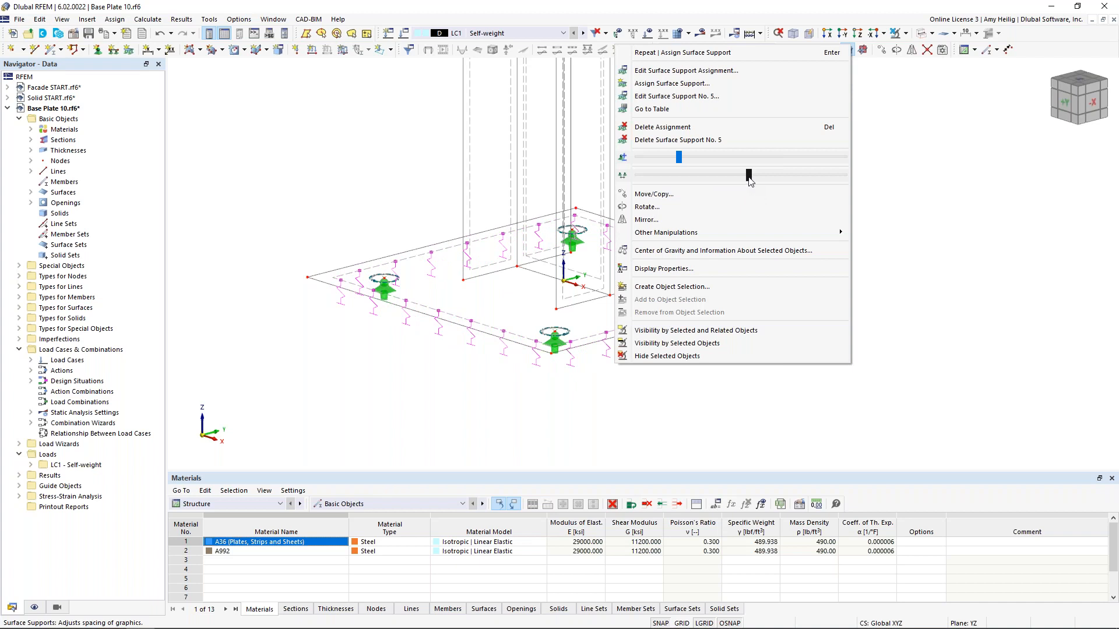
pyautogui.click(926, 328)
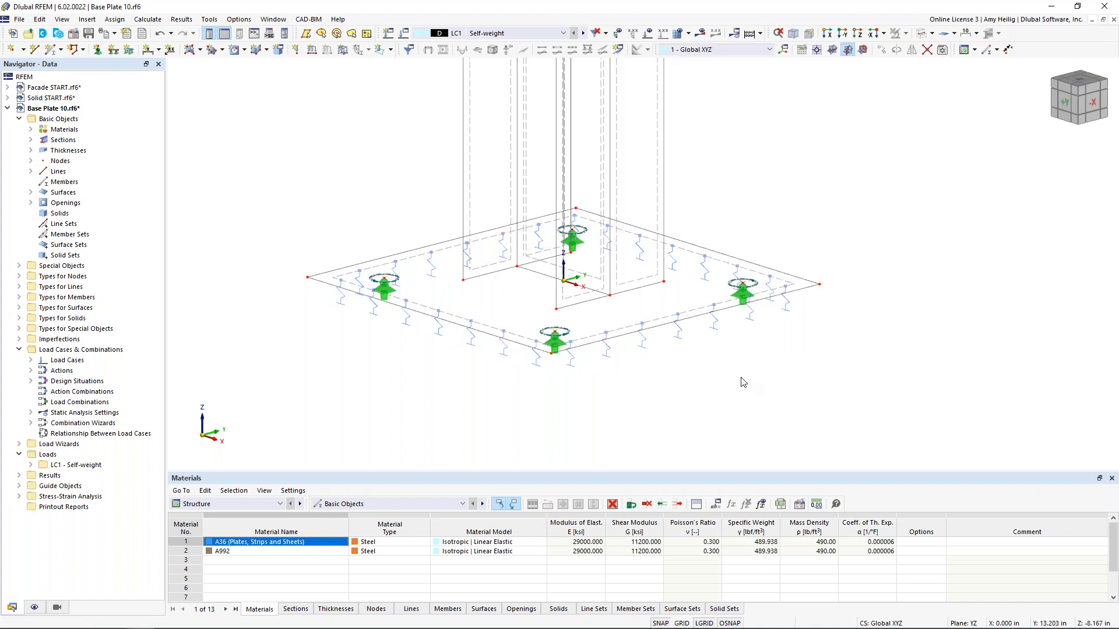
# - Generate the finite element mesh and inspect it on the base plate and column surfaces
pyautogui.scroll(-4, 739, 379)
pyautogui.moveTo(739, 379); pyautogui.dragTo(648, 427, button='middle')
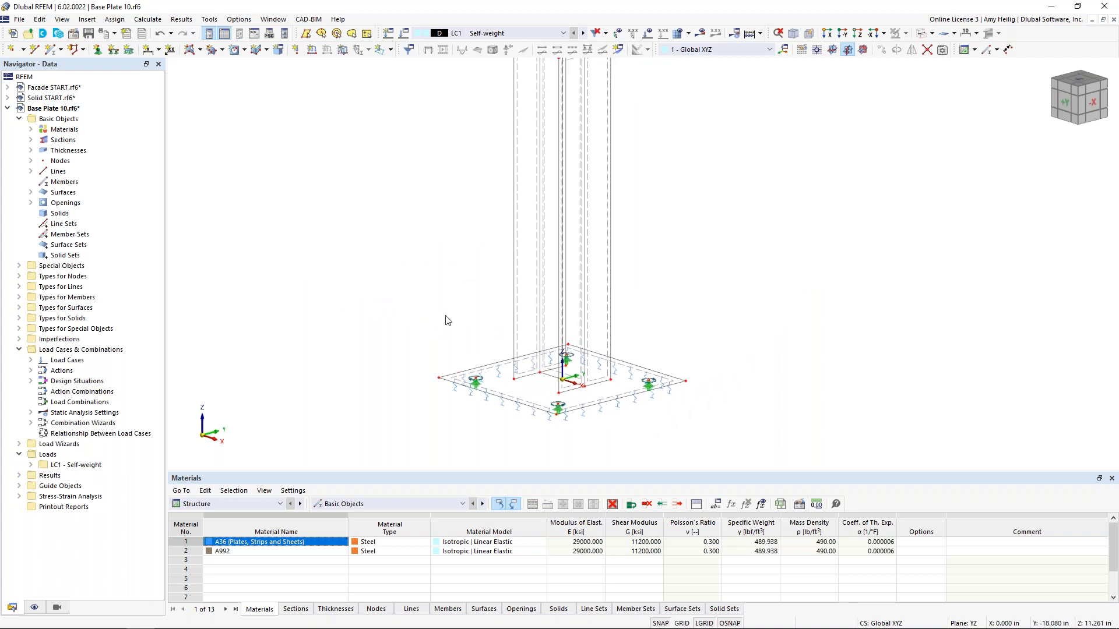
pyautogui.click(148, 19)
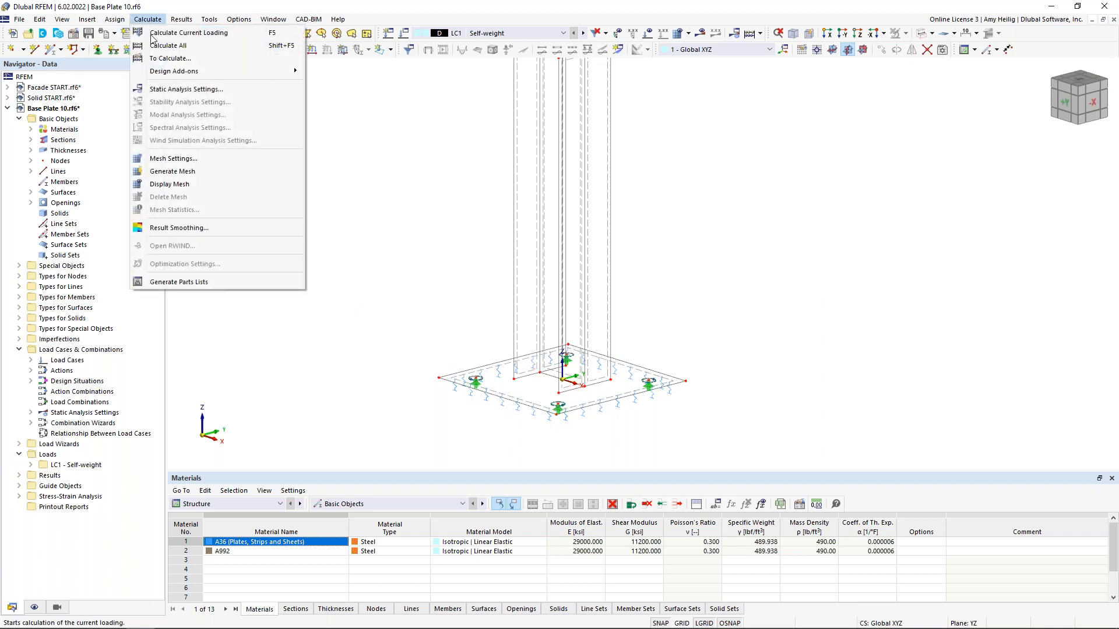
pyautogui.click(174, 172)
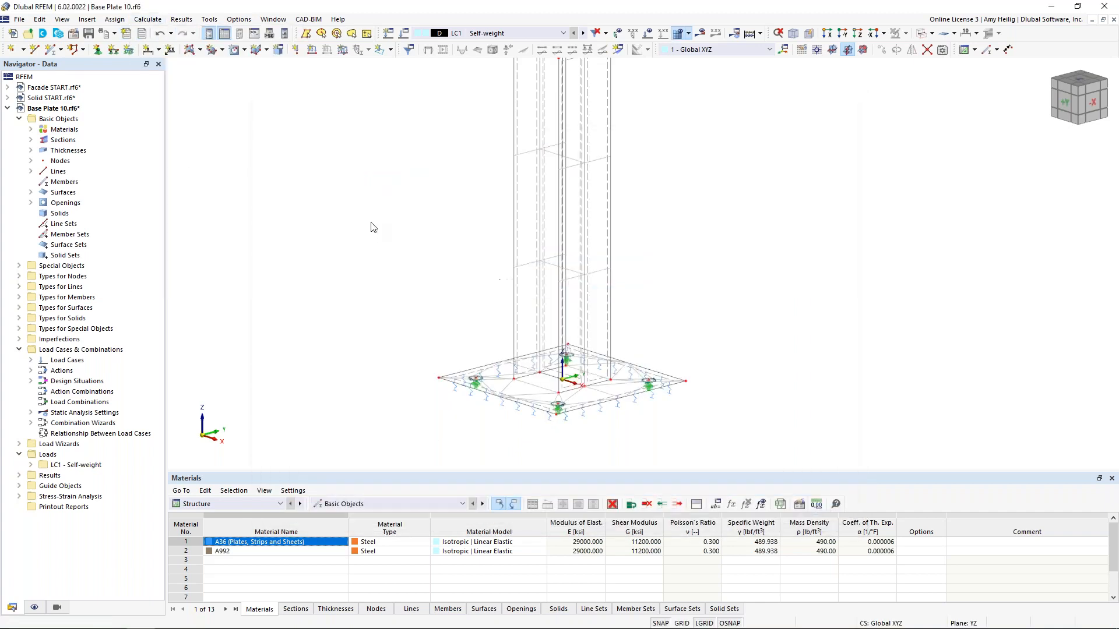
pyautogui.keyDown('ctrl'); pyautogui.moveTo(450, 245); pyautogui.dragTo(442, 278, button='middle'); pyautogui.keyUp('ctrl')
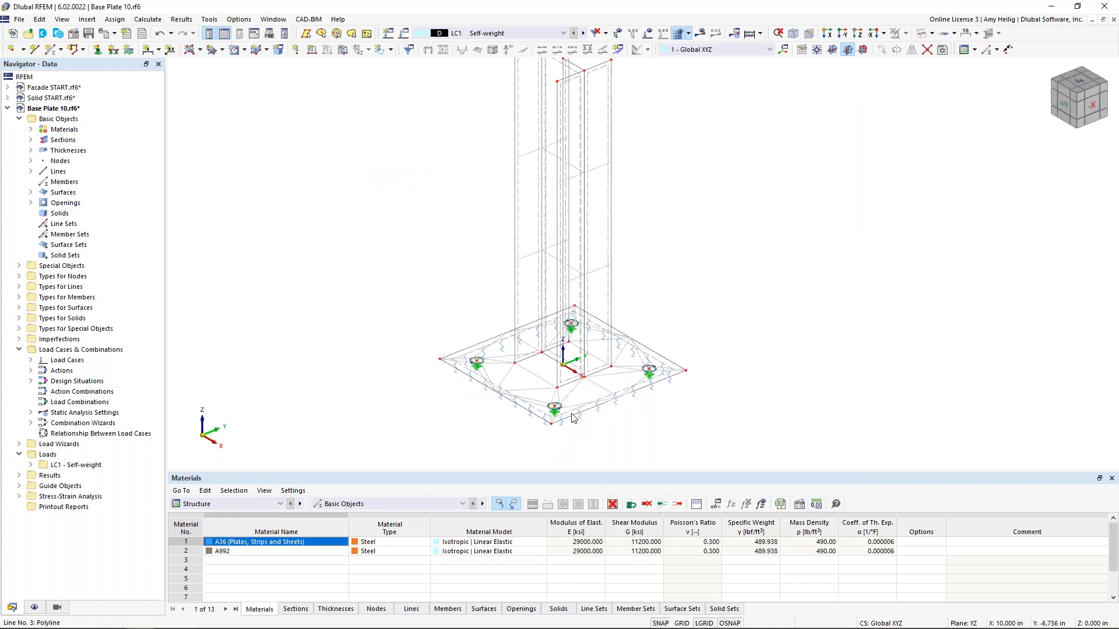
pyautogui.scroll(5, 573, 418)
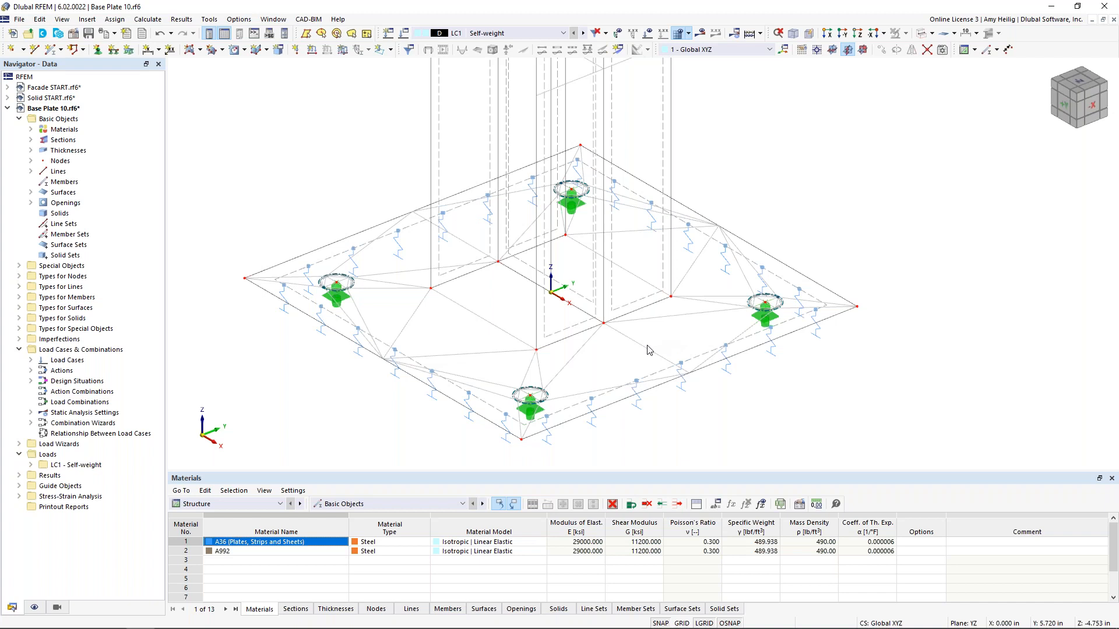
pyautogui.scroll(-5, 629, 356)
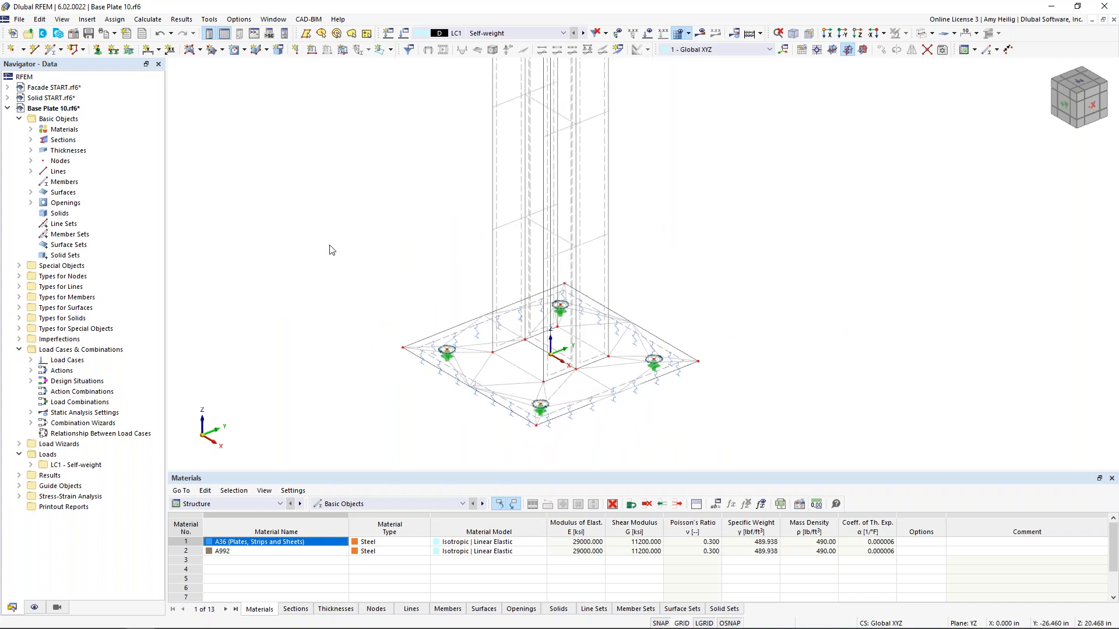
# - Set the target length of finite elements to 1.0 in and regenerate the mesh, then check it around the bolt openings
pyautogui.click(148, 19)
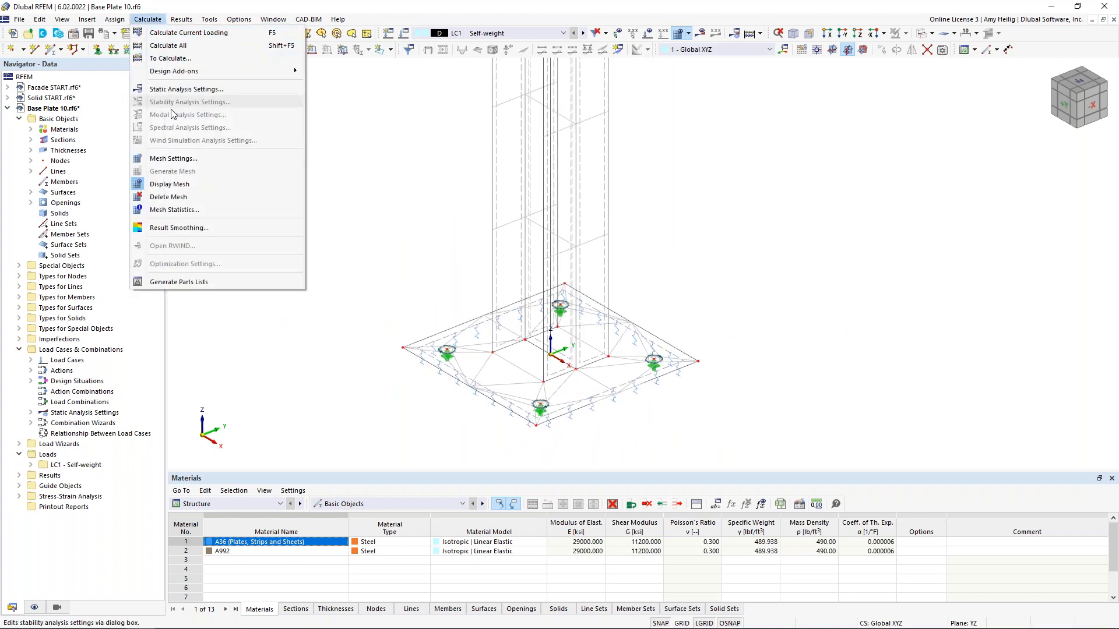
pyautogui.click(175, 159)
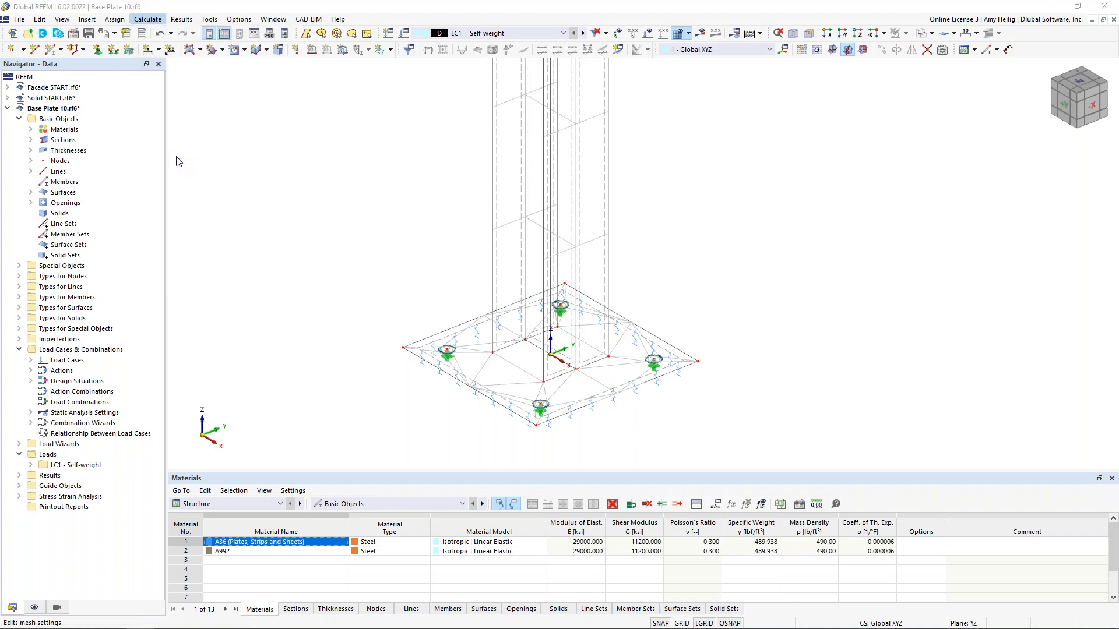
pyautogui.doubleClick(352, 161)
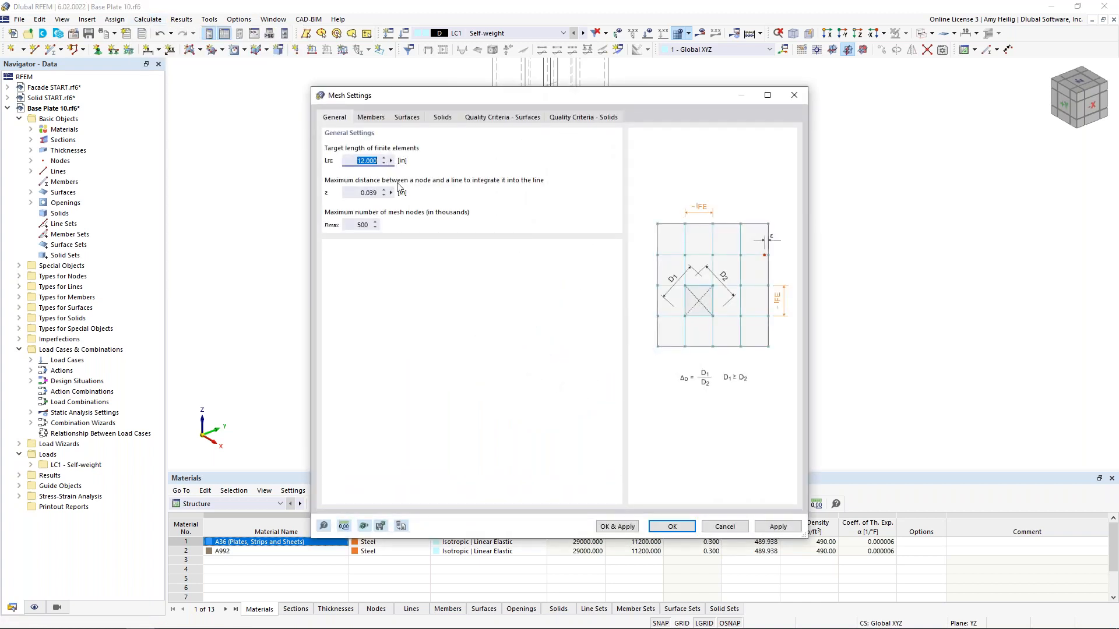
pyautogui.write('1.0')
pyautogui.click(617, 527)
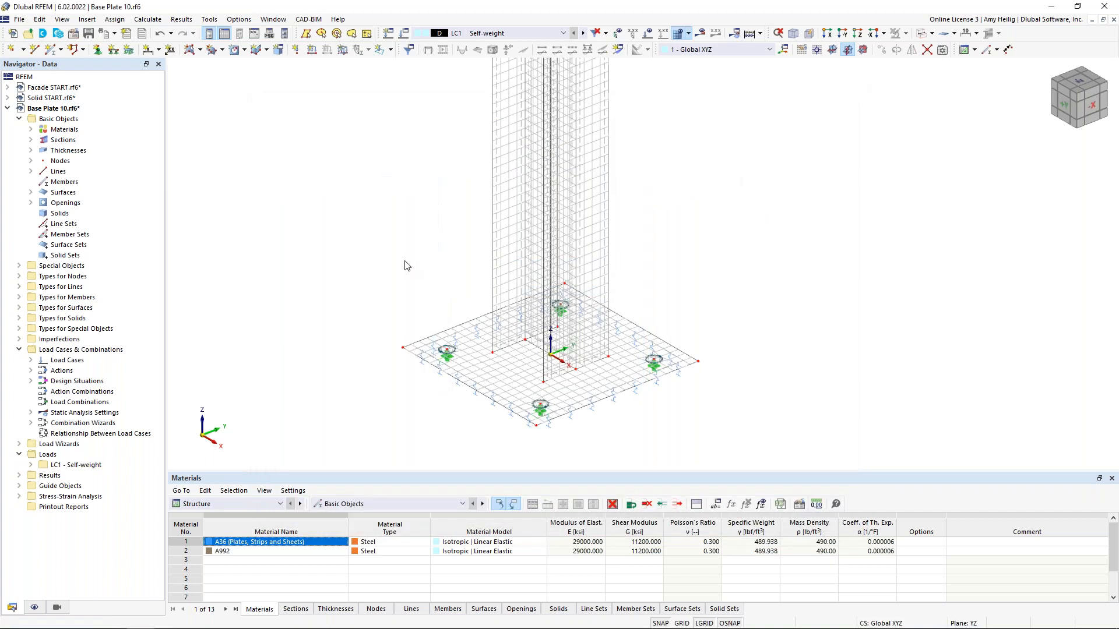
pyautogui.moveTo(428, 250)
pyautogui.mouseDown(button='middle')
pyautogui.moveTo(410, 324)
pyautogui.moveTo(424, 257)
pyautogui.mouseUp(button='middle')
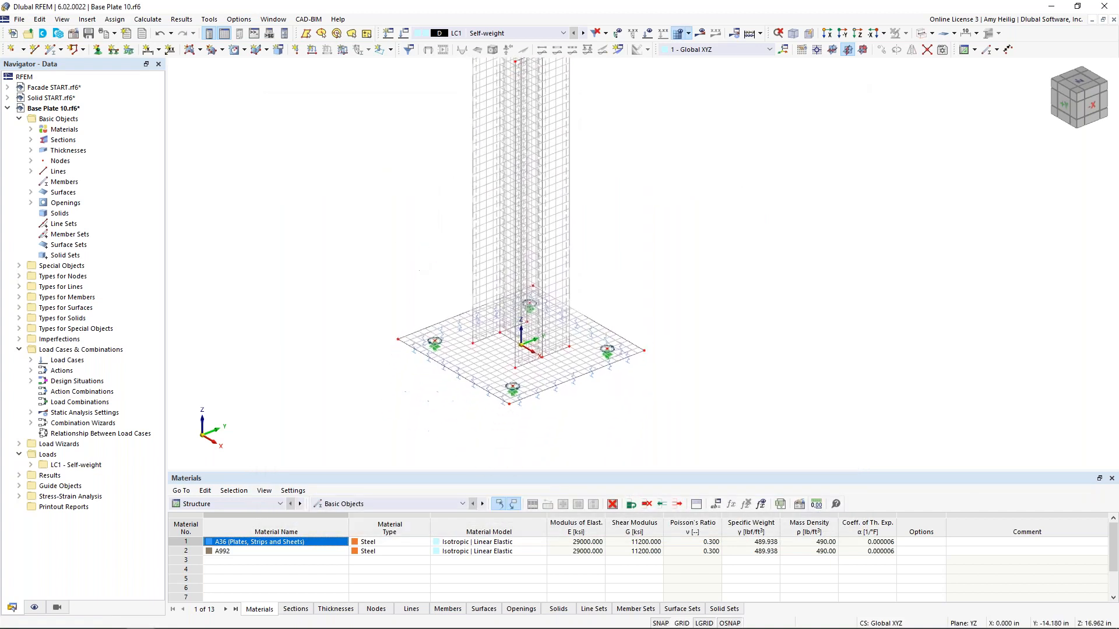
pyautogui.scroll(6, 511, 389)
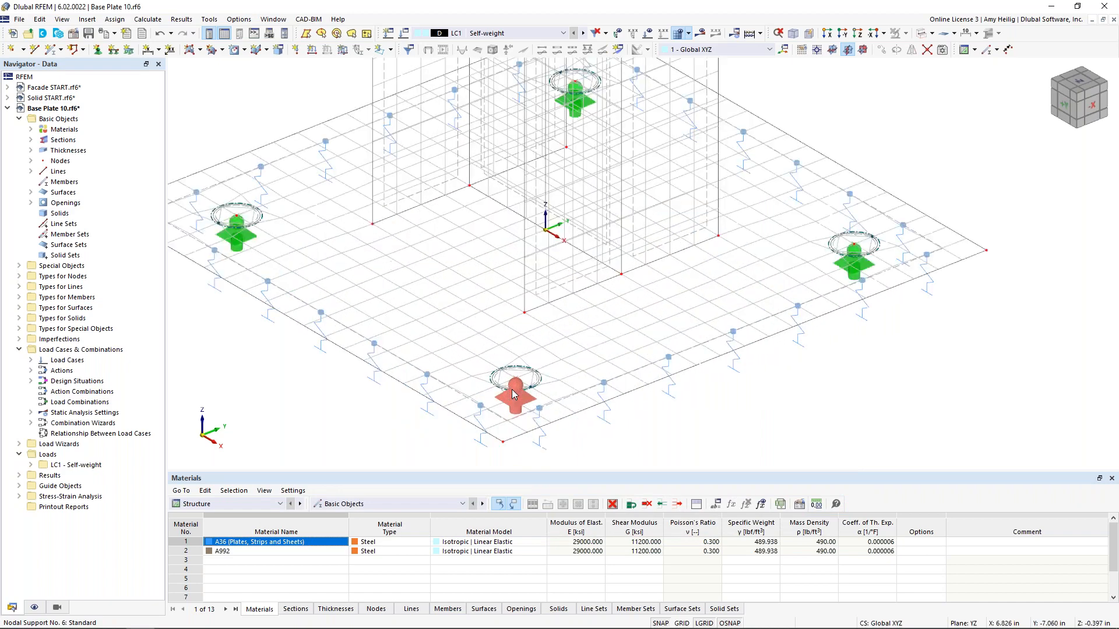
# - Enable mesh refinement for the four supported nodes at the bolt openings and start a new nodal mesh refinement
pyautogui.moveTo(512, 389); pyautogui.dragTo(500, 296, button='middle')
pyautogui.scroll(2, 508, 364)
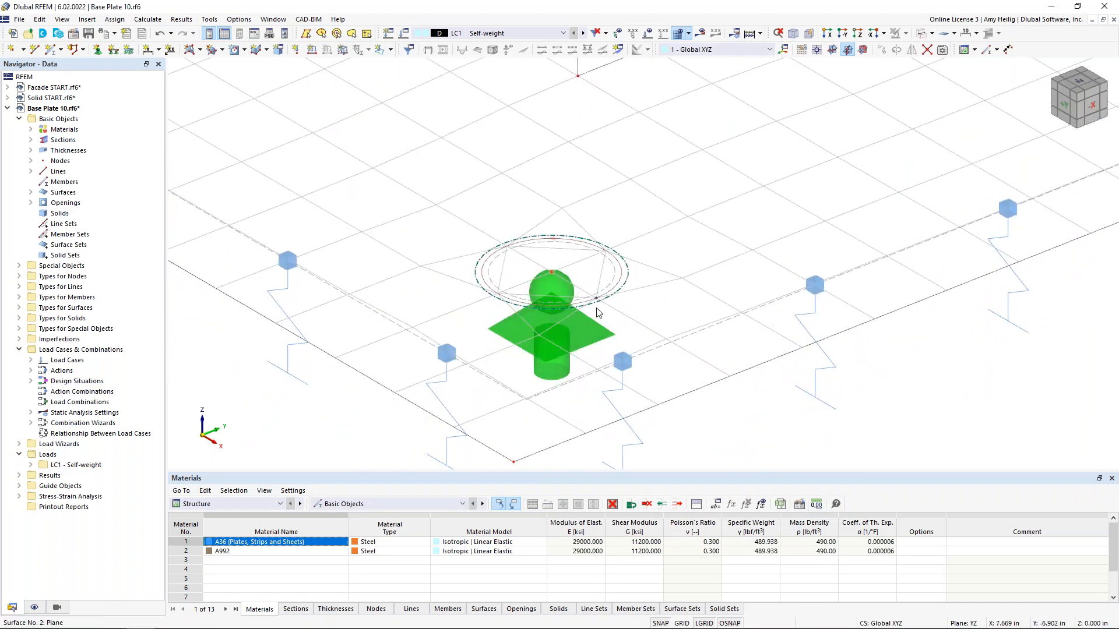
pyautogui.moveTo(599, 304)
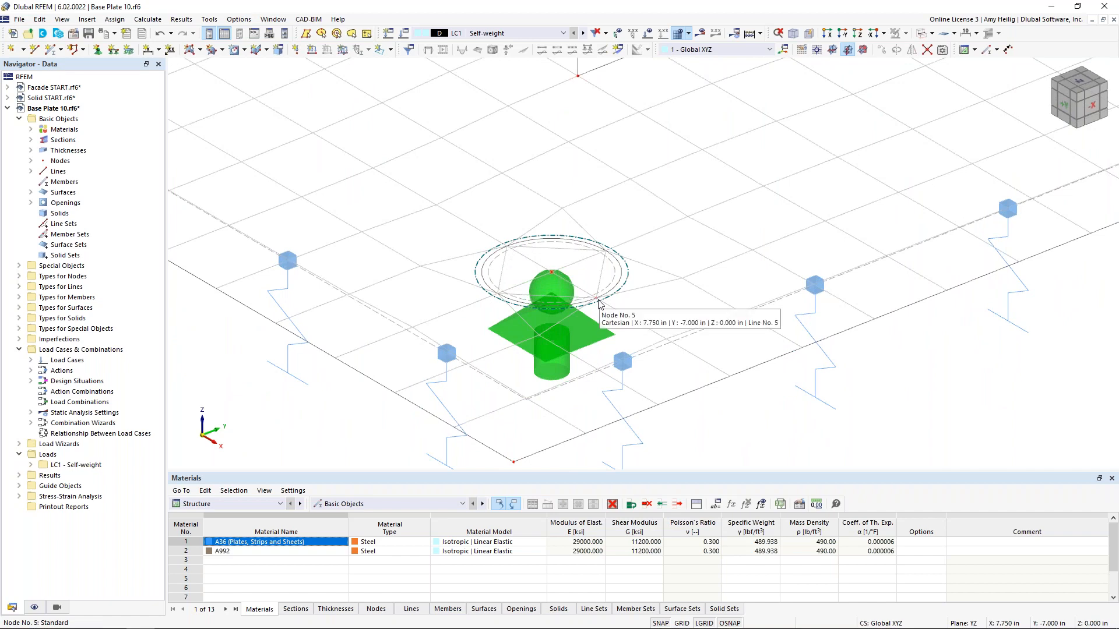
pyautogui.scroll(-7, 598, 304)
pyautogui.moveTo(599, 304); pyautogui.dragTo(545, 355, button='middle')
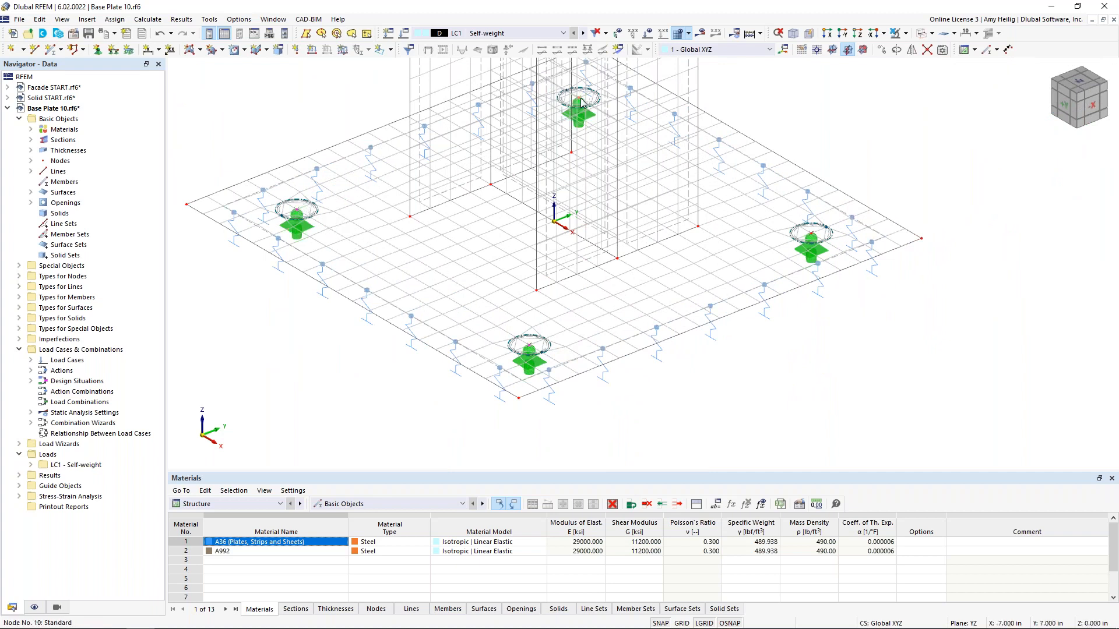
pyautogui.doubleClick(814, 238)
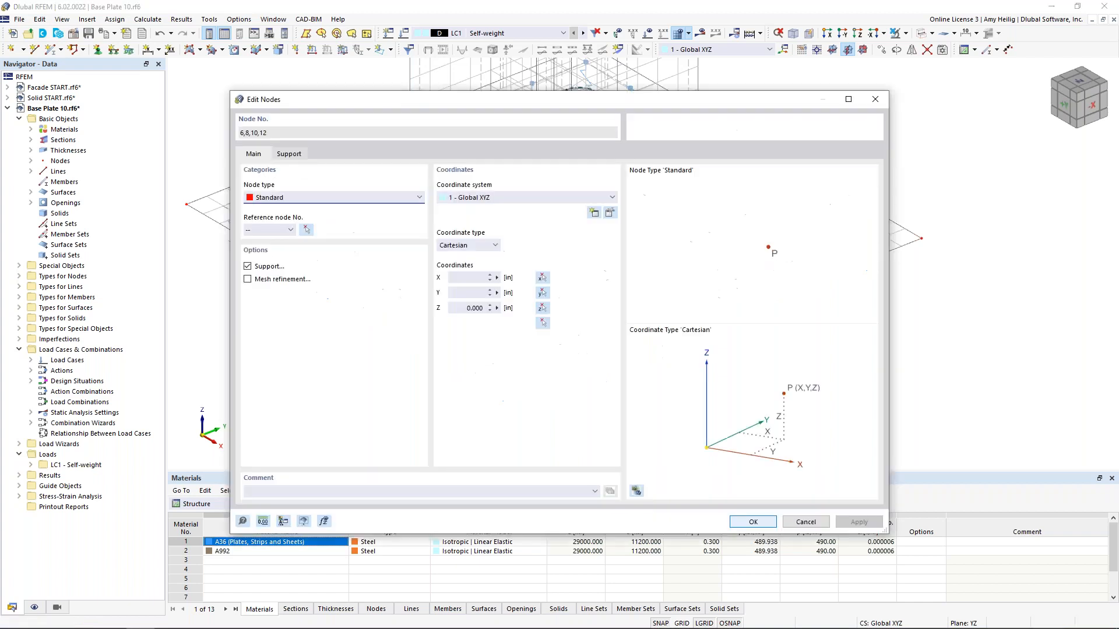
pyautogui.click(248, 279)
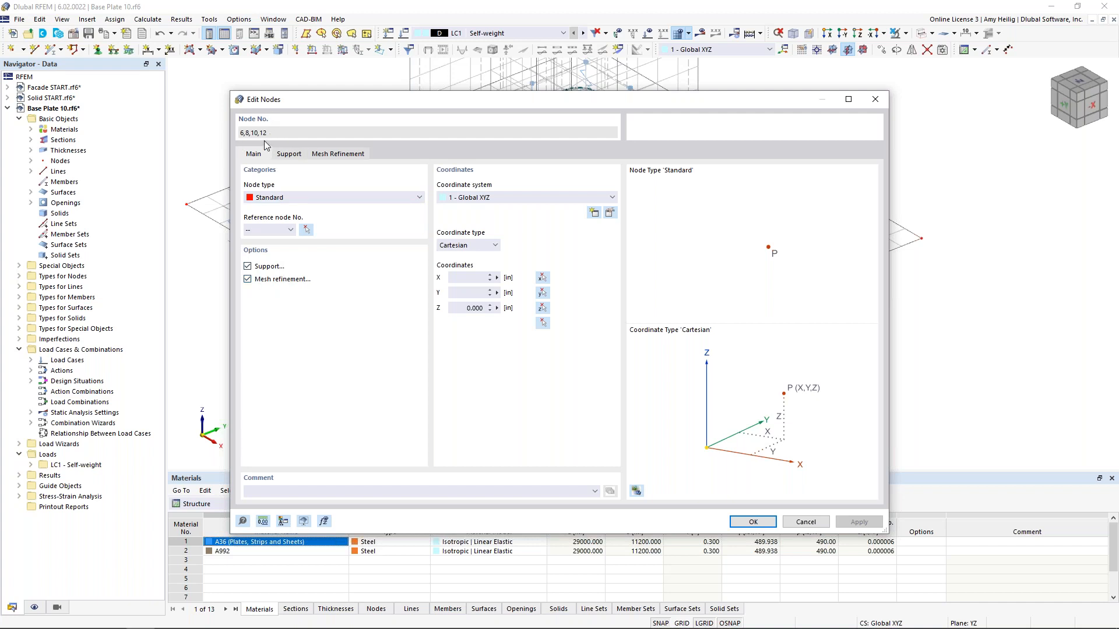
pyautogui.click(323, 156)
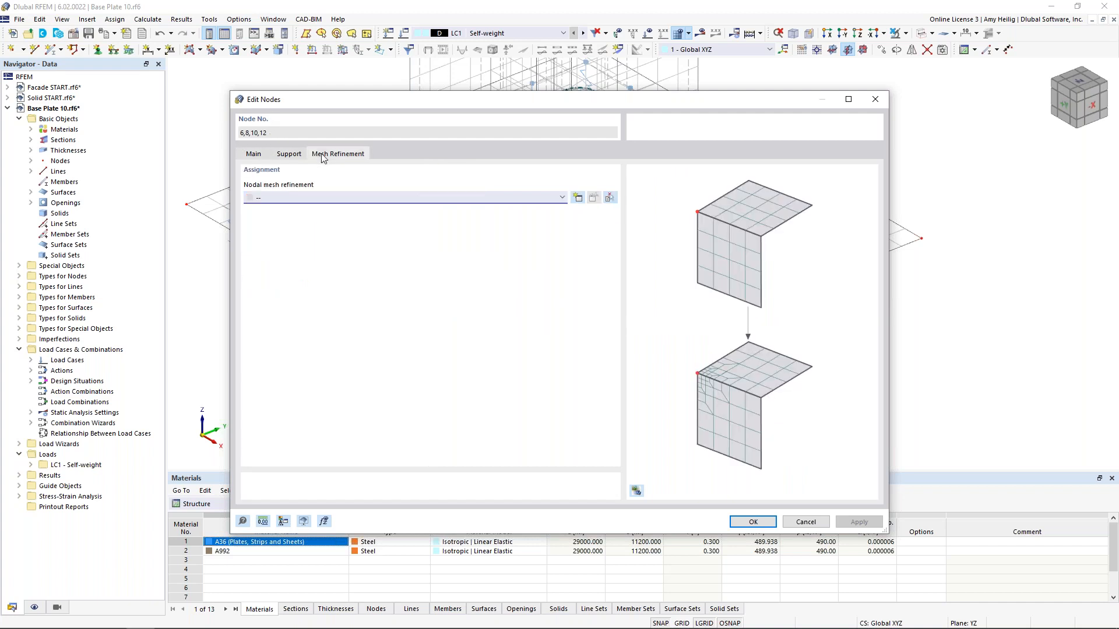
pyautogui.click(578, 198)
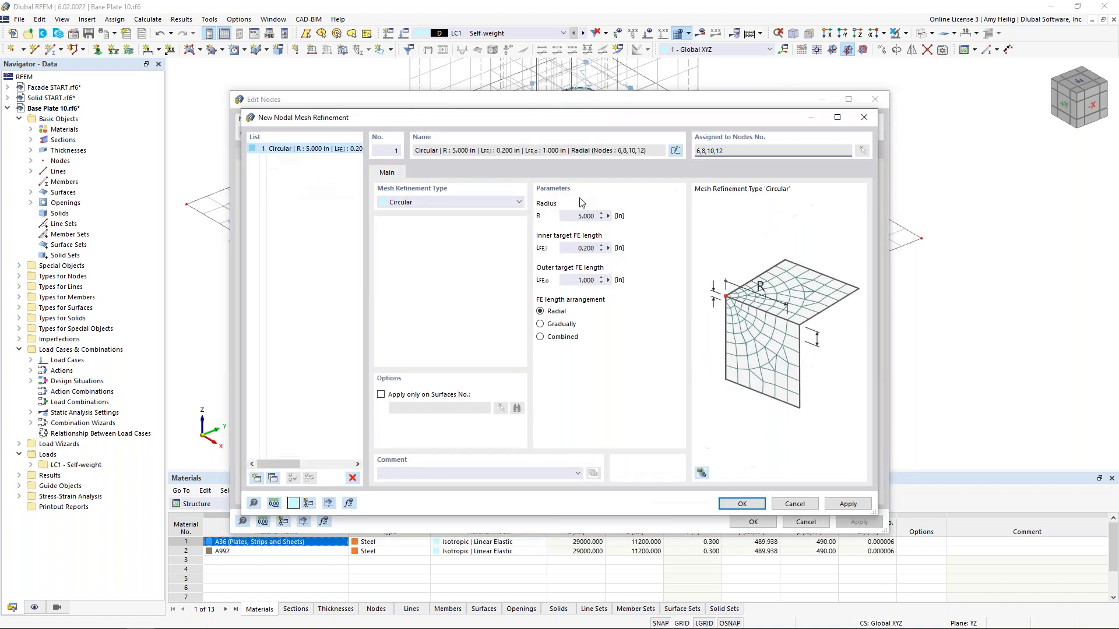
# - Set the circular nodal refinement's radius to 3 in and inner target FE length to 0.1 in, and apply it to the nodes
pyautogui.click(582, 215)
pyautogui.write('3')
pyautogui.click(566, 247)
pyautogui.write('0.1')
pyautogui.click(761, 506)
pyautogui.click(607, 369)
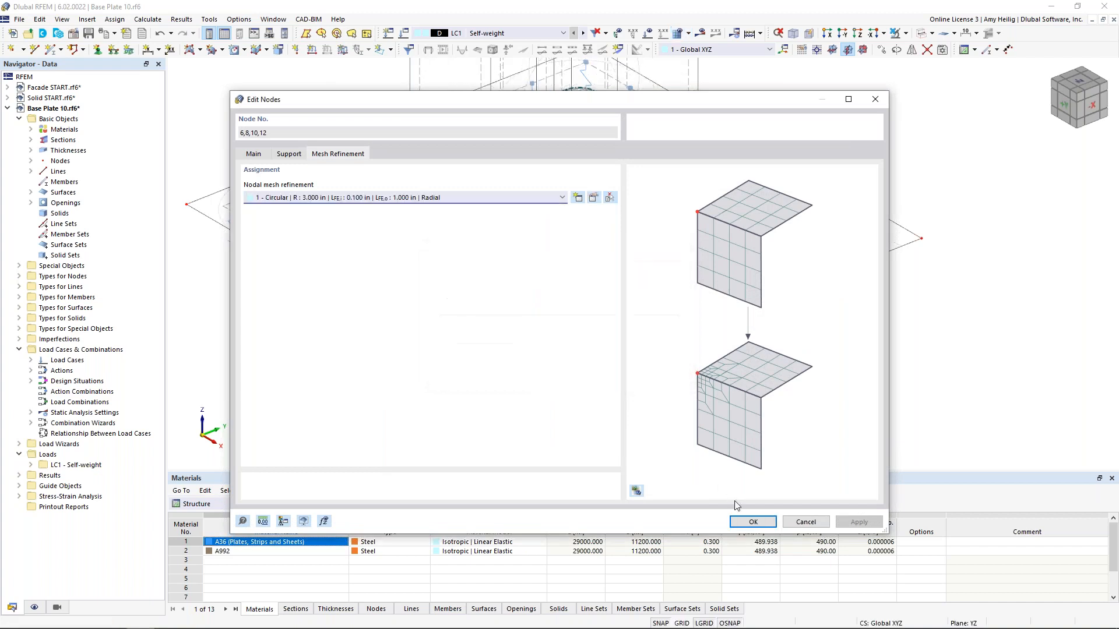
pyautogui.click(751, 522)
# - Add a line mesh refinement with a 0.2 in target FE length to the five column lines meeting the base plate
pyautogui.scroll(-1, 659, 432)
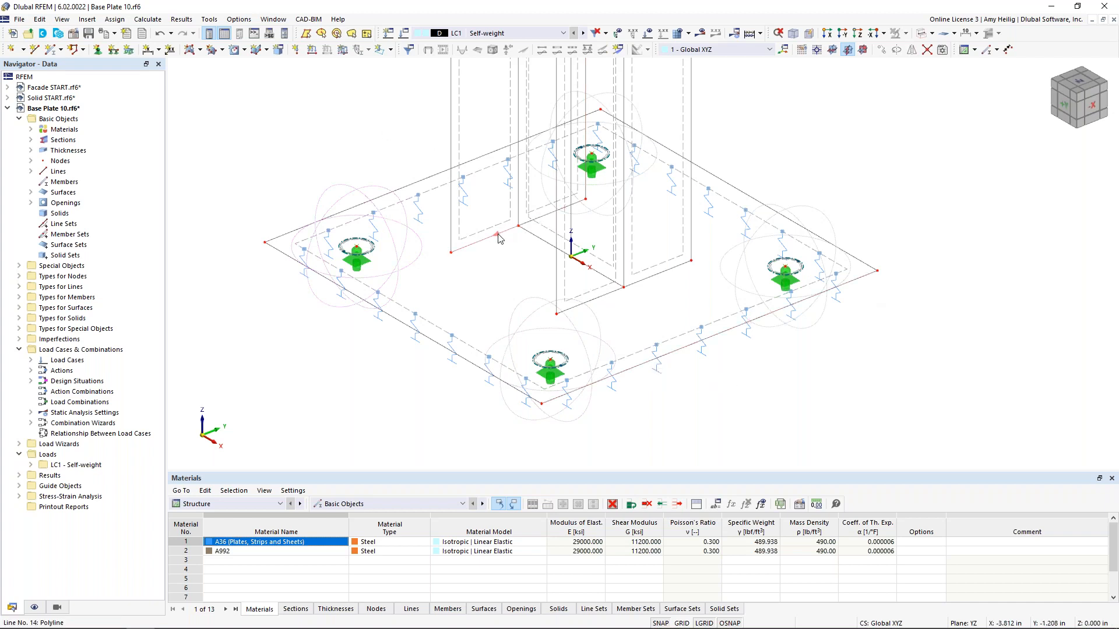
pyautogui.click(543, 220)
pyautogui.doubleClick(490, 237)
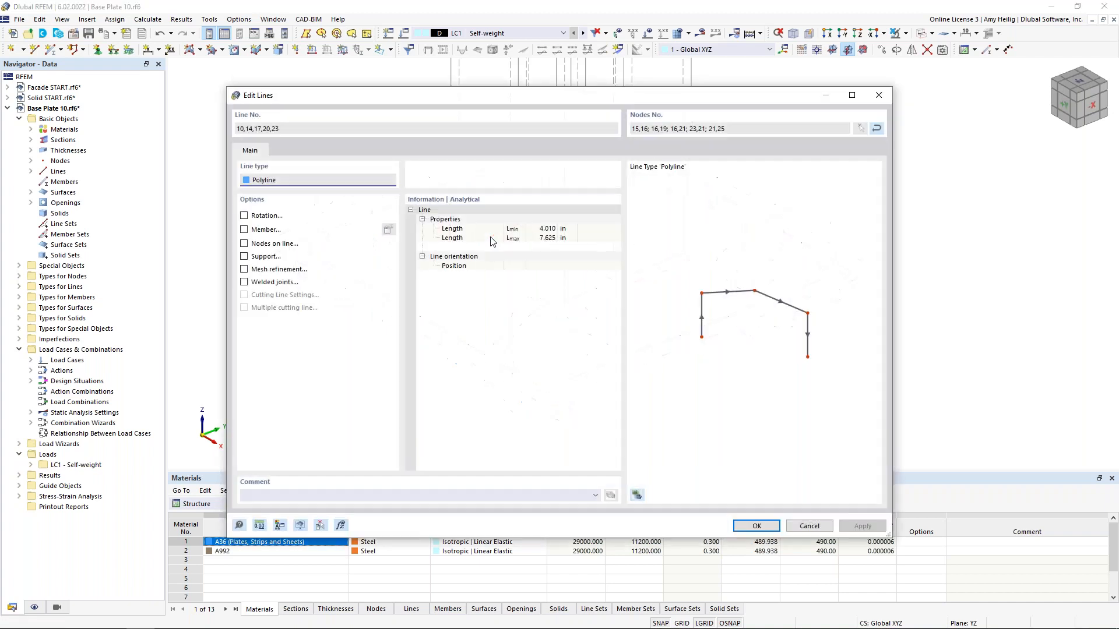
pyautogui.click(245, 269)
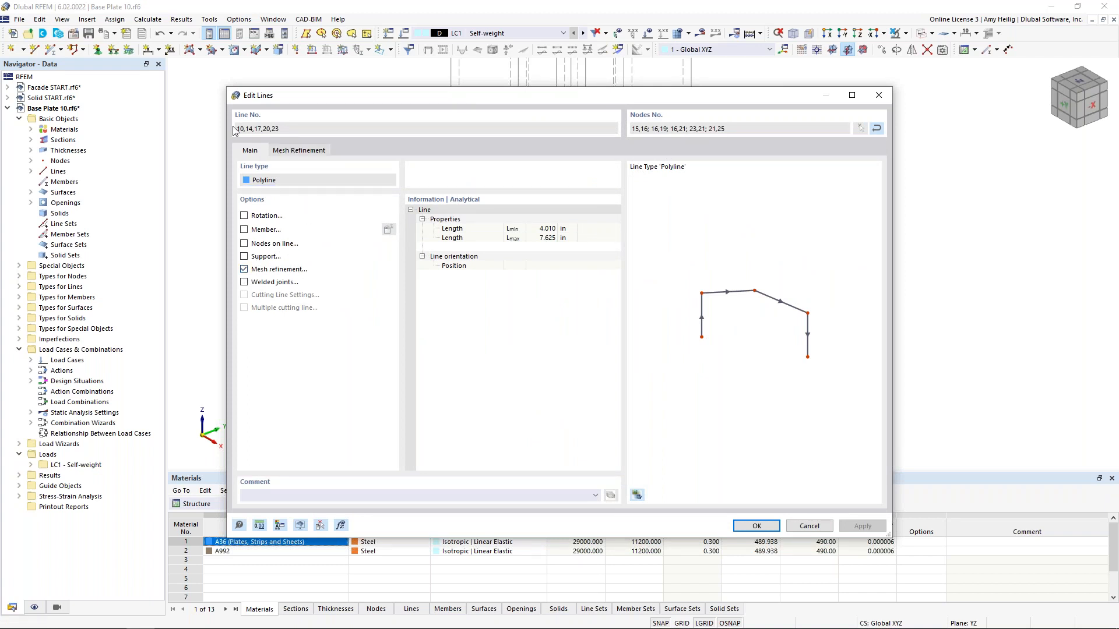
pyautogui.click(309, 152)
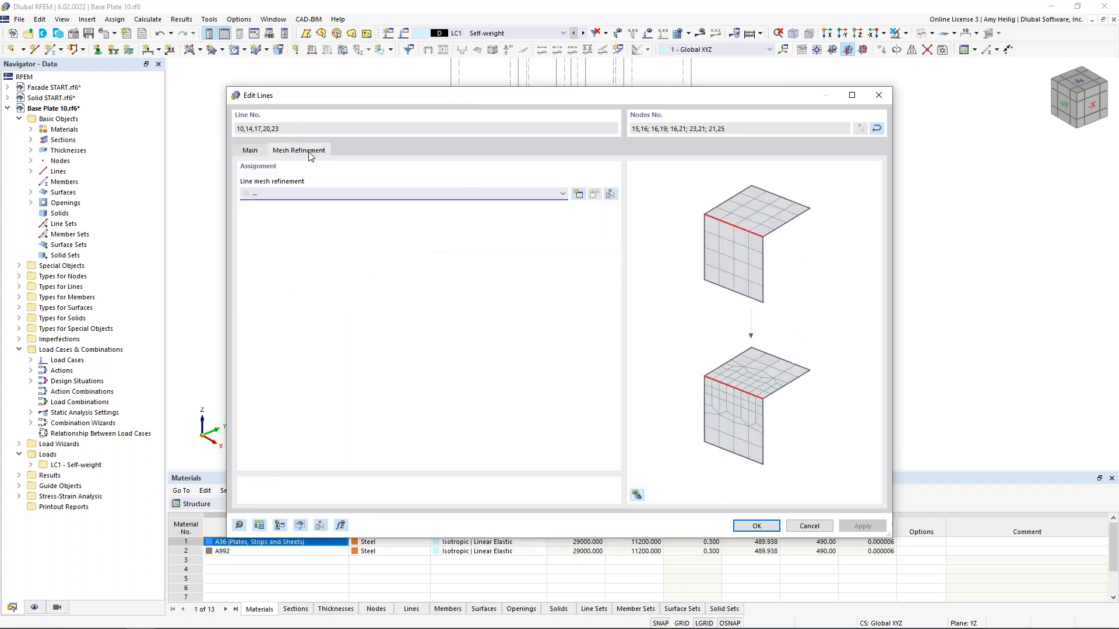
pyautogui.click(579, 194)
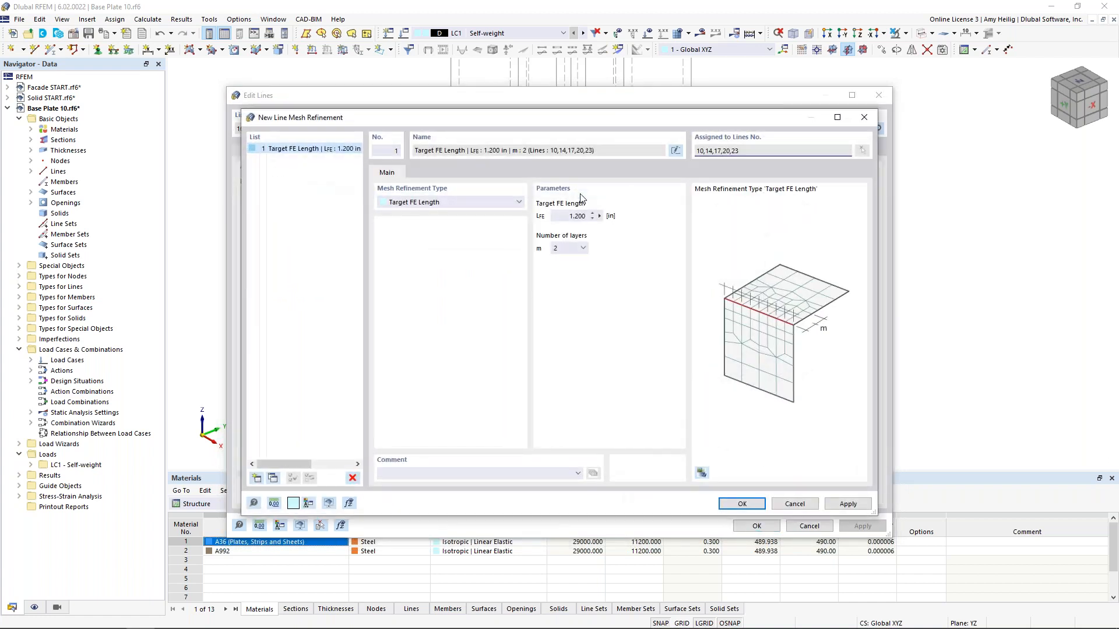
pyautogui.click(574, 216)
pyautogui.write('0.2')
pyautogui.click(741, 503)
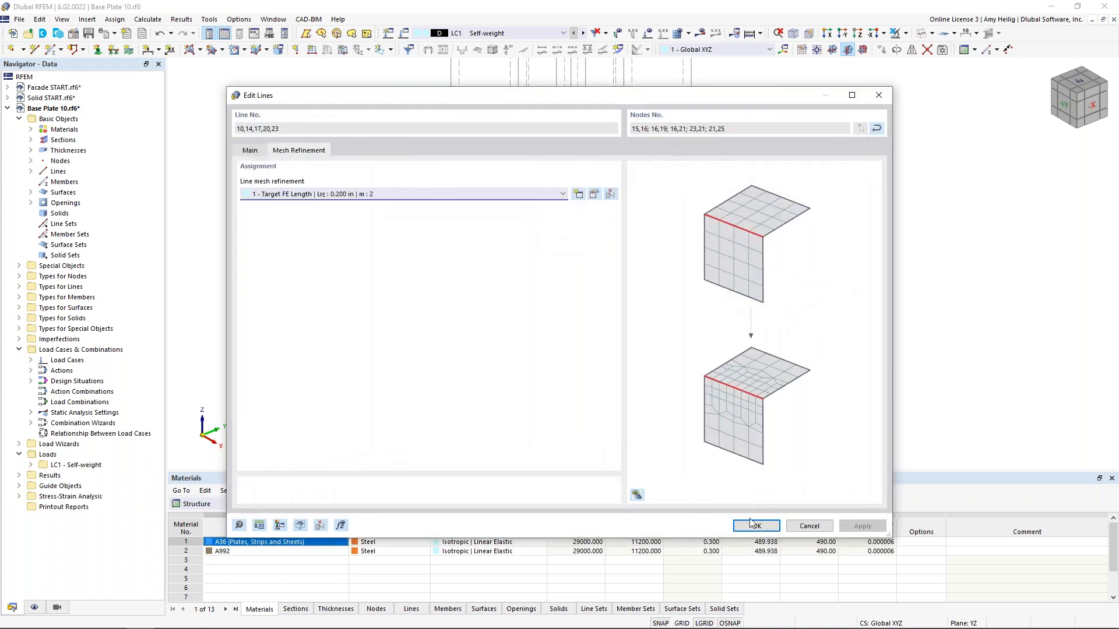
pyautogui.click(755, 526)
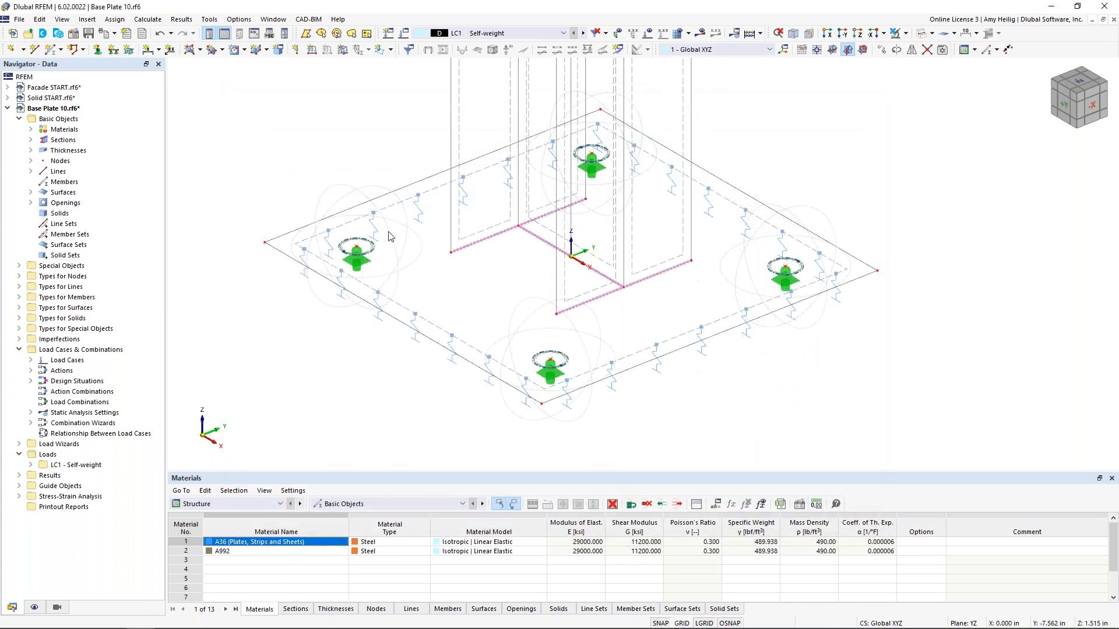
# - Regenerate the mesh with the nodal and line refinements and check it on the whole column and base plate
pyautogui.click(149, 20)
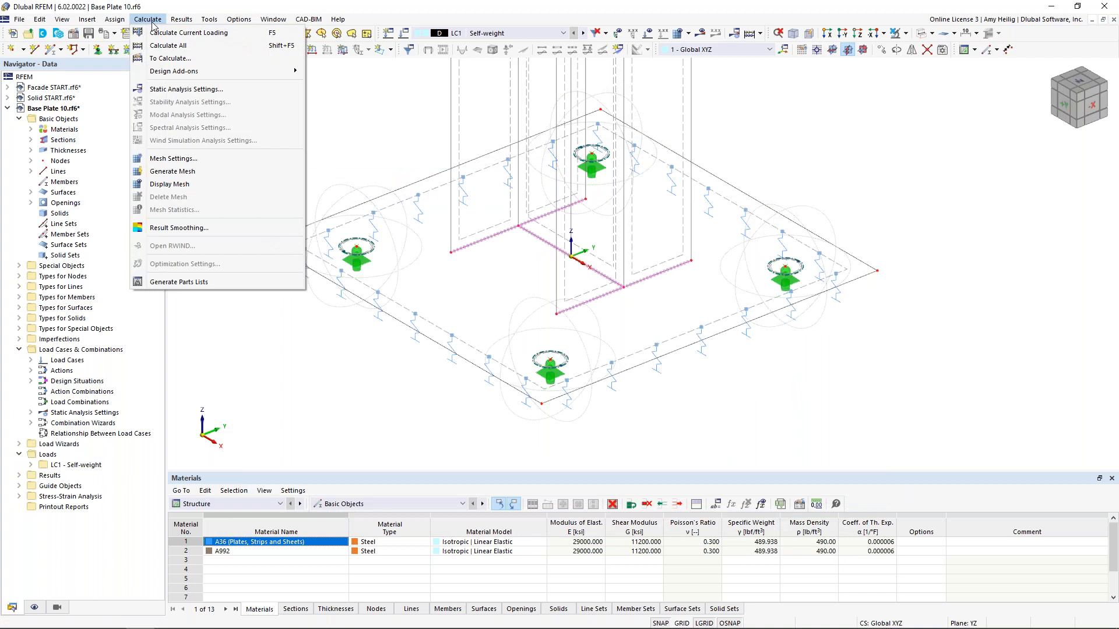
pyautogui.click(174, 172)
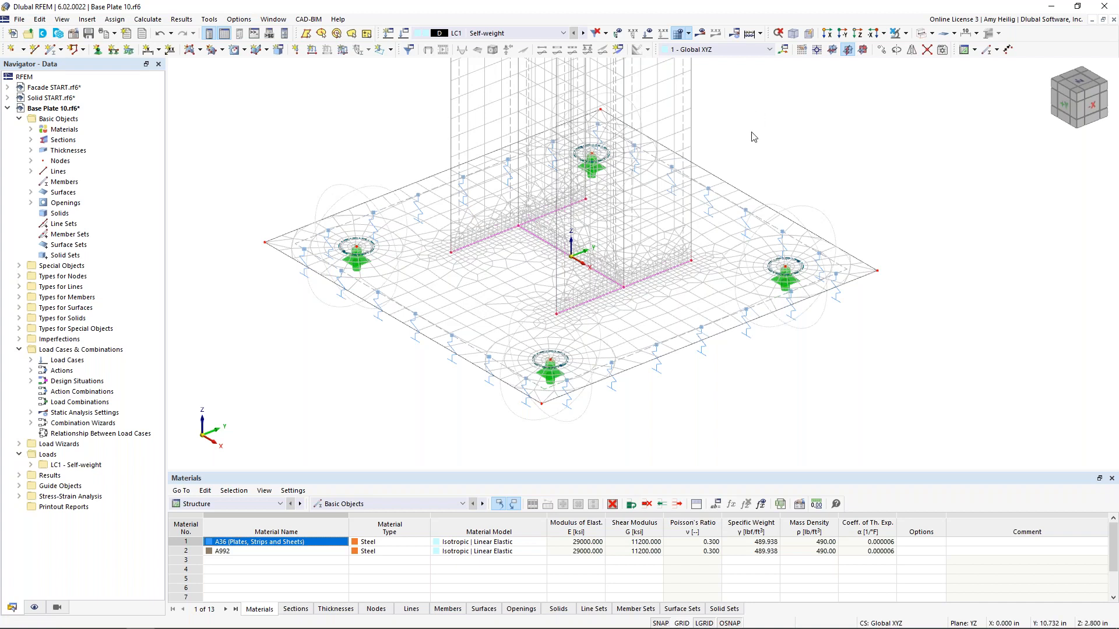
pyautogui.scroll(-4, 754, 136)
pyautogui.moveTo(705, 192); pyautogui.dragTo(624, 270, button='middle')
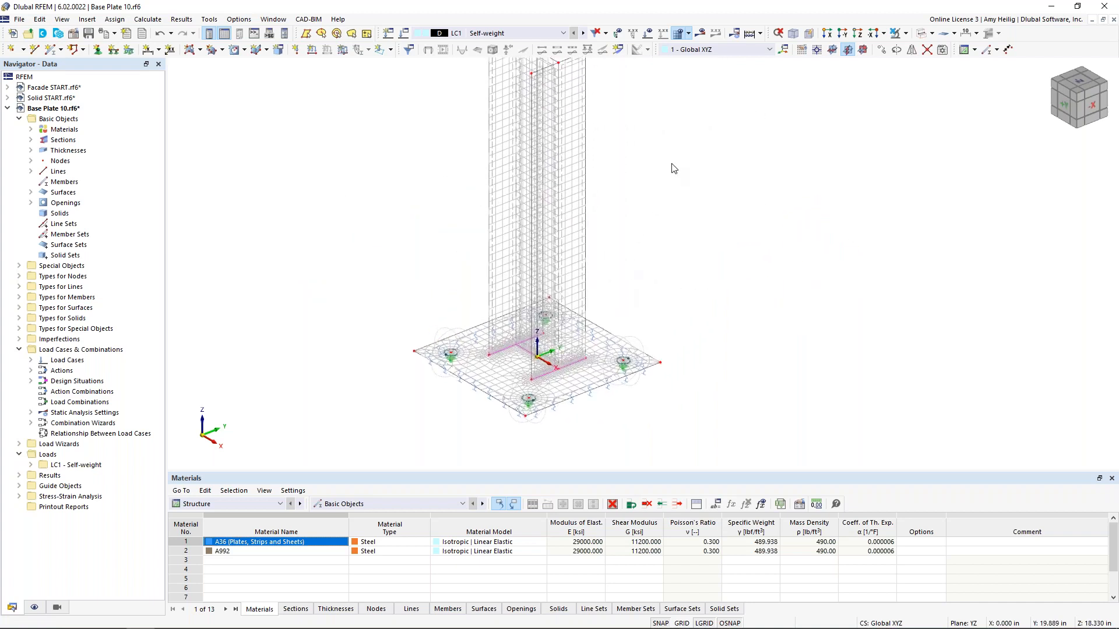
# - Open the load case definitions and rename load case LC1 as Dead
pyautogui.click(403, 36)
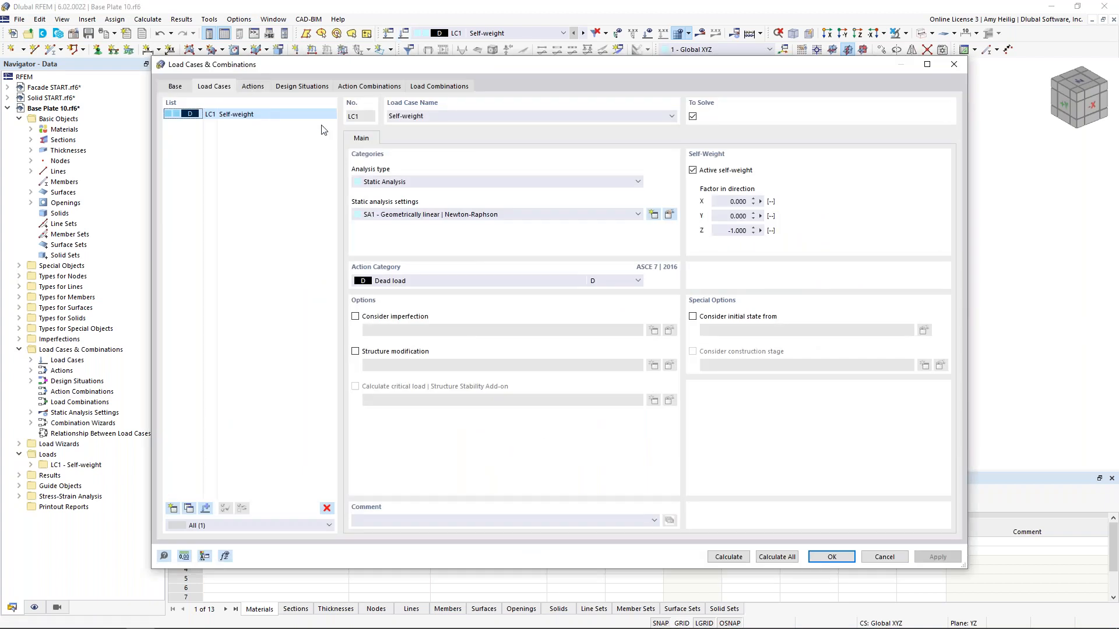
pyautogui.doubleClick(408, 115)
pyautogui.press('BackSpace')
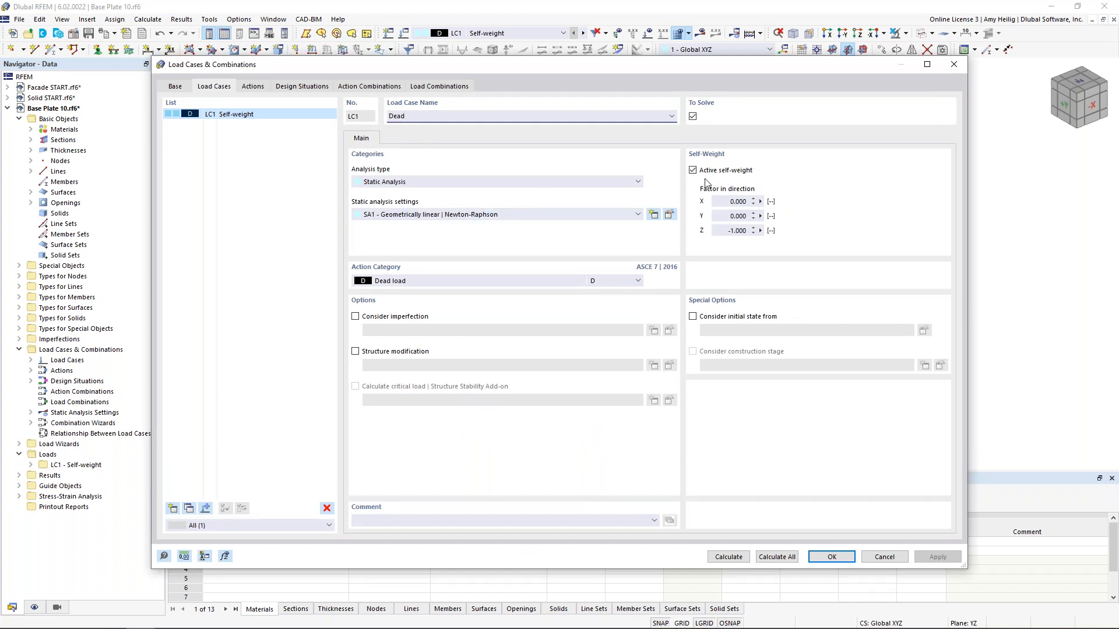
# - Add load case LC2 named Live with the Live load action category and accept the load cases
pyautogui.click(173, 508)
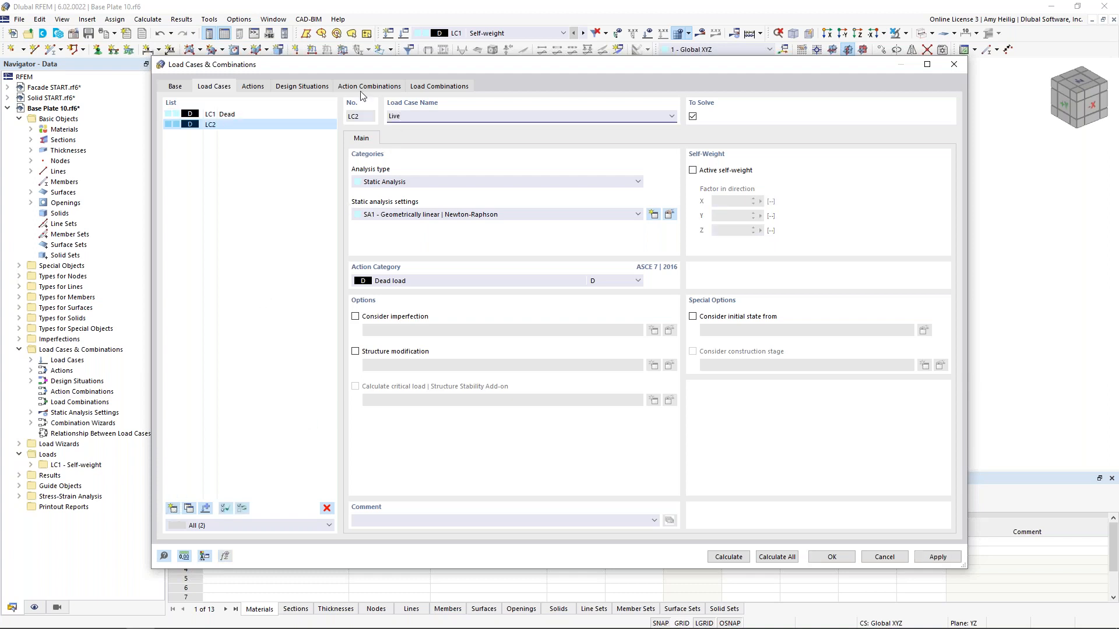
pyautogui.click(401, 282)
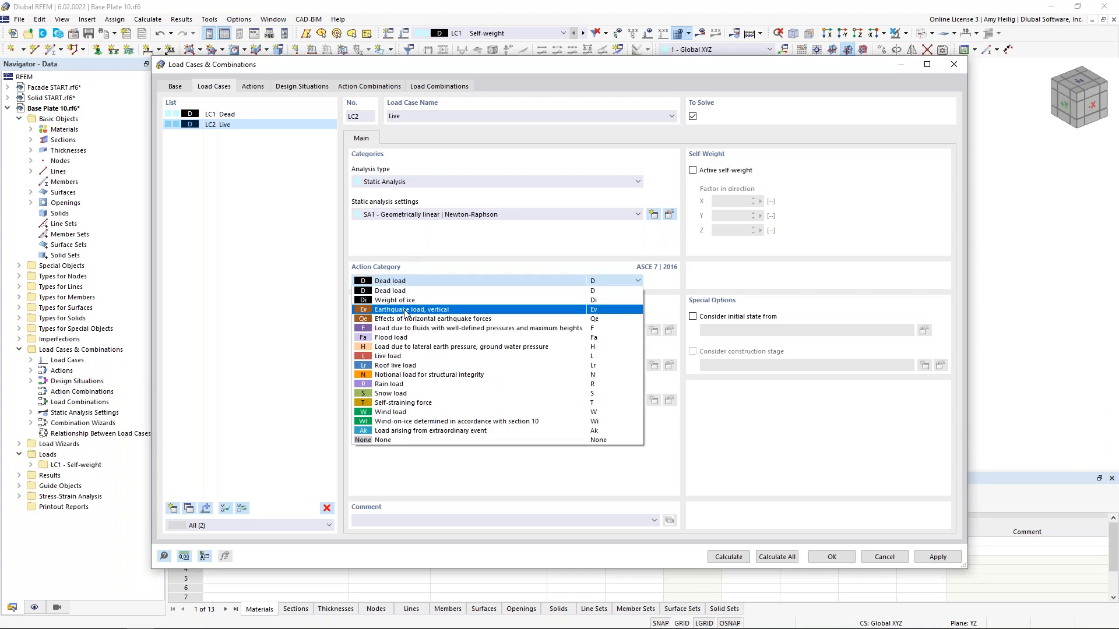
pyautogui.click(410, 356)
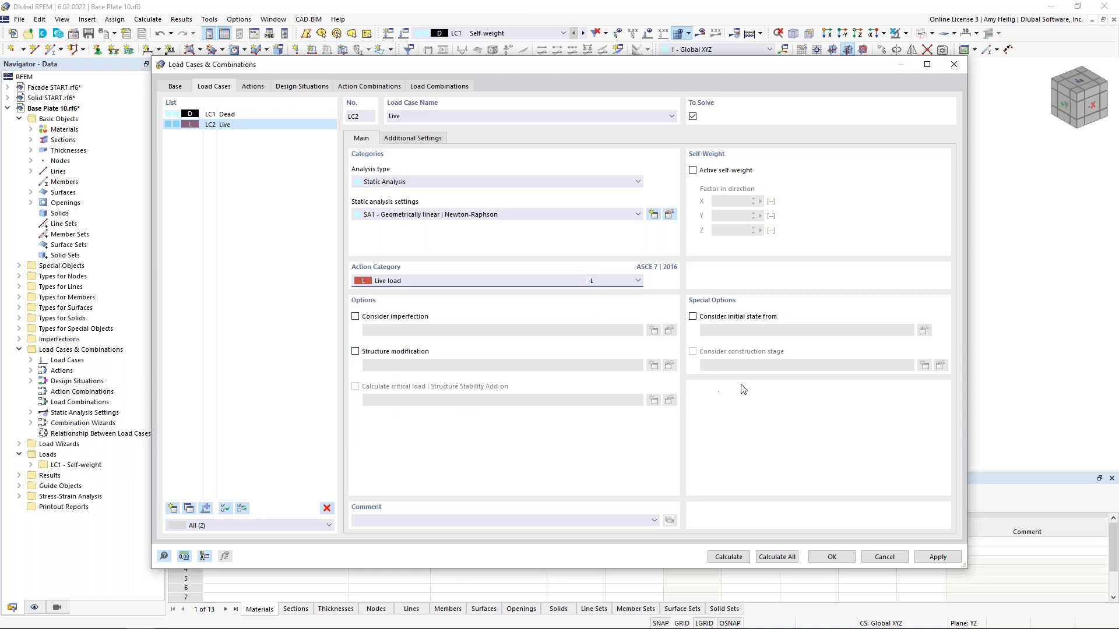
pyautogui.click(845, 561)
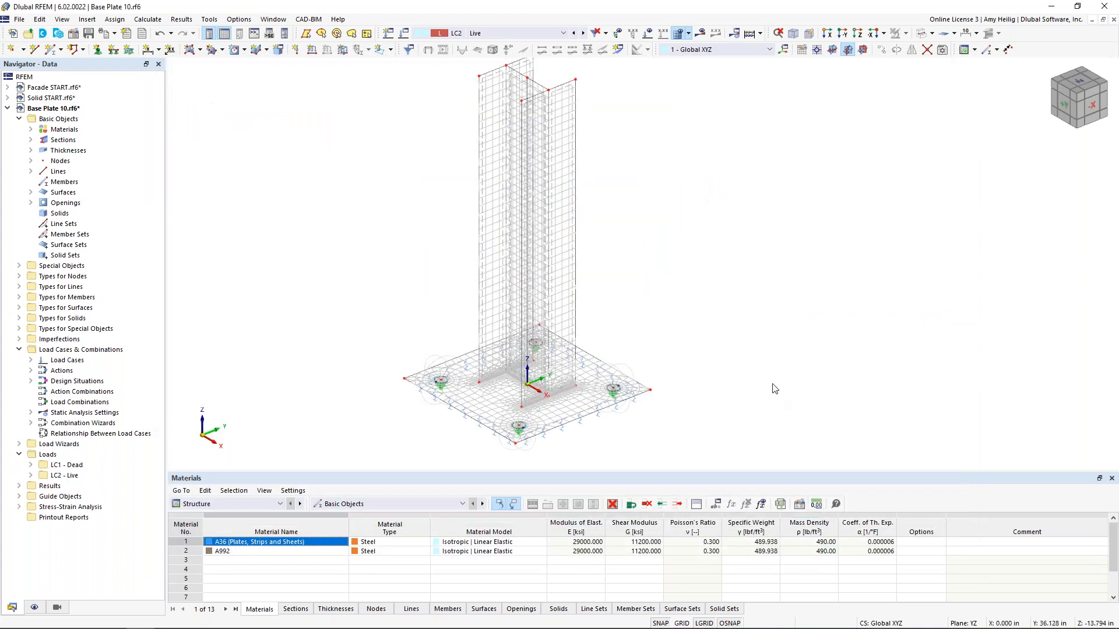
# - Set up a new rectangular surface with Rigid stiffness type for the top of the column
pyautogui.scroll(-2, 638, 195)
pyautogui.moveTo(635, 193); pyautogui.dragTo(618, 240, button='middle')
pyautogui.scroll(1, 617, 240)
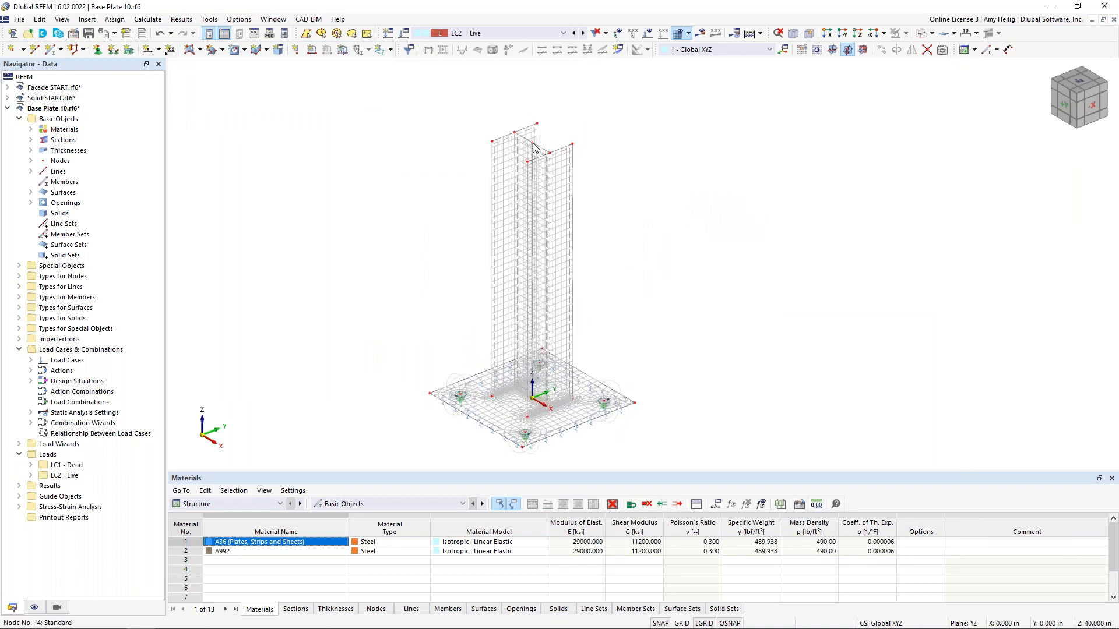
pyautogui.moveTo(533, 148)
pyautogui.scroll(1, 534, 140)
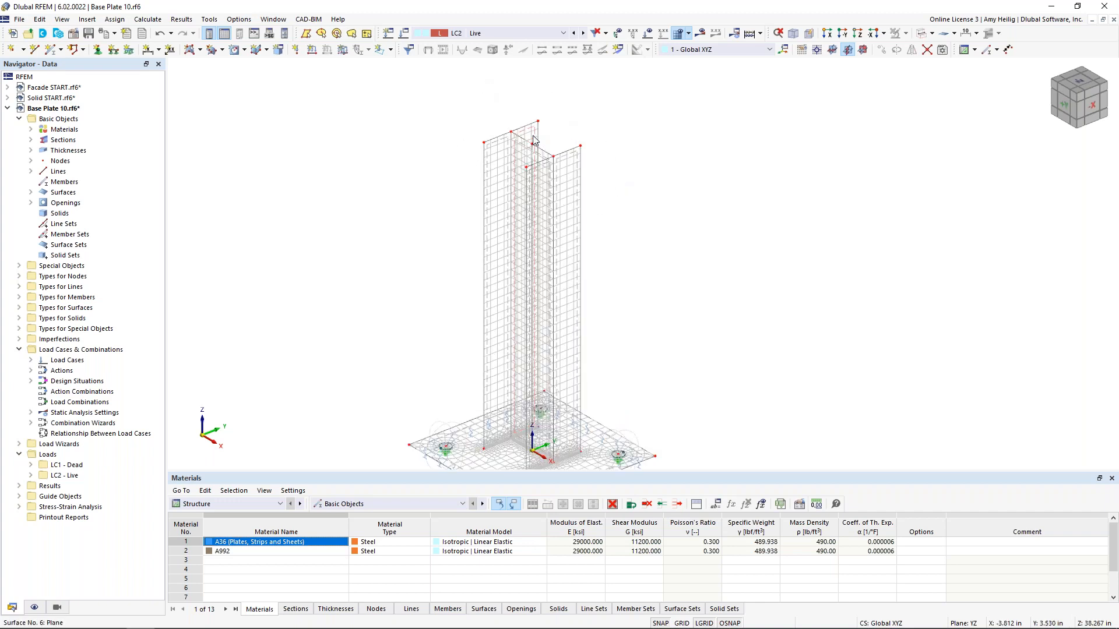
pyautogui.scroll(4, 535, 140)
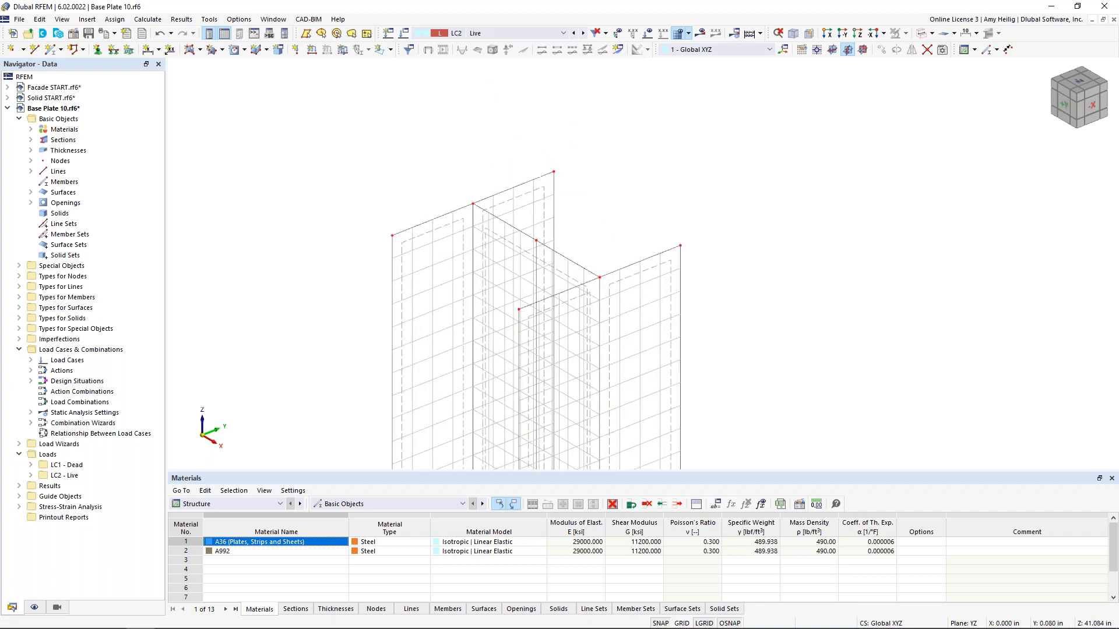
pyautogui.click(199, 50)
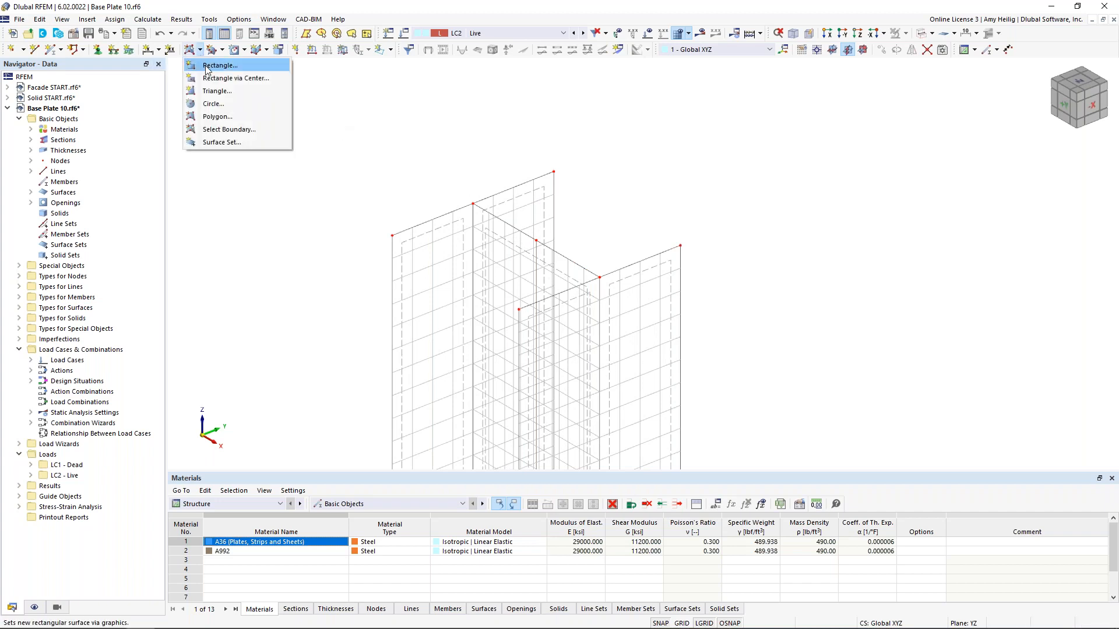
pyautogui.click(207, 67)
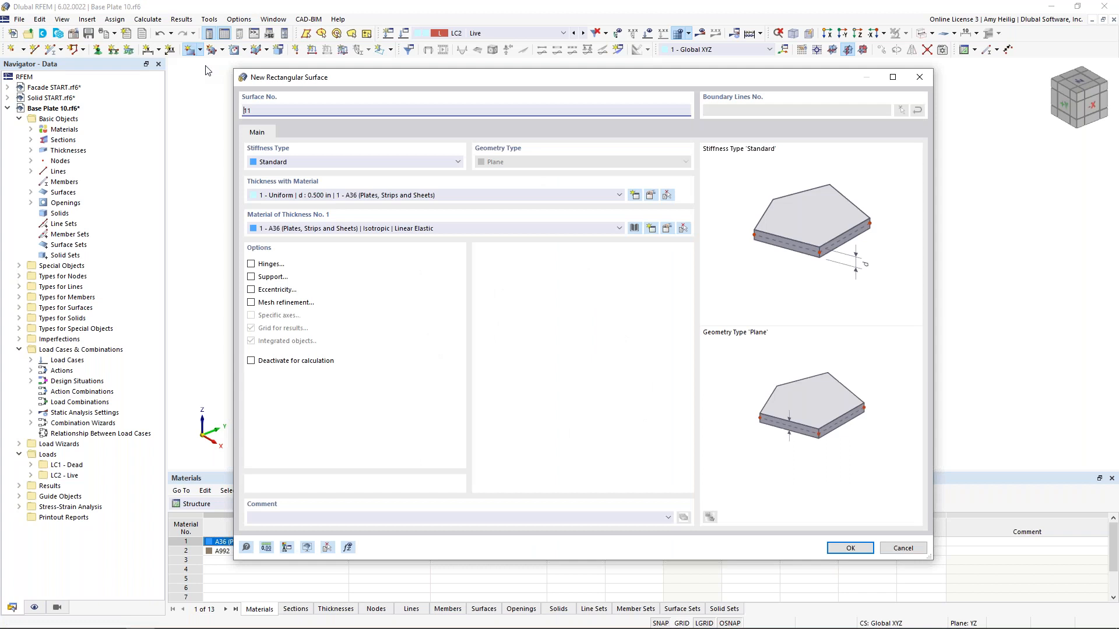
pyautogui.click(276, 165)
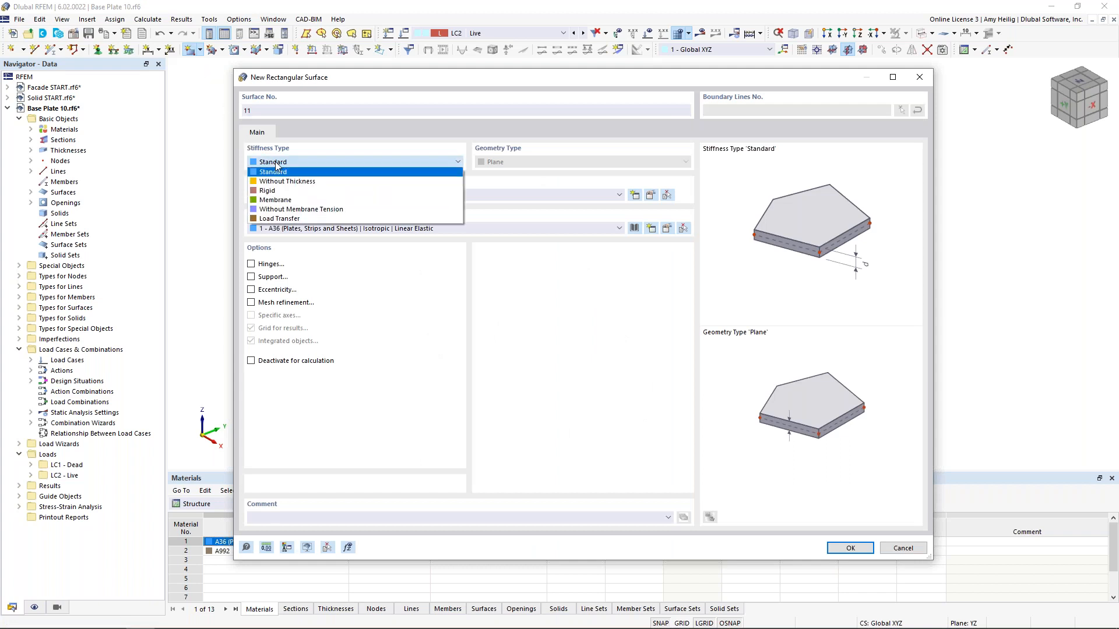
pyautogui.click(278, 190)
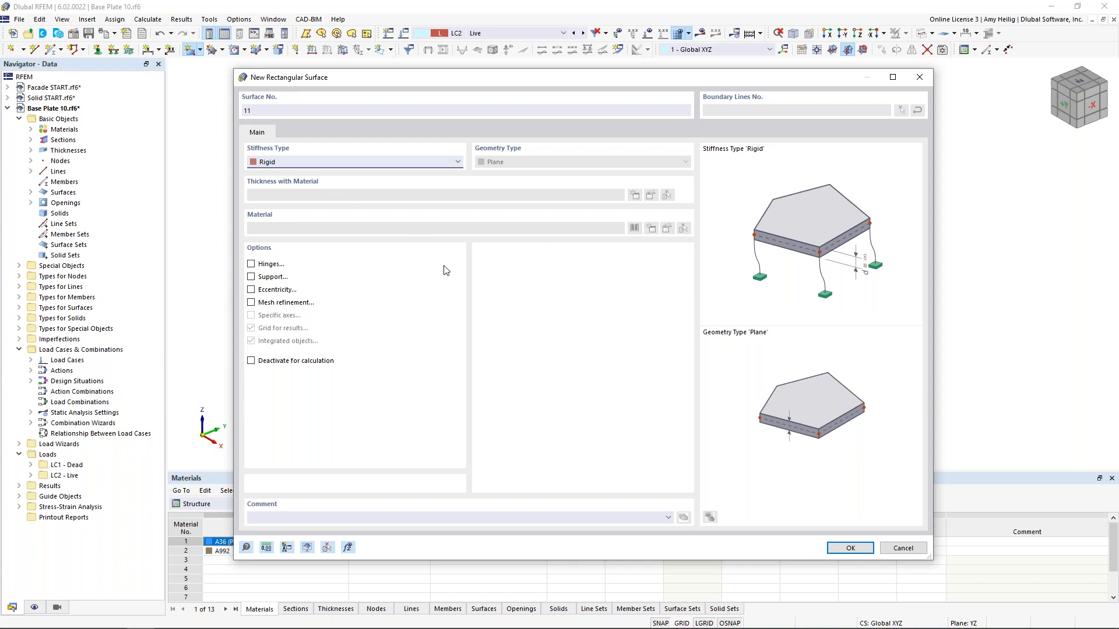
pyautogui.click(851, 547)
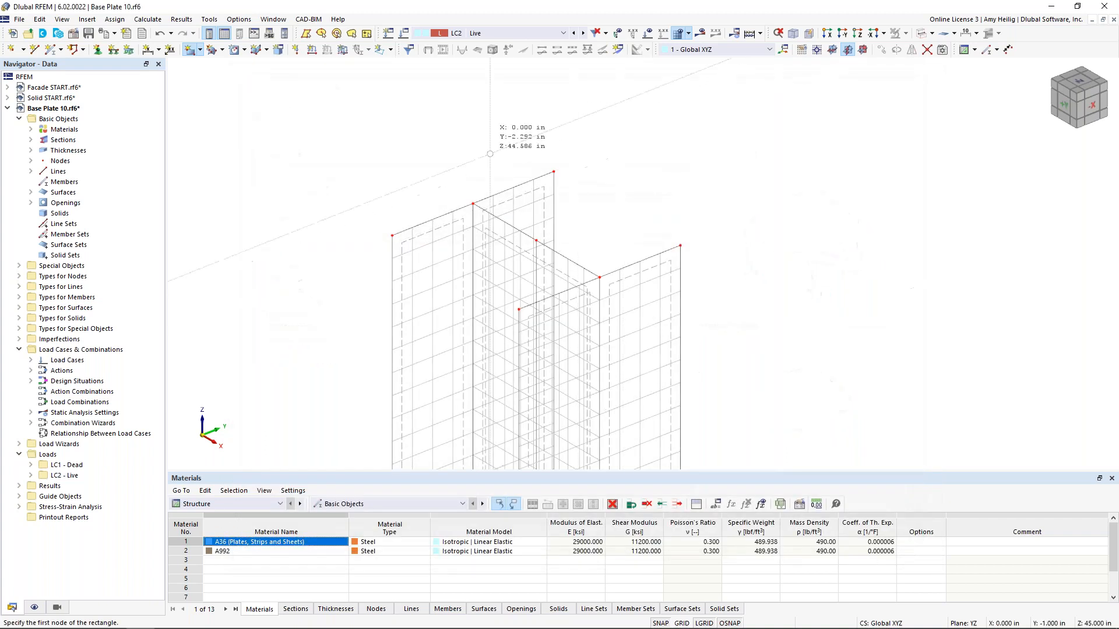
# - Place the rigid surface between opposite flange corners at the column's top and display the model's surfaces as transparent solids
pyautogui.click(395, 227)
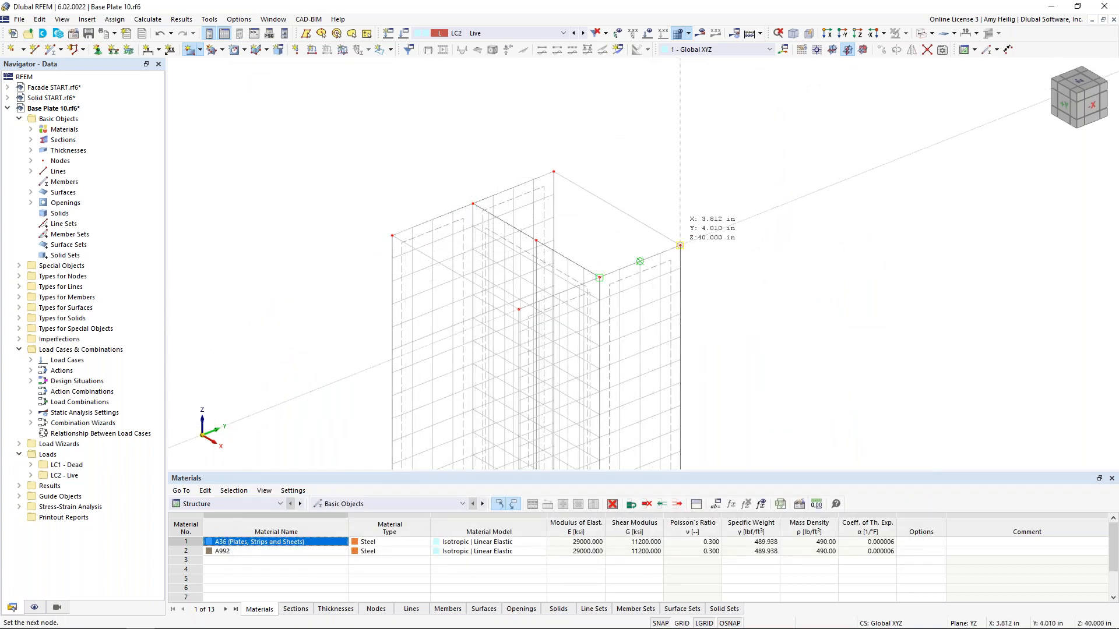
pyautogui.click(679, 245)
pyautogui.press('Return')
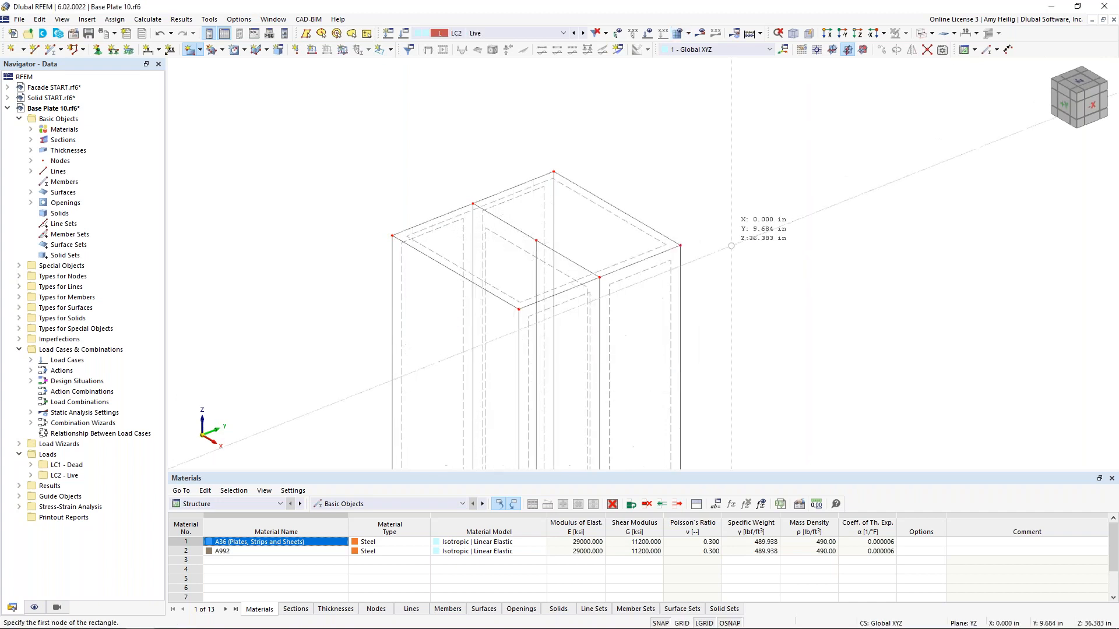
pyautogui.click(922, 35)
pyautogui.click(922, 36)
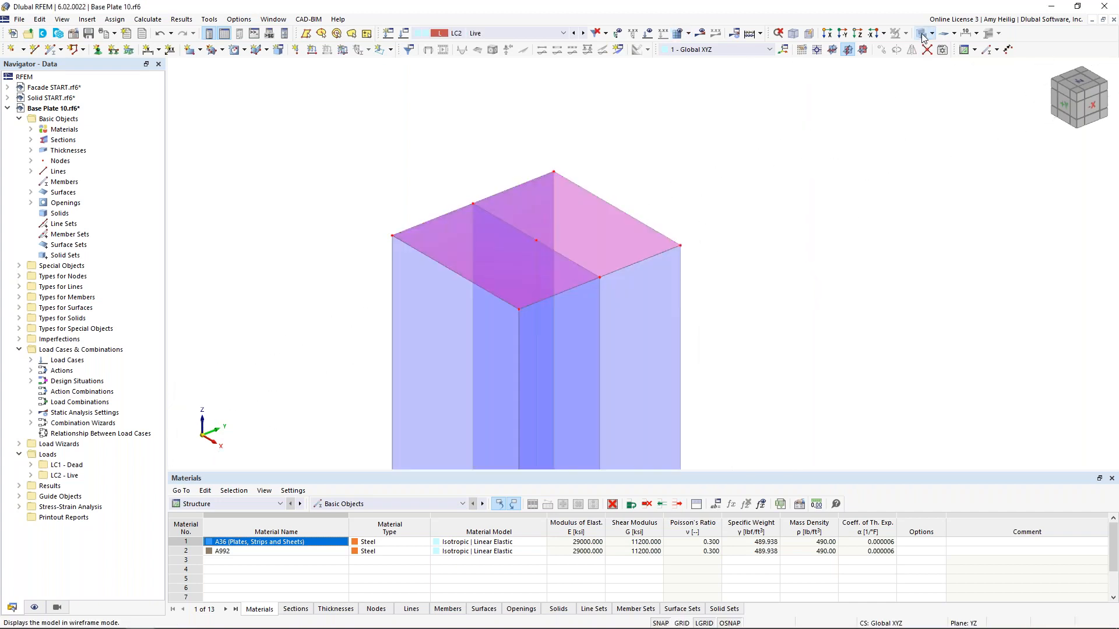
# - Set up a new nodal load in load case LC1 - Dead with a global Z force of -20 kip
pyautogui.scroll(-1, 751, 246)
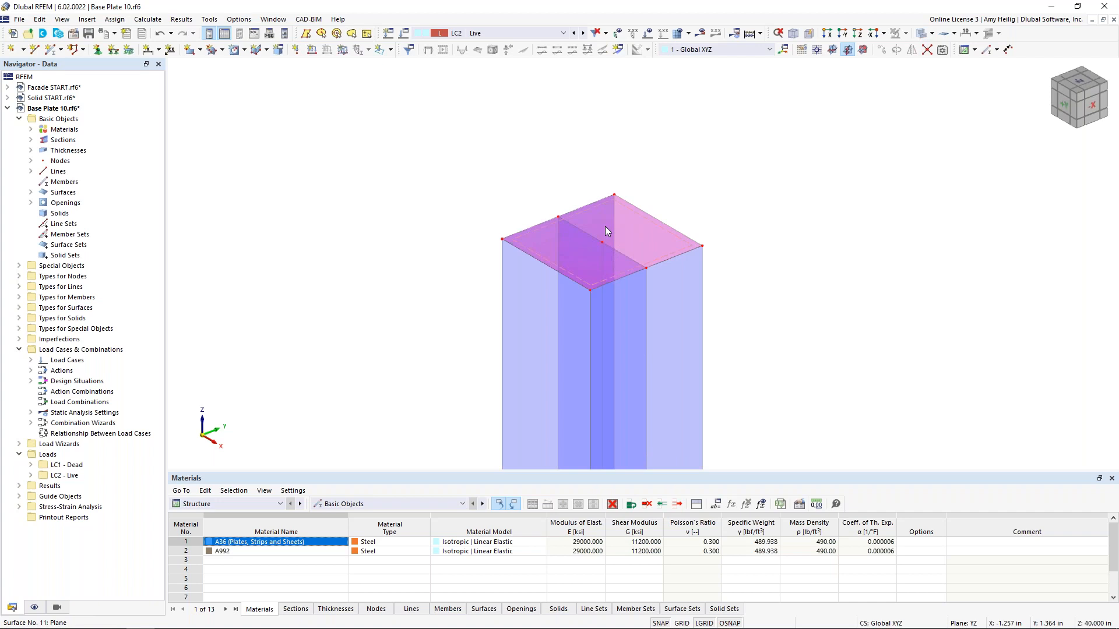
pyautogui.moveTo(582, 182); pyautogui.dragTo(480, 130, button='middle')
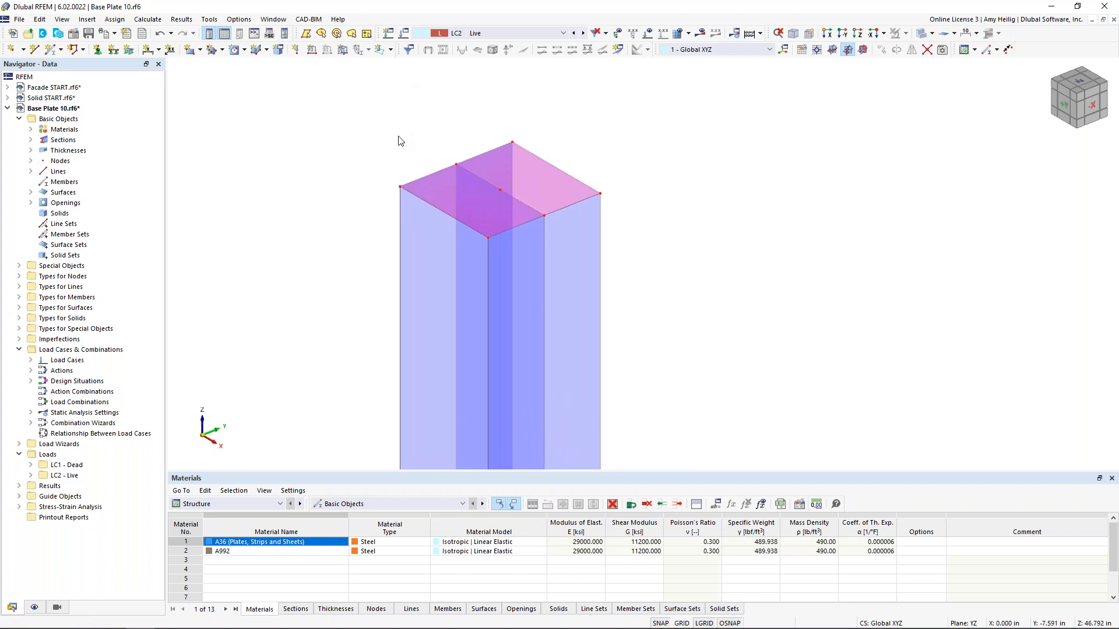
pyautogui.scroll(-4, 394, 117)
pyautogui.moveTo(414, 143); pyautogui.dragTo(519, 247, button='middle')
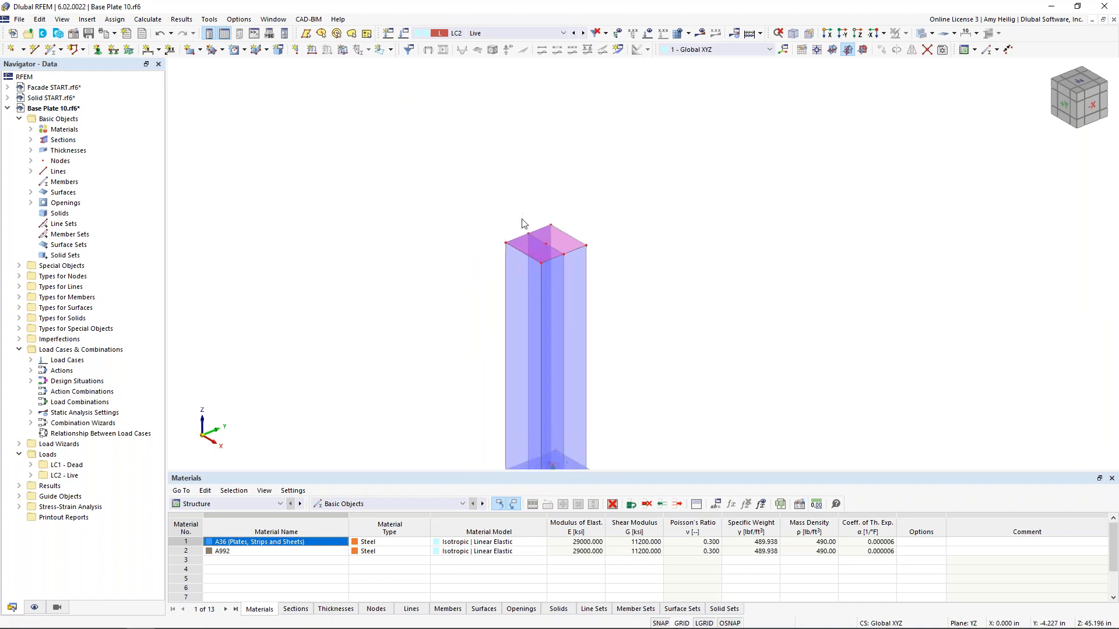
pyautogui.click(296, 53)
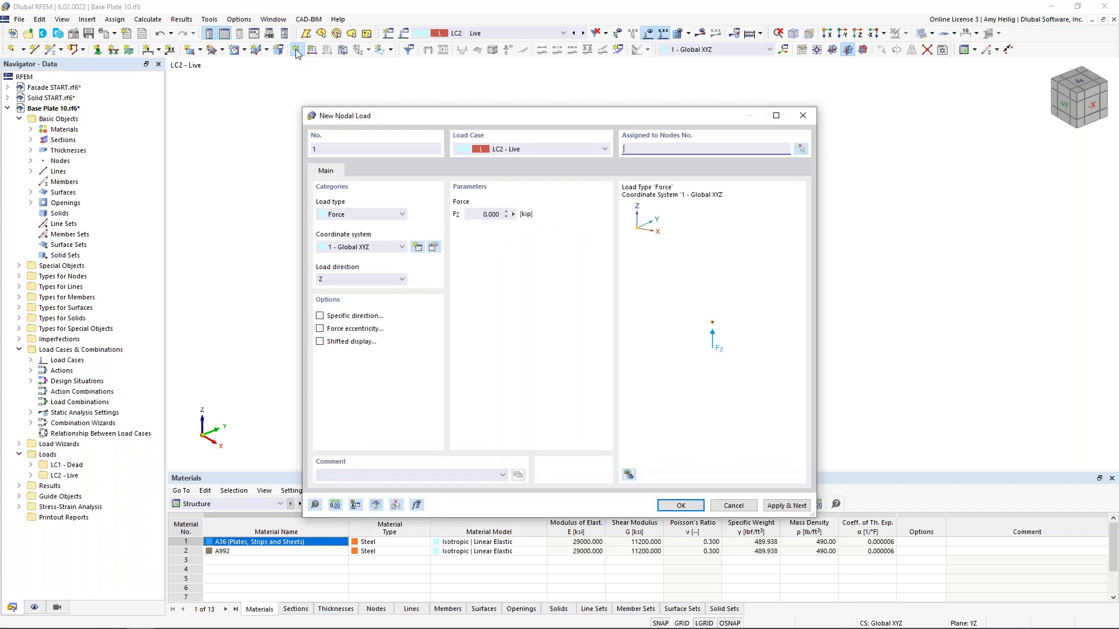
pyautogui.click(506, 149)
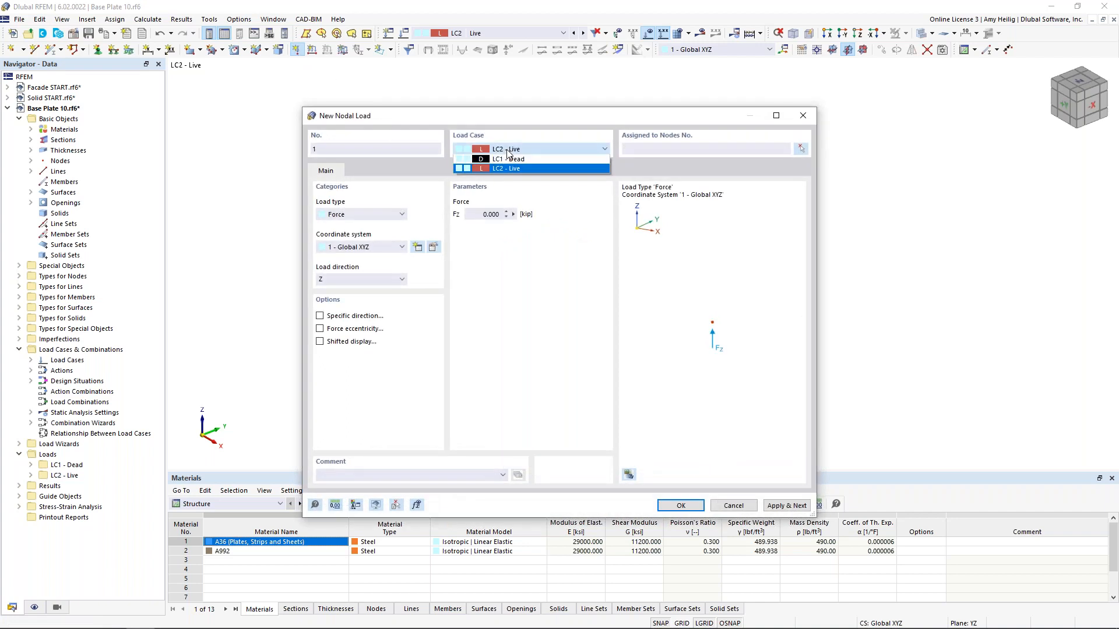
pyautogui.click(506, 159)
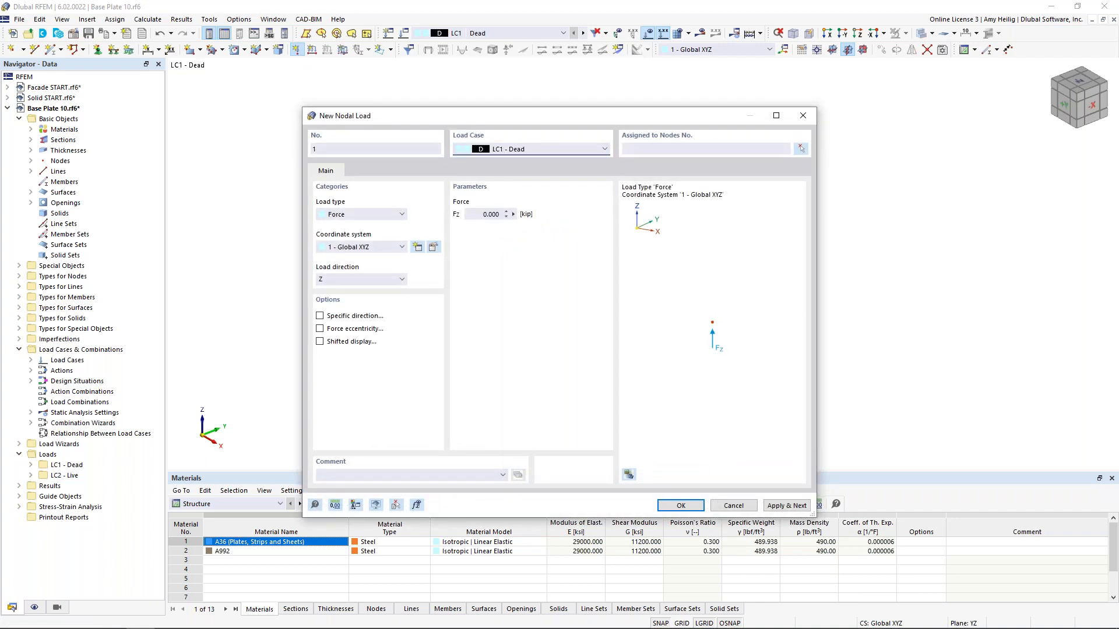
pyautogui.click(482, 214)
pyautogui.press('BackSpace')
# - Assign the nodal load to the middle node of the rigid surface at the column's top
pyautogui.click(802, 149)
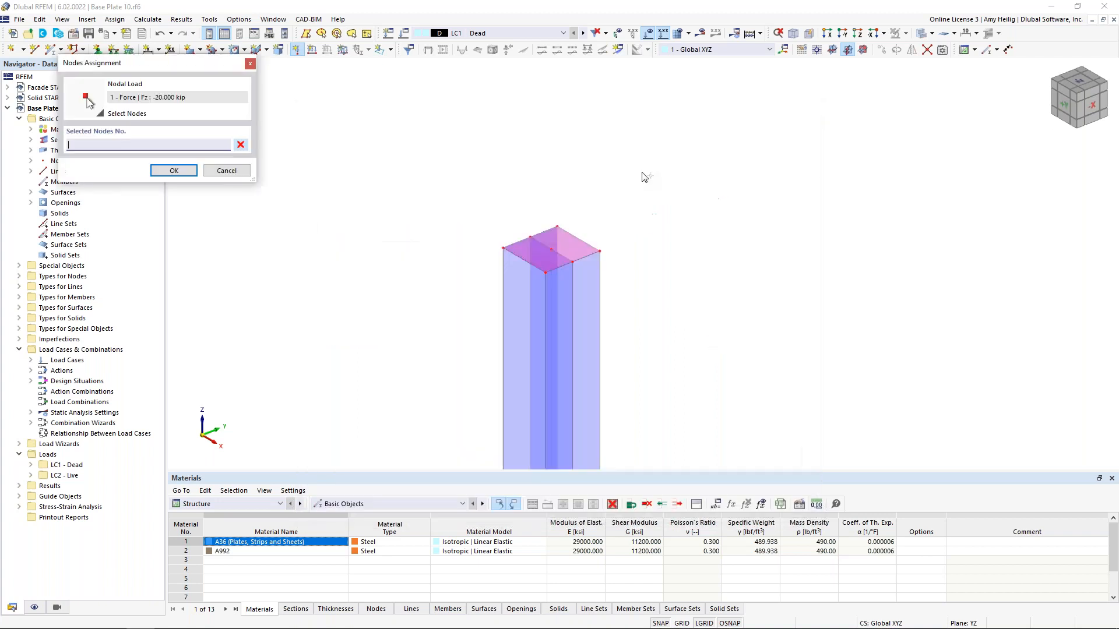
pyautogui.click(550, 251)
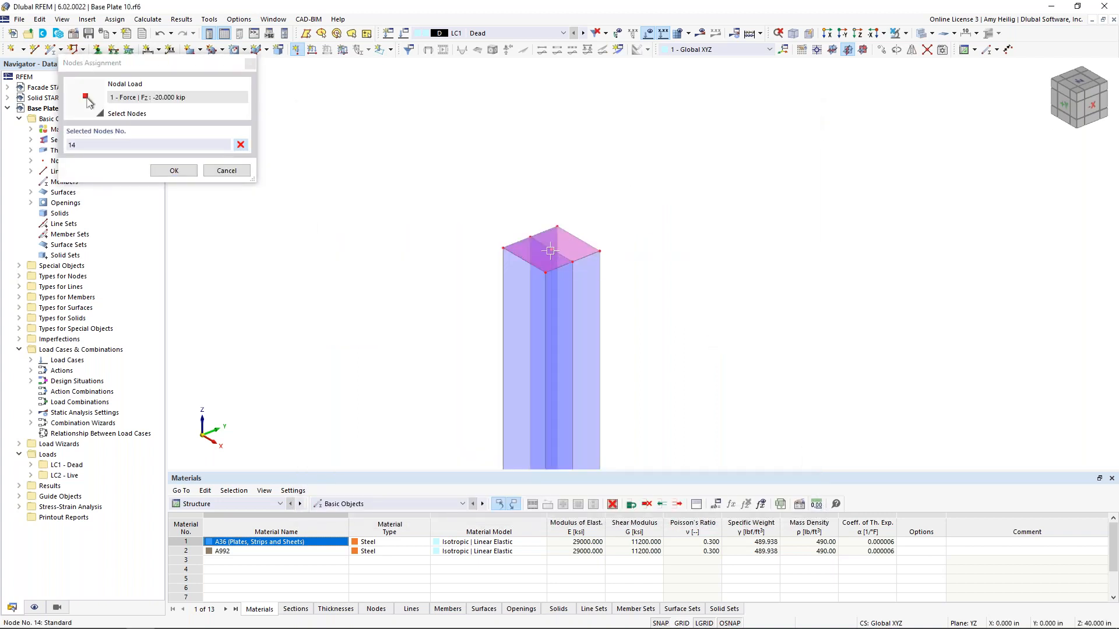
pyautogui.click(169, 170)
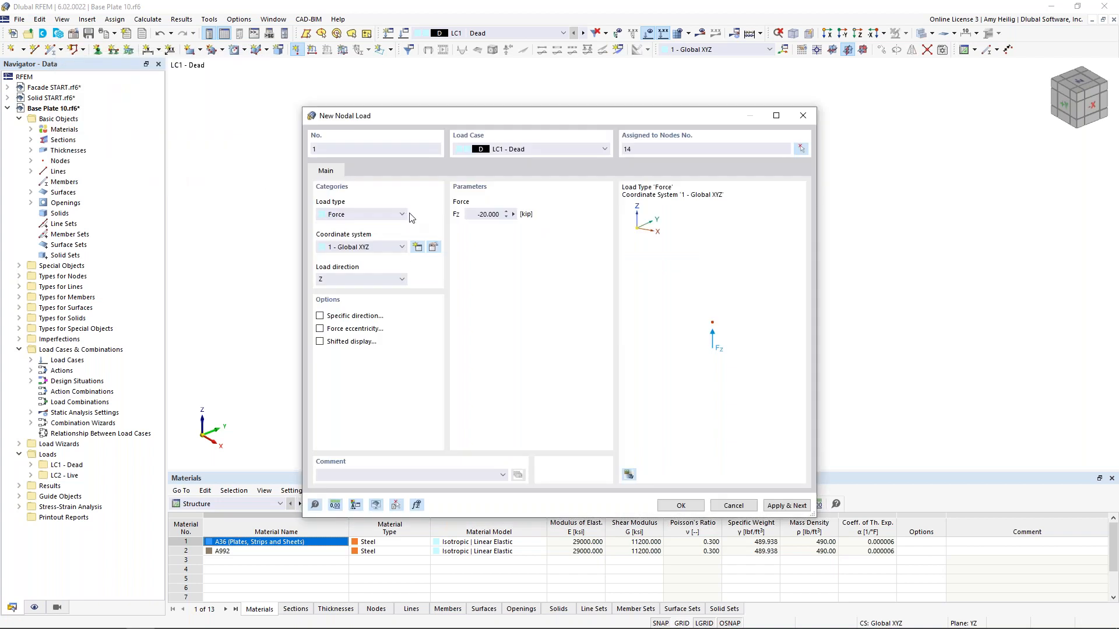
# - Apply the -20 kip Z-direction nodal force in LC1 - Dead to node 14 and continue with another nodal load
pyautogui.click(795, 506)
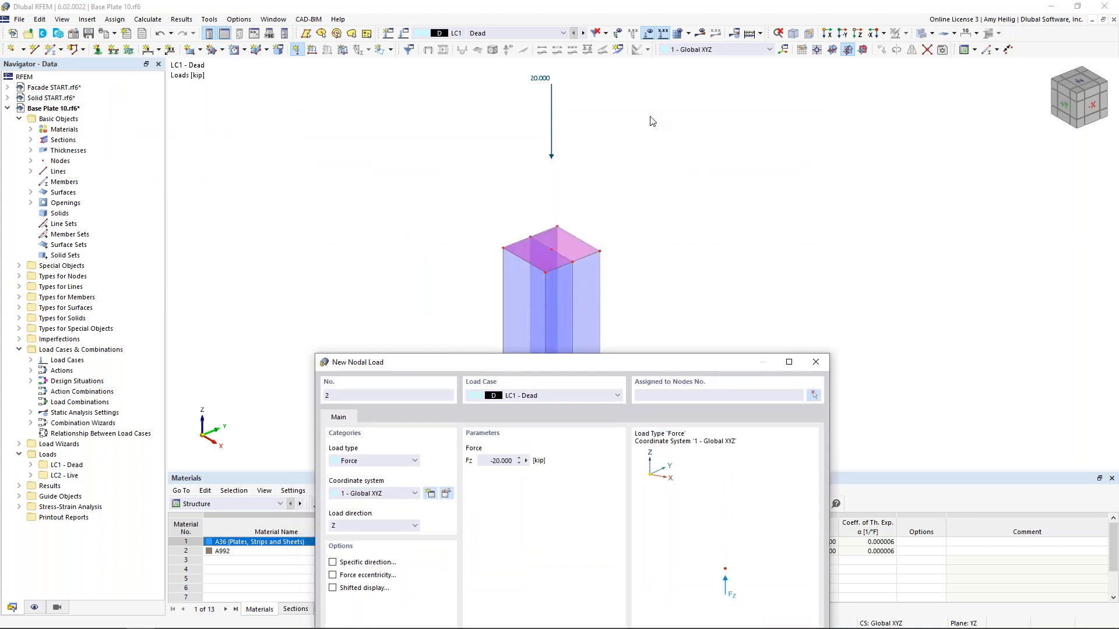
pyautogui.moveTo(624, 365); pyautogui.dragTo(627, 138)
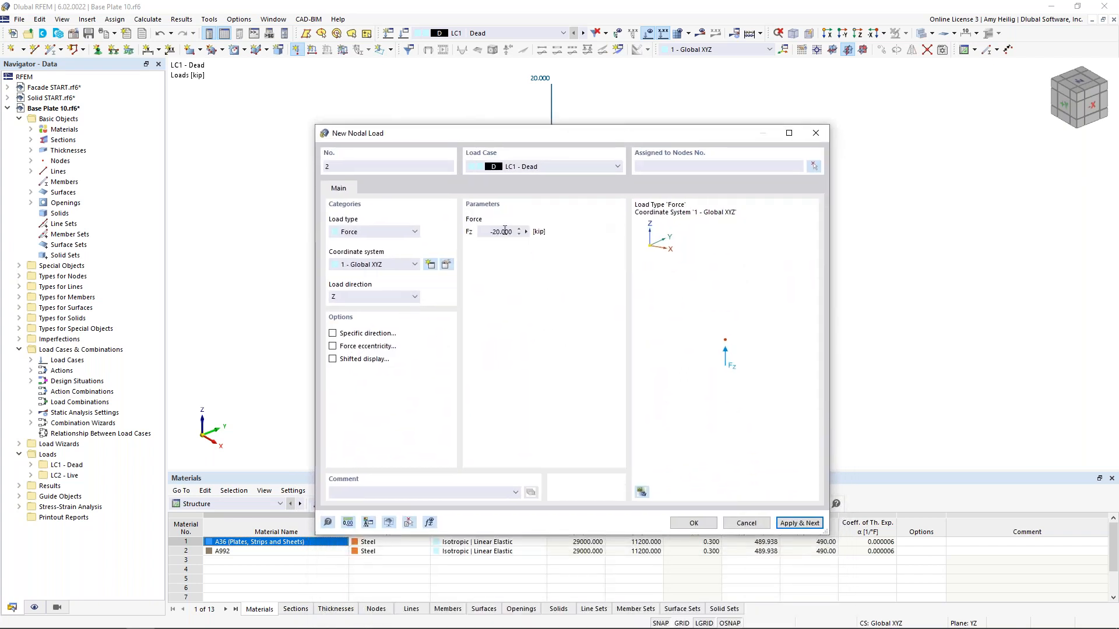
# - Create a 5 kip nodal force in the global Y direction in LC2 - Live and assign it to node 14 on the column top
pyautogui.click(546, 165)
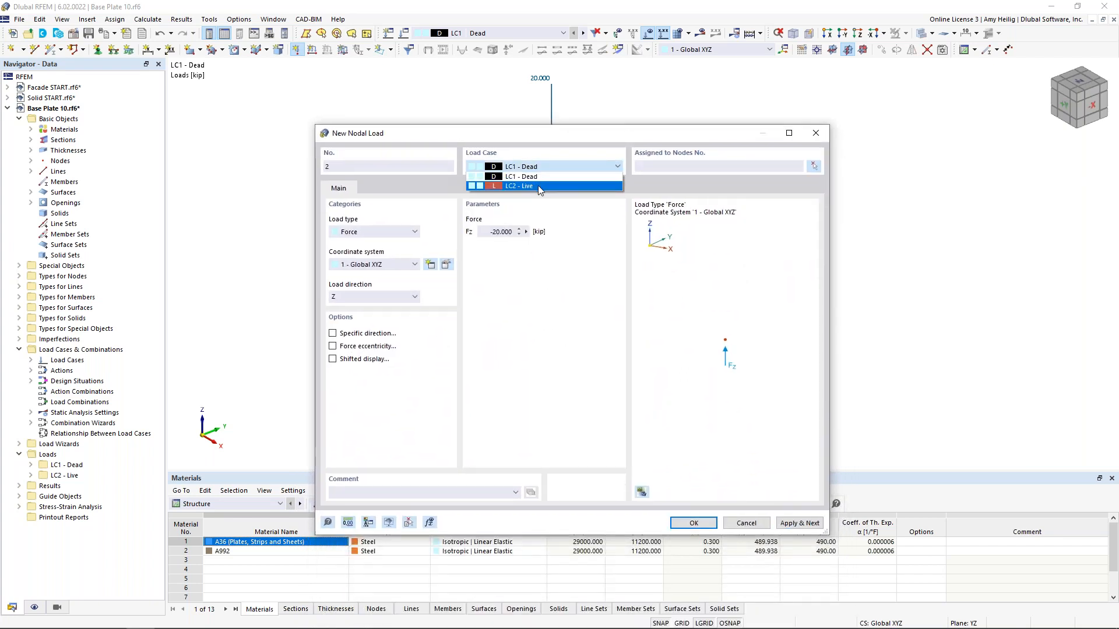
pyautogui.click(537, 185)
pyautogui.click(500, 231)
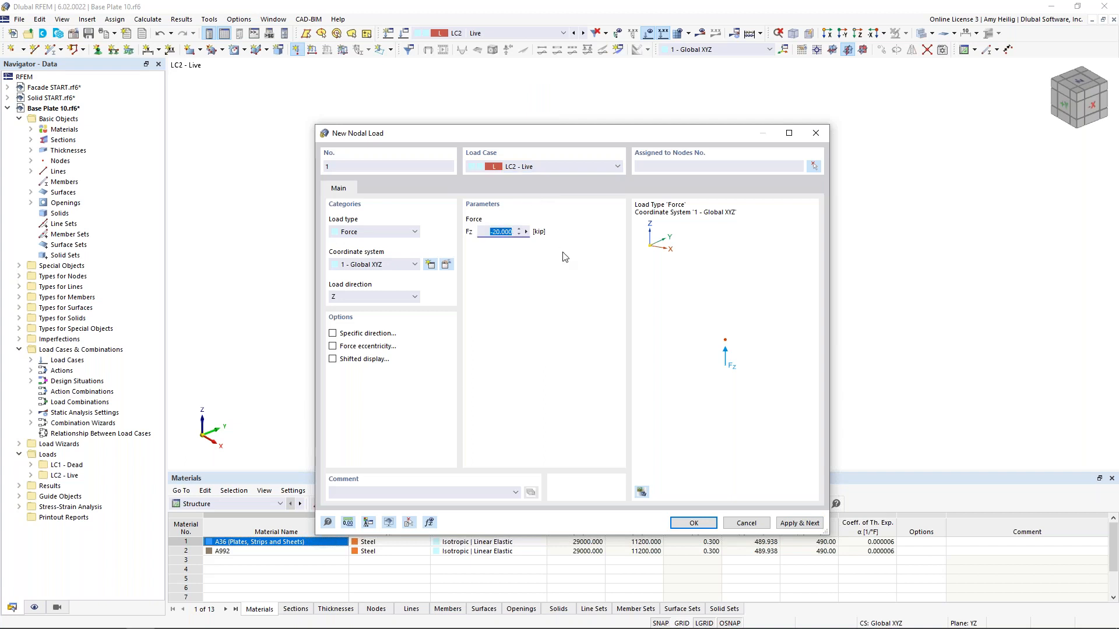
pyautogui.write('5')
pyautogui.click(402, 298)
pyautogui.click(707, 523)
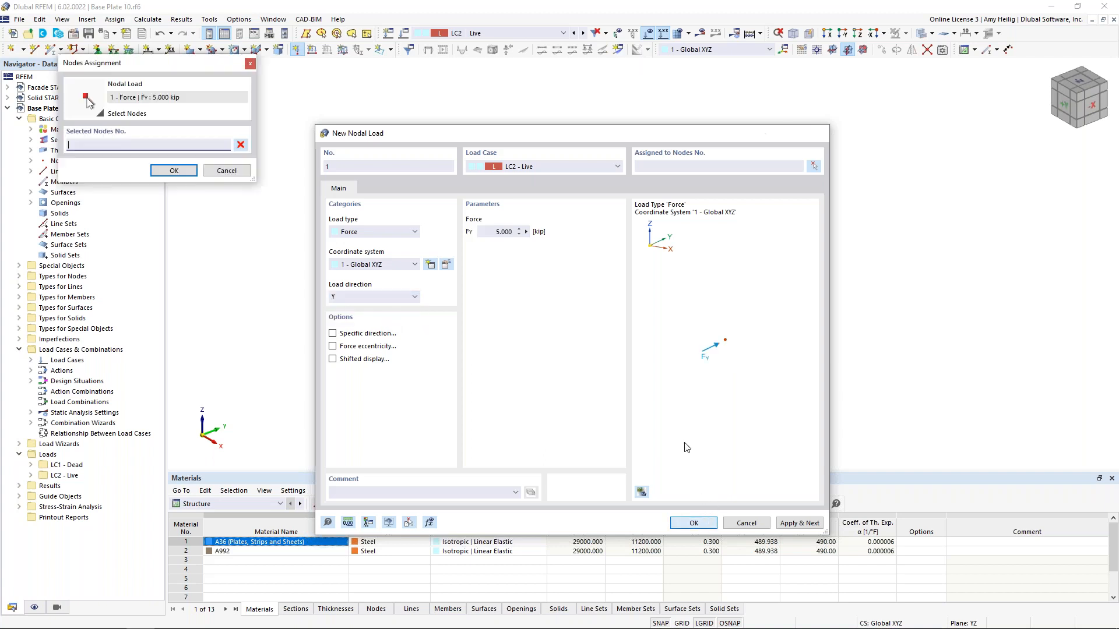
pyautogui.click(551, 251)
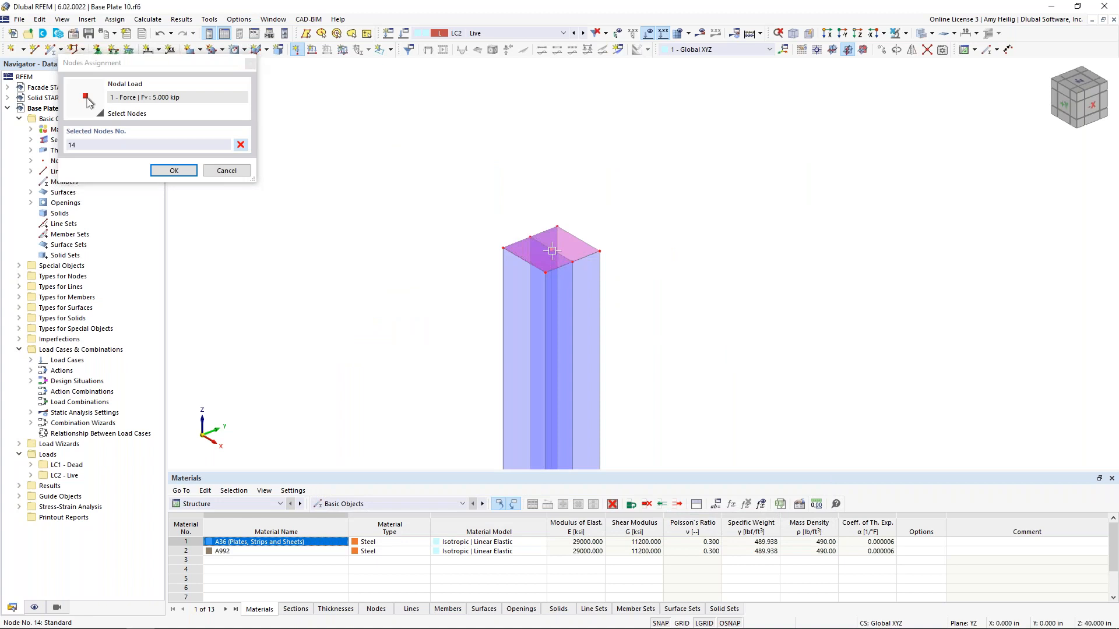
pyautogui.click(173, 170)
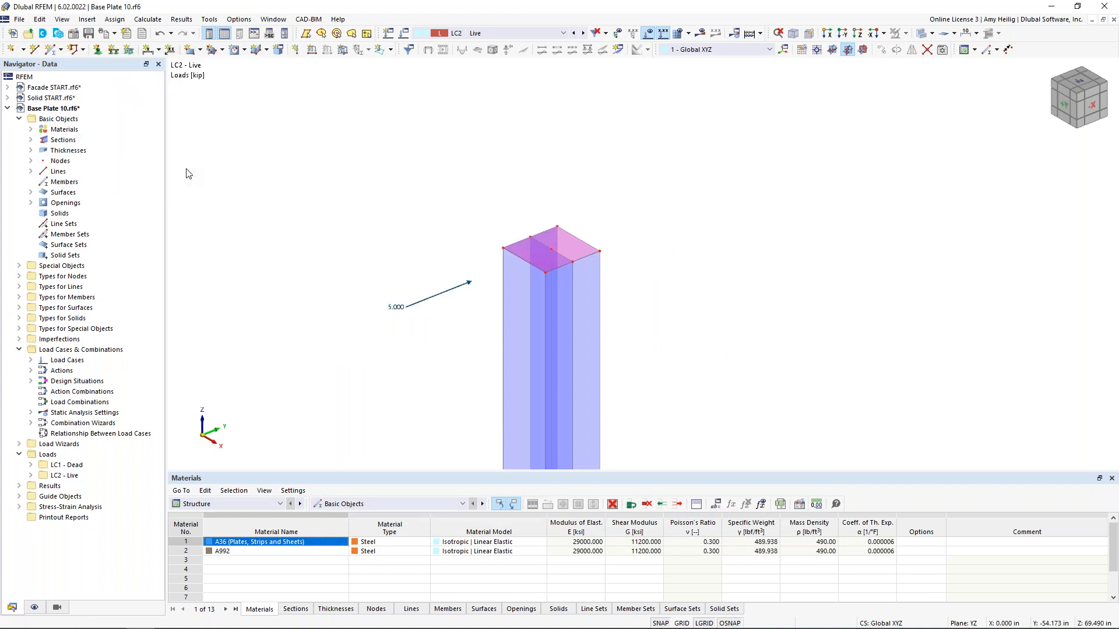
# - Turn off the combination wizard in the base settings of the load cases and combinations
pyautogui.scroll(-2, 377, 220)
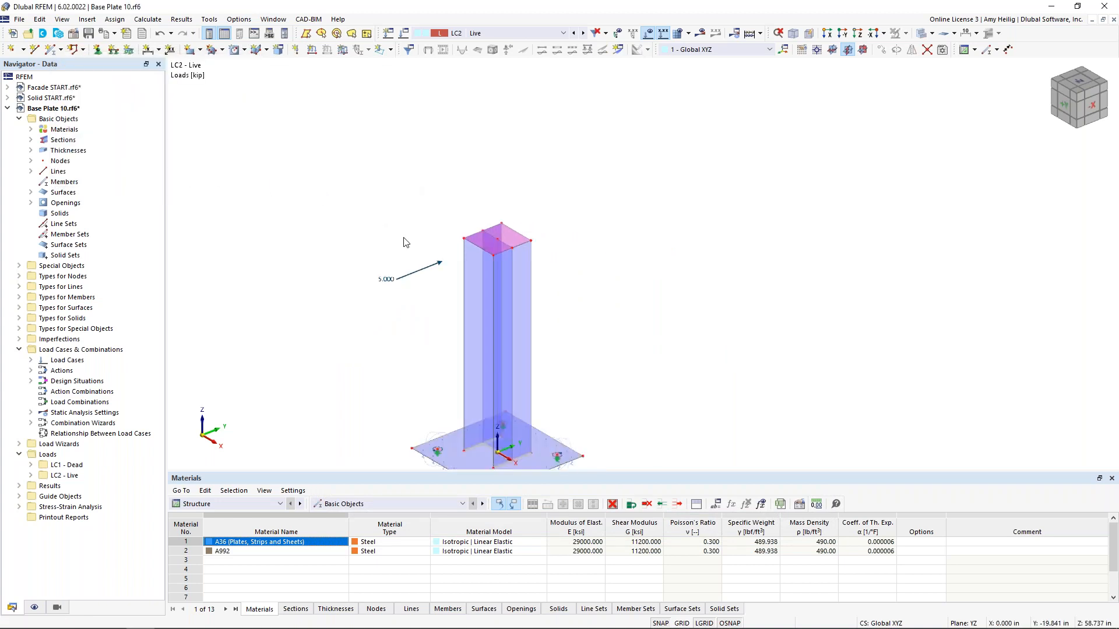
pyautogui.click(575, 34)
pyautogui.click(582, 33)
pyautogui.click(405, 33)
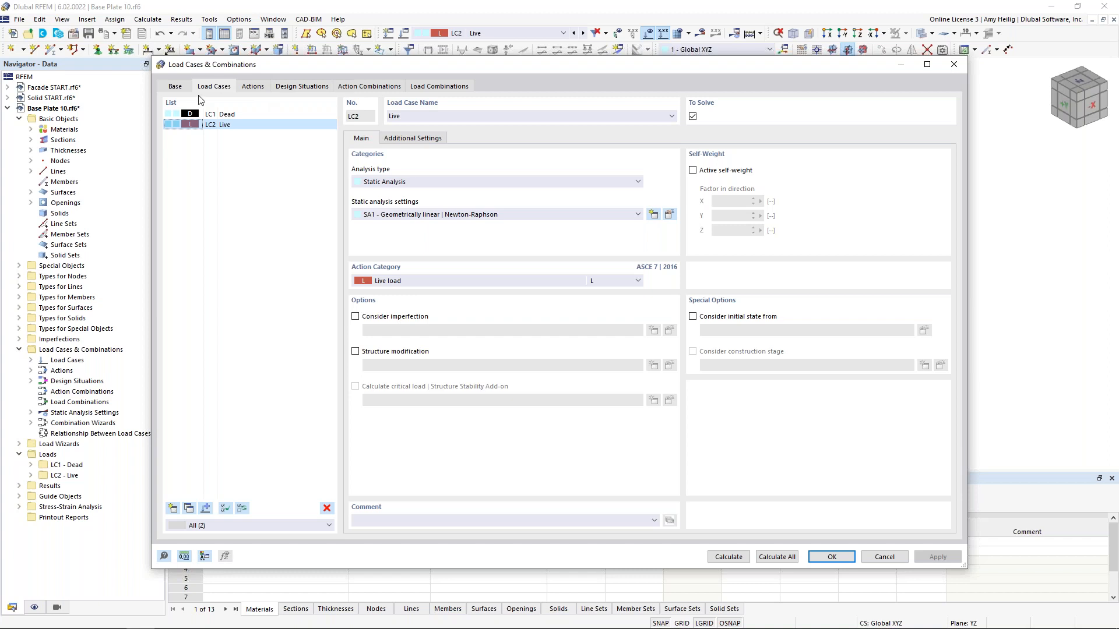
pyautogui.click(176, 87)
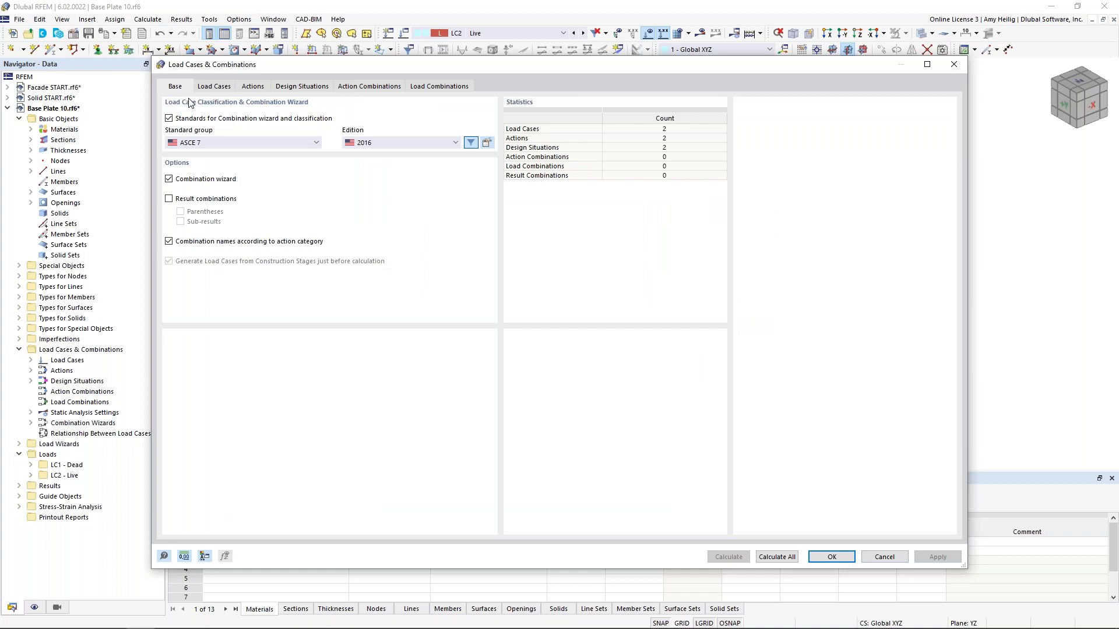
pyautogui.click(169, 180)
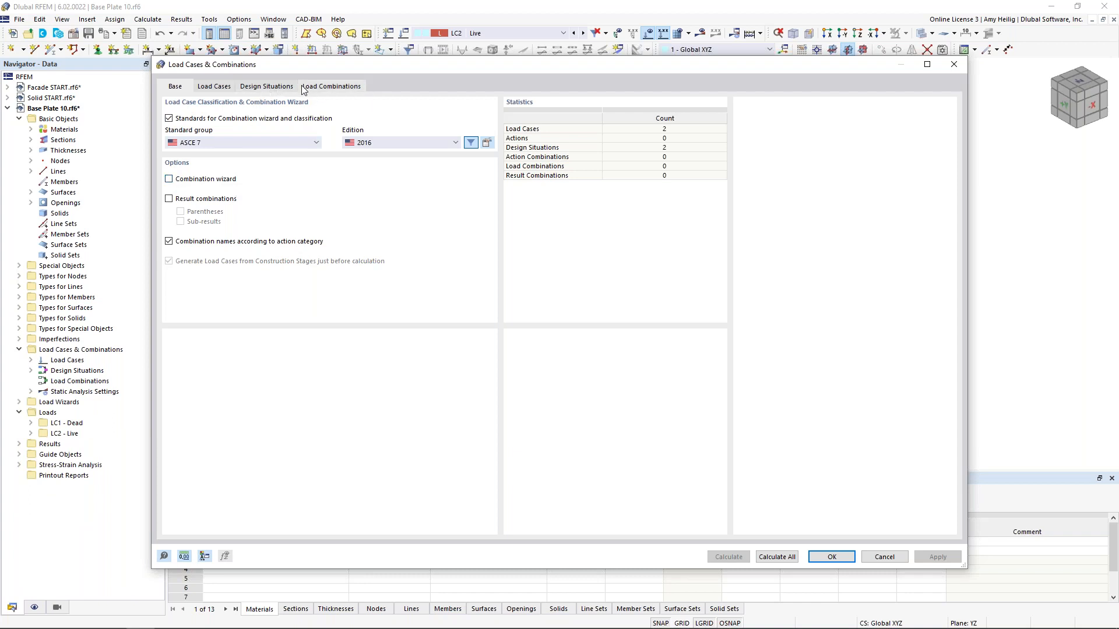
# - Delete design situation DS2, Section 2.4 (ASD)
pyautogui.click(272, 87)
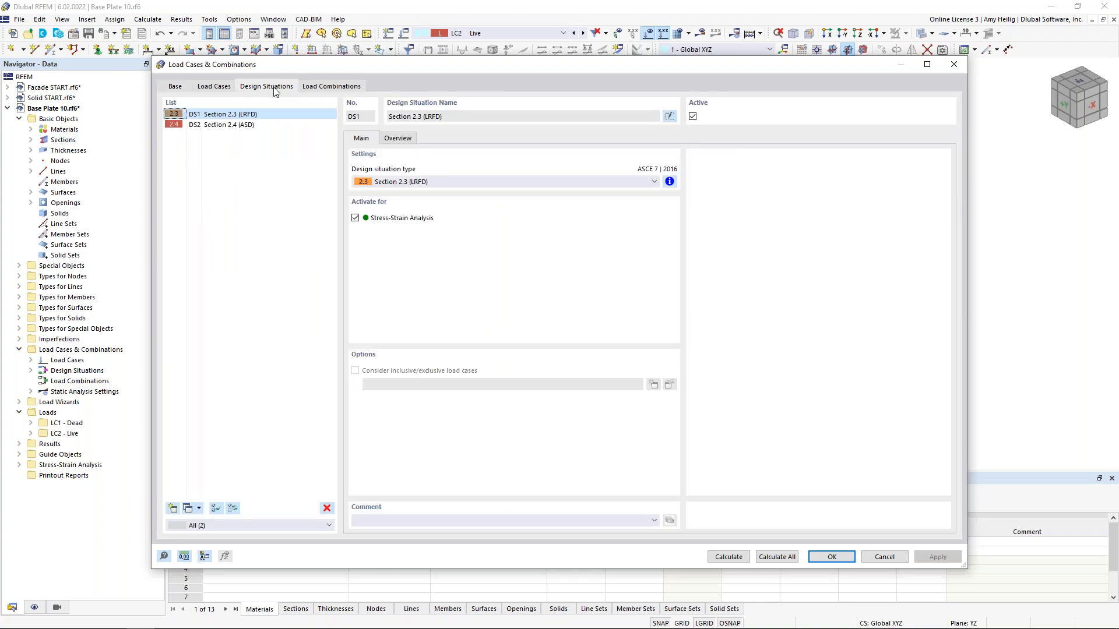
pyautogui.click(262, 130)
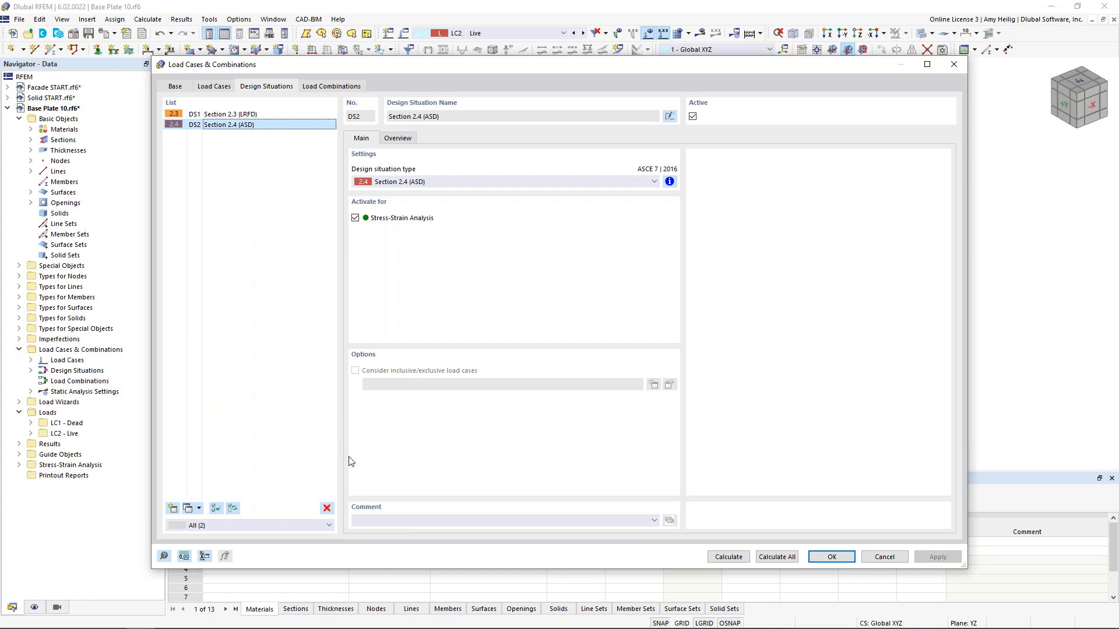
pyautogui.click(327, 508)
pyautogui.click(562, 361)
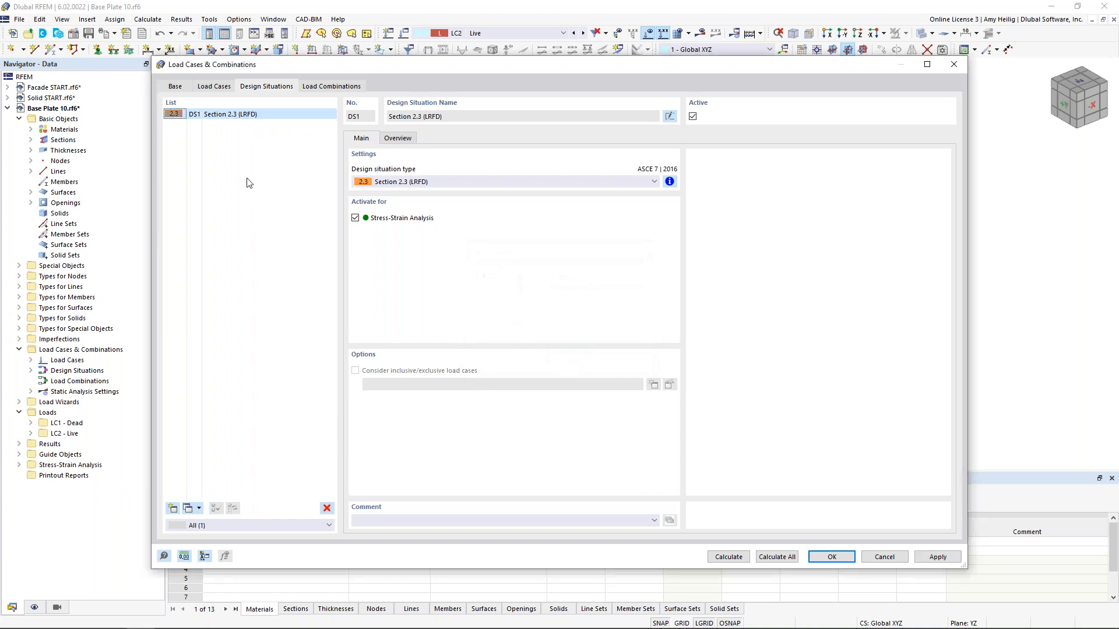
# - Replace the automatic name of design situation DS1 with the custom name "Design Situation 1"
pyautogui.click(477, 117)
pyautogui.click(671, 117)
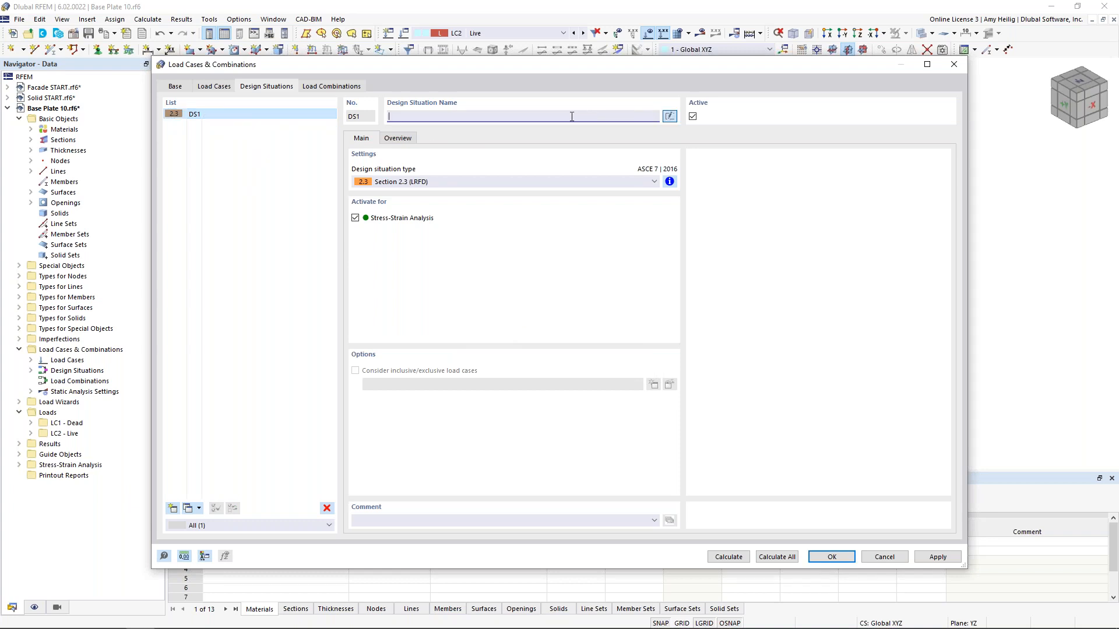
pyautogui.write('Design Situation 1')
# - Add a new load combination and set its static analysis settings to SA1 - Geometrically linear | Newton-Raphson
pyautogui.click(330, 87)
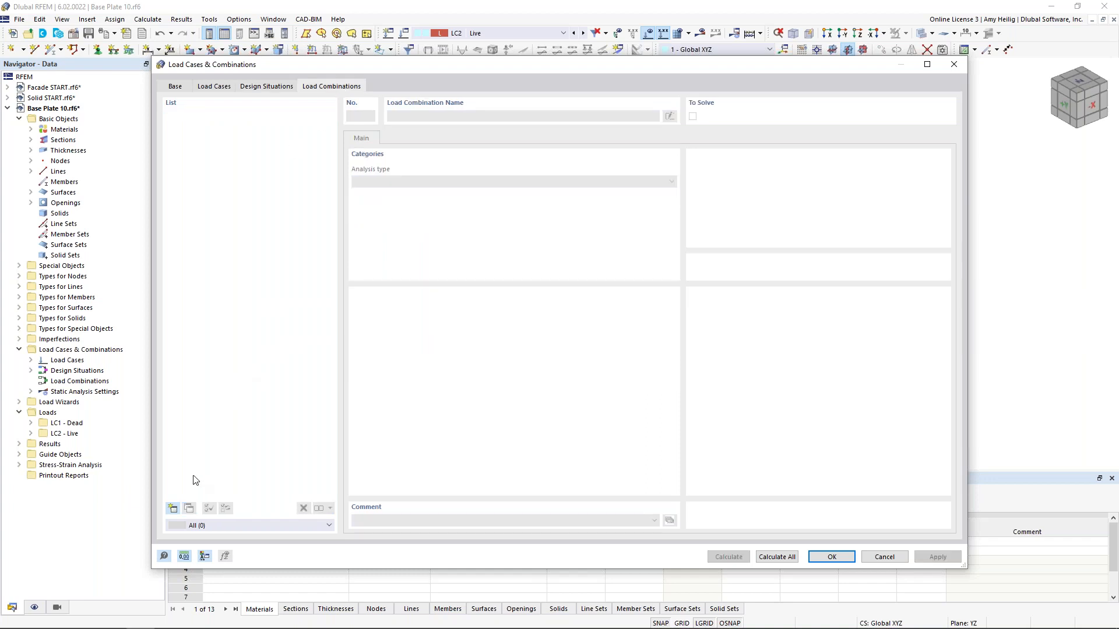
pyautogui.click(173, 508)
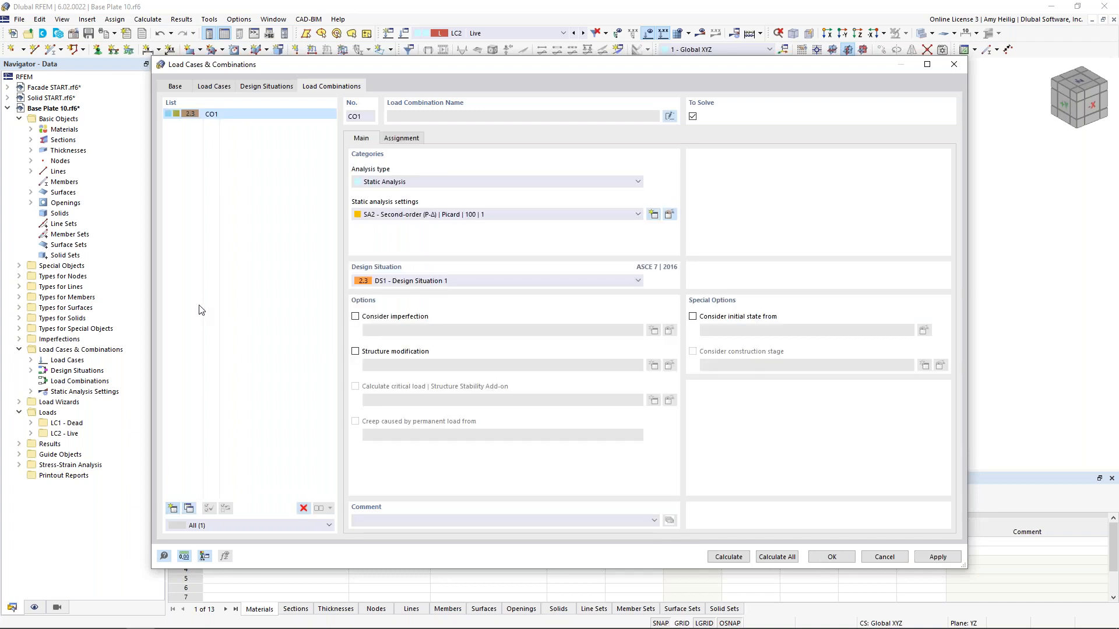
pyautogui.click(389, 216)
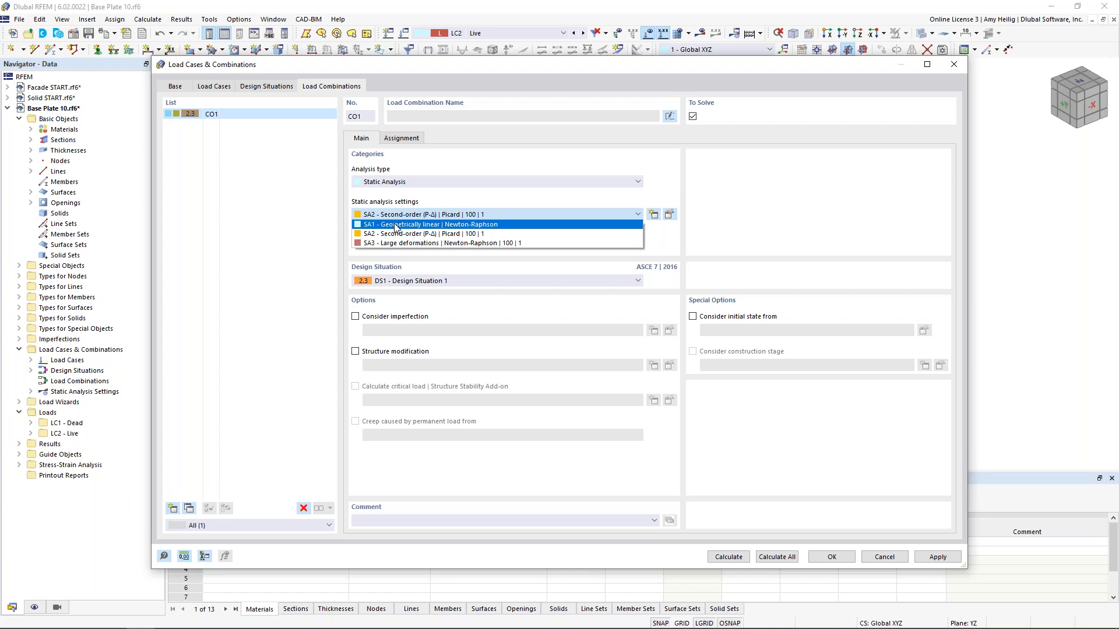
pyautogui.click(395, 225)
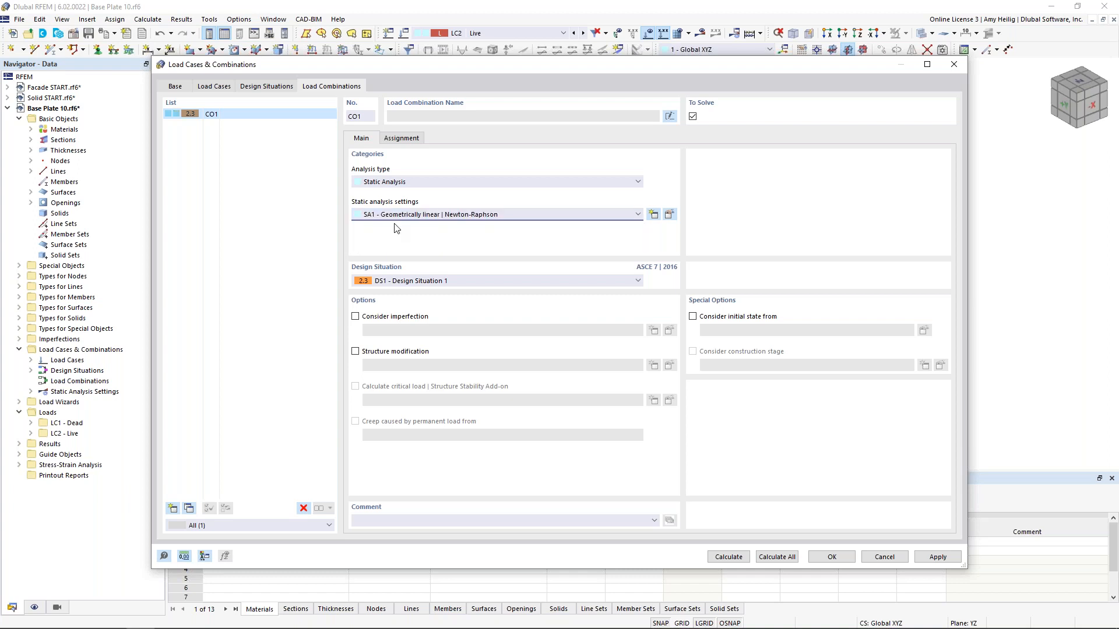
# - Assign load cases LC1 Dead and LC2 Live to combination CO1 with factors of 1.00 and accept the load combinations
pyautogui.click(409, 140)
pyautogui.doubleClick(402, 165)
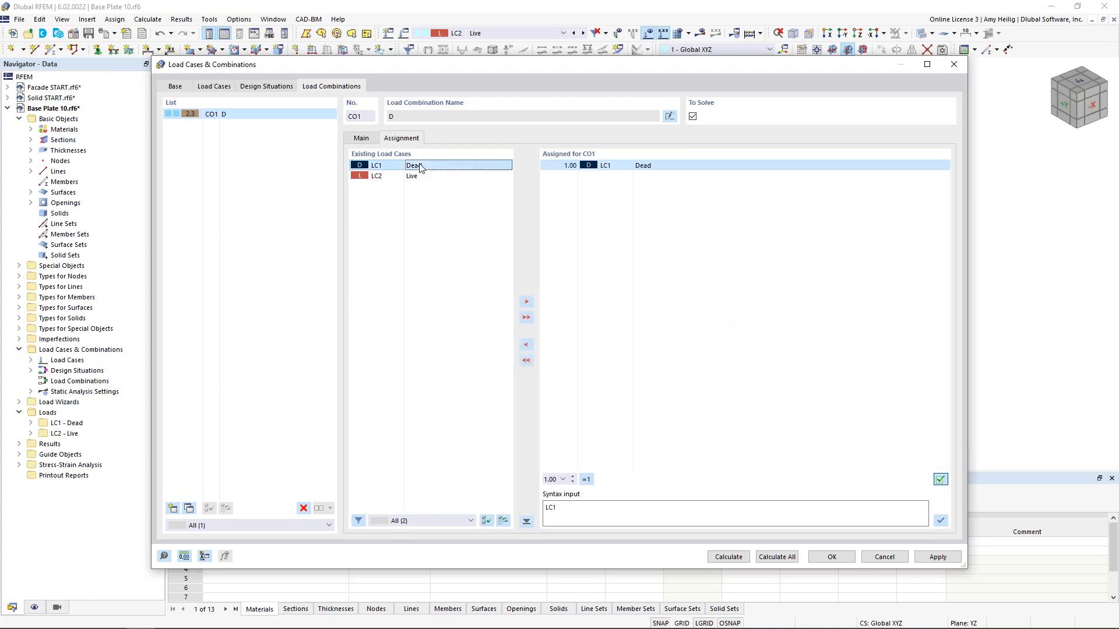
pyautogui.doubleClick(419, 176)
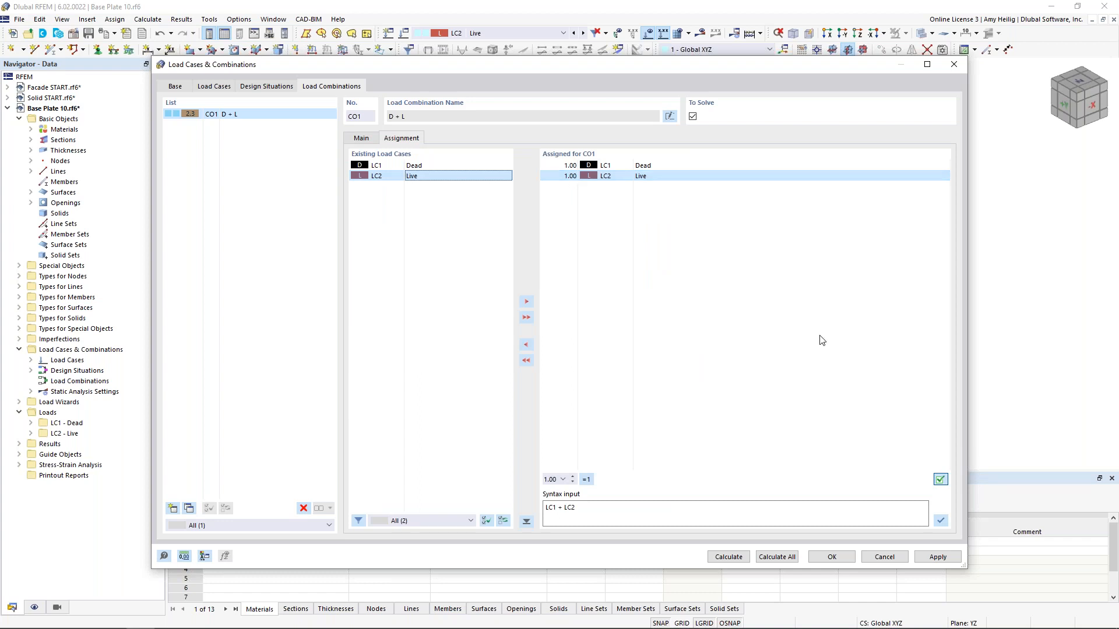
pyautogui.click(832, 556)
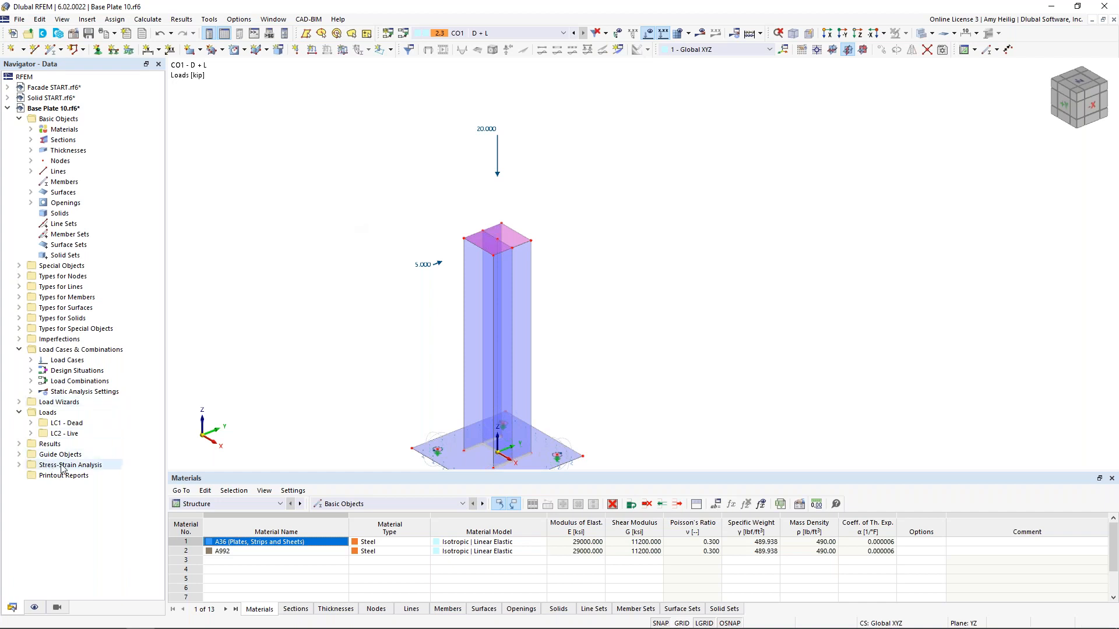
# - Collapse the model's data tree and enable strain analysis in the global Stress-Strain Analysis settings
pyautogui.click(20, 466)
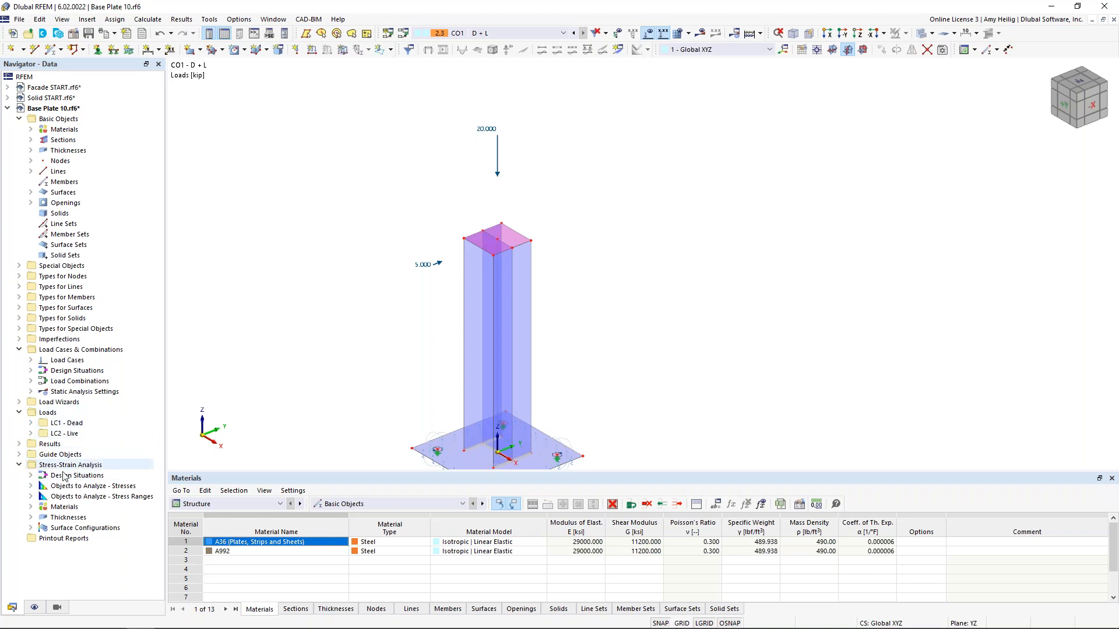
pyautogui.rightClick(90, 302)
pyautogui.click(143, 393)
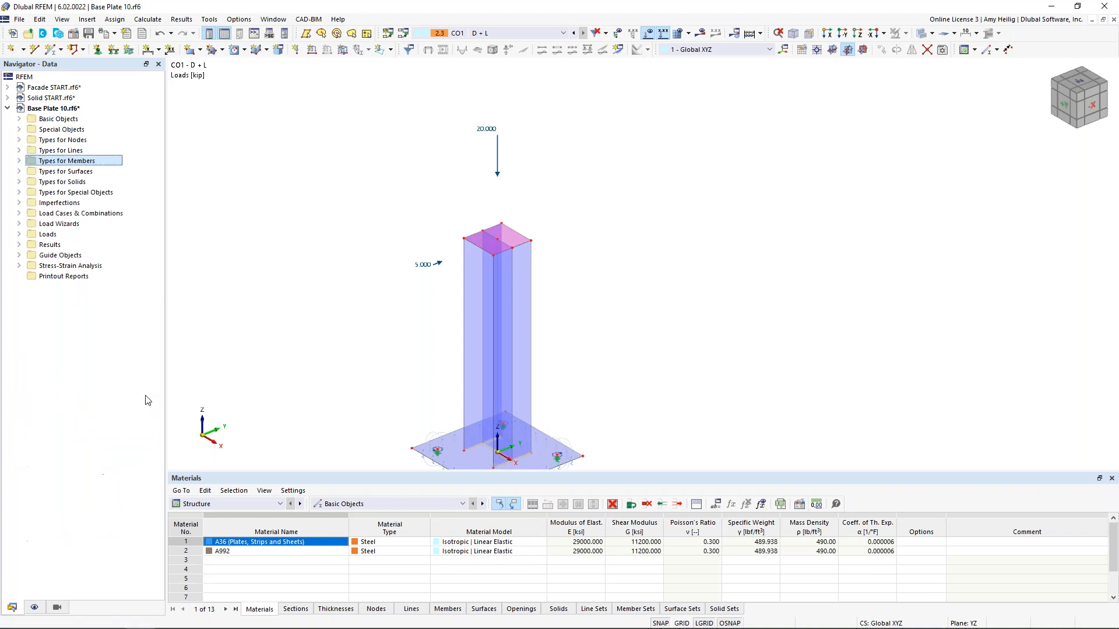
pyautogui.click(19, 266)
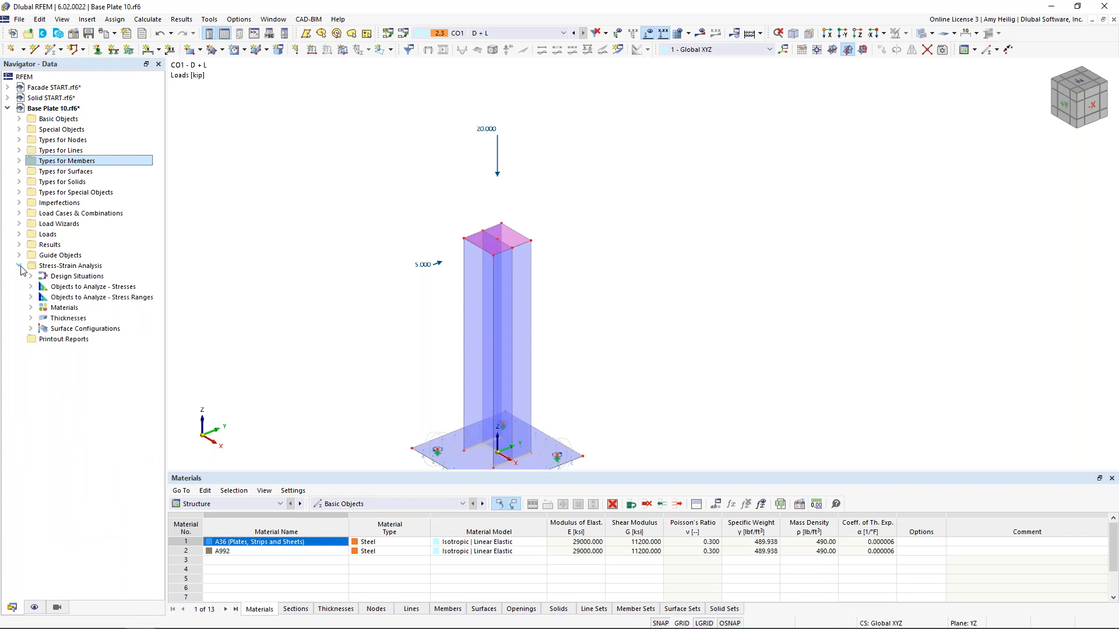
pyautogui.rightClick(75, 268)
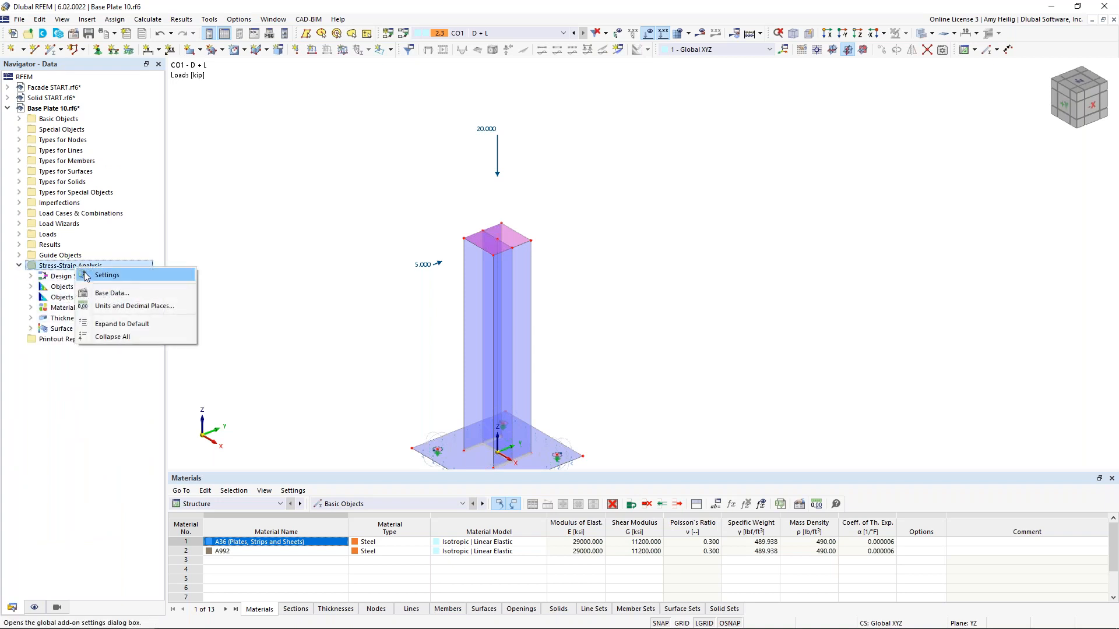
pyautogui.click(105, 275)
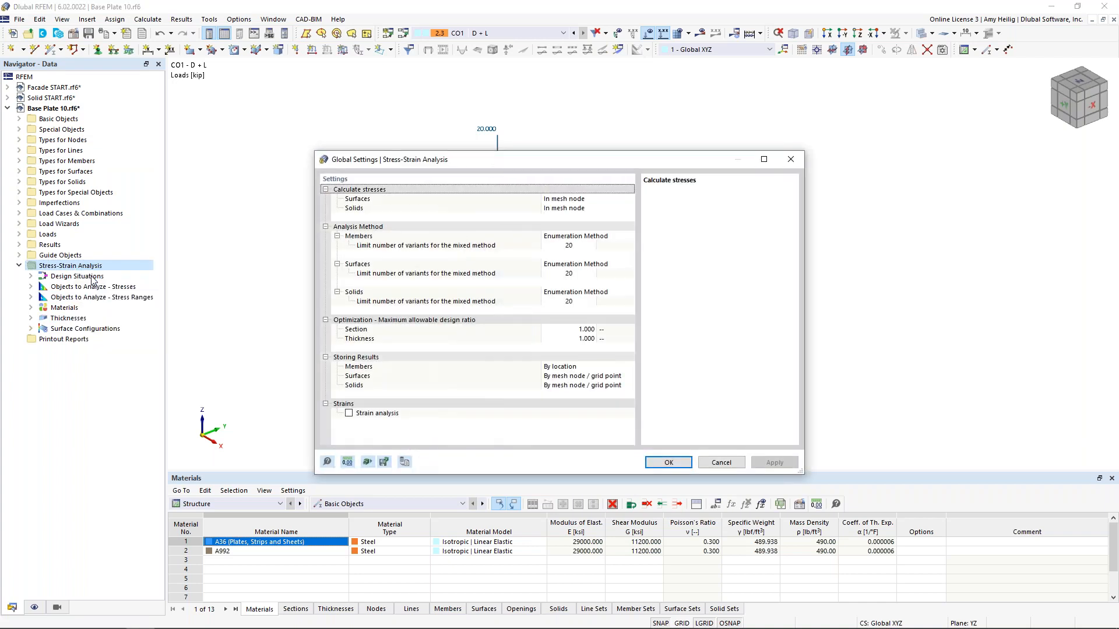
pyautogui.click(349, 414)
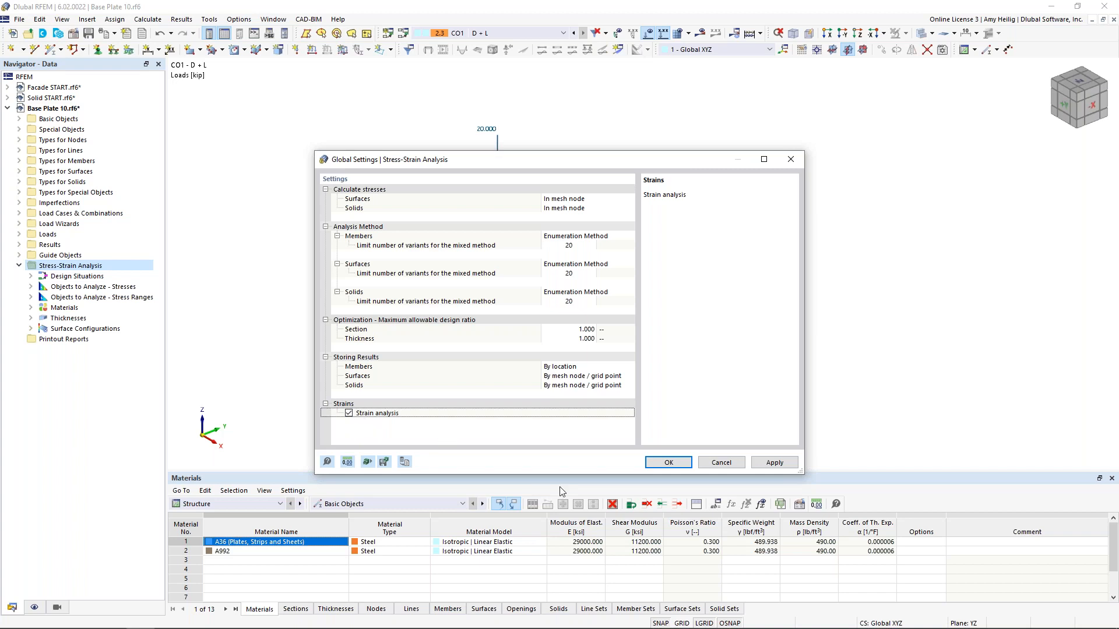
pyautogui.click(660, 466)
# - In the Default surface configuration, deselect all stresses and enable only the maximum von Mises equivalent stress for calculation
pyautogui.click(32, 329)
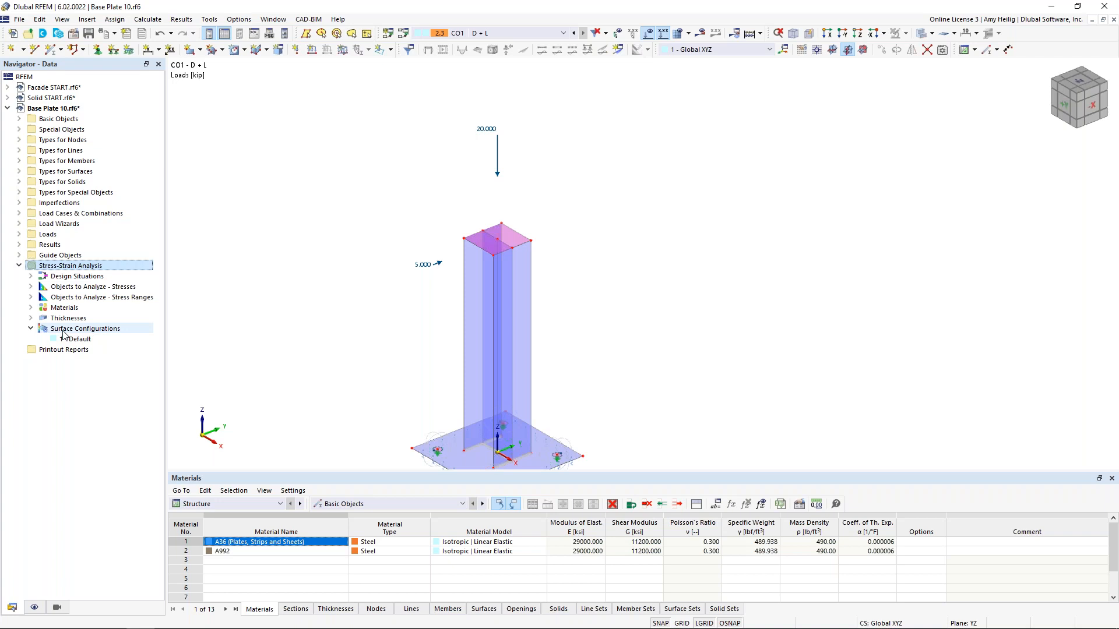
pyautogui.moveTo(362, 367); pyautogui.dragTo(429, 309, button='middle')
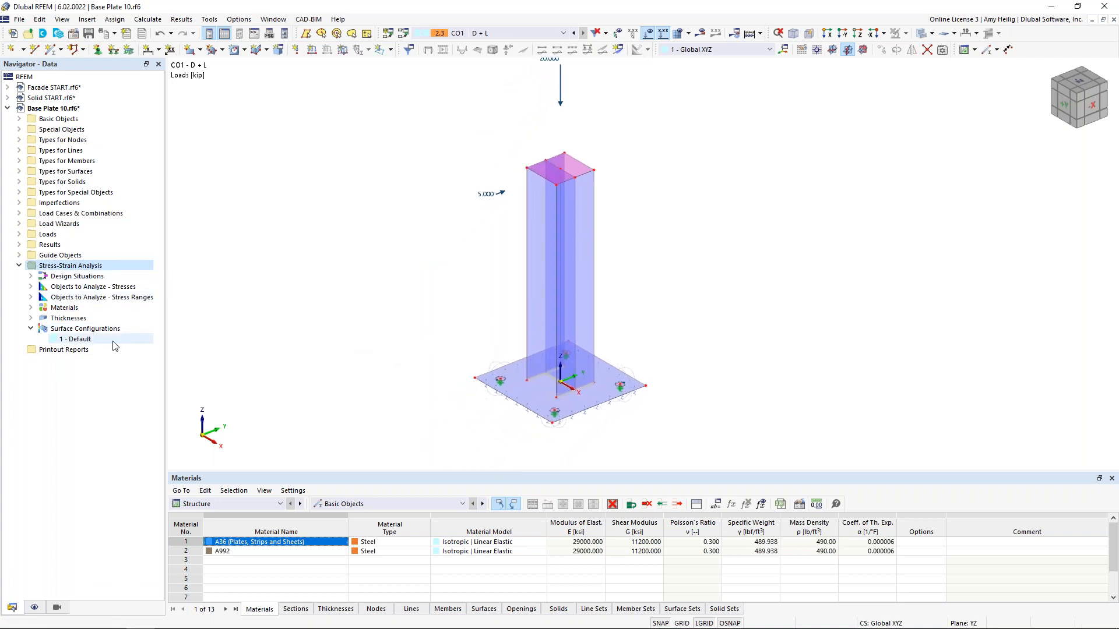
pyautogui.doubleClick(82, 340)
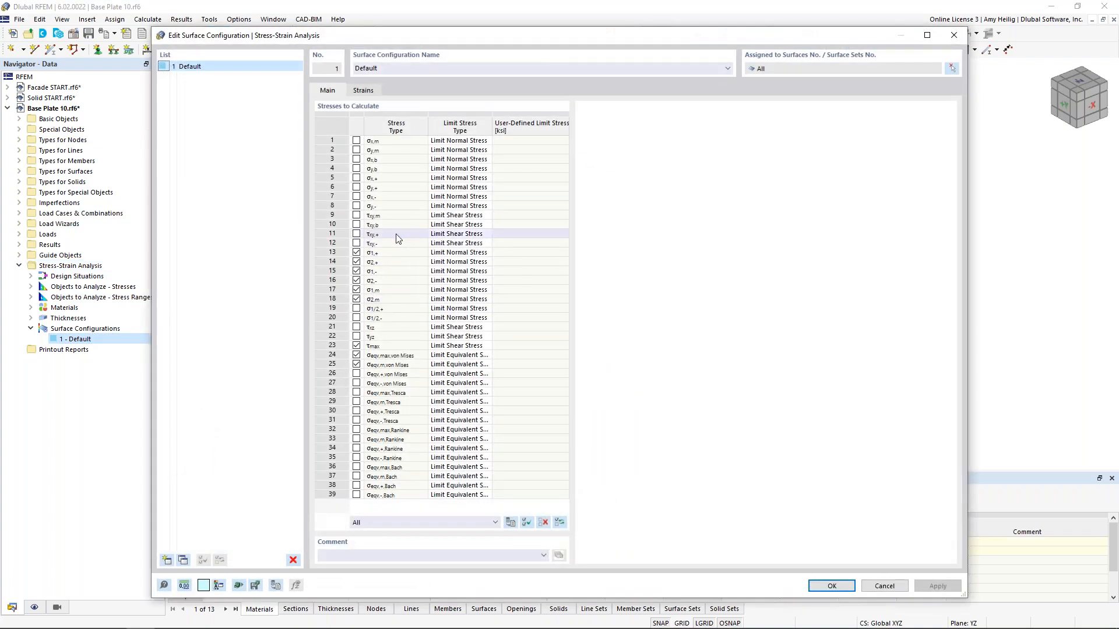
pyautogui.click(396, 253)
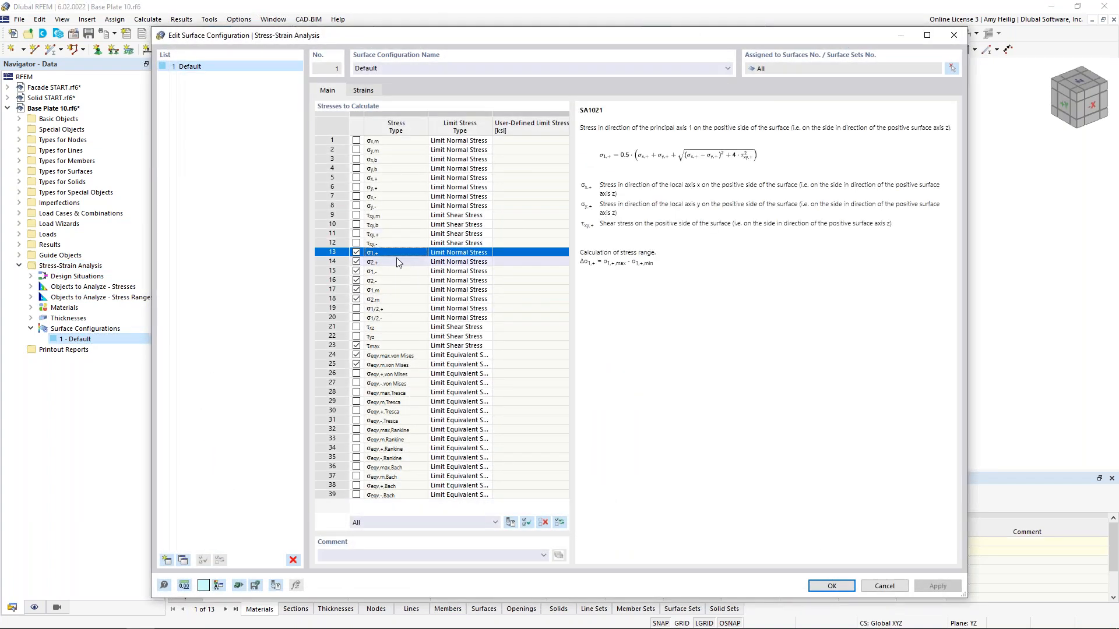
pyautogui.click(397, 261)
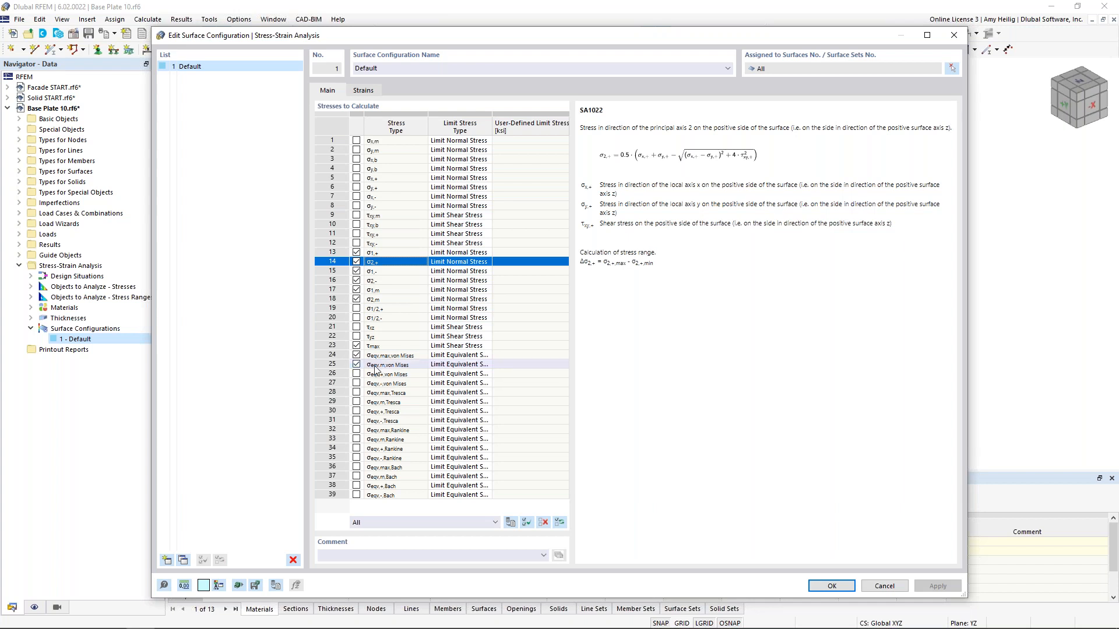
pyautogui.click(544, 524)
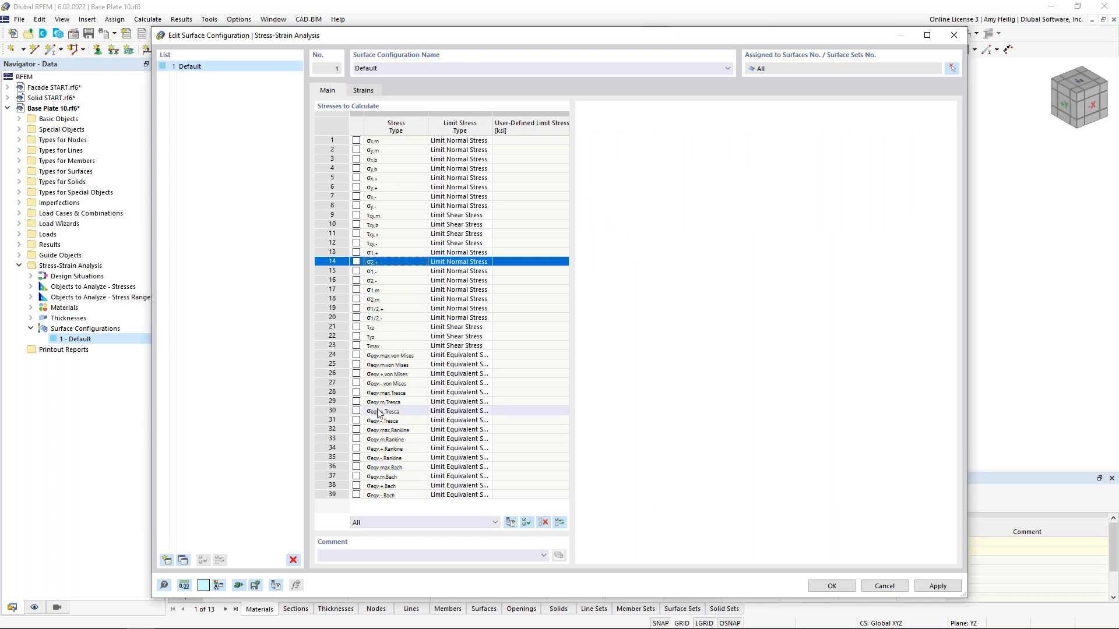
pyautogui.click(355, 354)
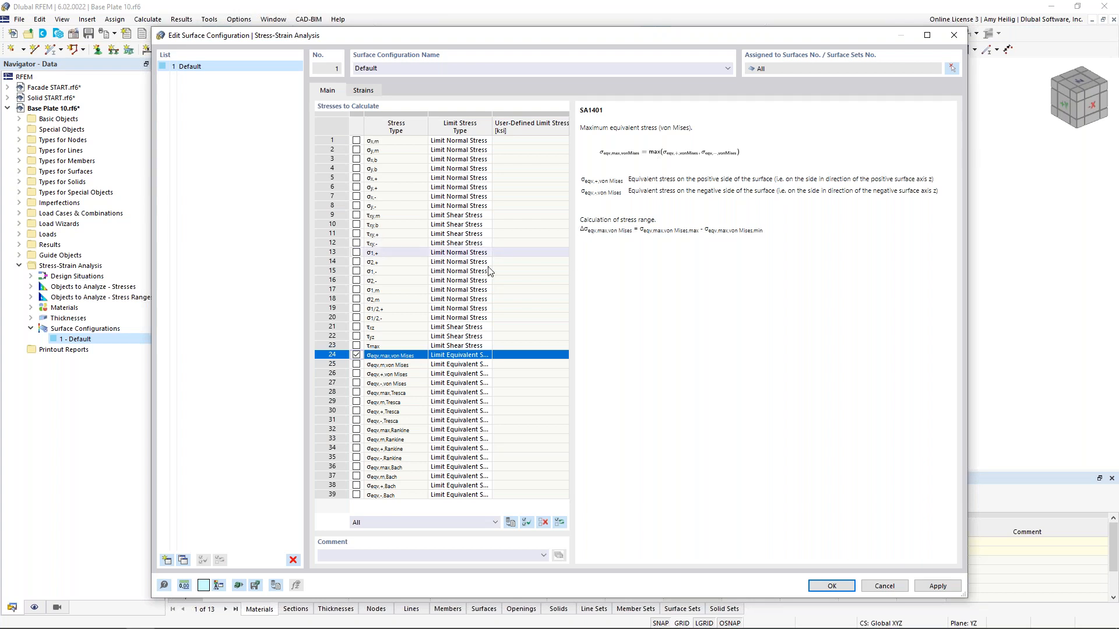
# - Check the available limit stress types for the maximum von Mises equivalent stress, keeping the current choice
pyautogui.click(464, 359)
pyautogui.click(487, 356)
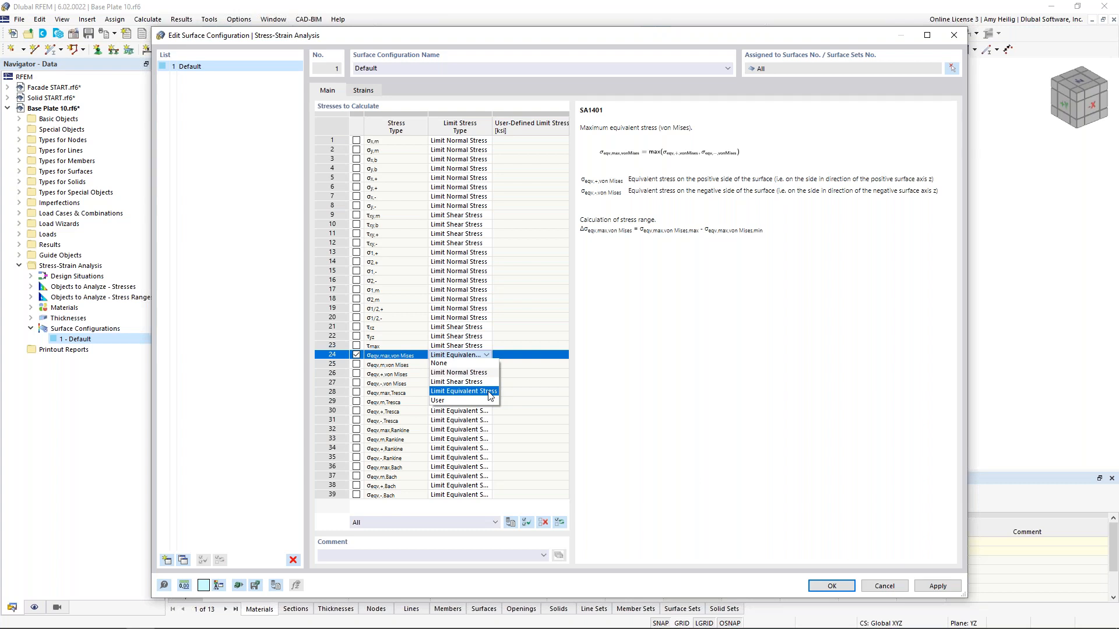
pyautogui.click(639, 394)
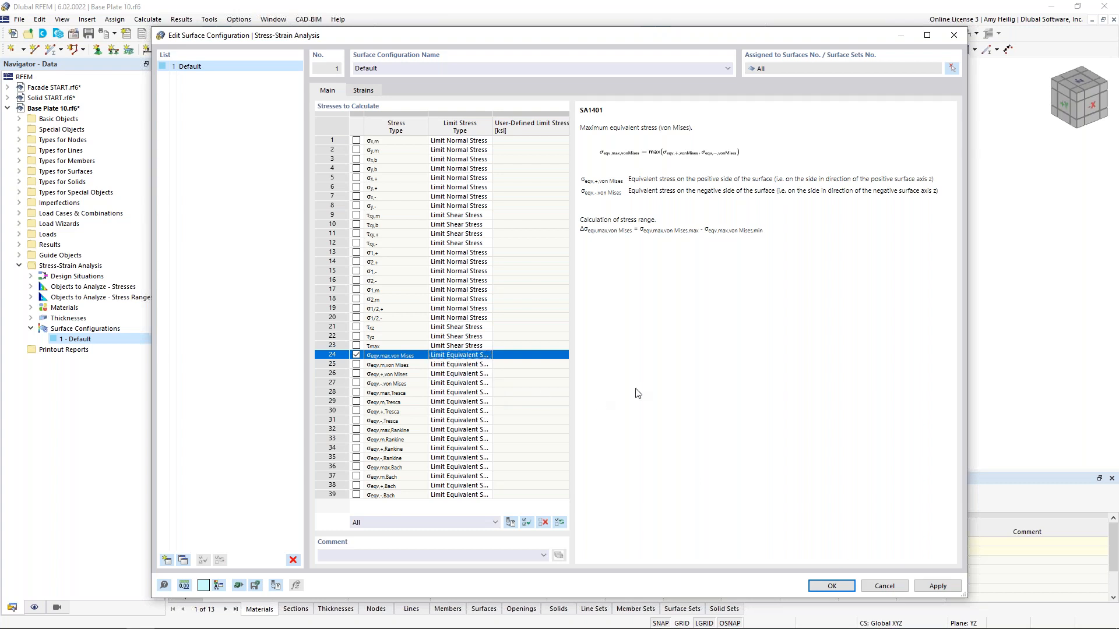
# - Deselect all strains in the Default surface configuration, enable only the von Mises strain εMises, and accept the configuration
pyautogui.click(364, 91)
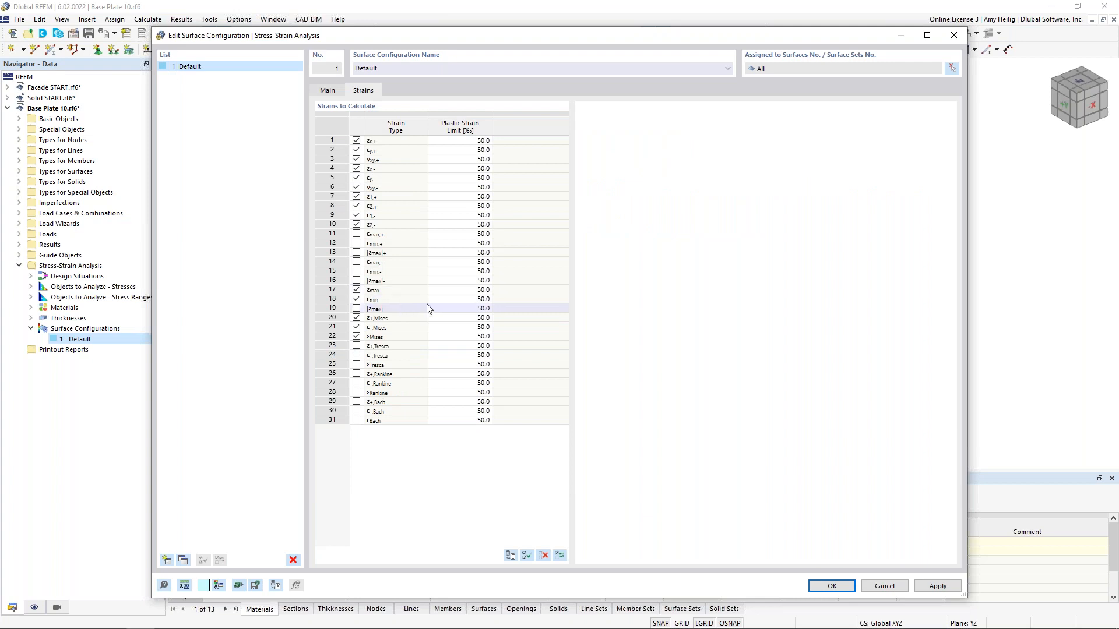
pyautogui.click(543, 555)
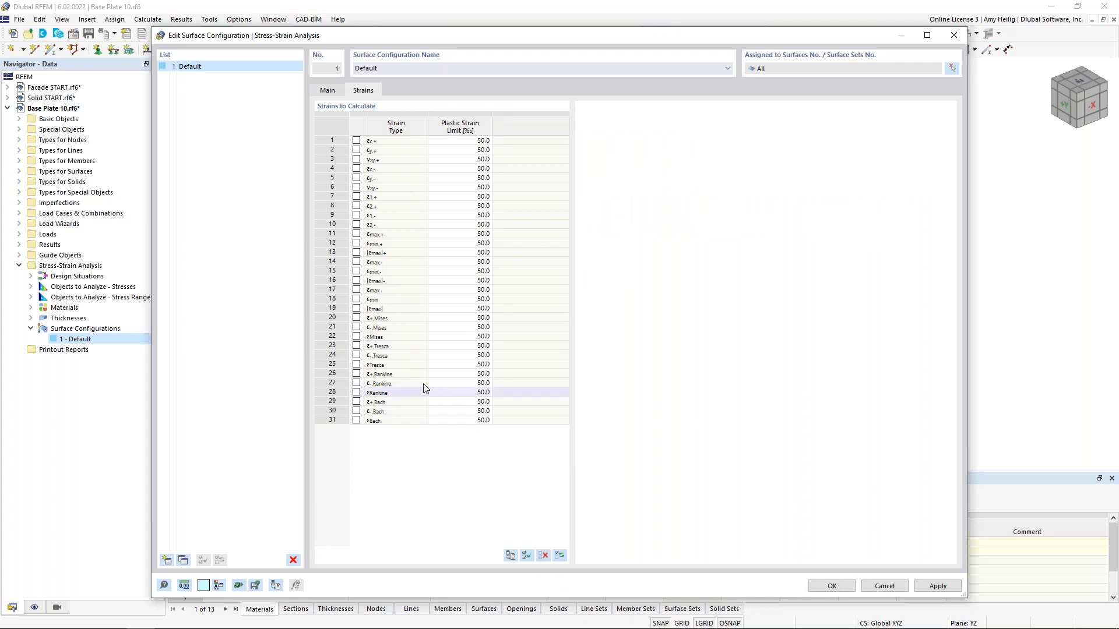
pyautogui.click(357, 338)
pyautogui.click(355, 337)
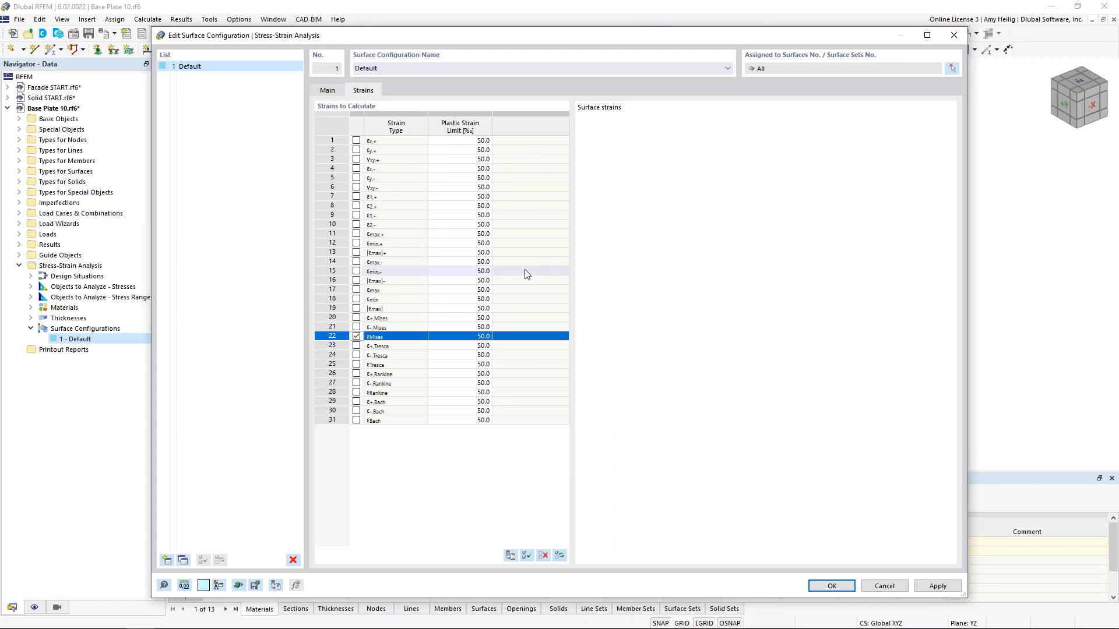
pyautogui.click(325, 93)
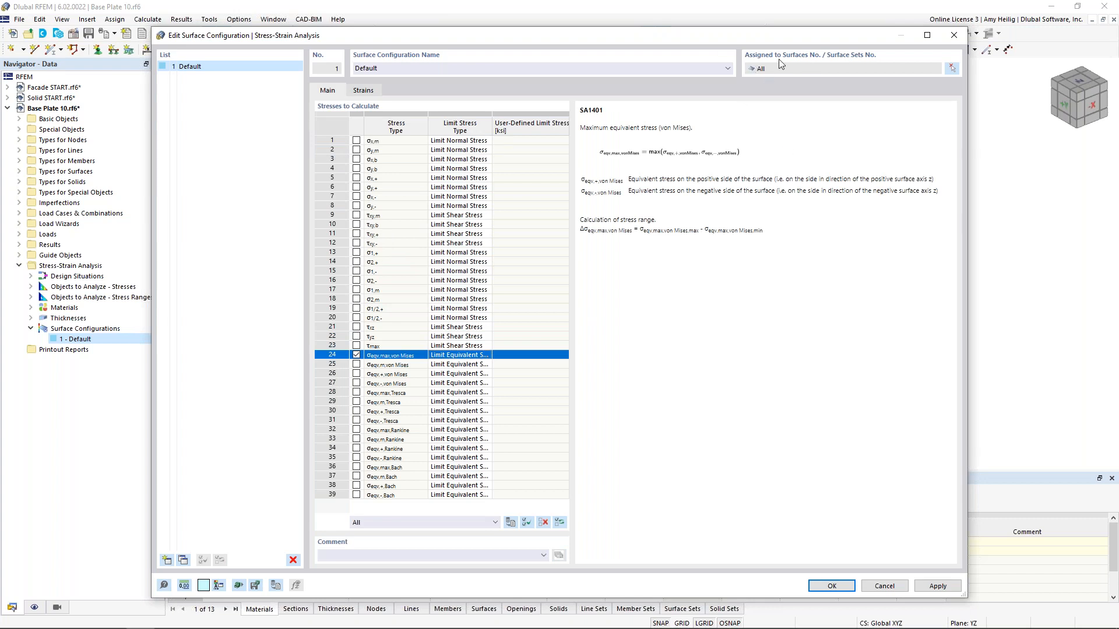
pyautogui.click(840, 587)
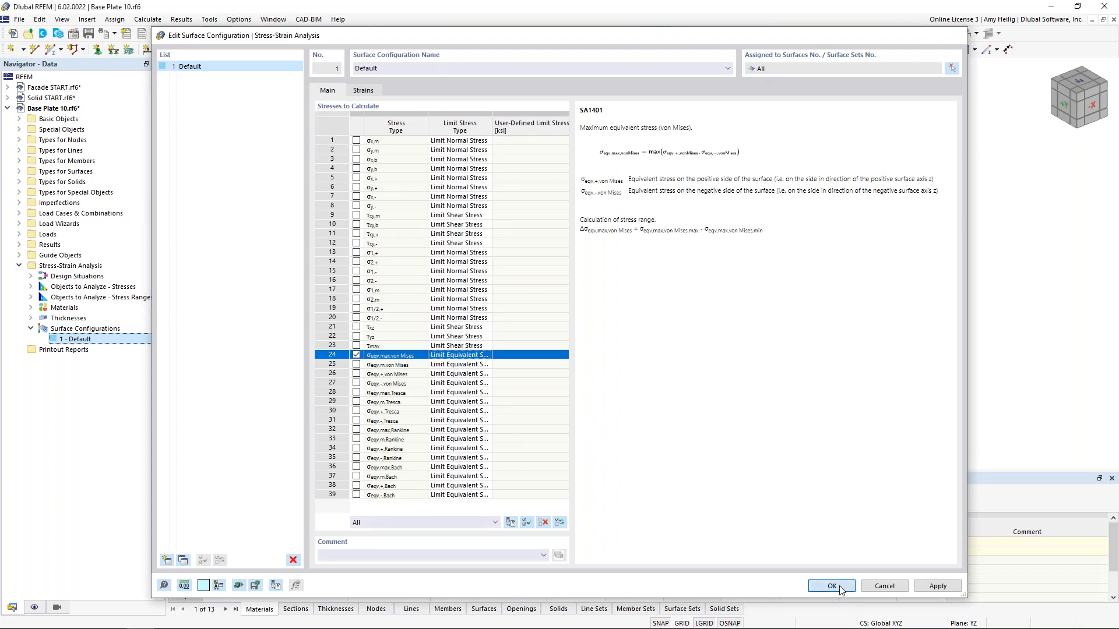
# - Review the Stress-Strain Analysis input data for the design situations and the objects to analyze for stresses
pyautogui.moveTo(360, 471); pyautogui.dragTo(382, 363)
pyautogui.click(272, 396)
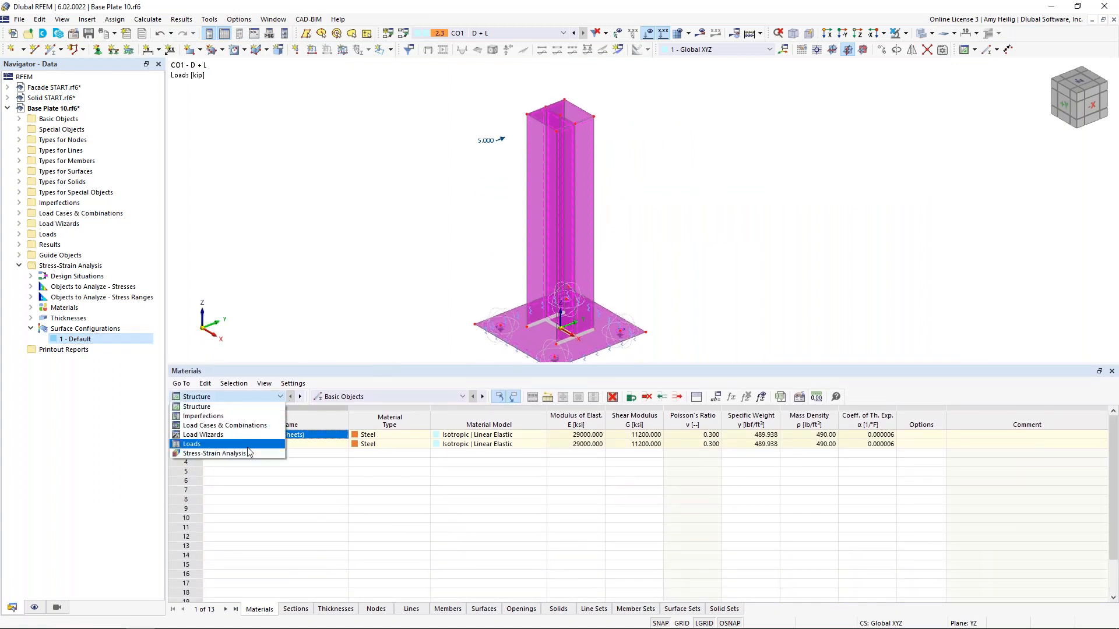
pyautogui.click(248, 455)
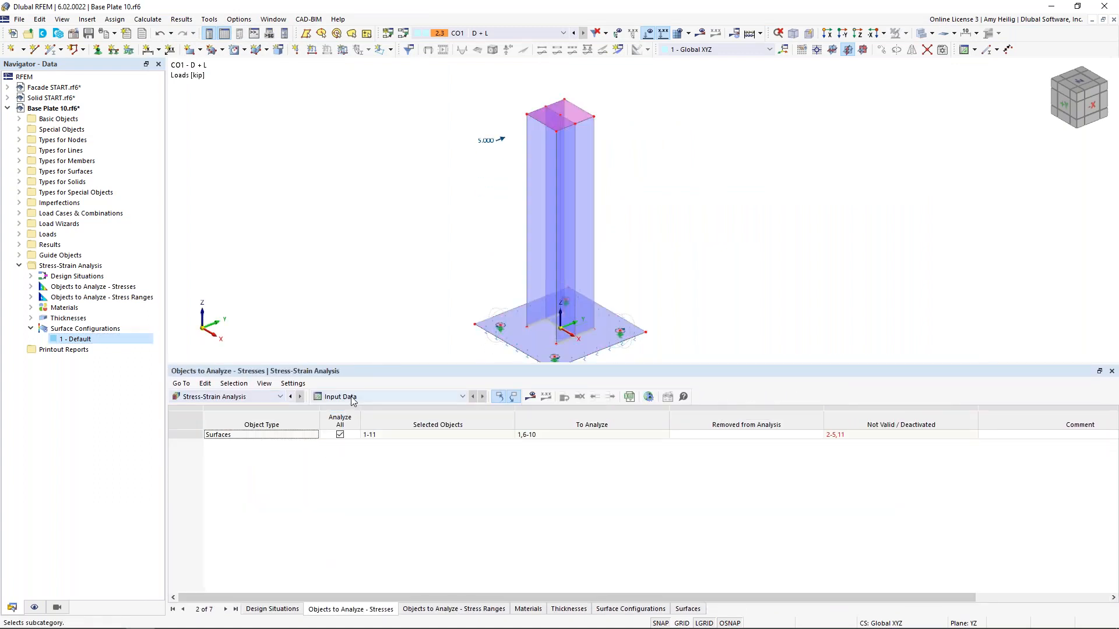
pyautogui.click(294, 507)
pyautogui.click(281, 609)
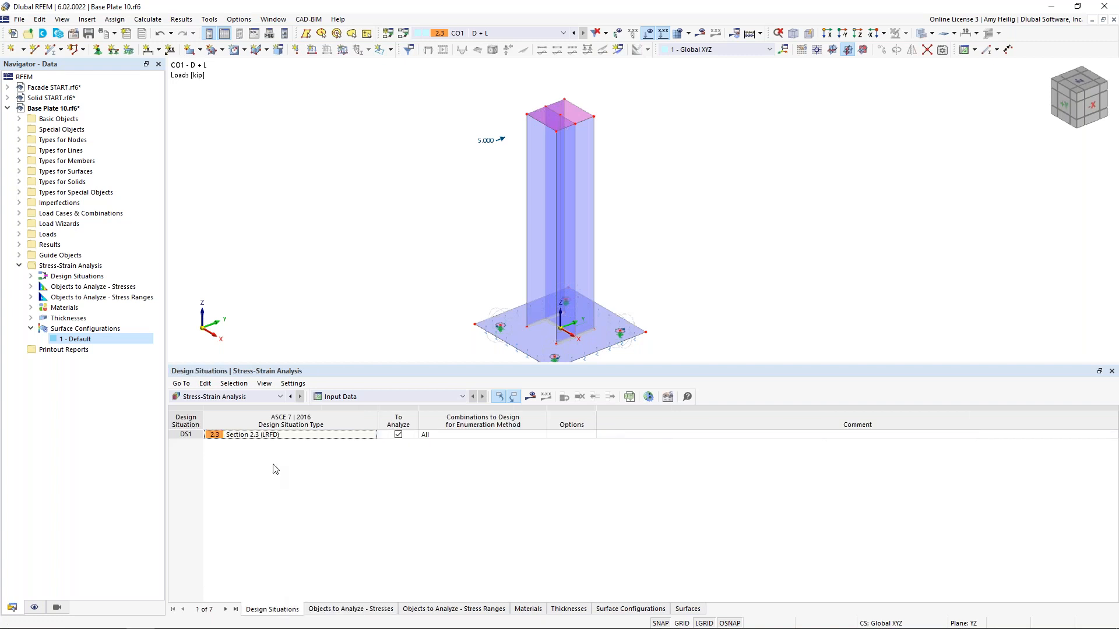
pyautogui.click(357, 609)
pyautogui.click(219, 436)
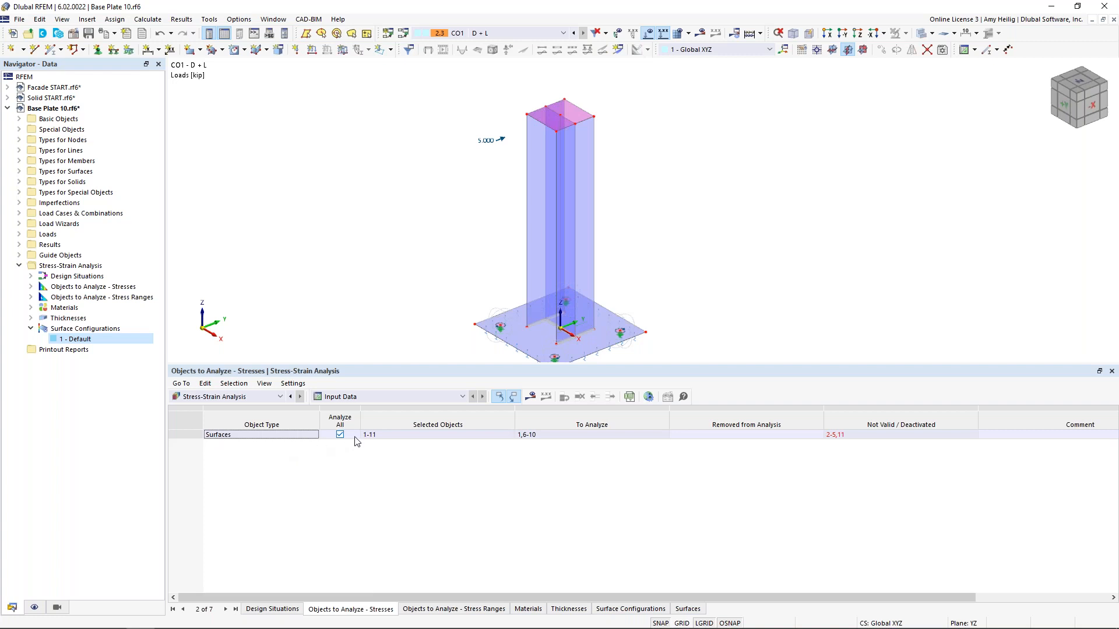
# - Include all surfaces in the stress range analysis and run the calculation for everything
pyautogui.click(441, 610)
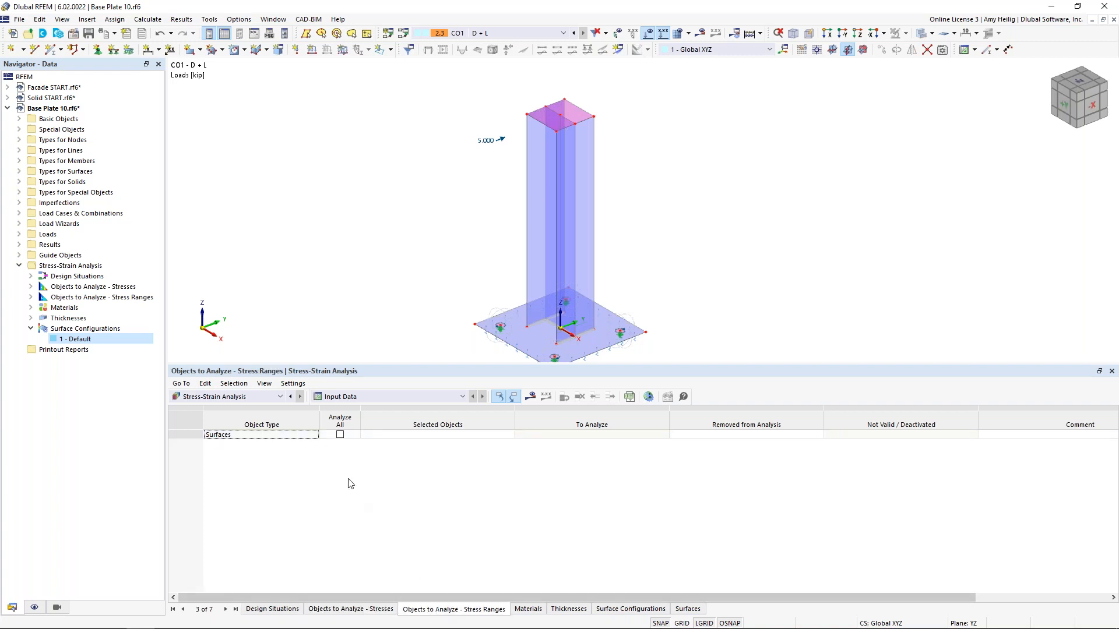
pyautogui.click(340, 435)
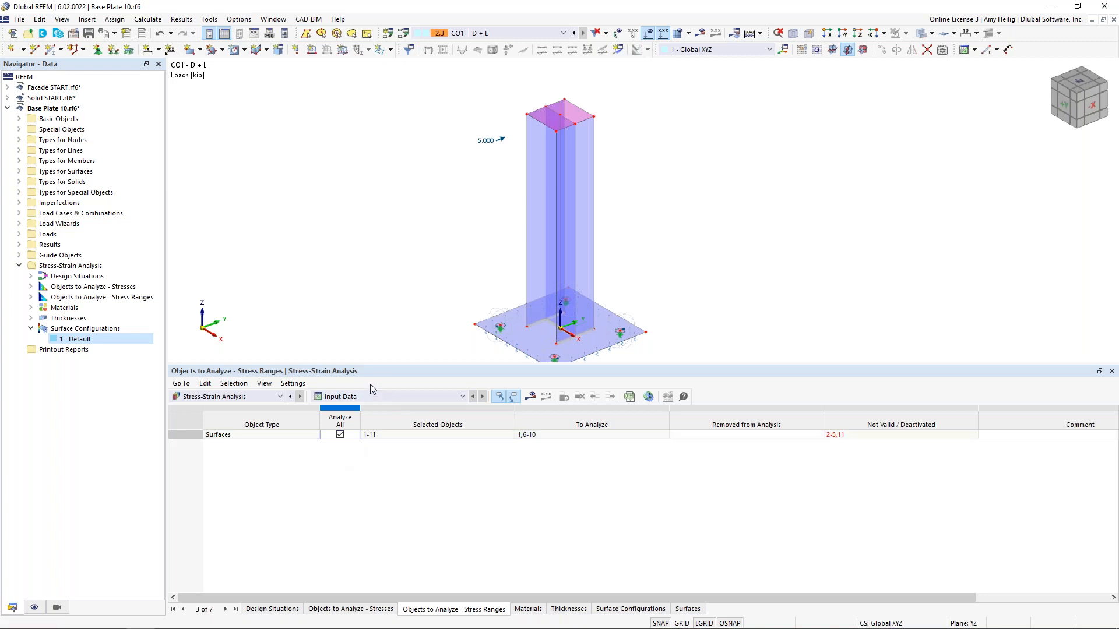
pyautogui.click(147, 19)
pyautogui.click(163, 46)
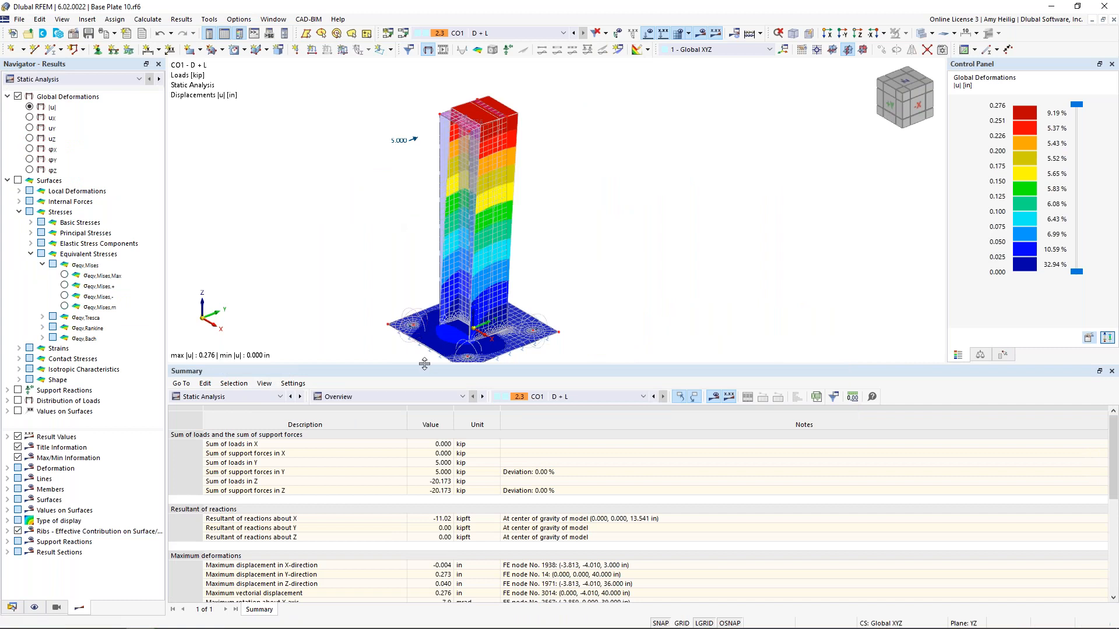
# - Display the surfaces' maximum von Mises equivalent stress in the static analysis results for CO1
pyautogui.moveTo(424, 366); pyautogui.dragTo(430, 435)
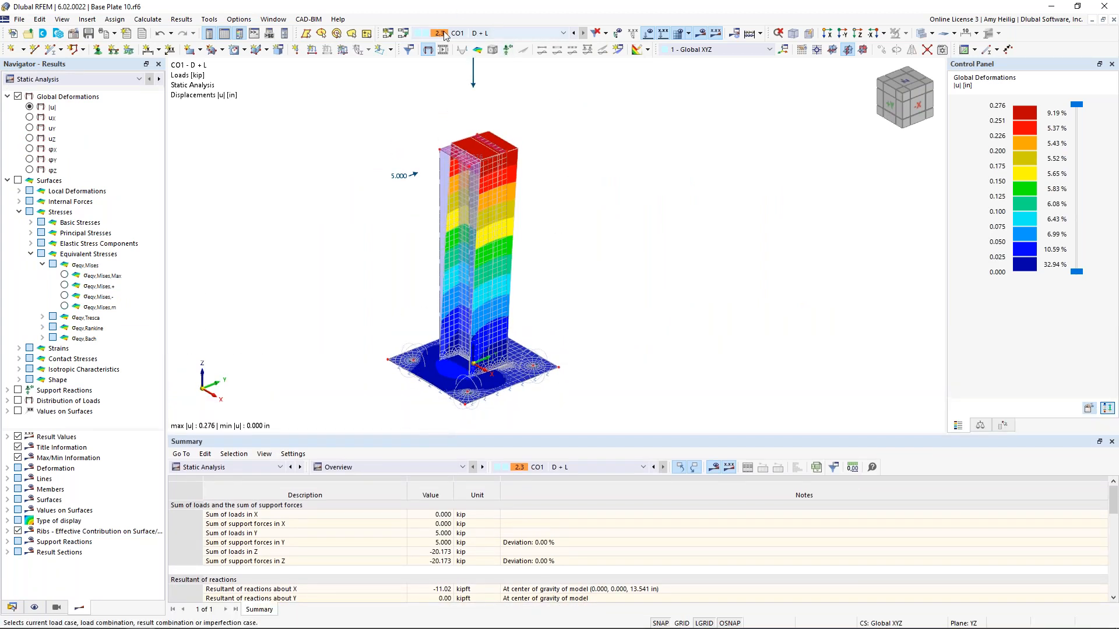
pyautogui.click(126, 79)
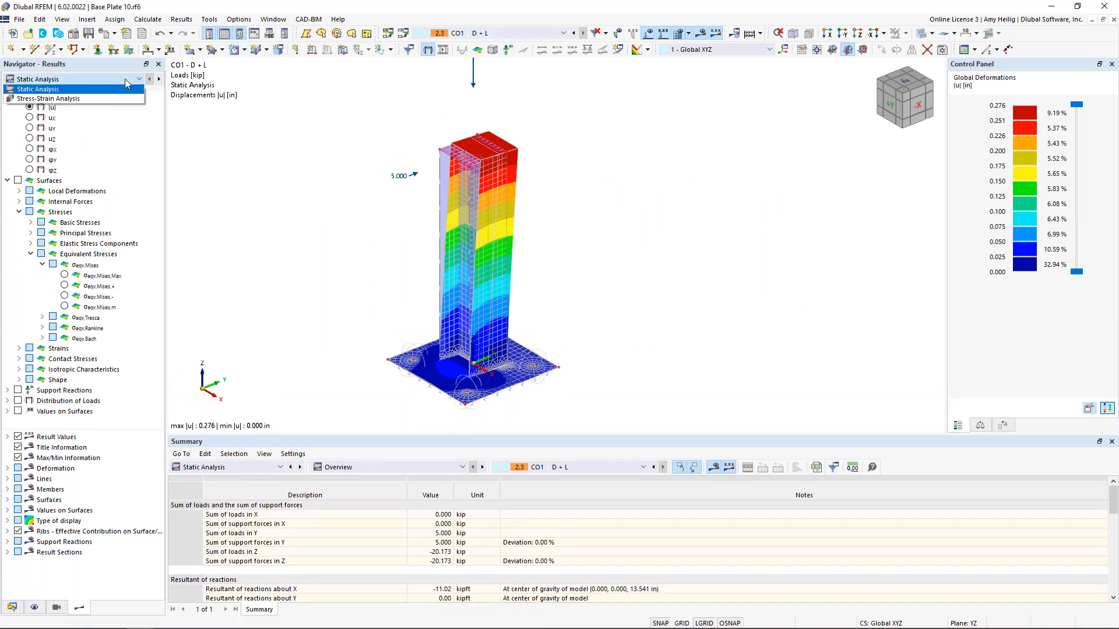
pyautogui.click(66, 90)
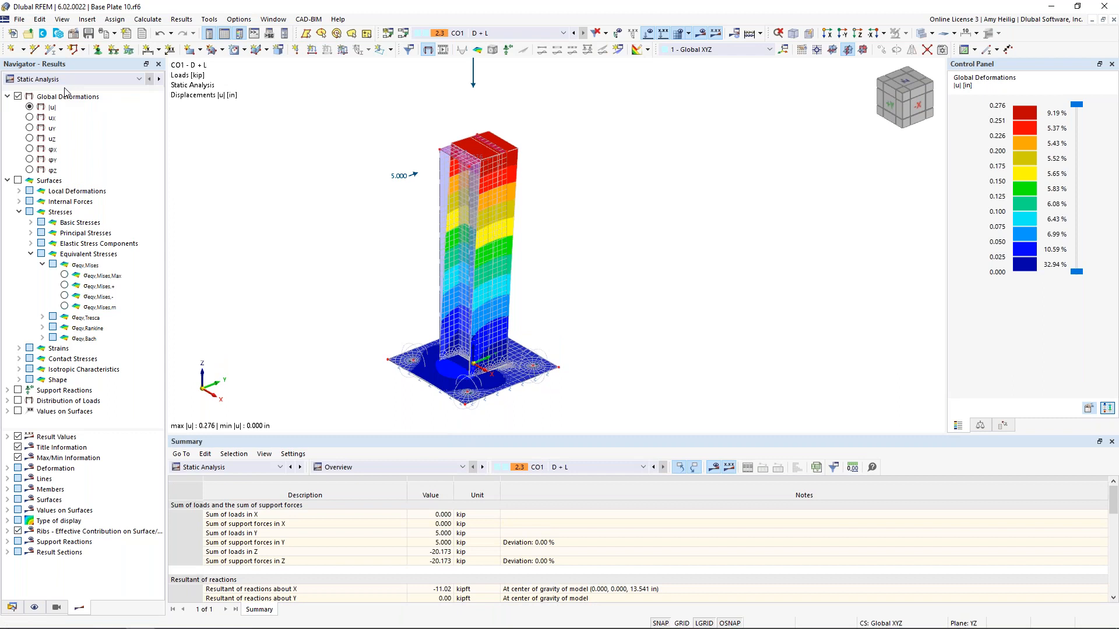
pyautogui.moveTo(351, 322); pyautogui.dragTo(444, 325, button='middle')
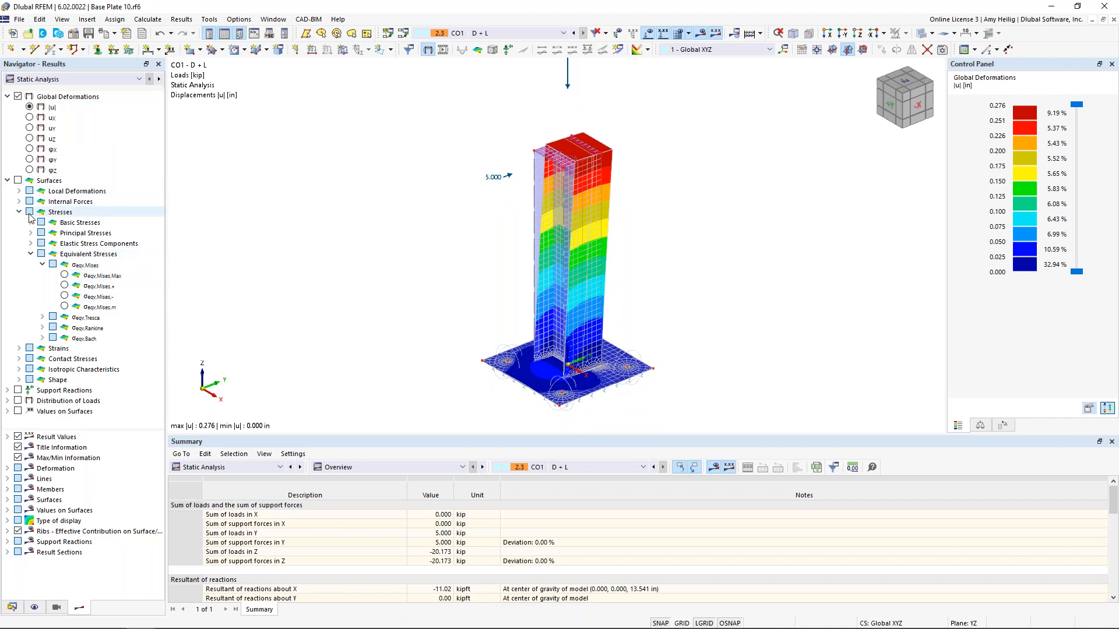
pyautogui.click(19, 180)
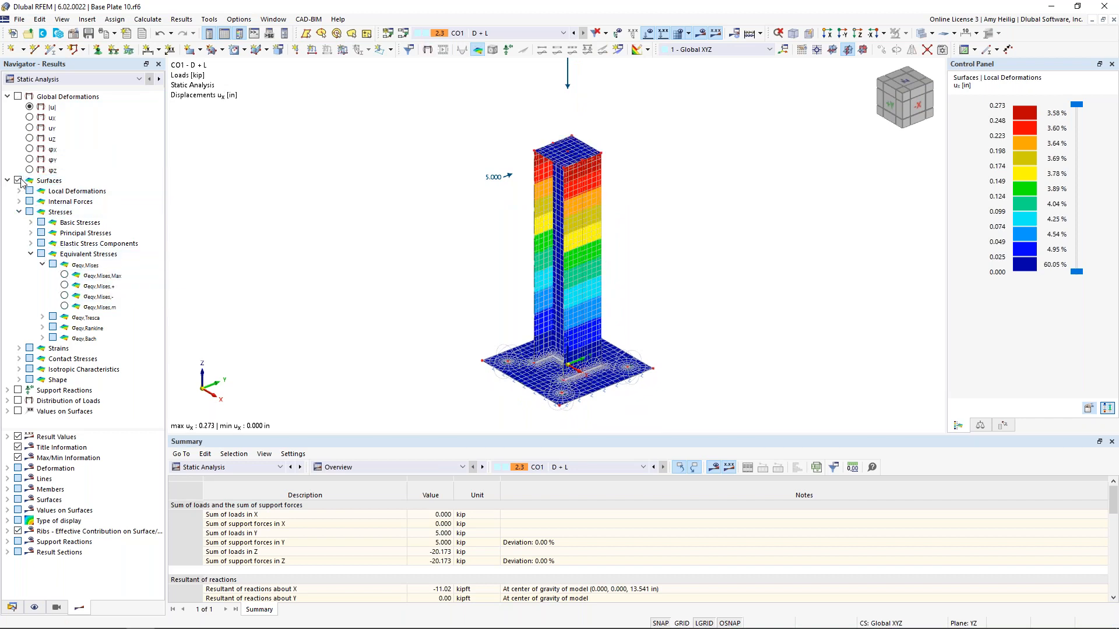
pyautogui.click(19, 349)
pyautogui.scroll(-1, 80, 379)
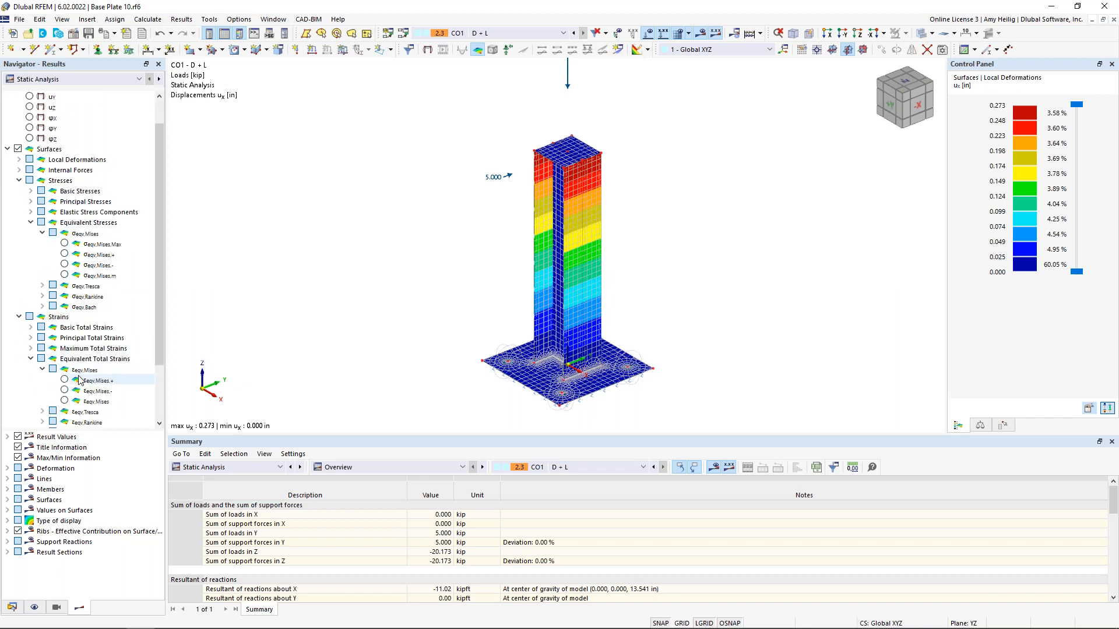
pyautogui.click(64, 245)
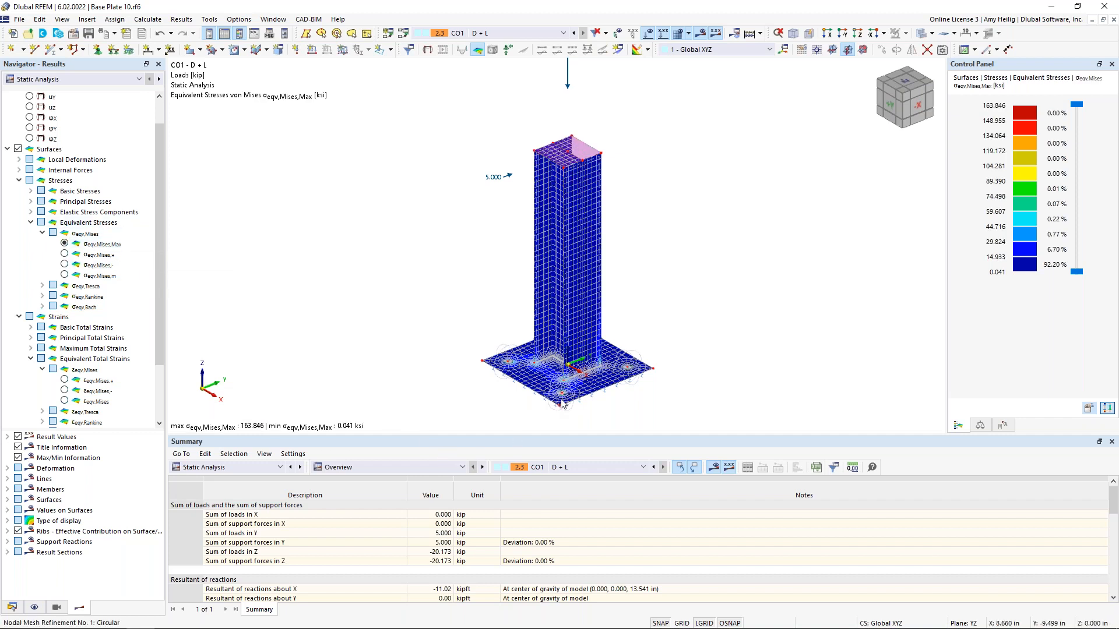
# - Set the result smoothing type for surfaces to Constant on mesh elements and accept it
pyautogui.scroll(2, 571, 389)
pyautogui.scroll(5, 571, 389)
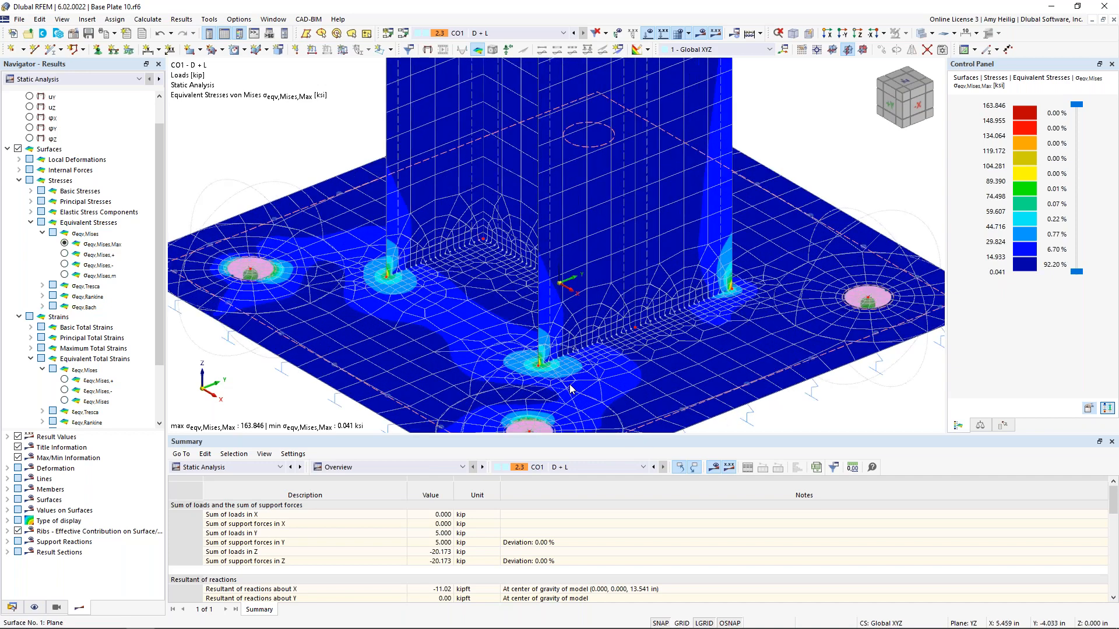
pyautogui.scroll(4, 561, 373)
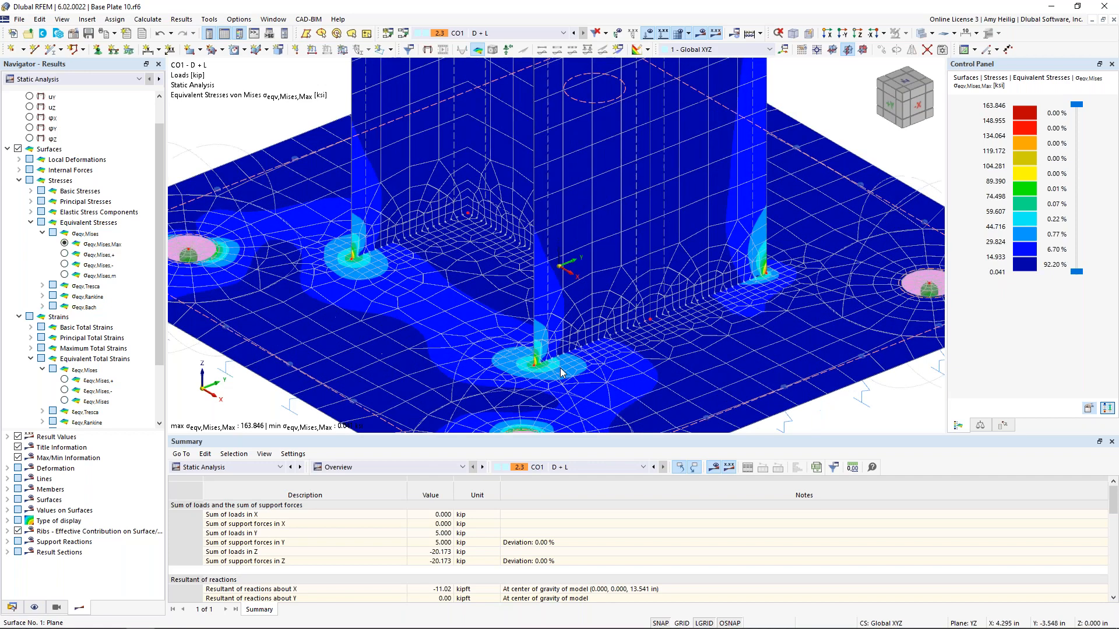
pyautogui.scroll(-2, 554, 371)
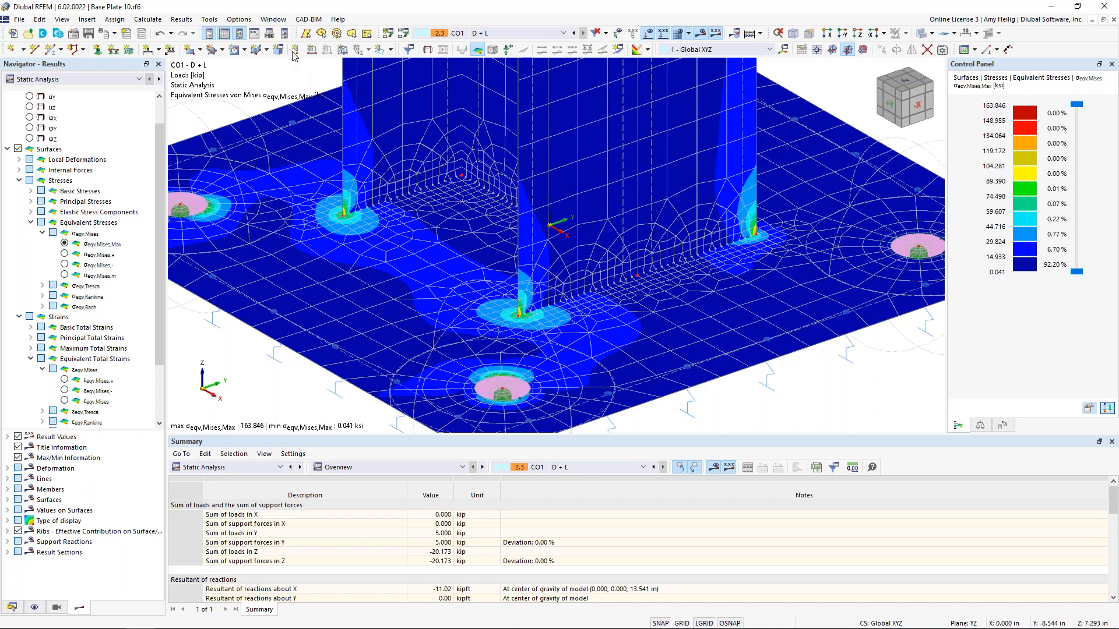
pyautogui.click(150, 19)
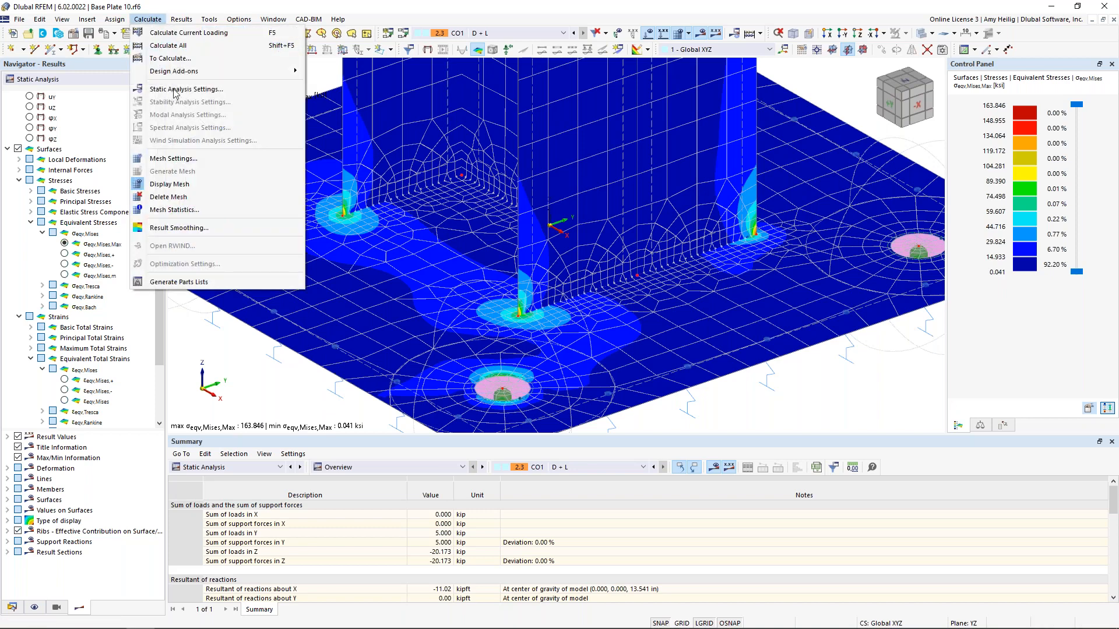
pyautogui.click(194, 230)
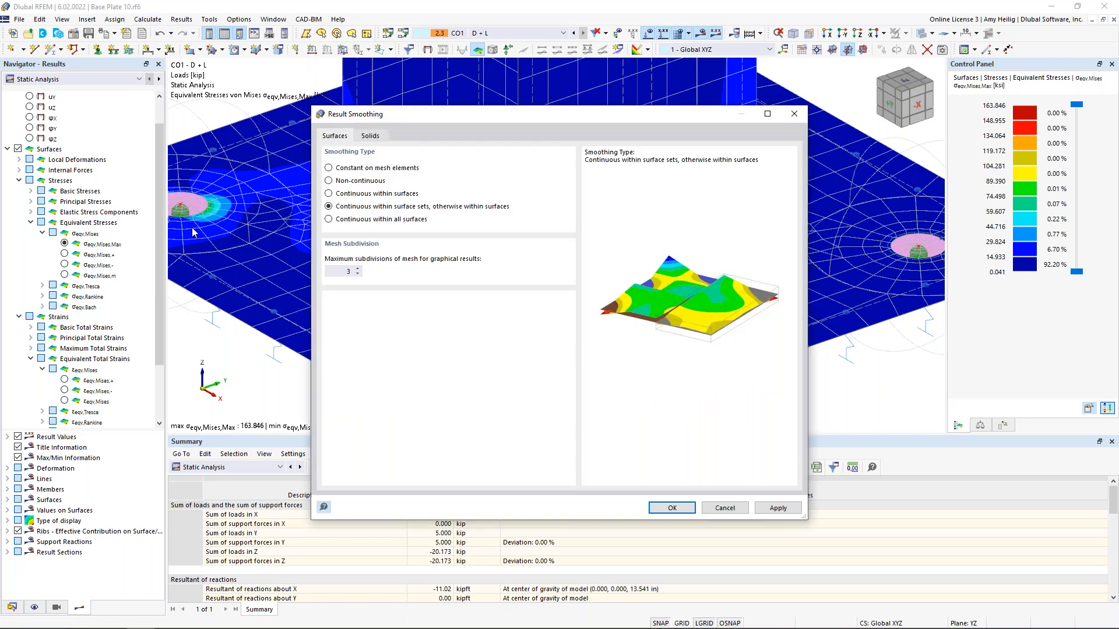
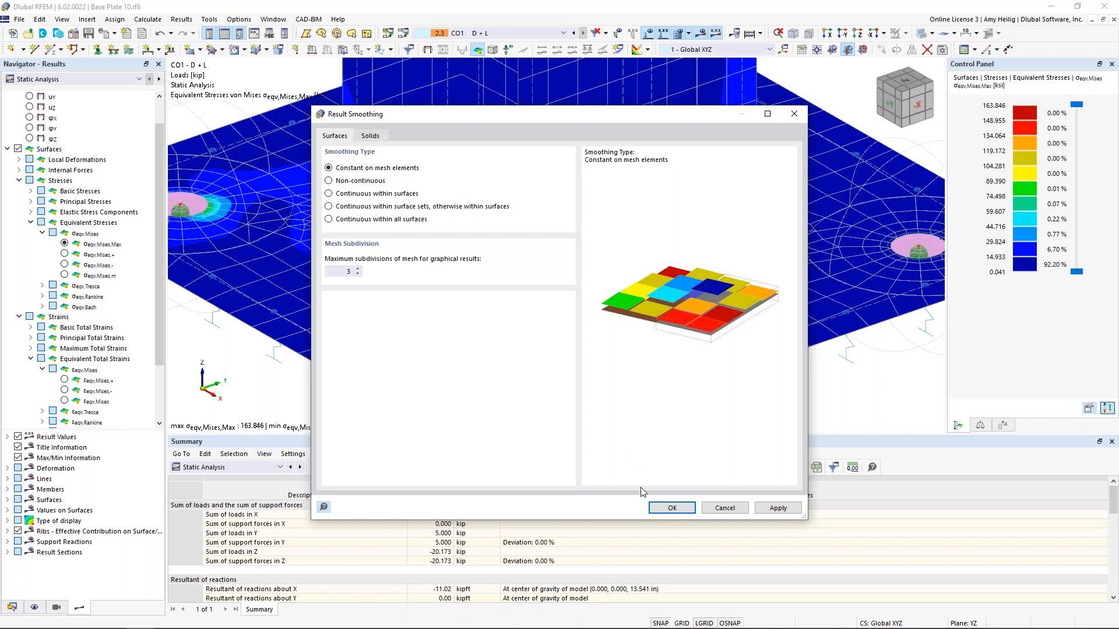
pyautogui.click(672, 507)
pyautogui.click(608, 372)
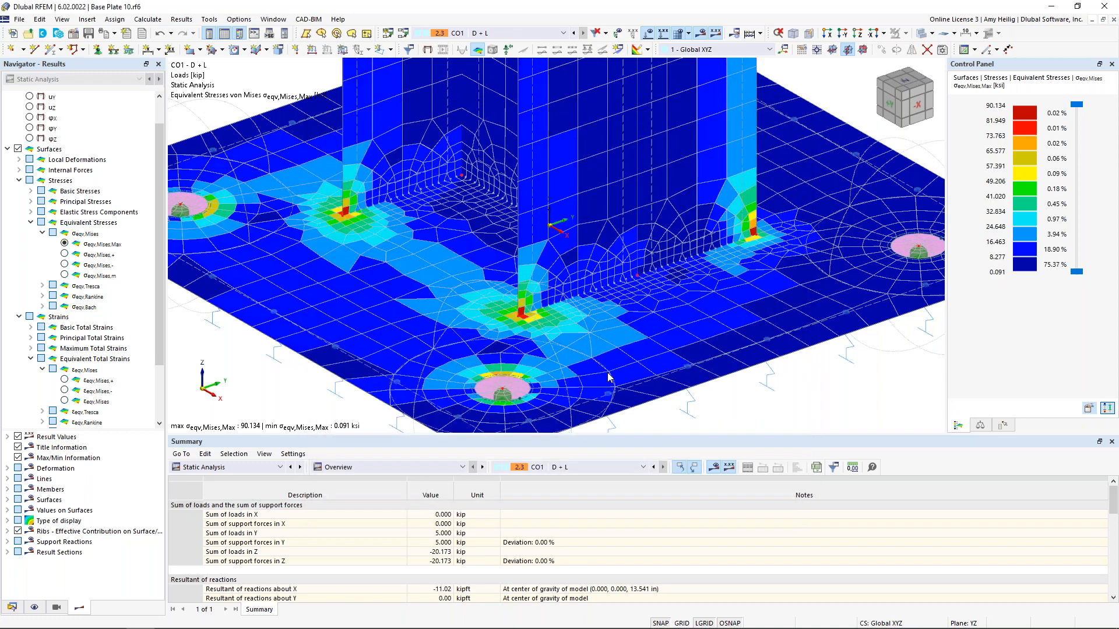
# - Show the Stress-Strain Analysis results in the tables and on the model, with the surfaces' maximum von Mises stress
pyautogui.scroll(5, 516, 313)
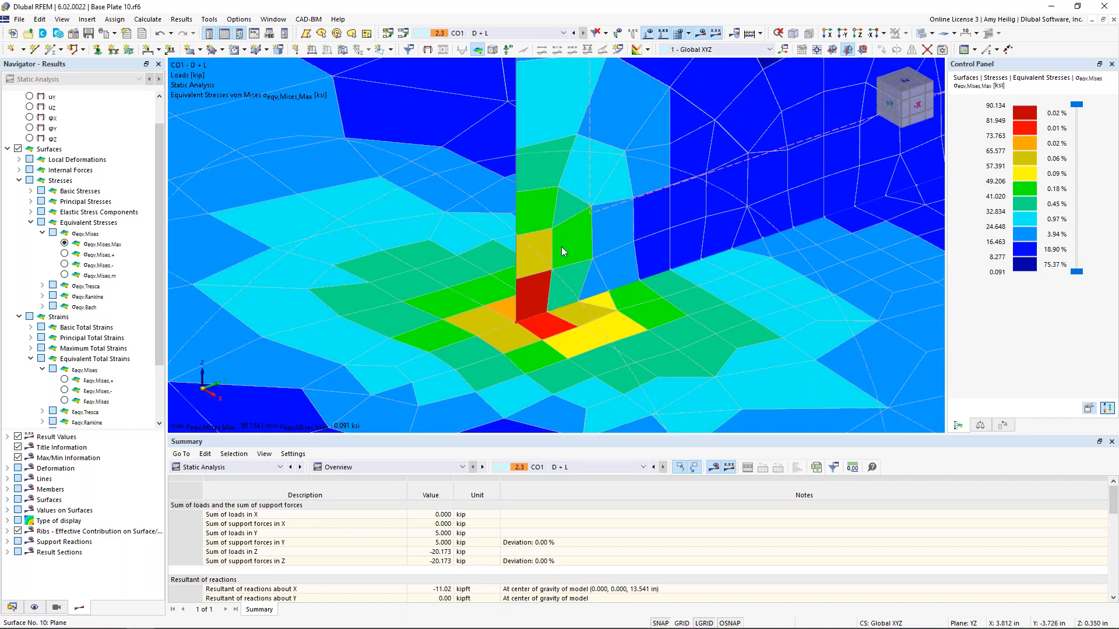
pyautogui.scroll(-6, 561, 246)
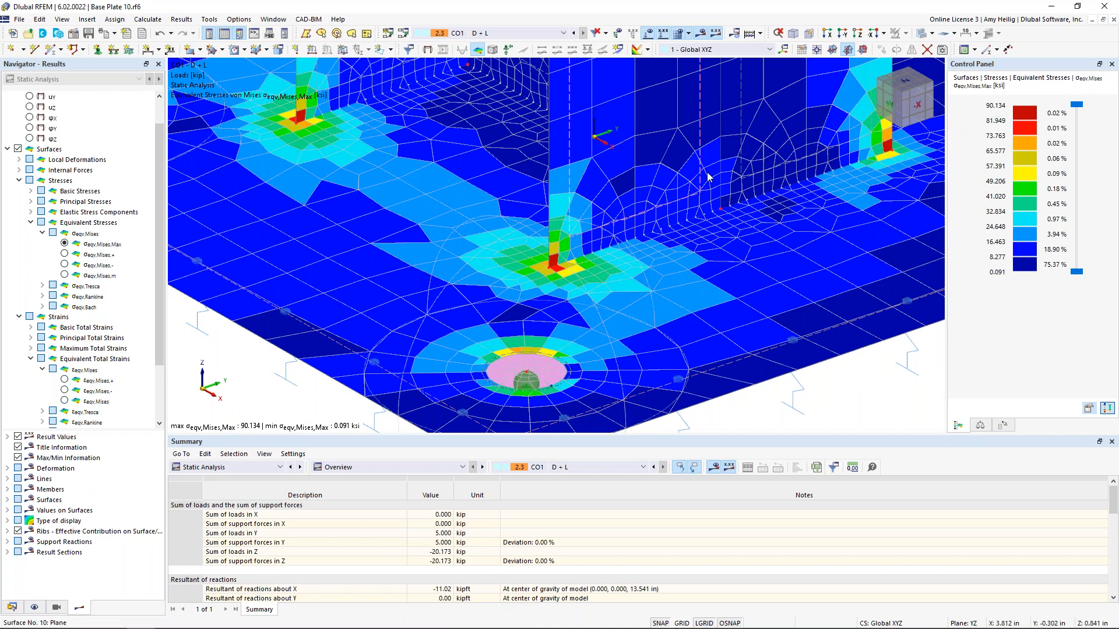
pyautogui.moveTo(707, 176)
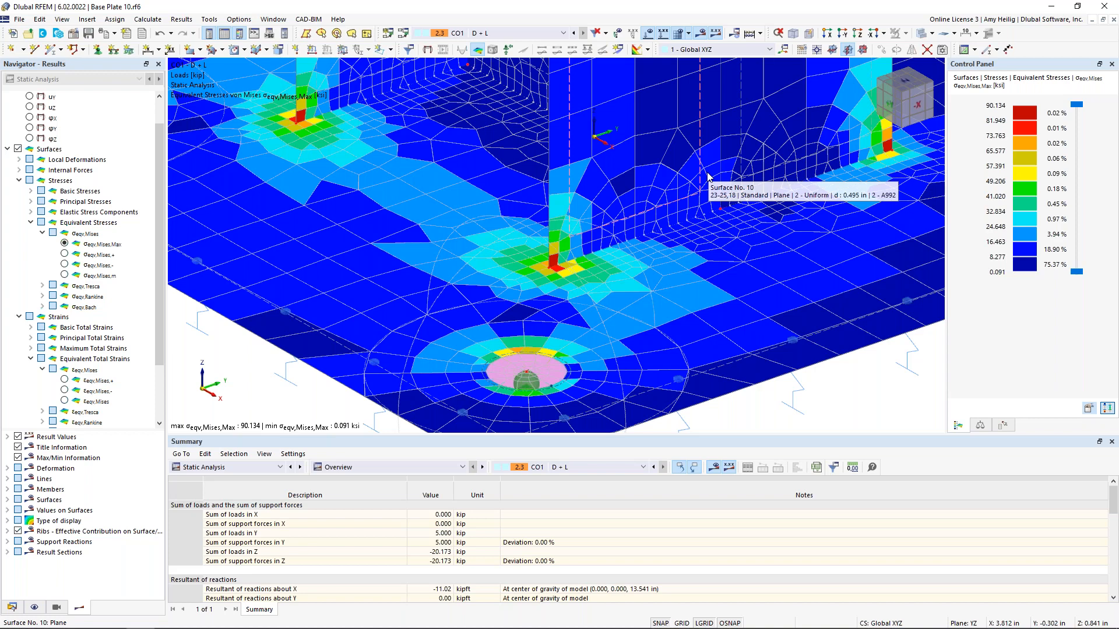
pyautogui.scroll(-1, 635, 239)
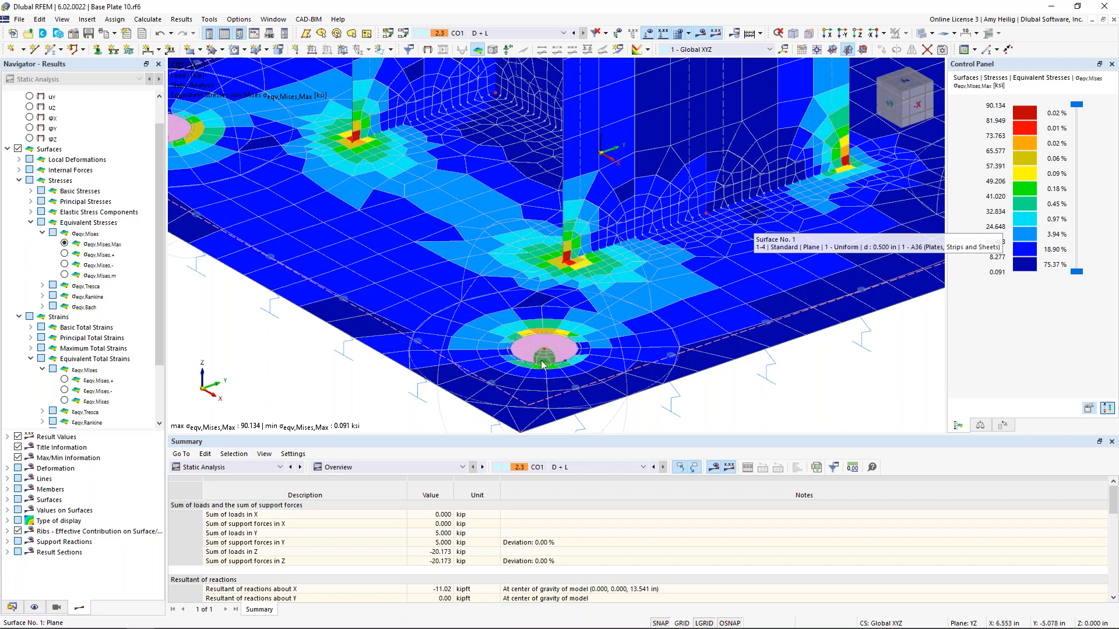
pyautogui.click(259, 466)
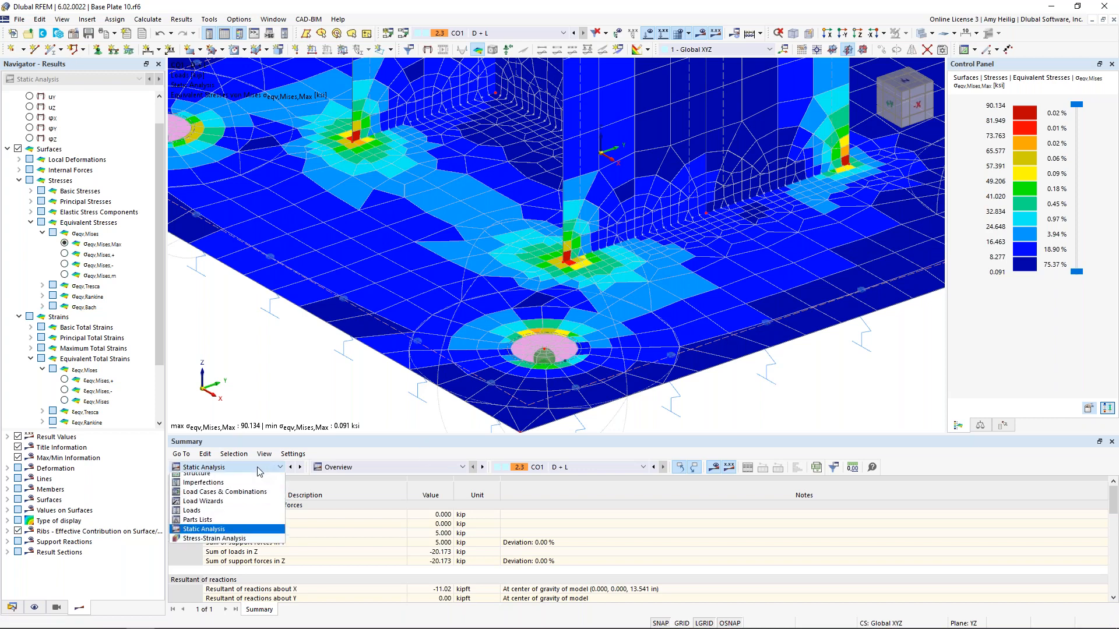
pyautogui.click(247, 543)
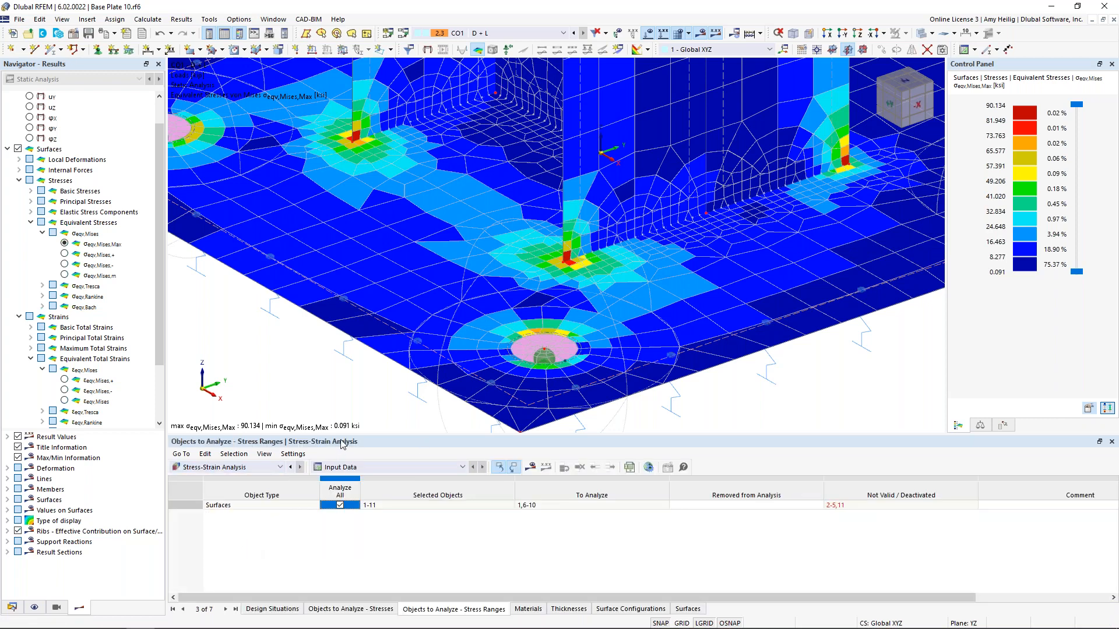
pyautogui.click(531, 468)
pyautogui.click(608, 371)
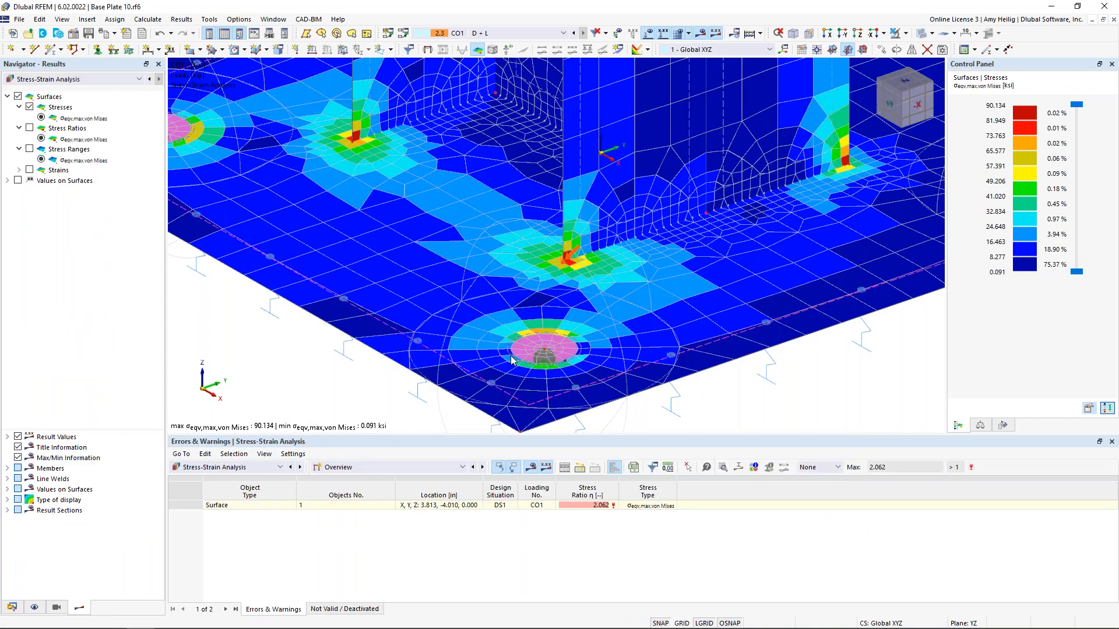
# - Show the stress-strain results table of stresses on surfaces, listed by surface, and view all its rows
pyautogui.click(404, 467)
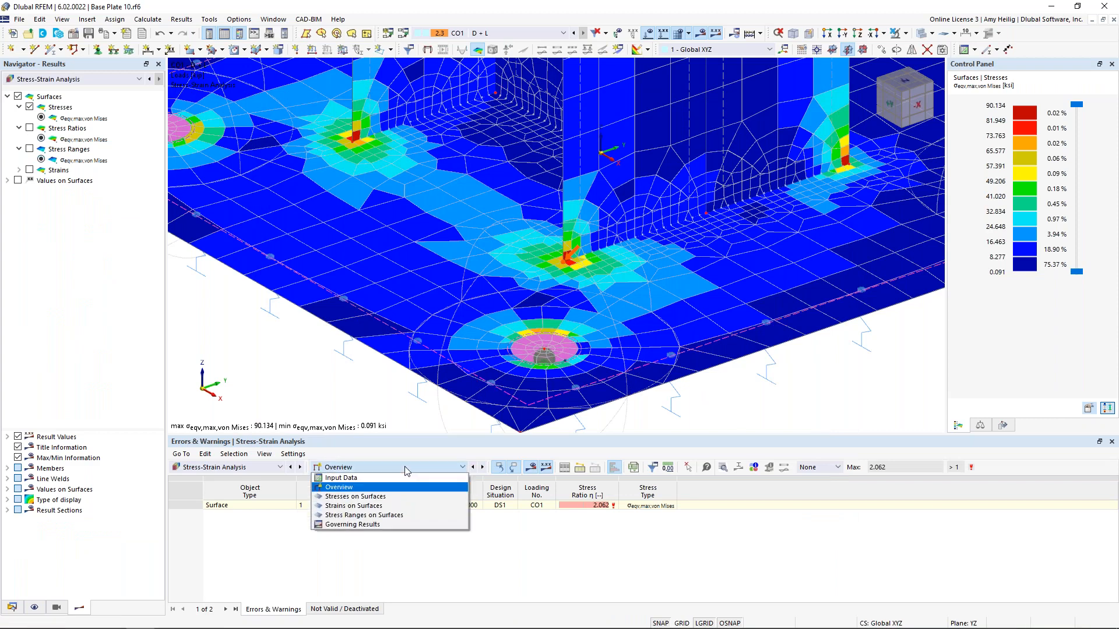
pyautogui.click(401, 498)
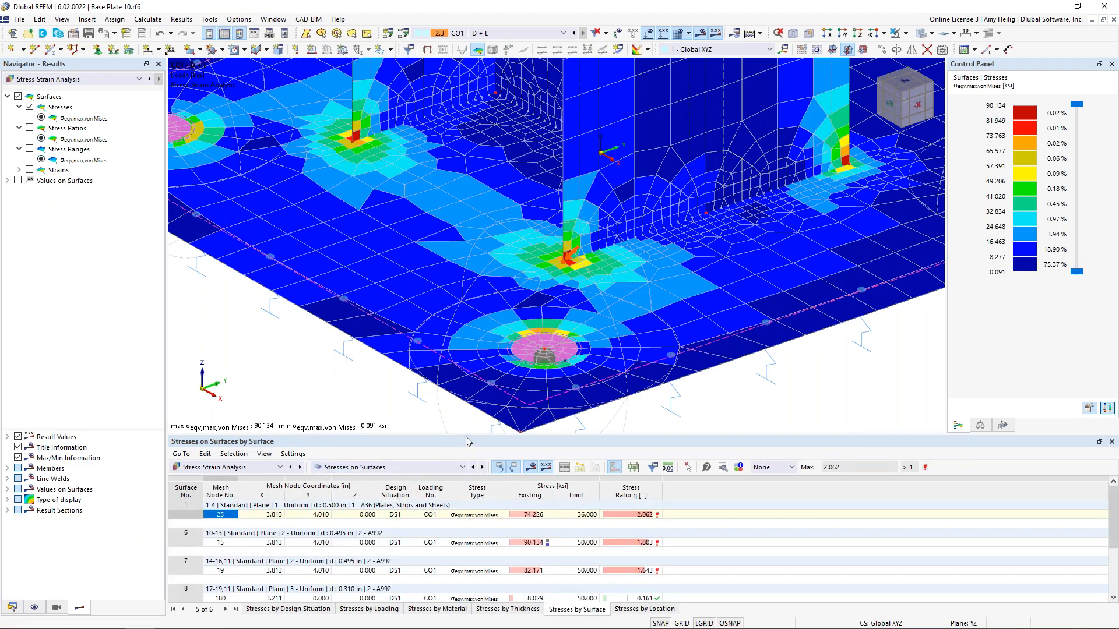
pyautogui.moveTo(466, 435); pyautogui.dragTo(484, 317)
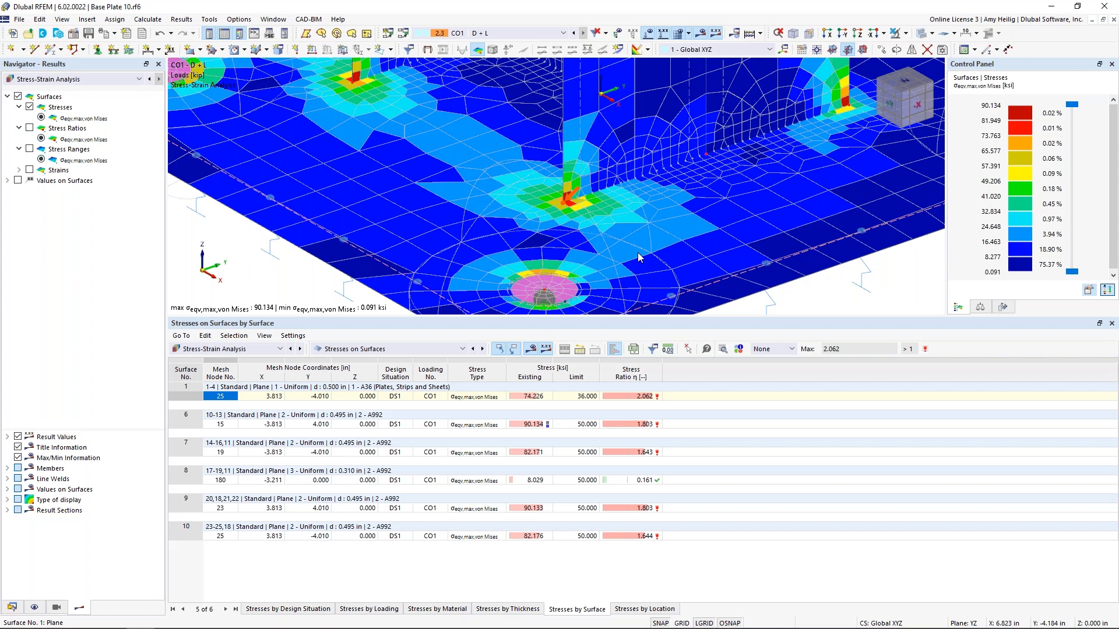
pyautogui.scroll(-6, 637, 252)
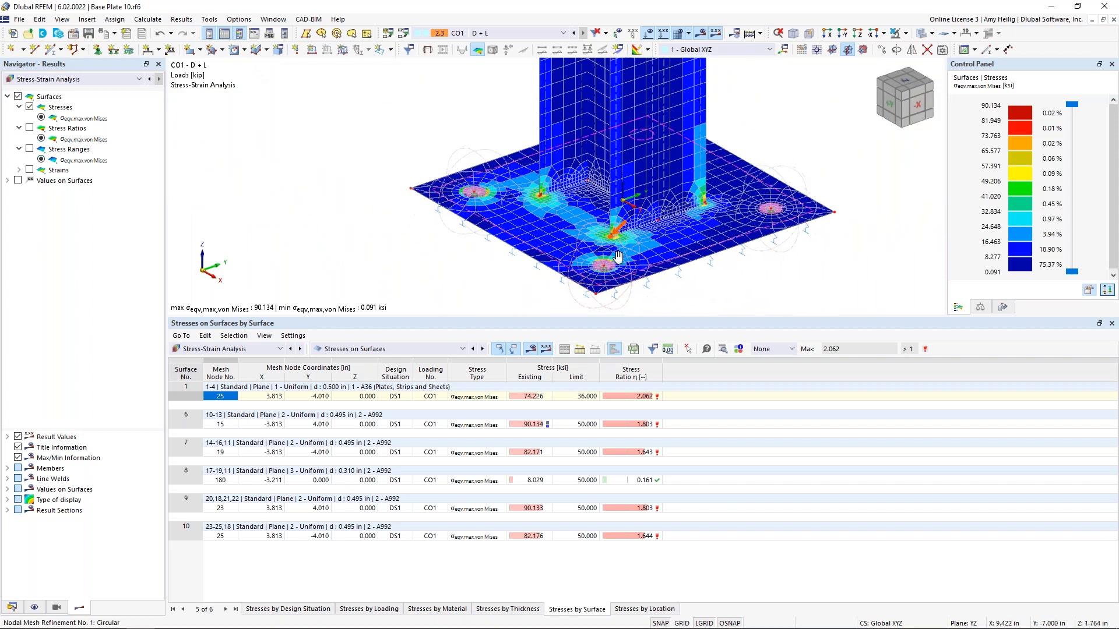
pyautogui.moveTo(618, 256); pyautogui.dragTo(560, 264, button='middle')
pyautogui.moveTo(561, 315); pyautogui.dragTo(562, 417)
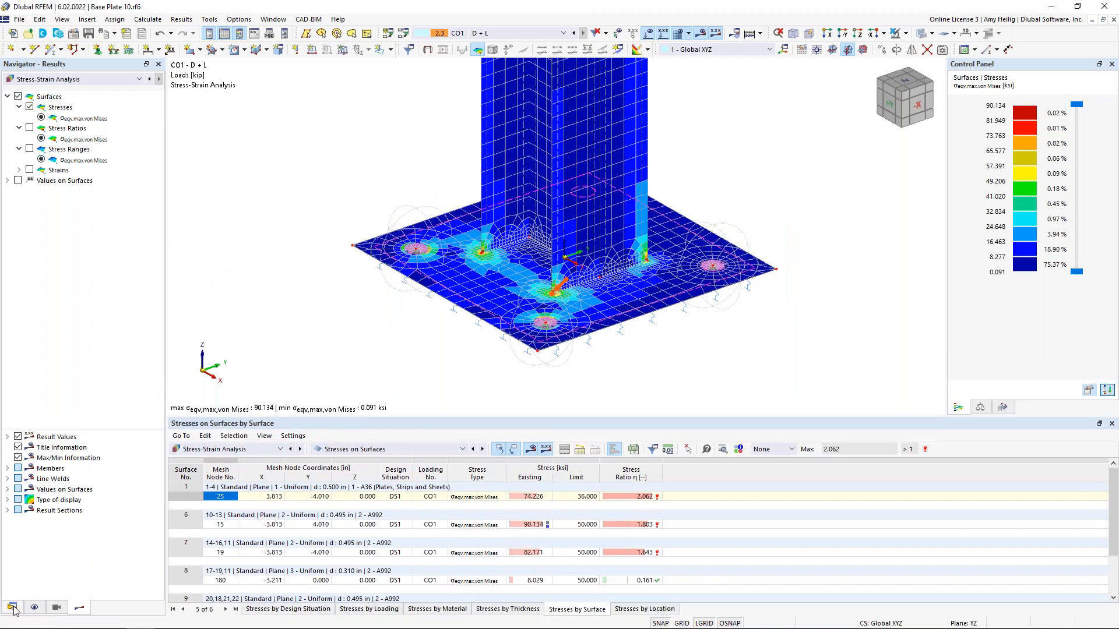
# - Set the A36 plate material's model to Isotropic | Plastic (Surfaces/Solids) and view its plastic parameters
pyautogui.click(12, 608)
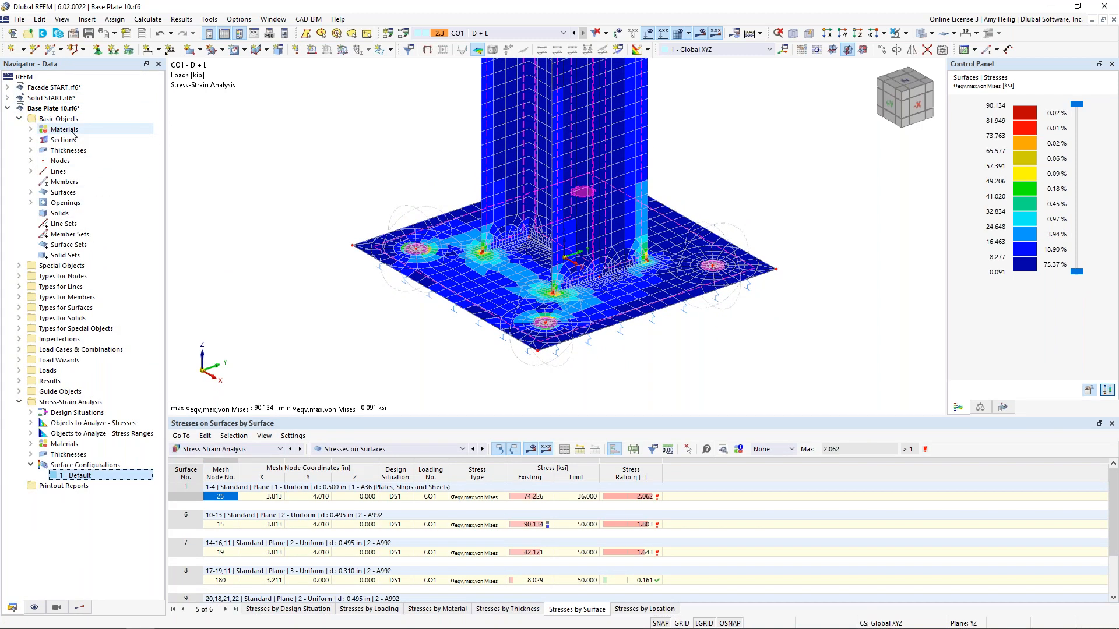
pyautogui.click(31, 130)
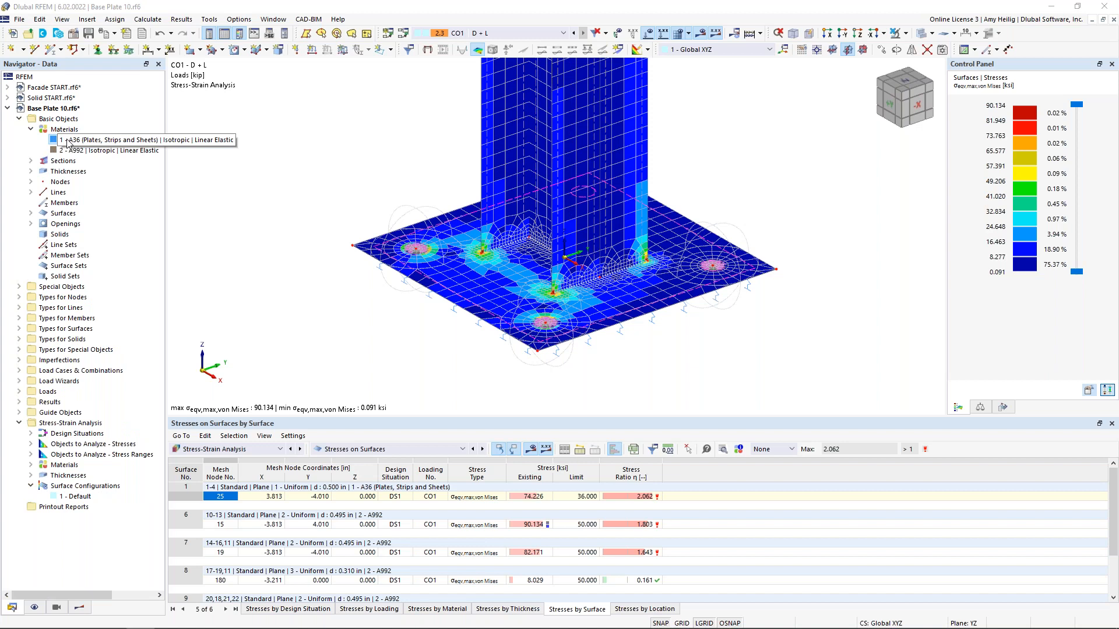
pyautogui.doubleClick(68, 143)
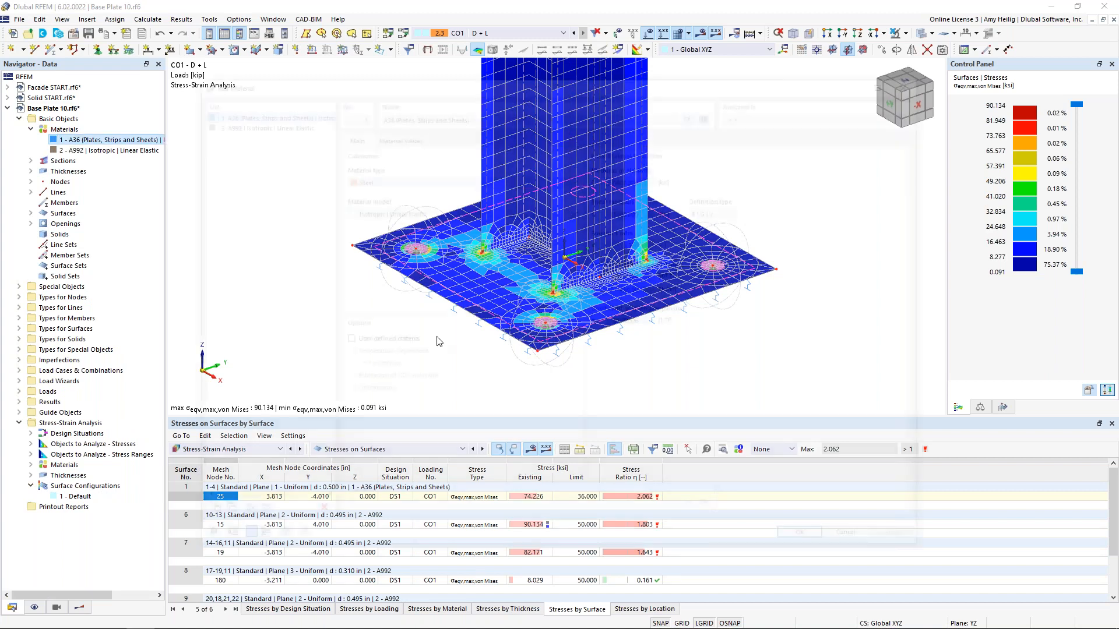
pyautogui.click(395, 211)
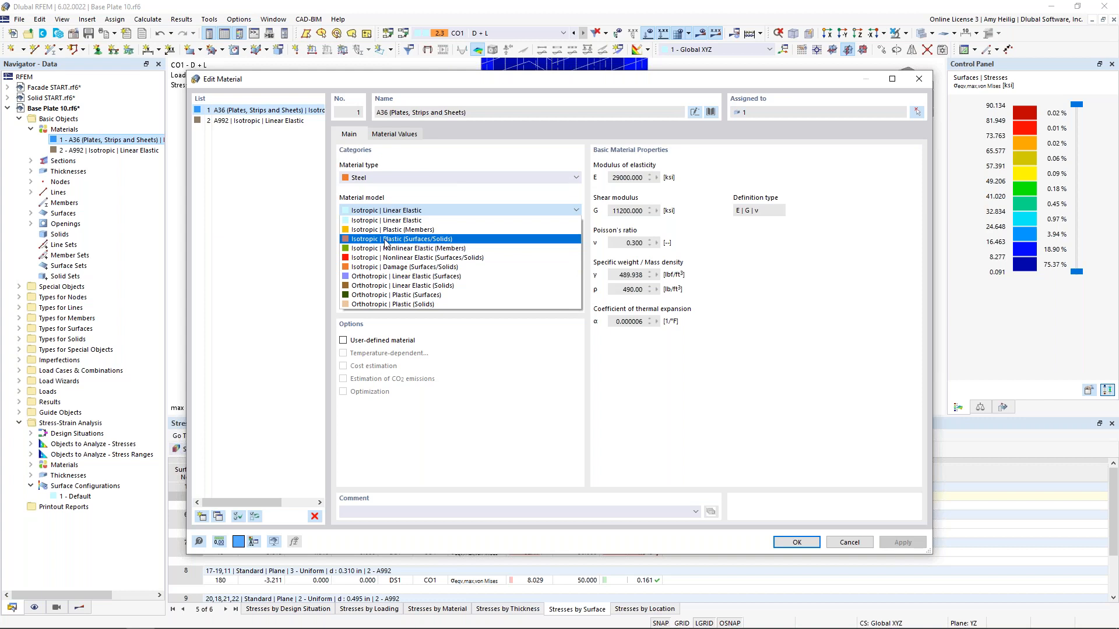
pyautogui.click(385, 243)
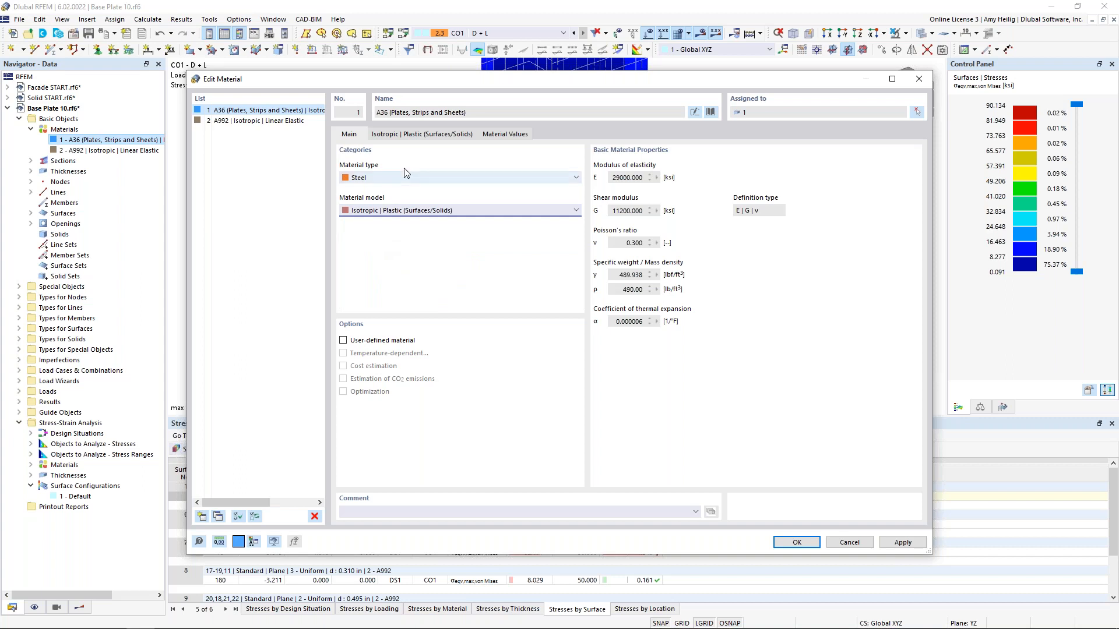
pyautogui.click(408, 135)
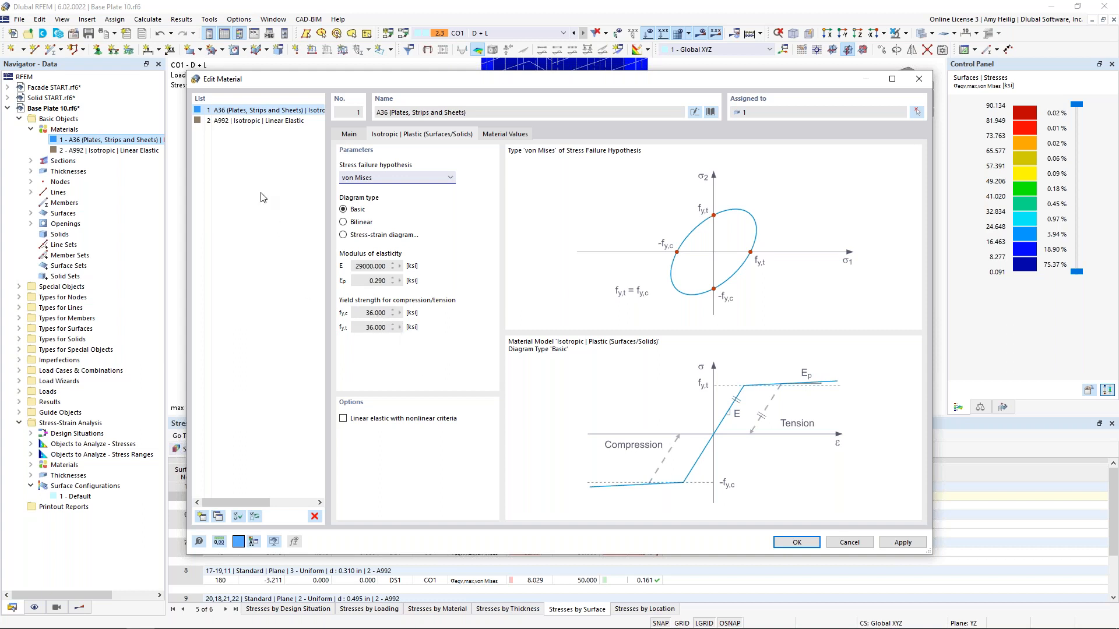
# - Set the A992 material's model to Isotropic | Plastic (Surfaces/Solids) and view its plastic parameters
pyautogui.click(223, 122)
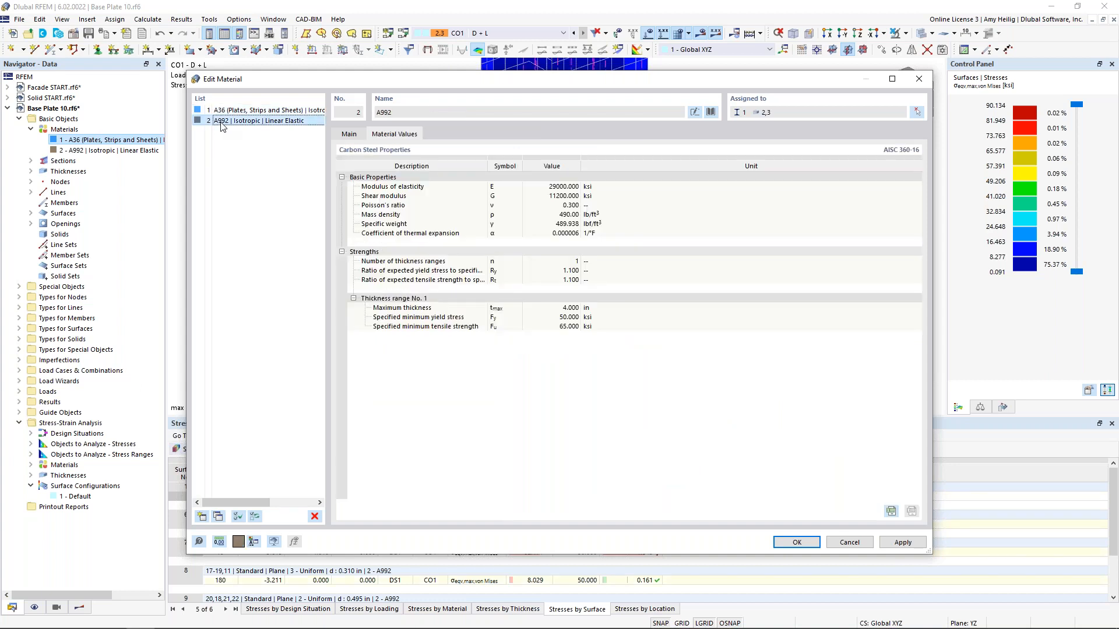
pyautogui.click(349, 134)
pyautogui.click(406, 211)
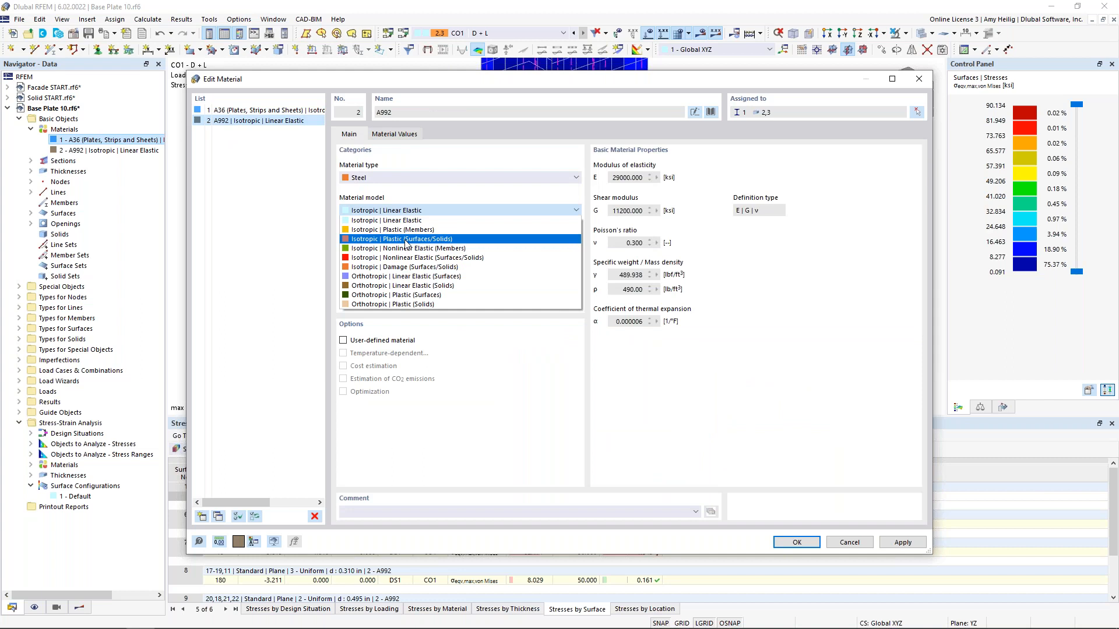
pyautogui.click(406, 239)
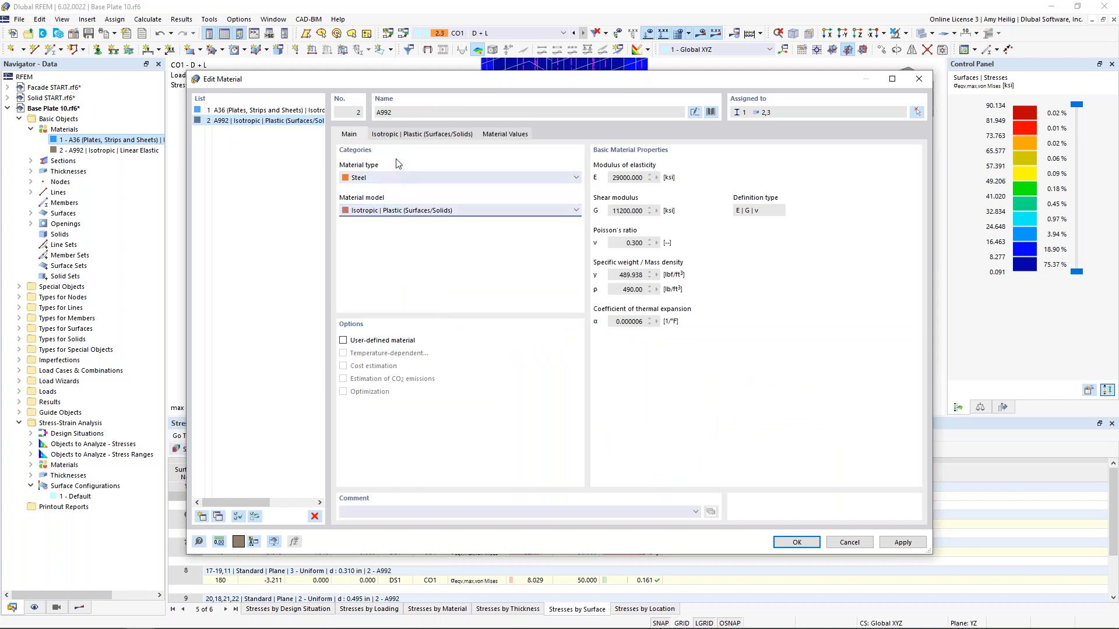
pyautogui.click(400, 134)
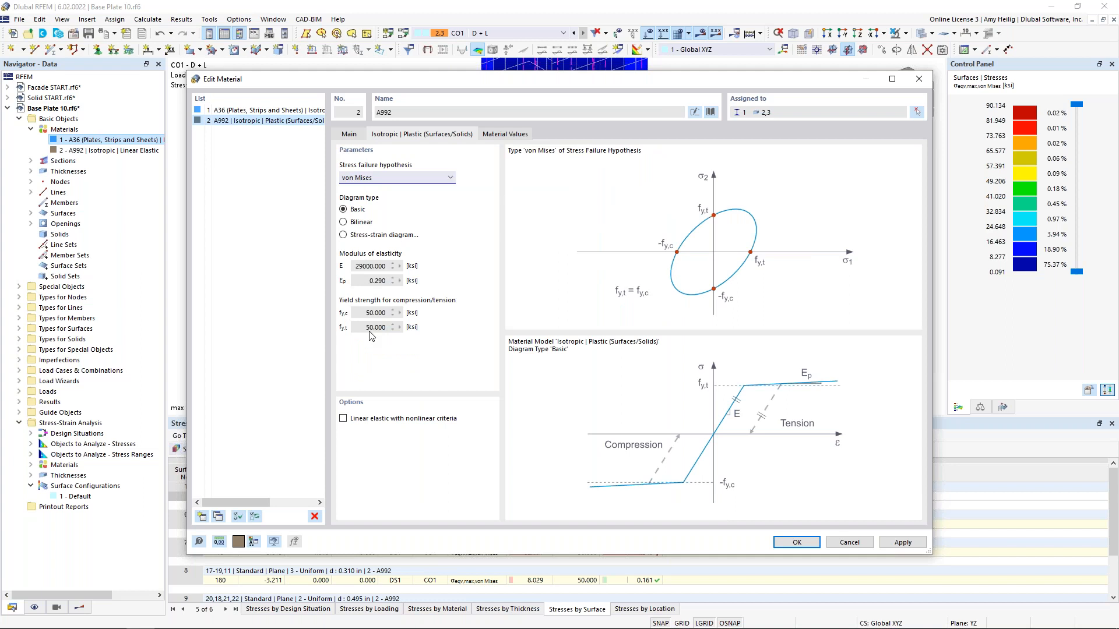
# - Accept the material changes and rerun the calculation for everything
pyautogui.click(782, 543)
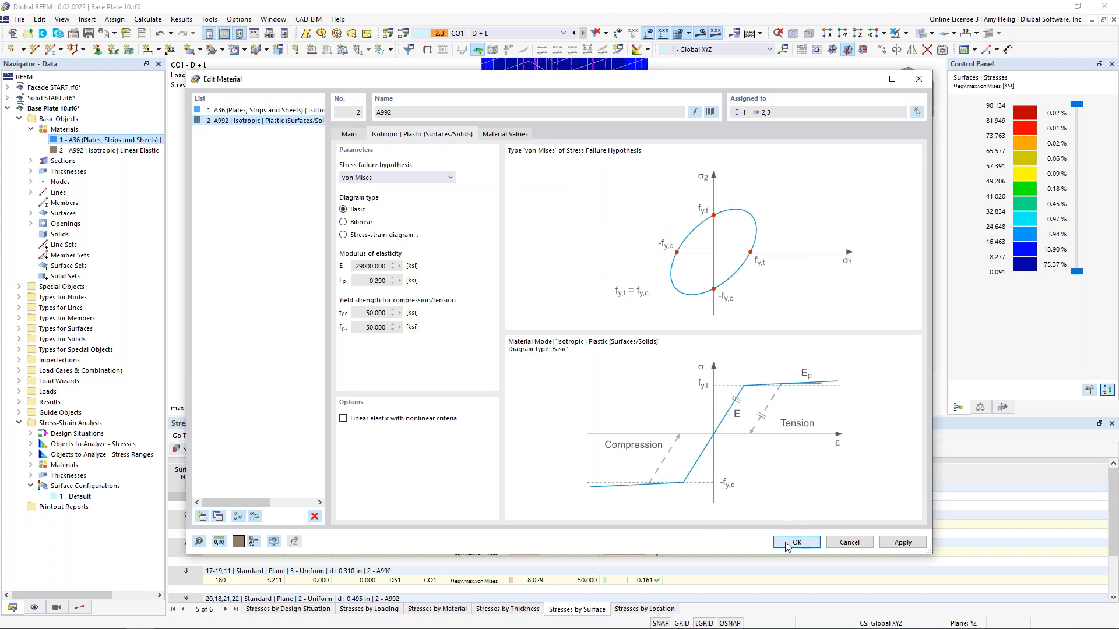
pyautogui.click(607, 370)
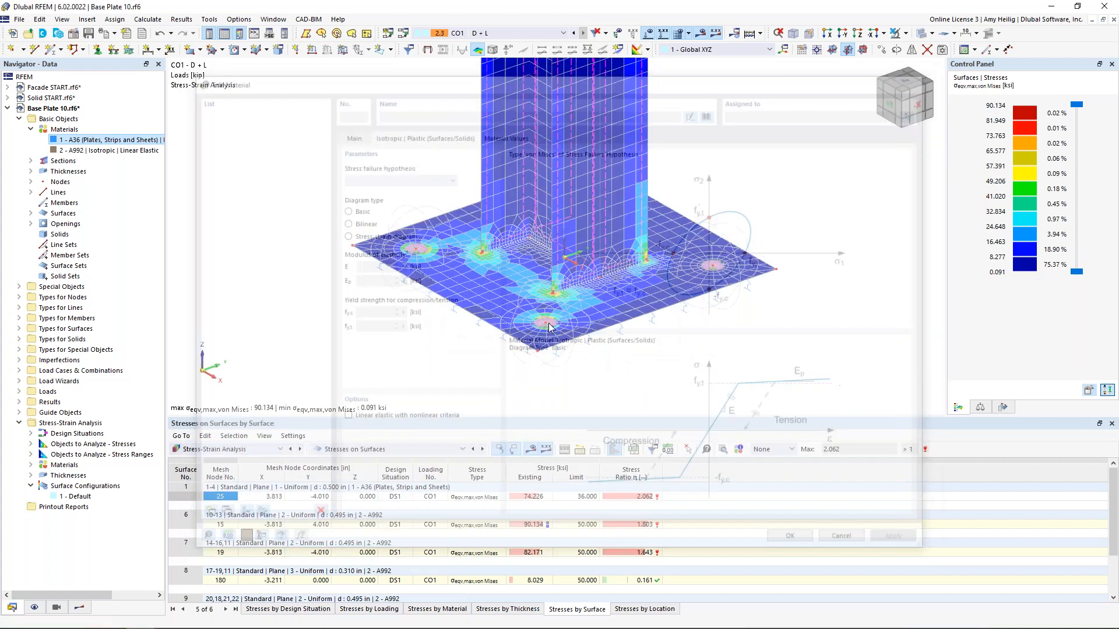
pyautogui.click(149, 19)
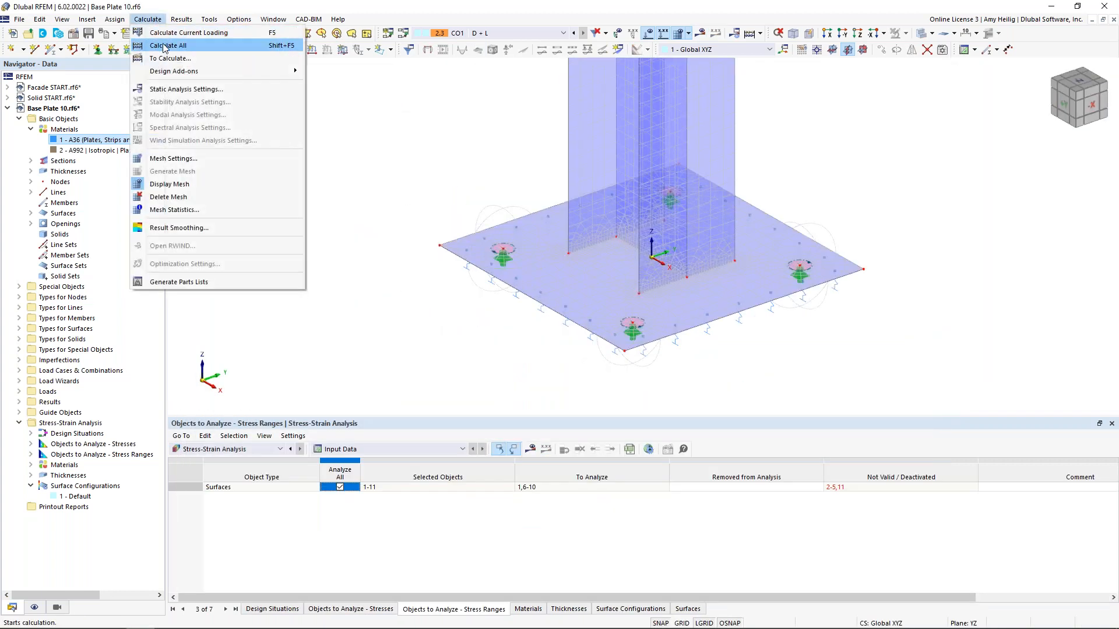
pyautogui.click(164, 47)
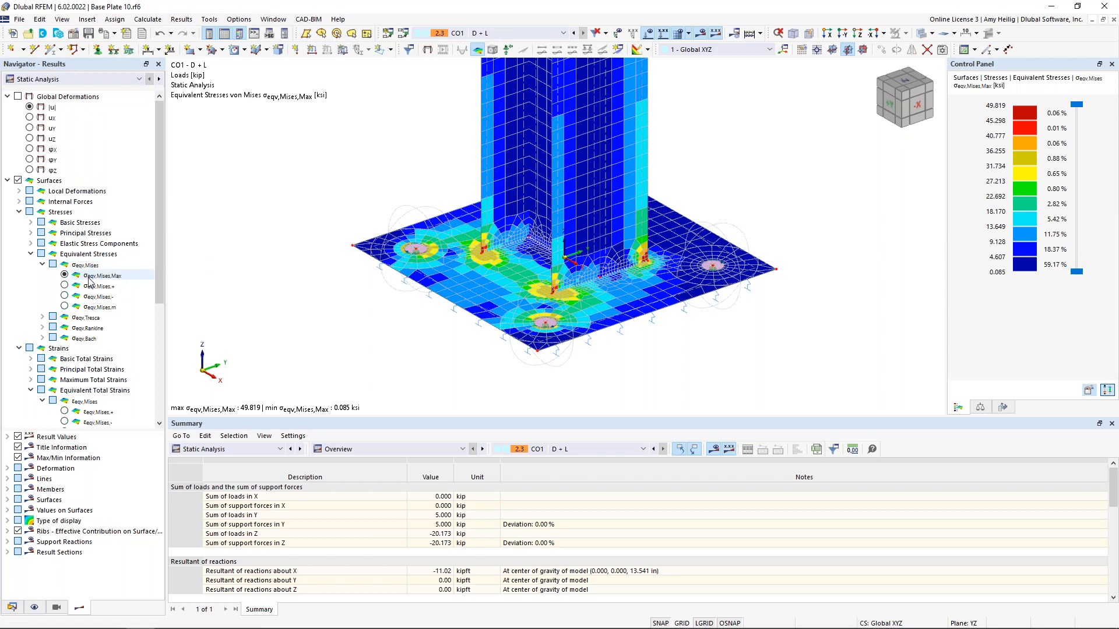
# - Isolate the base plate with visibility by selected and related objects to view its von Mises stresses
pyautogui.scroll(3, 624, 337)
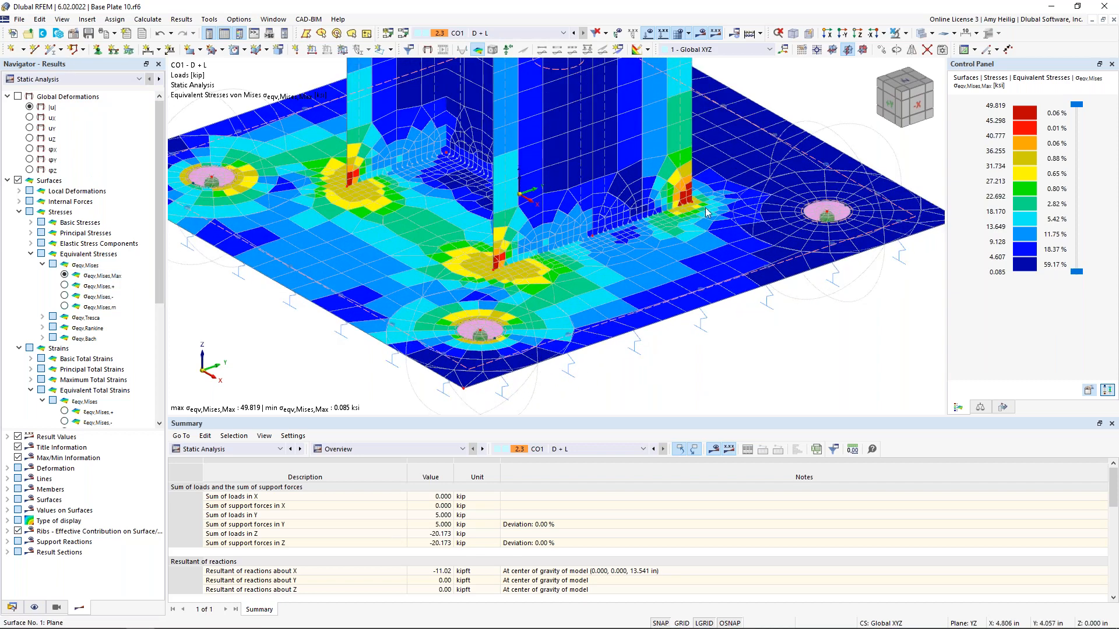
pyautogui.click(905, 34)
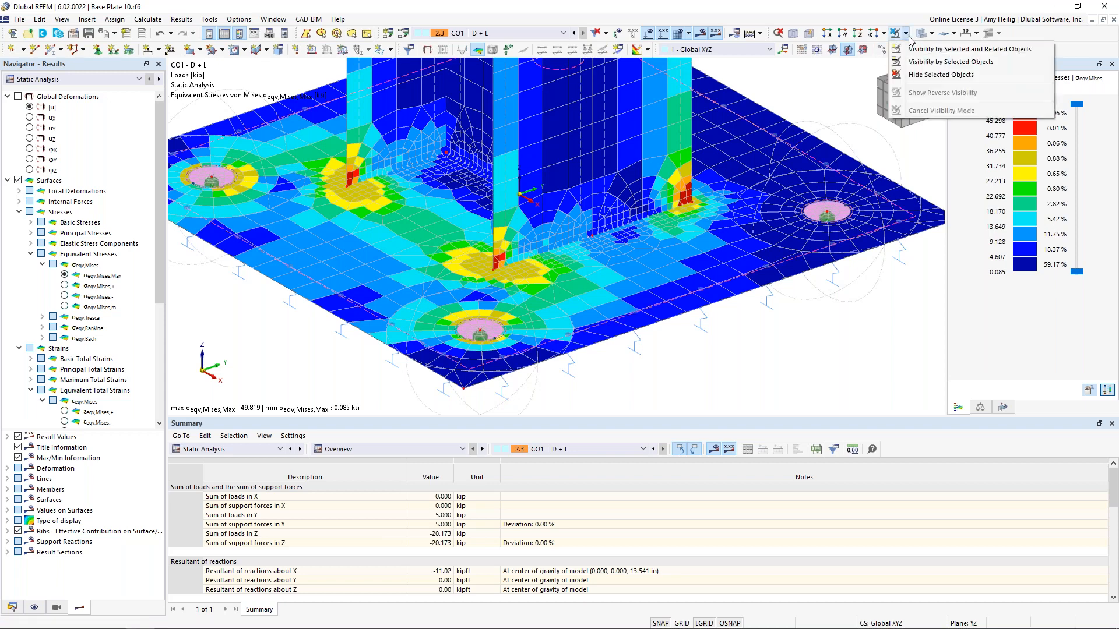
pyautogui.click(926, 50)
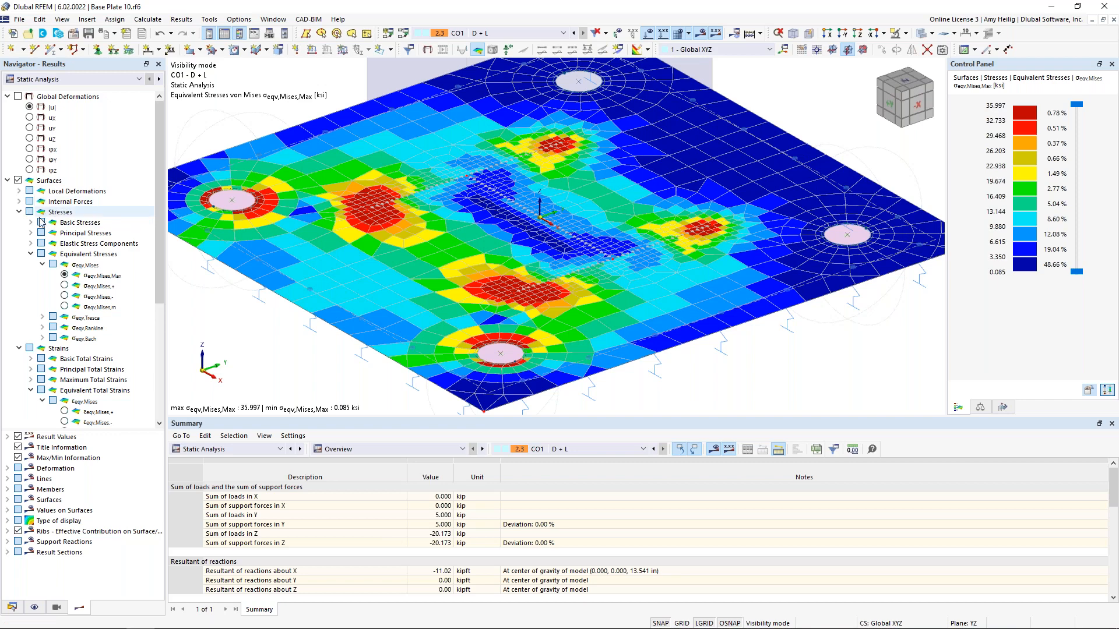
# - Display the nonlinearity rate criterion ηpl on the isolated base plate
pyautogui.click(19, 348)
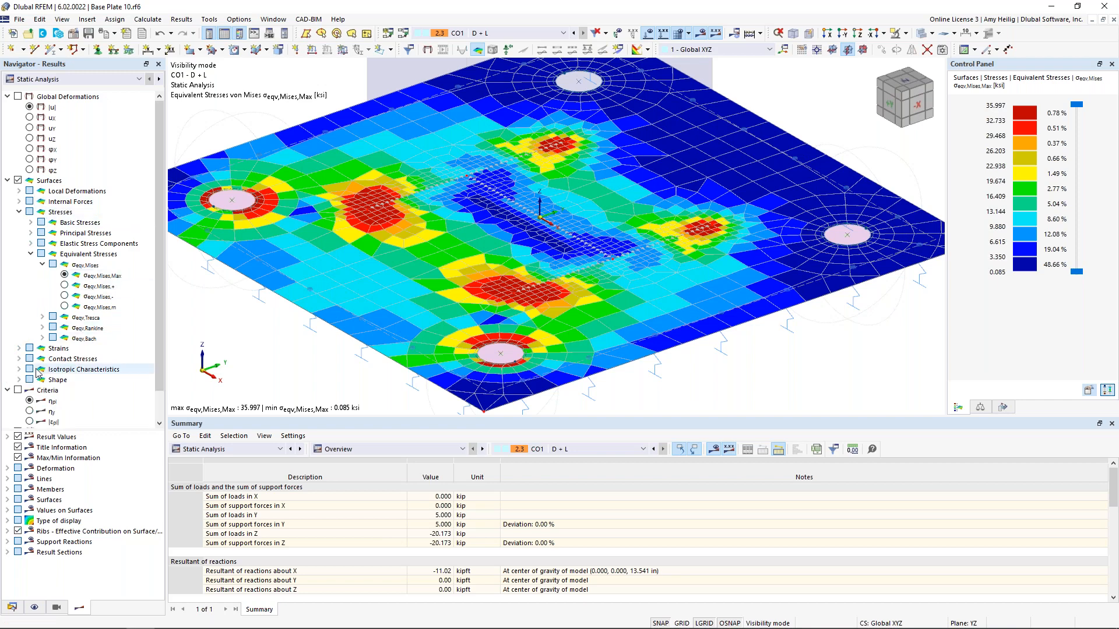
pyautogui.scroll(-1, 40, 368)
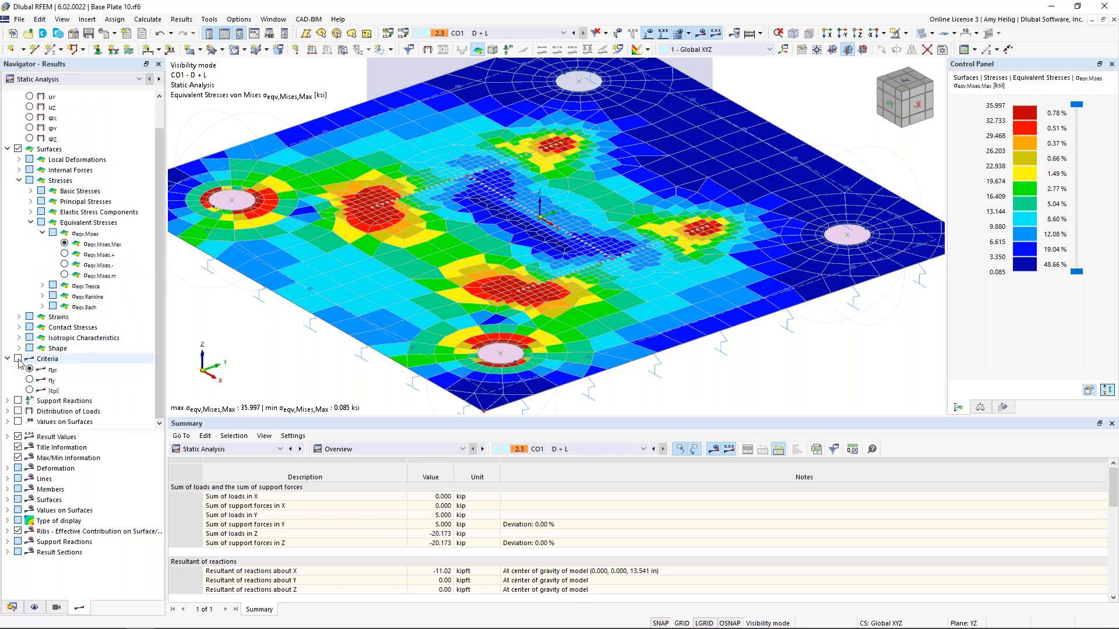
pyautogui.click(18, 359)
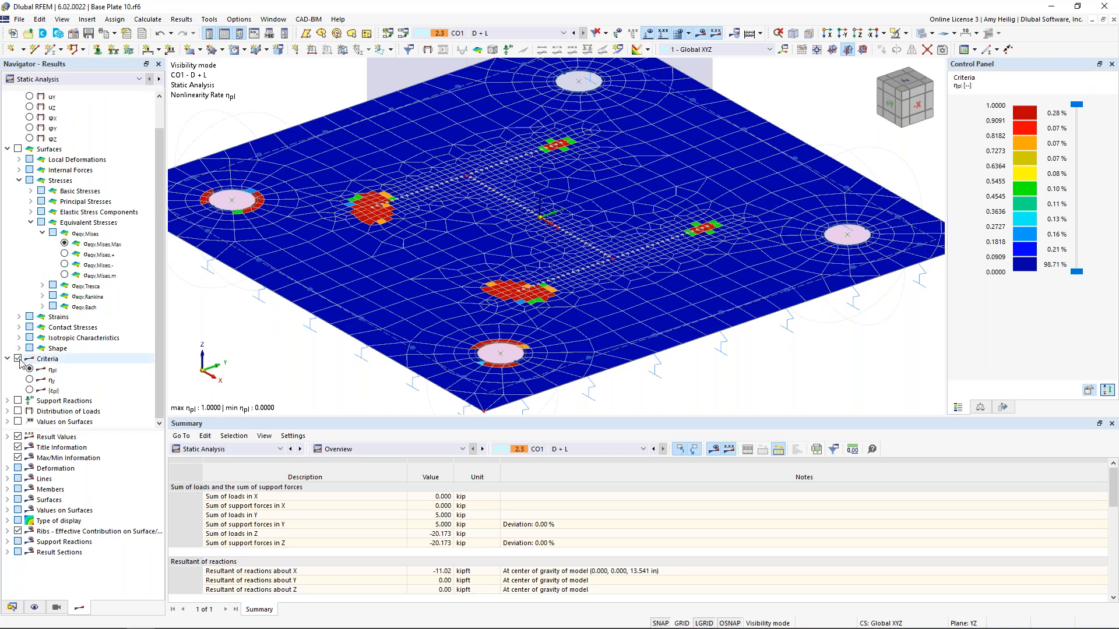
pyautogui.scroll(1, 509, 307)
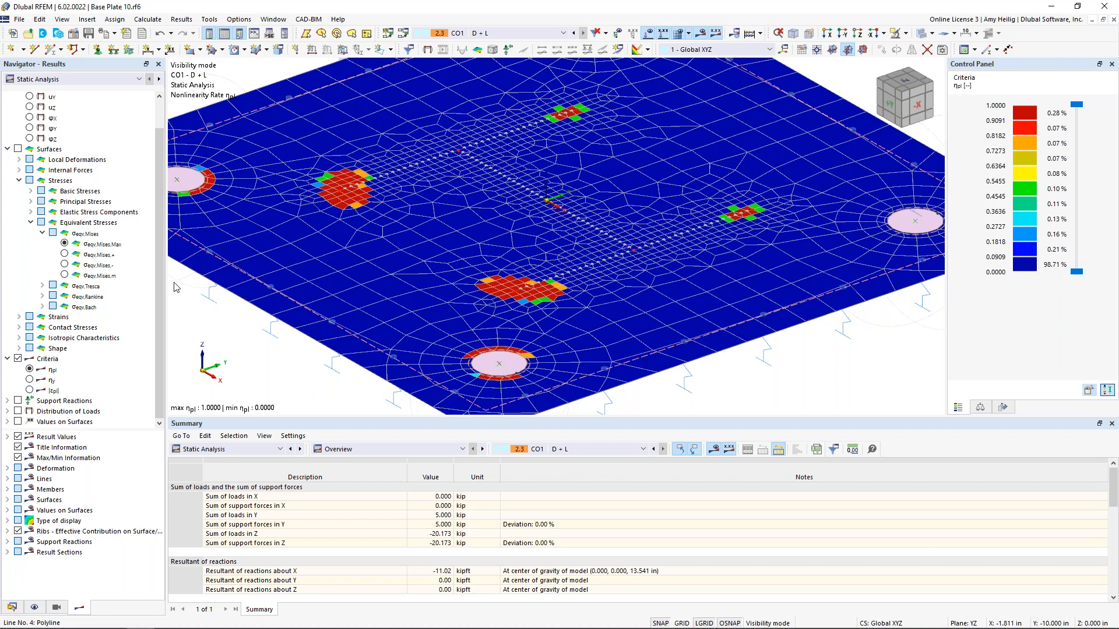
# - Display the maximum von Mises equivalent stress again and reverse the visibility to show the column surfaces
pyautogui.click(65, 244)
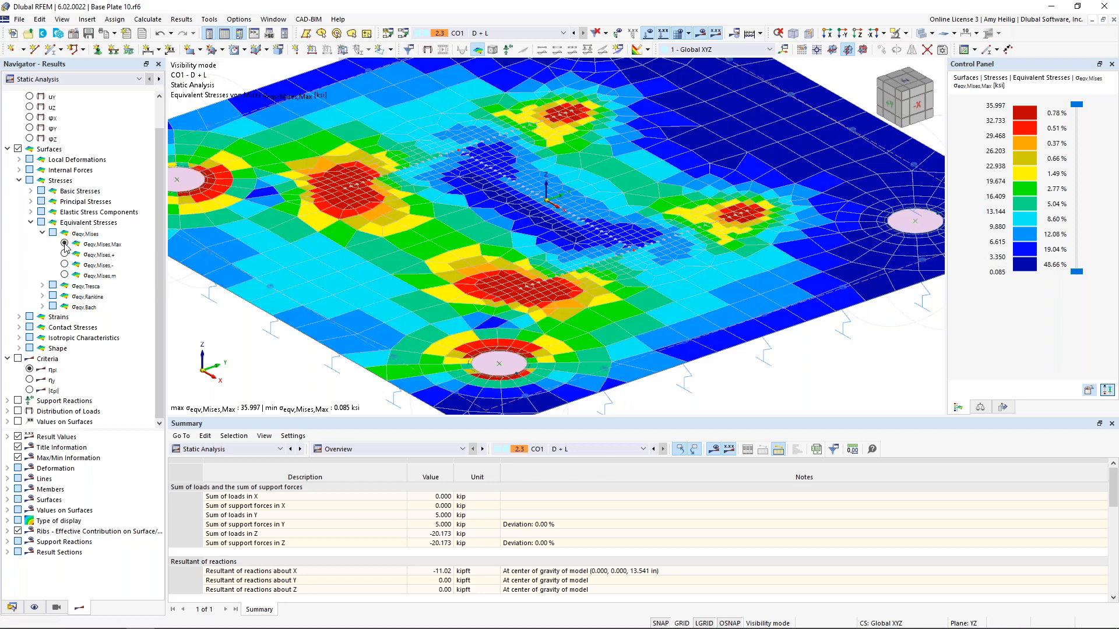
pyautogui.click(905, 33)
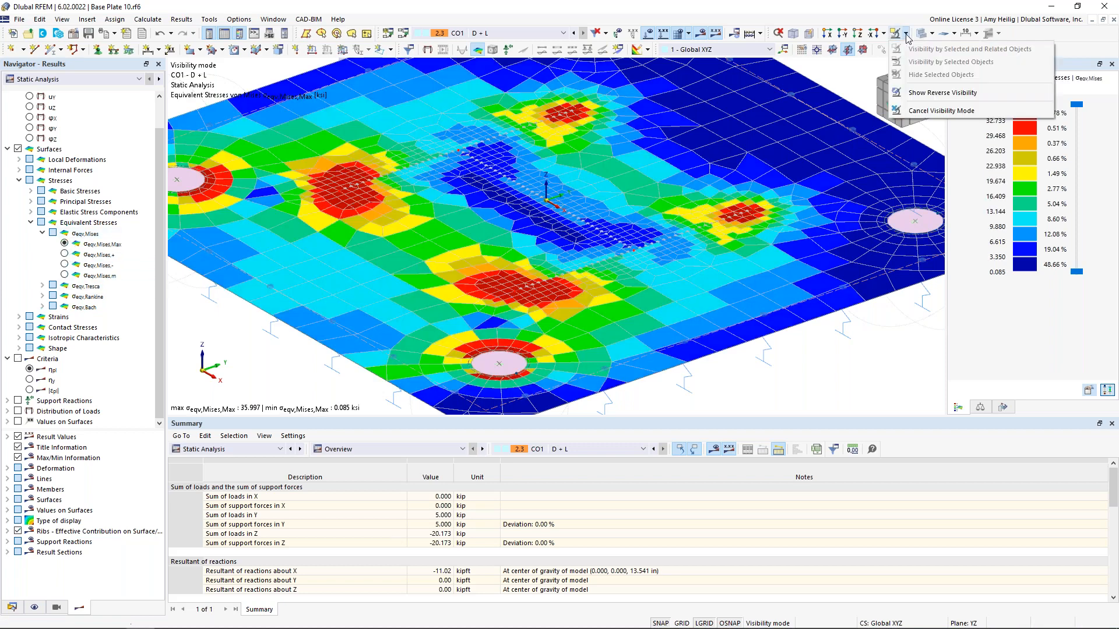
pyautogui.click(924, 98)
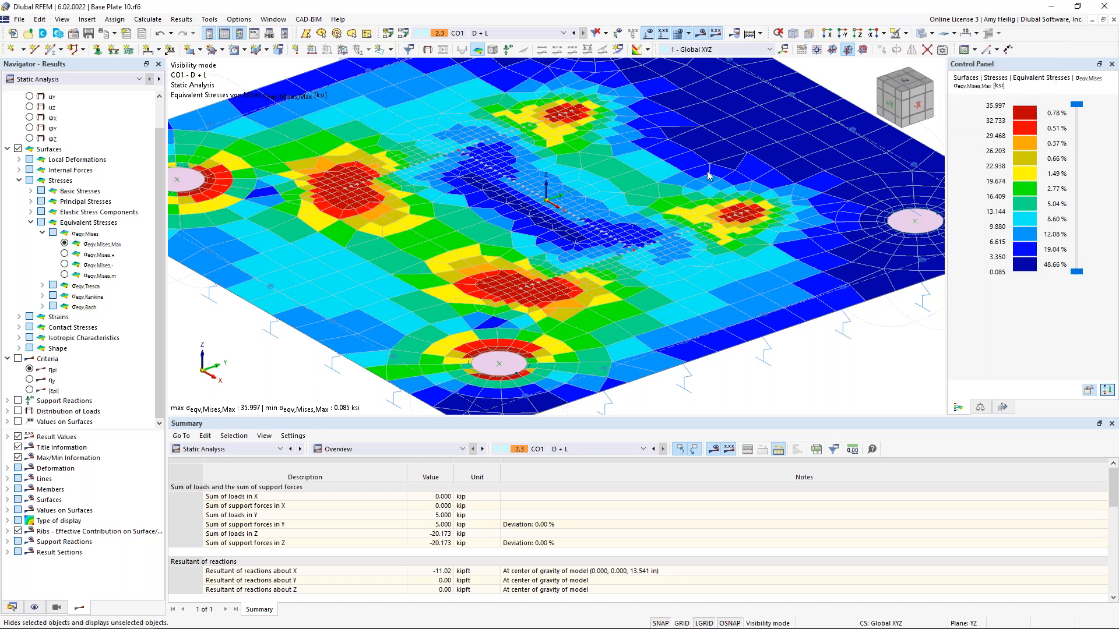
pyautogui.scroll(3, 654, 285)
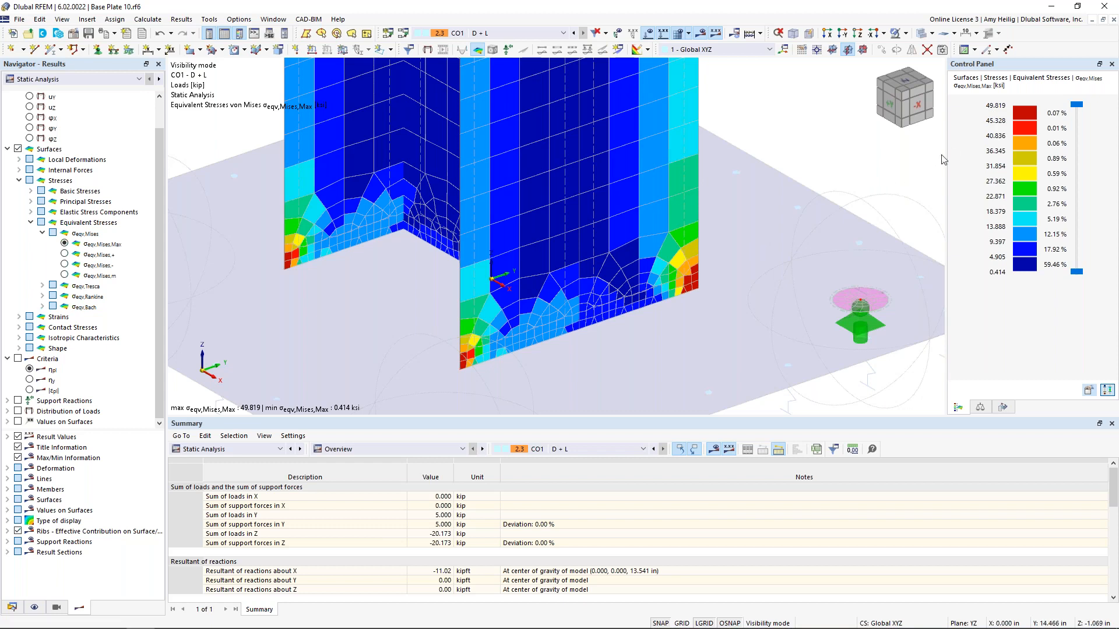
# - Show the Stress-Strain Analysis results with the table of stresses on surfaces for the column
pyautogui.click(267, 453)
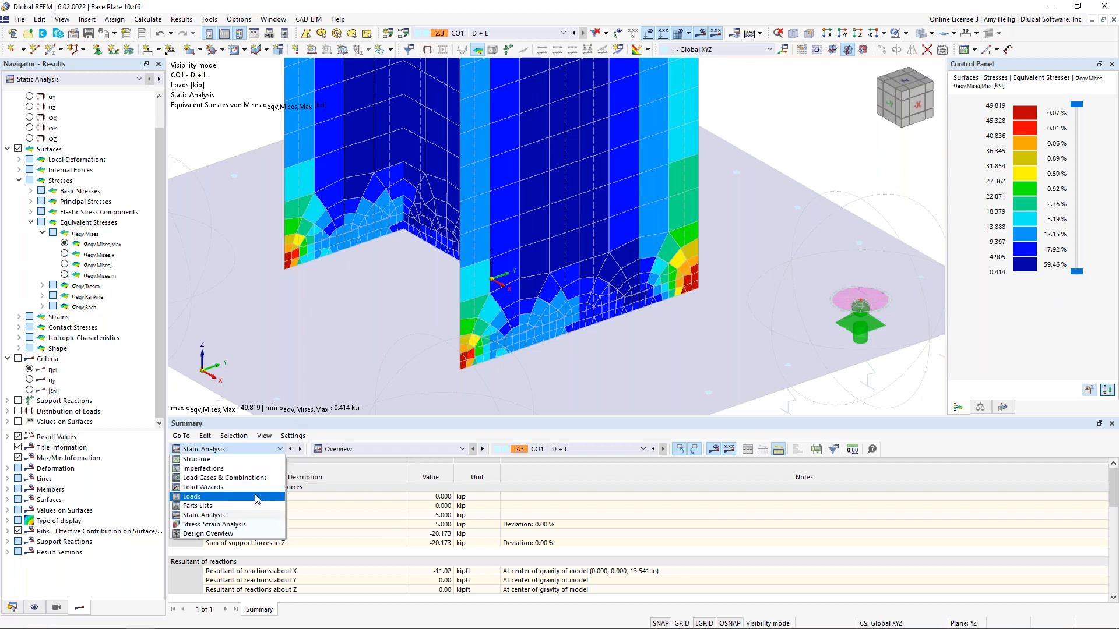
pyautogui.click(245, 524)
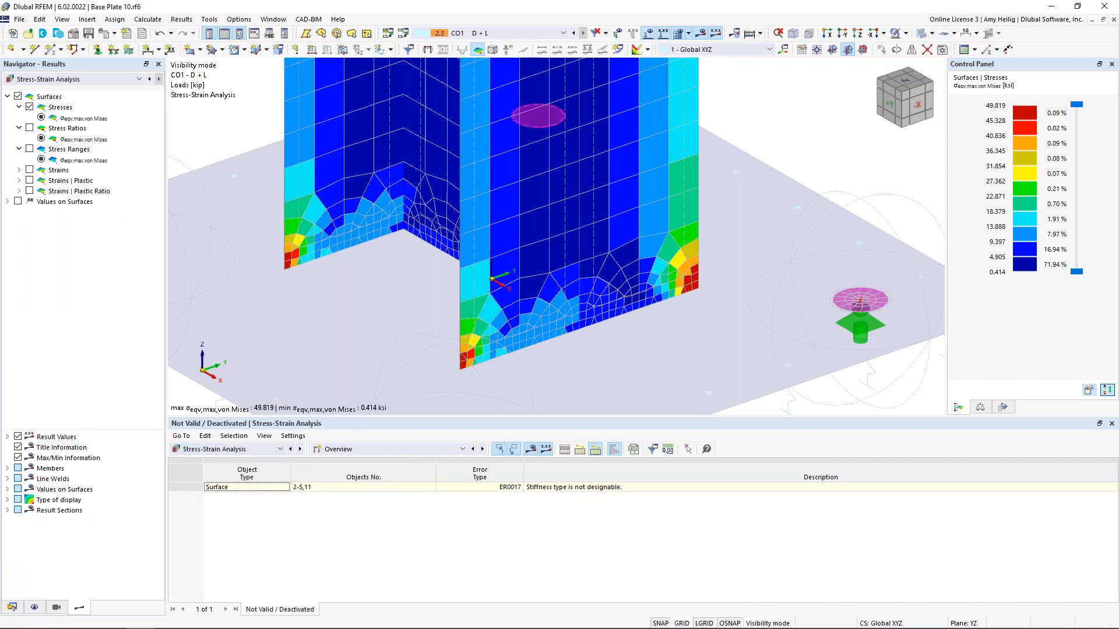
pyautogui.click(395, 344)
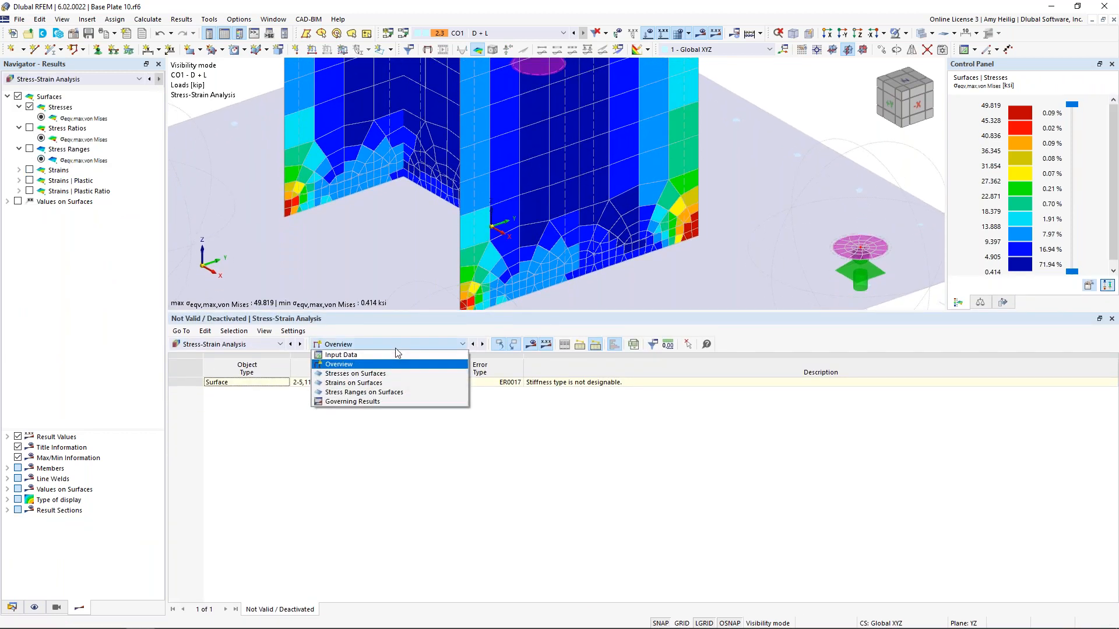
pyautogui.click(395, 373)
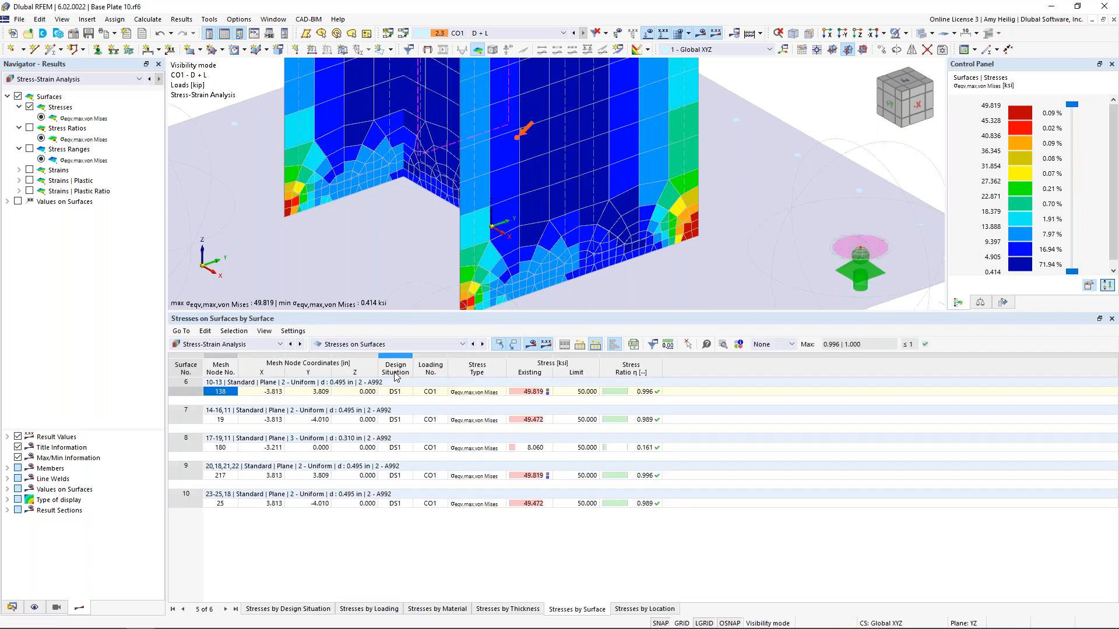
# - Cancel the visibility mode to show the whole model and open the table of strains on surfaces
pyautogui.click(905, 33)
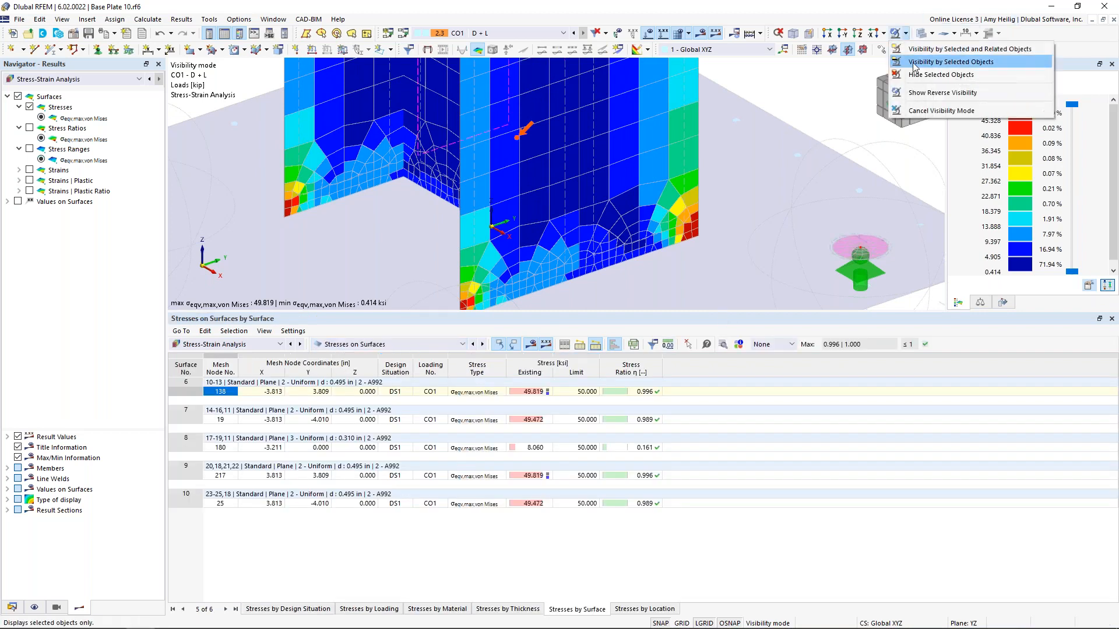
pyautogui.click(941, 110)
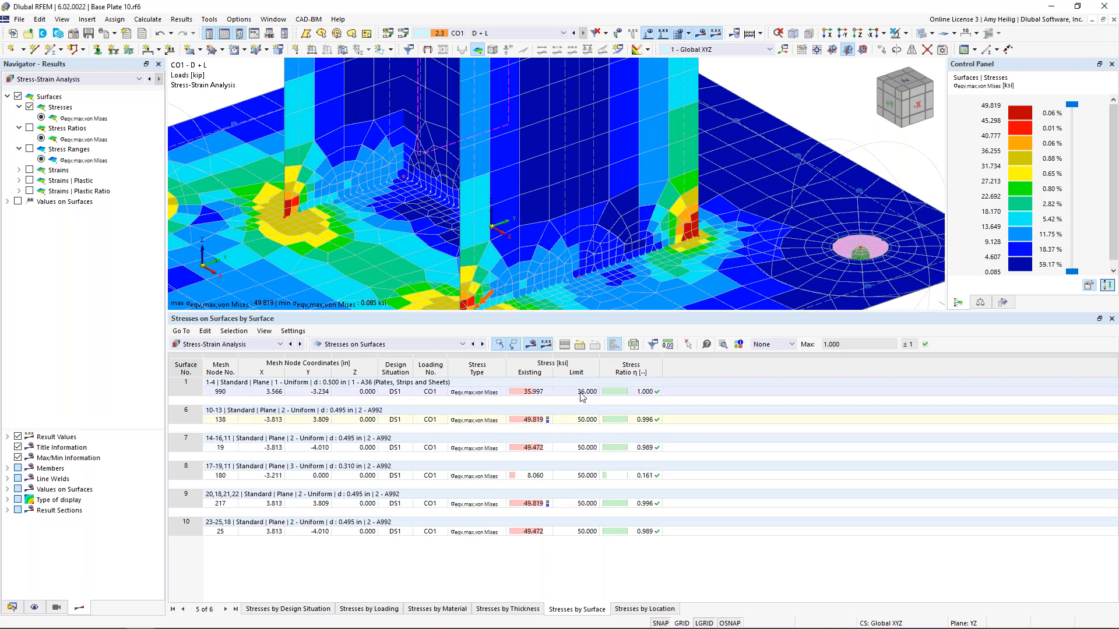
pyautogui.click(461, 344)
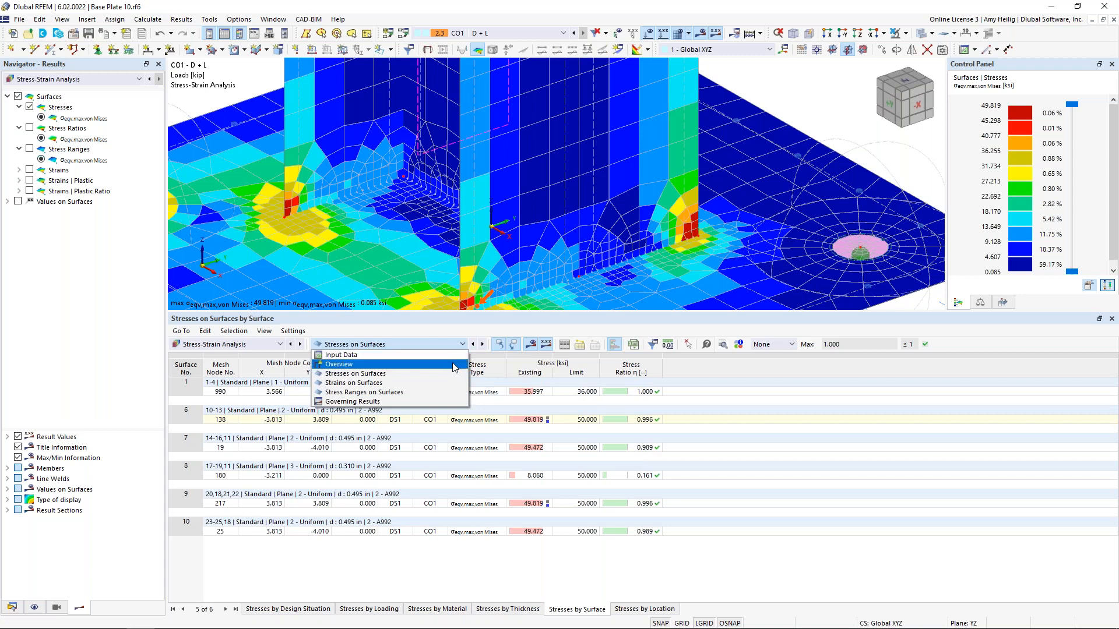
pyautogui.click(449, 383)
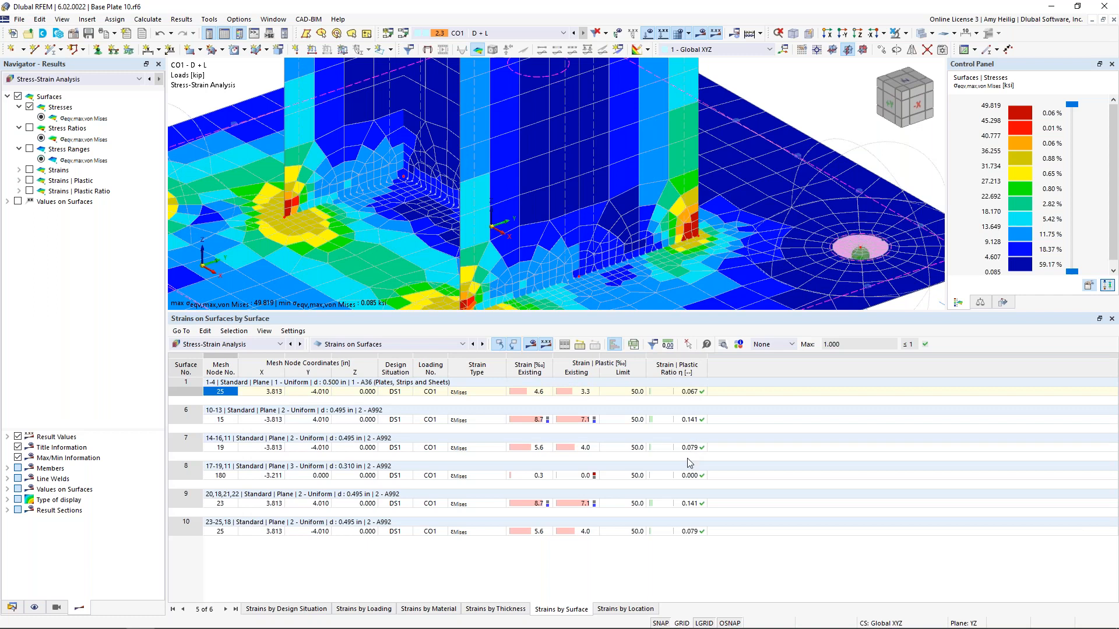
# - Show the stress ranges on surfaces by surface and examine the minimum and maximum stresses of surfaces 1 and 6
pyautogui.click(376, 345)
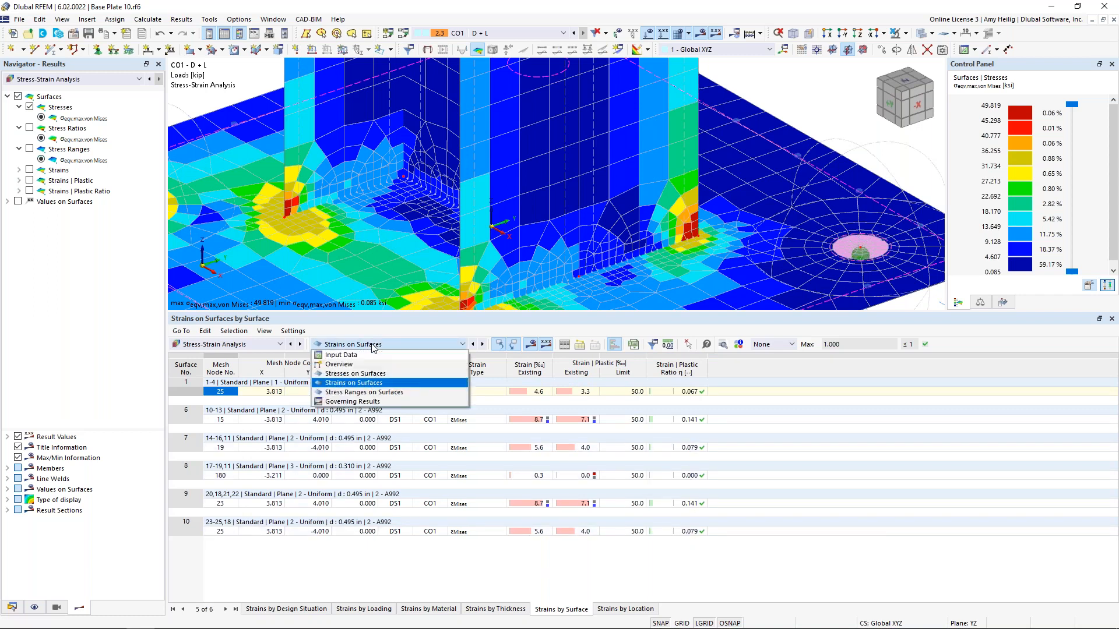
pyautogui.click(363, 392)
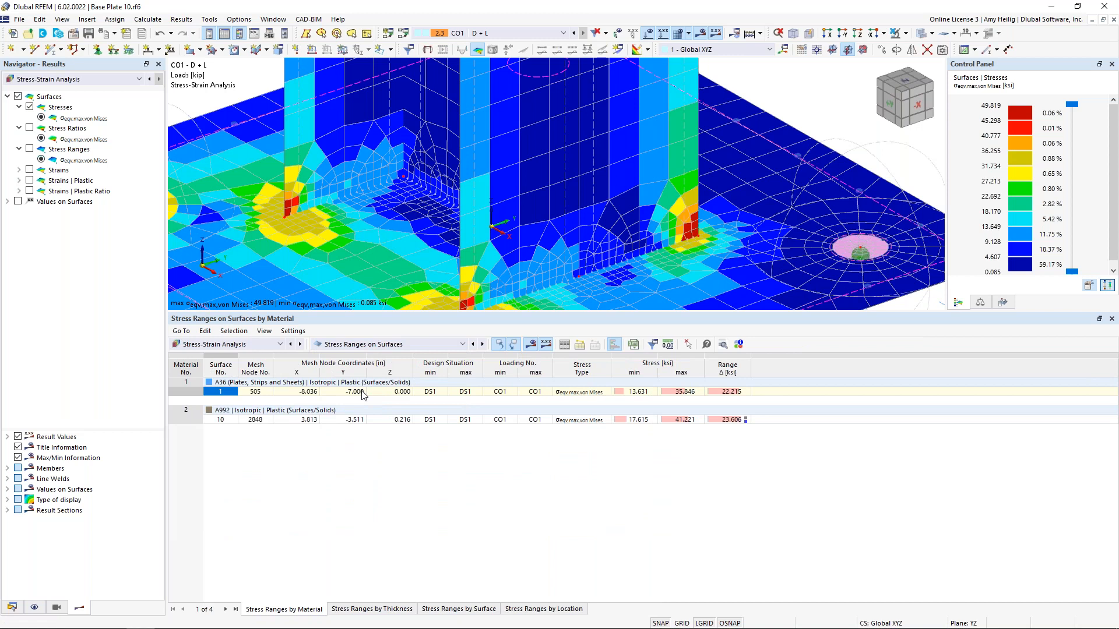
pyautogui.click(493, 609)
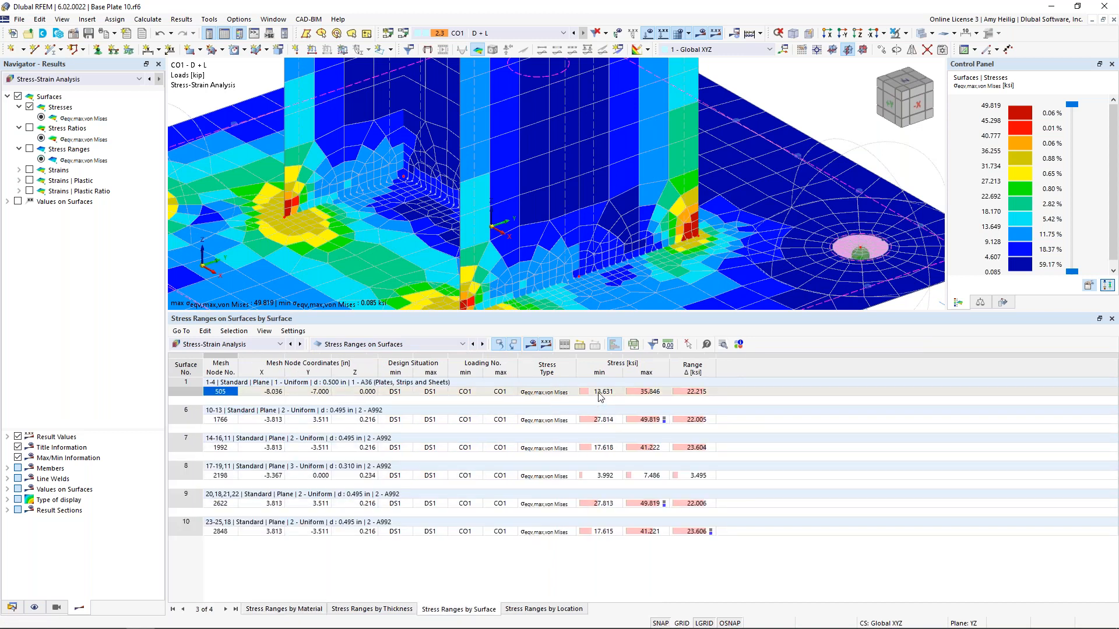
pyautogui.click(600, 393)
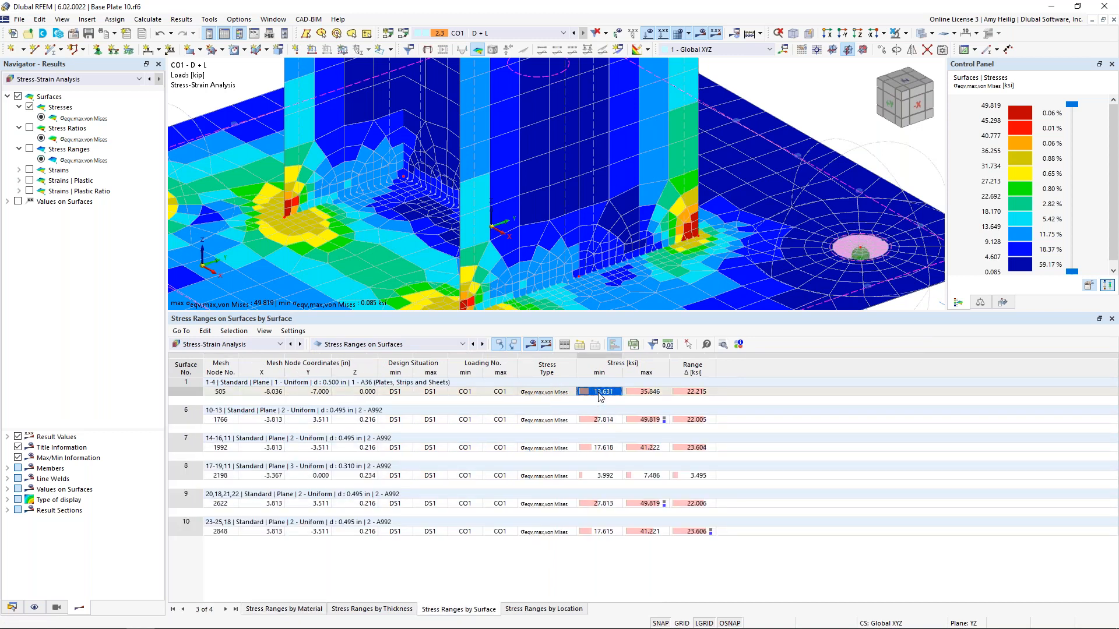
pyautogui.click(645, 391)
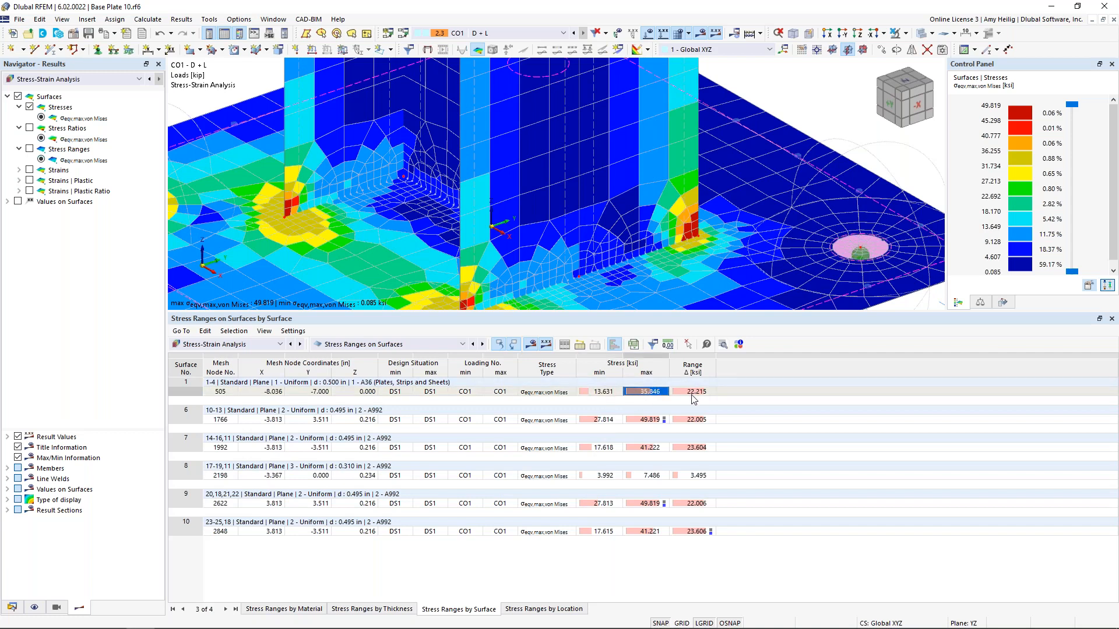
pyautogui.scroll(-5, 630, 207)
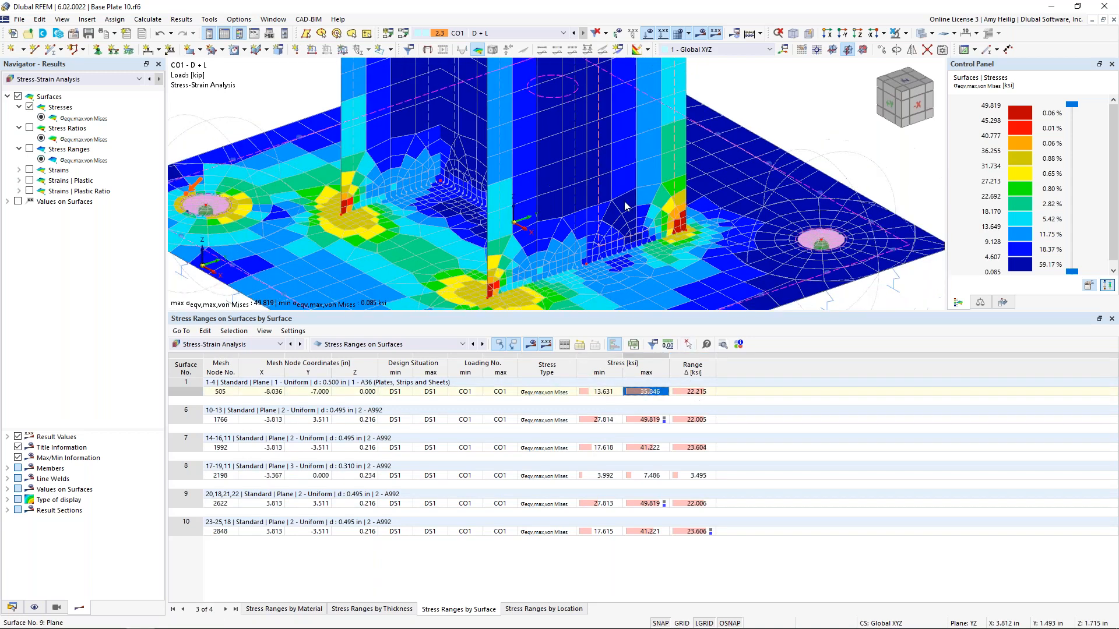
pyautogui.keyDown('ctrl'); pyautogui.moveTo(406, 204); pyautogui.dragTo(377, 267, button='middle'); pyautogui.keyUp('ctrl')
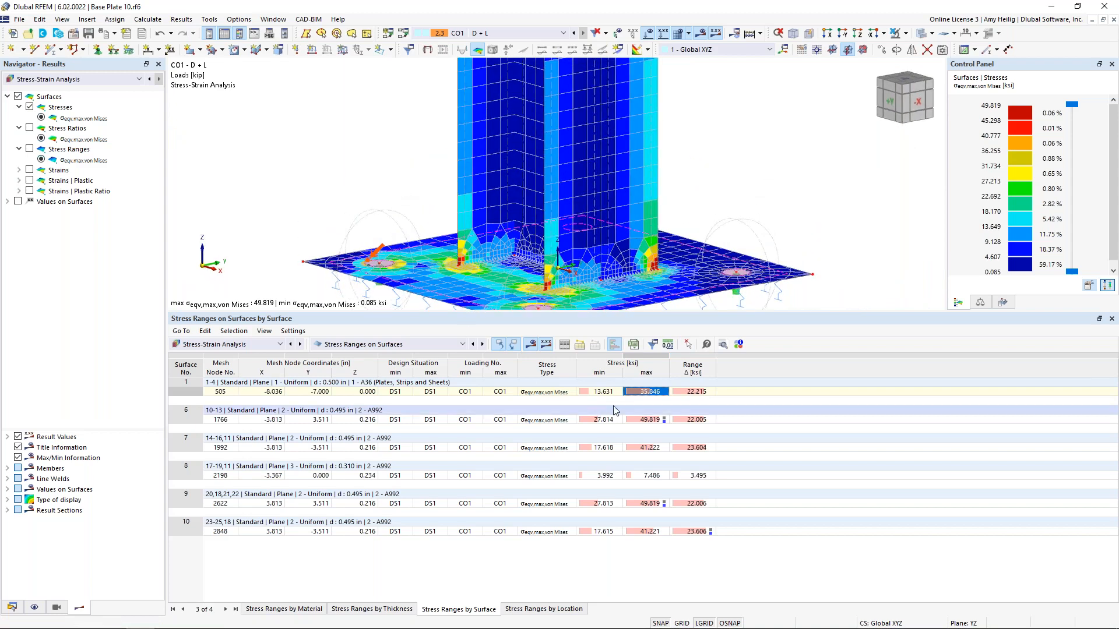
pyautogui.click(606, 422)
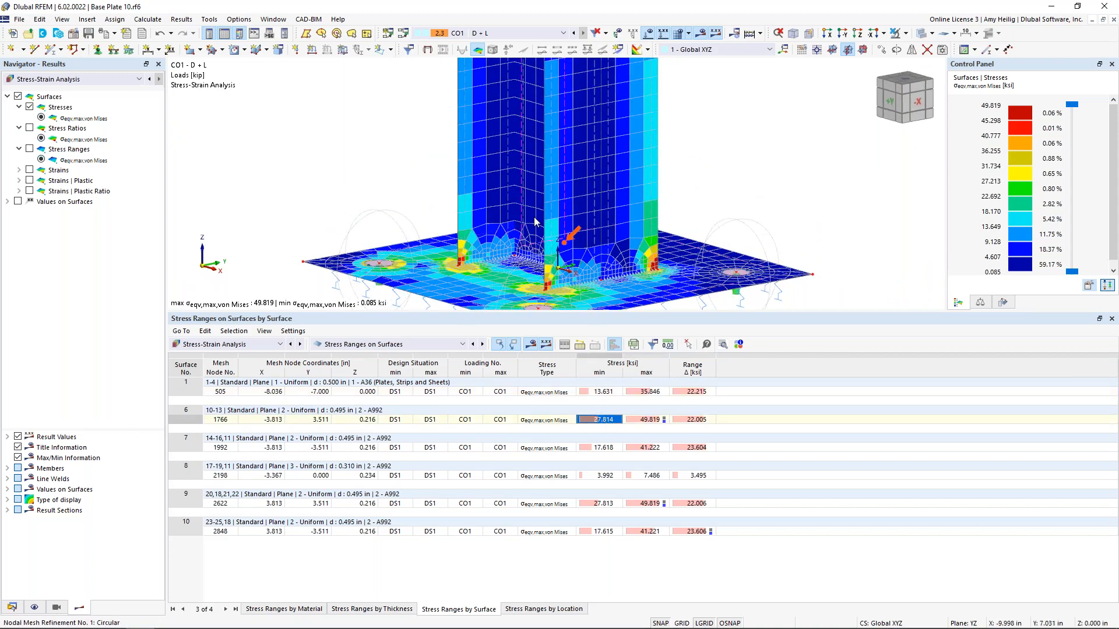
# - Display the von Mises stress ranges and then the stress ratios on the model, with the graphics area enlarged
pyautogui.click(29, 150)
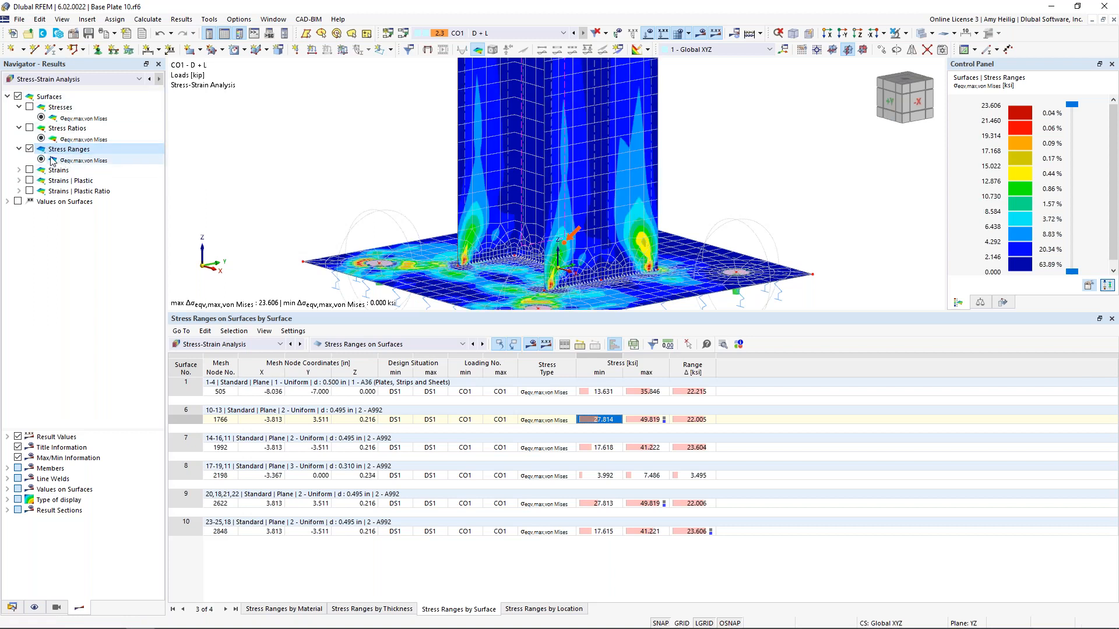
pyautogui.click(29, 128)
pyautogui.keyDown('ctrl'); pyautogui.moveTo(391, 196); pyautogui.dragTo(457, 315, button='middle'); pyautogui.keyUp('ctrl')
pyautogui.moveTo(457, 313); pyautogui.dragTo(456, 411)
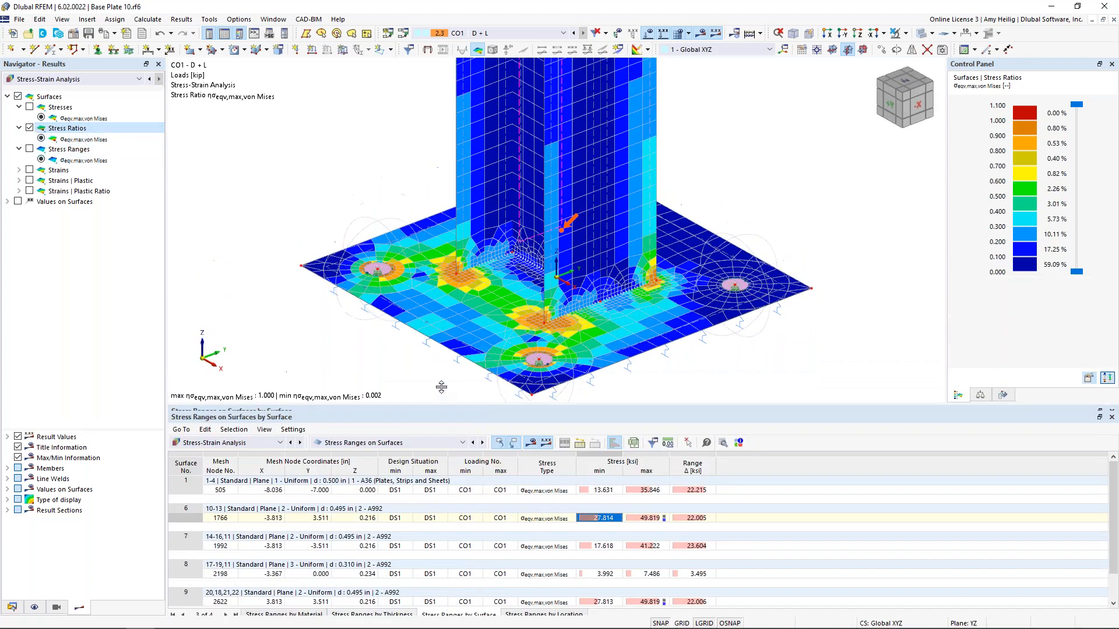
pyautogui.click(44, 79)
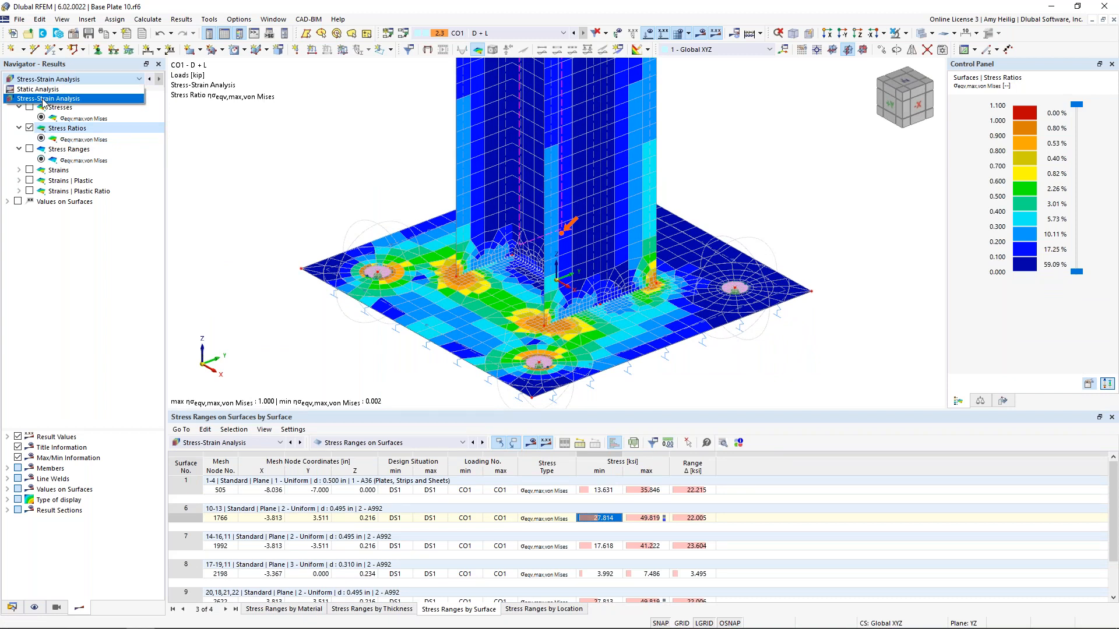
pyautogui.click(318, 205)
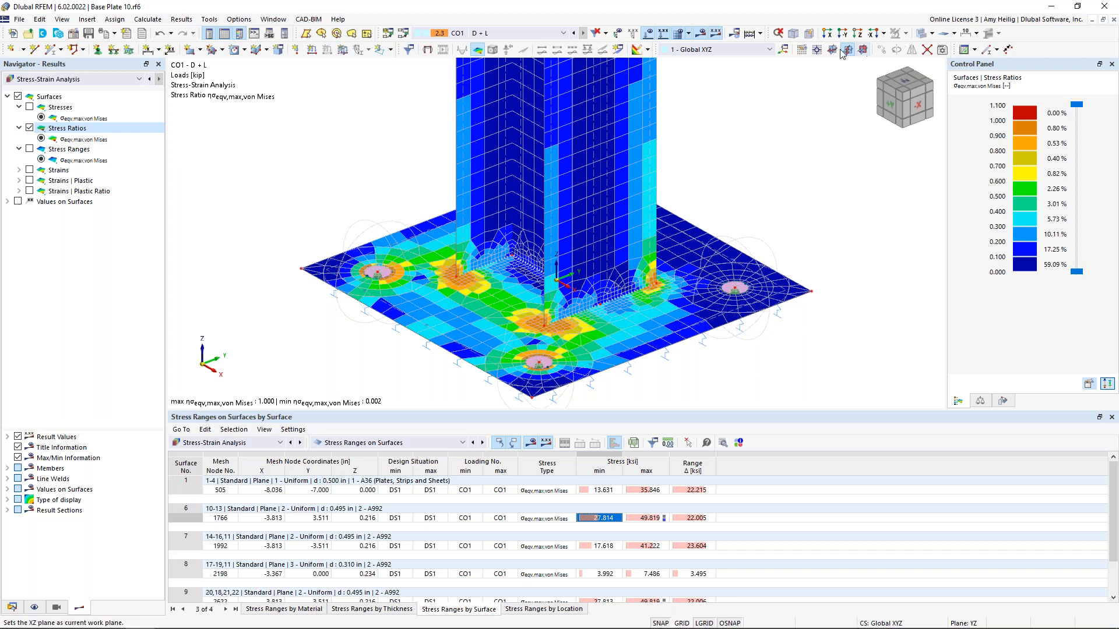
# - Turn off the results display and hide the mesh on the model
pyautogui.click(863, 50)
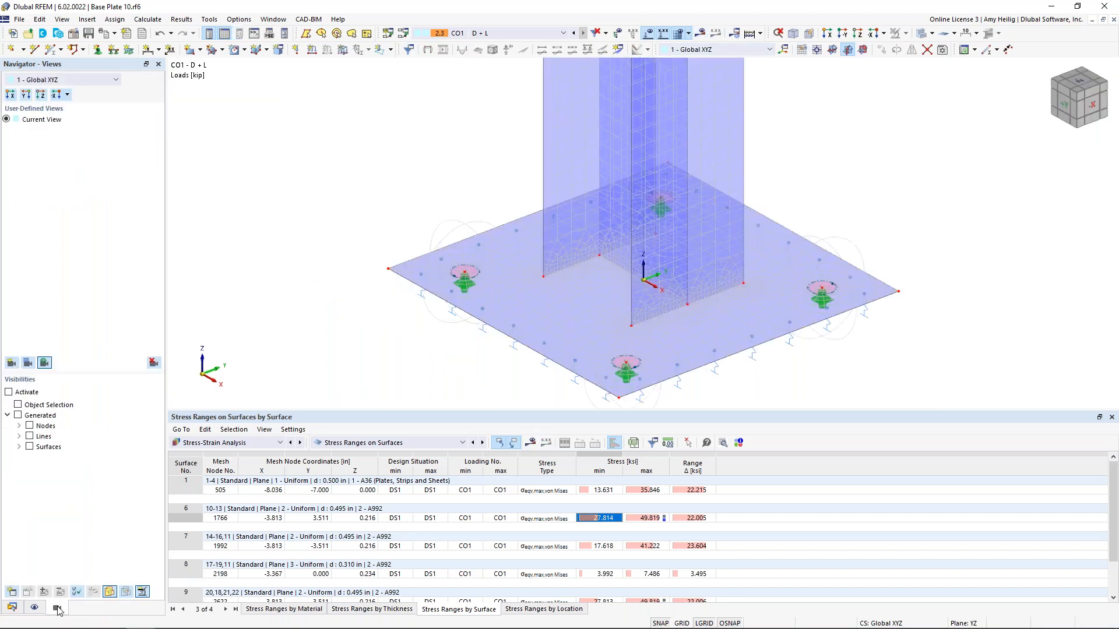
pyautogui.click(34, 608)
pyautogui.scroll(-5, 10, 372)
pyautogui.scroll(-3, 10, 371)
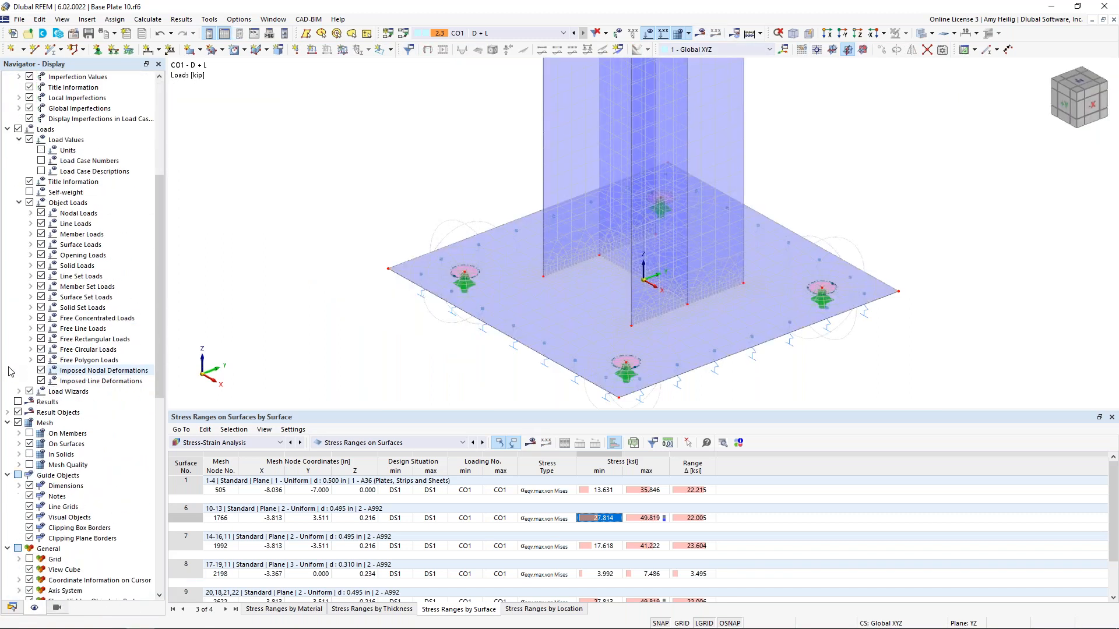
pyautogui.click(18, 422)
pyautogui.moveTo(439, 209); pyautogui.dragTo(379, 183, button='middle')
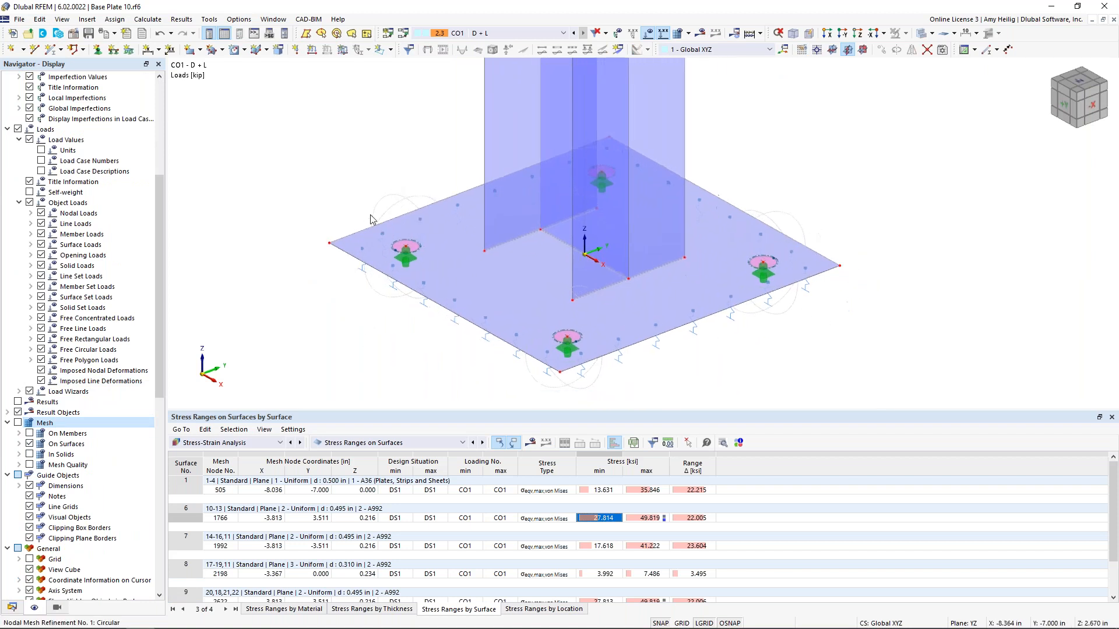
# - Start a new line welded joint under the types for lines
pyautogui.click(12, 607)
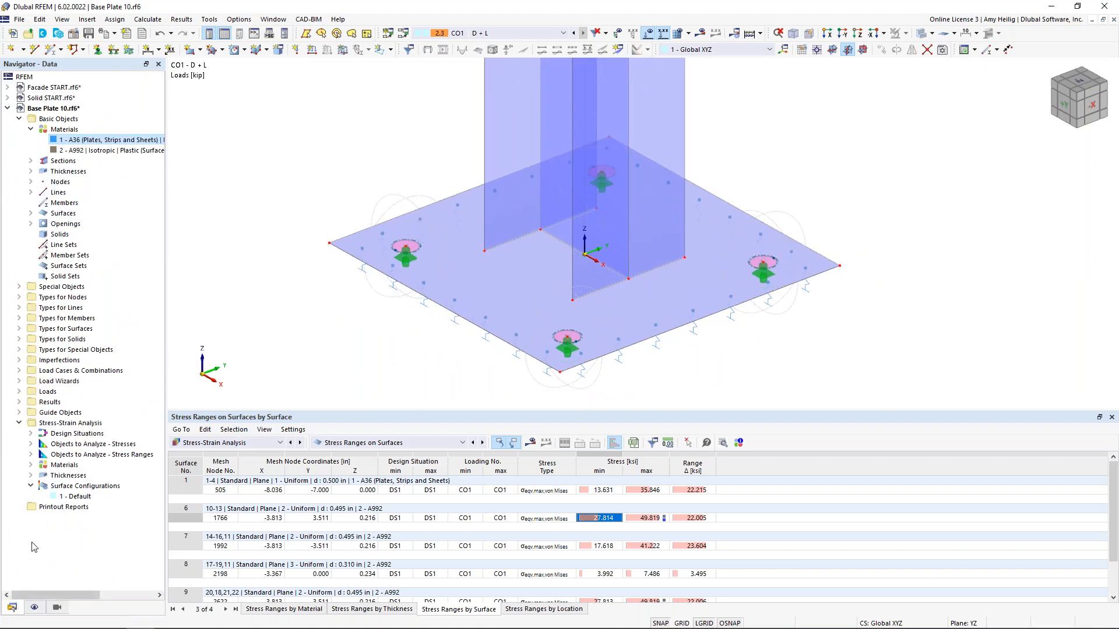
pyautogui.click(19, 307)
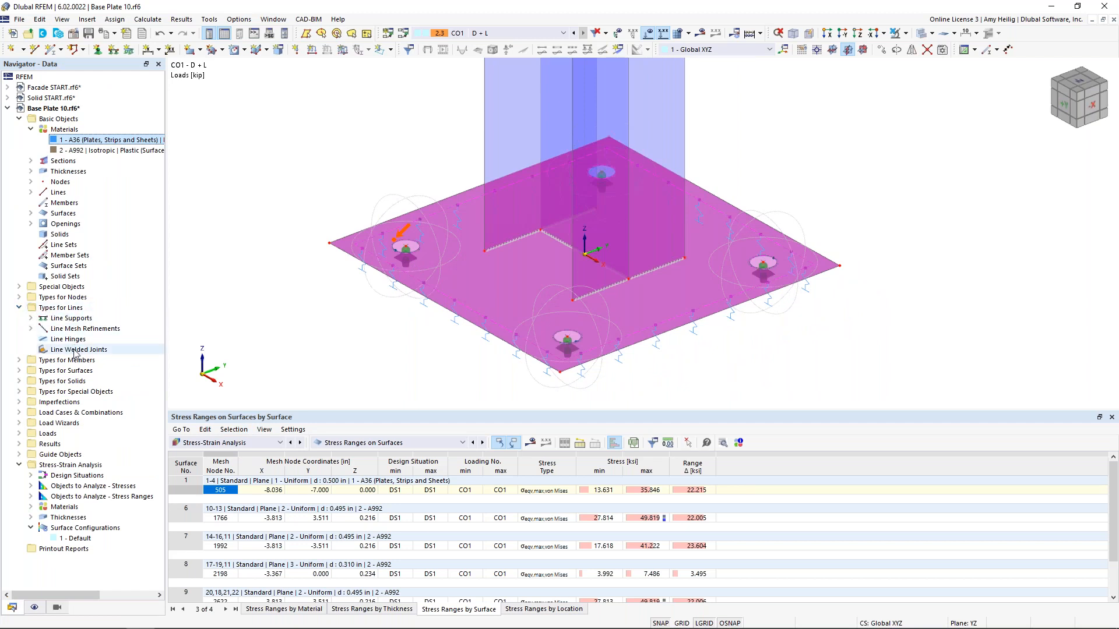
pyautogui.click(76, 351)
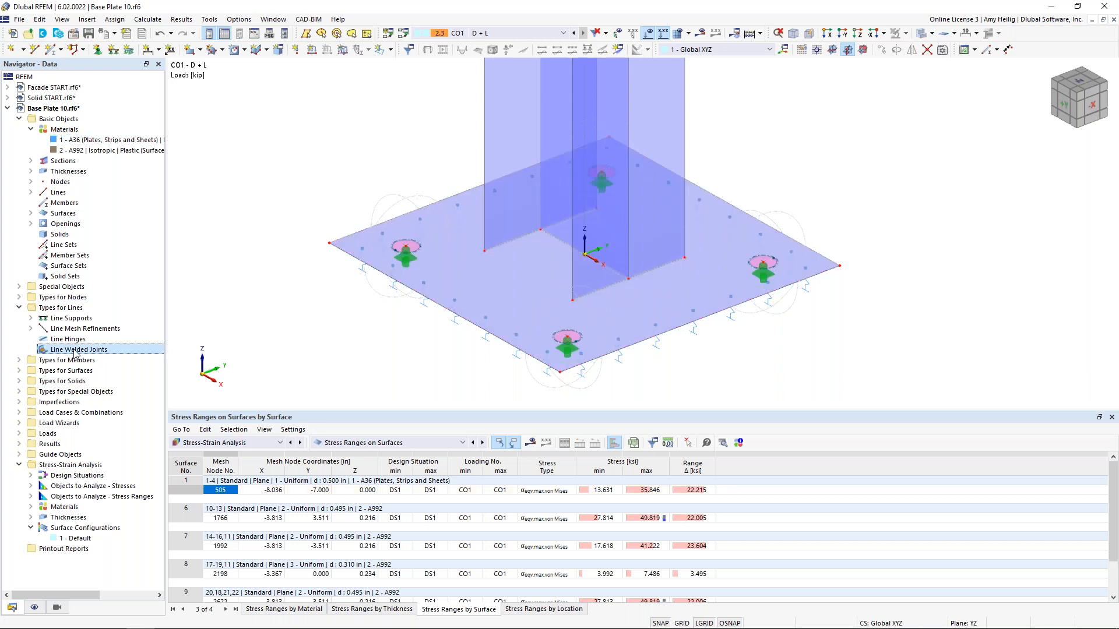
pyautogui.doubleClick(75, 350)
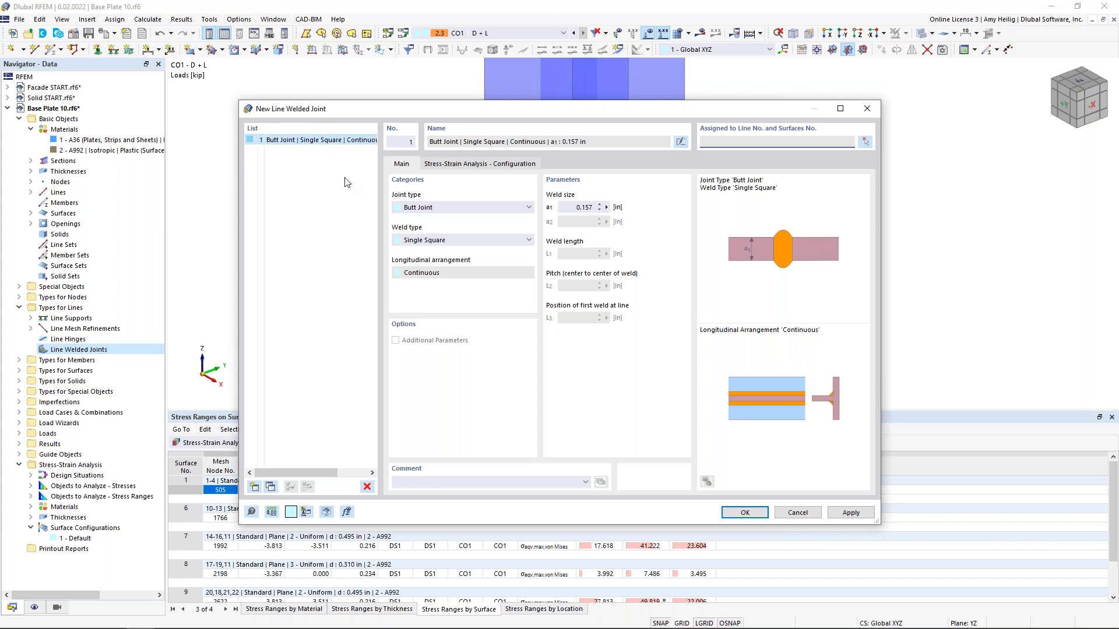
# - Preview the Corner Joint and Lap Joint types for the new line welded joint
pyautogui.click(431, 209)
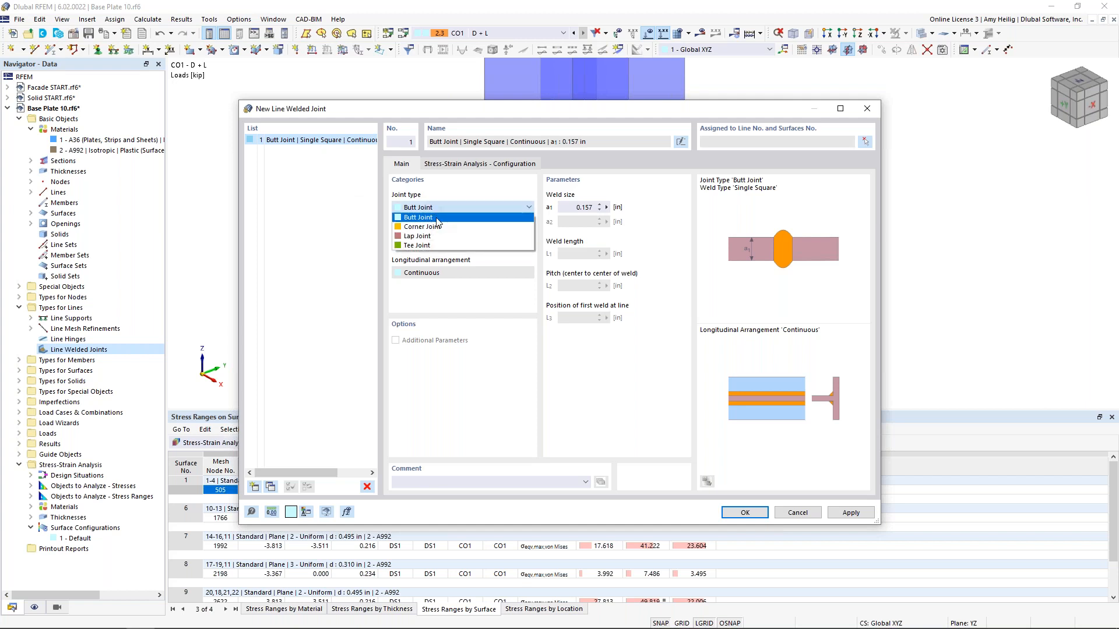
pyautogui.click(441, 227)
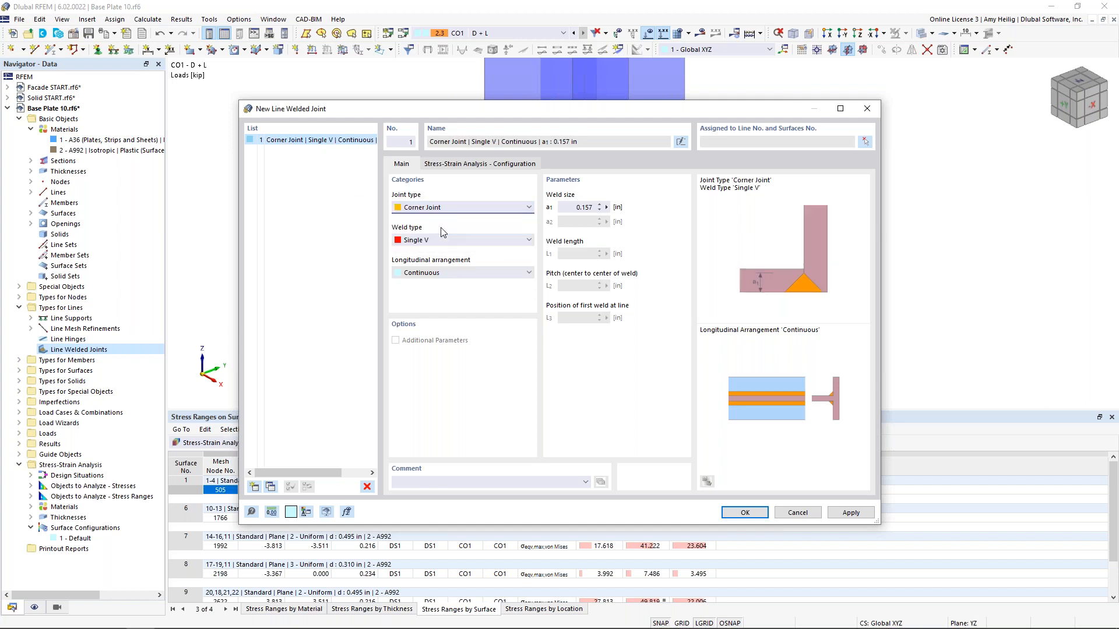
pyautogui.click(482, 209)
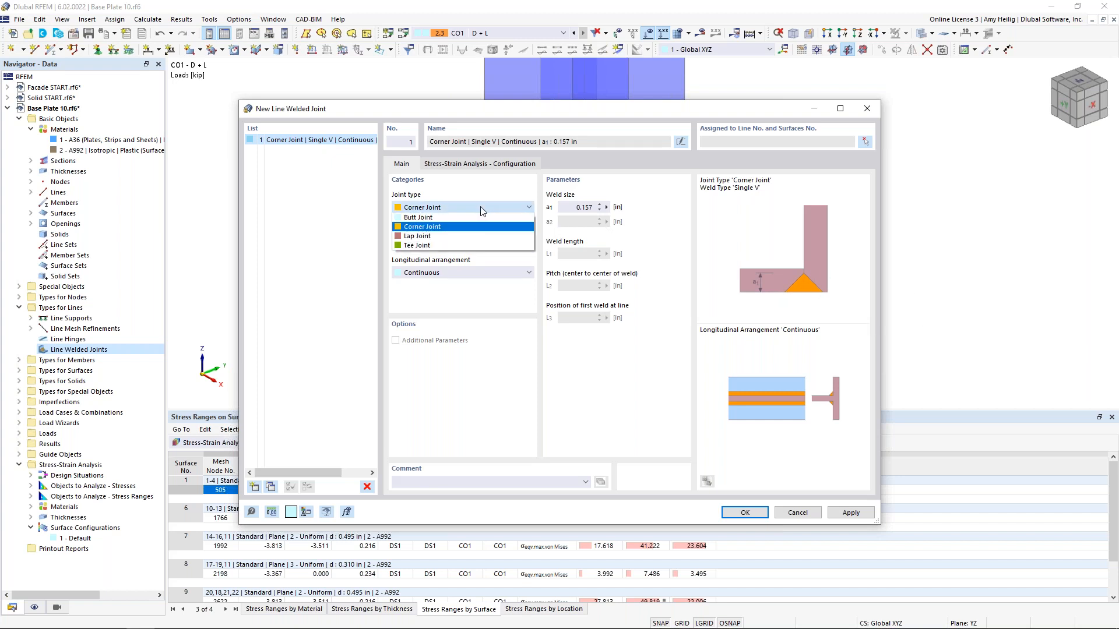
pyautogui.click(467, 236)
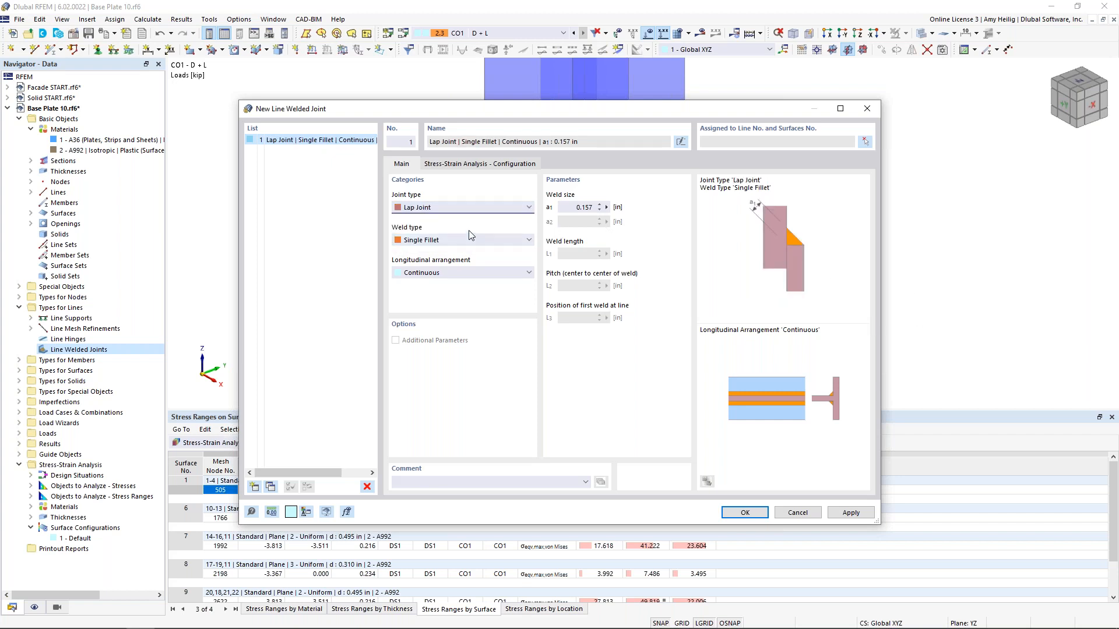
# - Define the weld as a Tee Joint with a Double Fillet and a weld size a1 of 0.167 in
pyautogui.click(472, 209)
pyautogui.click(464, 246)
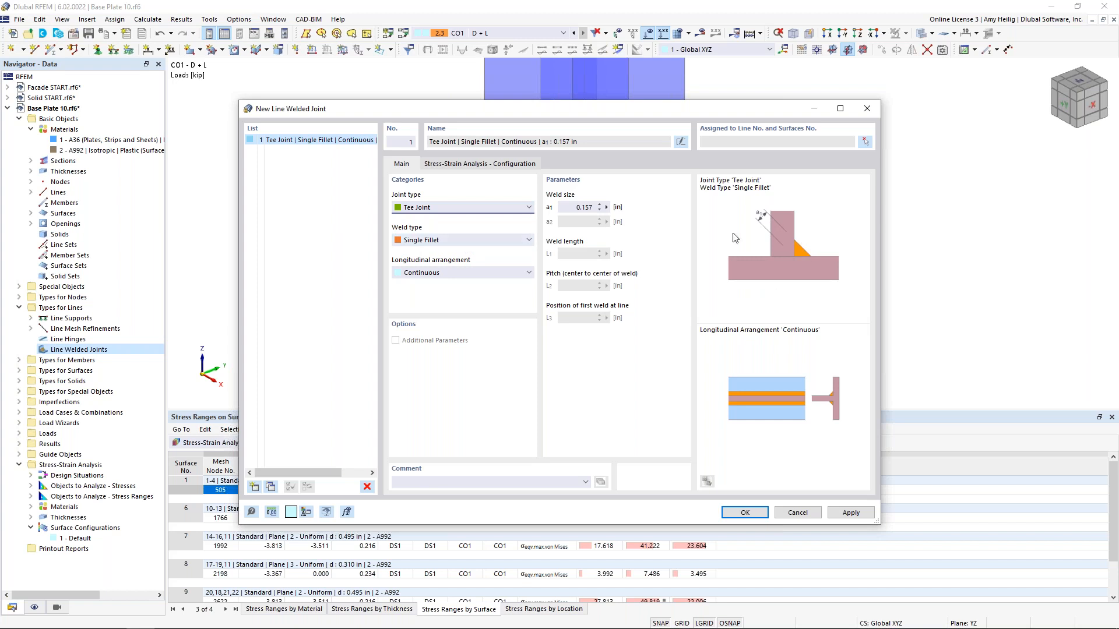
pyautogui.click(487, 239)
pyautogui.click(453, 298)
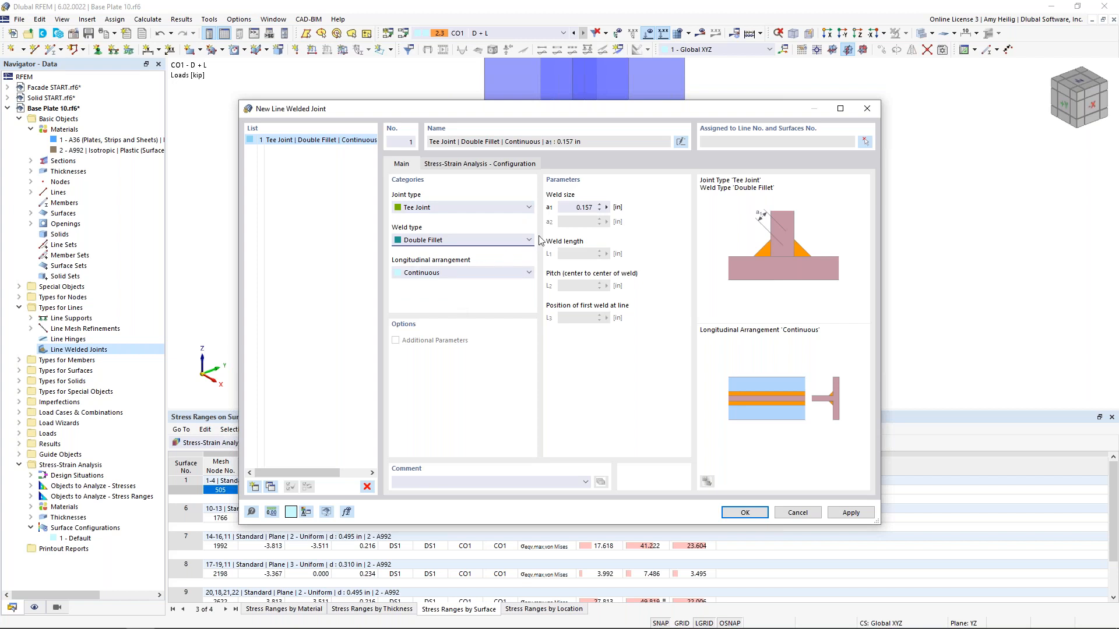
pyautogui.moveTo(566, 207); pyautogui.dragTo(605, 212)
pyautogui.write('0.')
# - Assign the welded joint to line 17 at the foot of the column web, joining web surface 8 and base plate surface 1
pyautogui.click(866, 144)
pyautogui.keyDown('ctrl'); pyautogui.moveTo(687, 279); pyautogui.dragTo(731, 239, button='middle'); pyautogui.keyUp('ctrl')
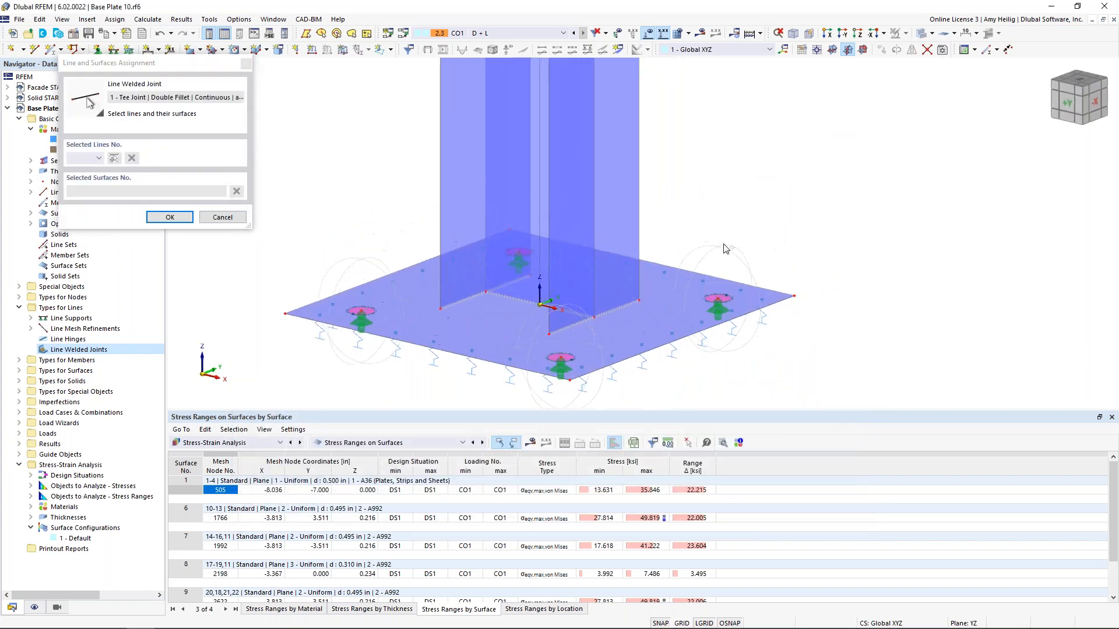
pyautogui.scroll(2, 534, 318)
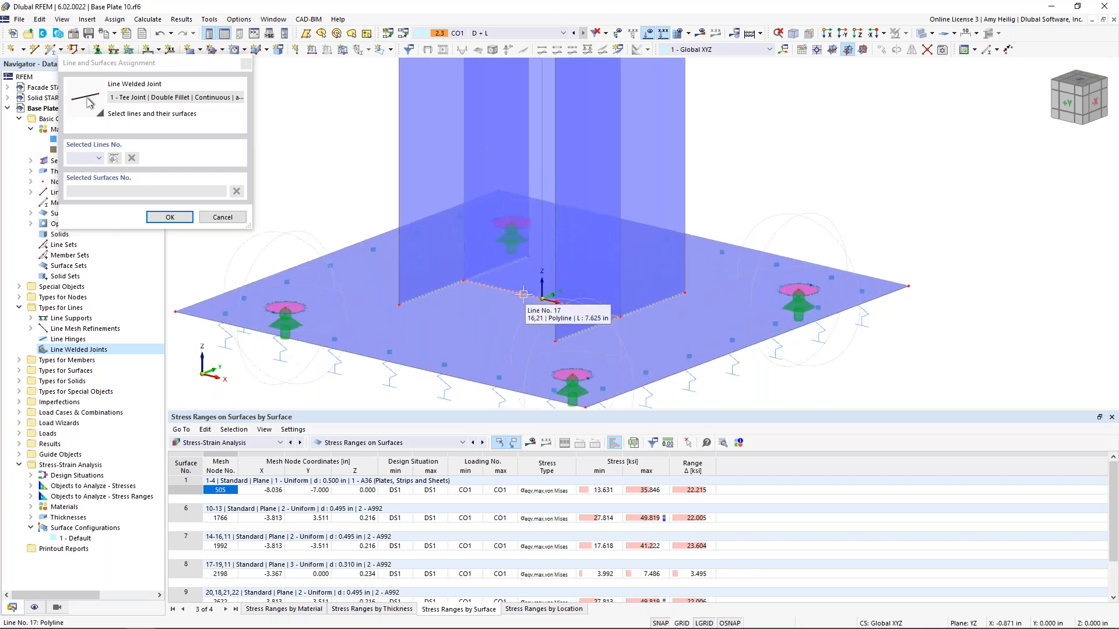
pyautogui.click(523, 295)
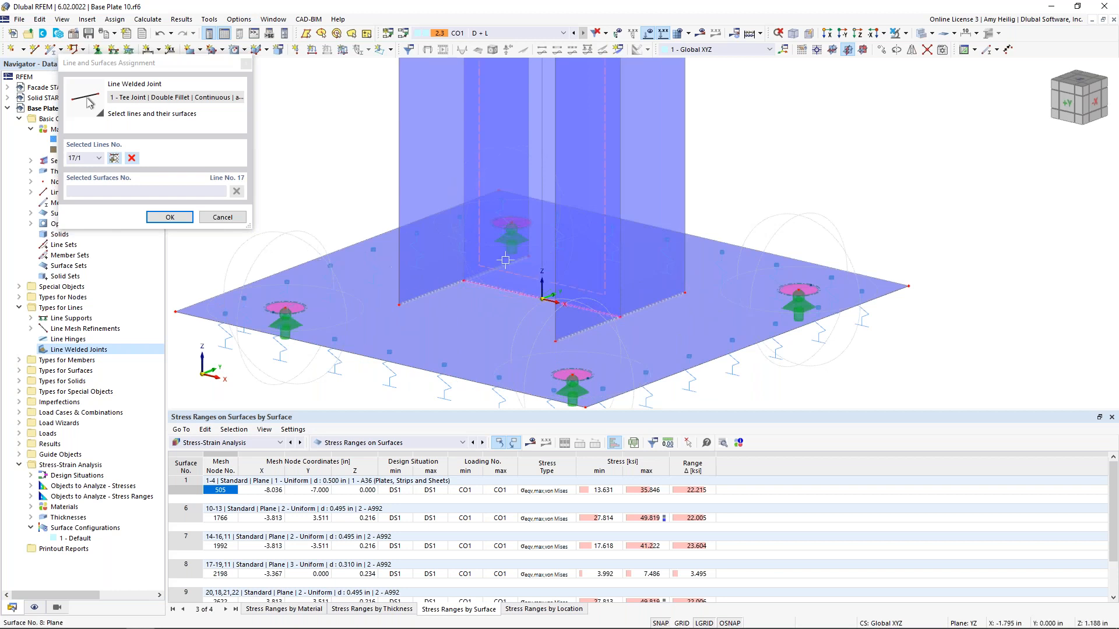
pyautogui.click(525, 272)
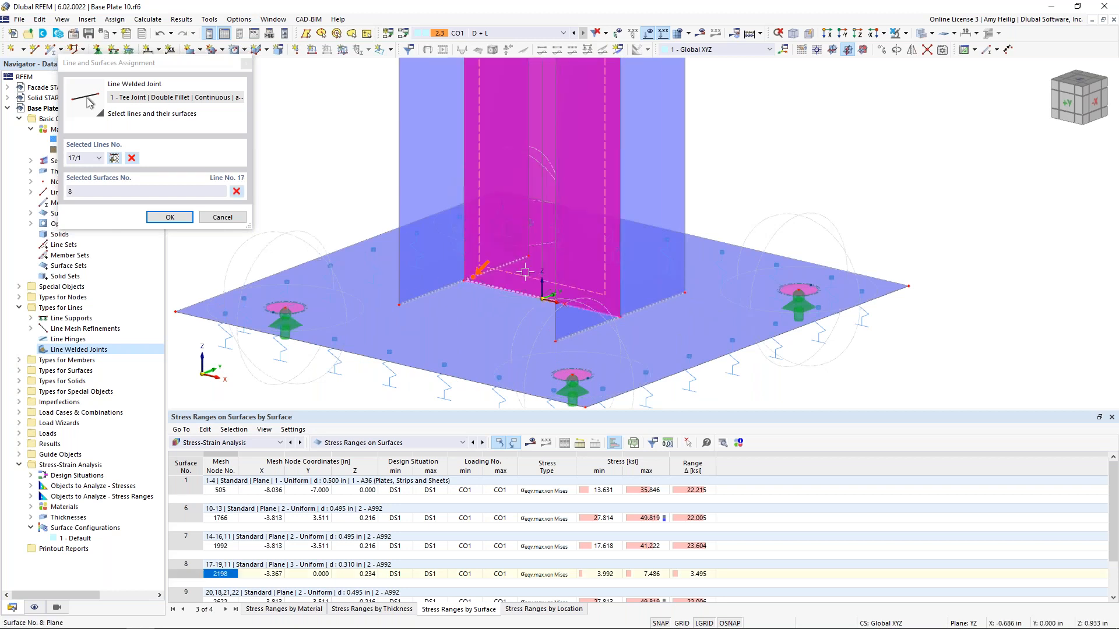
pyautogui.click(501, 330)
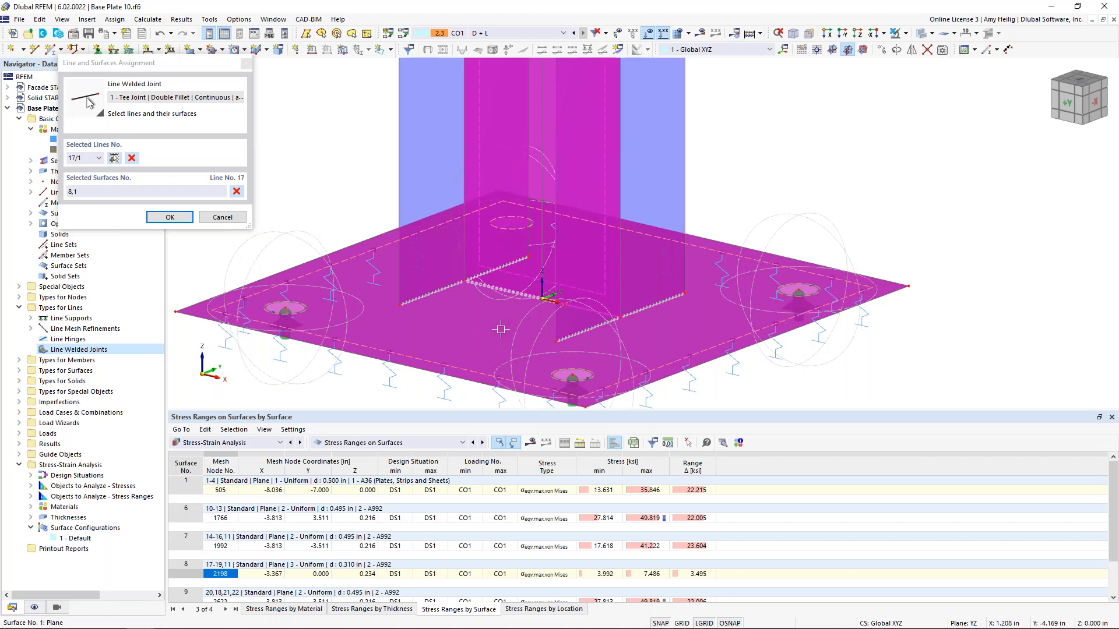
pyautogui.click(165, 217)
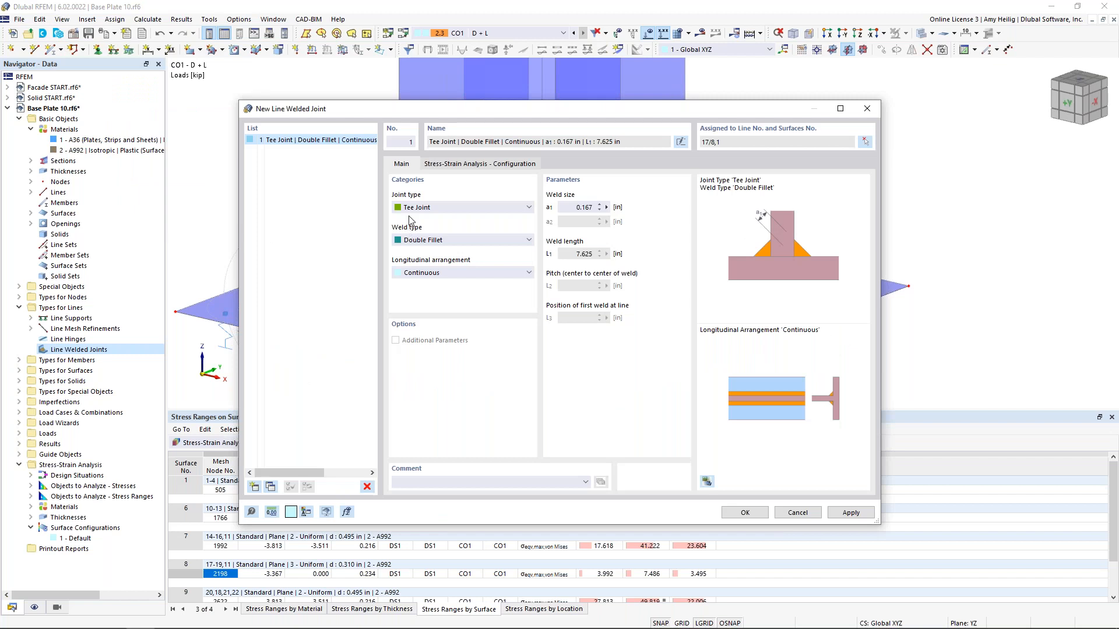
# - Duplicate the Tee Joint line weld as joint 2 and set its weld size a1 to 0.250 in
pyautogui.click(270, 487)
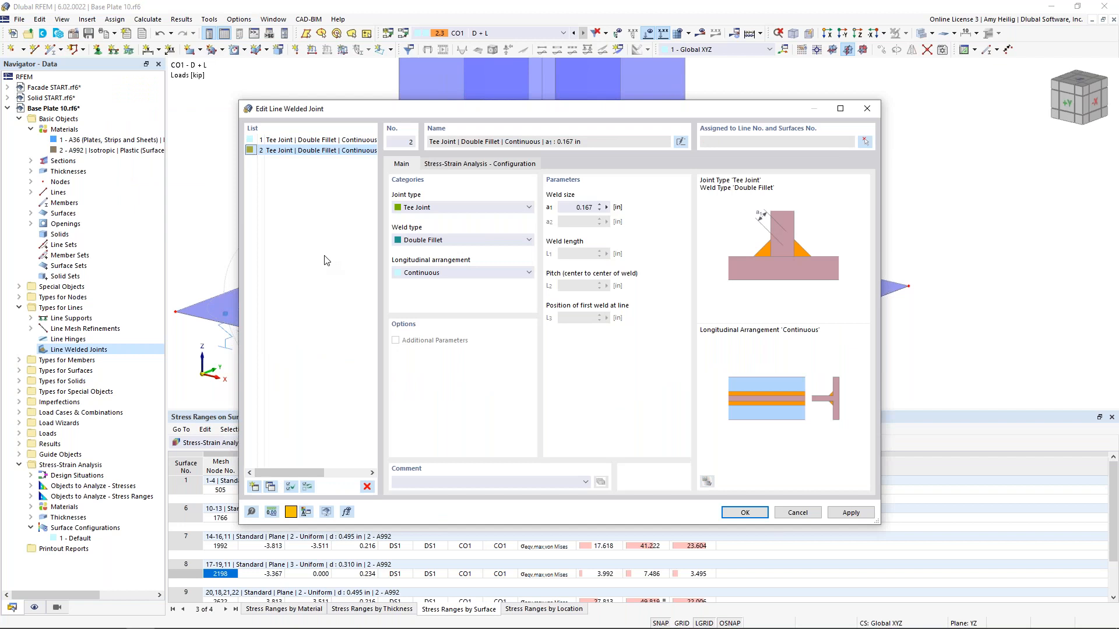
pyautogui.doubleClick(567, 207)
pyautogui.write('0.250')
# - Assign welded joint 2 to line 14 at the flange foot, joining flange surface 7 and base plate surface 1
pyautogui.click(865, 143)
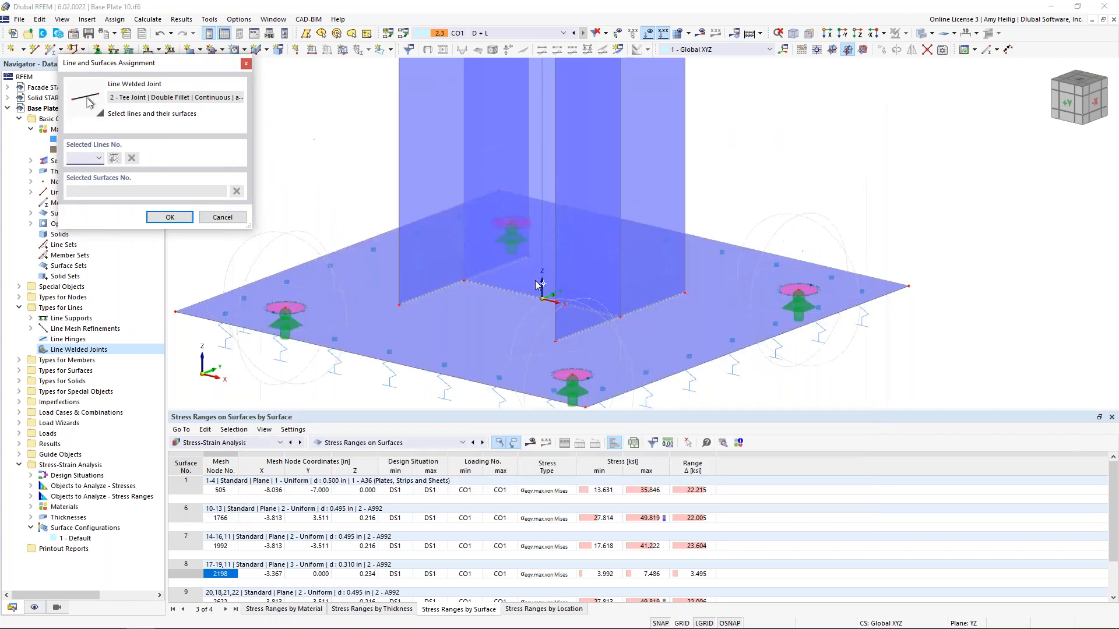
pyautogui.click(443, 286)
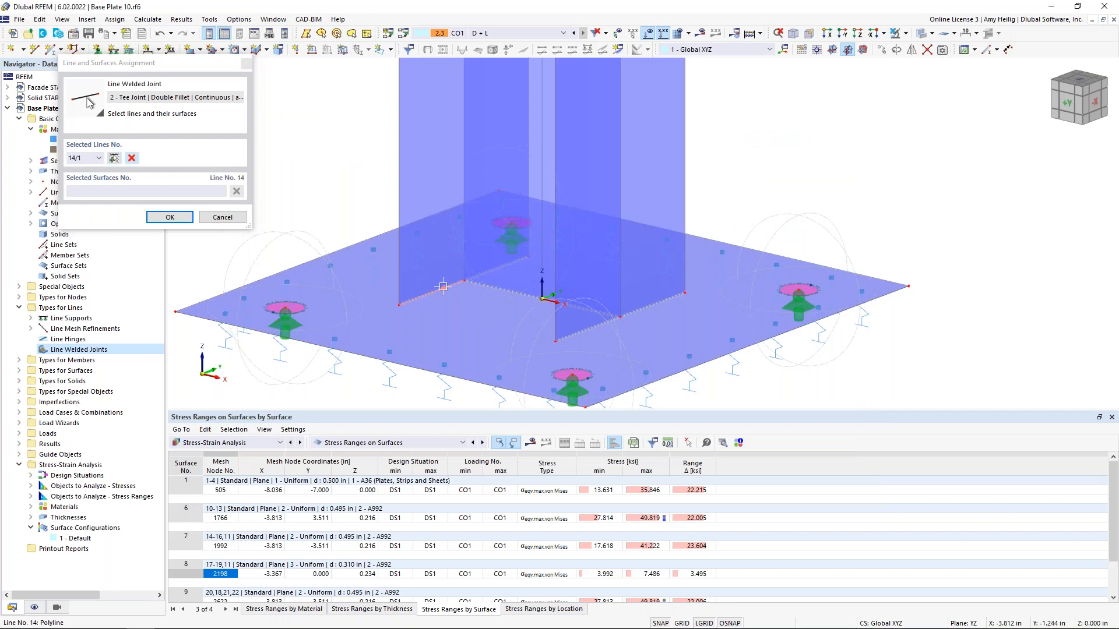
pyautogui.click(431, 183)
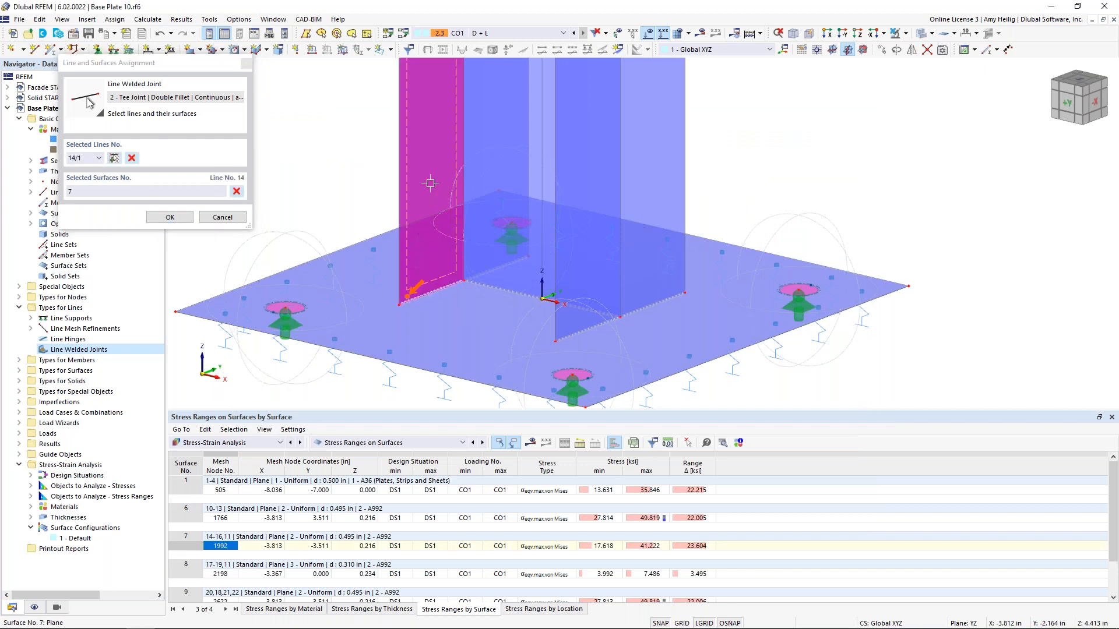
pyautogui.click(449, 321)
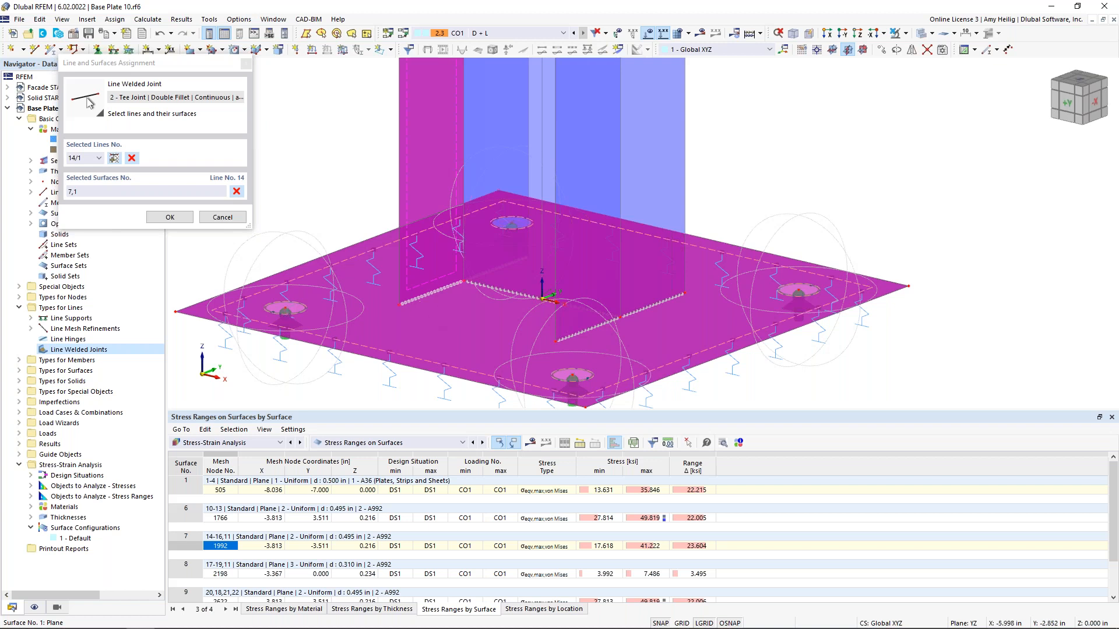
pyautogui.click(114, 159)
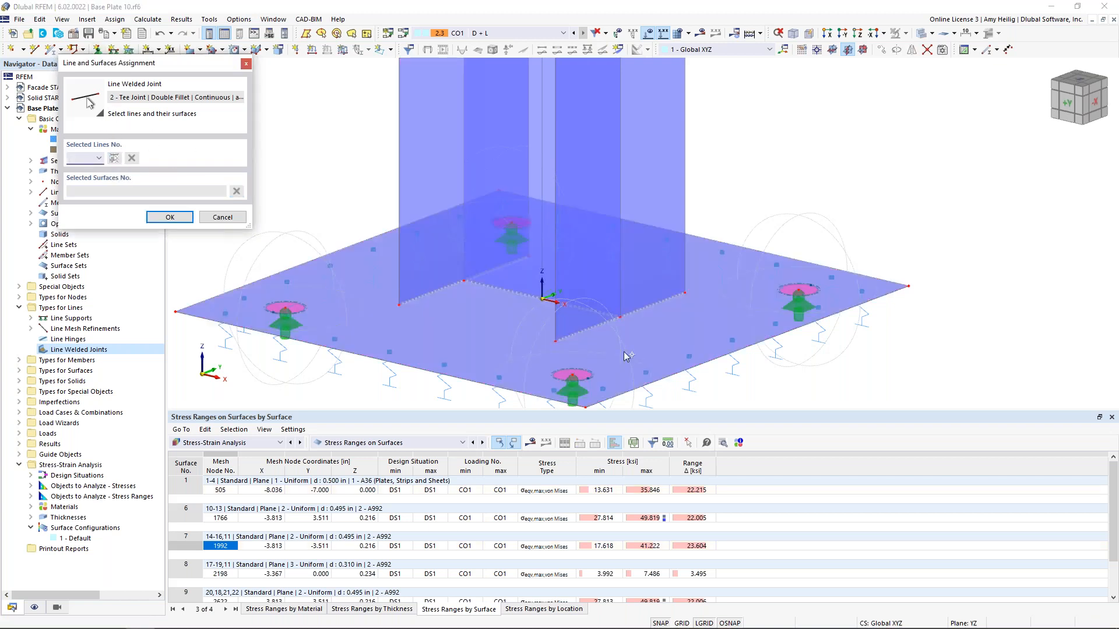
# - Add line 10 to welded joint 2, joining flange surface 6 and base plate surface 1
pyautogui.keyDown('ctrl'); pyautogui.moveTo(743, 296); pyautogui.dragTo(639, 308, button='middle'); pyautogui.keyUp('ctrl')
pyautogui.scroll(-1, 638, 308)
pyautogui.moveTo(822, 324); pyautogui.dragTo(550, 301, button='middle')
pyautogui.scroll(2, 580, 287)
pyautogui.click(590, 272)
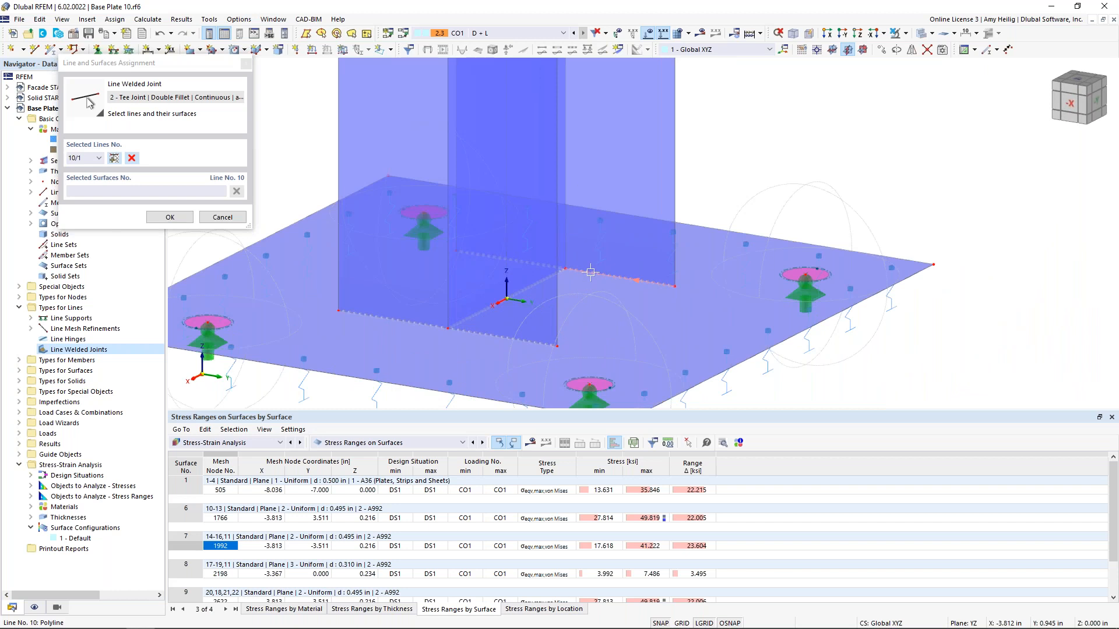
pyautogui.click(607, 184)
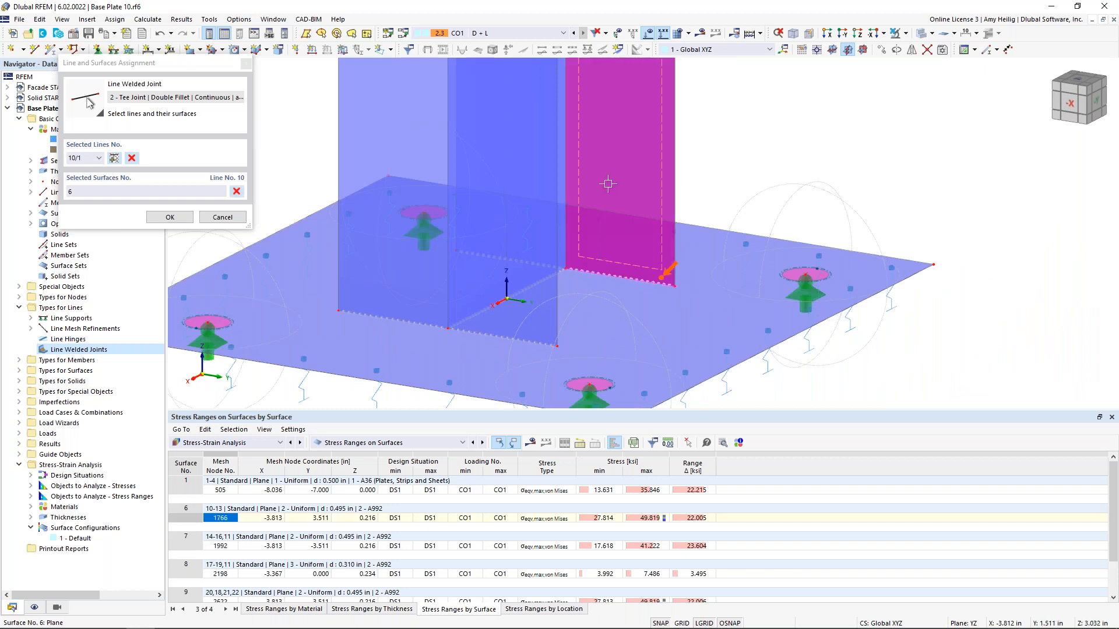
pyautogui.click(672, 310)
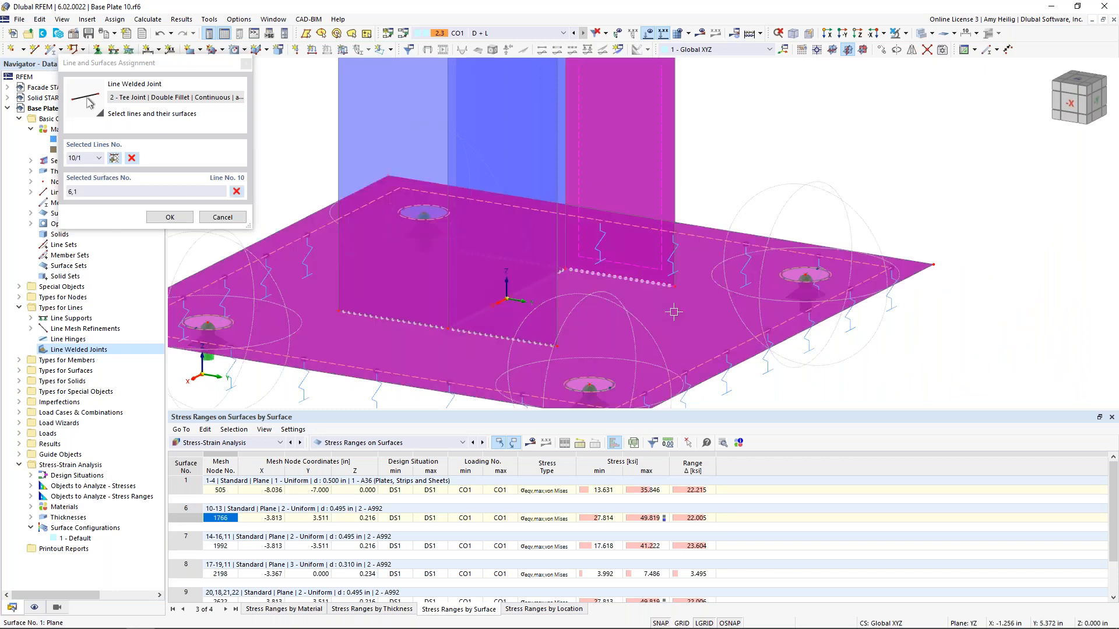
pyautogui.click(114, 159)
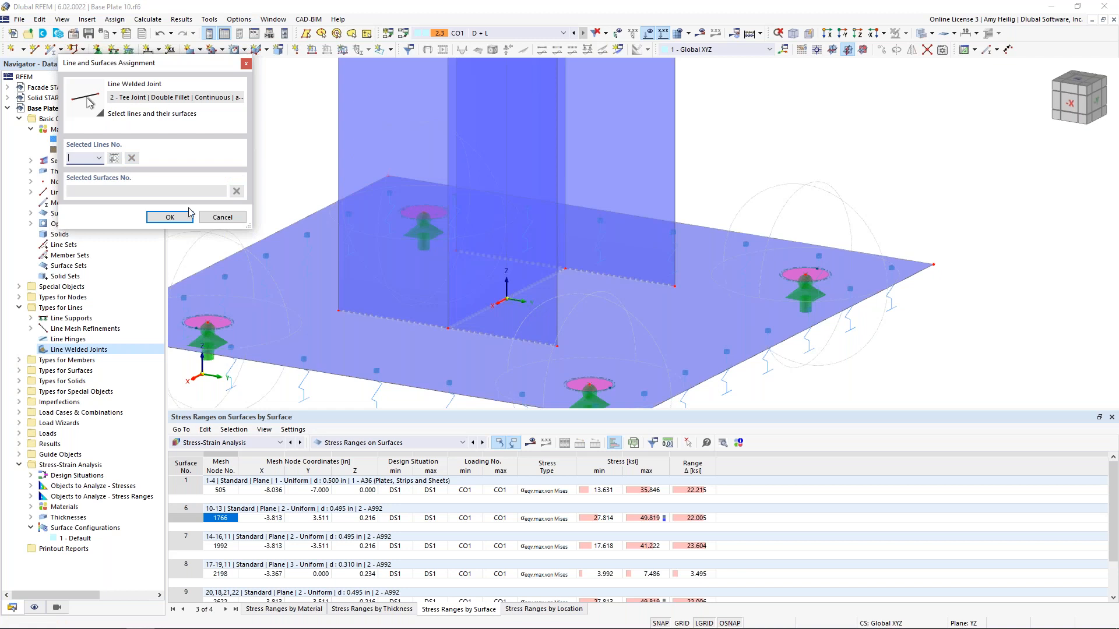
# - Add line 23 to welded joint 2, joining flange surface 10 and base plate surface 1
pyautogui.click(359, 314)
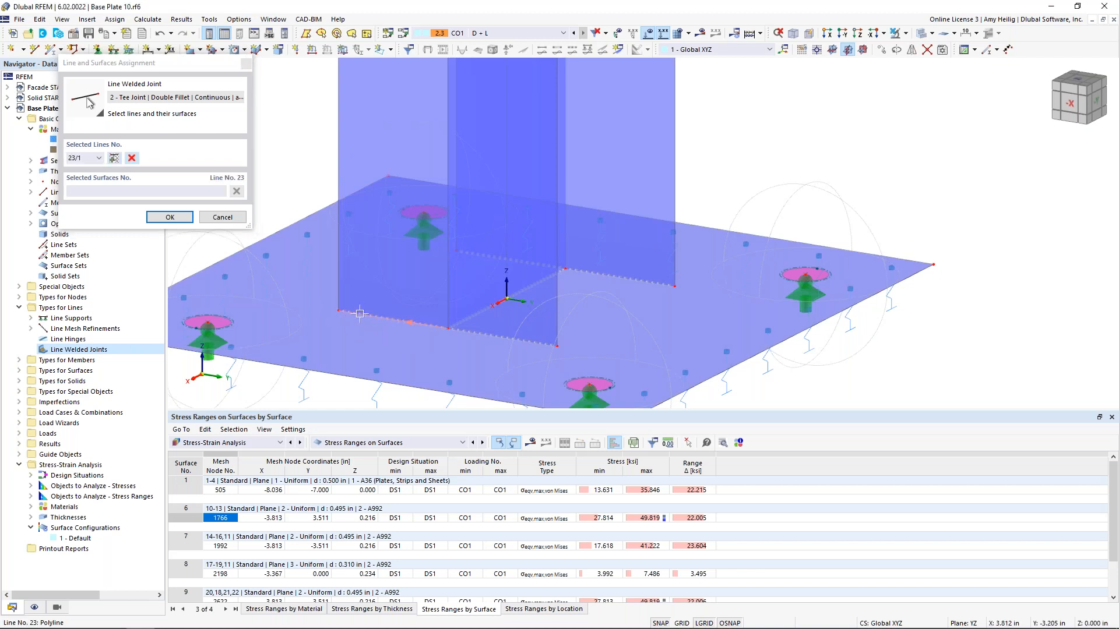
pyautogui.click(356, 162)
pyautogui.click(320, 282)
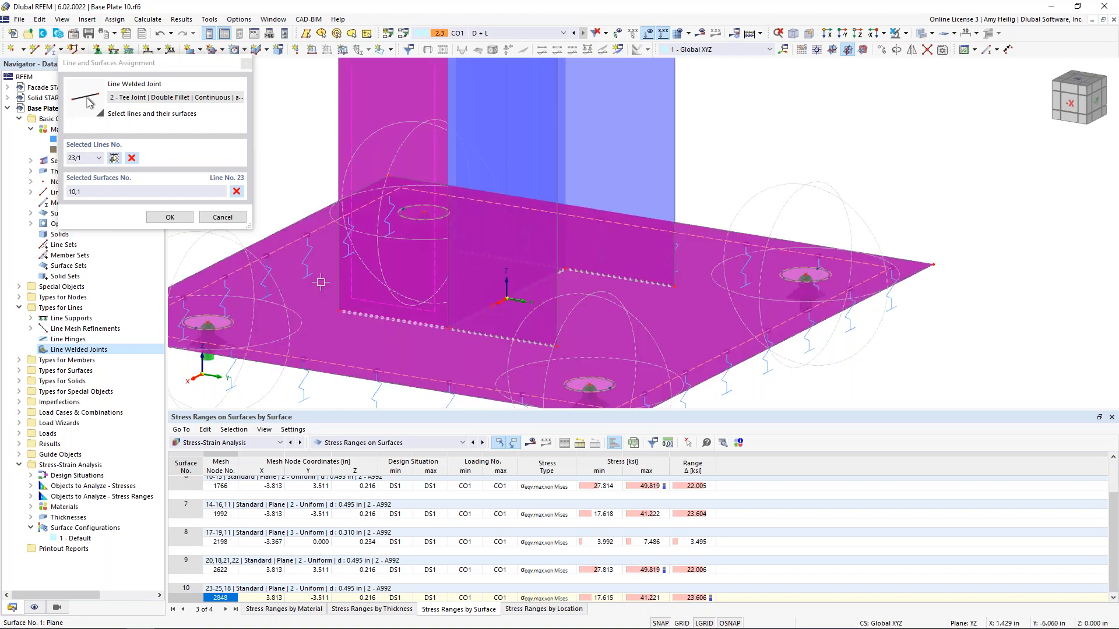
pyautogui.click(115, 158)
pyautogui.click(114, 158)
# - Add line 20 with flange surface 9 and base plate surface 1, and save the line welded joints, accepting deletion of the results
pyautogui.click(474, 332)
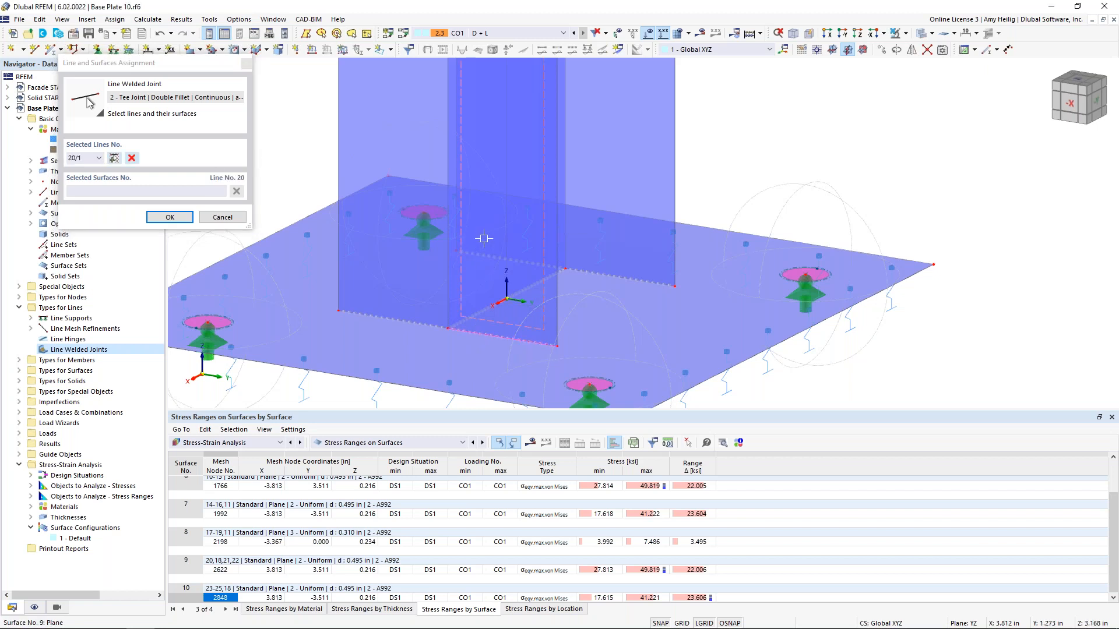
pyautogui.click(462, 320)
pyautogui.click(448, 348)
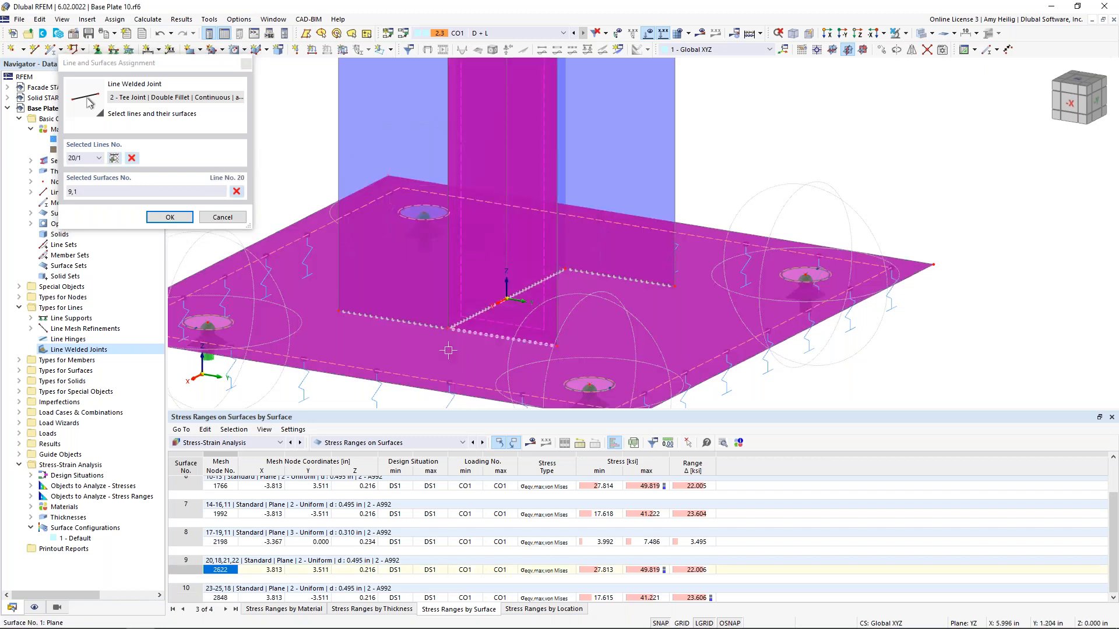
pyautogui.click(169, 217)
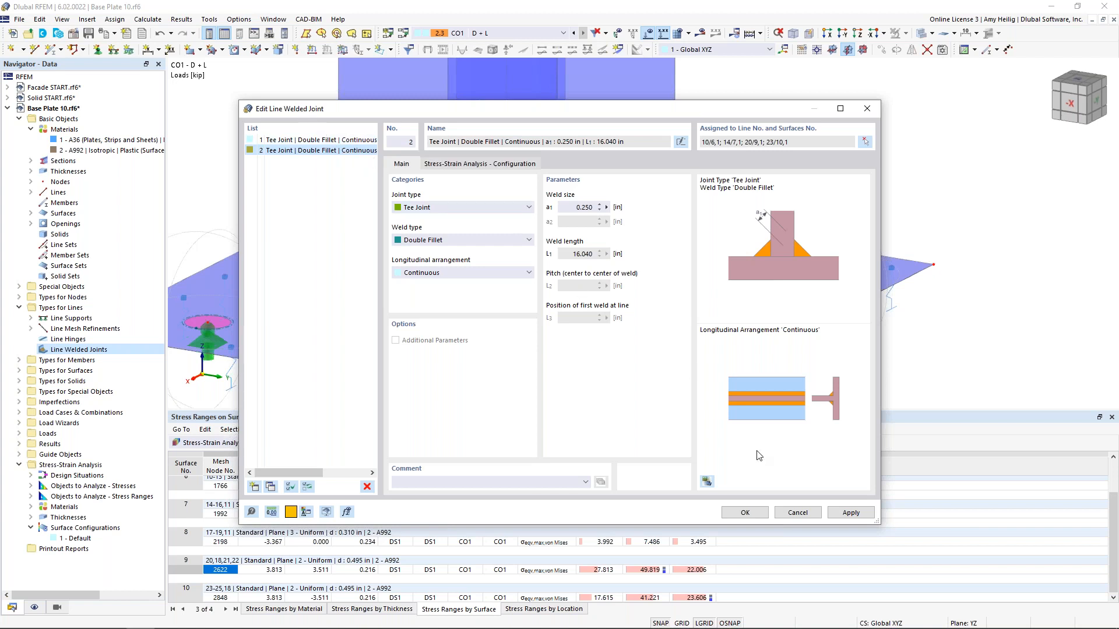
pyautogui.click(747, 513)
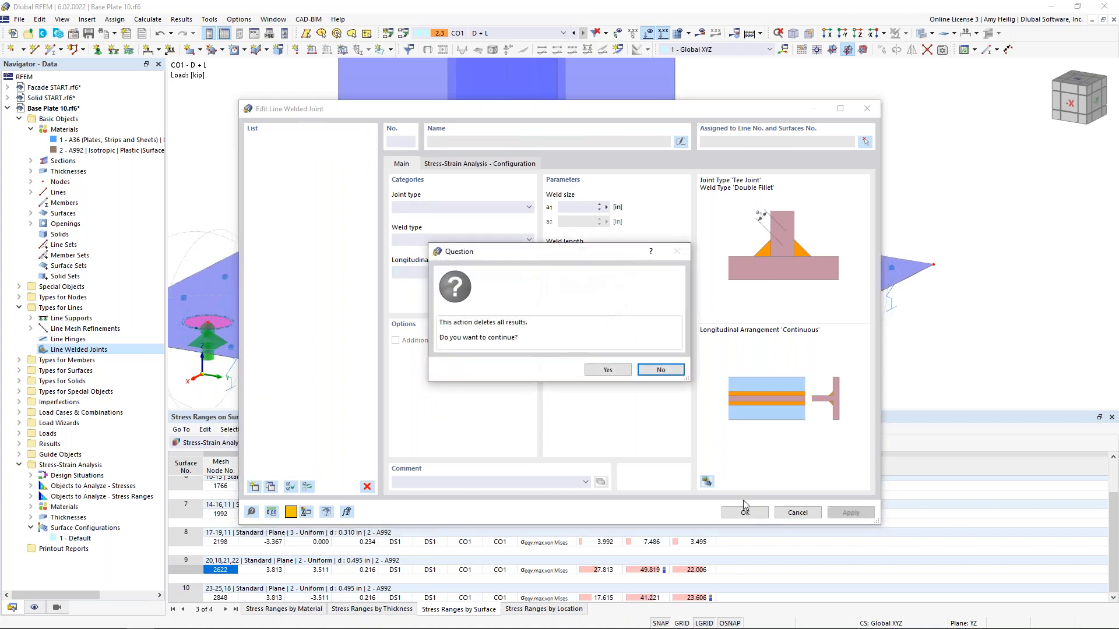
pyautogui.click(607, 370)
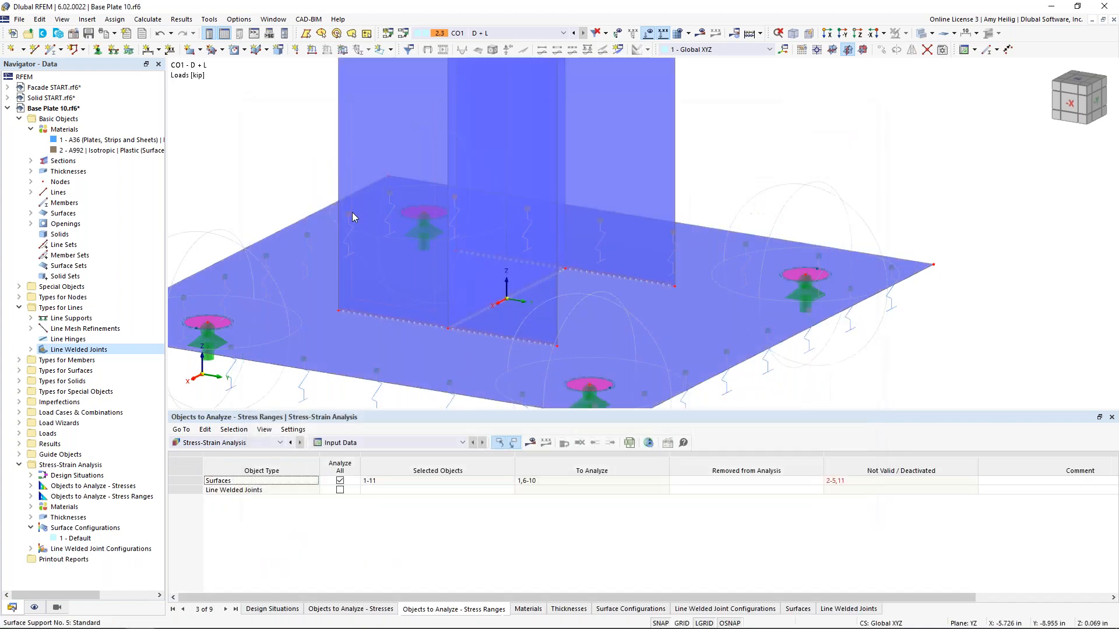
# - Open the Default line welded joint configuration of the stress-strain analysis and review the first stress types, f normal, f bending and f s,shear
pyautogui.keyDown('ctrl'); pyautogui.moveTo(381, 263); pyautogui.dragTo(529, 227, button='middle'); pyautogui.keyUp('ctrl')
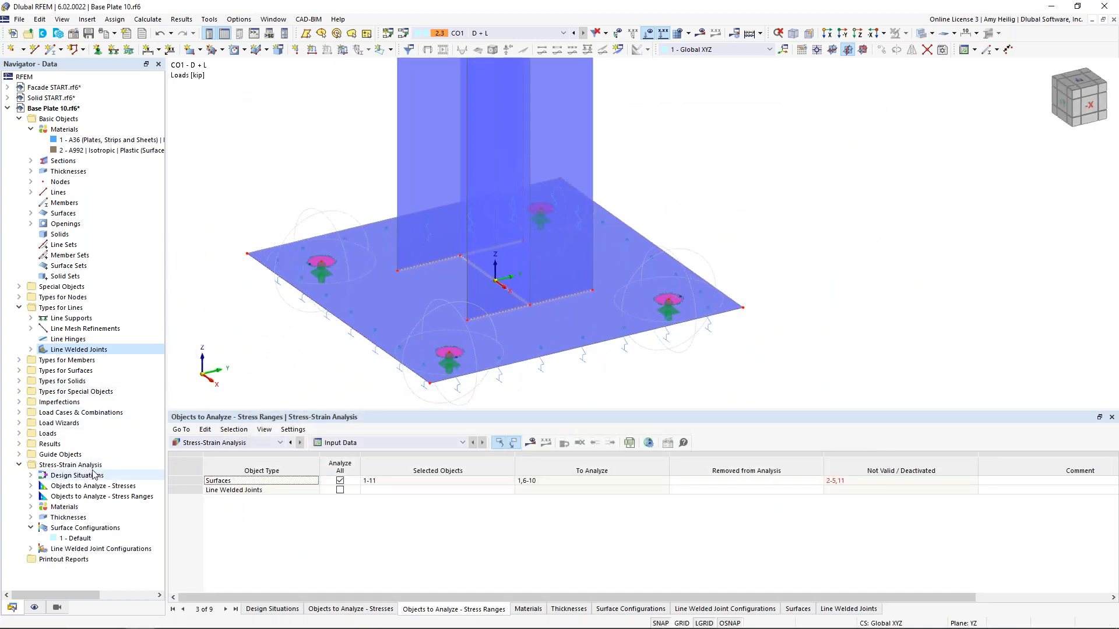
pyautogui.click(31, 549)
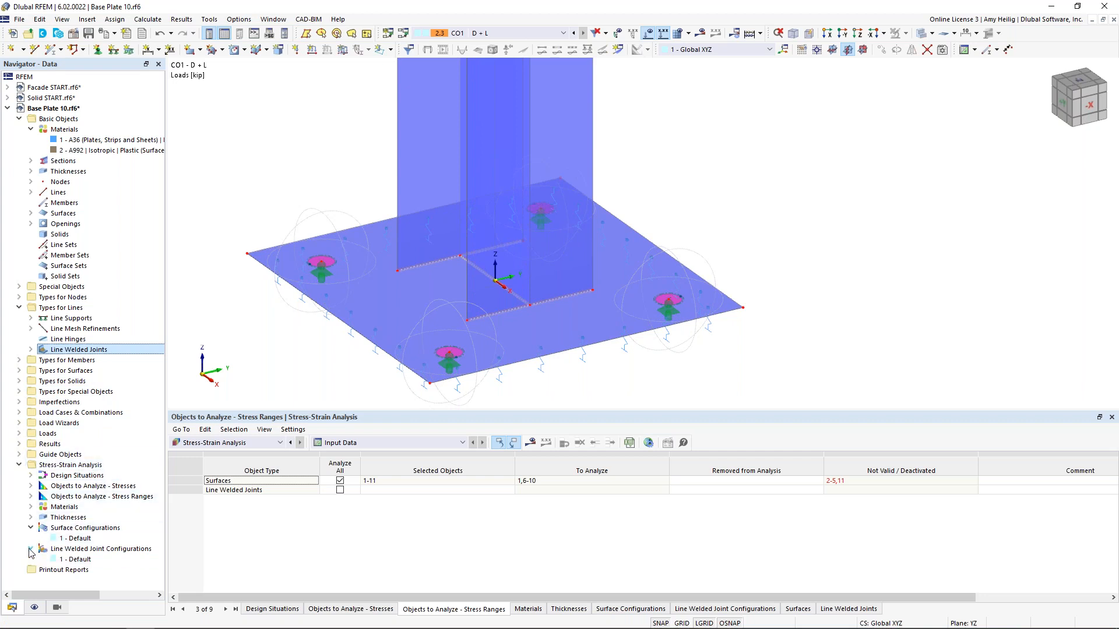
pyautogui.doubleClick(84, 560)
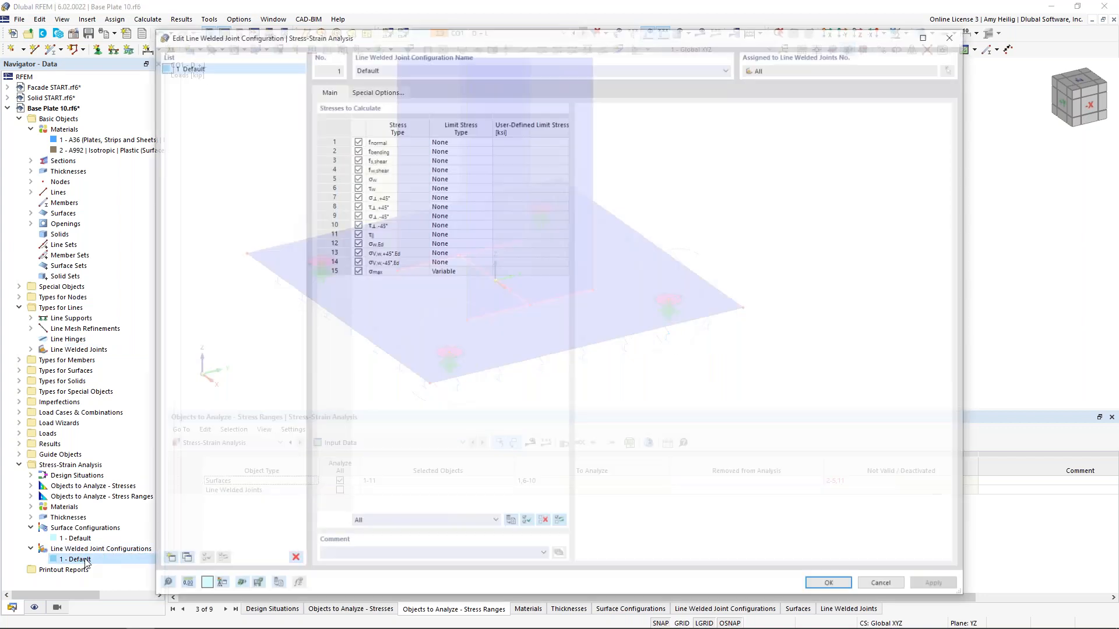
pyautogui.click(388, 142)
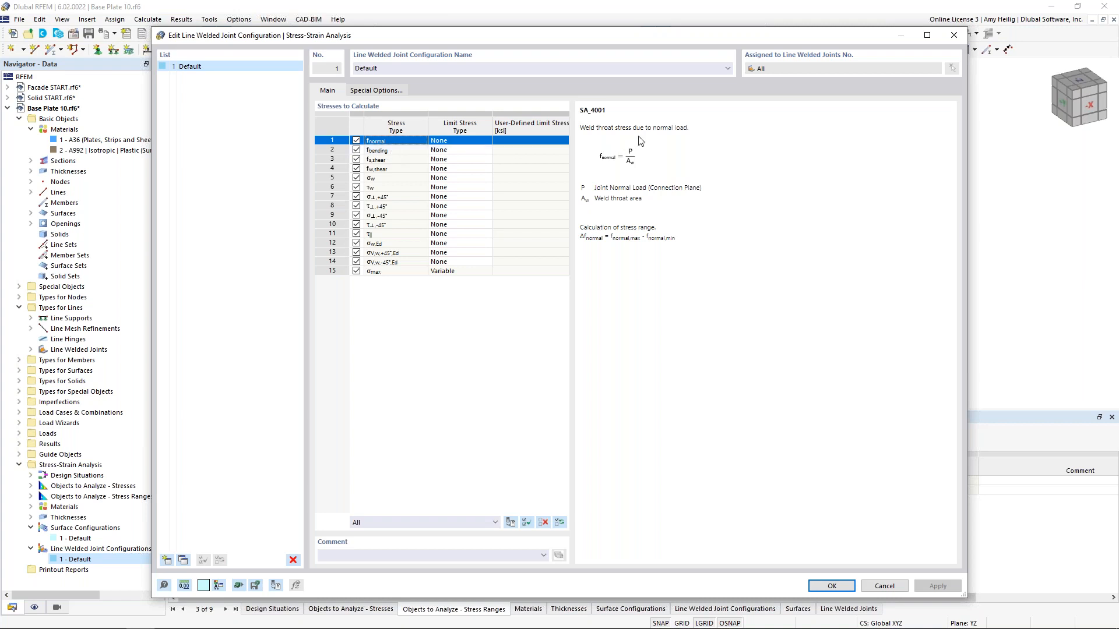
pyautogui.click(458, 150)
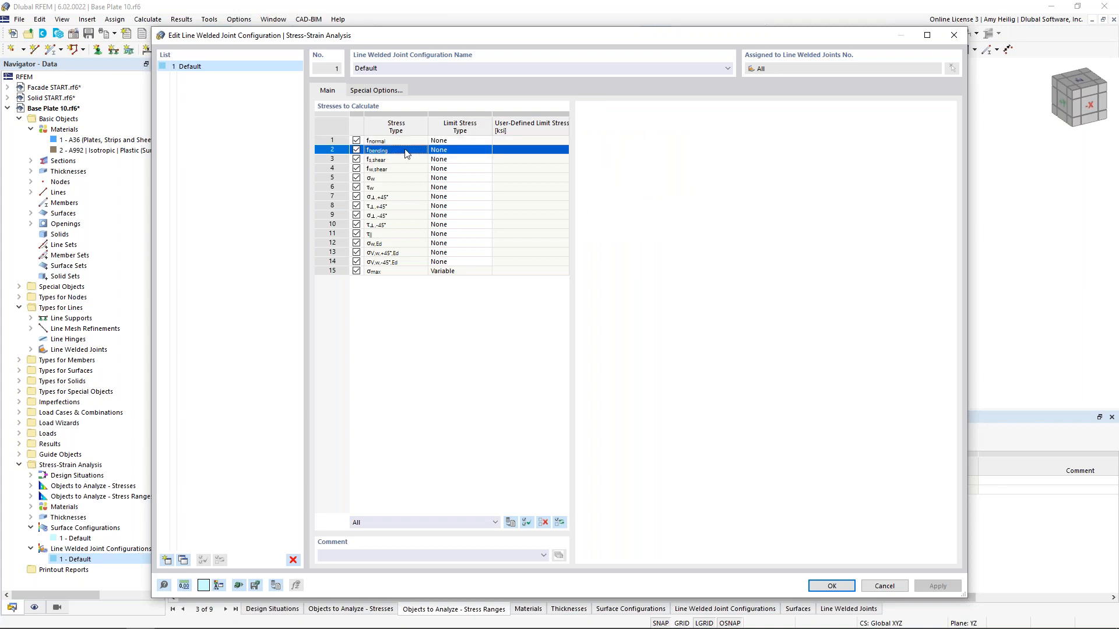
pyautogui.click(416, 162)
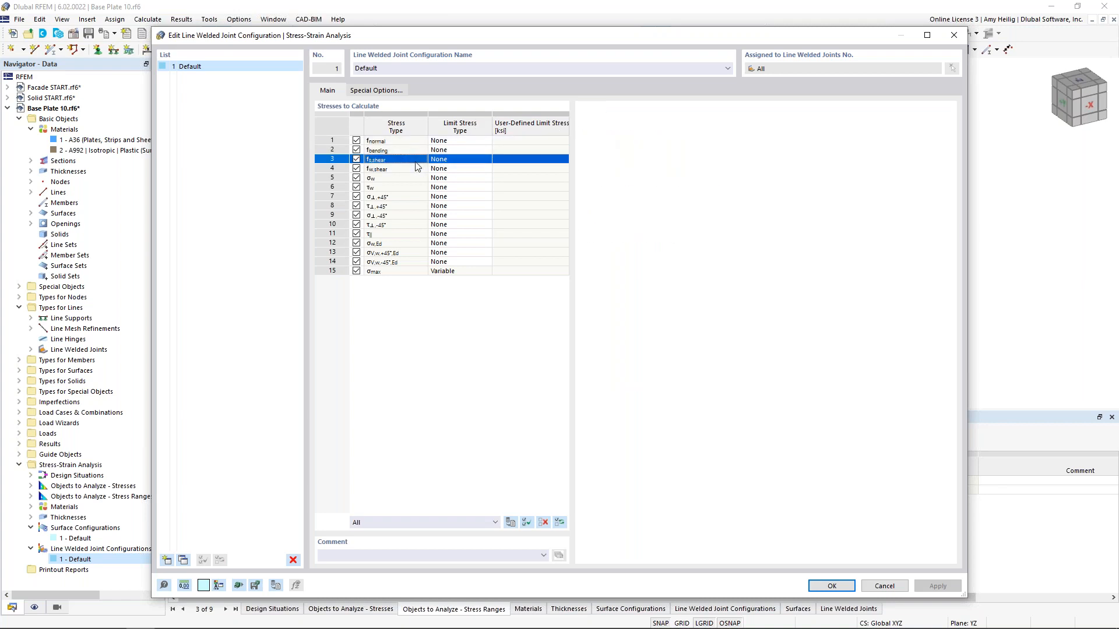
# - Limit the weld stresses to calculate to f normal, f bending, f s,shear, f w,shear and σw,Ed
pyautogui.click(543, 522)
pyautogui.click(356, 140)
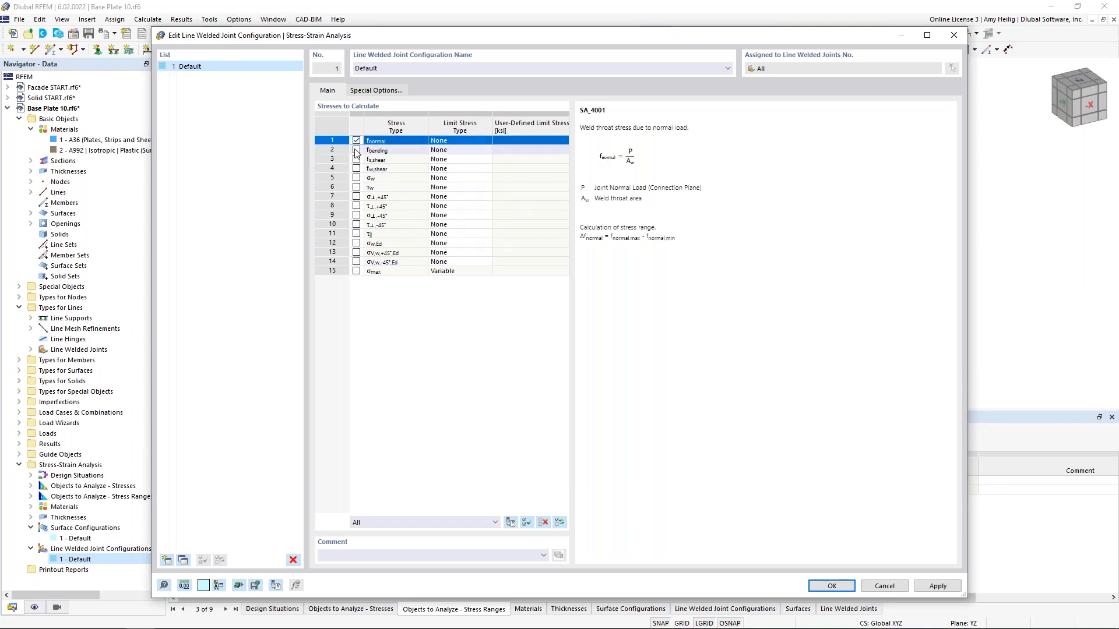
pyautogui.click(356, 150)
pyautogui.click(356, 159)
pyautogui.click(357, 169)
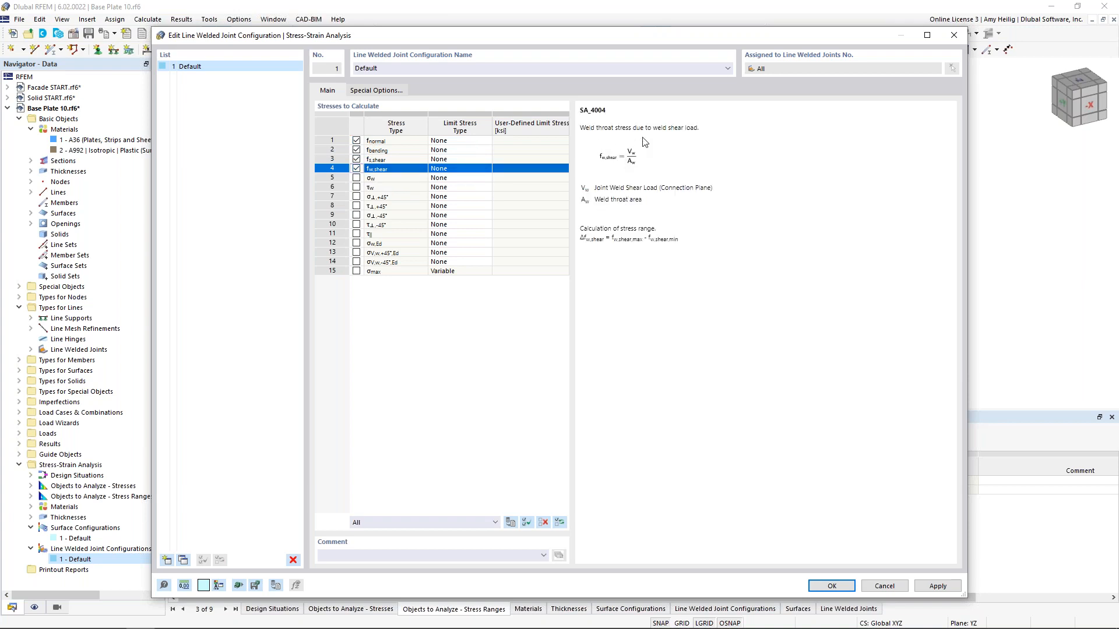
pyautogui.click(356, 243)
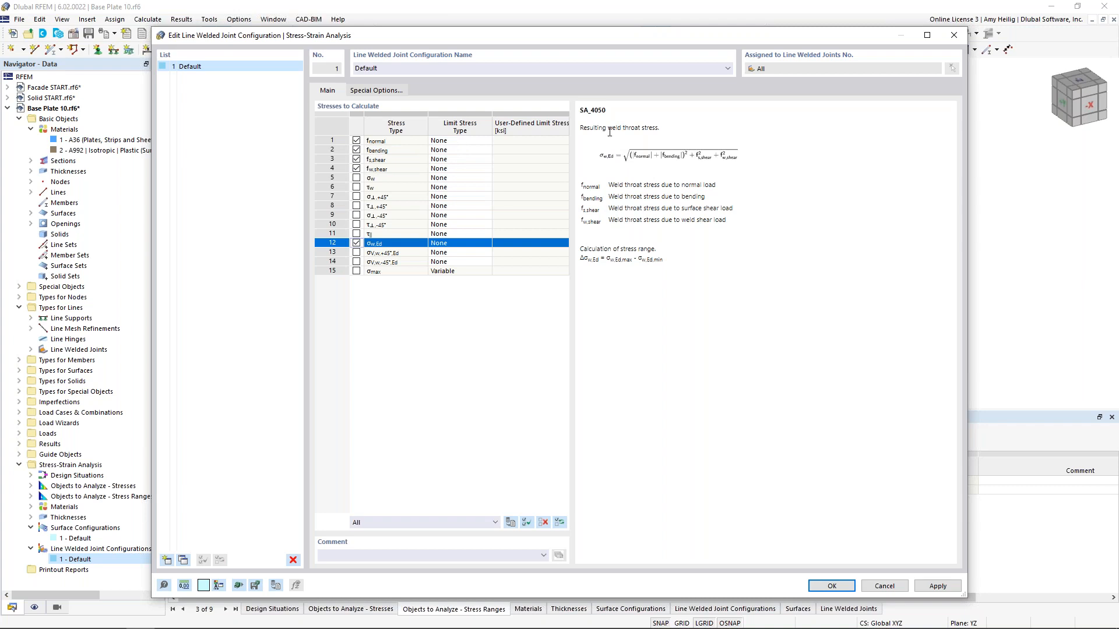
# - Set the smoothing to None for the joint weld shear, surface shear, normal and bending loads
pyautogui.click(389, 93)
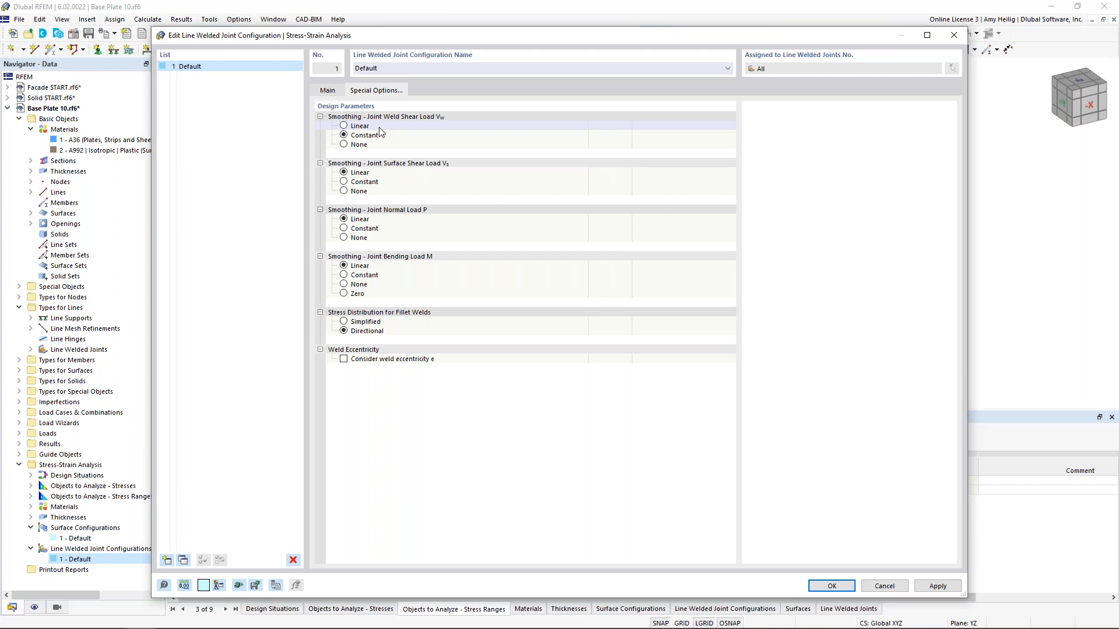
pyautogui.click(344, 145)
pyautogui.click(344, 191)
pyautogui.click(344, 238)
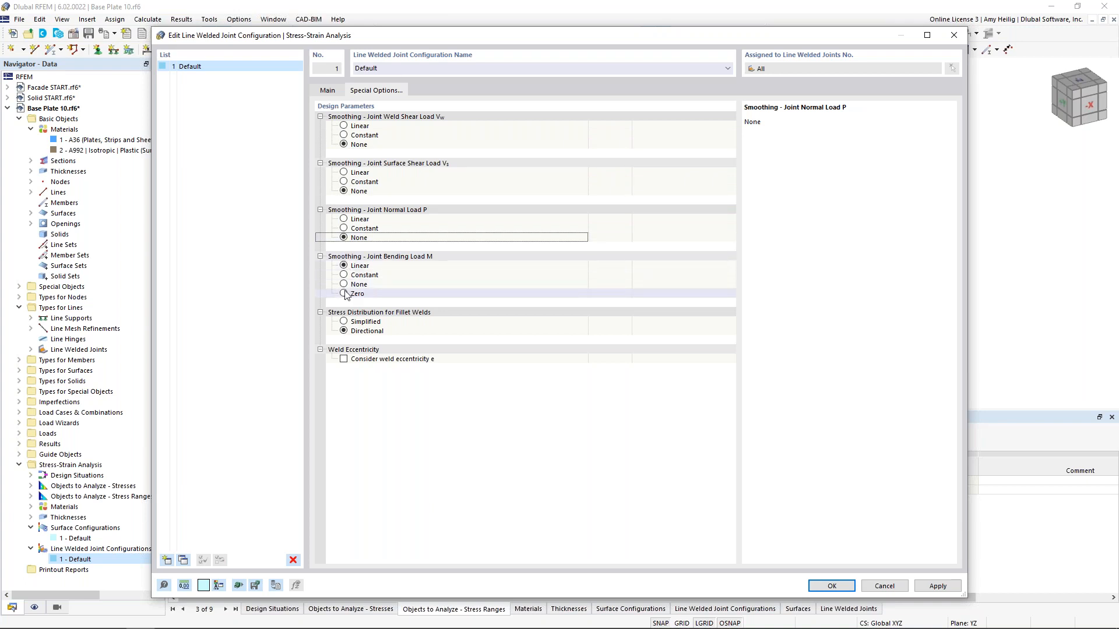
pyautogui.click(345, 285)
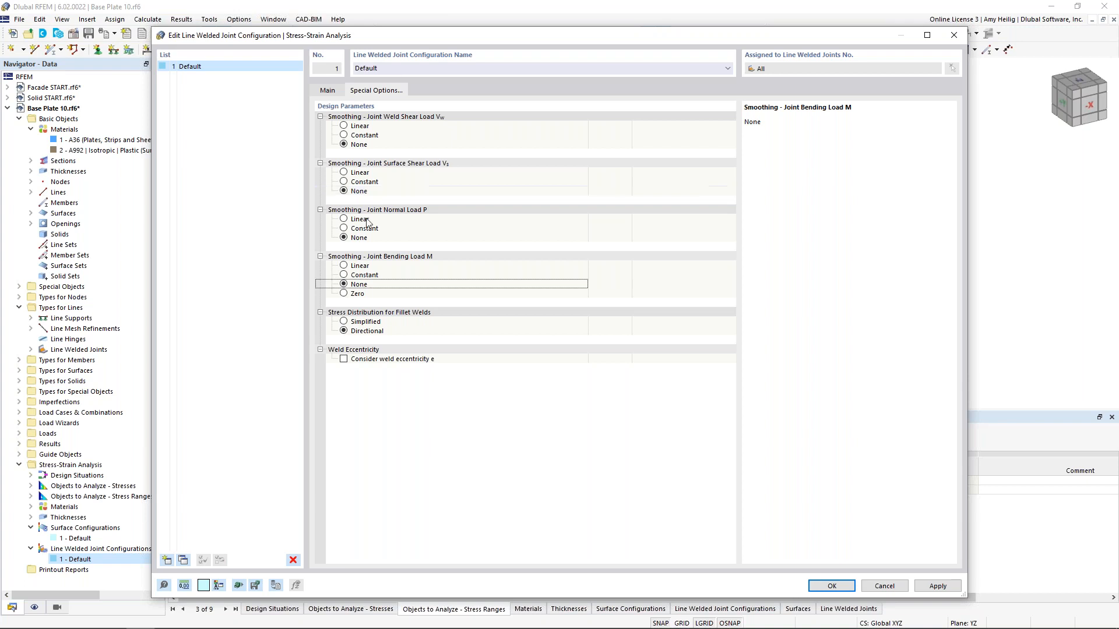
# - Use the Simplified stress distribution for fillet welds and consider the weld eccentricity e
pyautogui.click(345, 323)
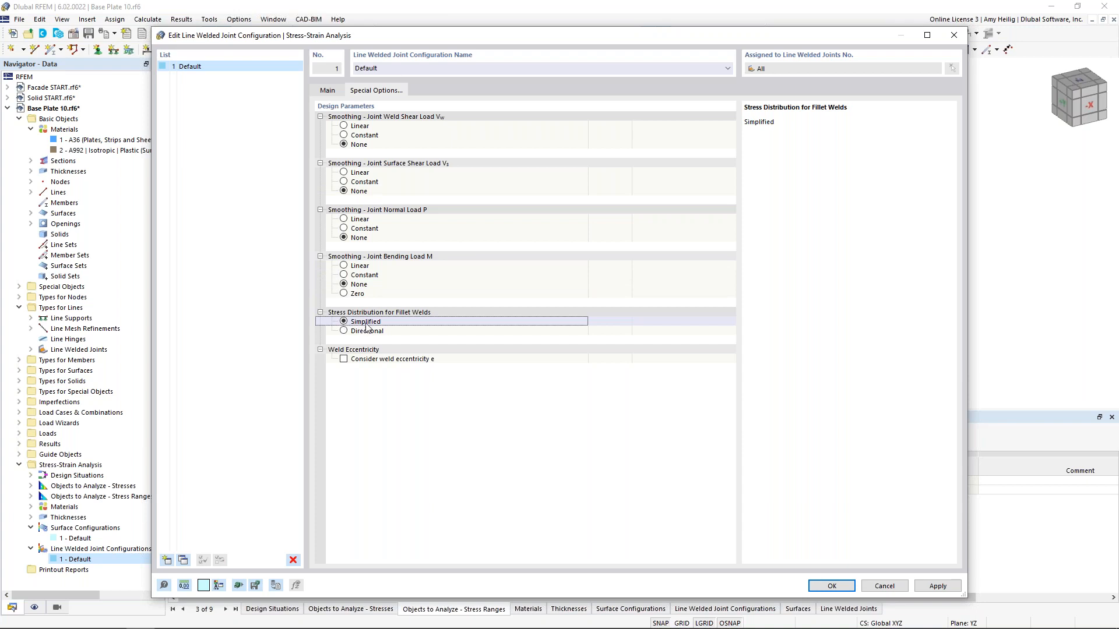
pyautogui.click(344, 358)
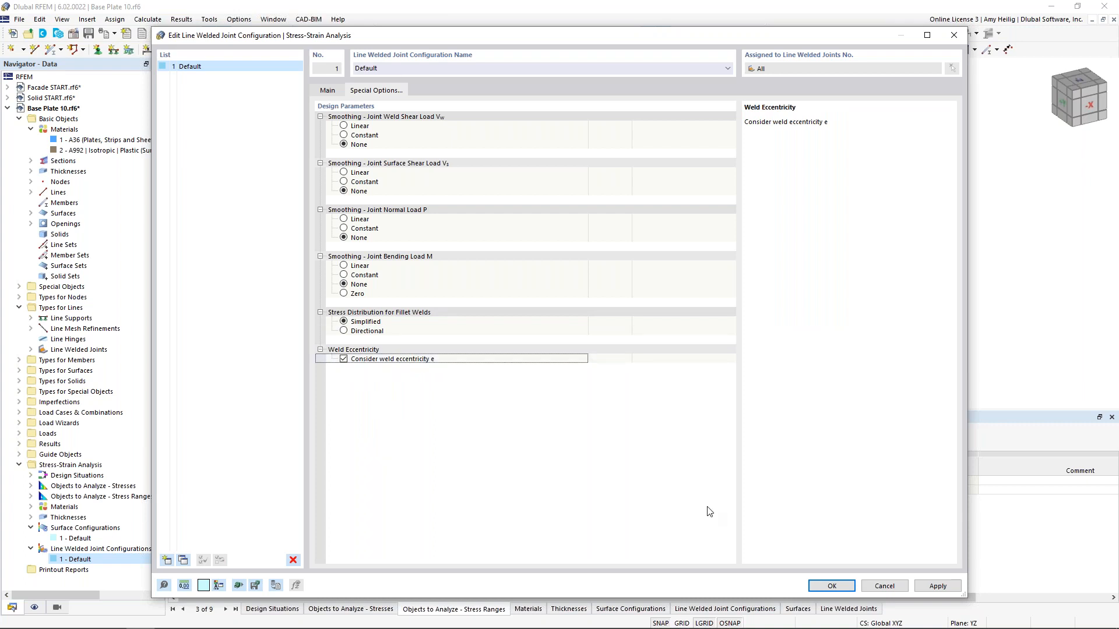
# - Give the resulting weld throat stress σw,Ed a user-defined limit stress of 57 ksi
pyautogui.click(328, 91)
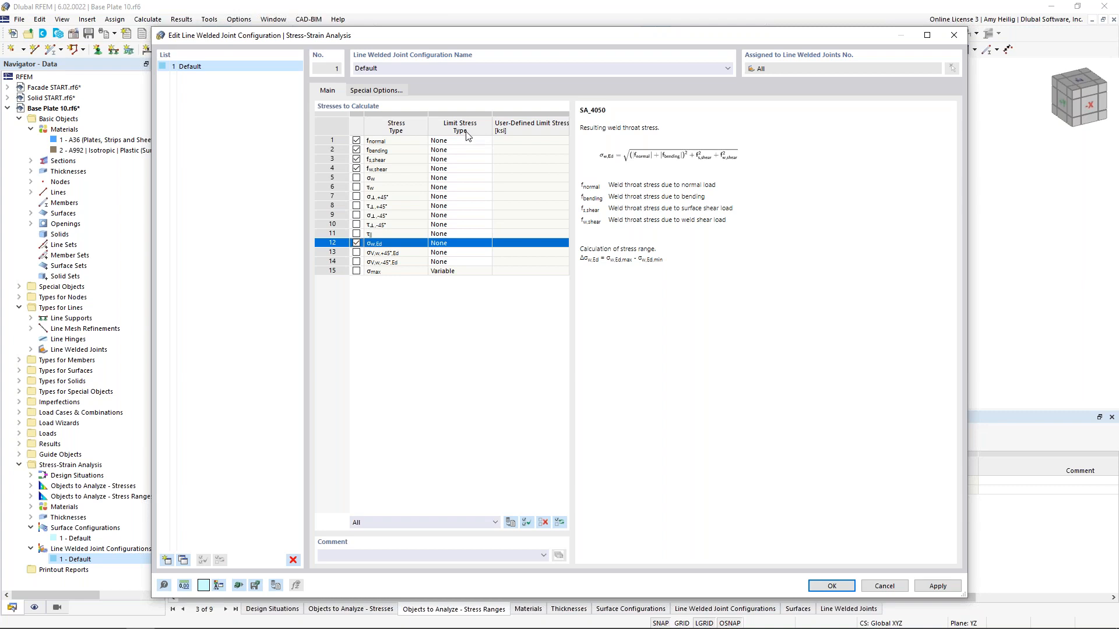
pyautogui.click(472, 242)
pyautogui.click(486, 244)
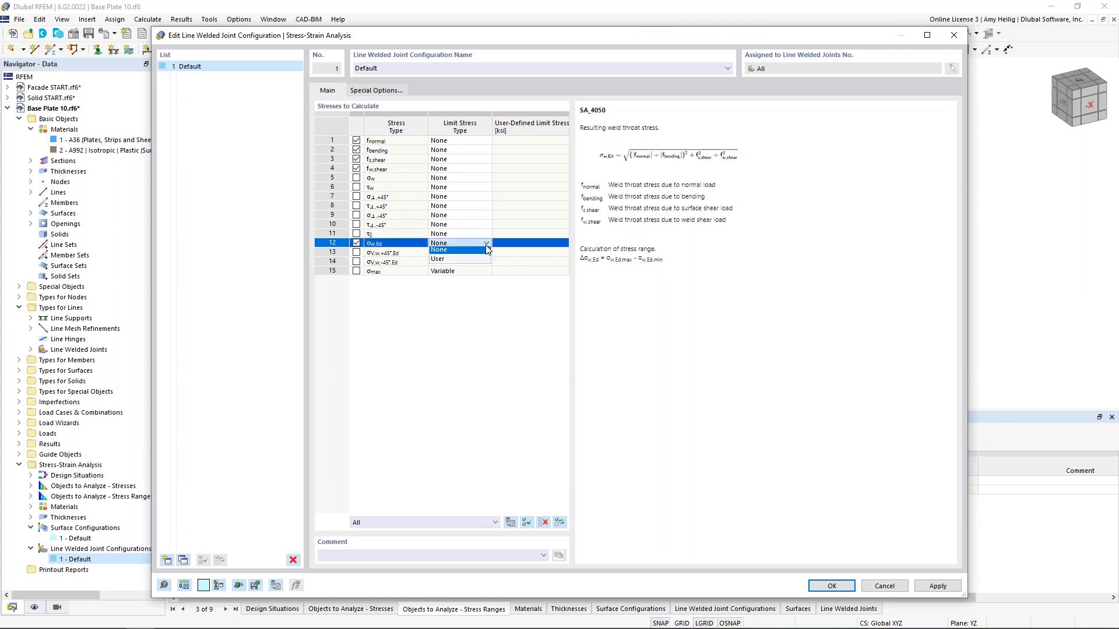
pyautogui.click(480, 260)
pyautogui.click(513, 243)
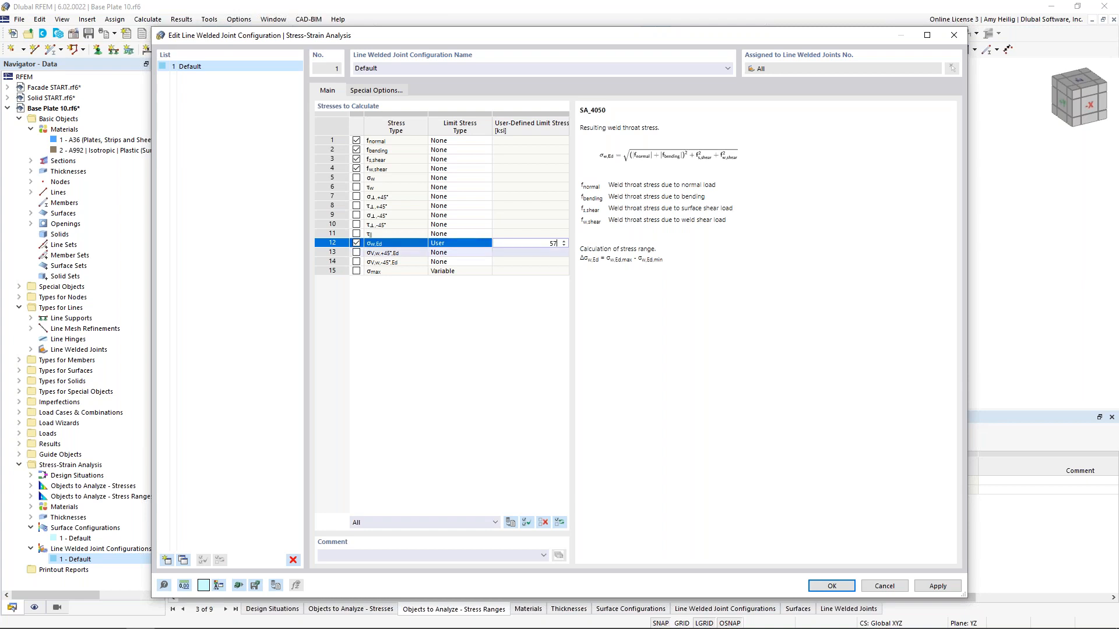
pyautogui.click(532, 295)
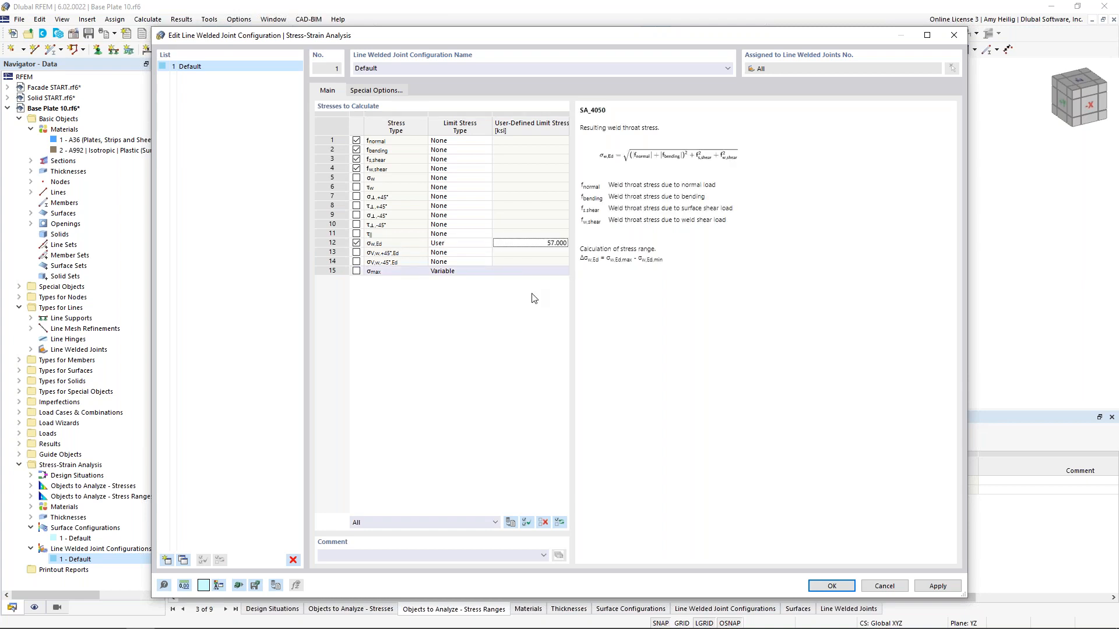
# - Accept the weld configuration, check the objects to analyze for stresses, and calculate the stress-strain analysis results
pyautogui.click(832, 586)
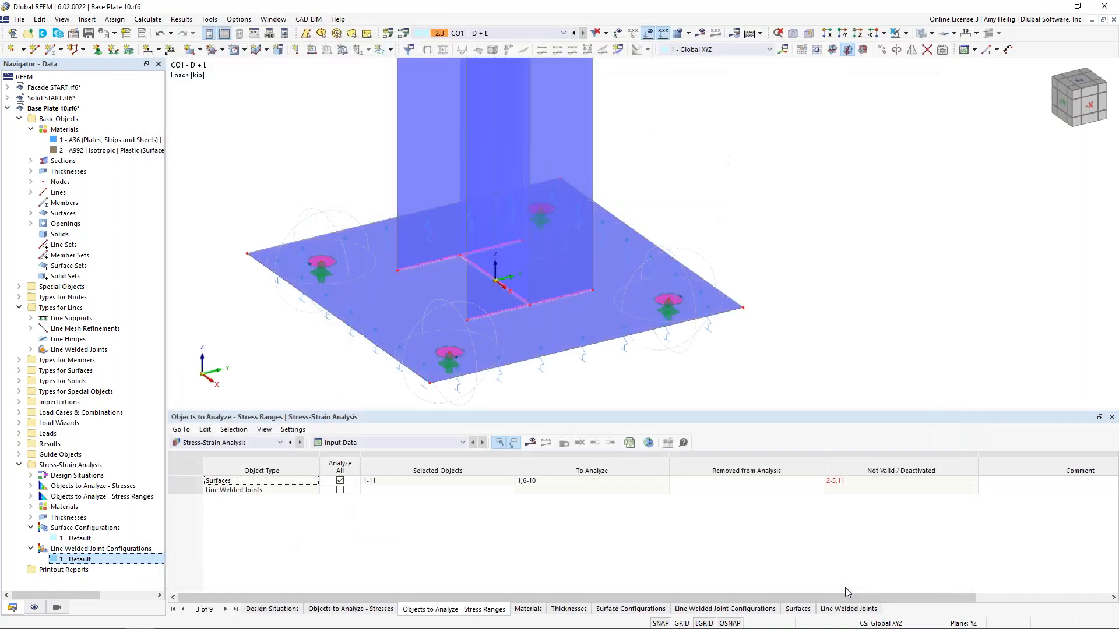
pyautogui.click(208, 445)
pyautogui.click(209, 445)
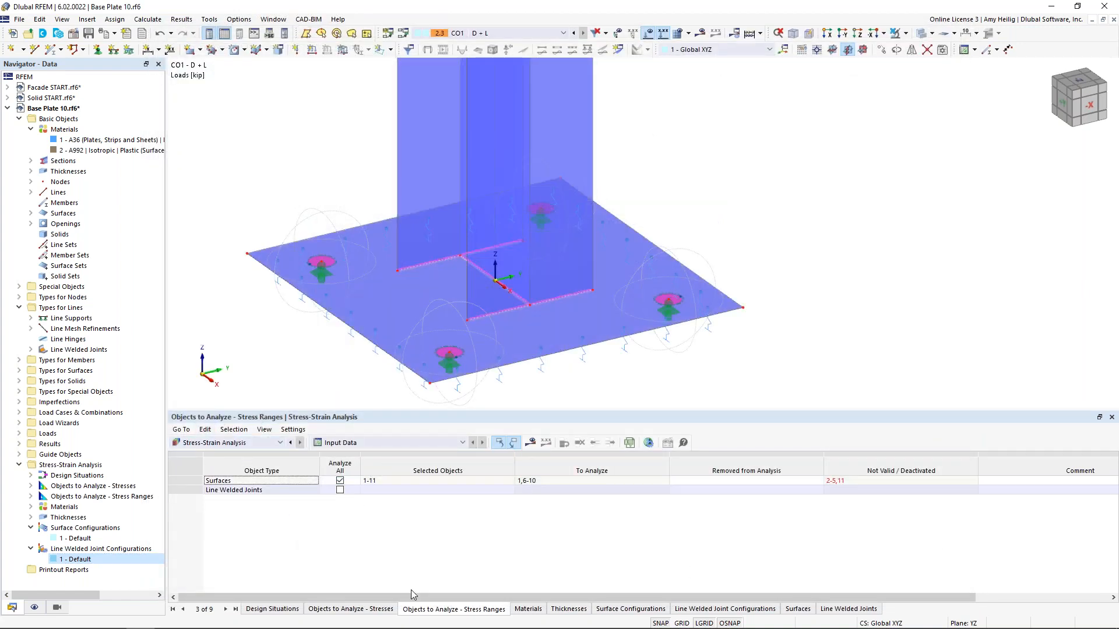
pyautogui.click(376, 609)
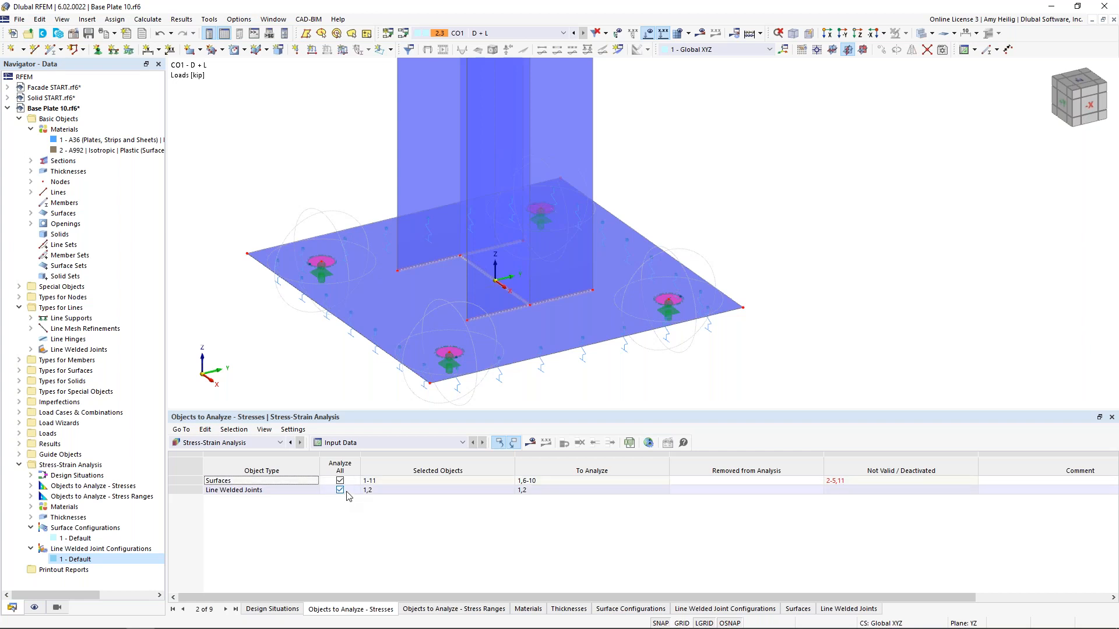
pyautogui.click(530, 442)
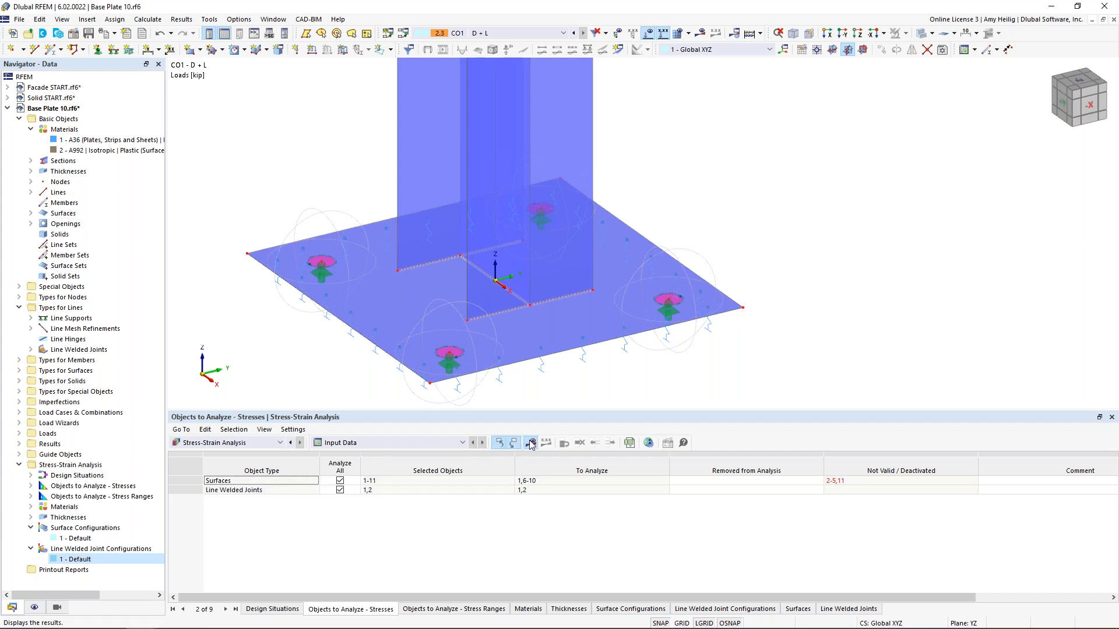
pyautogui.click(606, 371)
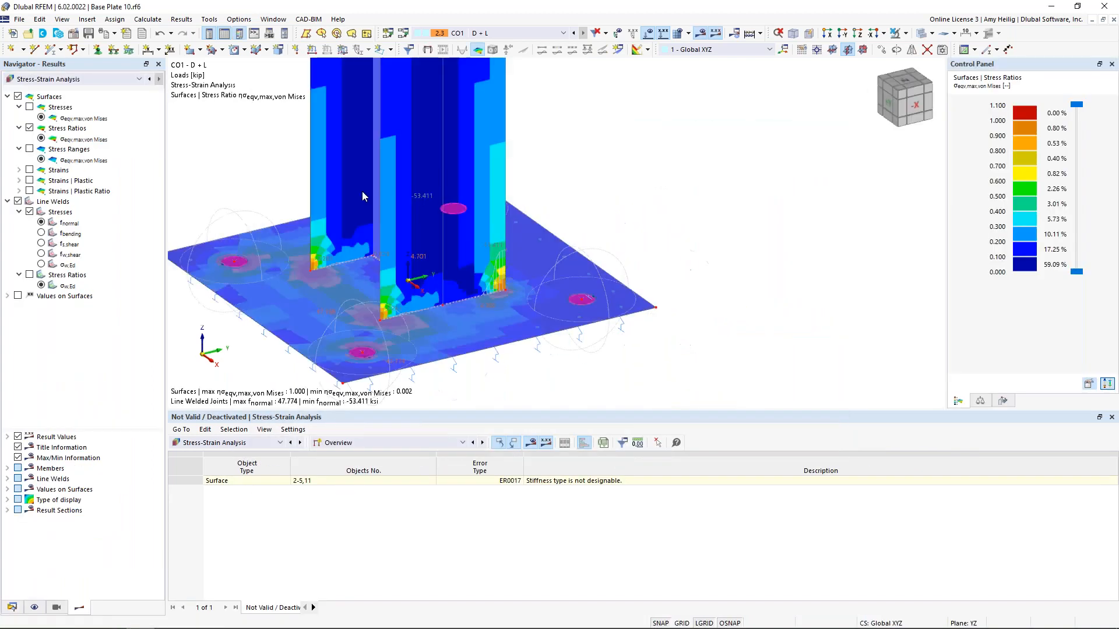
# - List the stresses in line welds by line and isolate the weld diagrams by hiding the surface results in a wireframe display
pyautogui.moveTo(267, 176); pyautogui.dragTo(412, 159, button='middle')
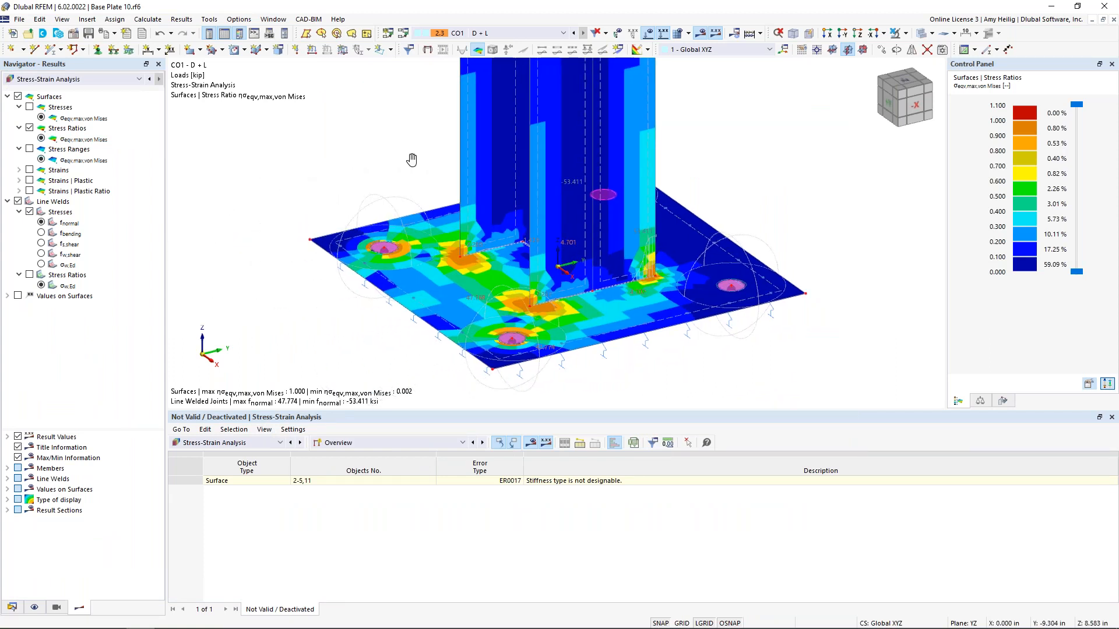
pyautogui.click(361, 443)
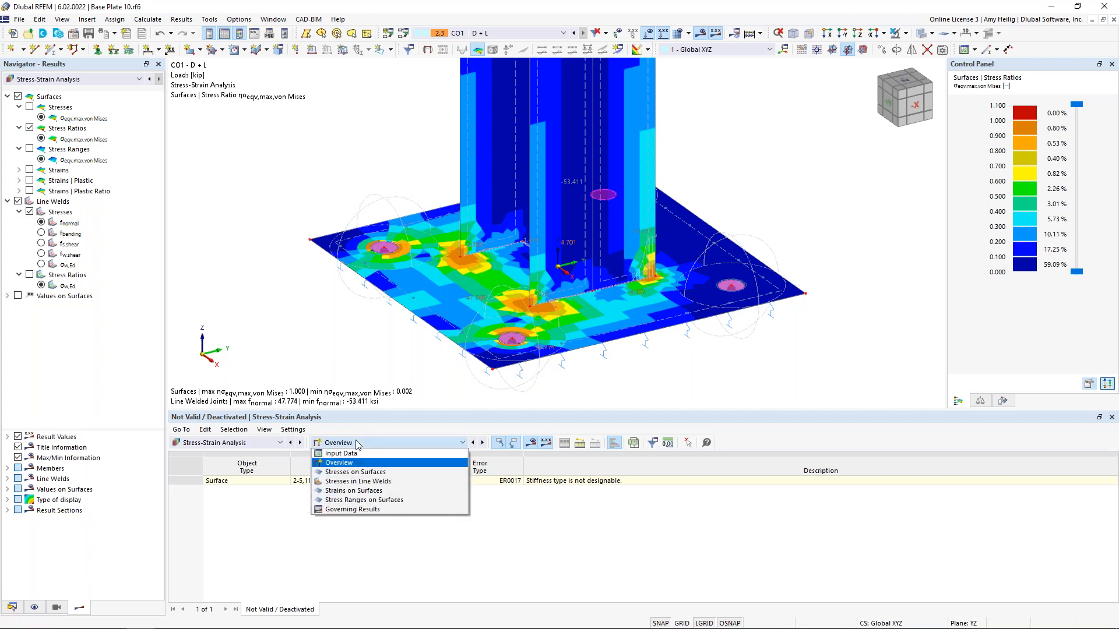
pyautogui.click(368, 482)
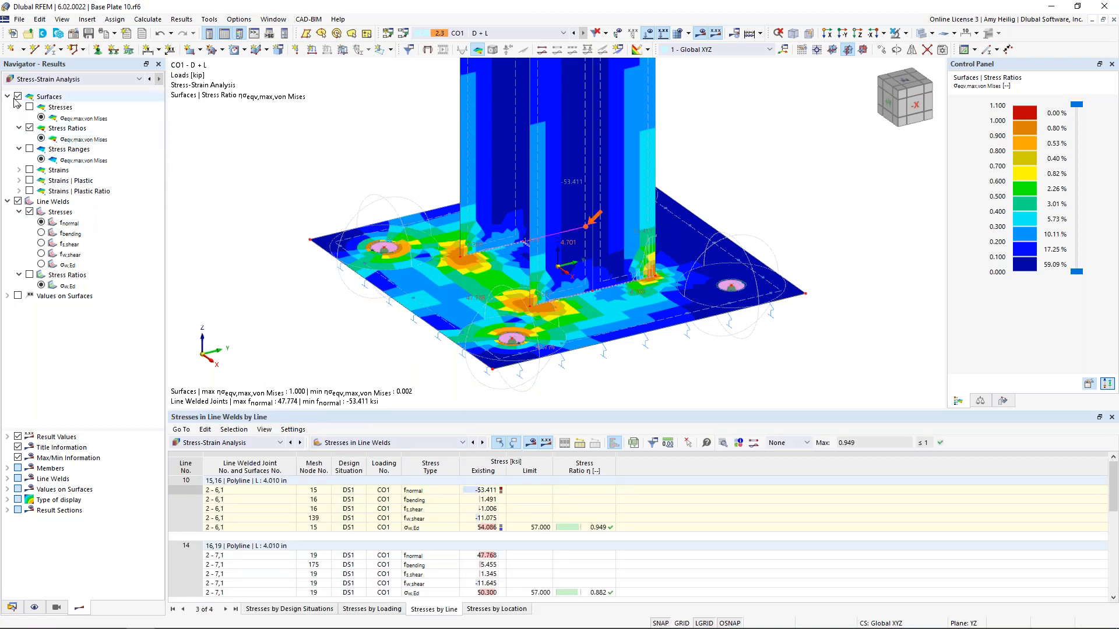
pyautogui.click(18, 97)
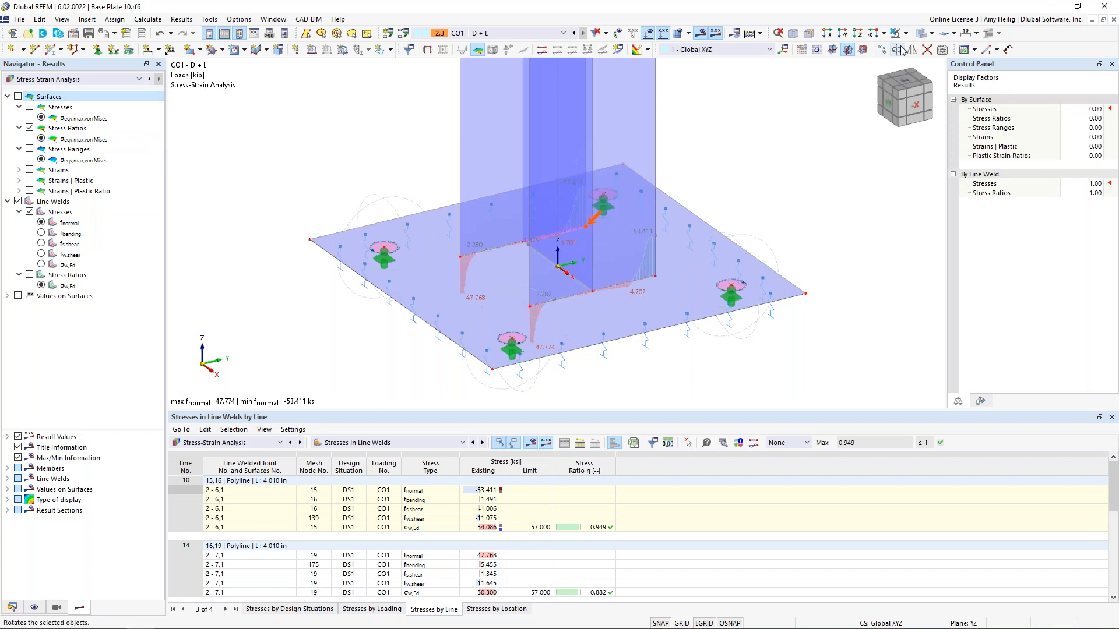
pyautogui.click(921, 34)
pyautogui.scroll(3, 595, 285)
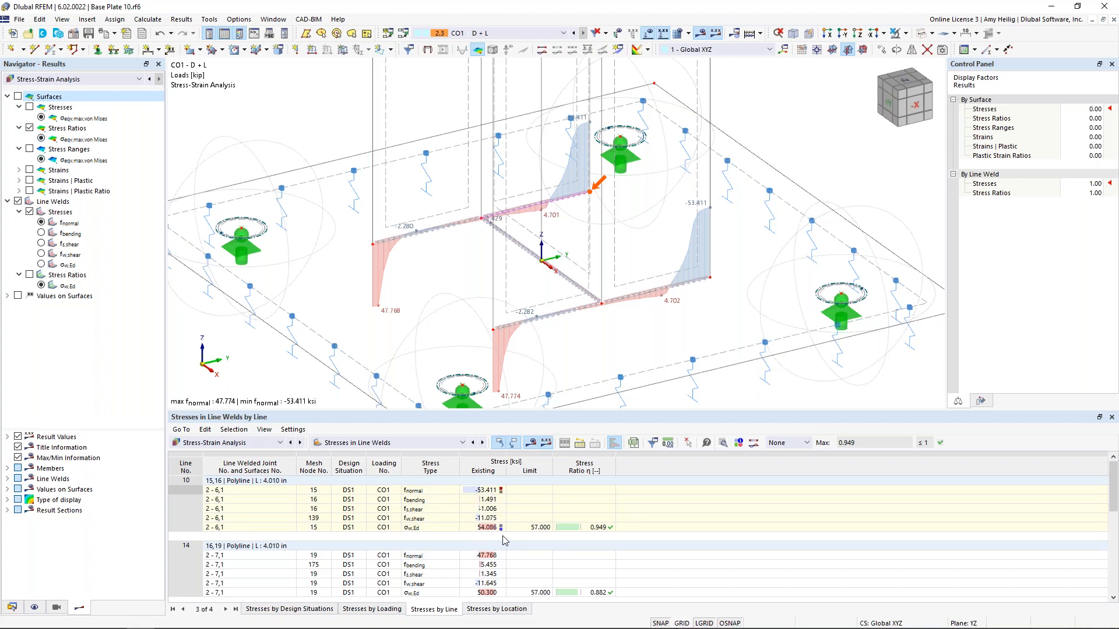
# - Examine the σw,Ed limit stress and stress ratio for line 10, and read the results of the following weld lines
pyautogui.click(525, 529)
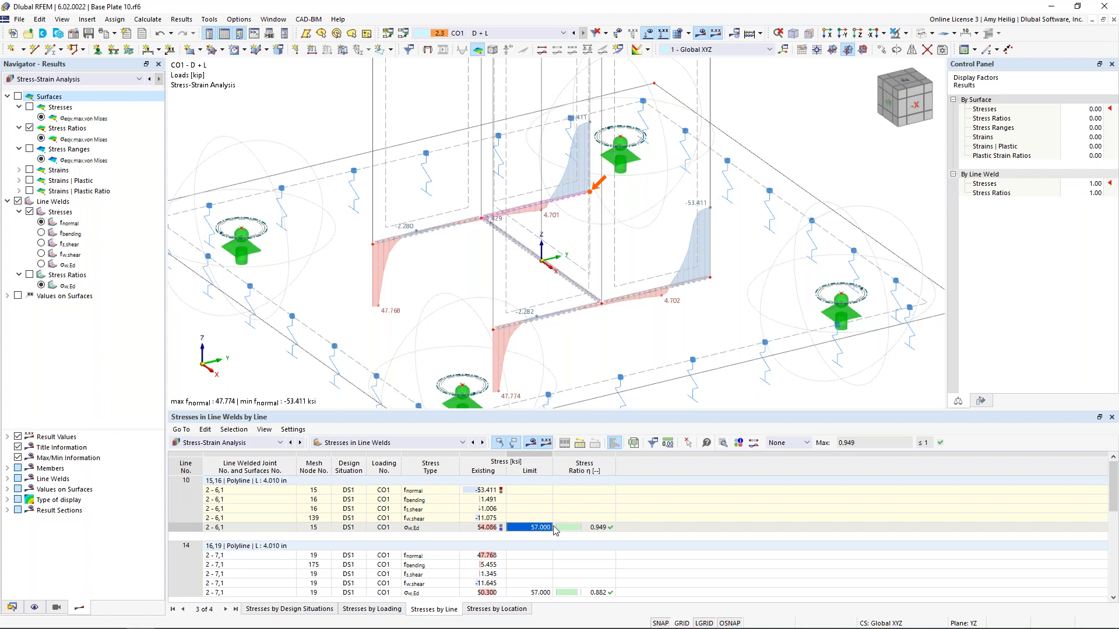
pyautogui.click(583, 528)
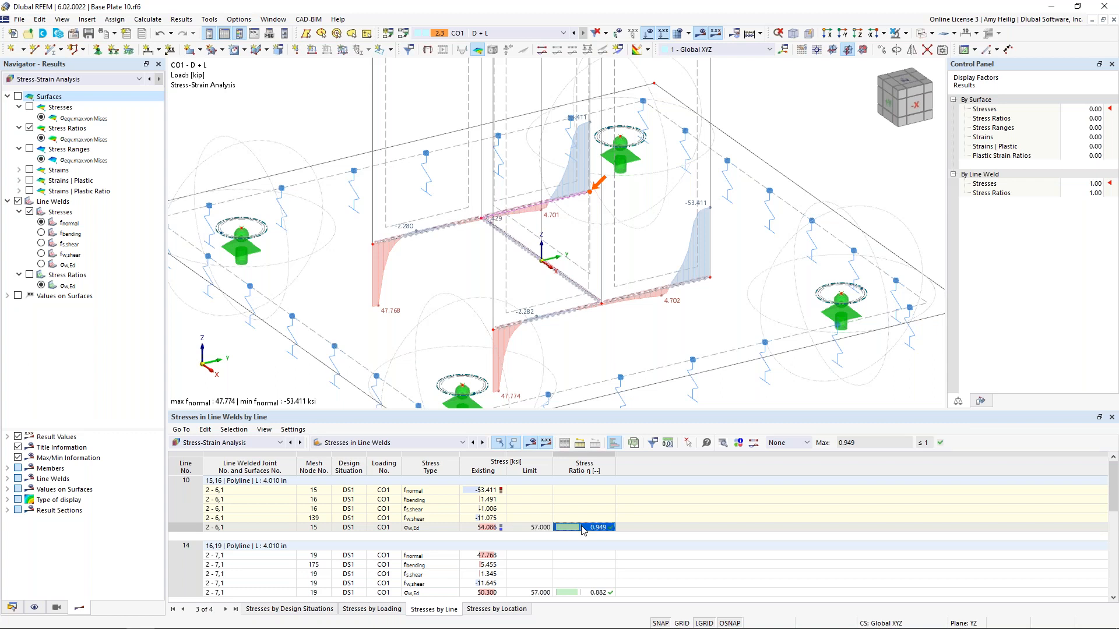
pyautogui.scroll(-4, 584, 530)
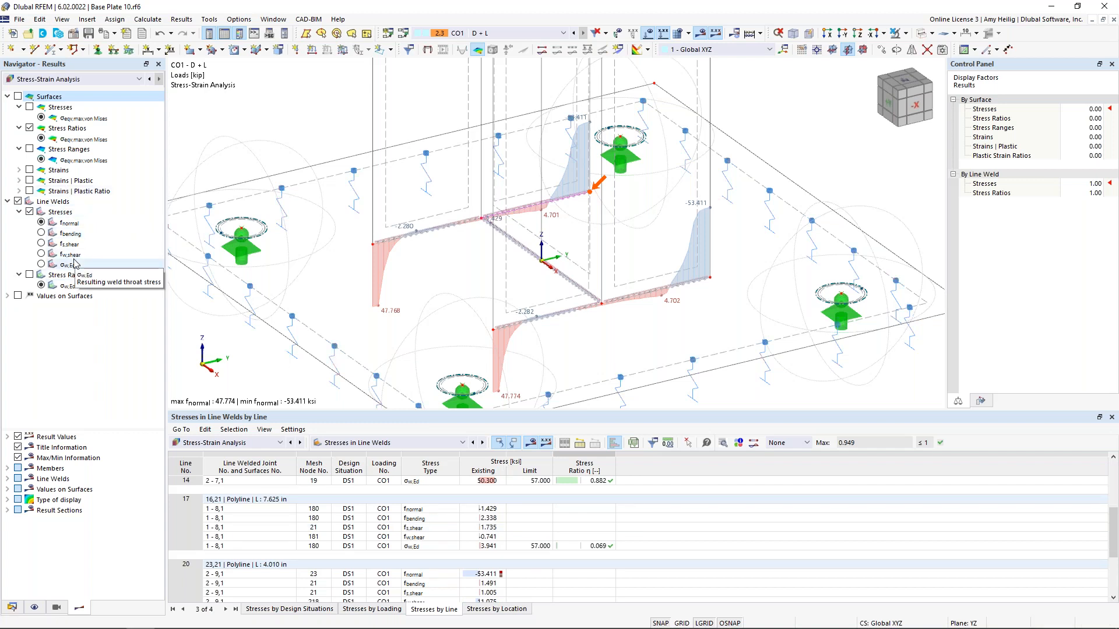
# - View the f bending and f s,shear weld stress diagrams, followed by the σw,Ed stress ratio diagram in place of the stresses
pyautogui.click(42, 234)
pyautogui.click(42, 245)
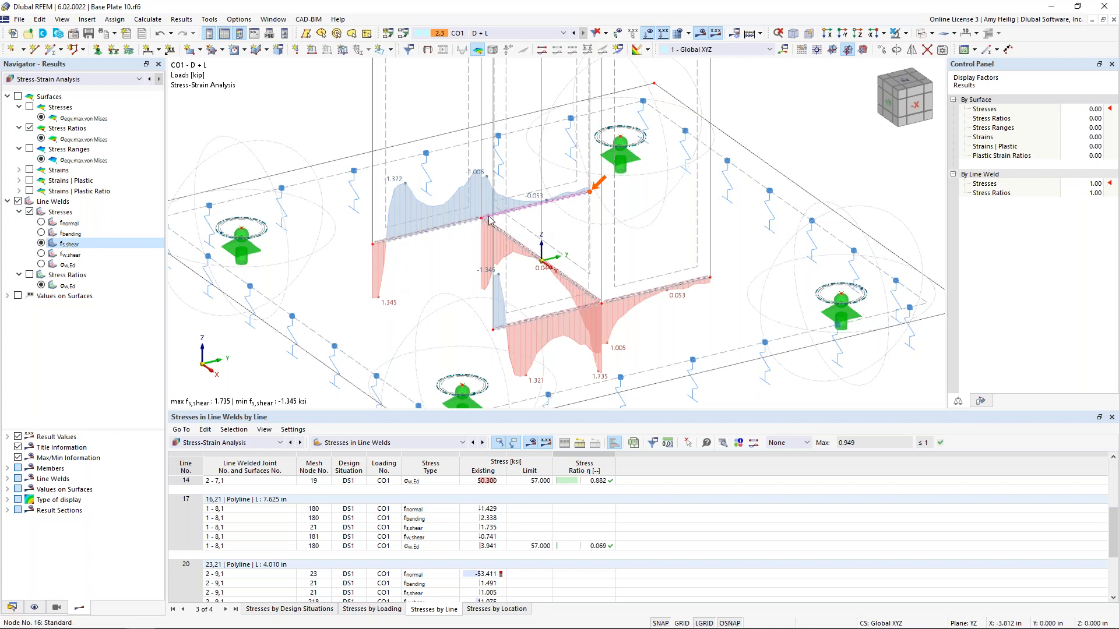
pyautogui.click(29, 275)
pyautogui.click(30, 276)
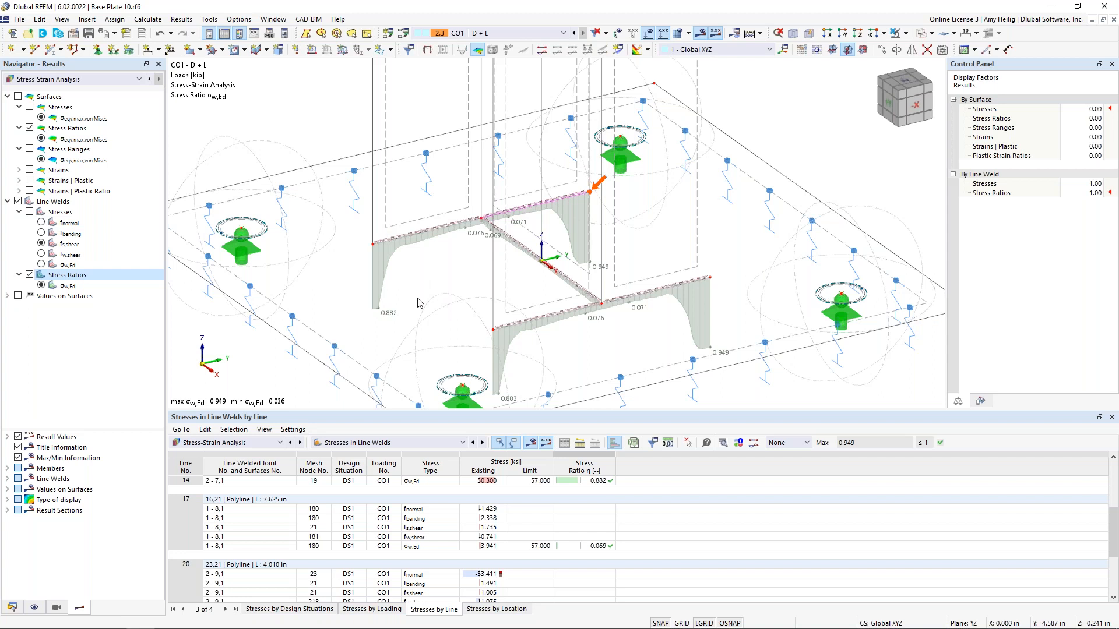
pyautogui.scroll(-1, 417, 303)
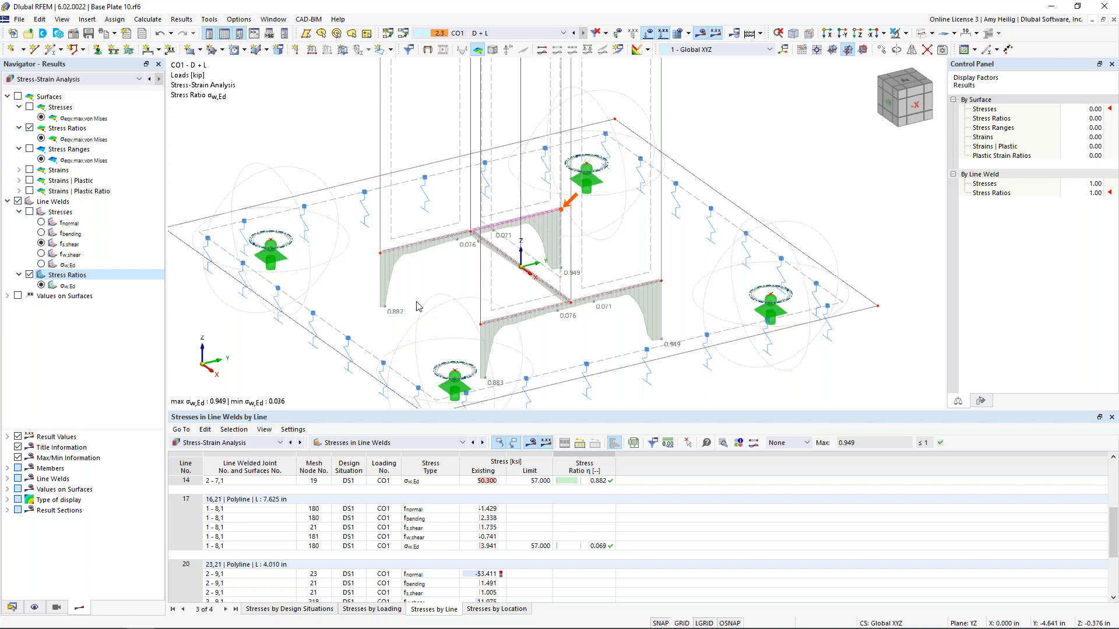
# - Switch to the Solid START.rf6 model and enlarge its graphics area by shrinking the table below
pyautogui.click(282, 22)
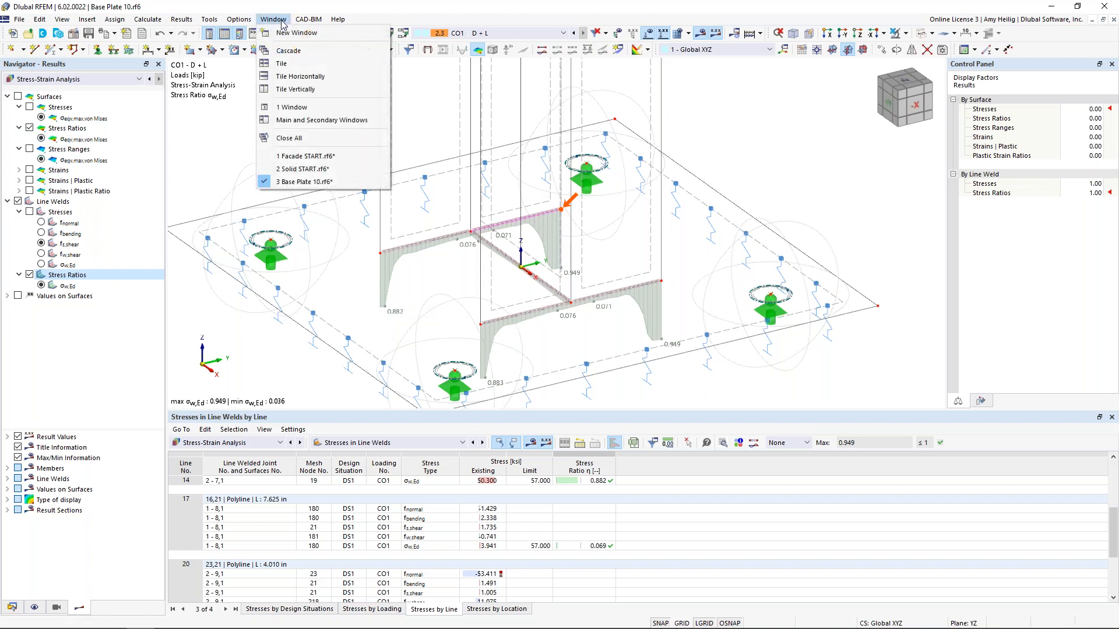
pyautogui.click(300, 169)
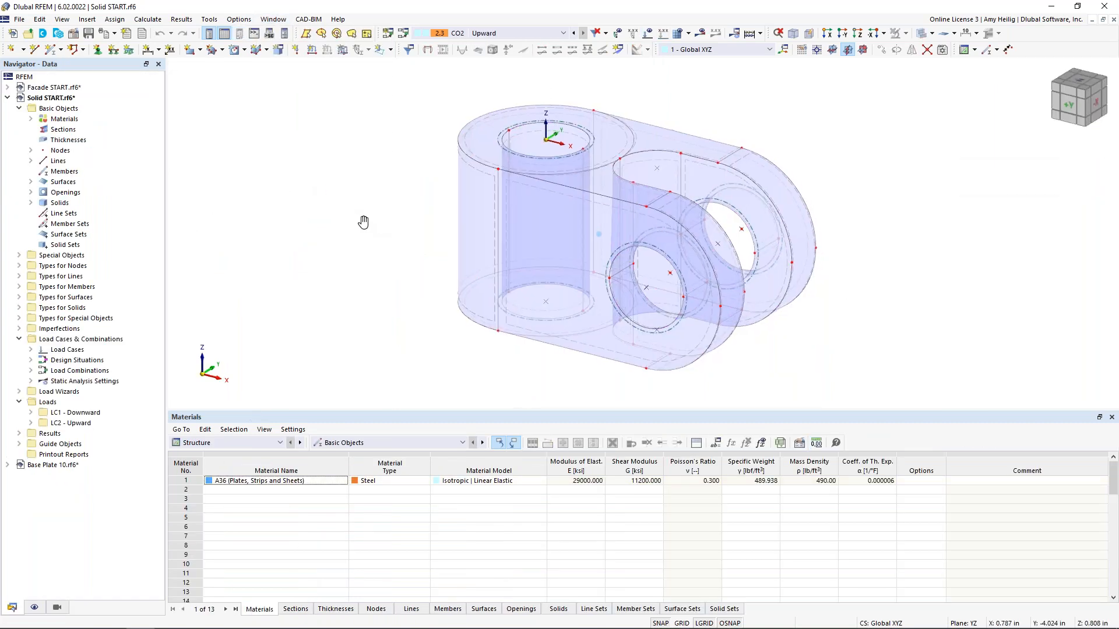
pyautogui.moveTo(363, 222); pyautogui.dragTo(316, 217, button='middle')
pyautogui.moveTo(505, 410); pyautogui.dragTo(507, 467)
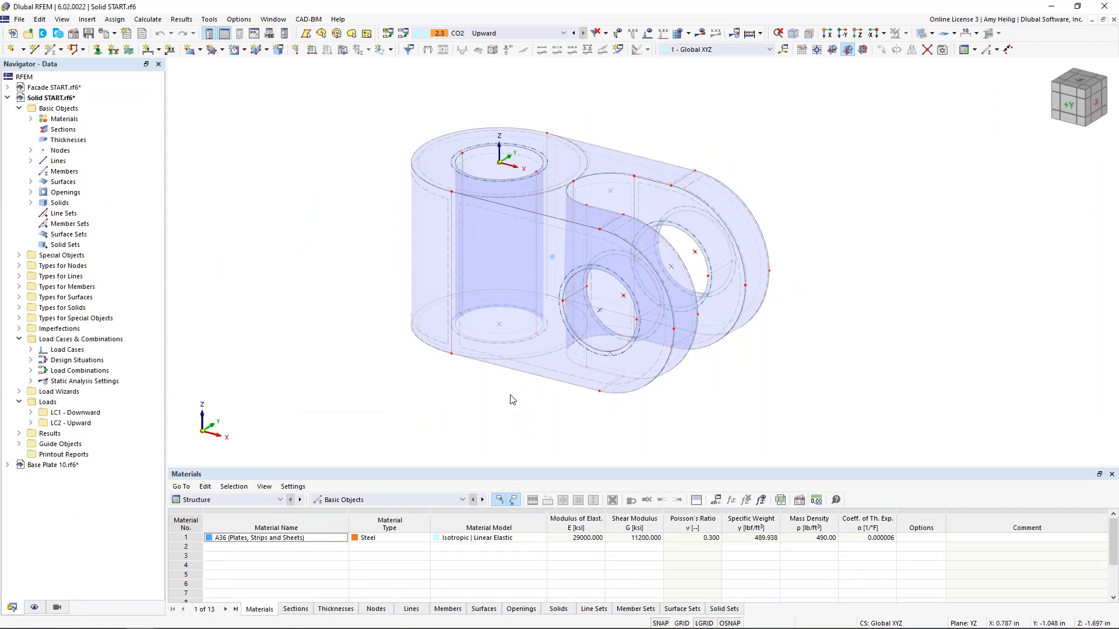
pyautogui.moveTo(525, 392)
pyautogui.keyDown('ctrl'); pyautogui.mouseDown(button='middle')
pyautogui.moveTo(437, 390)
pyautogui.moveTo(515, 408)
pyautogui.mouseUp(button='middle'); pyautogui.keyUp('ctrl')
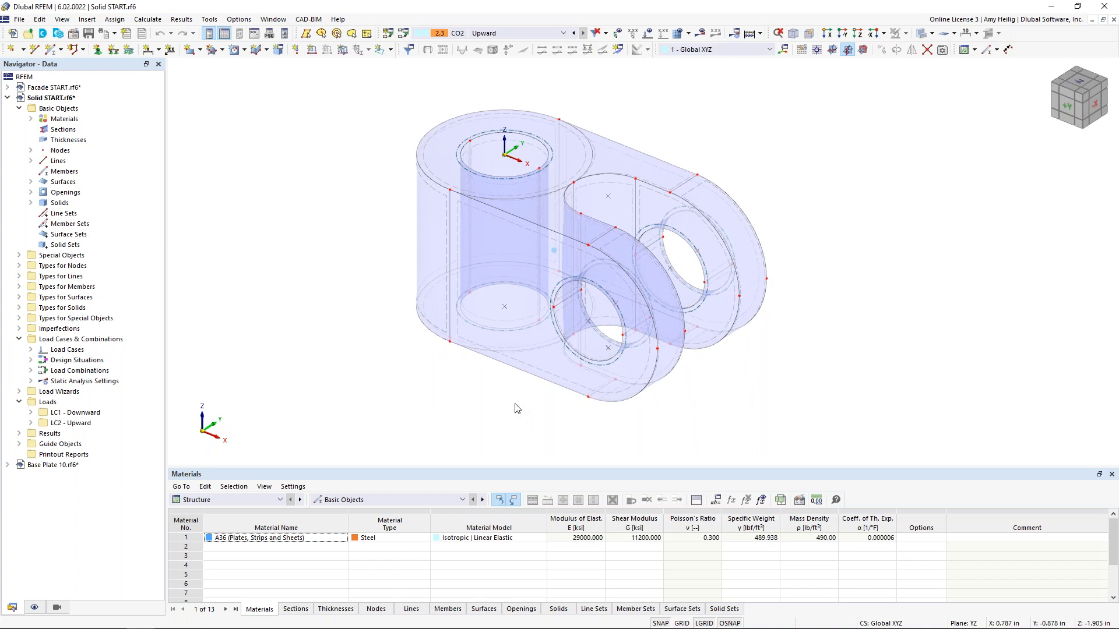
# - Inspect the stiffness type of the front plane surface No. 4 and close its properties without changes
pyautogui.click(529, 365)
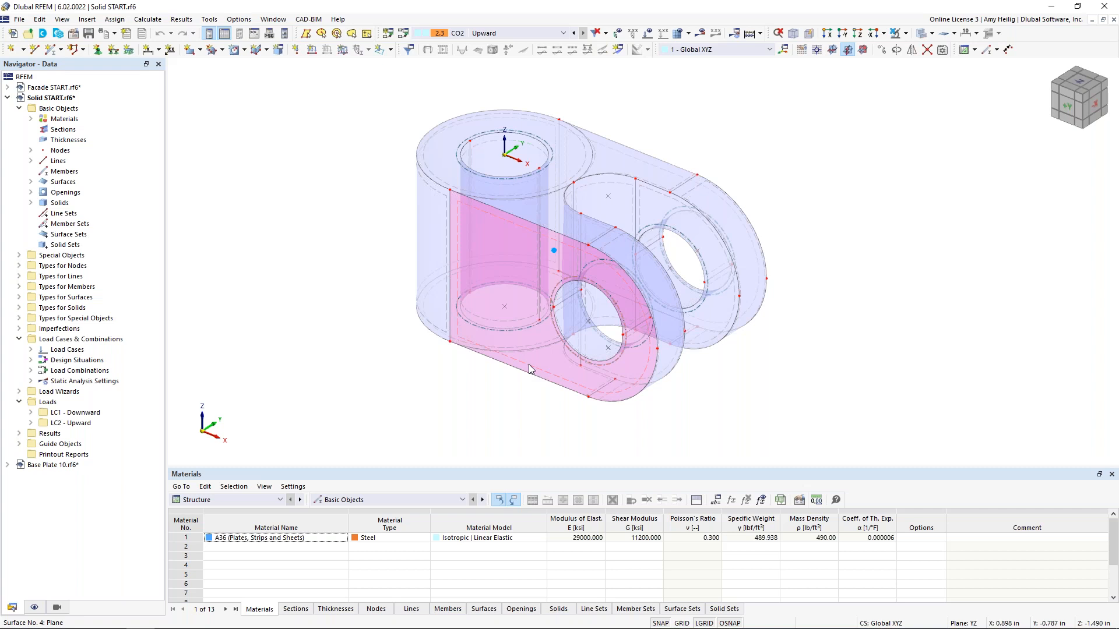
pyautogui.doubleClick(530, 365)
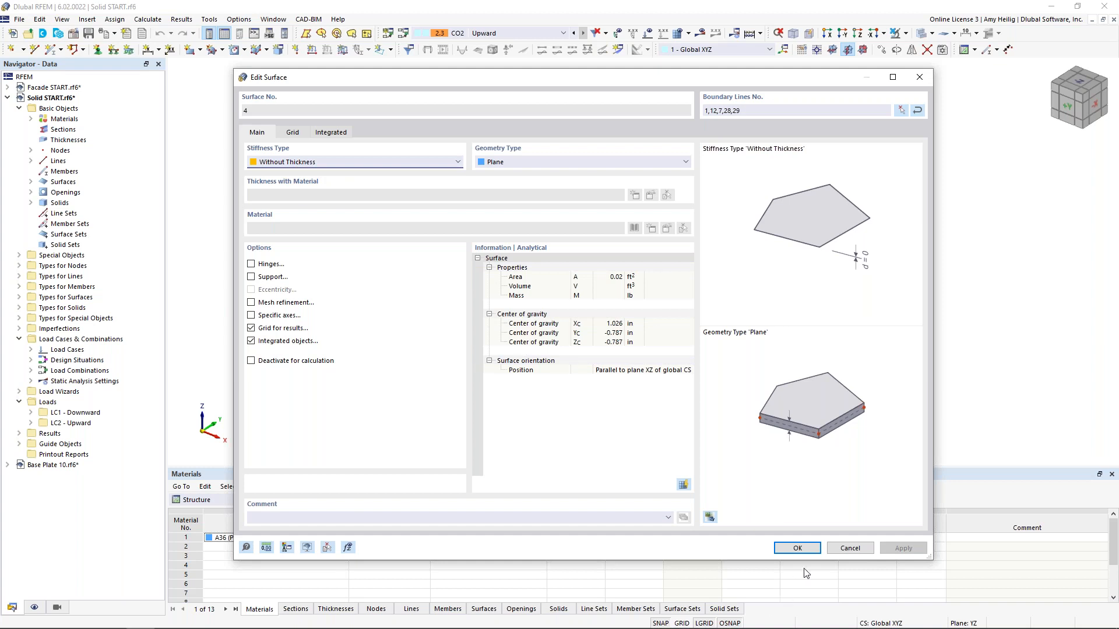
pyautogui.click(849, 548)
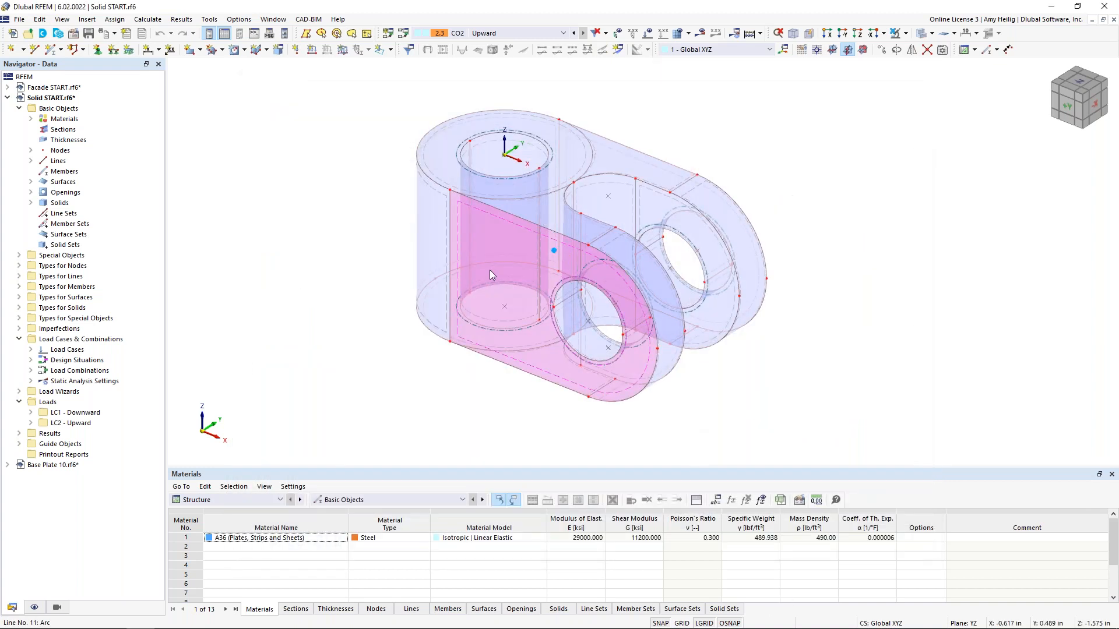
# - Inspect the solid's type, material and boundary surfaces in its properties, and clear the selection
pyautogui.doubleClick(554, 254)
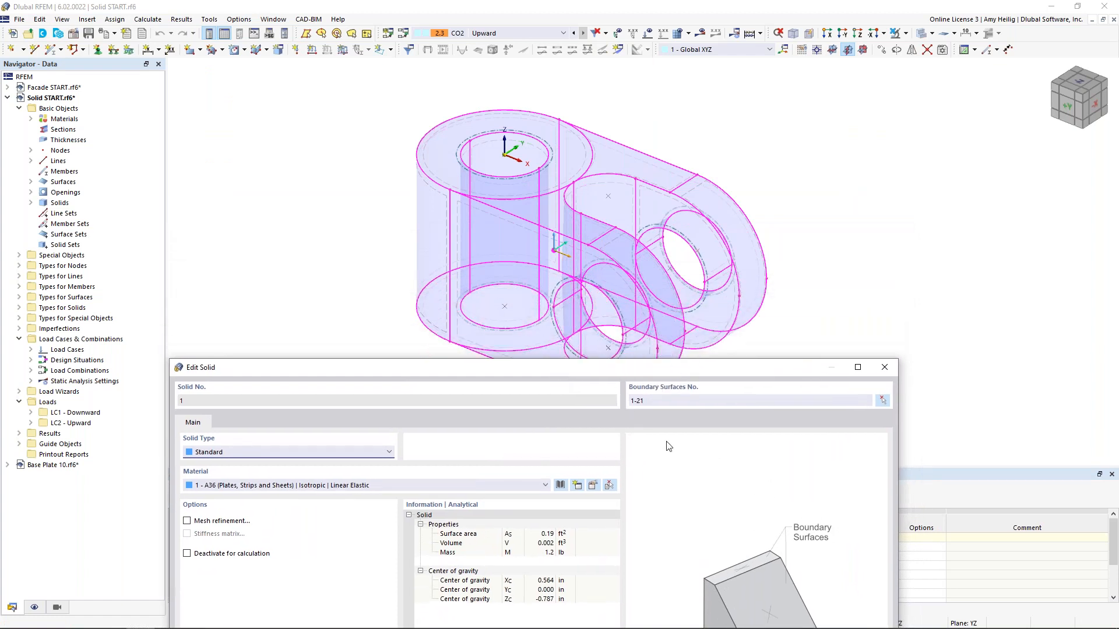
pyautogui.moveTo(450, 368); pyautogui.dragTo(486, 101)
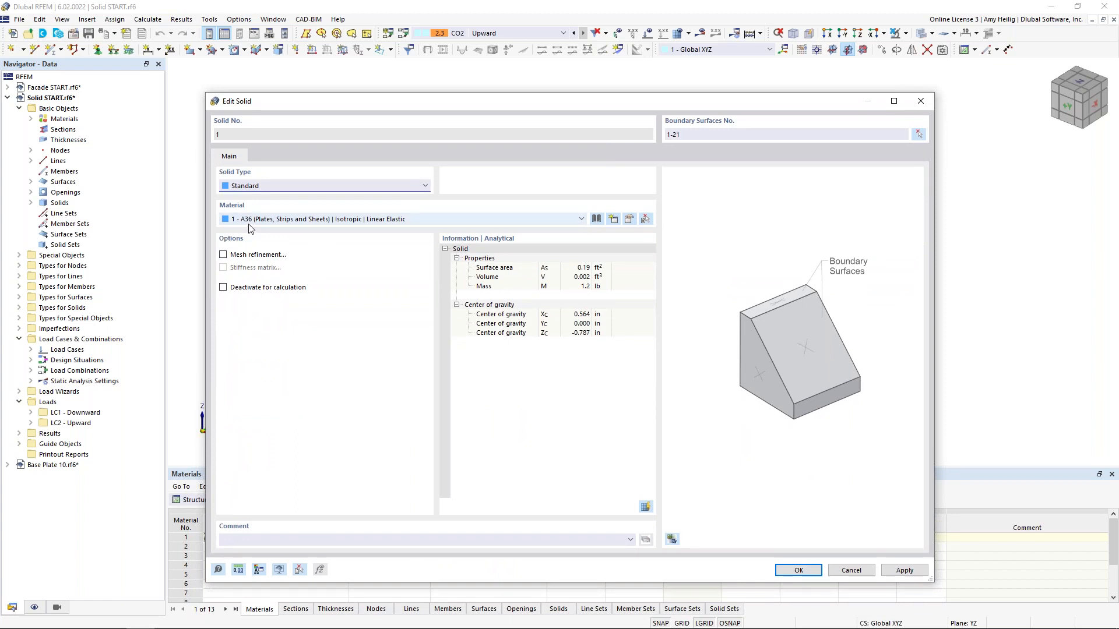
pyautogui.click(797, 571)
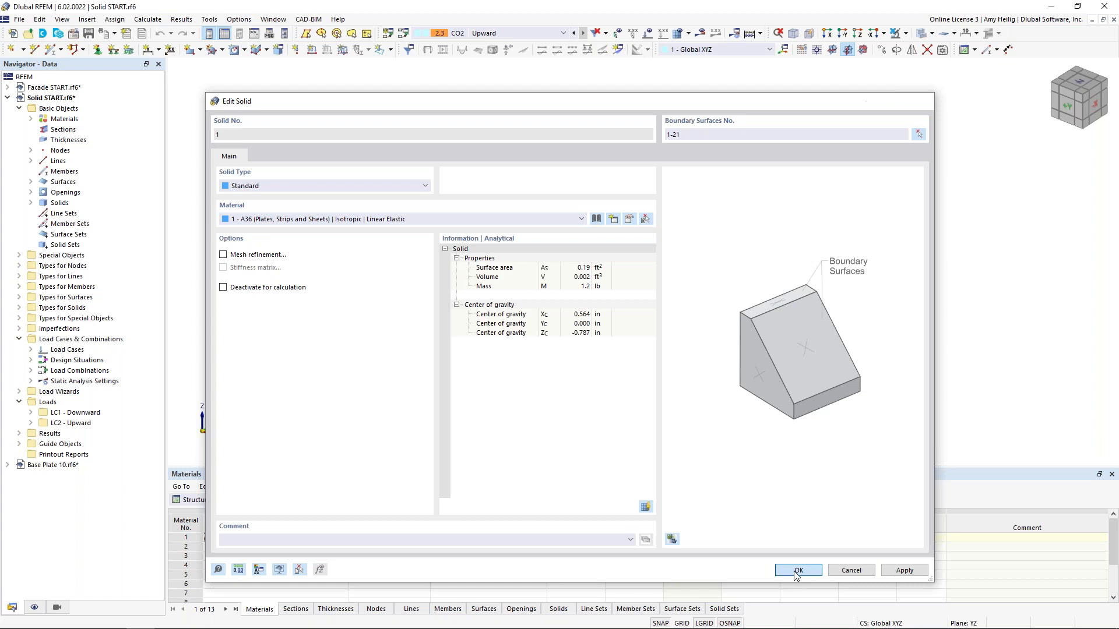
pyautogui.click(521, 82)
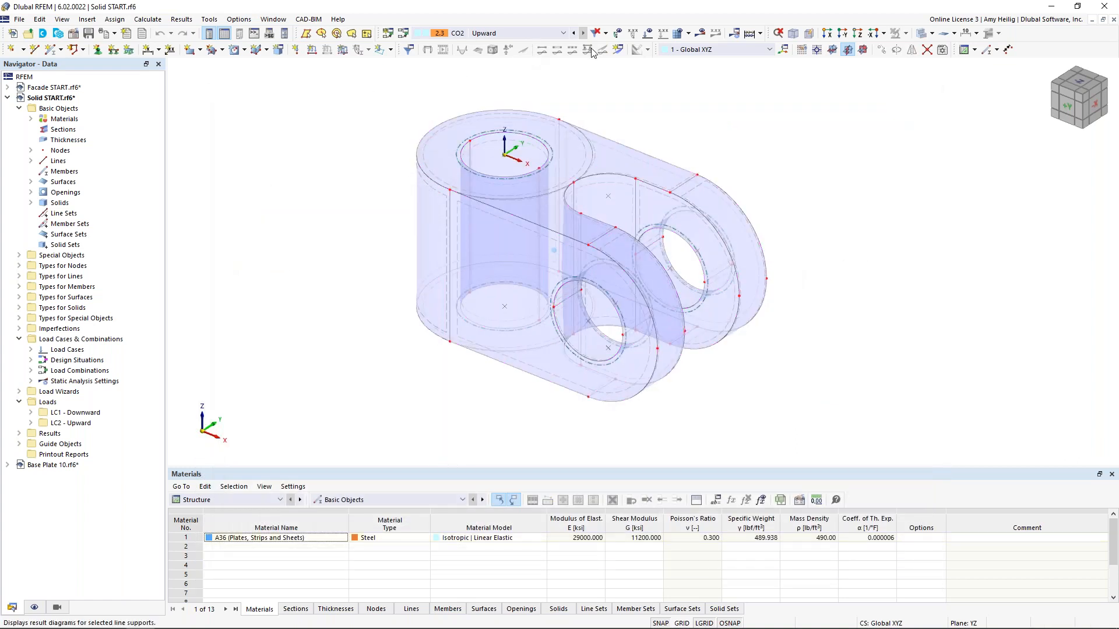
# - Display the loads on the solid model and switch from CO2 Upward to load combination CO1 Downward
pyautogui.click(648, 33)
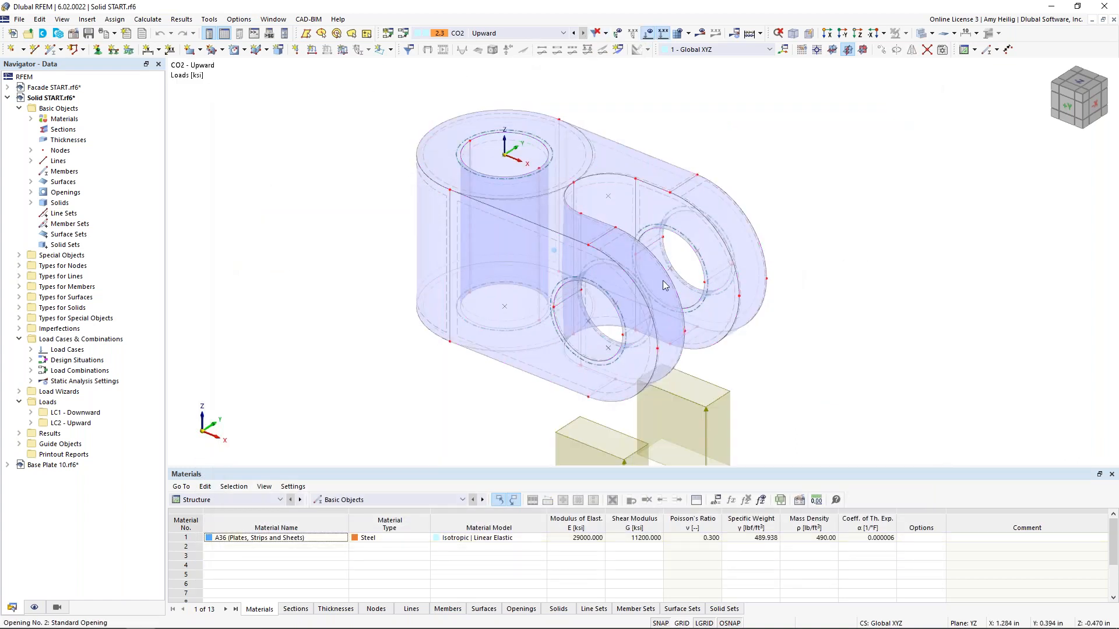
pyautogui.scroll(-2, 677, 297)
pyautogui.moveTo(682, 314); pyautogui.dragTo(592, 298, button='middle')
pyautogui.keyDown('ctrl'); pyautogui.moveTo(563, 314); pyautogui.dragTo(574, 265, button='middle'); pyautogui.keyUp('ctrl')
pyautogui.click(573, 33)
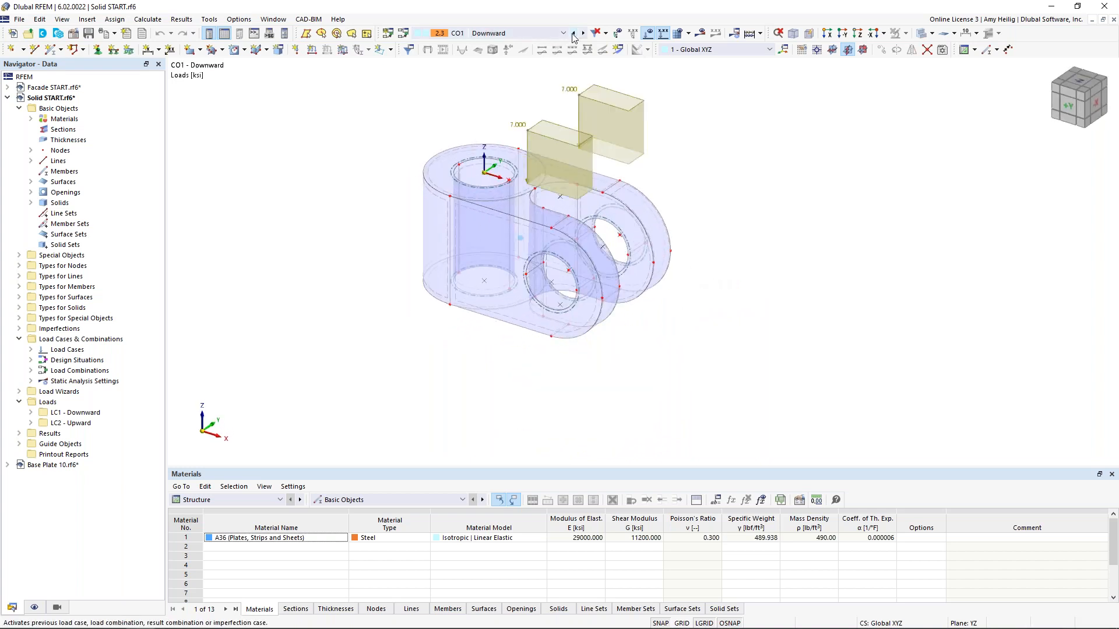
pyautogui.moveTo(676, 214); pyautogui.dragTo(656, 284, button='middle')
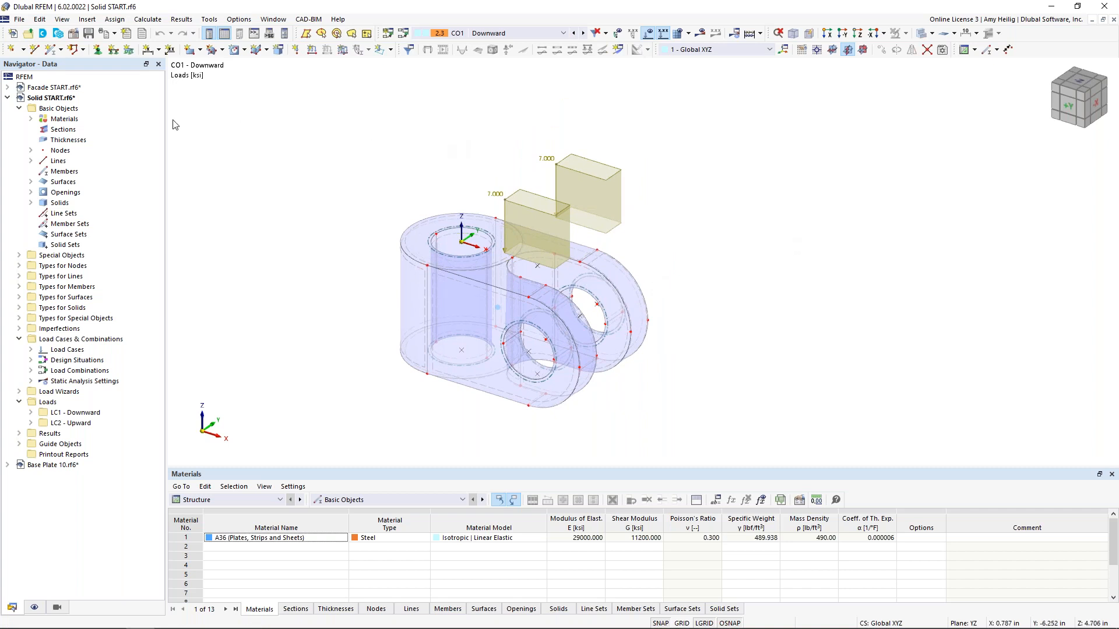
# - Activate the Stress-Strain Analysis design add-on in the solid model's base data and expand its entries in the navigator
pyautogui.rightClick(50, 100)
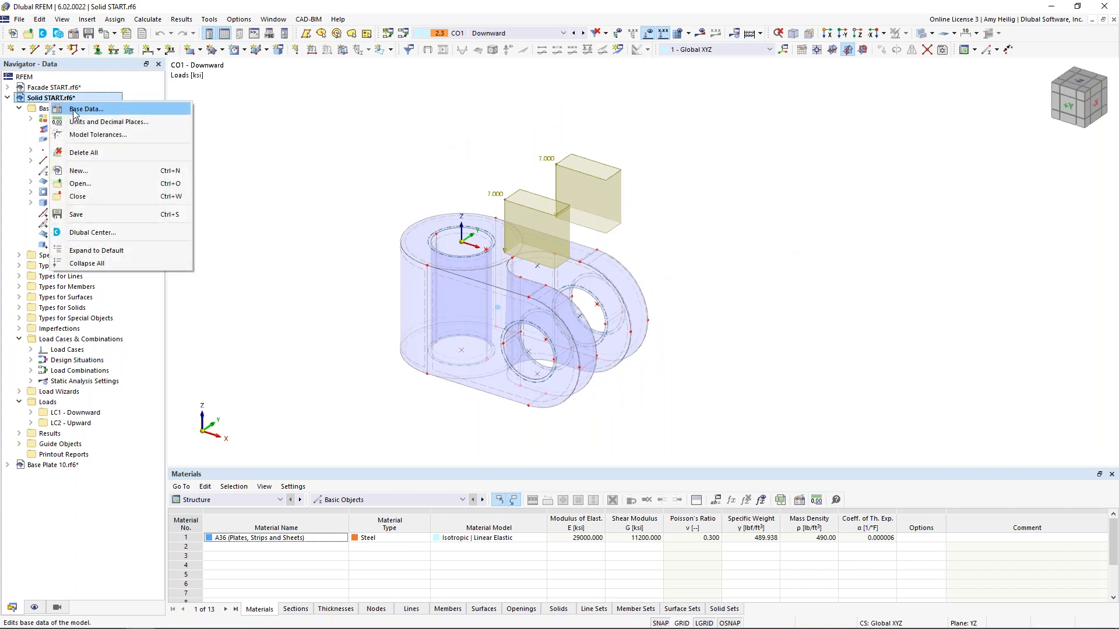
pyautogui.click(74, 111)
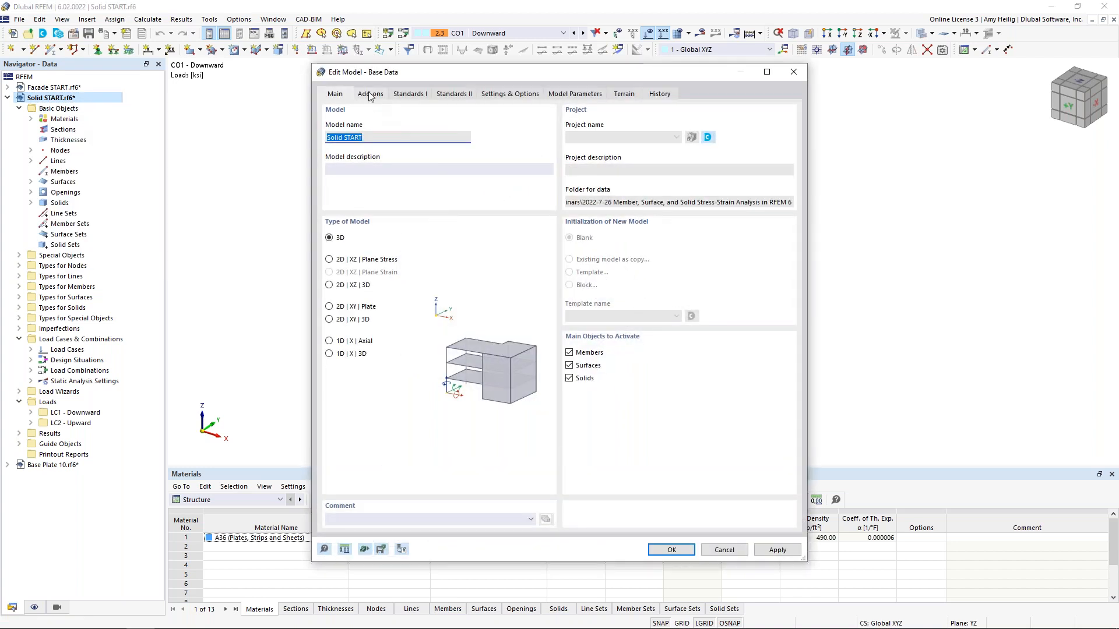
pyautogui.click(369, 94)
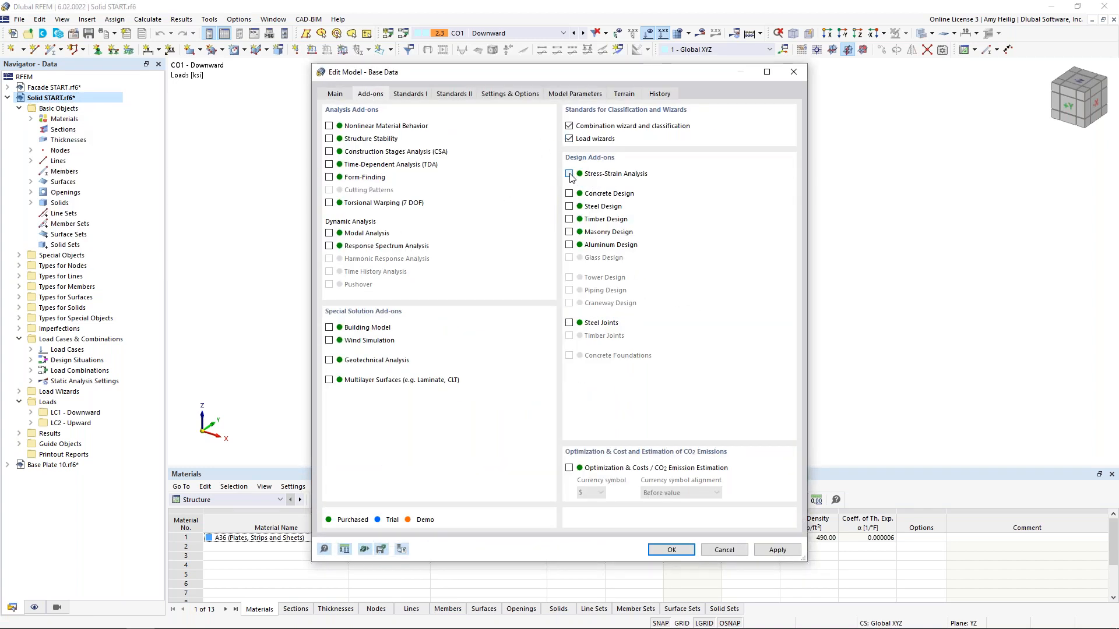
pyautogui.click(670, 549)
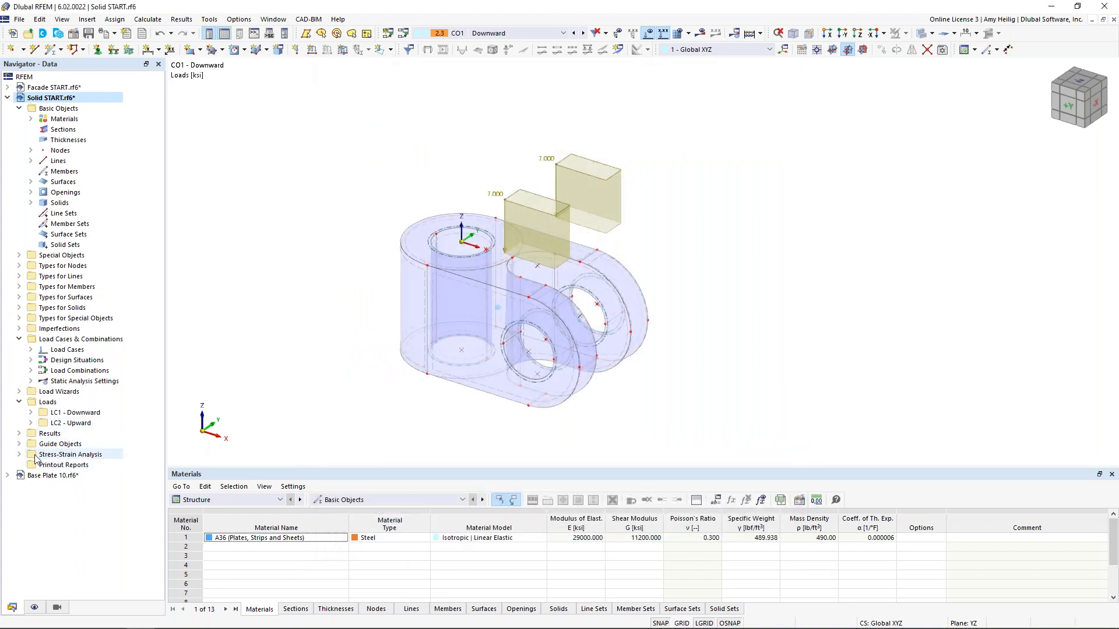
pyautogui.click(20, 455)
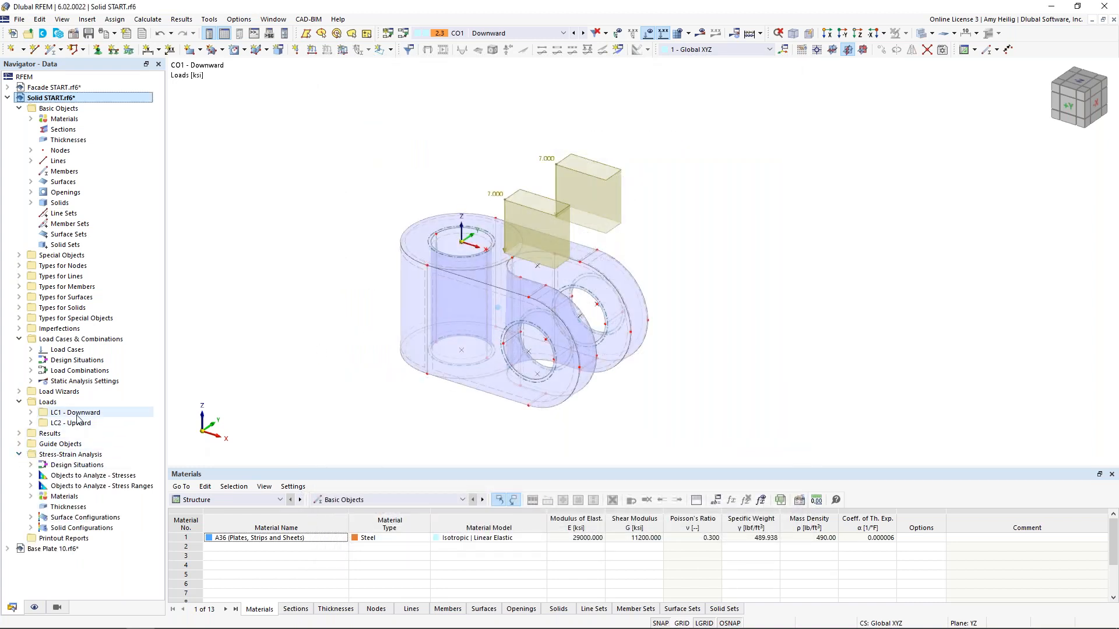
# - Restrict the default solid configuration to the von Mises equivalent stress by deselecting τmax and σ123, keeping Limit Equivalent Stress as its limit type
pyautogui.click(30, 528)
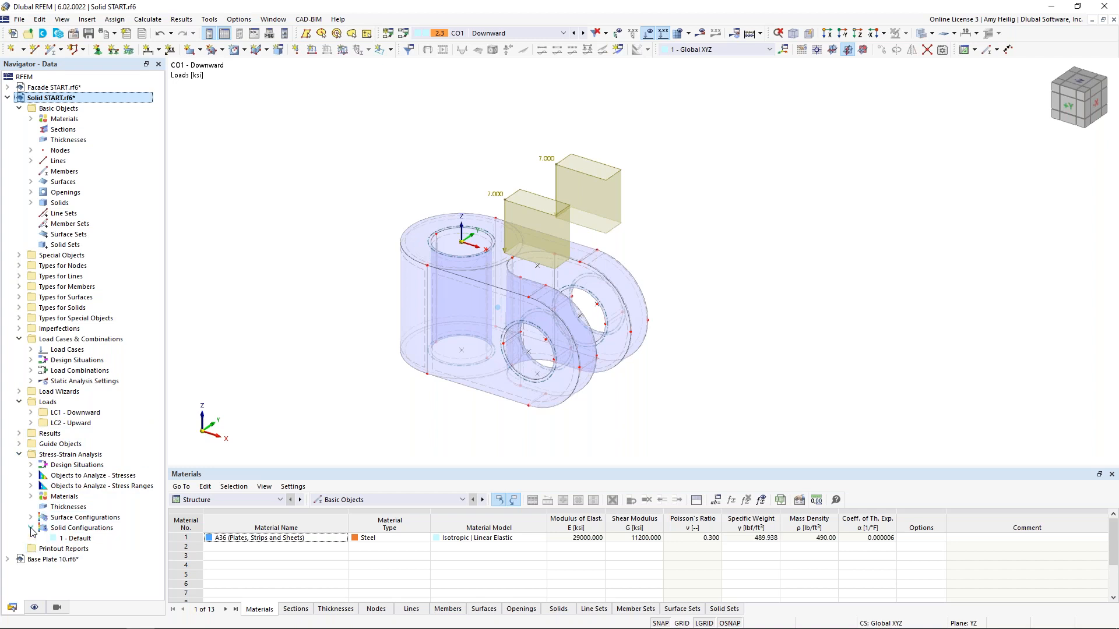
pyautogui.doubleClick(80, 540)
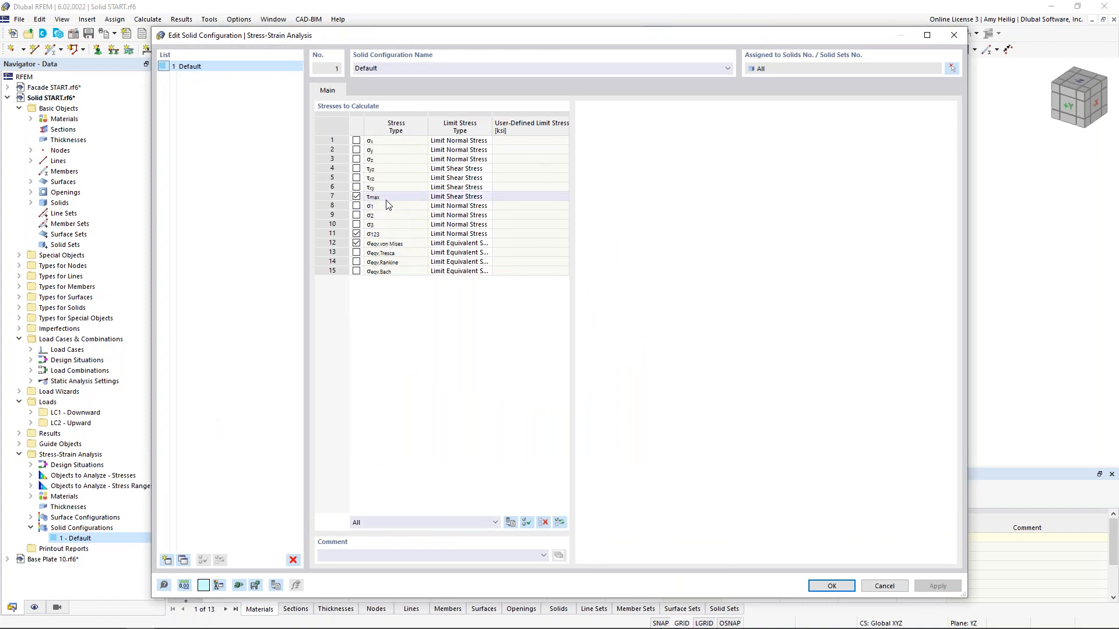
pyautogui.click(457, 196)
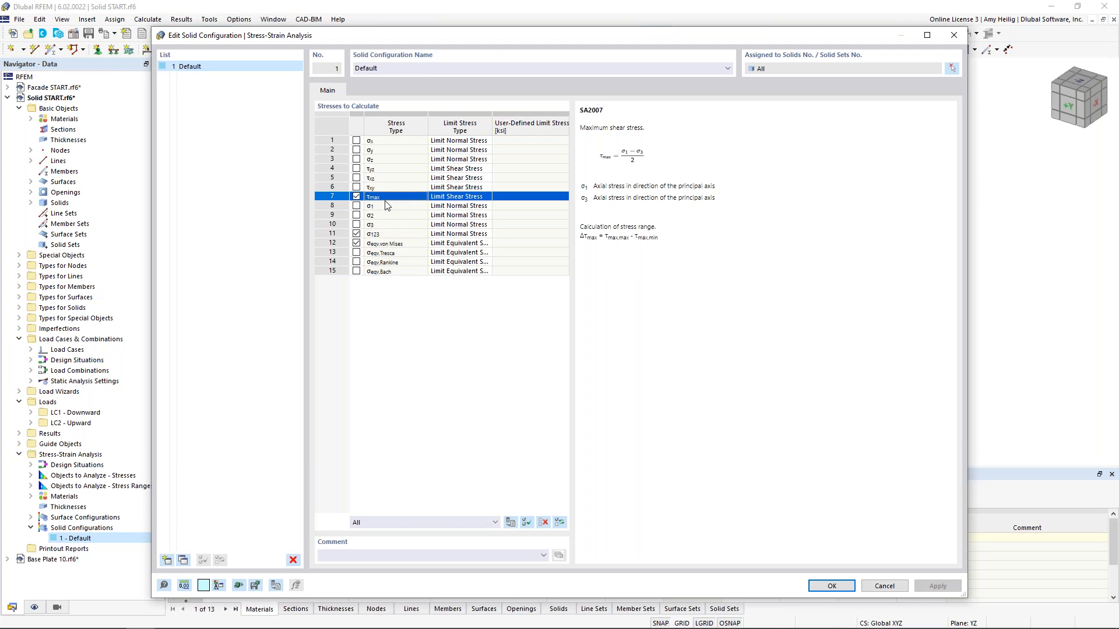
pyautogui.click(393, 234)
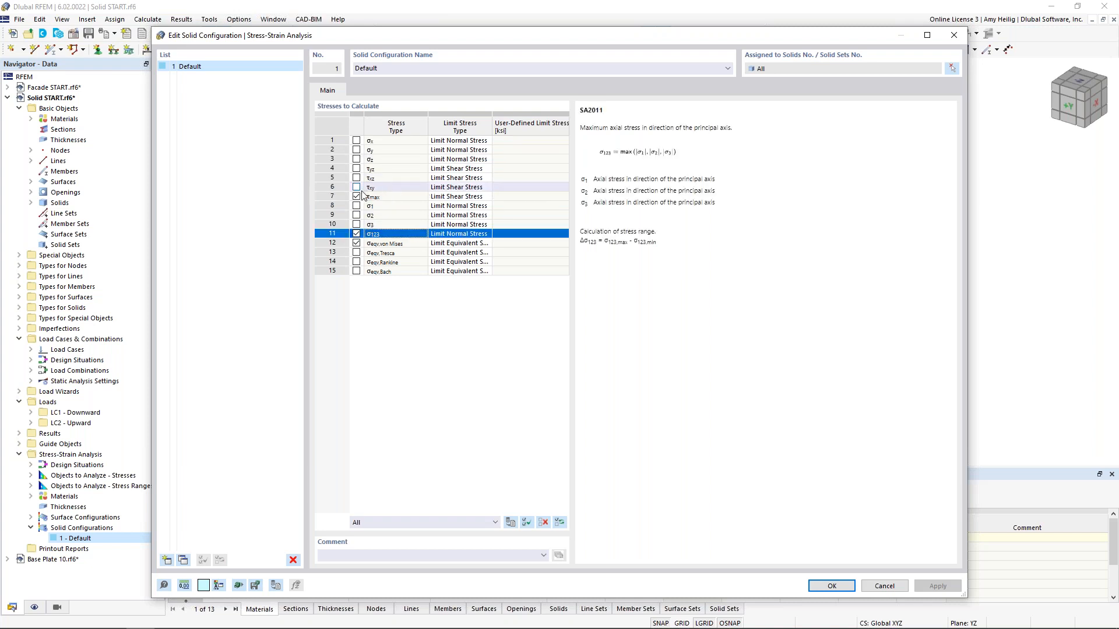
pyautogui.click(356, 196)
pyautogui.click(376, 243)
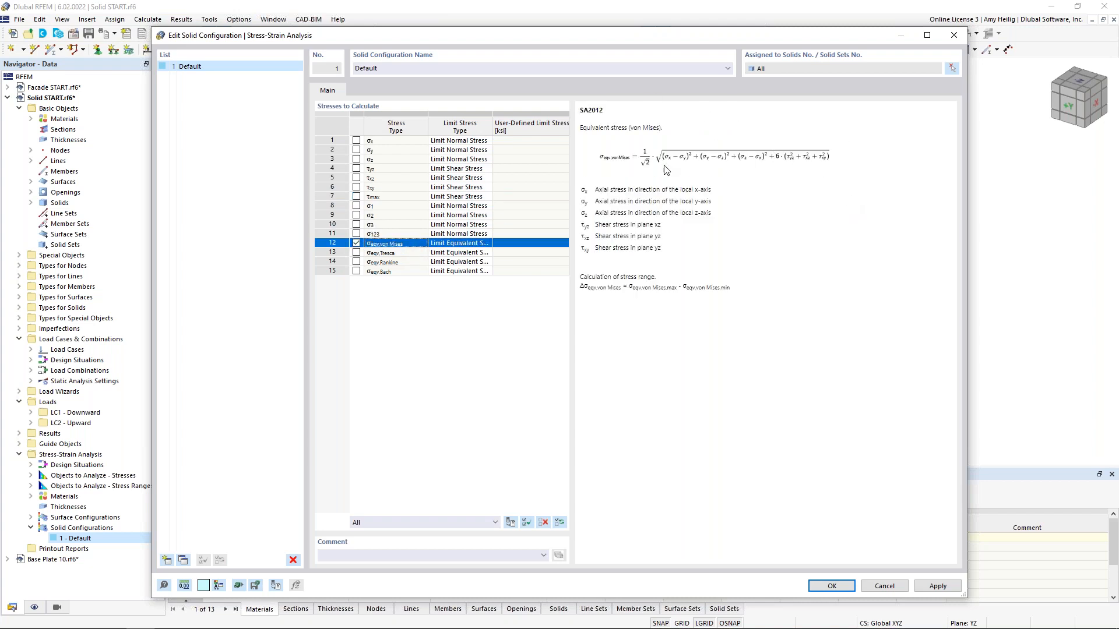
pyautogui.click(486, 245)
pyautogui.click(486, 244)
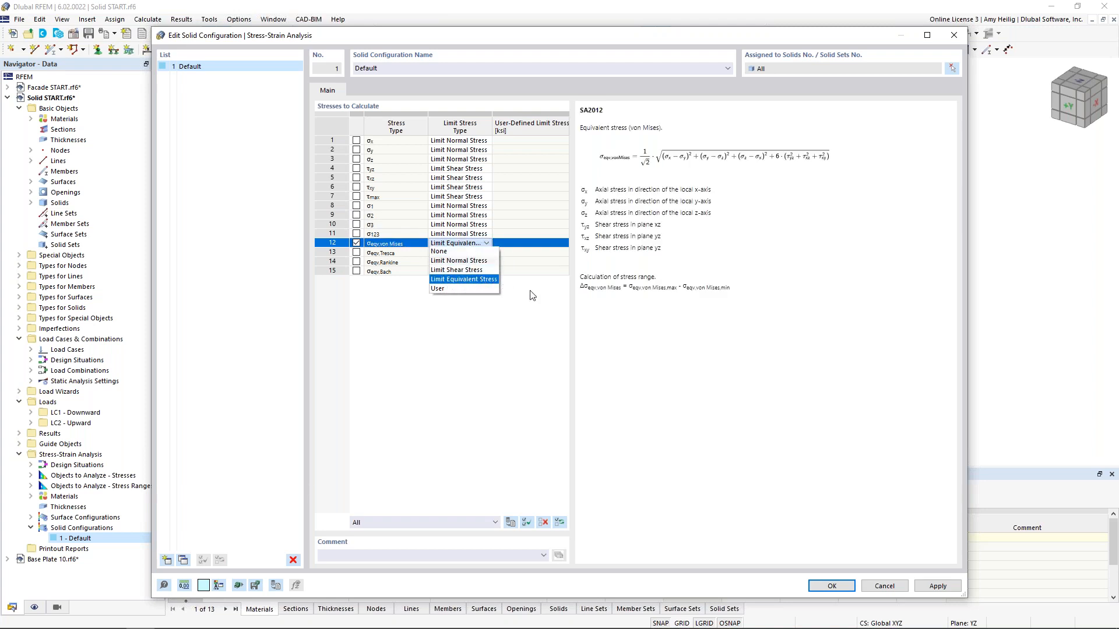
pyautogui.click(548, 303)
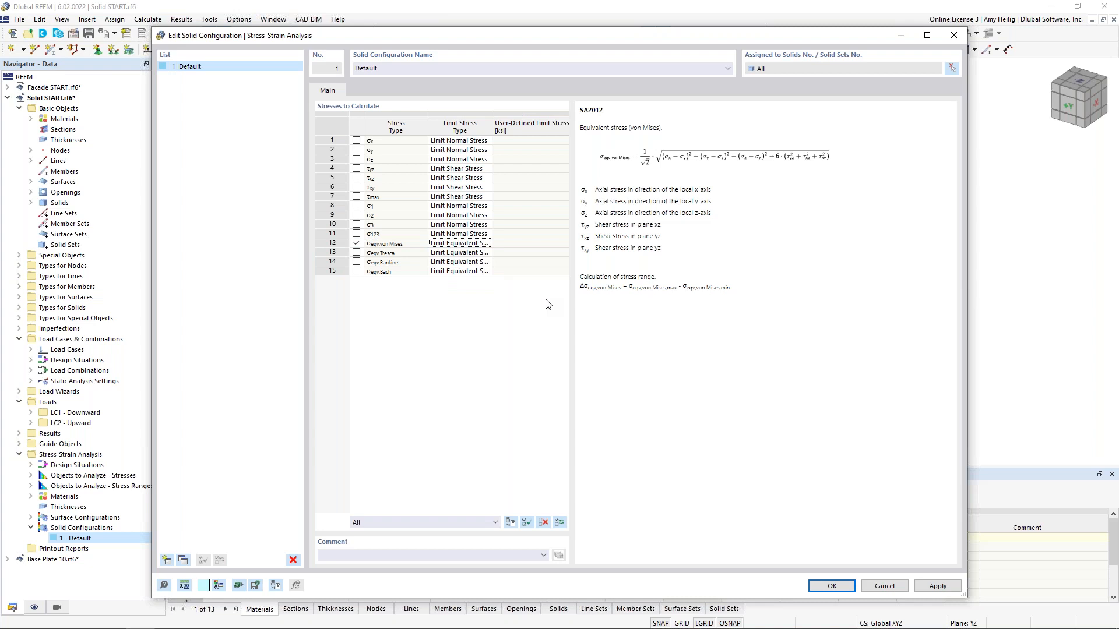
pyautogui.click(829, 585)
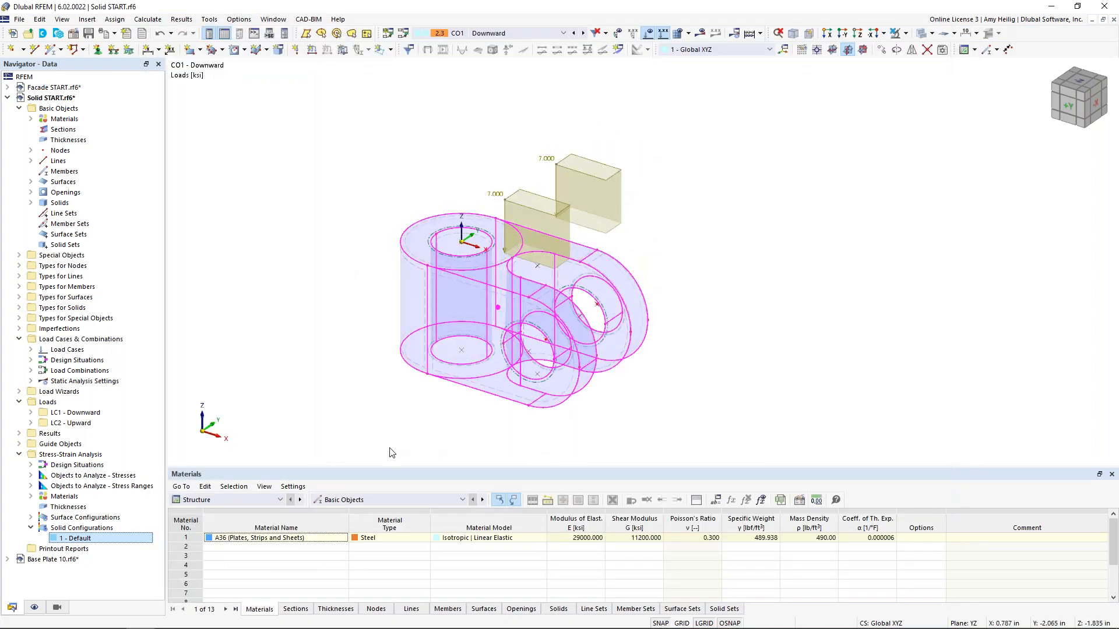
# - In the Stress-Strain Analysis input tables, exclude all surfaces from the stress analysis and include all solids in the stress range analysis
pyautogui.click(280, 500)
pyautogui.click(255, 556)
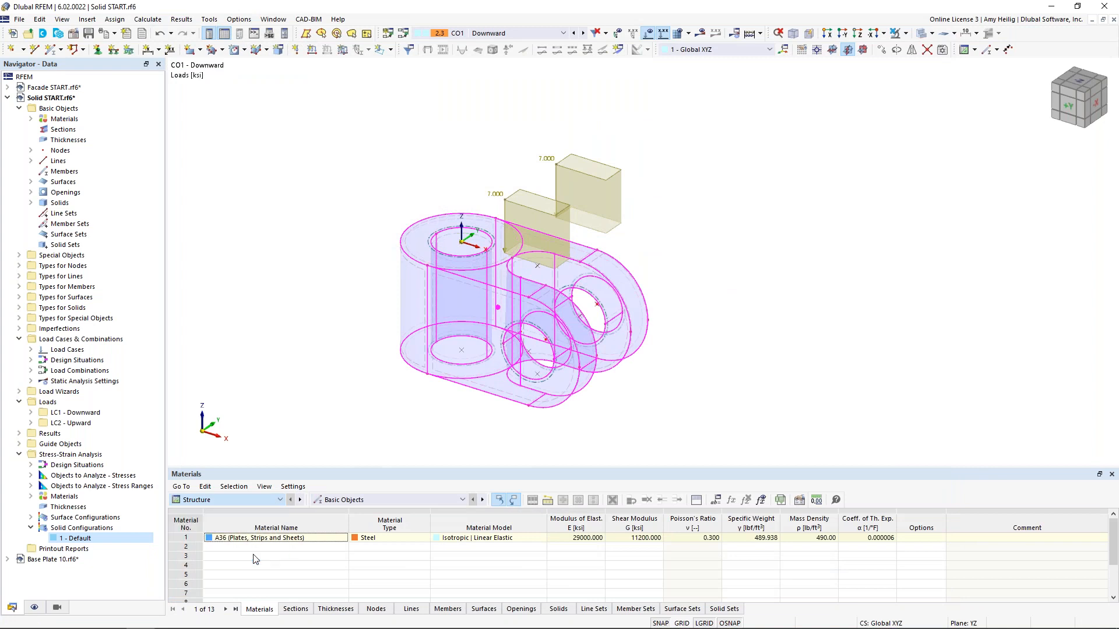
pyautogui.moveTo(321, 471); pyautogui.dragTo(318, 356)
pyautogui.click(279, 608)
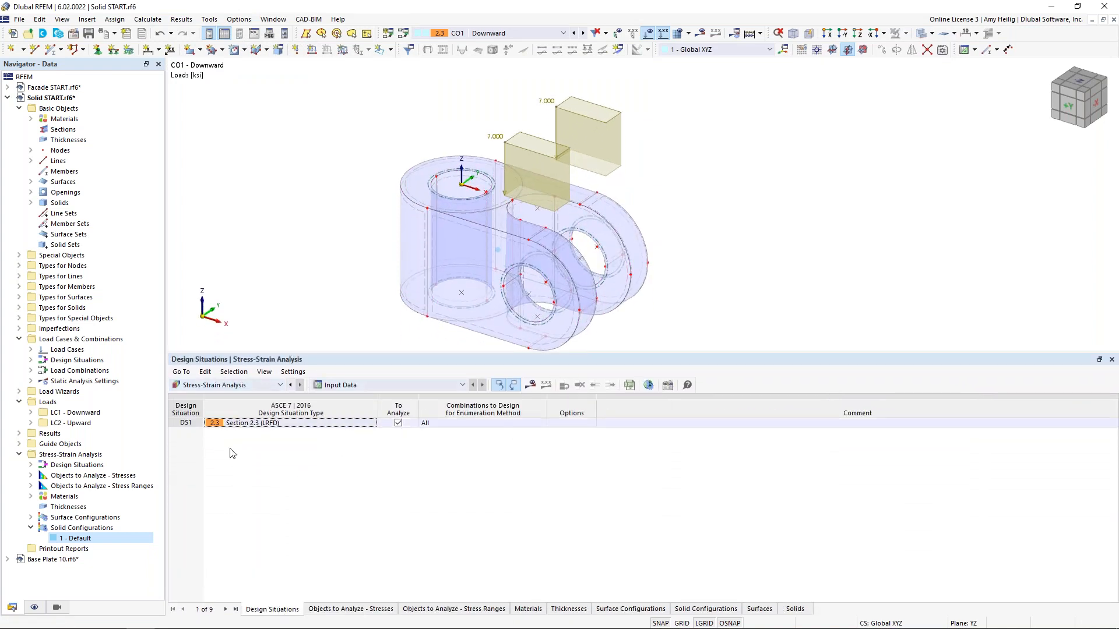
pyautogui.click(348, 611)
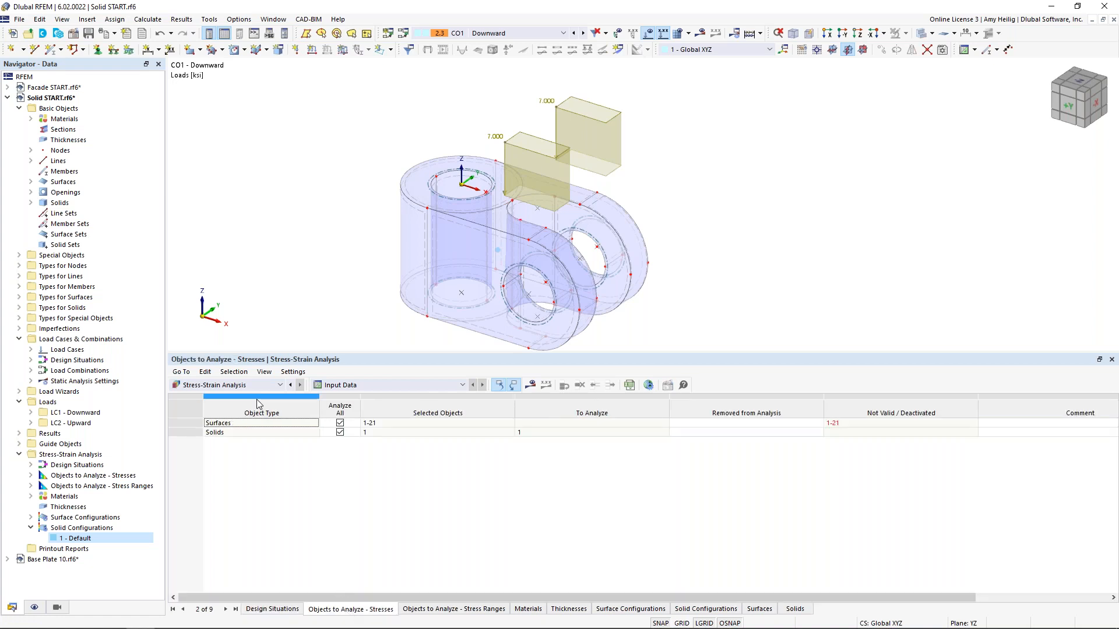
pyautogui.click(340, 424)
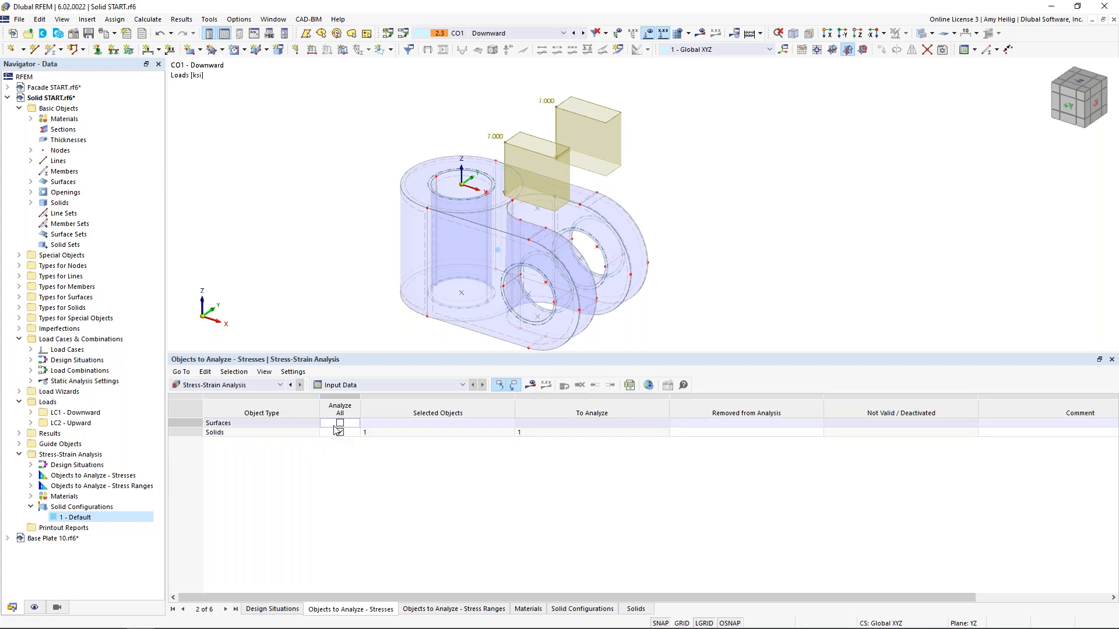
pyautogui.click(460, 610)
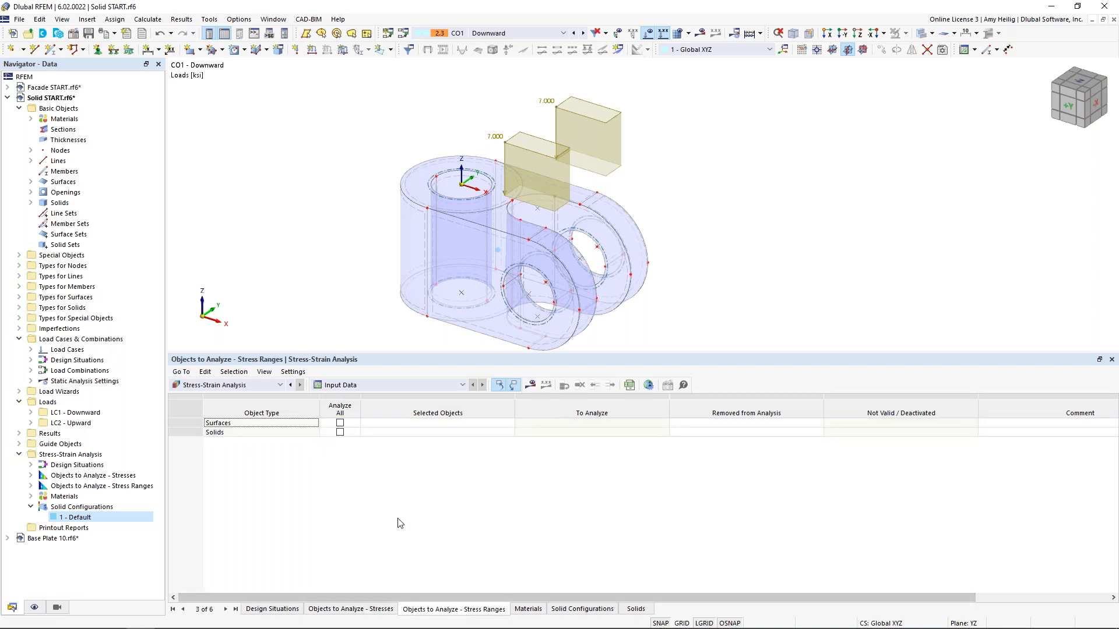
pyautogui.click(339, 431)
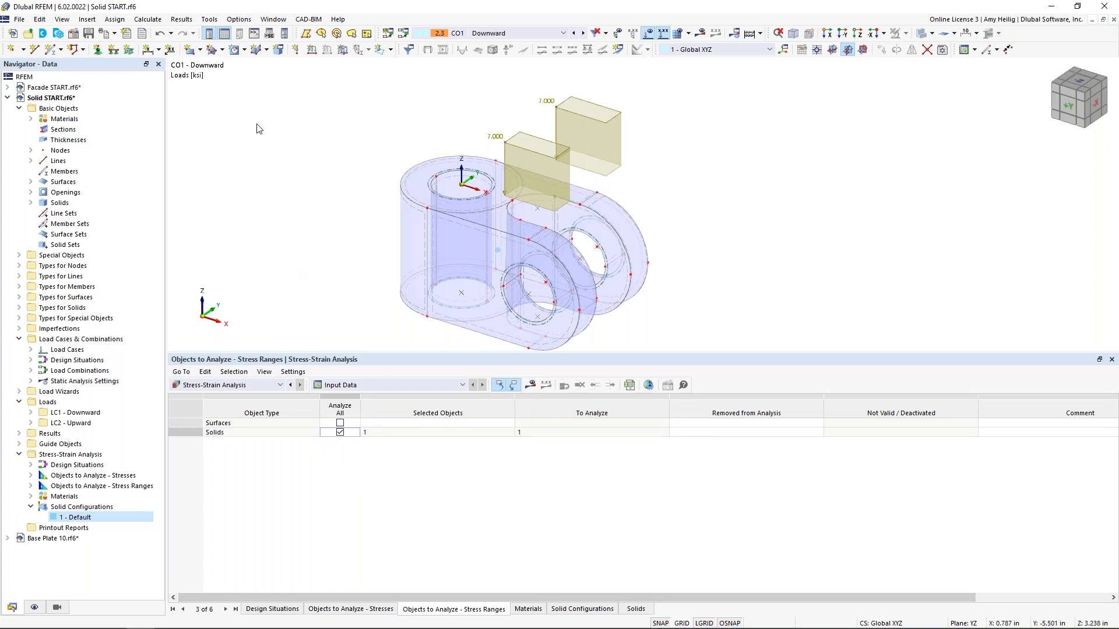
# - Calculate all loading and design results, and display the stresses on solids instead of the surface contact stresses
pyautogui.click(147, 19)
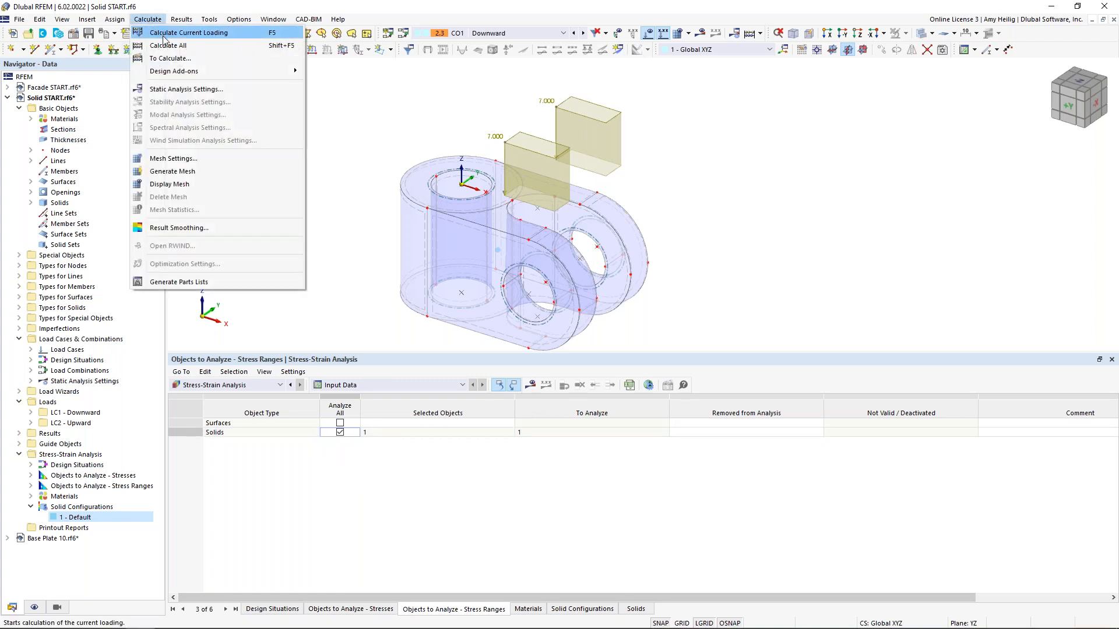
pyautogui.click(158, 44)
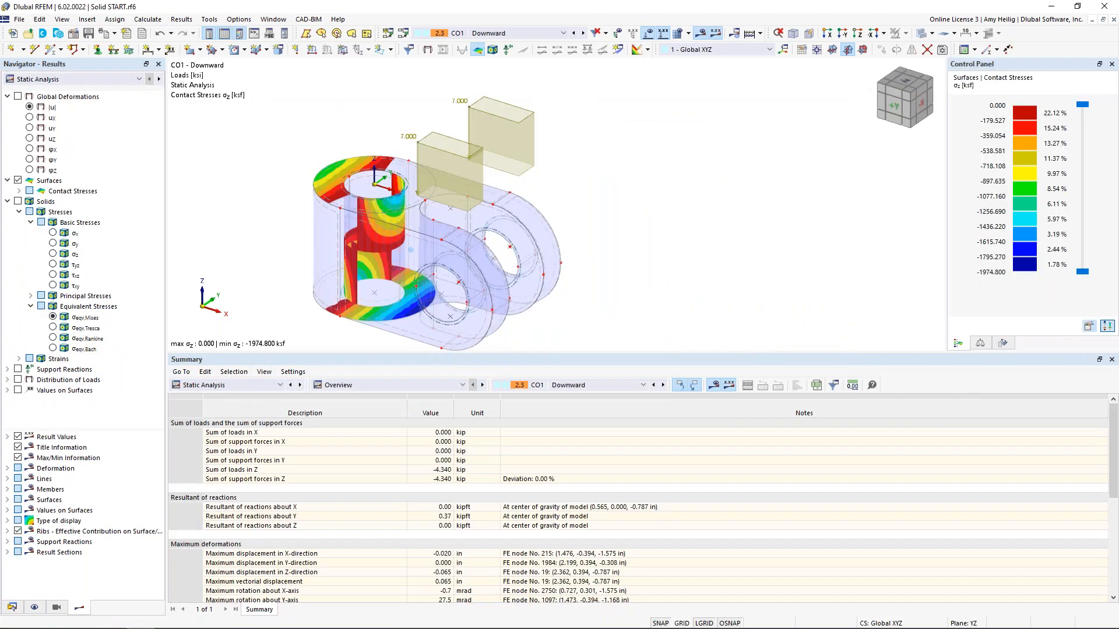
pyautogui.click(18, 202)
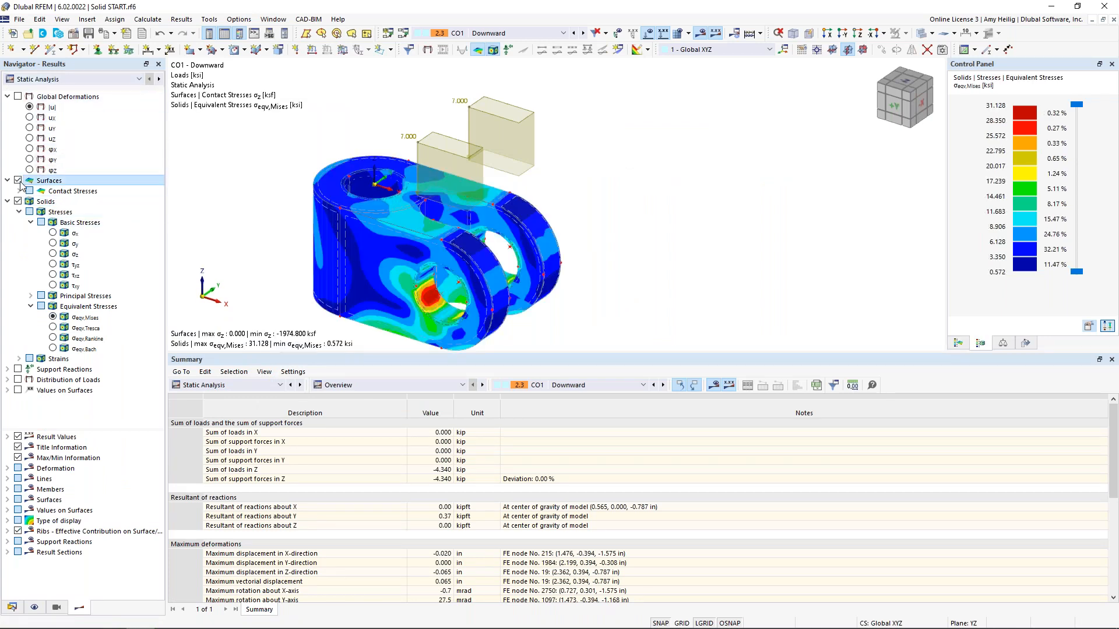
pyautogui.click(18, 181)
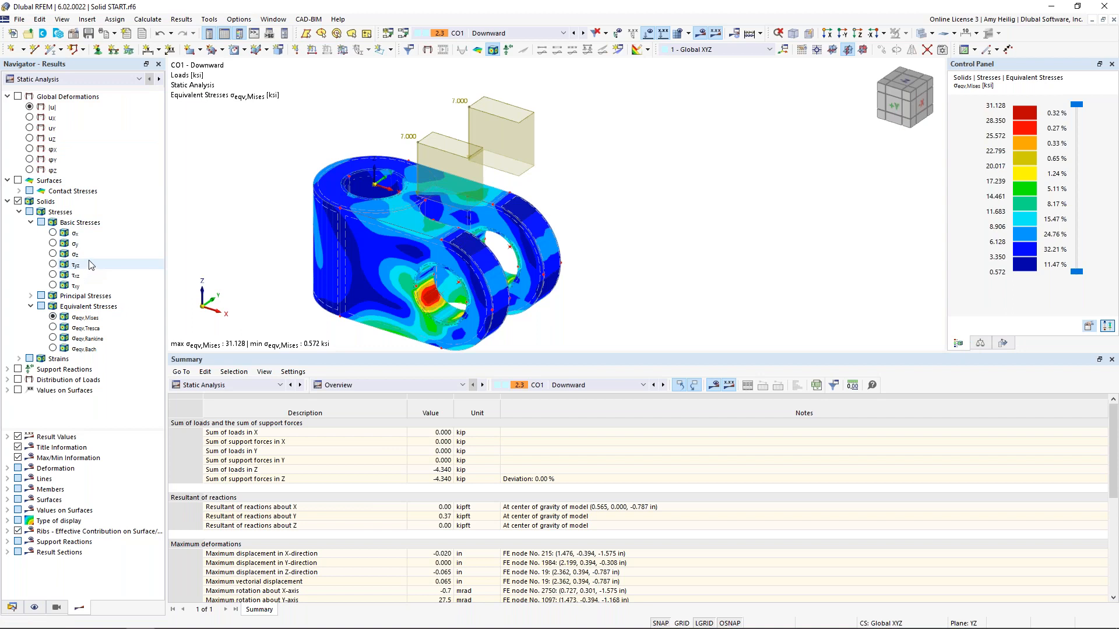
# - Examine the von Mises equivalent stresses on the solid for CO1 Downward, and switch the display to CO2 Upward
pyautogui.click(6, 97)
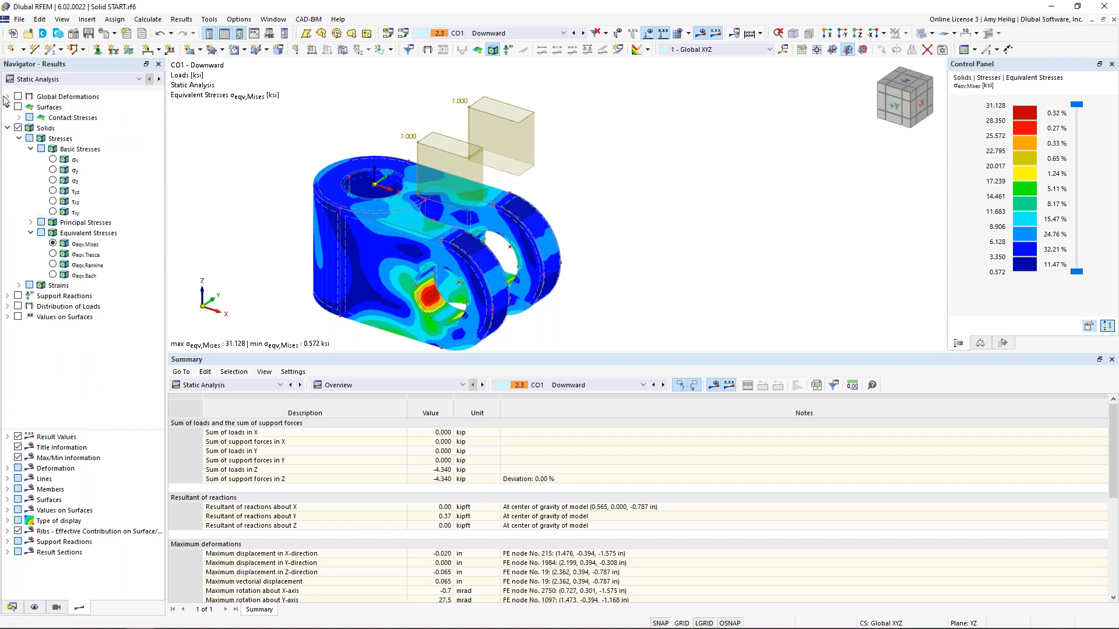
pyautogui.click(53, 244)
pyautogui.moveTo(456, 266); pyautogui.dragTo(541, 255, button='middle')
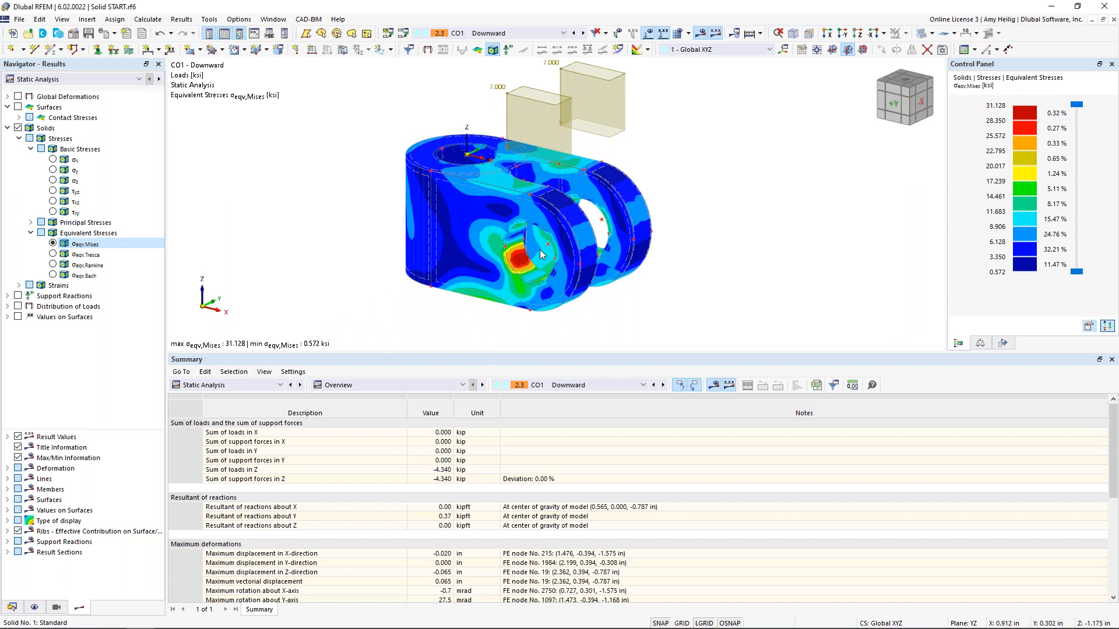
pyautogui.scroll(1, 540, 254)
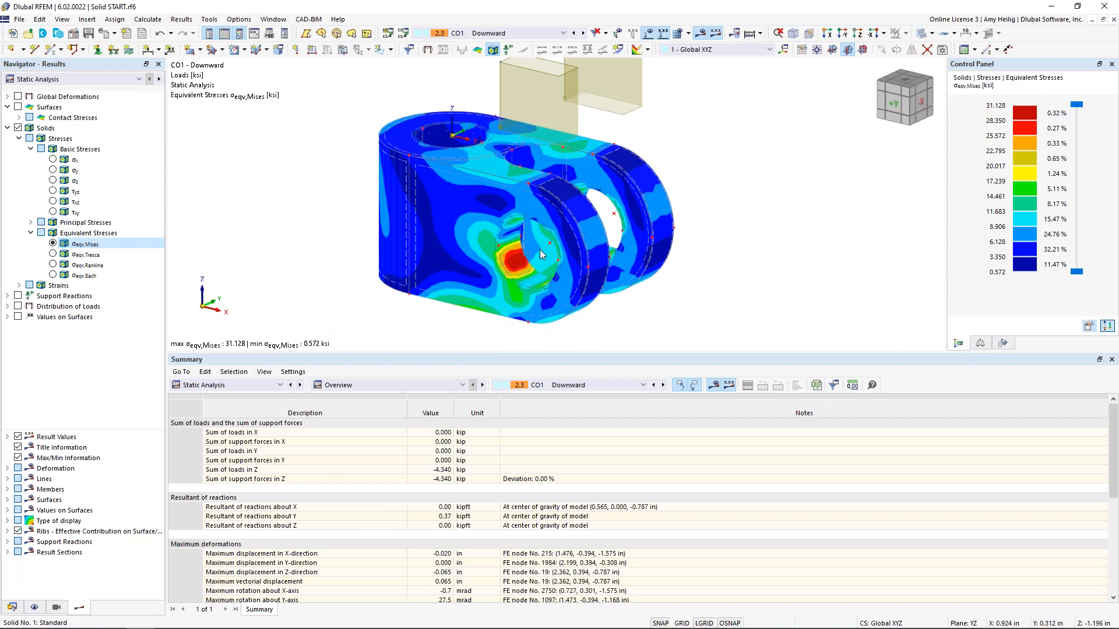
pyautogui.click(584, 35)
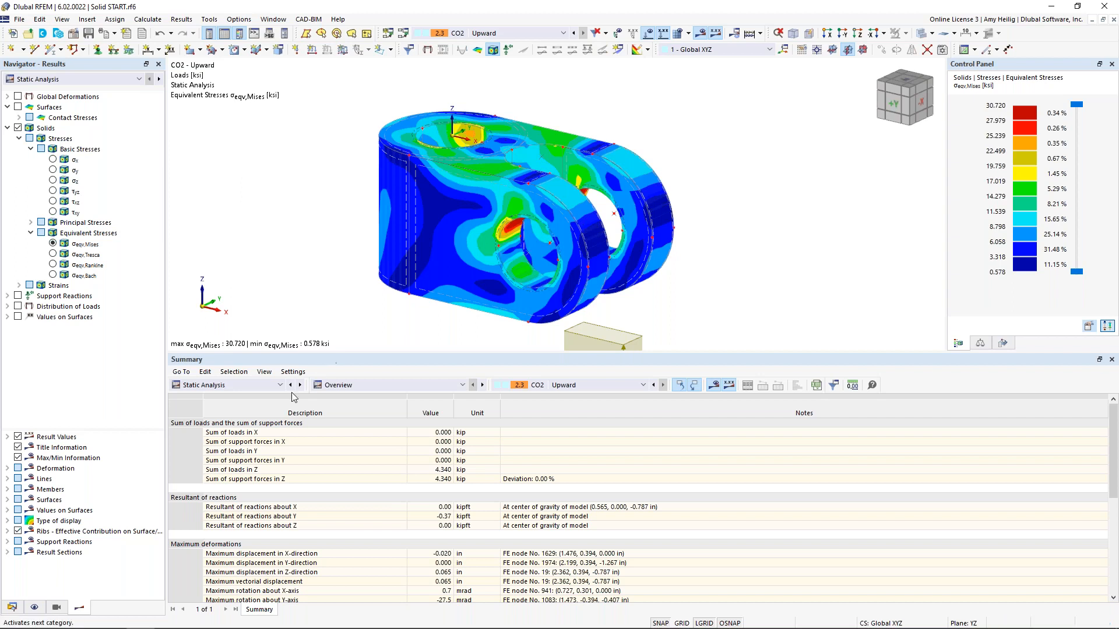
# - Display the Stress-Strain Analysis results with the table of stress ranges on solids, and hide the loads on the model
pyautogui.click(257, 387)
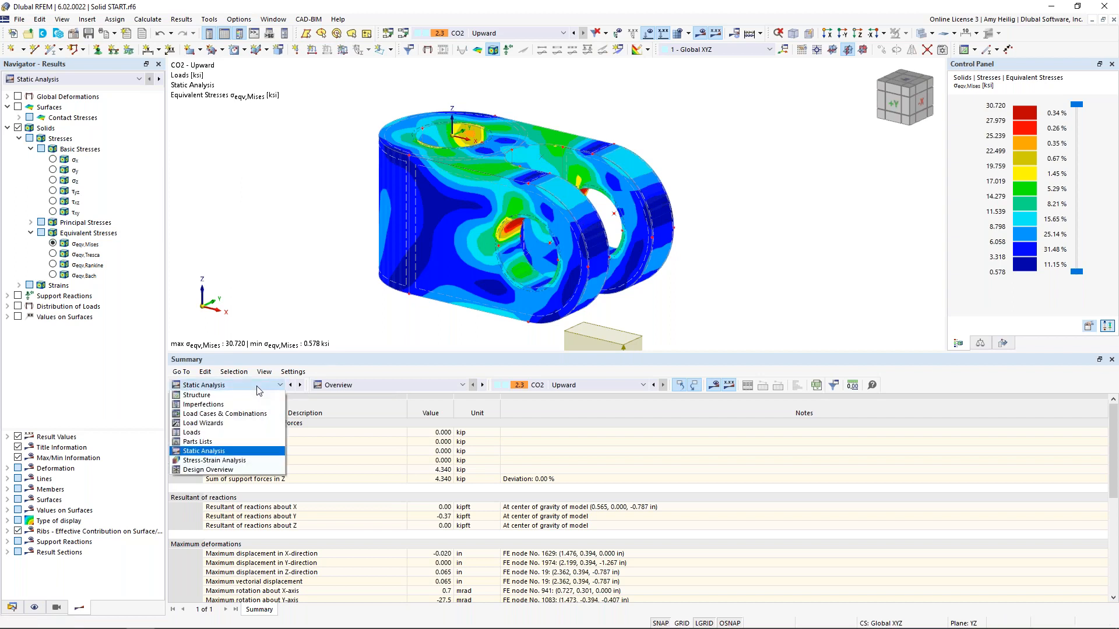
pyautogui.click(241, 461)
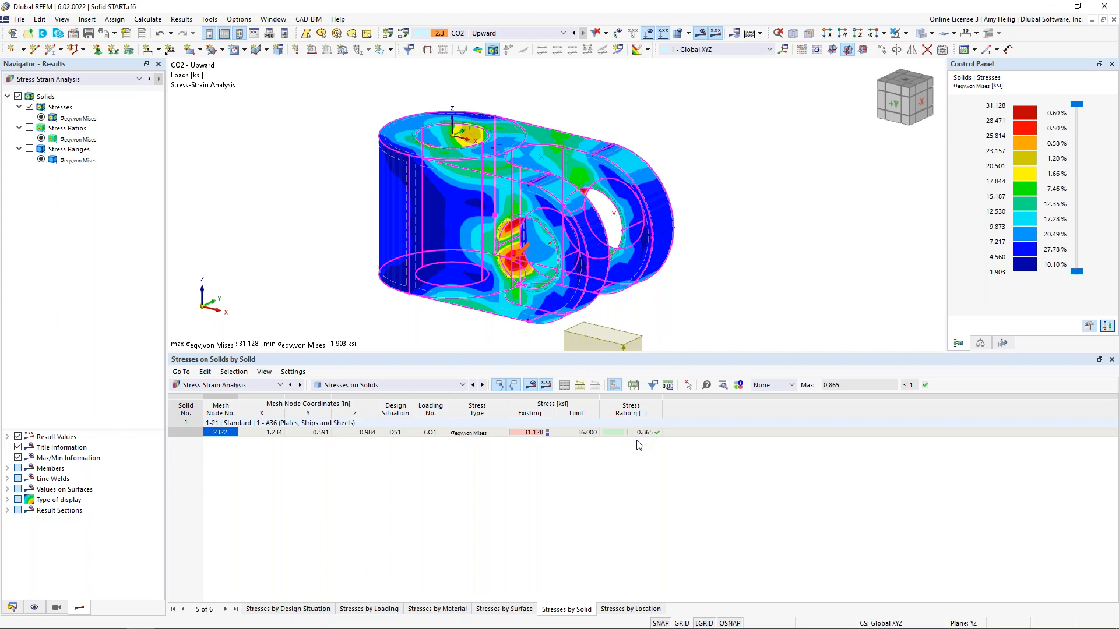
pyautogui.click(388, 385)
pyautogui.click(385, 416)
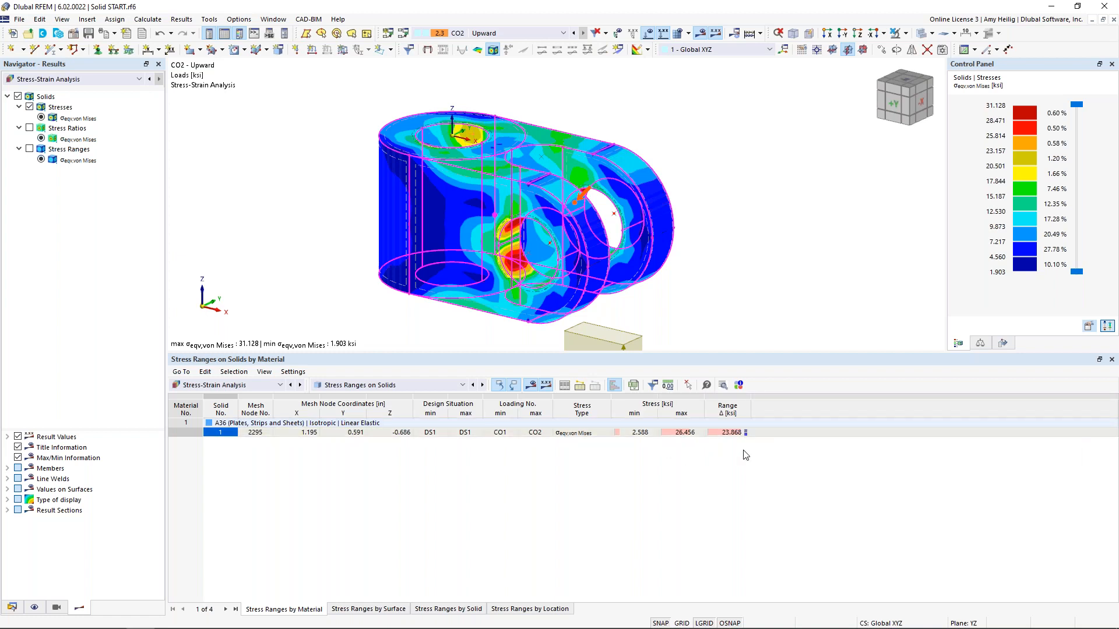
pyautogui.moveTo(728, 357); pyautogui.dragTo(729, 414)
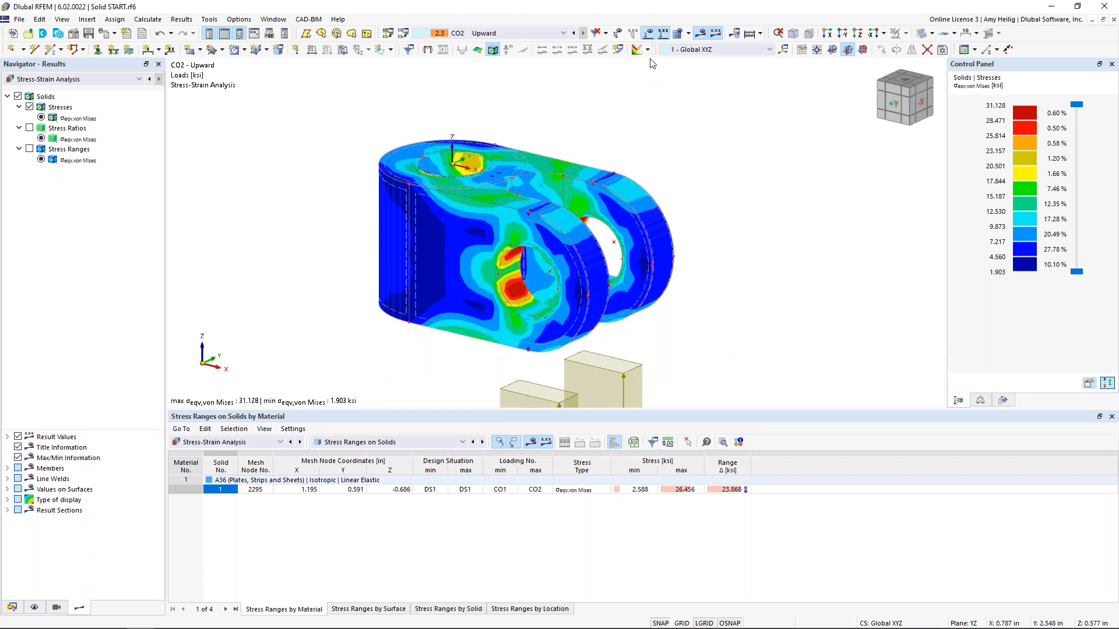
pyautogui.click(649, 34)
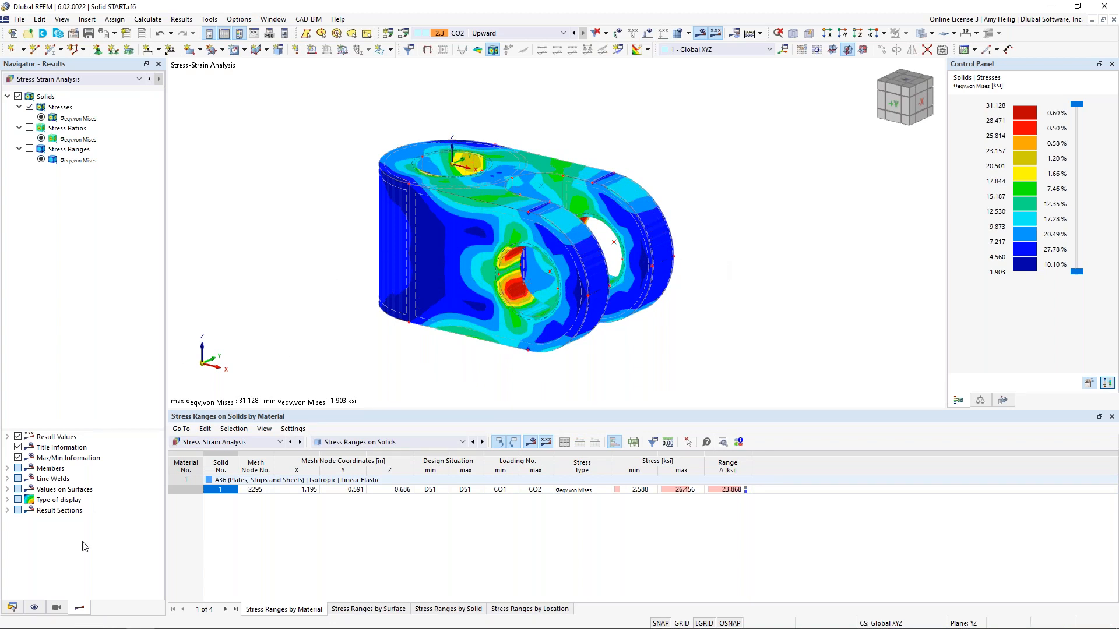
# - Start a new clipping plane under the guide objects, using the Offset XYZ type parallel to YZ
pyautogui.click(13, 608)
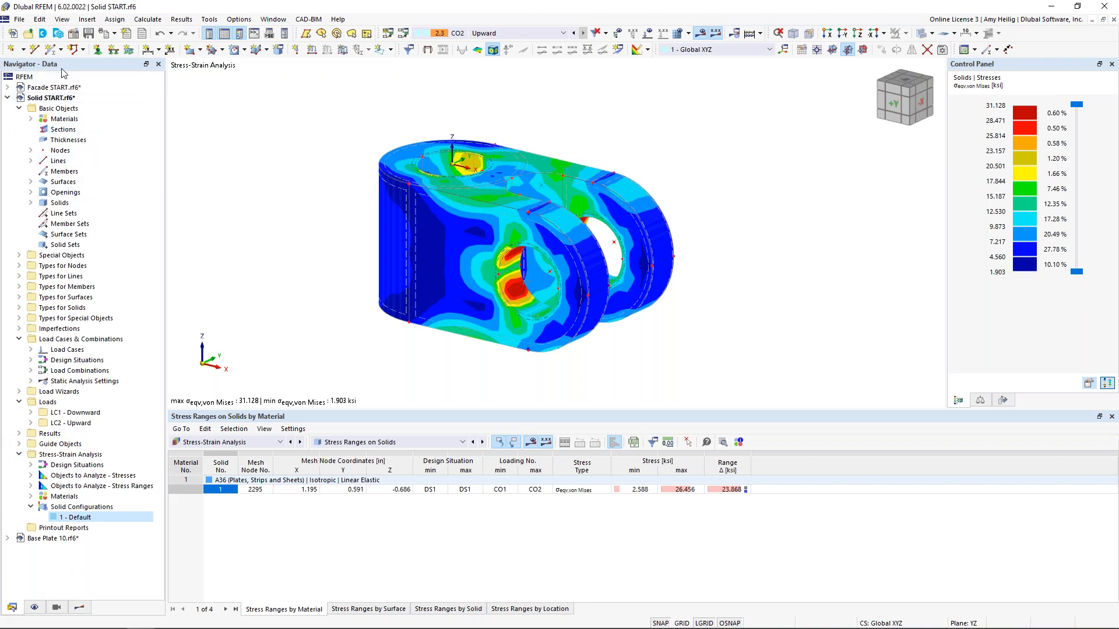
pyautogui.click(18, 445)
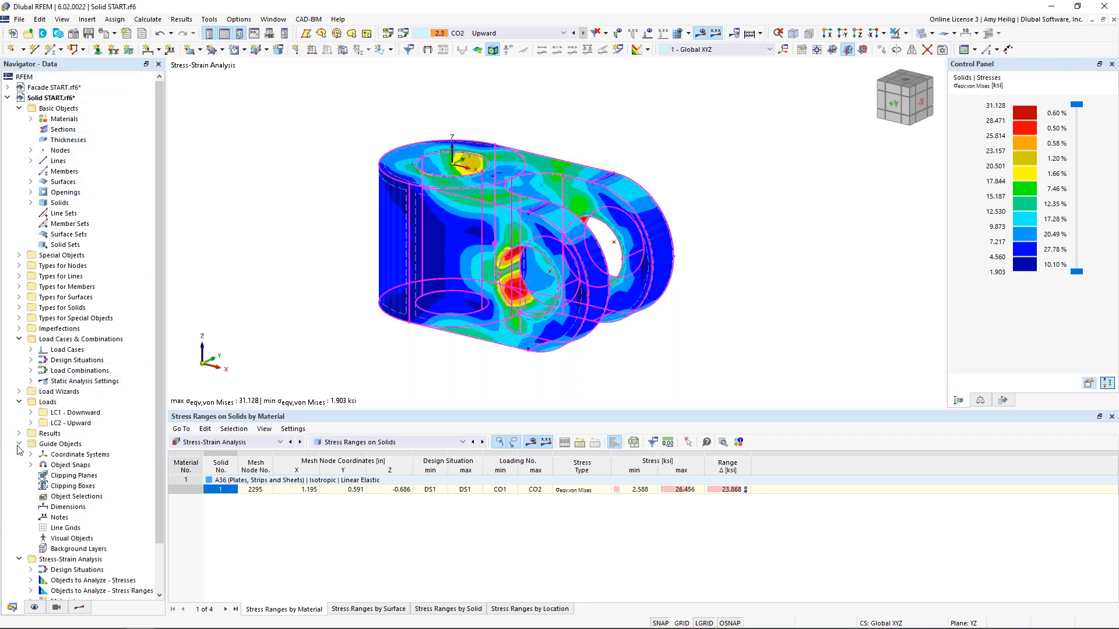
pyautogui.click(93, 479)
pyautogui.doubleClick(92, 479)
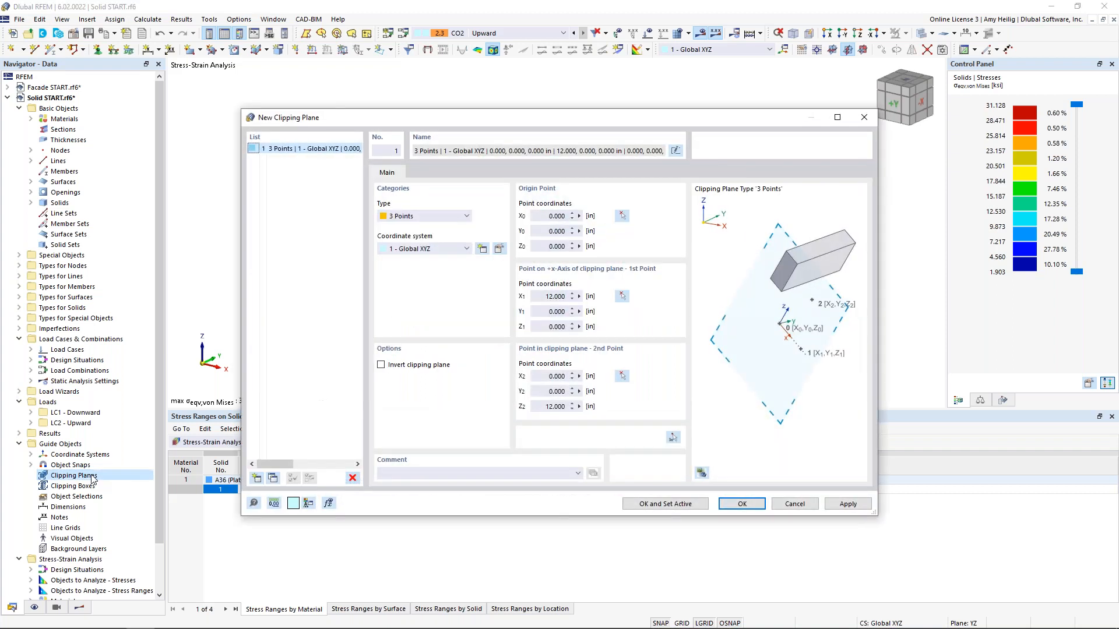
pyautogui.click(410, 217)
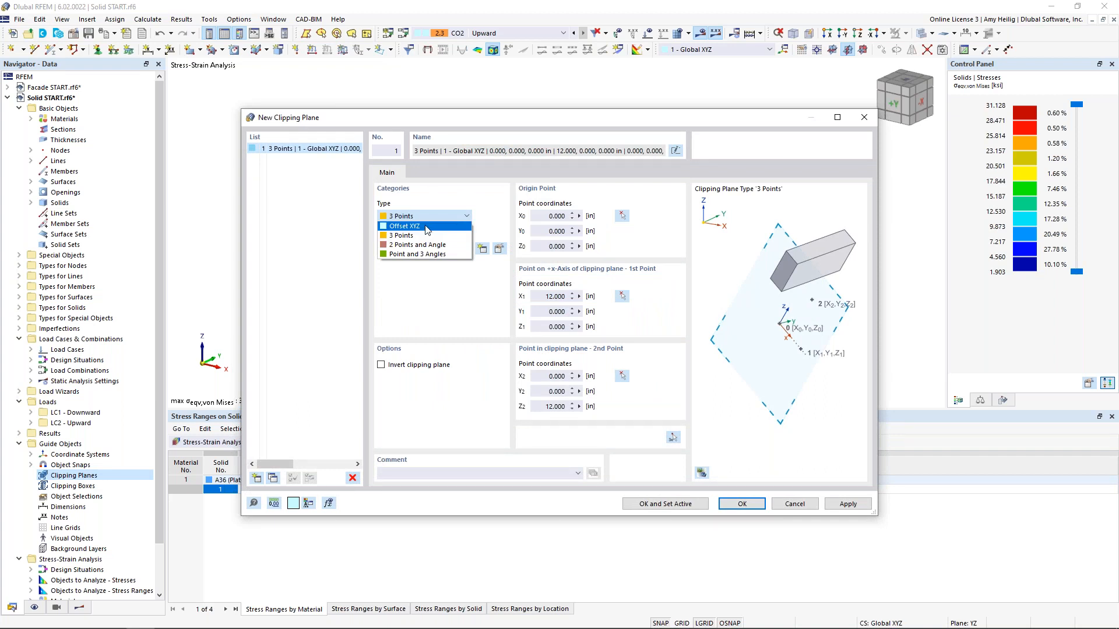
pyautogui.click(427, 226)
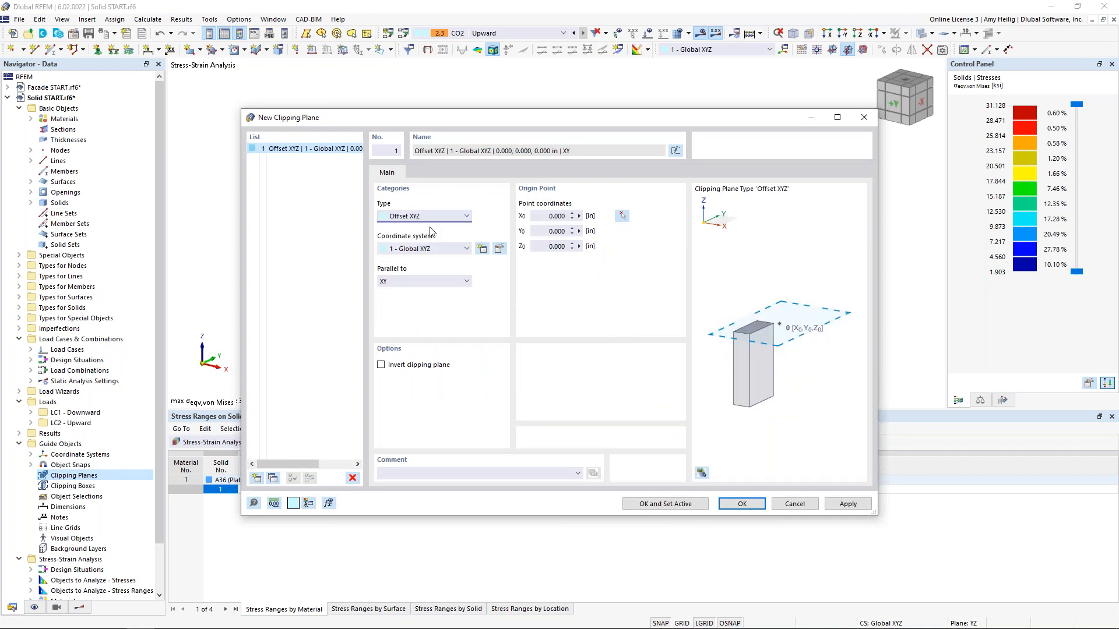
pyautogui.click(406, 282)
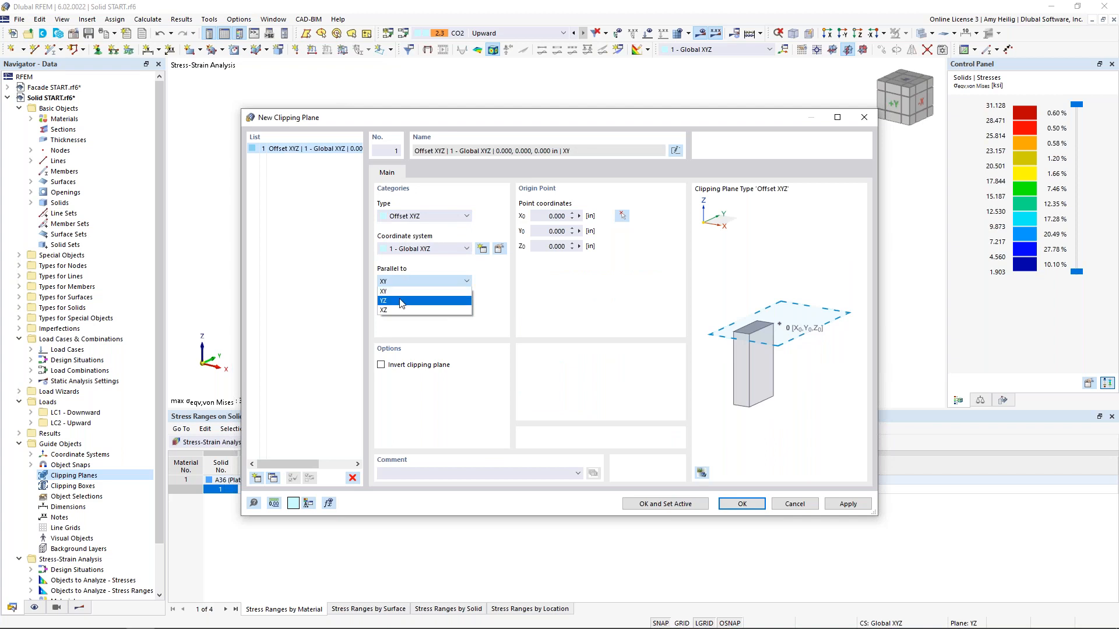
pyautogui.click(401, 302)
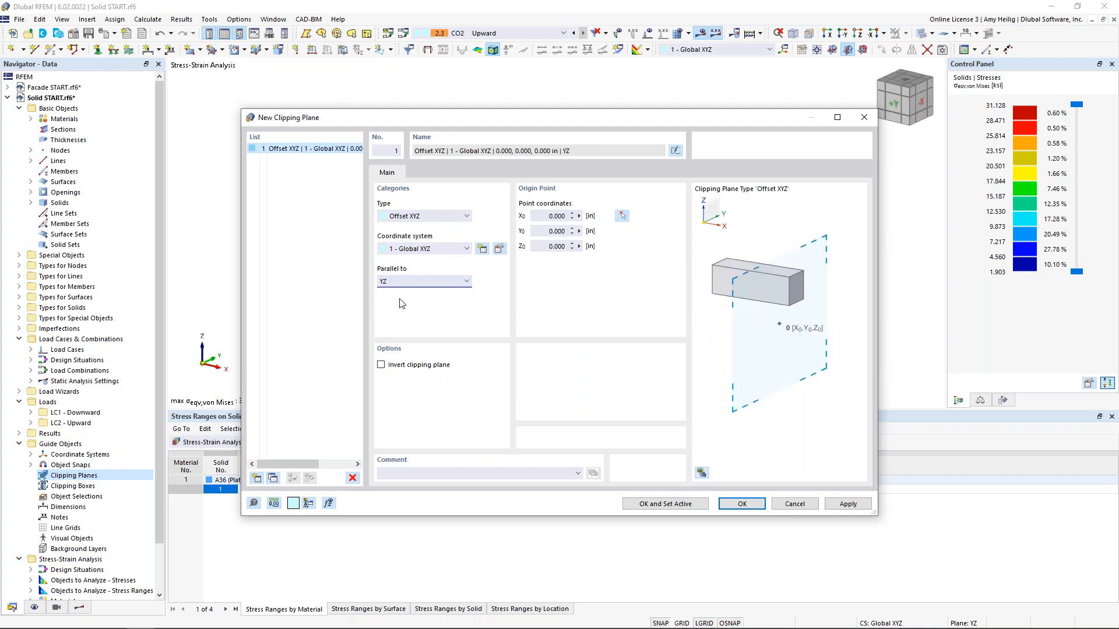
# - Pick the node at X 0.394 in, Y 0, Z 0 as the clipping plane's origin, and create the plane as active
pyautogui.click(622, 216)
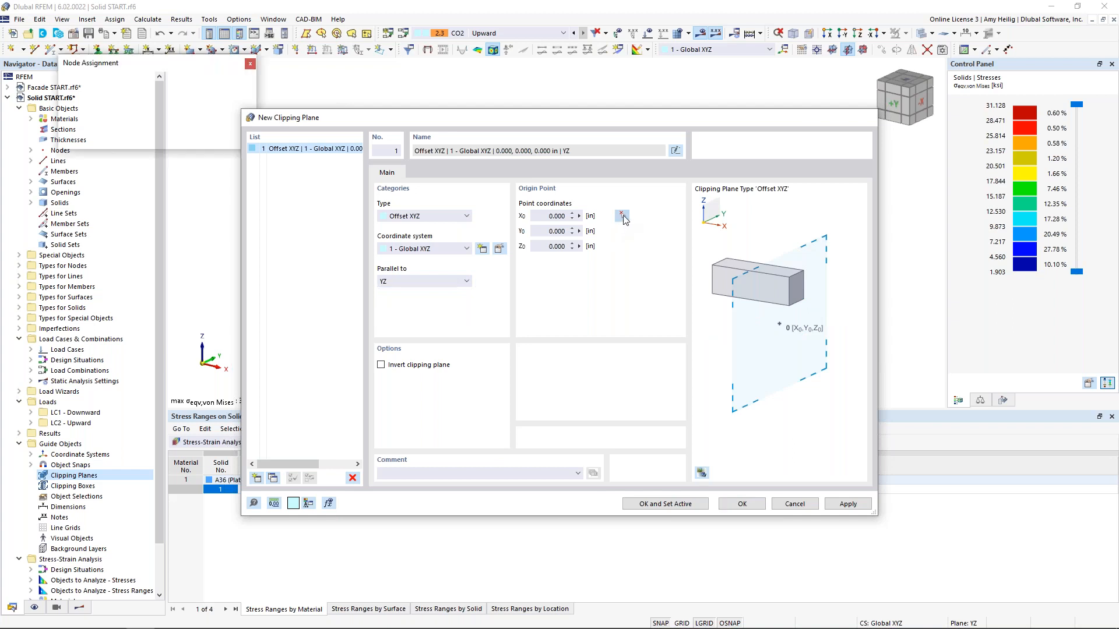
pyautogui.click(494, 175)
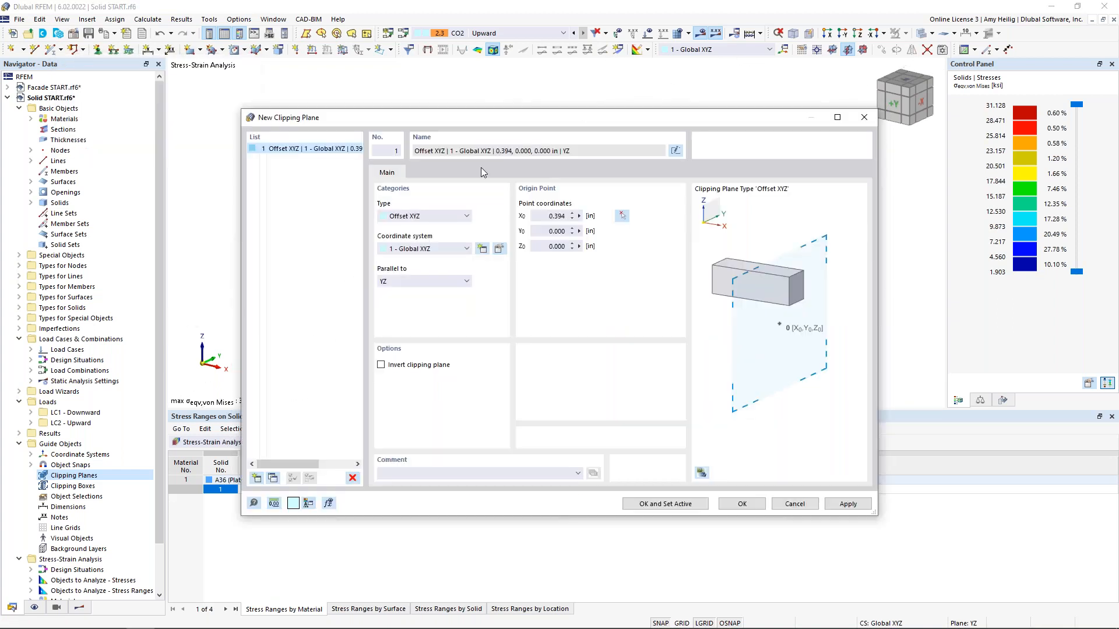
pyautogui.click(664, 503)
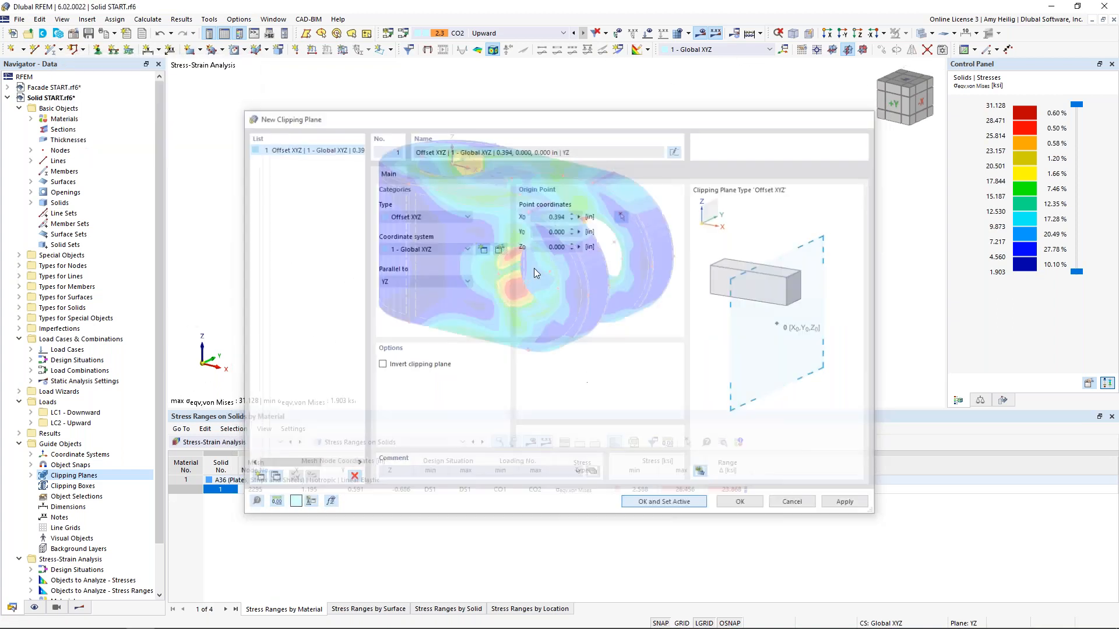
# - Switch the displayed results to Static Analysis and examine the equivalent Mises stresses on the solid's cut face
pyautogui.click(82, 608)
pyautogui.click(69, 81)
pyautogui.click(65, 92)
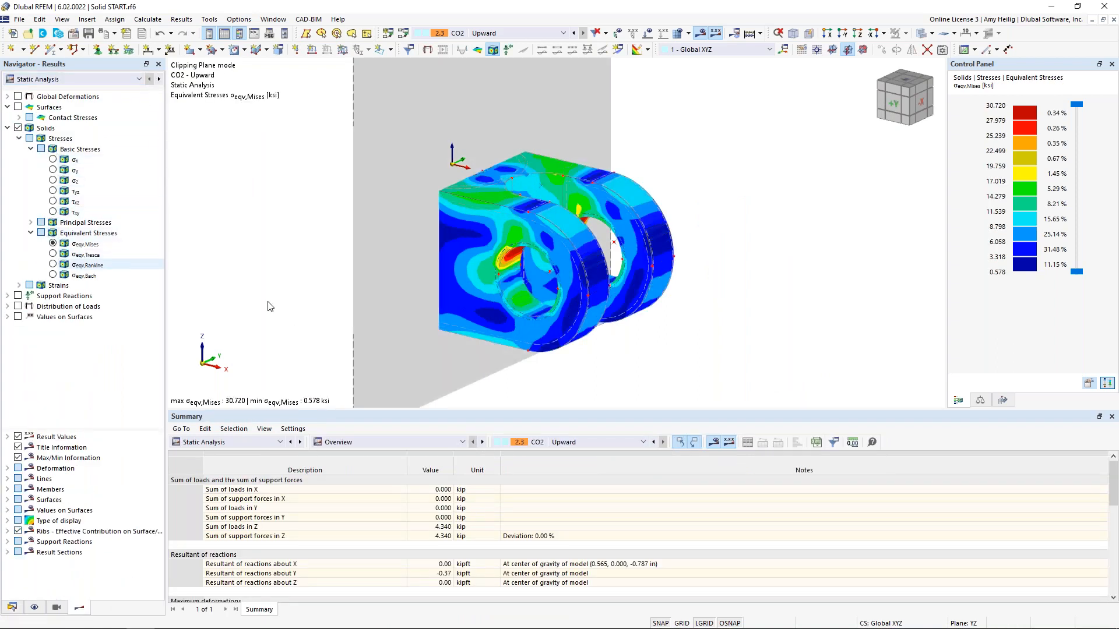
pyautogui.keyDown('ctrl'); pyautogui.moveTo(336, 305); pyautogui.dragTo(665, 246, button='middle'); pyautogui.keyUp('ctrl')
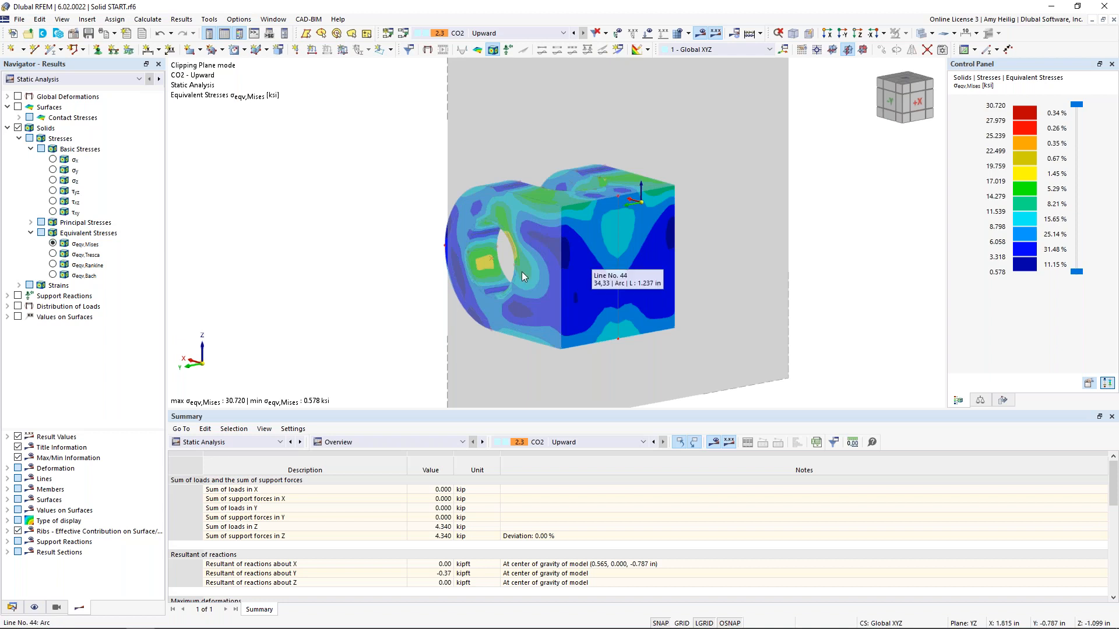
# - Invert the existing clipping plane to inspect the opposite half of the solid, and turn the clipping plane off
pyautogui.click(12, 607)
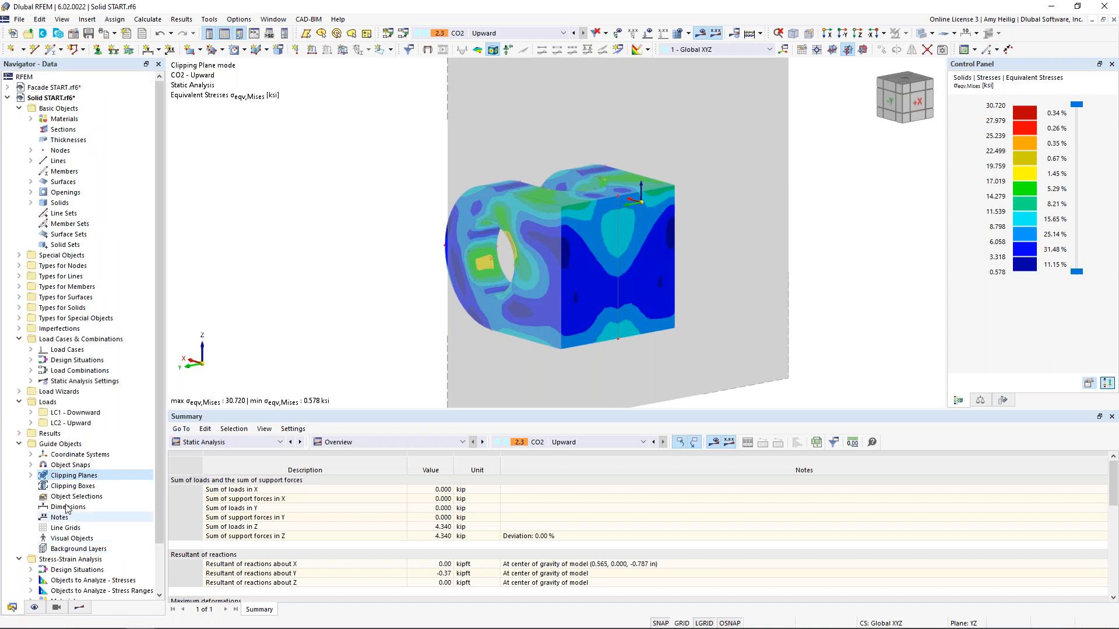
pyautogui.click(32, 475)
pyautogui.doubleClick(69, 486)
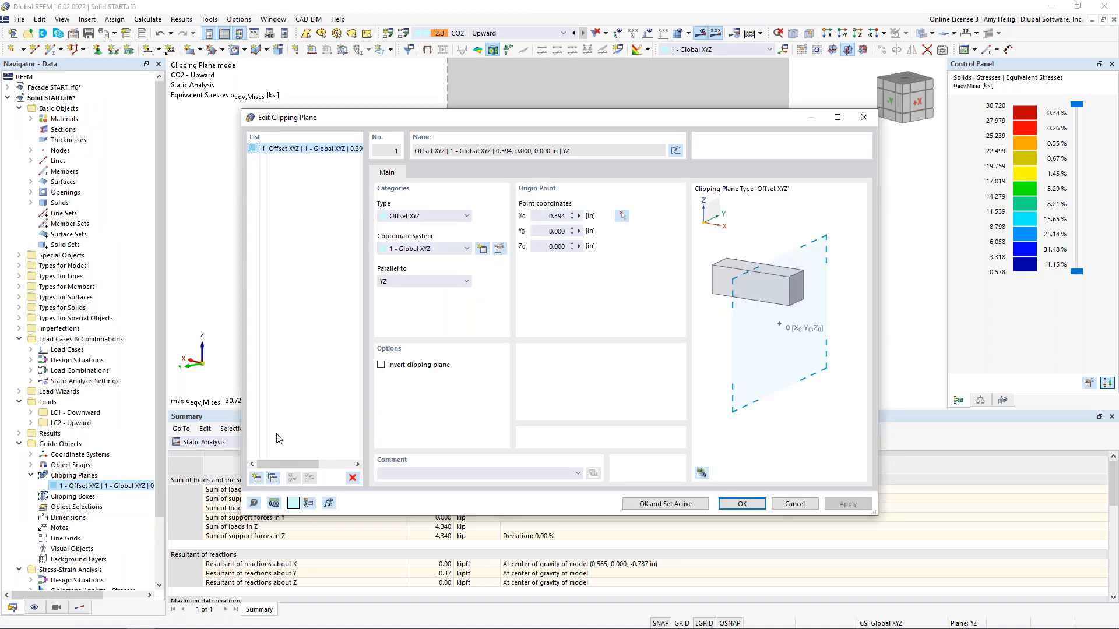
pyautogui.click(382, 366)
pyautogui.click(690, 509)
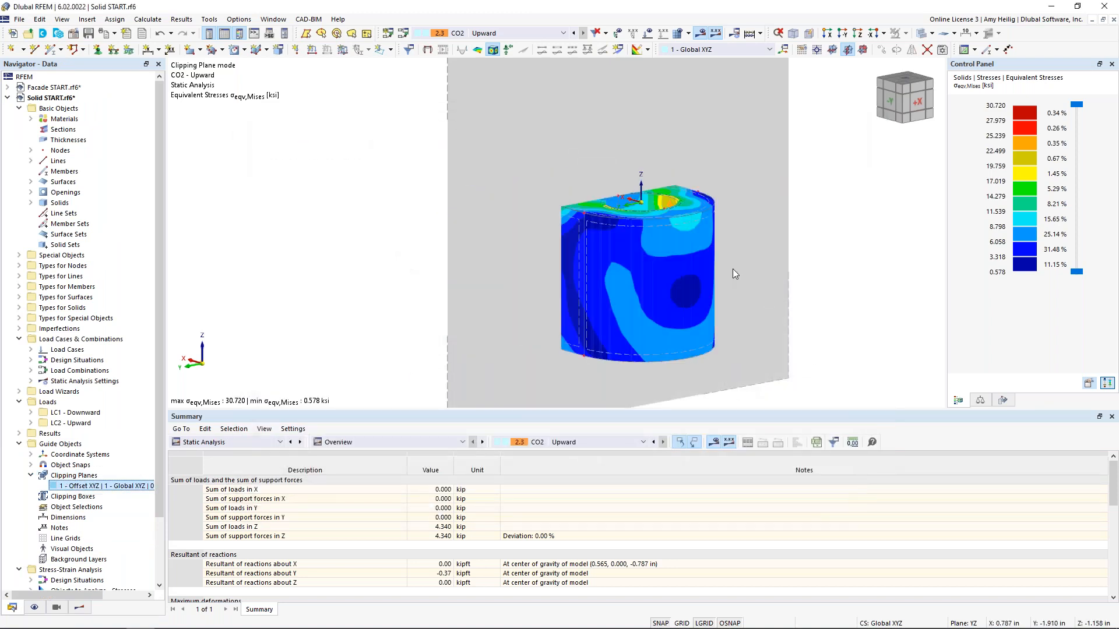
pyautogui.keyDown('ctrl'); pyautogui.moveTo(756, 276); pyautogui.dragTo(370, 263, button='middle'); pyautogui.keyUp('ctrl')
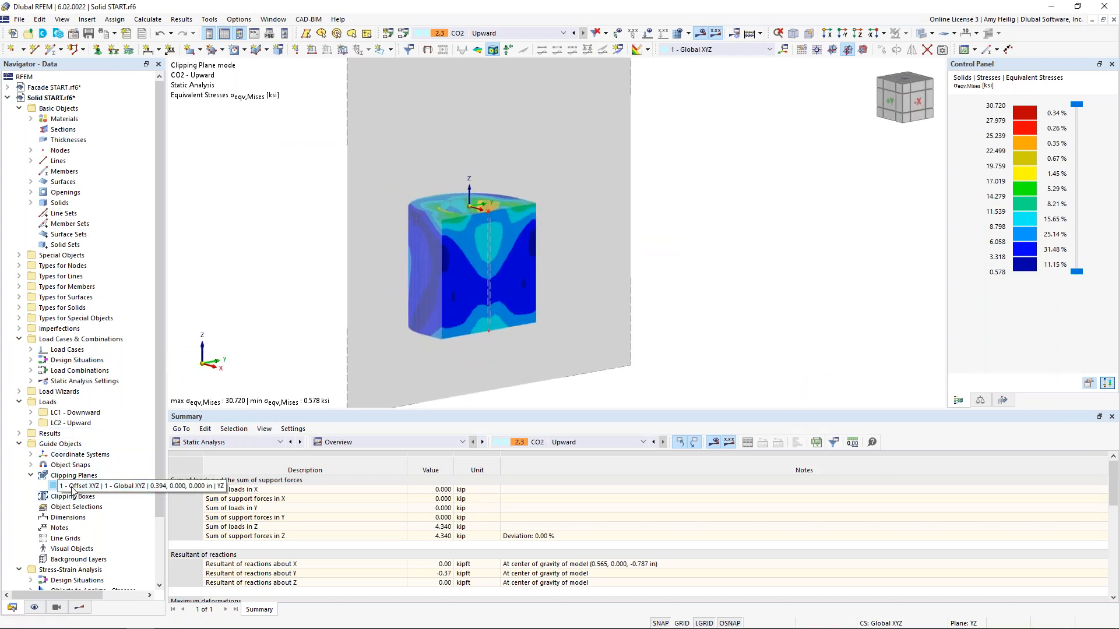
pyautogui.rightClick(73, 490)
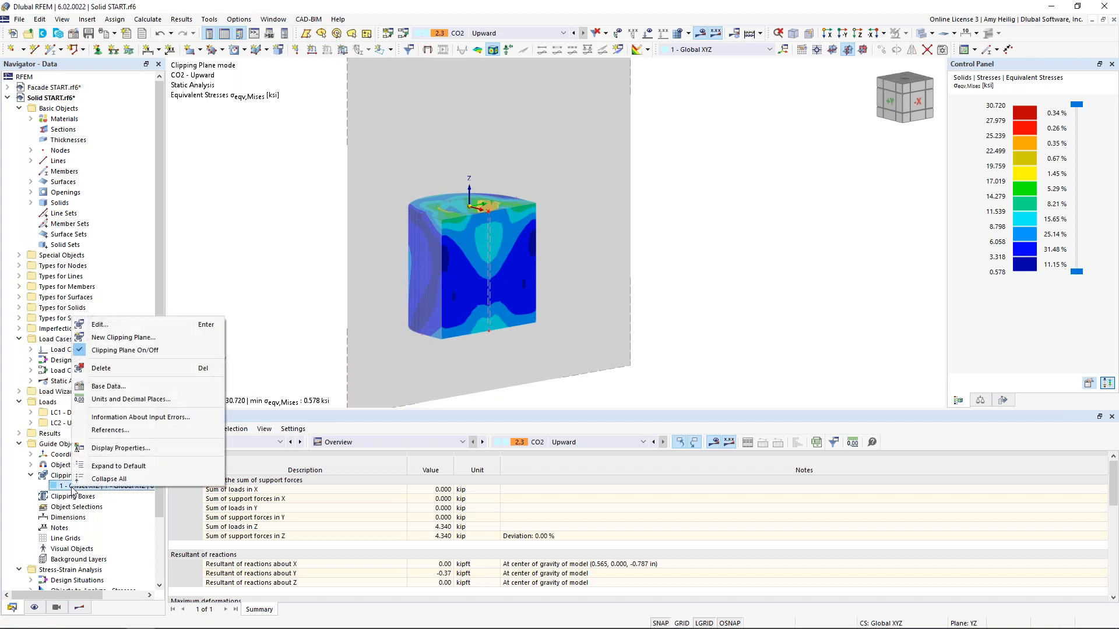
pyautogui.click(133, 352)
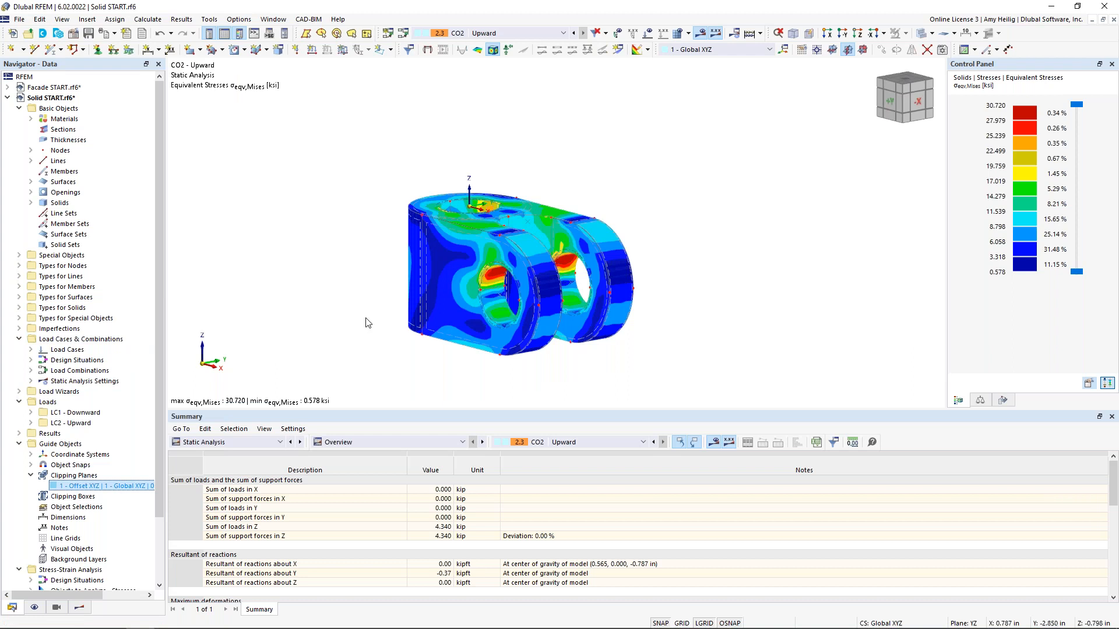
# - Start a new clipping box with its origin picked at the node at X 0.394 in, Y 0, Z 0
pyautogui.click(73, 499)
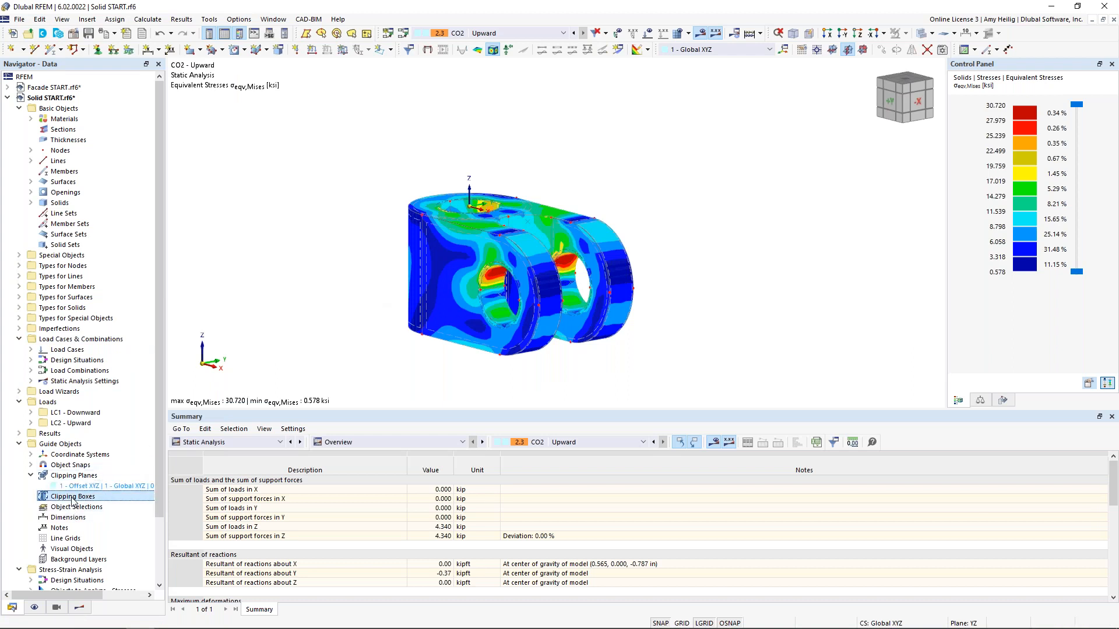
pyautogui.doubleClick(72, 498)
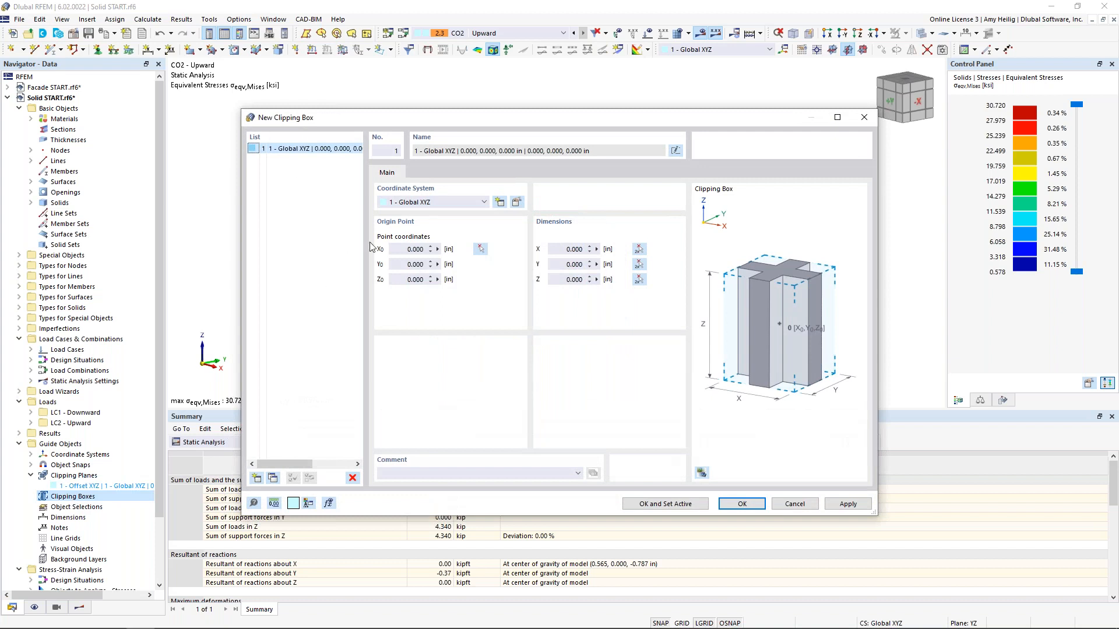
pyautogui.click(481, 249)
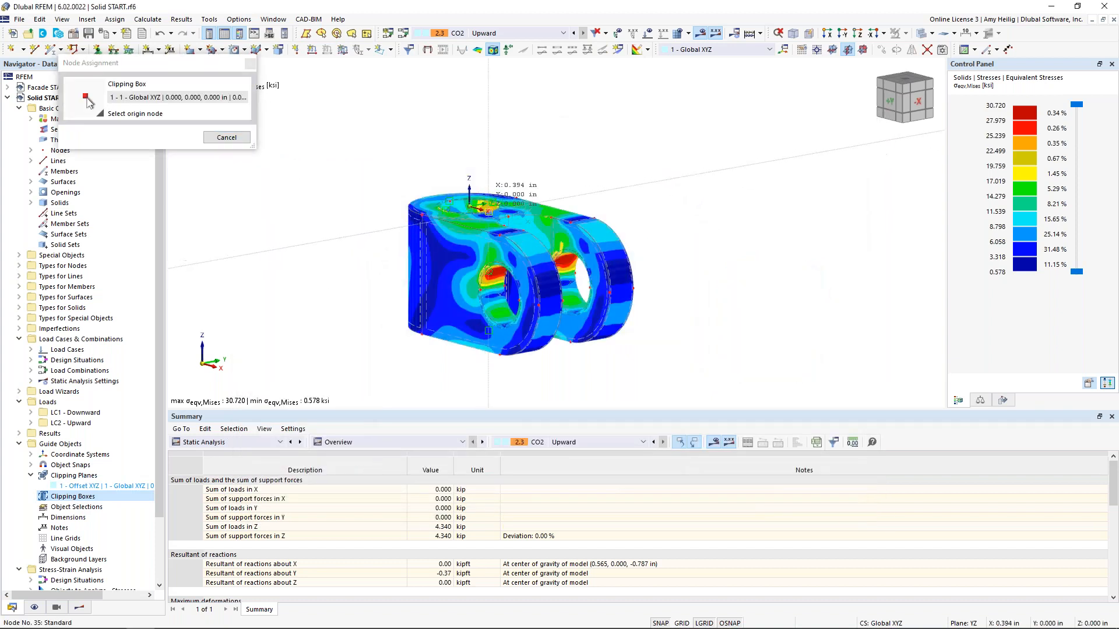
pyautogui.click(471, 205)
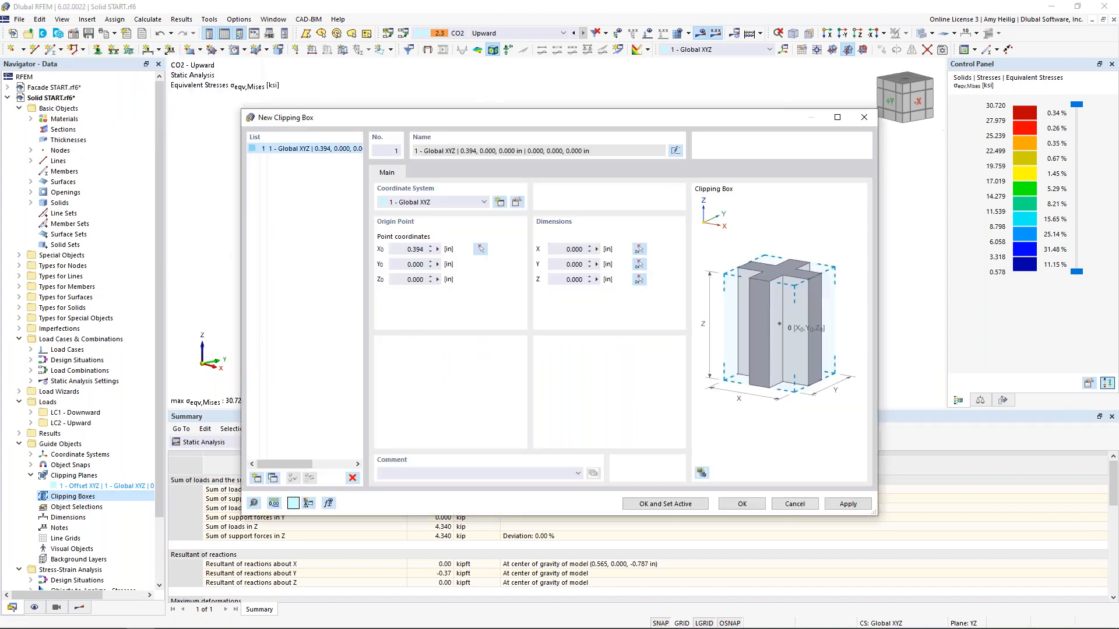
# - Set the clipping box dimensions to X 1, Y 1 and Z 6 in, activate it, and view the clipped stresses
pyautogui.doubleClick(565, 250)
pyautogui.write('1')
pyautogui.press('Tab')
pyautogui.write('1')
pyautogui.press('Tab')
pyautogui.write('6')
pyautogui.press('Tab')
pyautogui.click(665, 503)
pyautogui.keyDown('ctrl'); pyautogui.moveTo(420, 263); pyautogui.dragTo(526, 285, button='middle'); pyautogui.keyUp('ctrl')
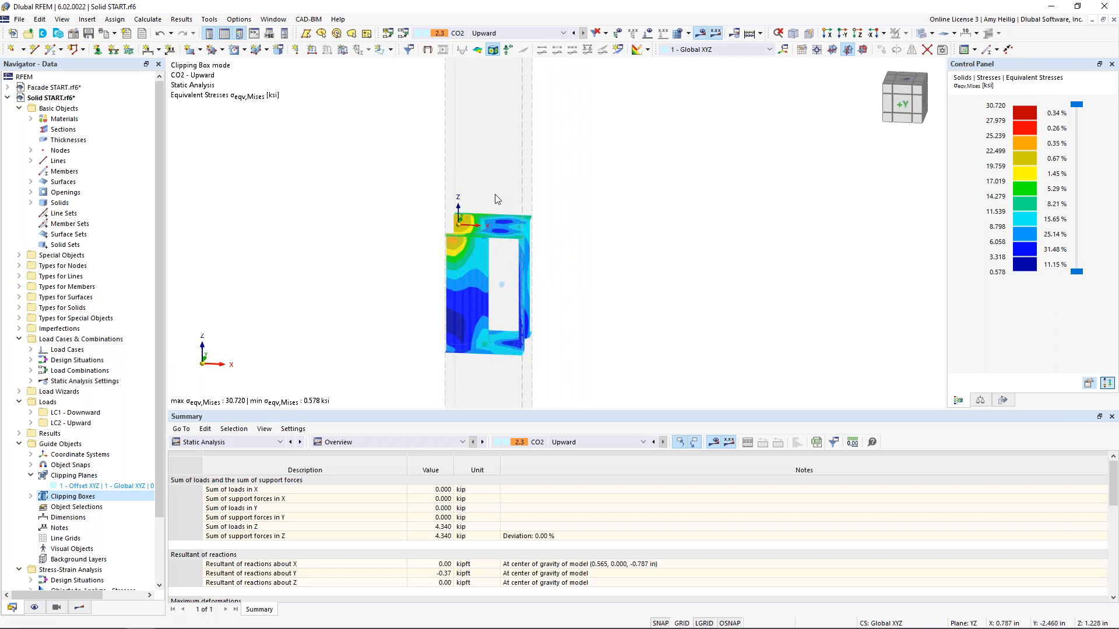
# - Turn off the clipping box and view the whole solid with its equivalent stresses
pyautogui.click(31, 496)
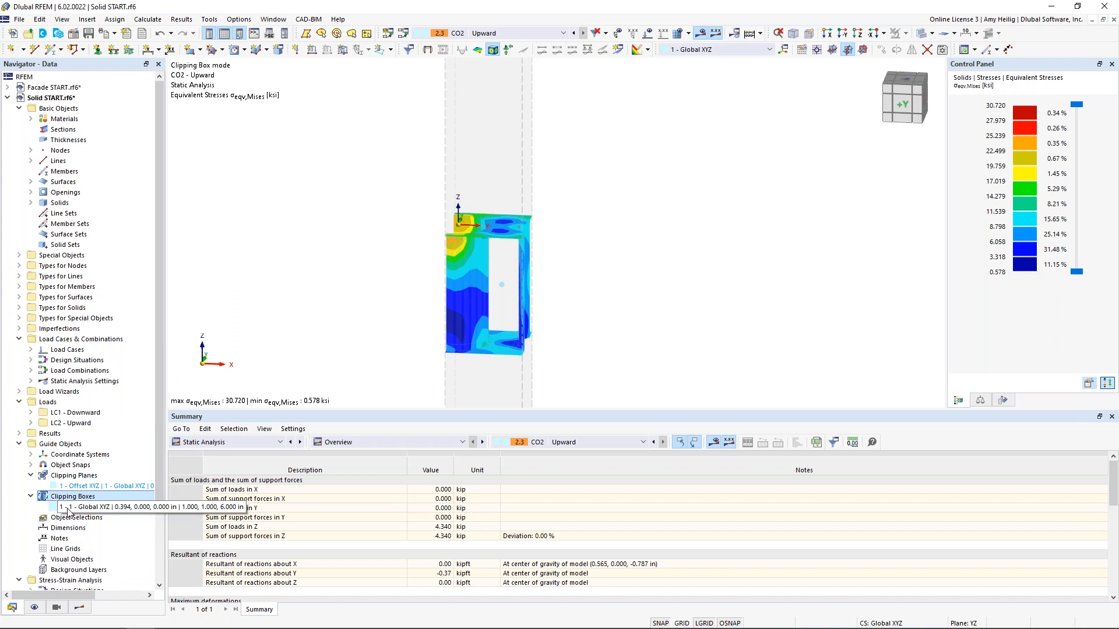
pyautogui.rightClick(68, 508)
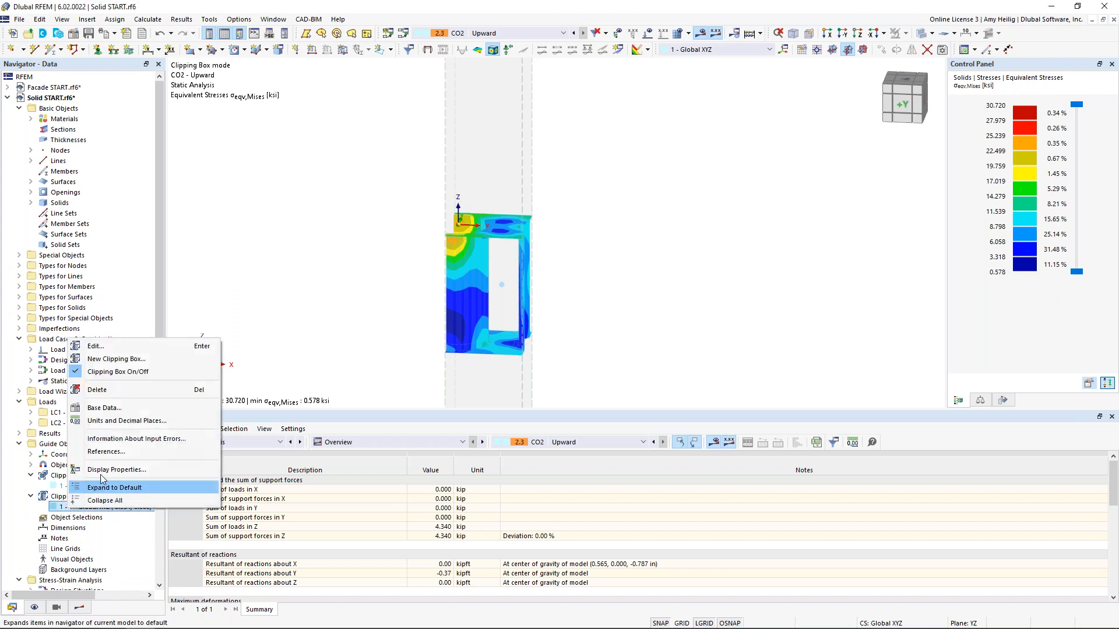
pyautogui.click(120, 376)
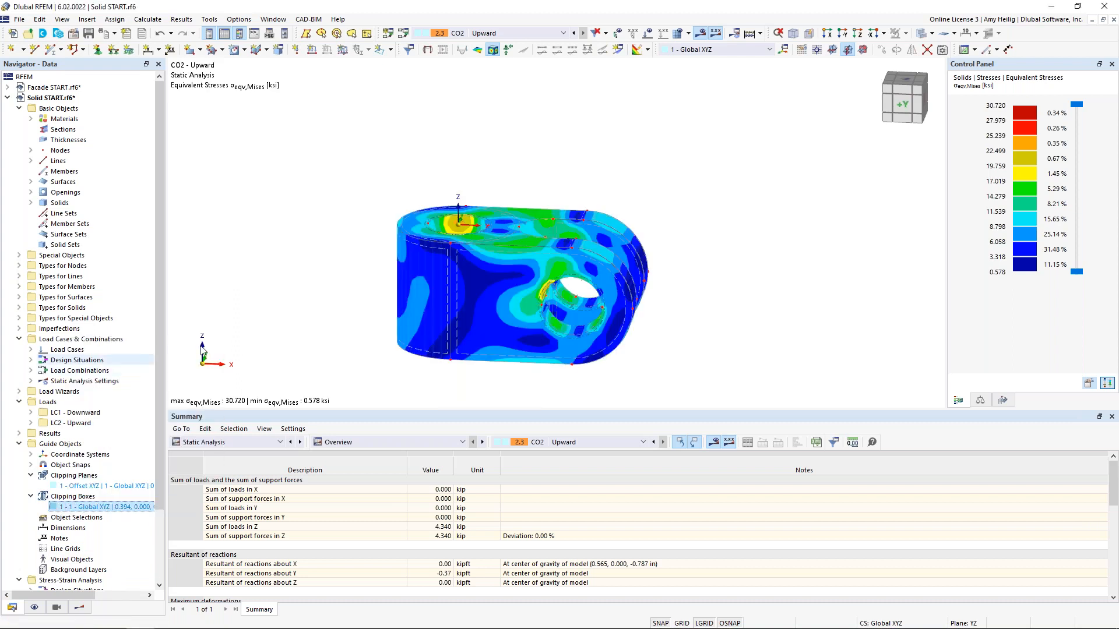
pyautogui.keyDown('ctrl'); pyautogui.moveTo(671, 208); pyautogui.dragTo(736, 248, button='middle'); pyautogui.keyUp('ctrl')
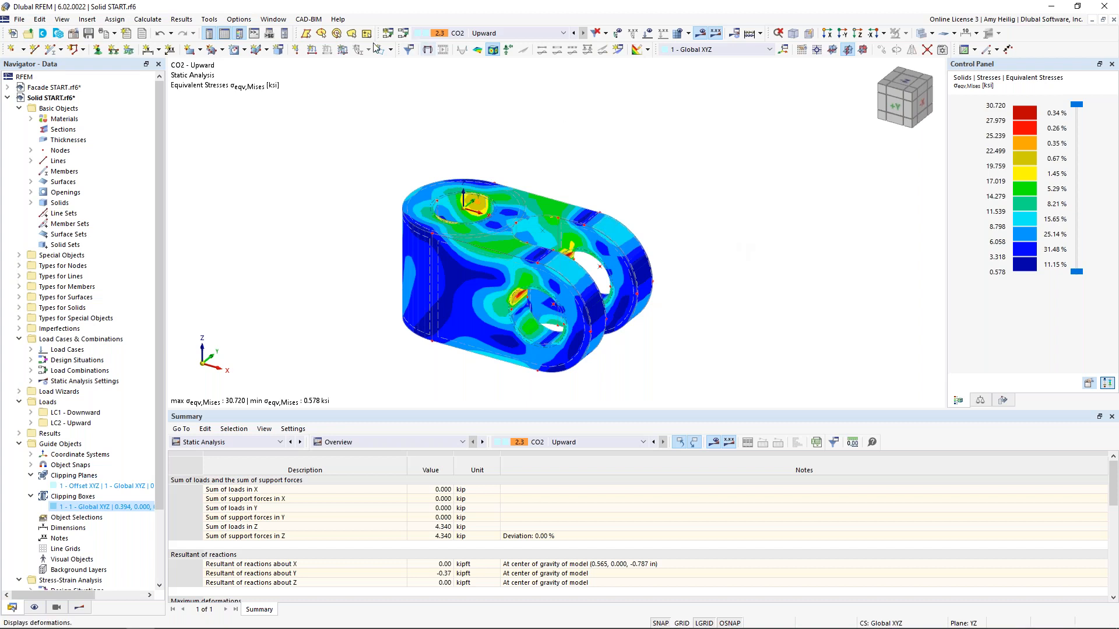
pyautogui.moveTo(364, 237); pyautogui.dragTo(383, 224, button='middle')
pyautogui.scroll(1, 383, 224)
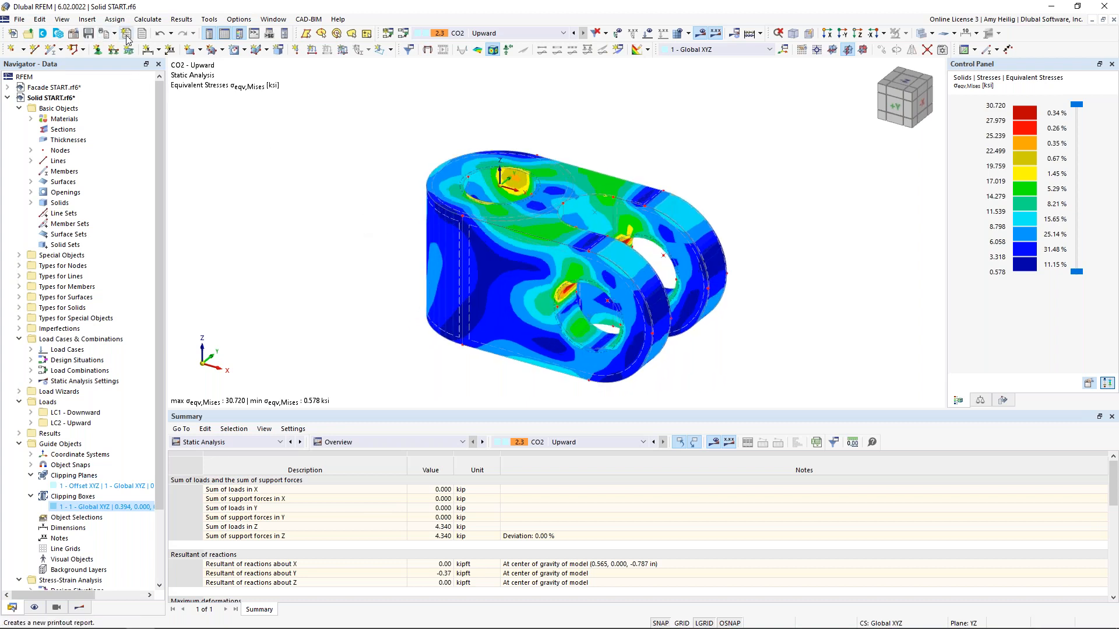
# - Create a new printout report and review its report items down to the stress analysis results
pyautogui.scroll(-3, 70, 407)
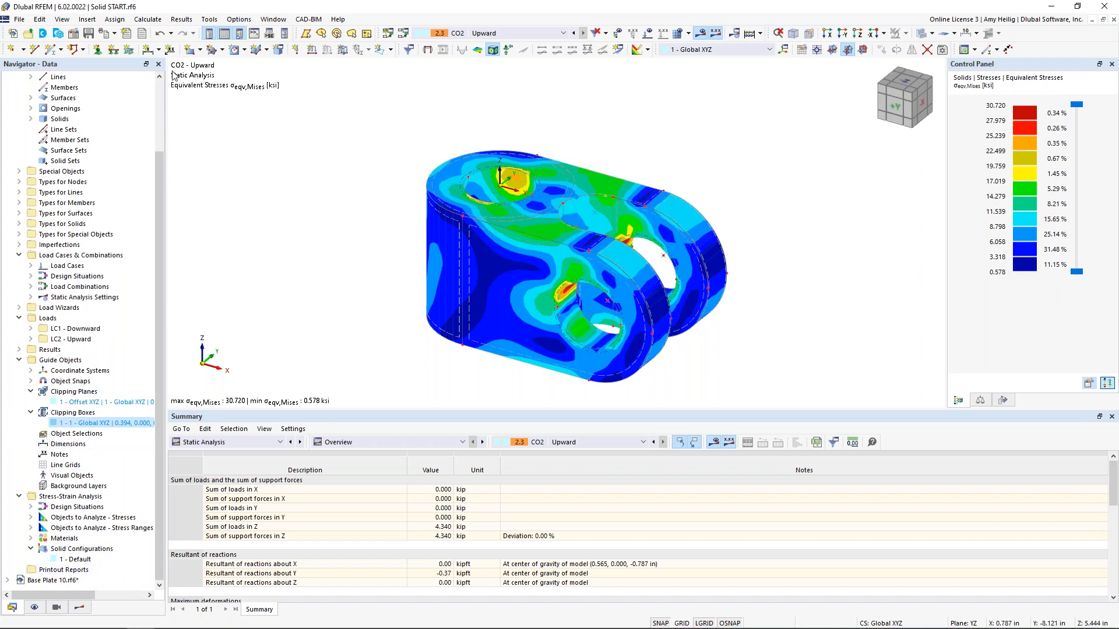
pyautogui.click(127, 37)
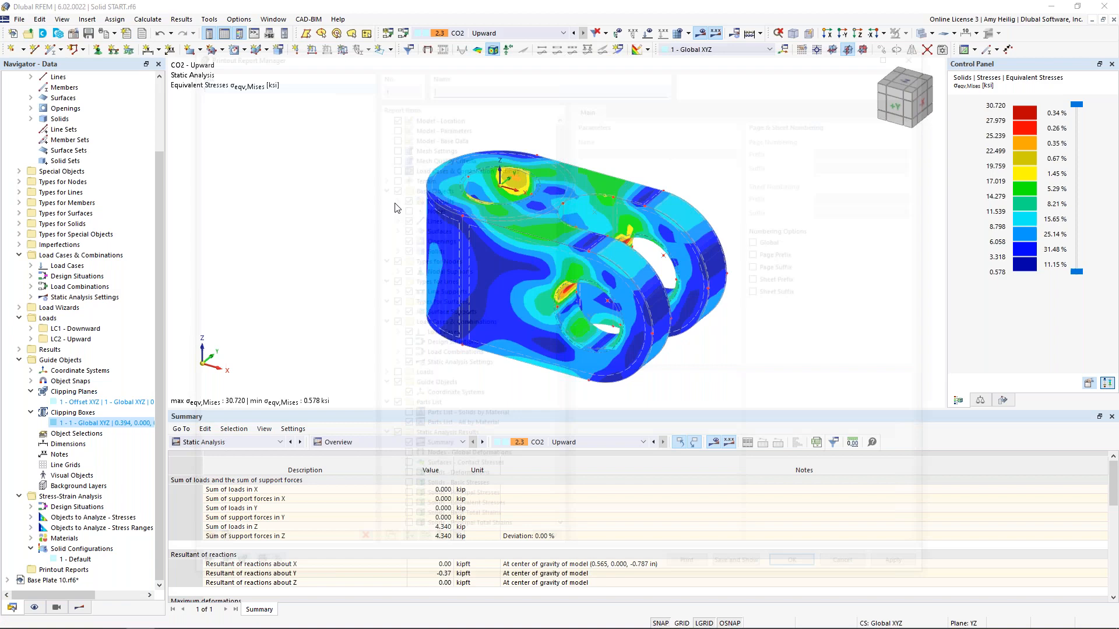
pyautogui.scroll(-9, 478, 203)
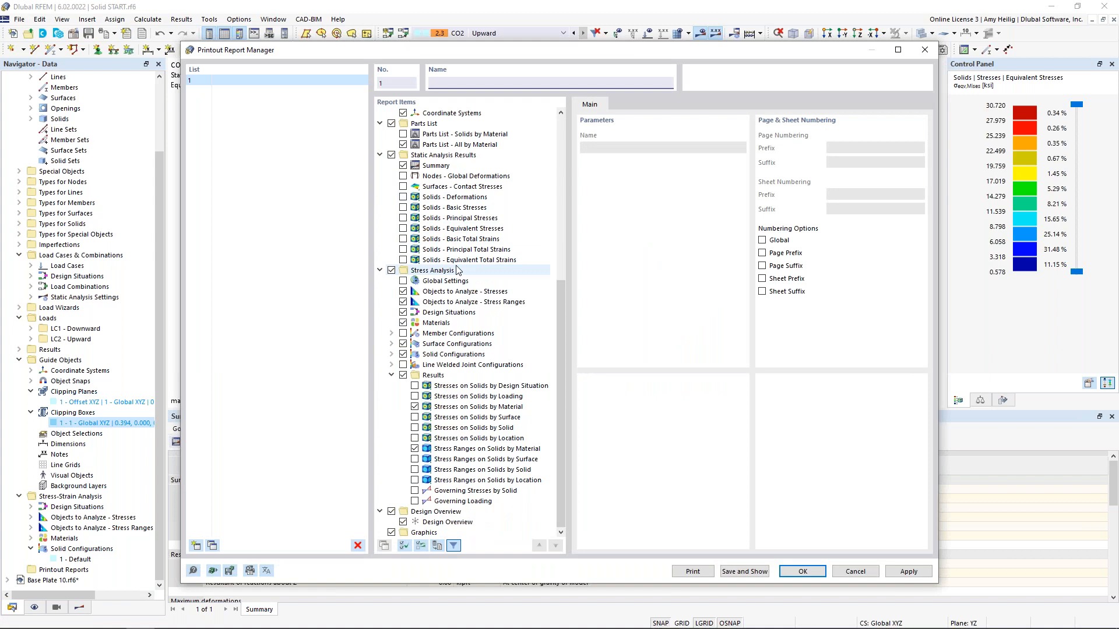
# - Look at the Stress-Strain Analysis template among the printout report templates, and leave without applying it
pyautogui.click(213, 576)
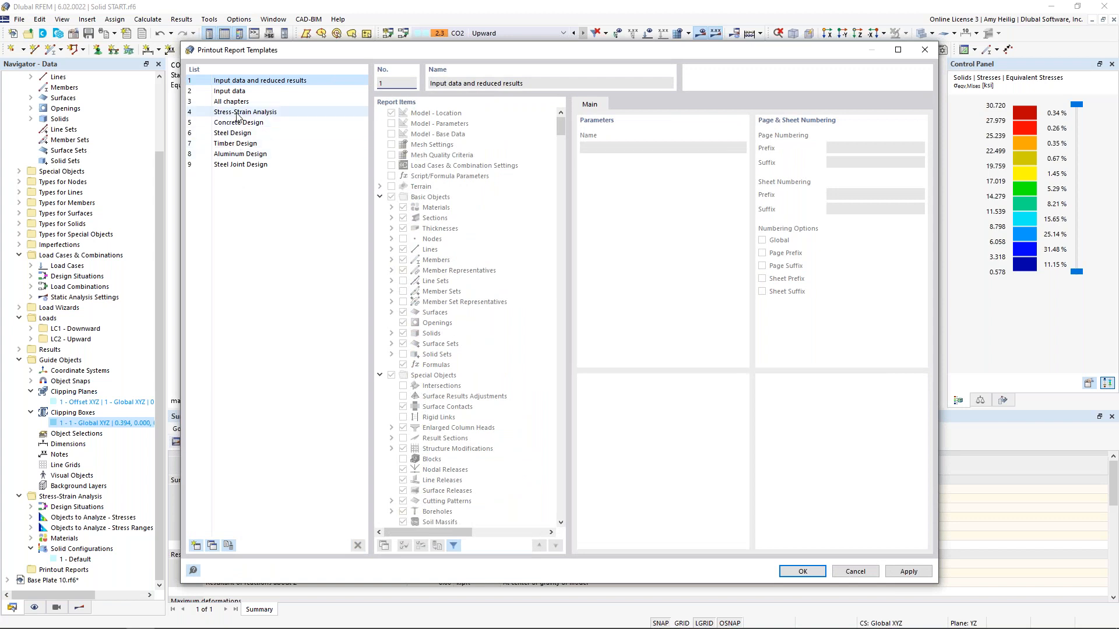
pyautogui.click(239, 111)
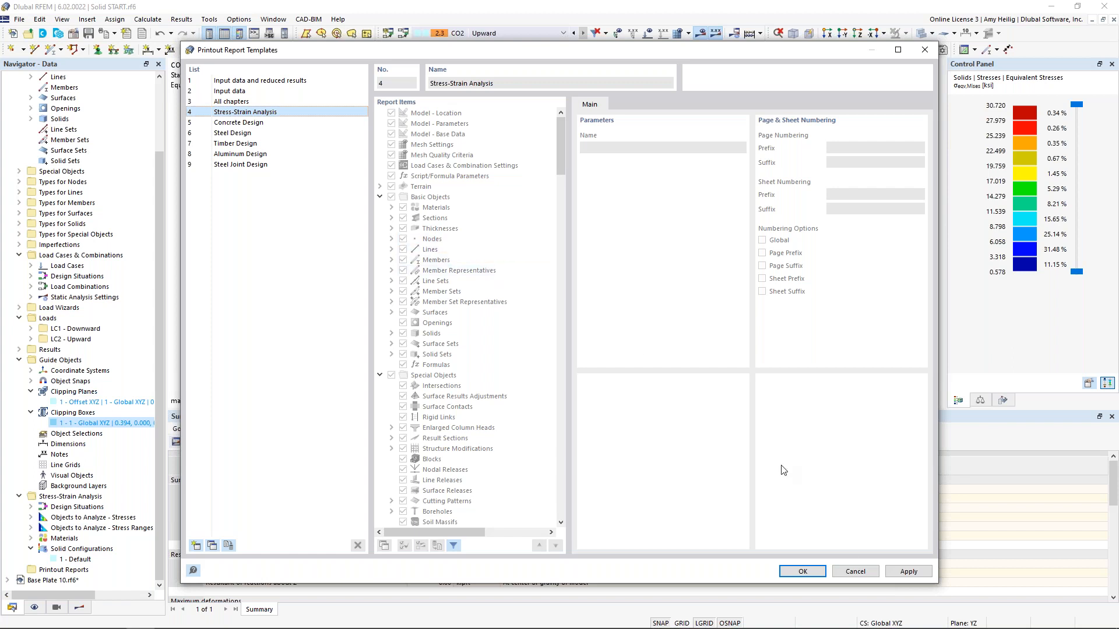
pyautogui.click(861, 574)
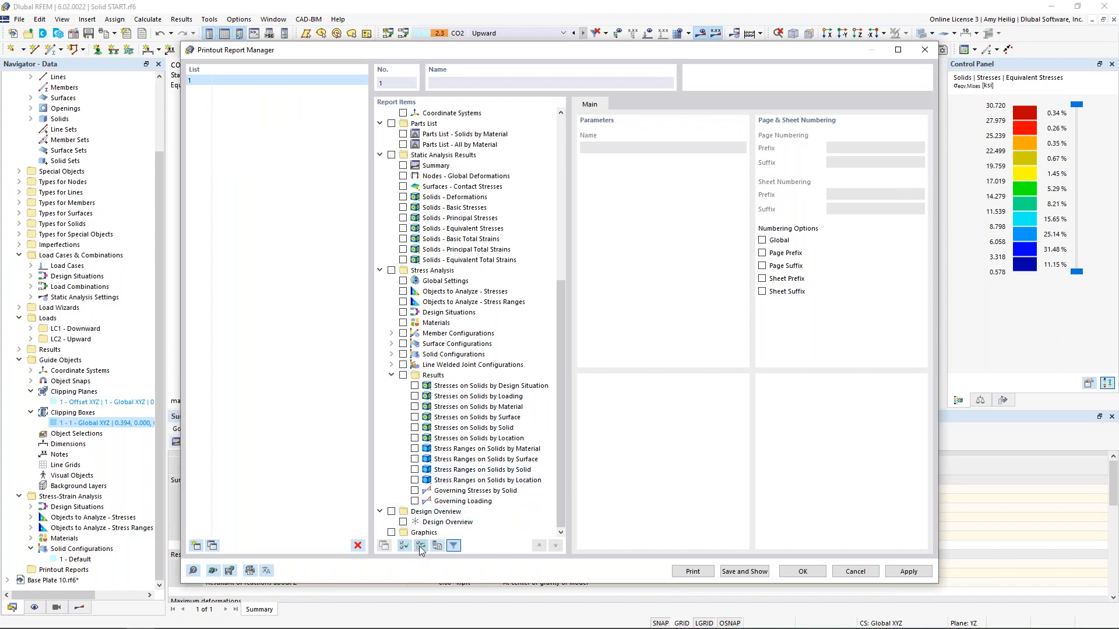
# - Collapse all report items, and include Solids with their Analytical Info from Basic Objects
pyautogui.rightClick(447, 157)
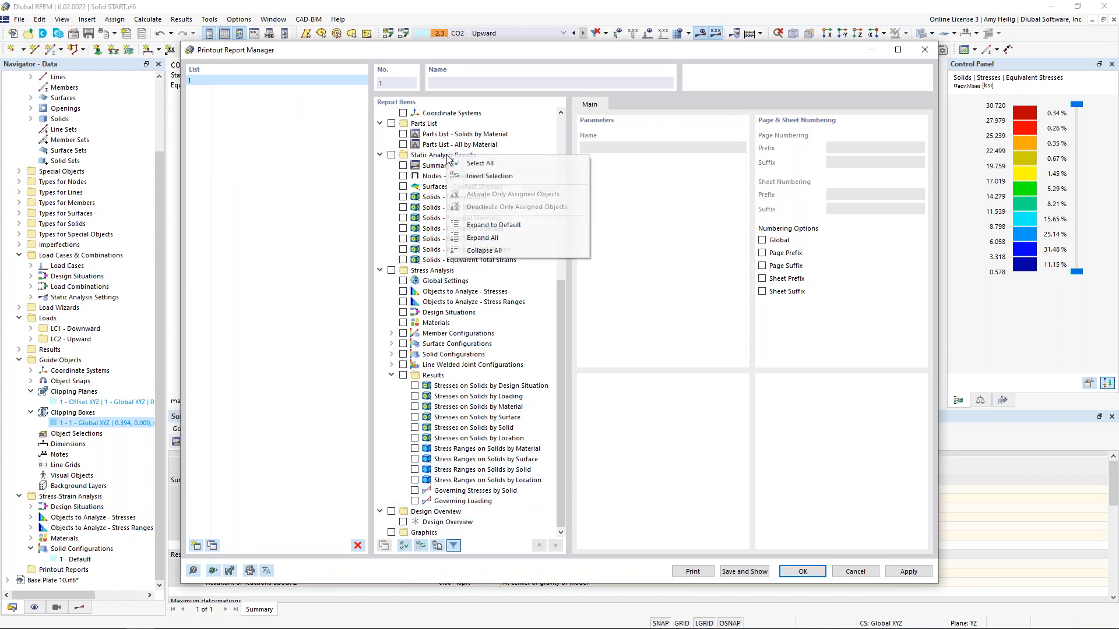
pyautogui.click(483, 250)
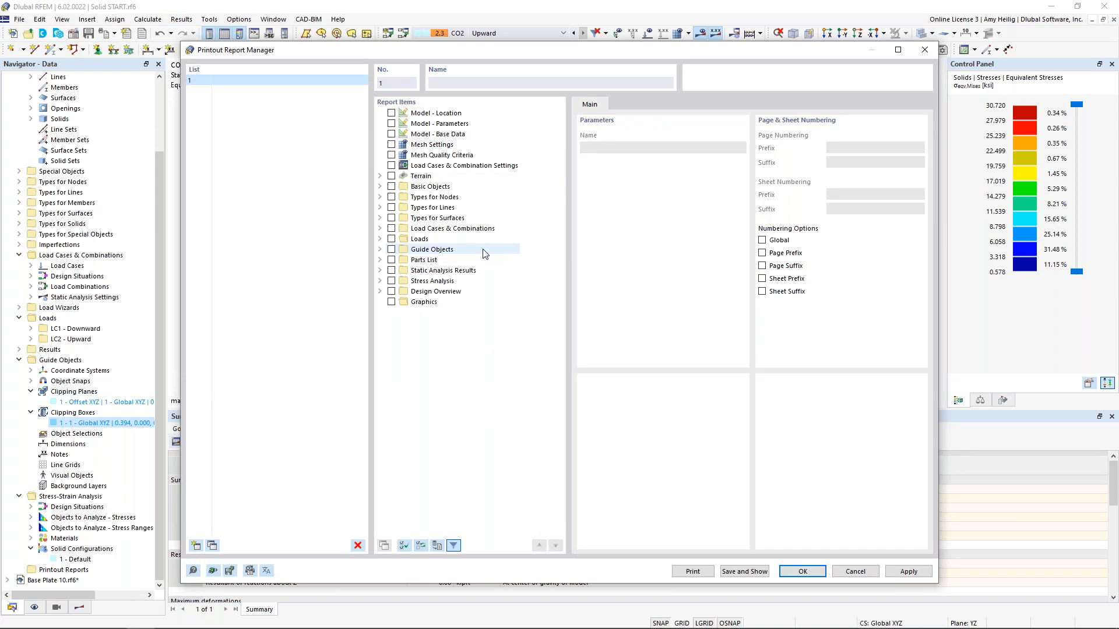
pyautogui.click(380, 186)
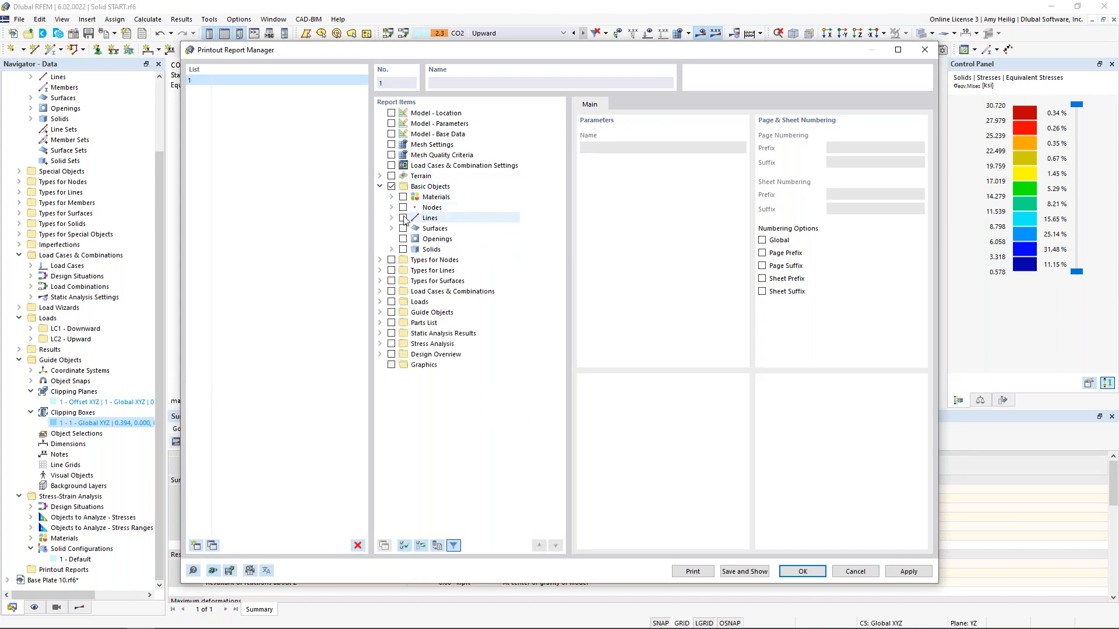
pyautogui.click(392, 250)
pyautogui.click(402, 250)
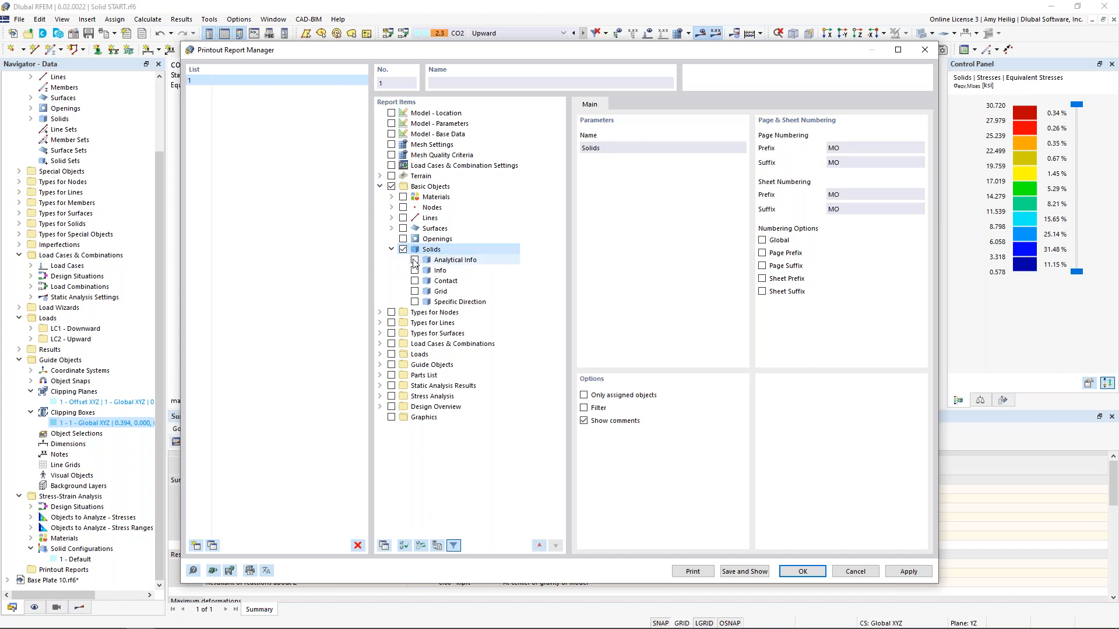
# - Include the Stress Analysis Global Settings, Objects to Analyze for Stresses and Stress Ranges, Design Situations and Materials in the report
pyautogui.click(381, 397)
pyautogui.click(402, 406)
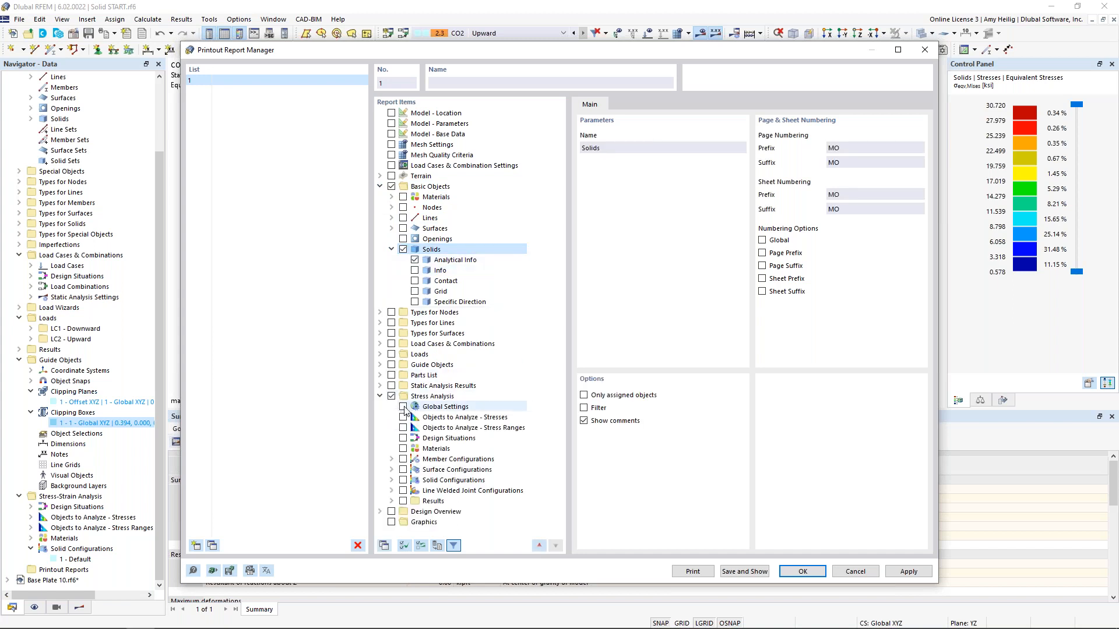
pyautogui.click(403, 417)
pyautogui.click(403, 427)
pyautogui.click(403, 438)
pyautogui.click(403, 449)
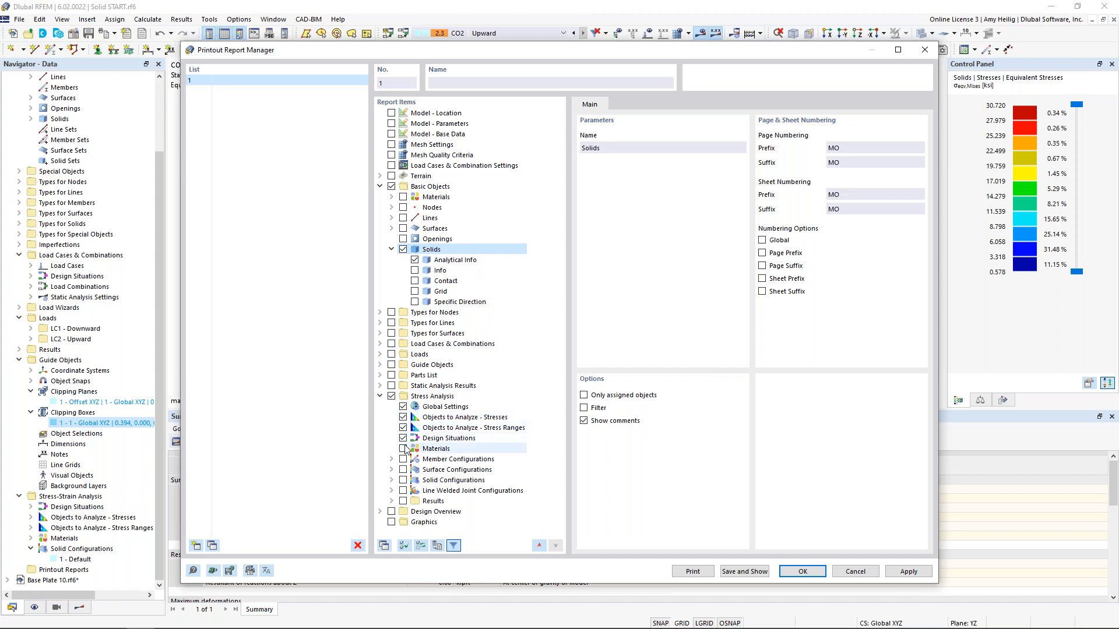
# - Include the results Stresses on Solids by Solid and Stress Ranges on Solids by Solid, and save and show the report
pyautogui.click(391, 501)
pyautogui.scroll(-4, 434, 471)
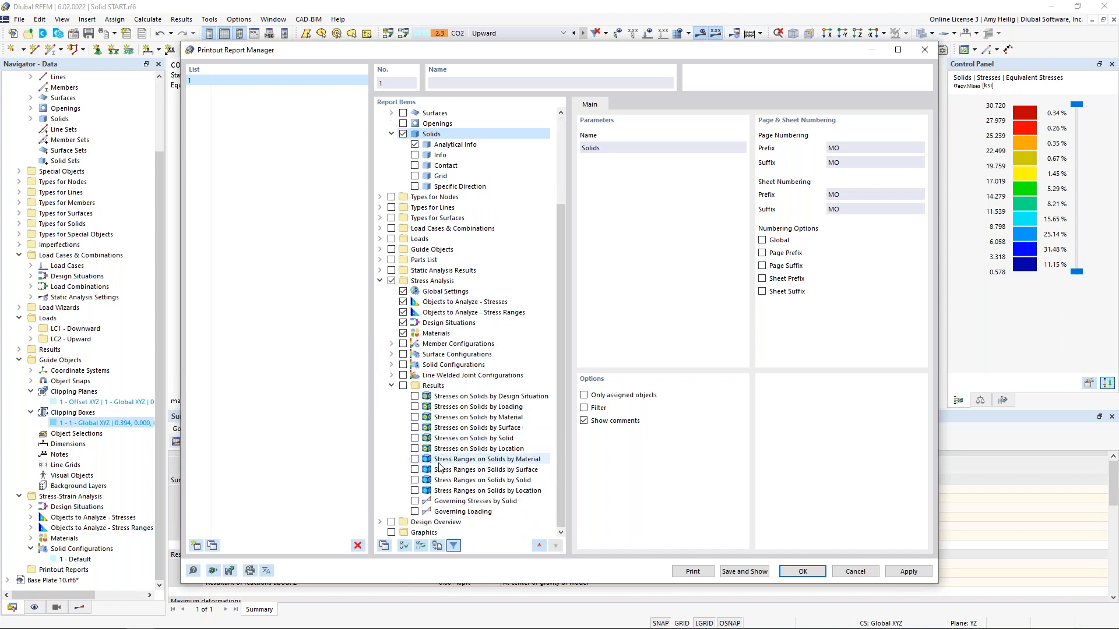
pyautogui.click(403, 386)
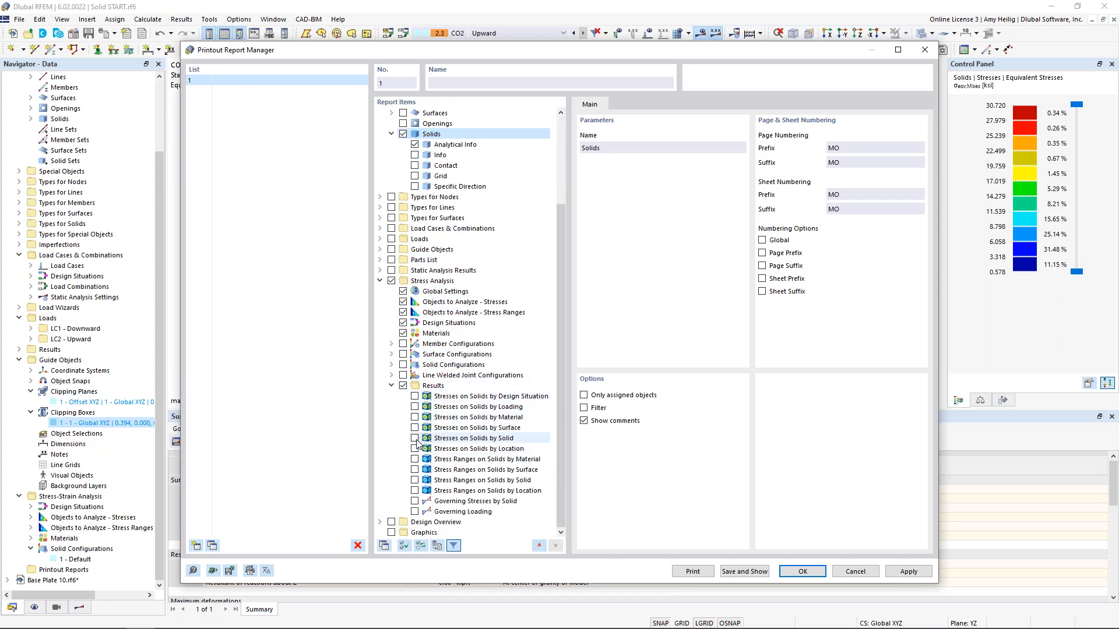
pyautogui.click(415, 480)
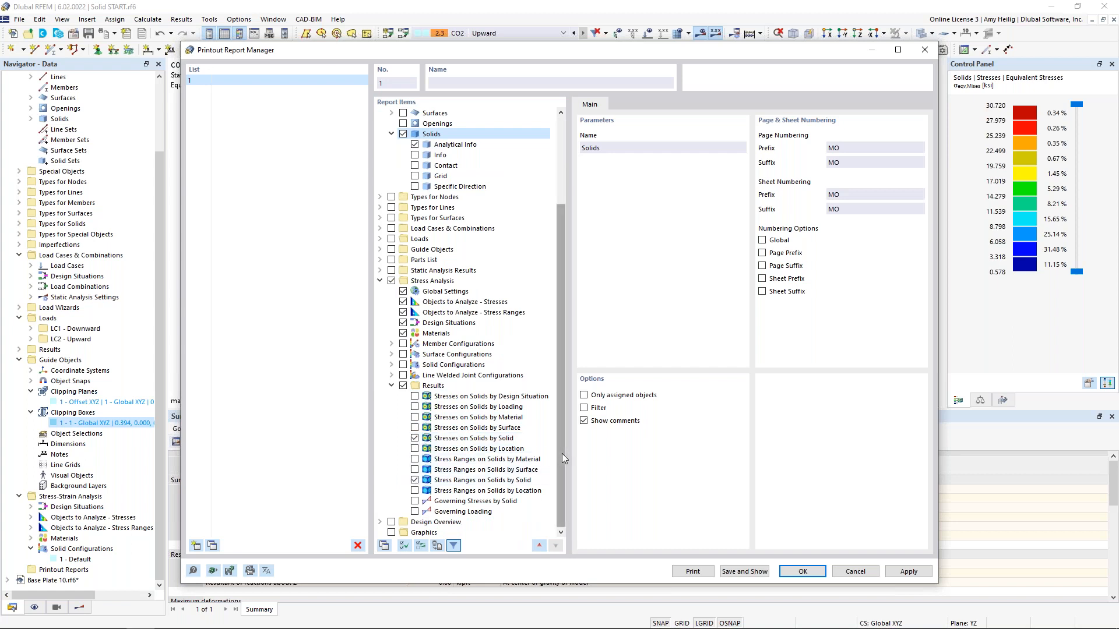
pyautogui.click(744, 572)
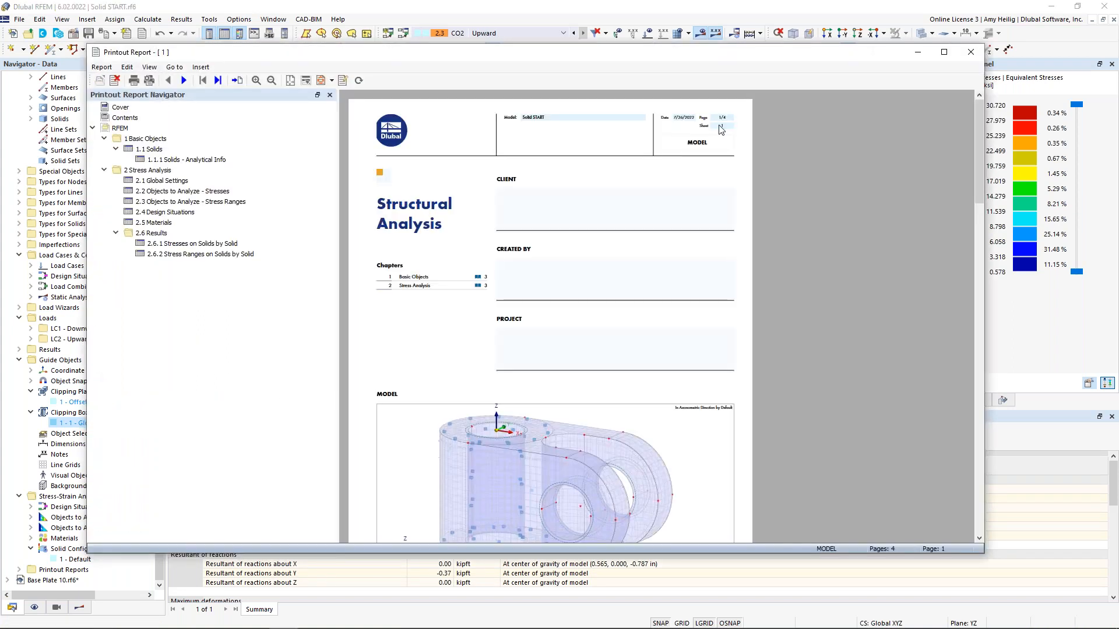
# - Review the report pages from the cover through to the stress and stress range tables, and return to the model
pyautogui.keyDown('ctrl'); pyautogui.scroll(1, 465, 285); pyautogui.keyUp('ctrl')
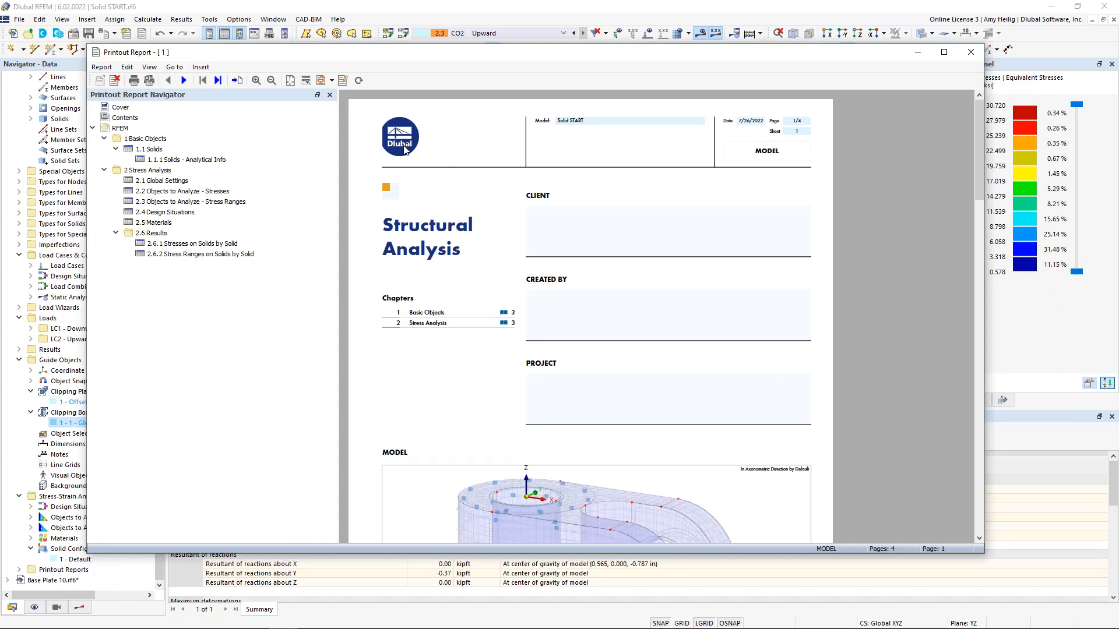
pyautogui.scroll(-2, 605, 268)
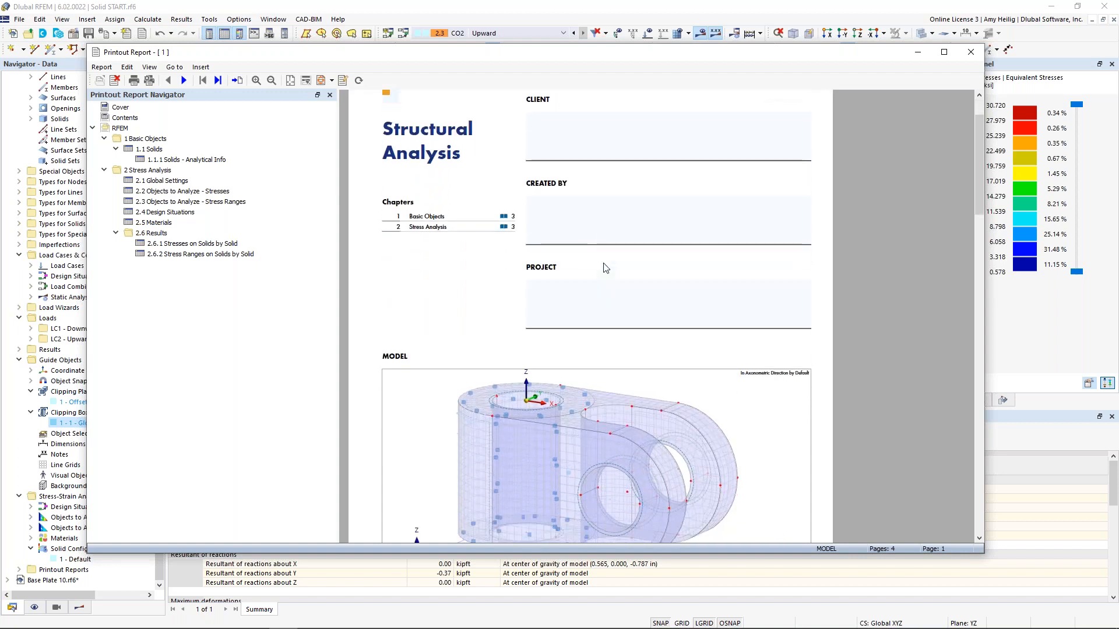
pyautogui.scroll(-2, 605, 268)
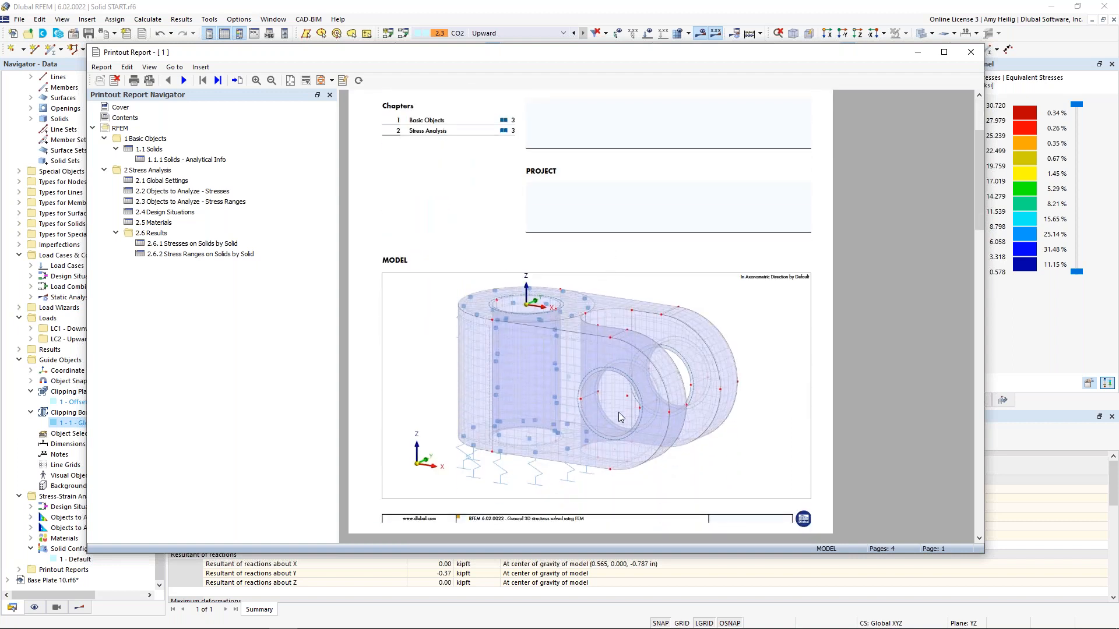
pyautogui.scroll(-15, 621, 417)
pyautogui.scroll(-6, 621, 417)
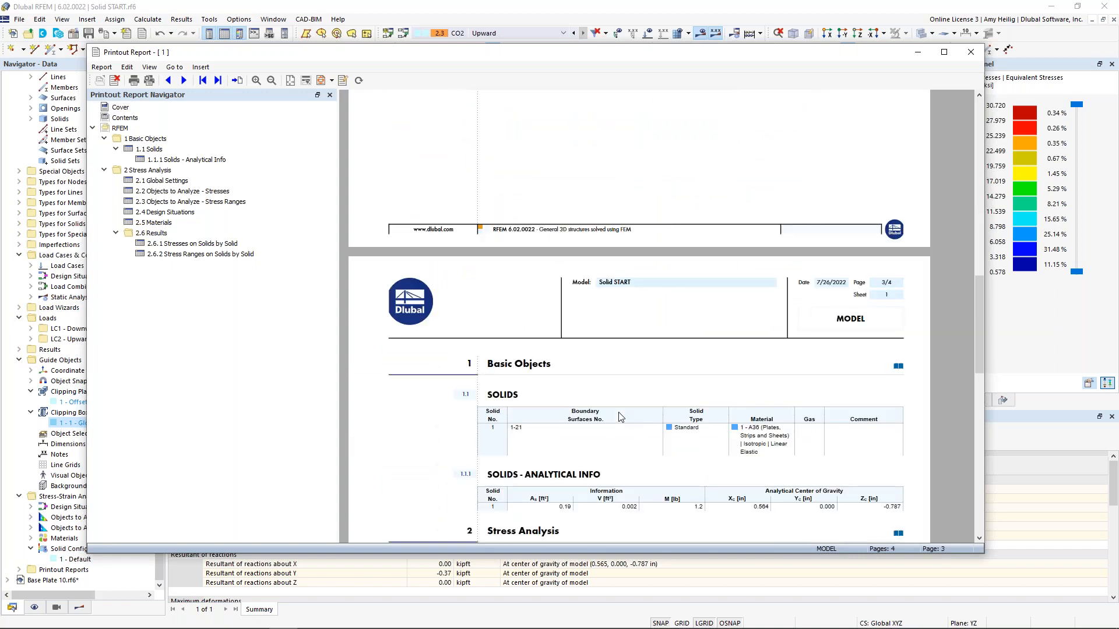
pyautogui.scroll(-15, 621, 417)
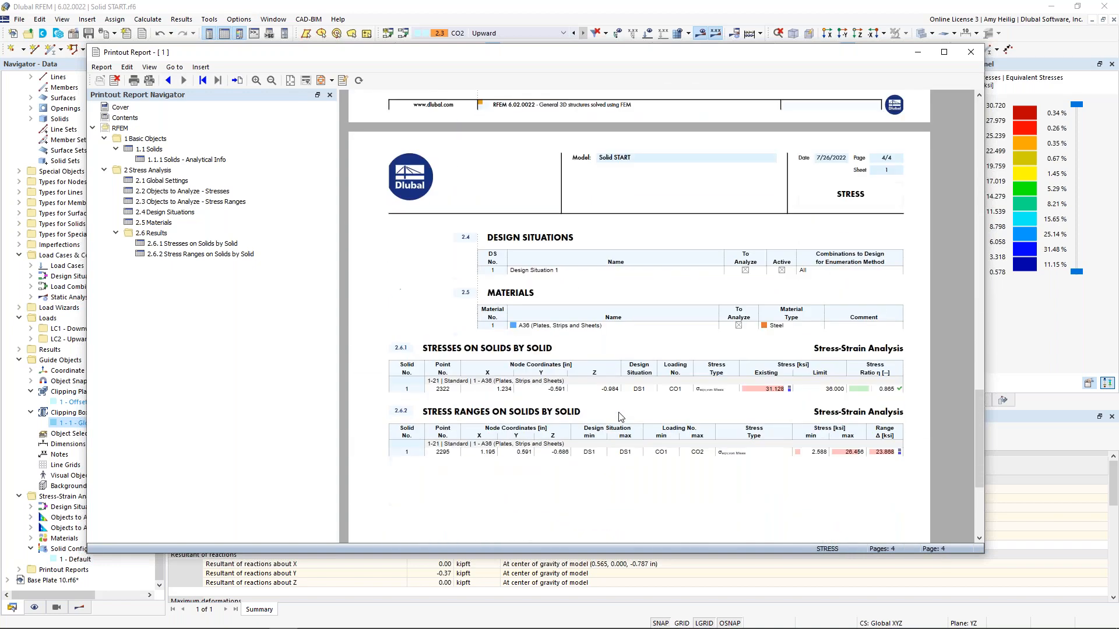
pyautogui.scroll(-2, 620, 418)
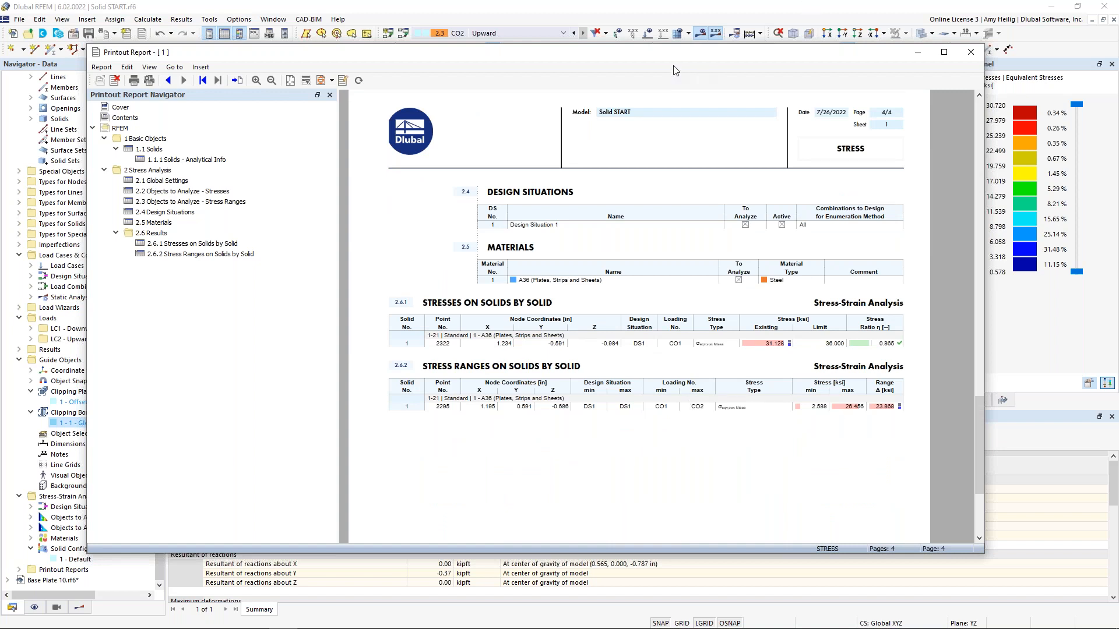
pyautogui.moveTo(586, 54); pyautogui.dragTo(1118, 53)
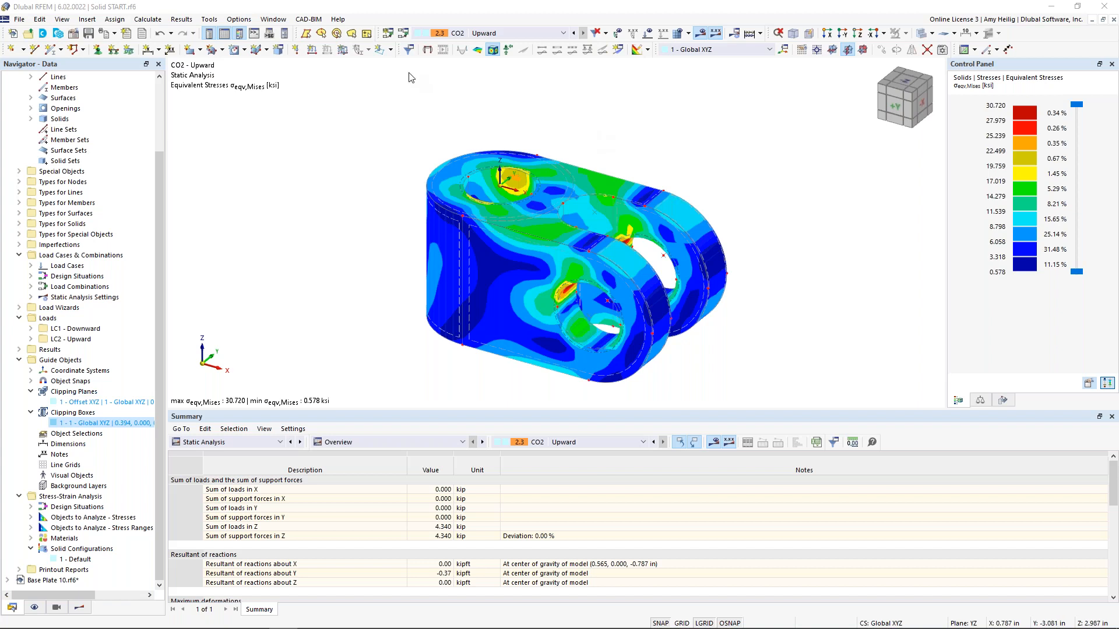
pyautogui.click(486, 37)
pyautogui.click(486, 37)
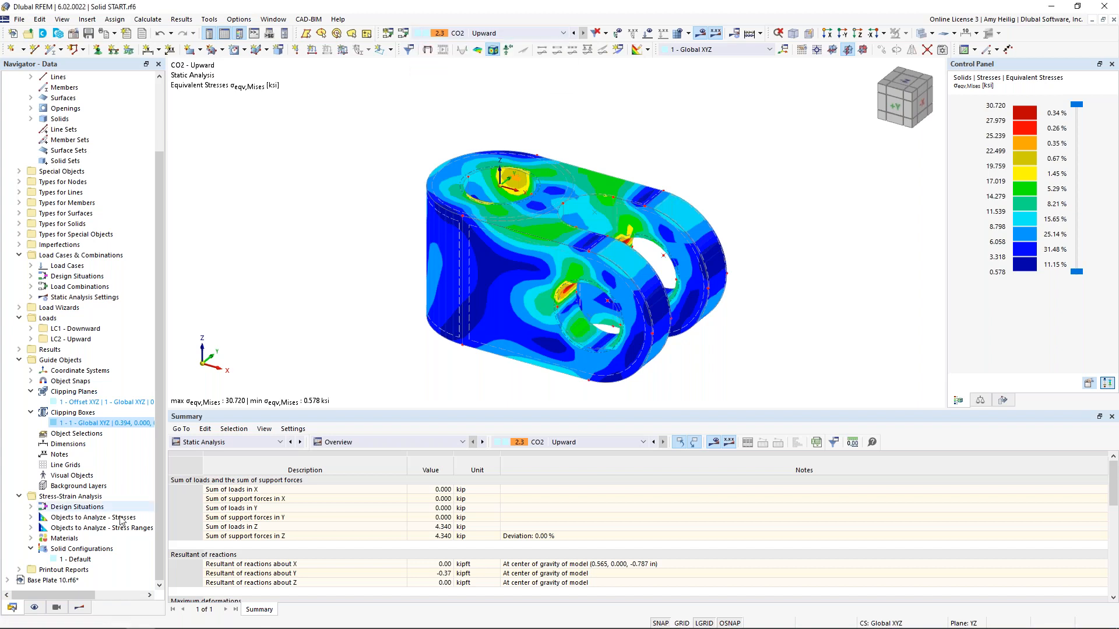
# - Turn on the gray zone for the isobands in the results display and show its threshold options
pyautogui.click(82, 608)
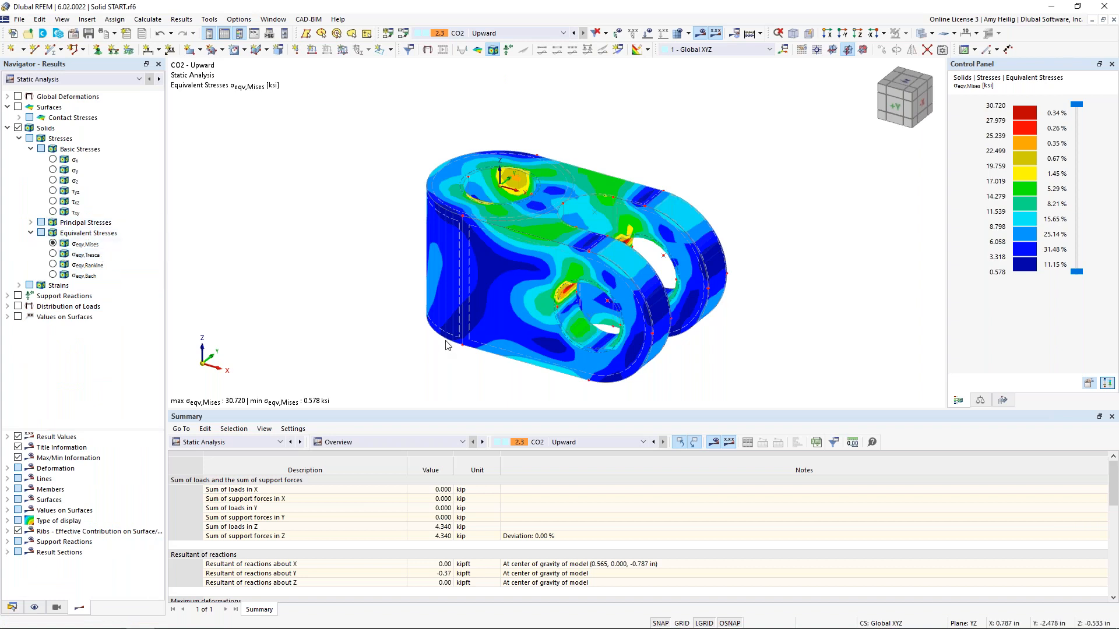
pyautogui.keyDown('ctrl'); pyautogui.moveTo(400, 315); pyautogui.dragTo(470, 246, button='middle'); pyautogui.keyUp('ctrl')
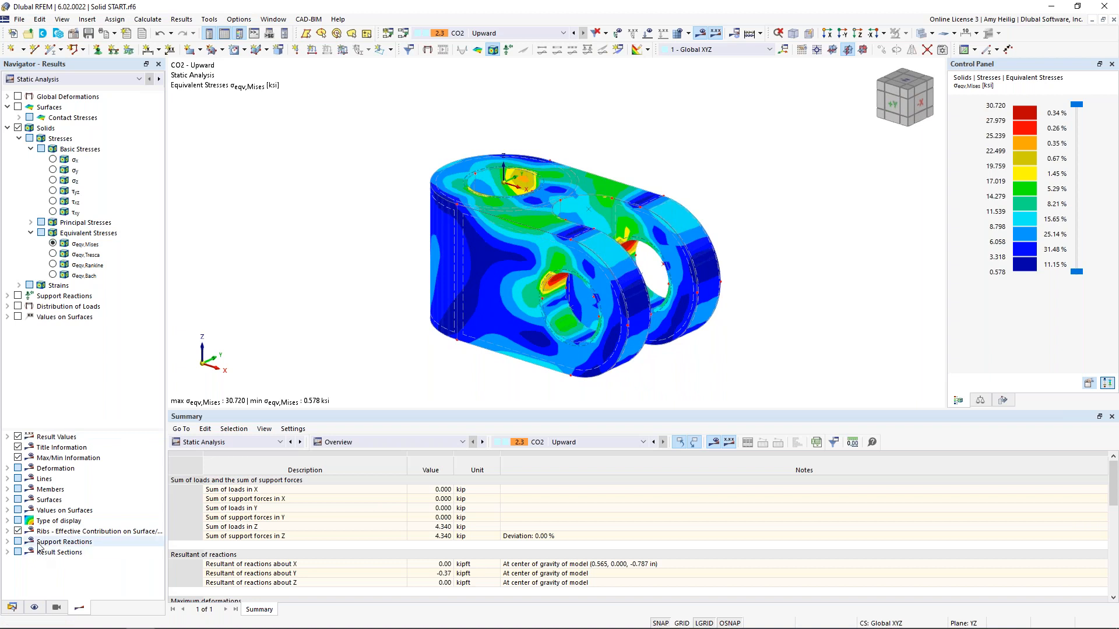
pyautogui.click(8, 521)
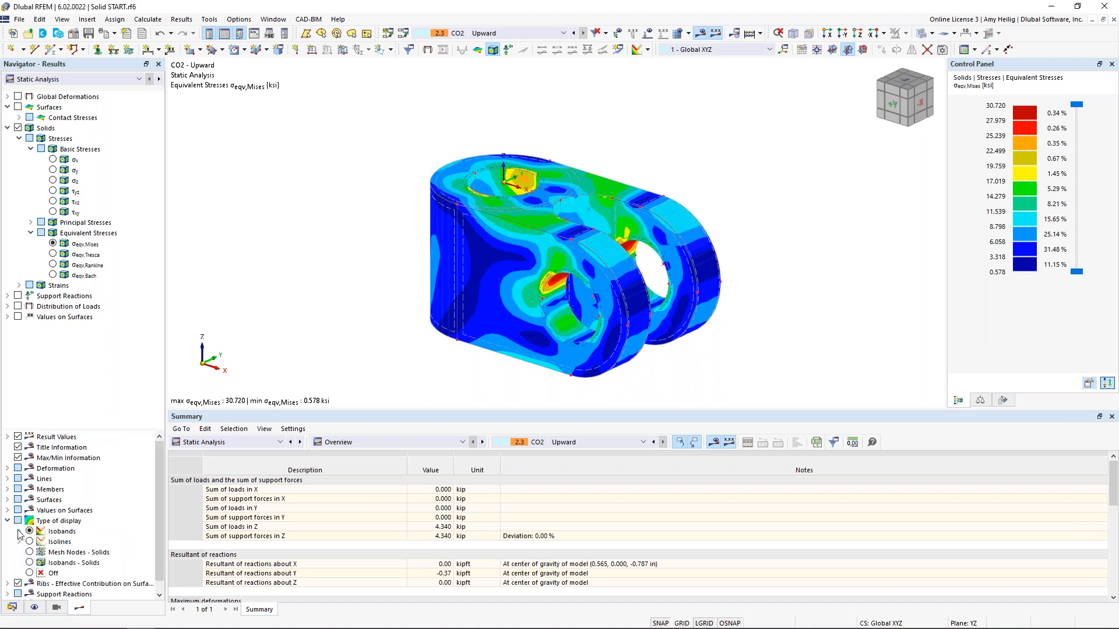
pyautogui.click(19, 532)
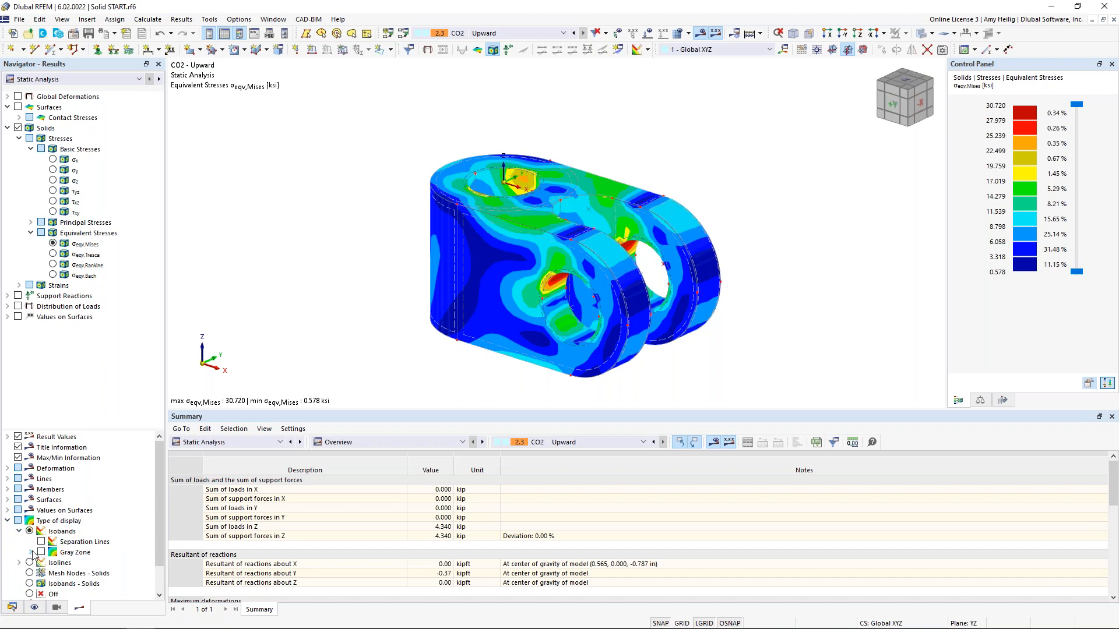
pyautogui.click(30, 552)
pyautogui.scroll(-4, 33, 557)
pyautogui.scroll(1, 33, 556)
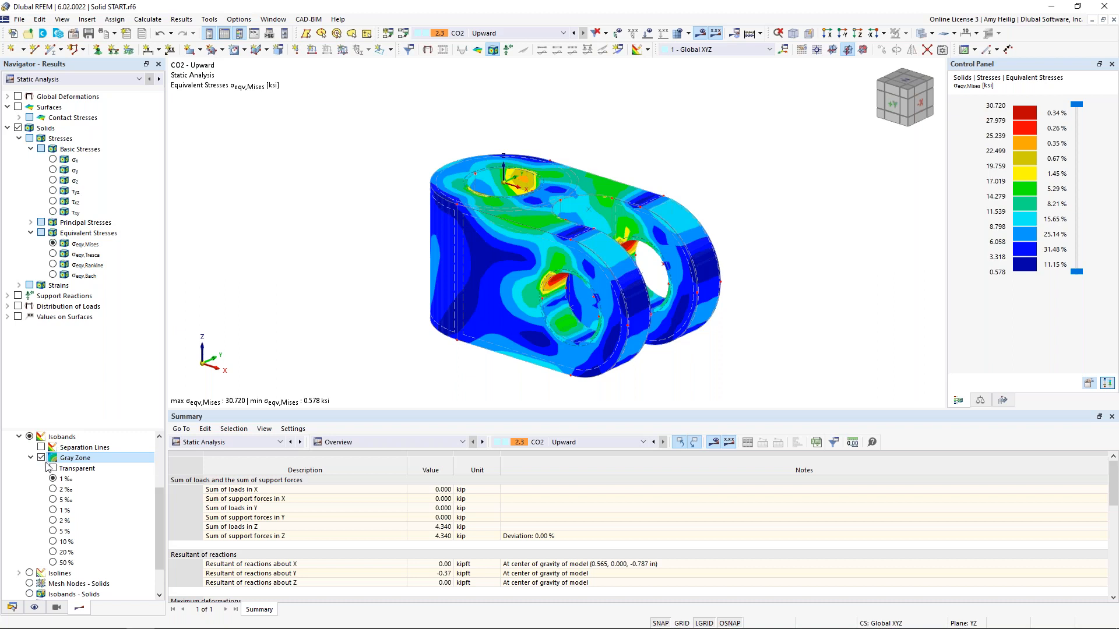
# - Try gray zone thresholds of 5 ‰, 2 % and 10 %, and set it to 20 %
pyautogui.click(53, 499)
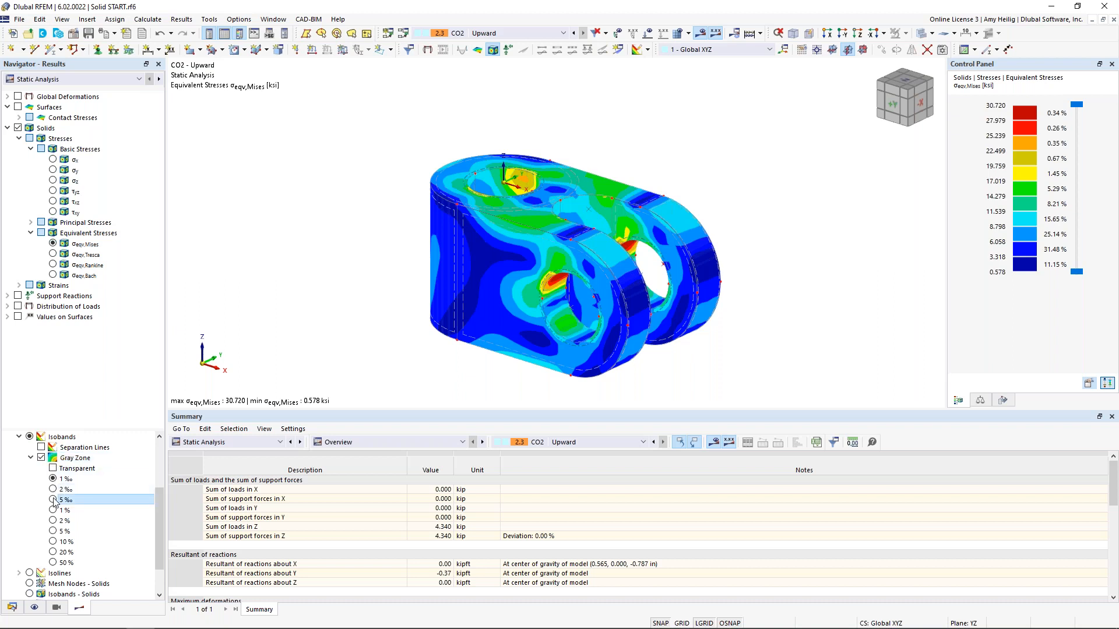
pyautogui.click(53, 521)
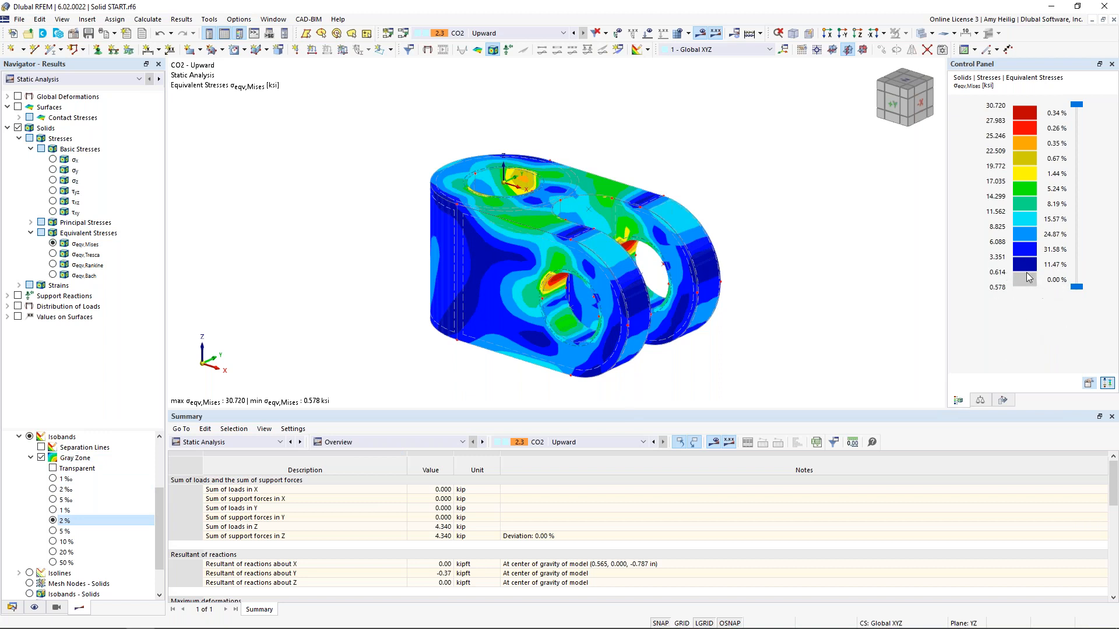
pyautogui.click(56, 542)
pyautogui.click(54, 553)
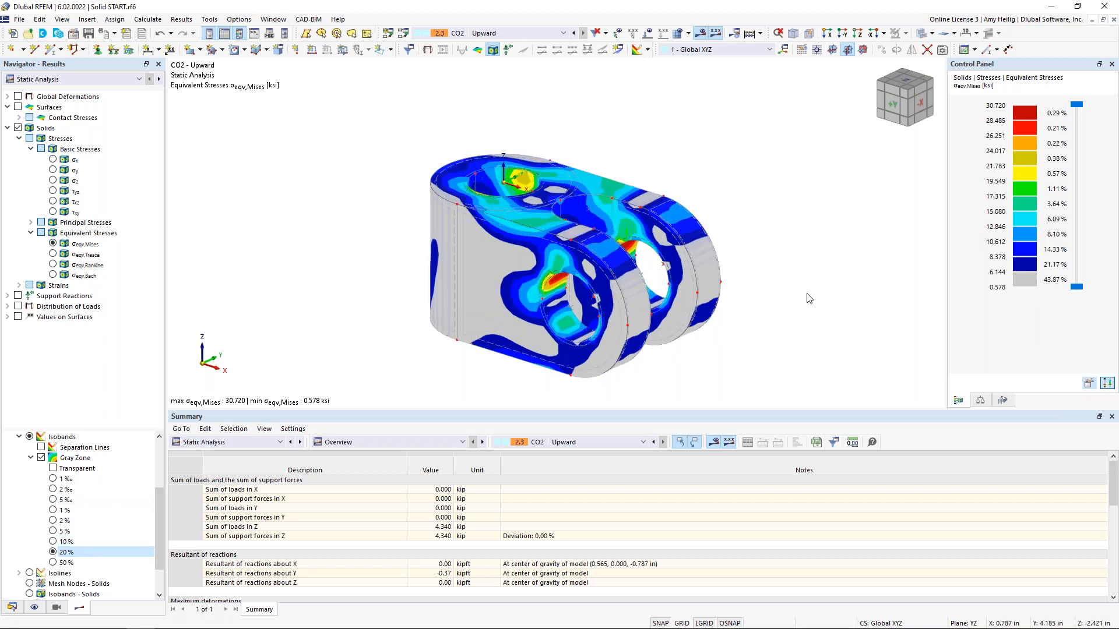
# - Orient the solid so both eye holes are visible, and send the CO2 equivalent stress graphic to printout report 1
pyautogui.moveTo(753, 307)
pyautogui.keyDown('ctrl'); pyautogui.mouseDown(button='middle')
pyautogui.moveTo(604, 295)
pyautogui.moveTo(475, 265)
pyautogui.moveTo(419, 237)
pyautogui.moveTo(750, 322)
pyautogui.moveTo(772, 314)
pyautogui.mouseUp(button='middle'); pyautogui.keyUp('ctrl')
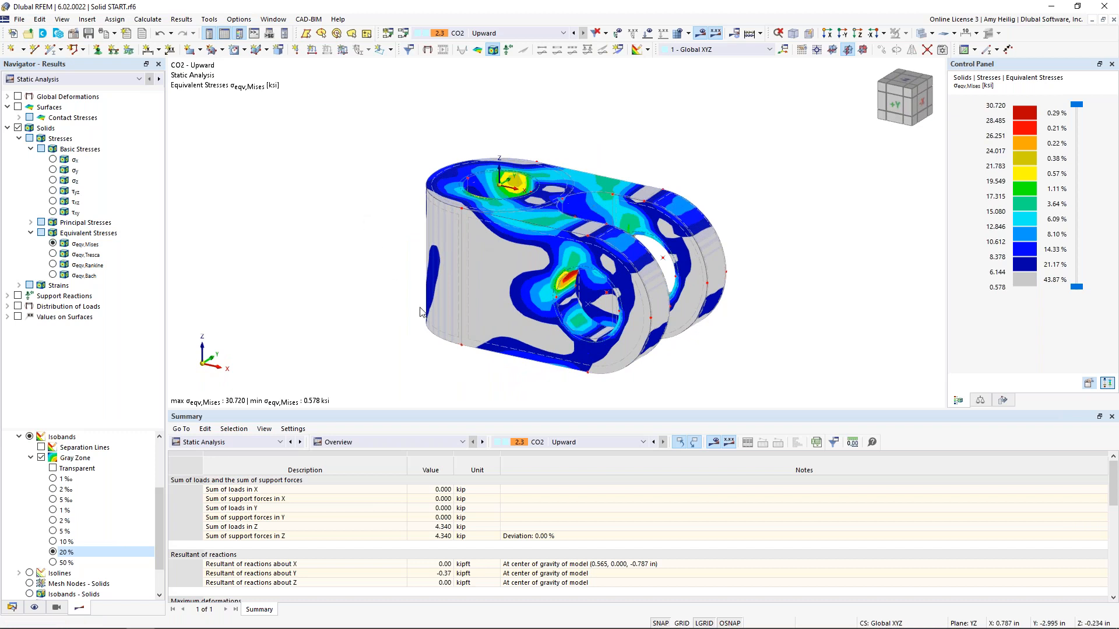
pyautogui.scroll(2, 408, 289)
pyautogui.keyDown('ctrl'); pyautogui.moveTo(400, 281); pyautogui.dragTo(387, 290, button='middle'); pyautogui.keyUp('ctrl')
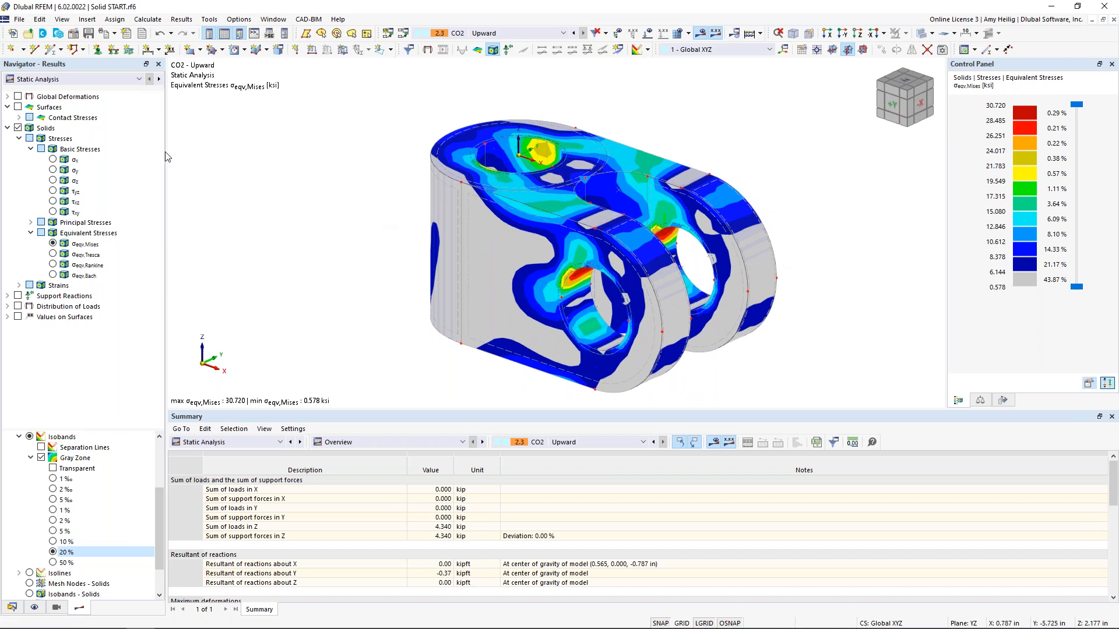
pyautogui.click(114, 34)
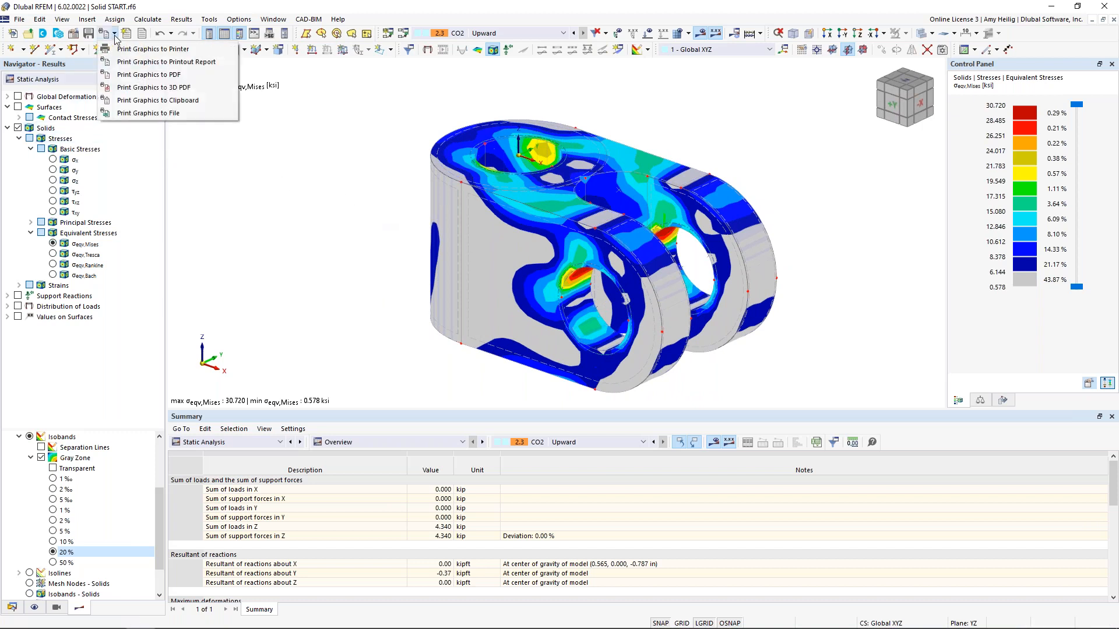
pyautogui.click(129, 63)
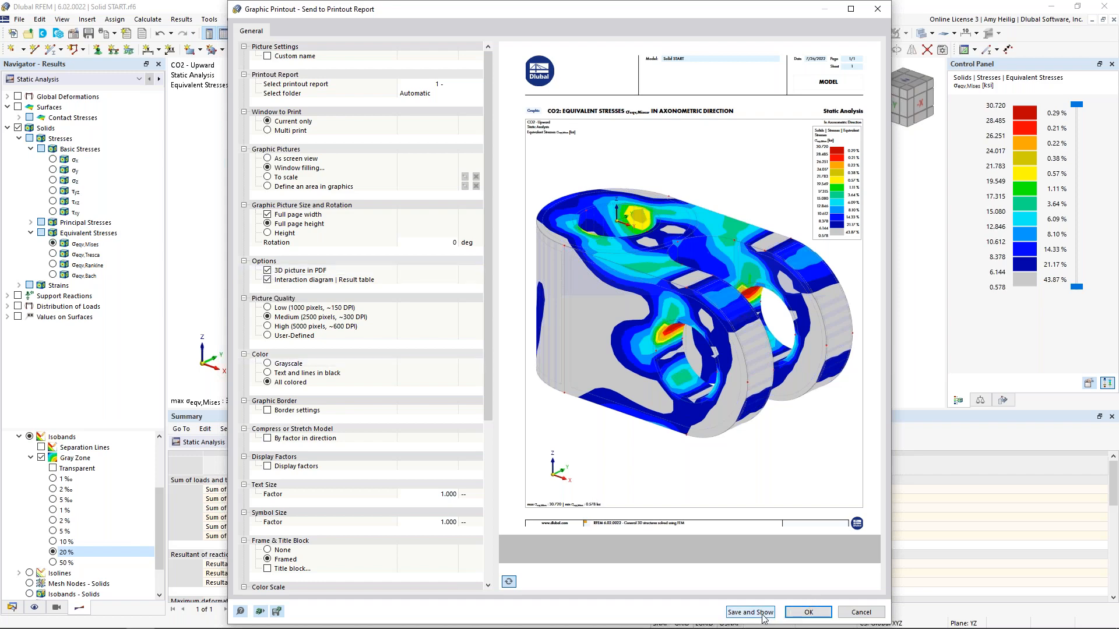
pyautogui.click(808, 612)
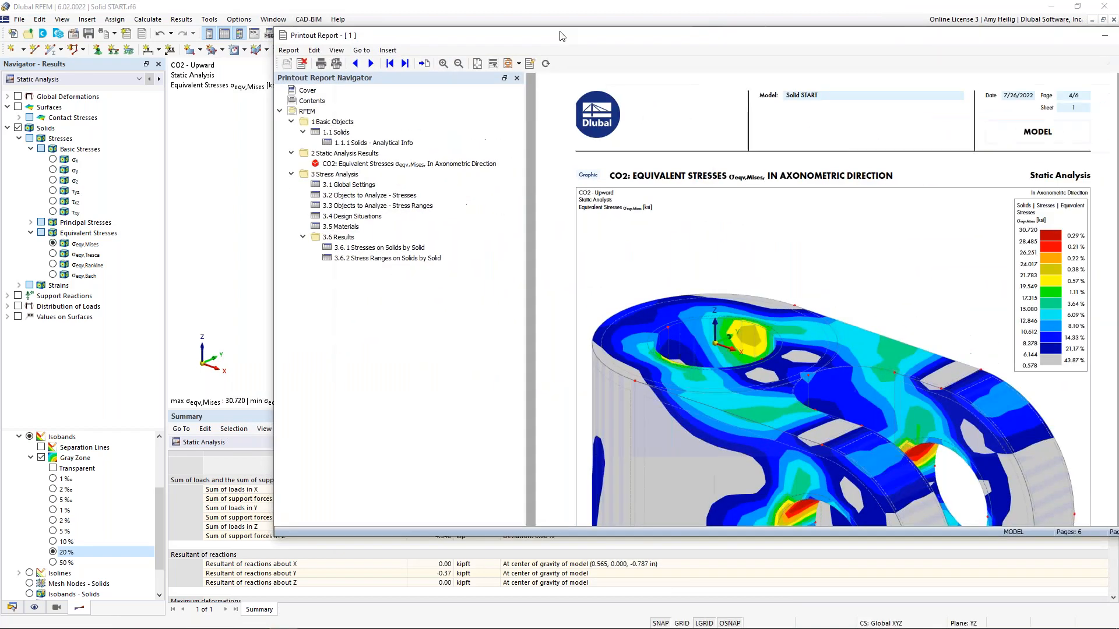
# - Examine the CO2 equivalent stress graphic on page 4 of the printout report
pyautogui.doubleClick(561, 36)
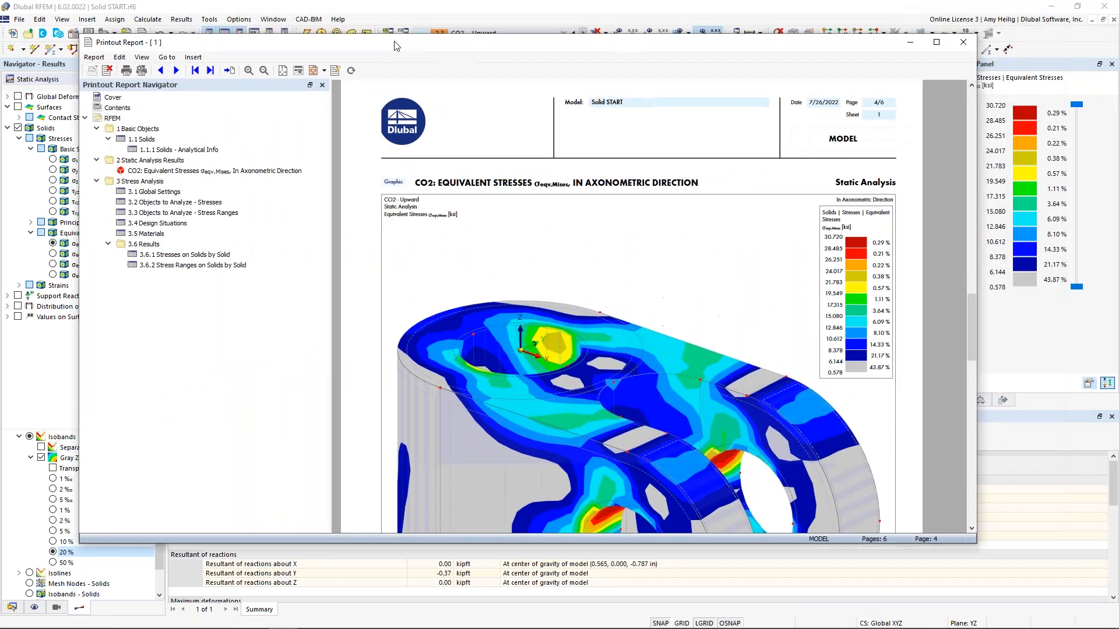
pyautogui.keyDown('ctrl'); pyautogui.scroll(-2, 525, 147); pyautogui.keyUp('ctrl')
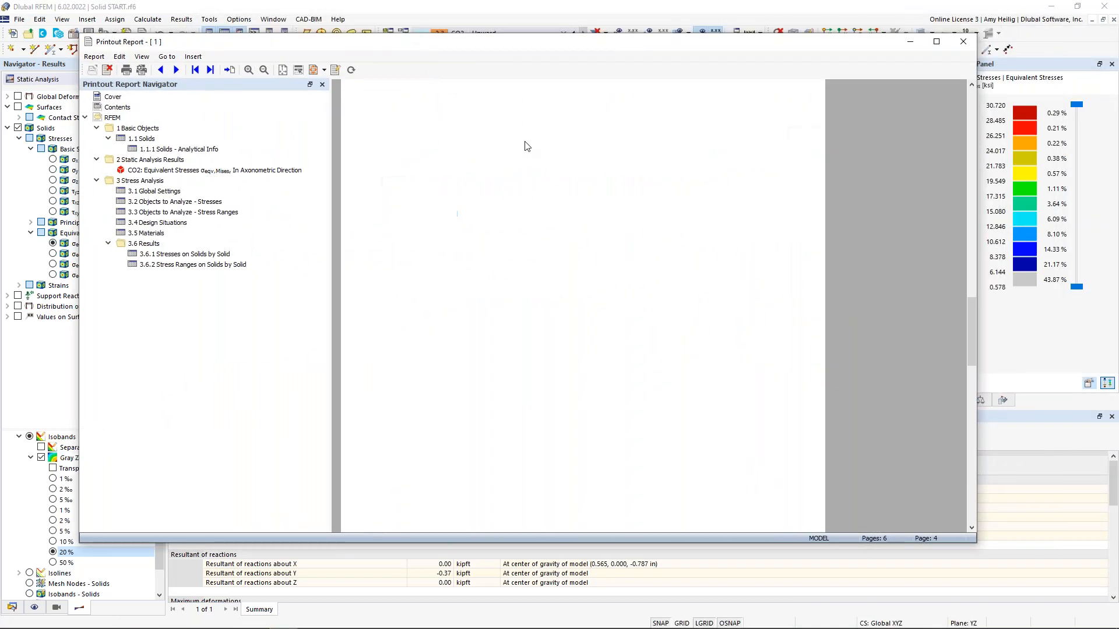
pyautogui.scroll(-1, 525, 146)
pyautogui.scroll(-1, 526, 147)
pyautogui.scroll(2, 527, 146)
pyautogui.scroll(-1, 527, 147)
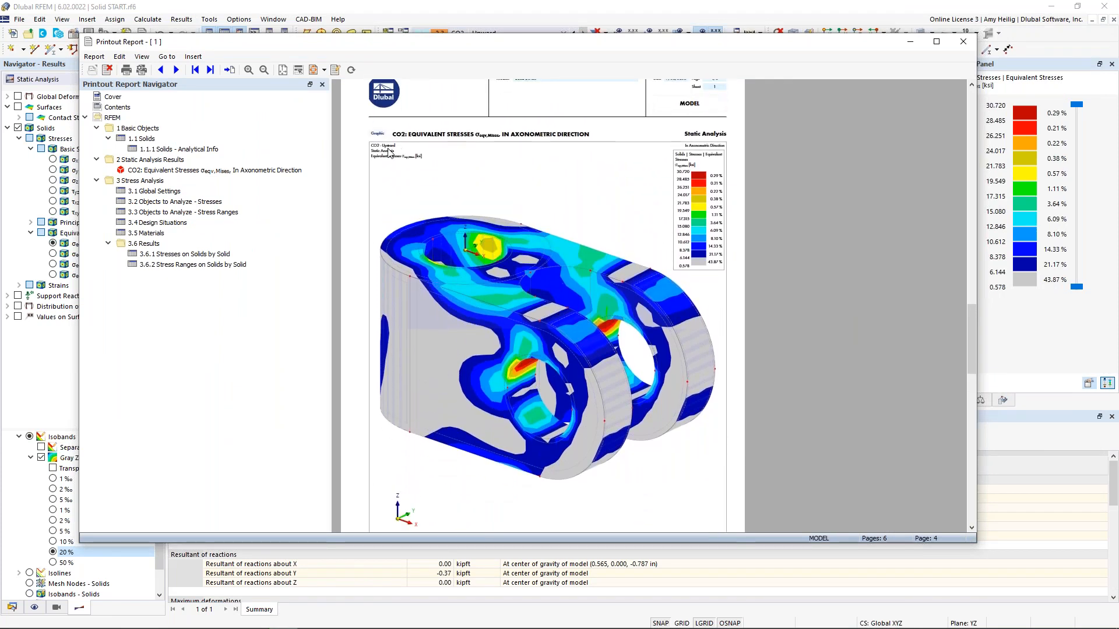
# - Export the printout report to PDF as Report 1.pdf in the 2022-7-26 stress-strain webinar folder, replacing the existing file
pyautogui.click(93, 56)
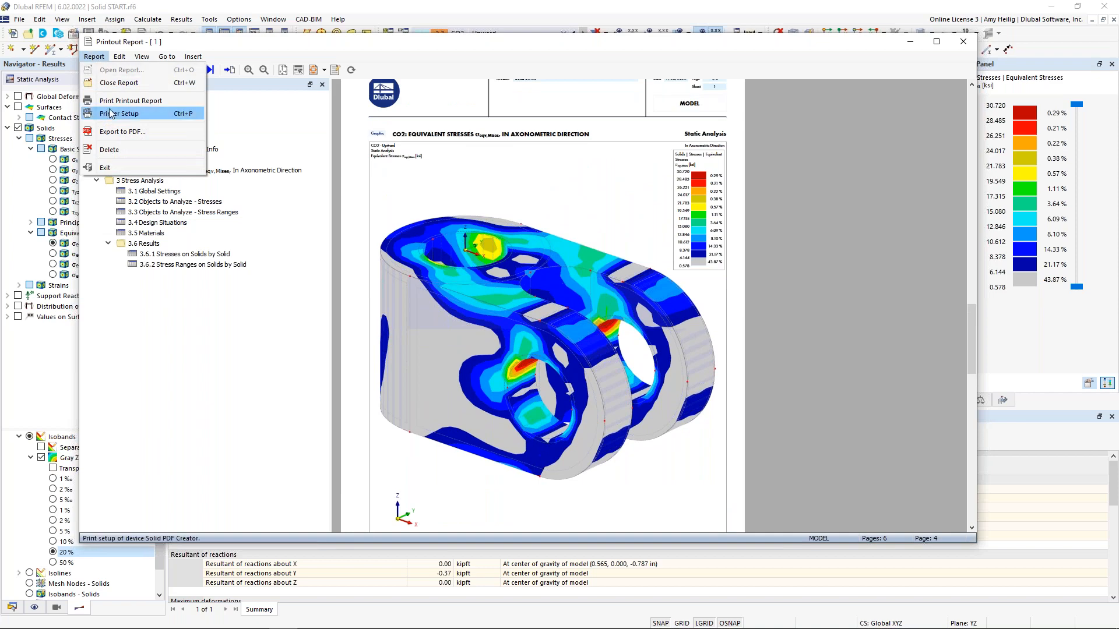
pyautogui.click(120, 132)
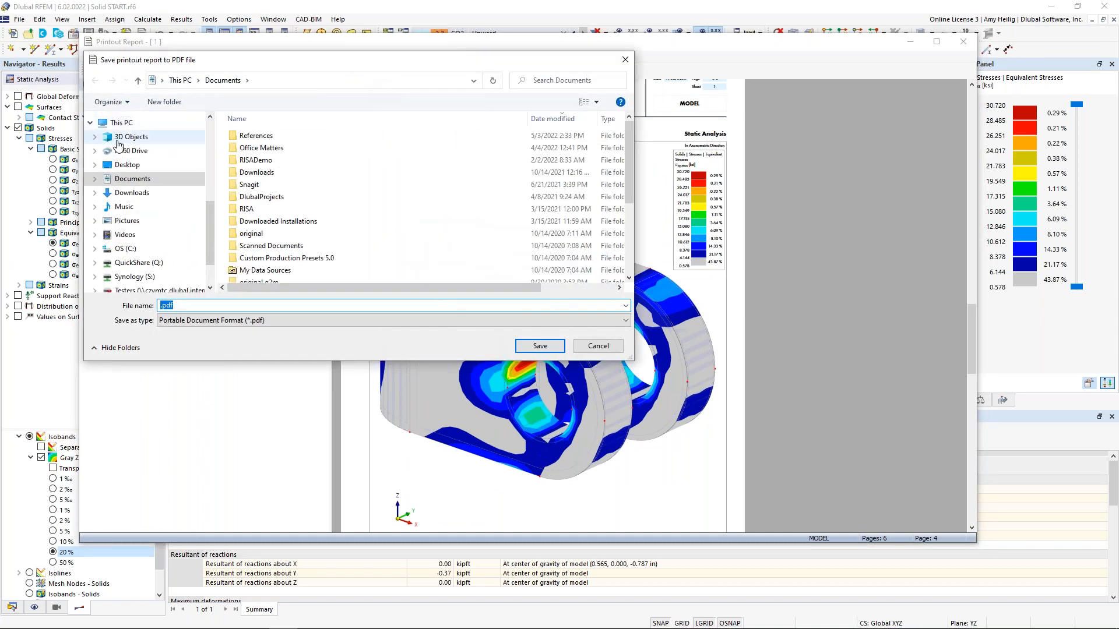
pyautogui.scroll(2, 157, 164)
pyautogui.click(156, 132)
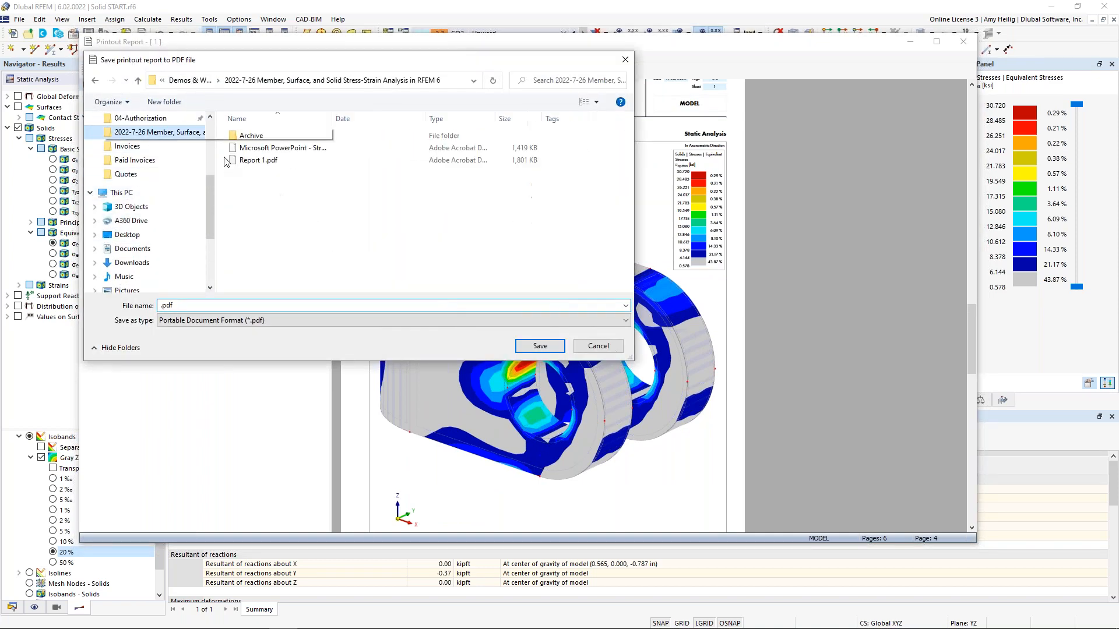
pyautogui.click(269, 160)
pyautogui.click(540, 346)
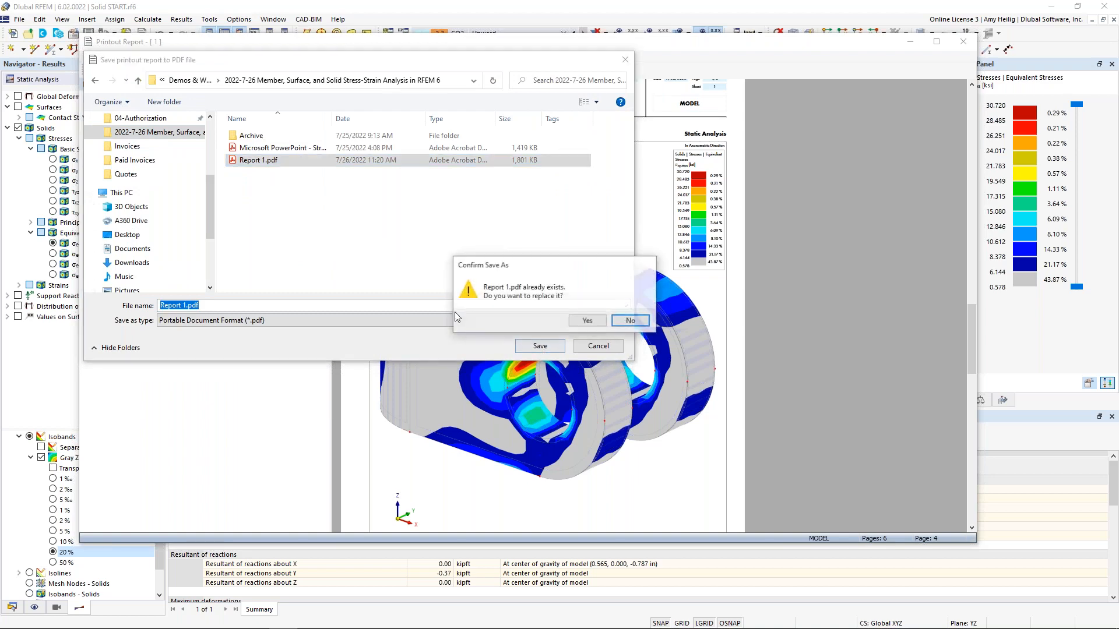
pyautogui.click(578, 322)
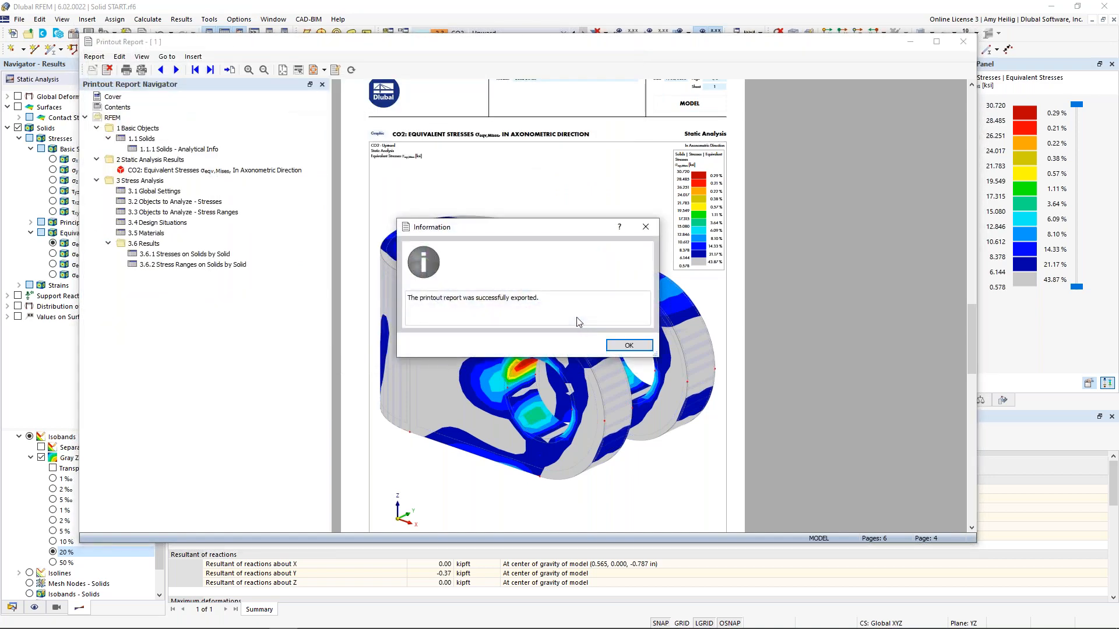
pyautogui.click(626, 347)
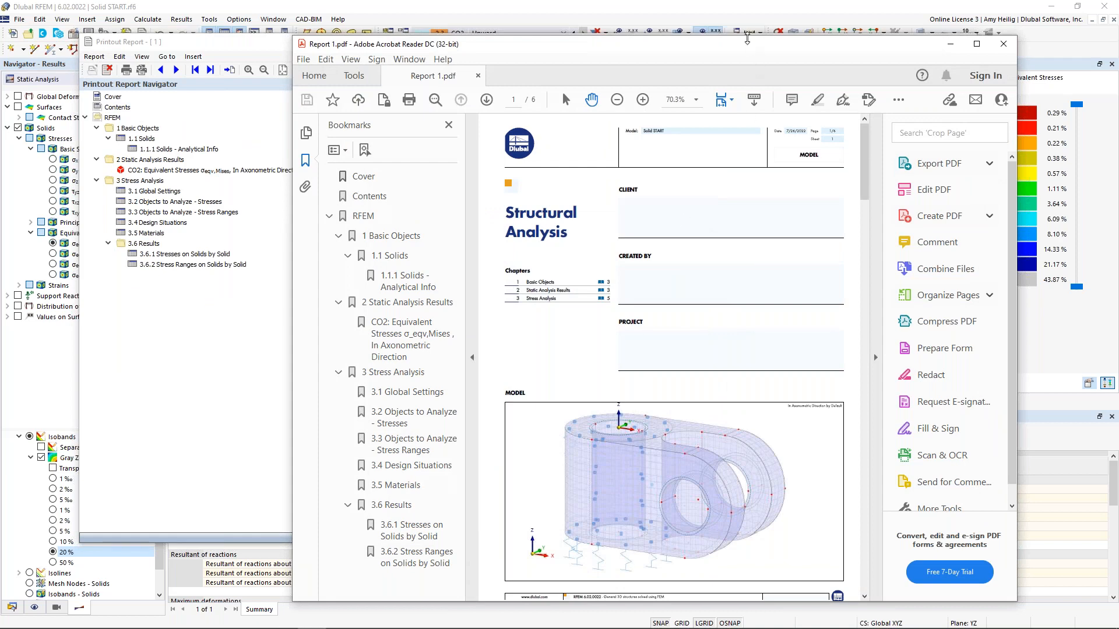
# - Review the exported PDF from the cover to the equivalent stress graphic on page 4, and rotate its interactive 3D model
pyautogui.doubleClick(746, 48)
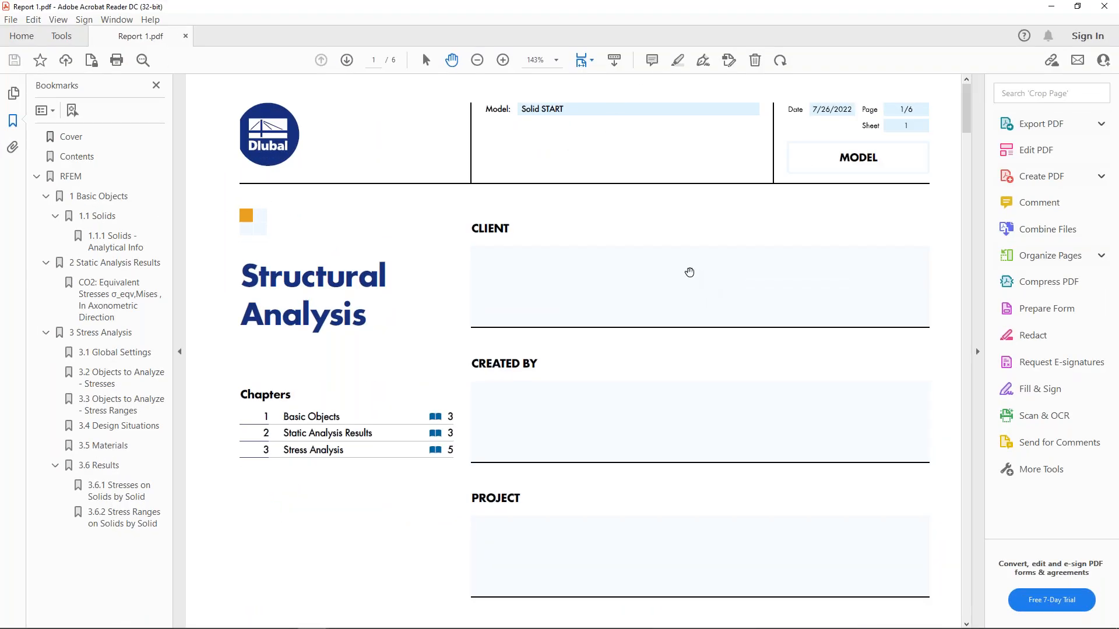
pyautogui.keyDown('ctrl'); pyautogui.scroll(-2, 690, 272); pyautogui.keyUp('ctrl')
pyautogui.scroll(-10, 689, 273)
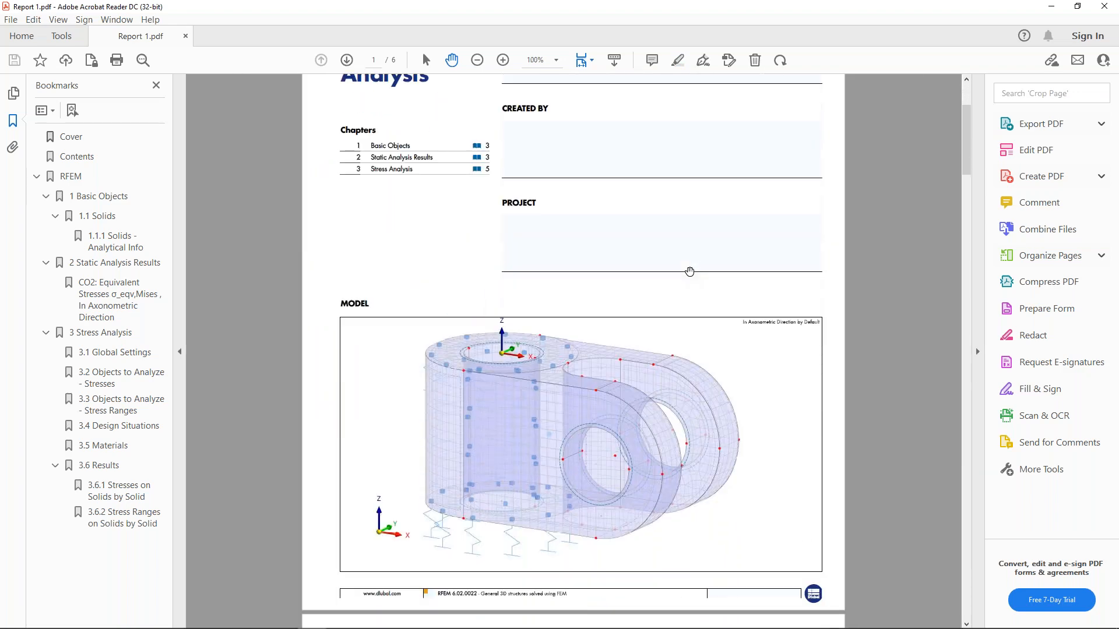
pyautogui.scroll(-15, 884, 295)
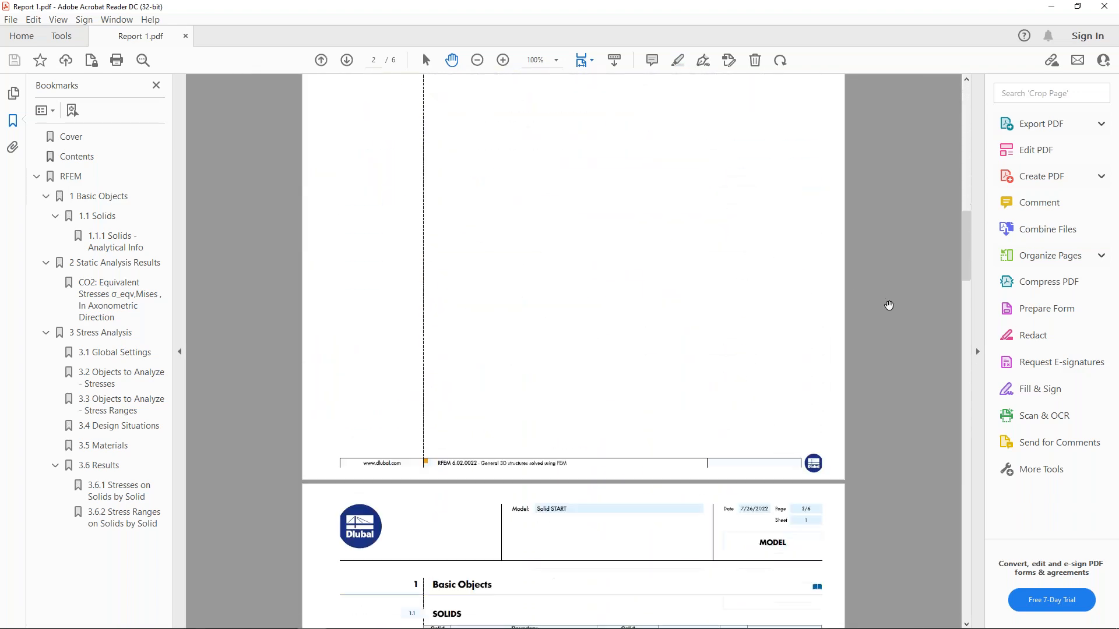
pyautogui.scroll(-8, 886, 309)
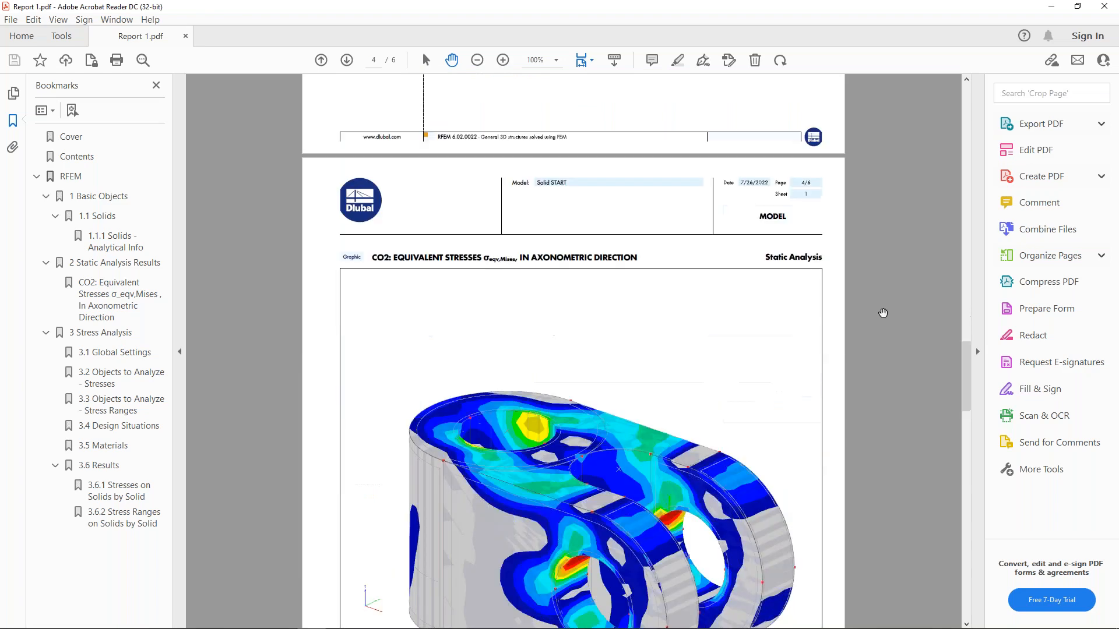
pyautogui.keyDown('ctrl'); pyautogui.scroll(-1, 882, 313); pyautogui.keyUp('ctrl')
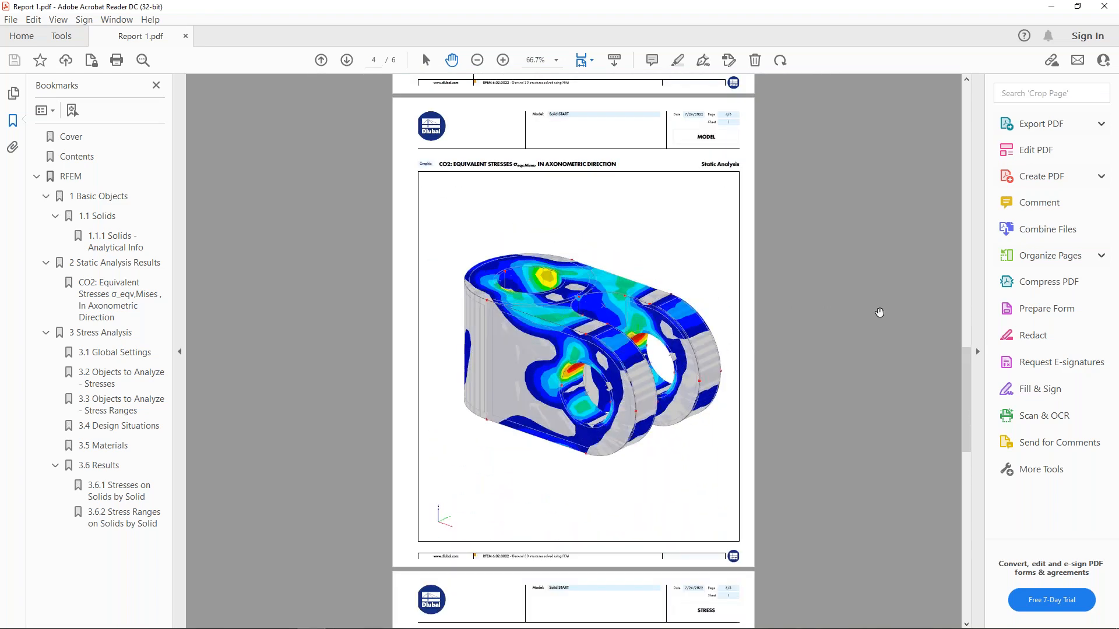
pyautogui.moveTo(685, 266); pyautogui.dragTo(597, 373)
pyautogui.moveTo(652, 198); pyautogui.dragTo(663, 222)
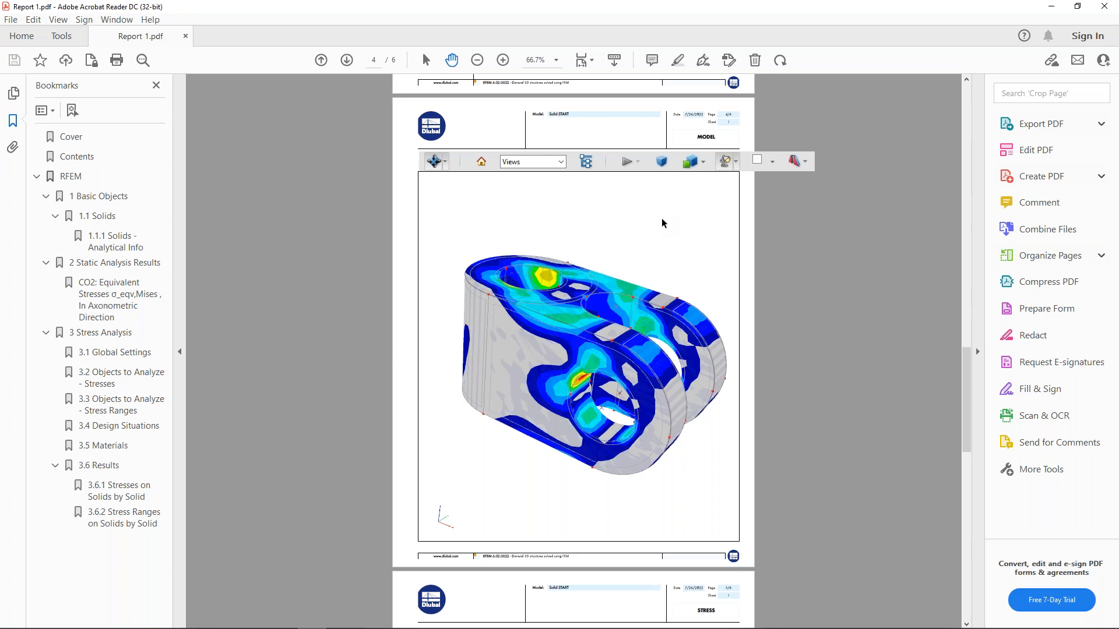
# - Switch to the PowerPoint slide show and advance to the Dlubal Software Information slide
pyautogui.press('super+Tab')
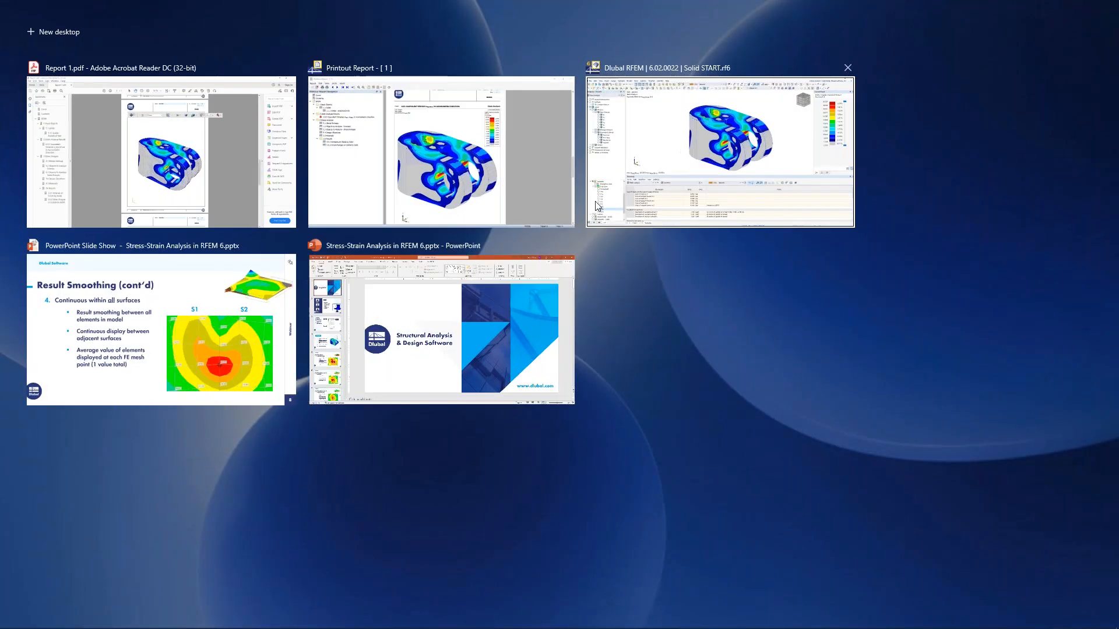
pyautogui.click(245, 288)
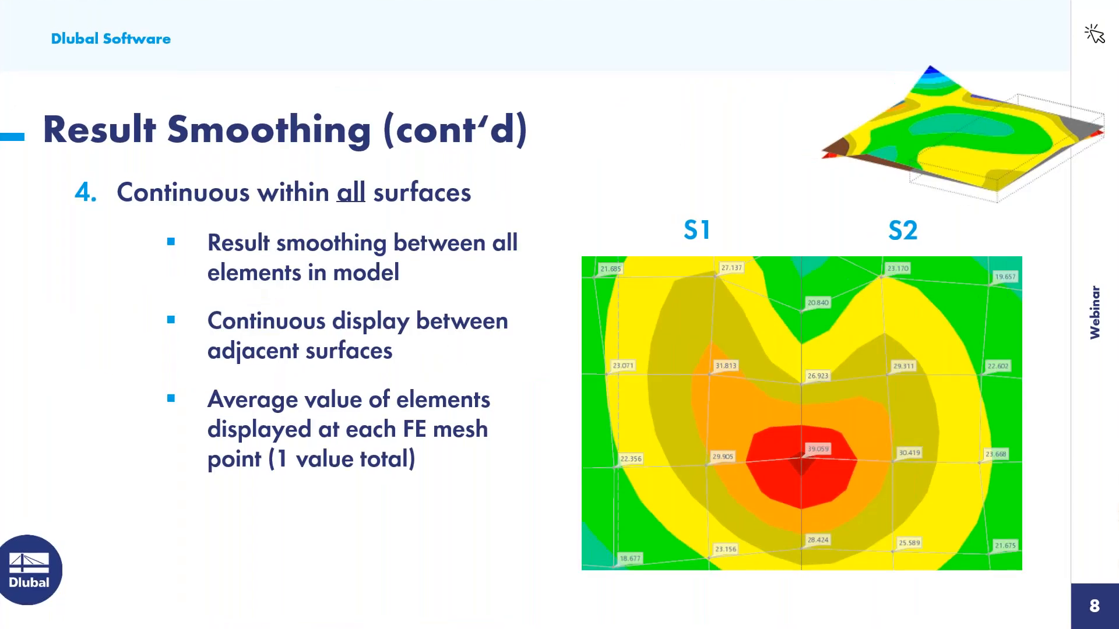
pyautogui.press('Right')
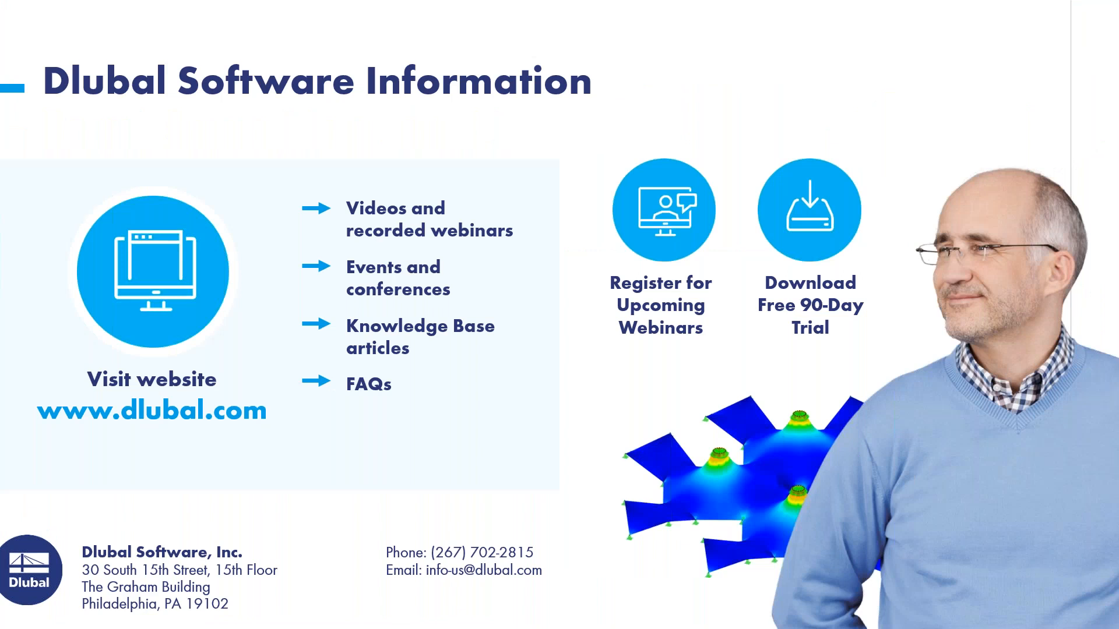